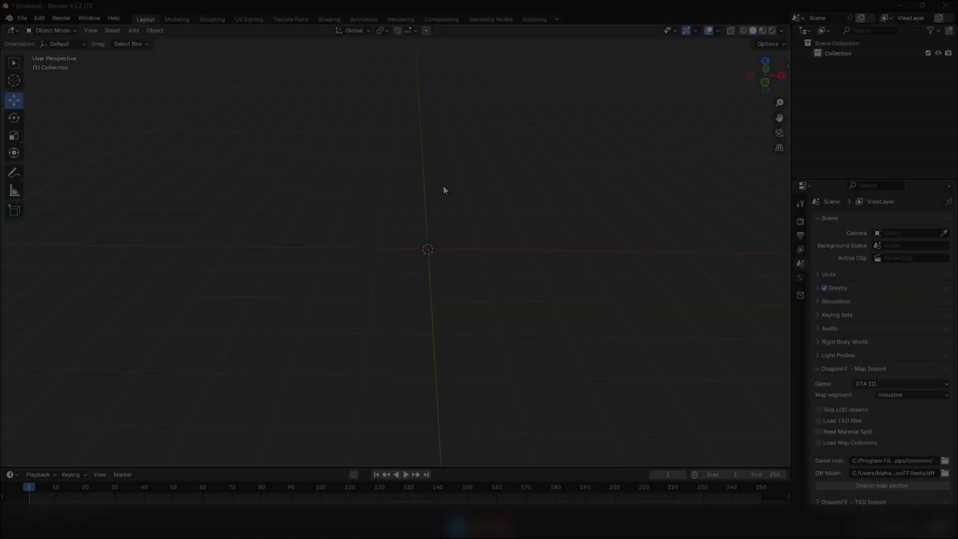
pyautogui.moveTo(443, 184); pyautogui.dragTo(443, 246, button='middle')
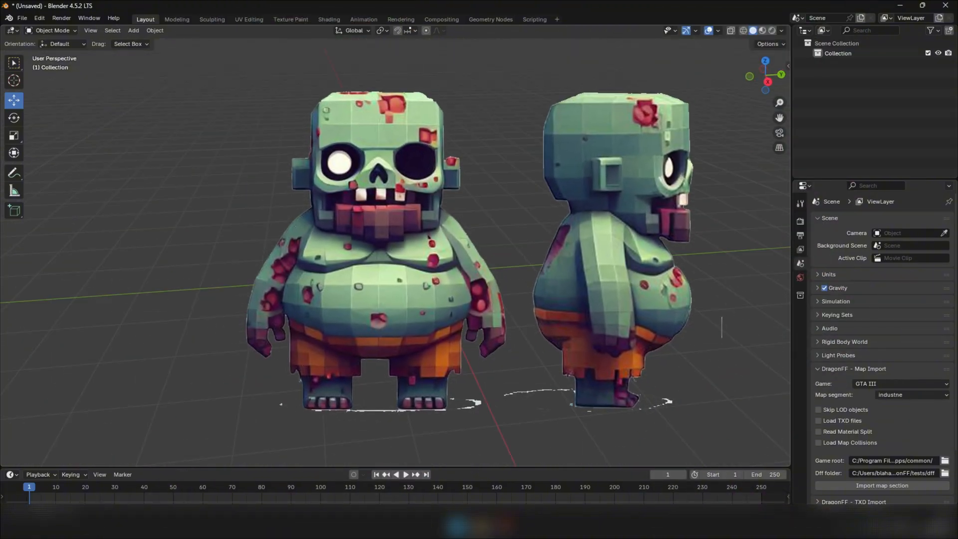
pyautogui.moveTo(442, 246); pyautogui.dragTo(524, 242, button='middle')
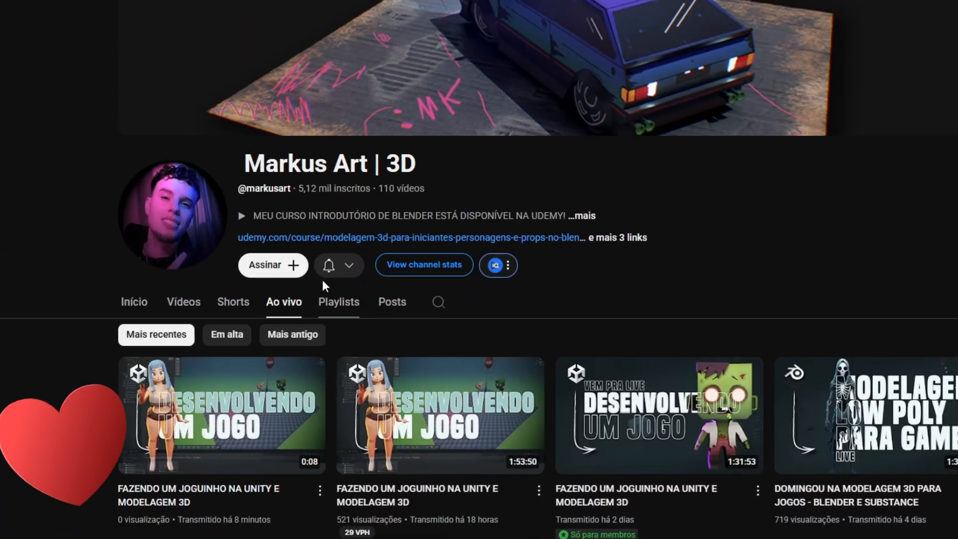
# Open the channel's membership offer and examine the tier's monthly price and loyalty badge
pyautogui.click(267, 265)
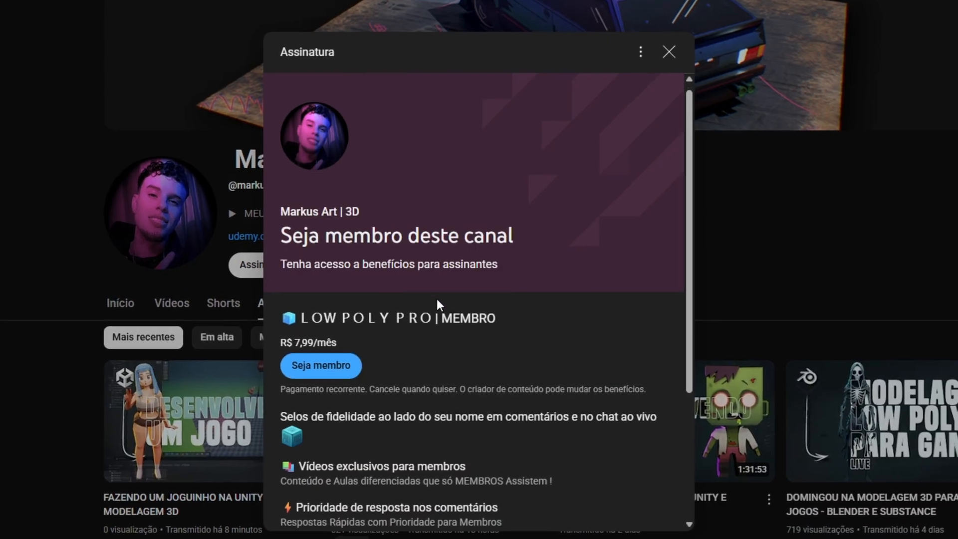
pyautogui.scroll(-4, 438, 298)
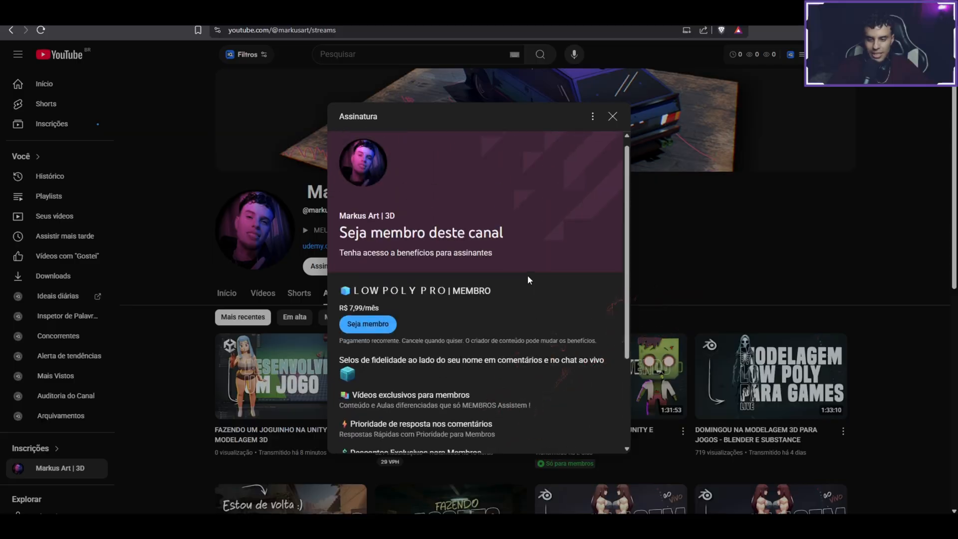
pyautogui.scroll(1, 514, 275)
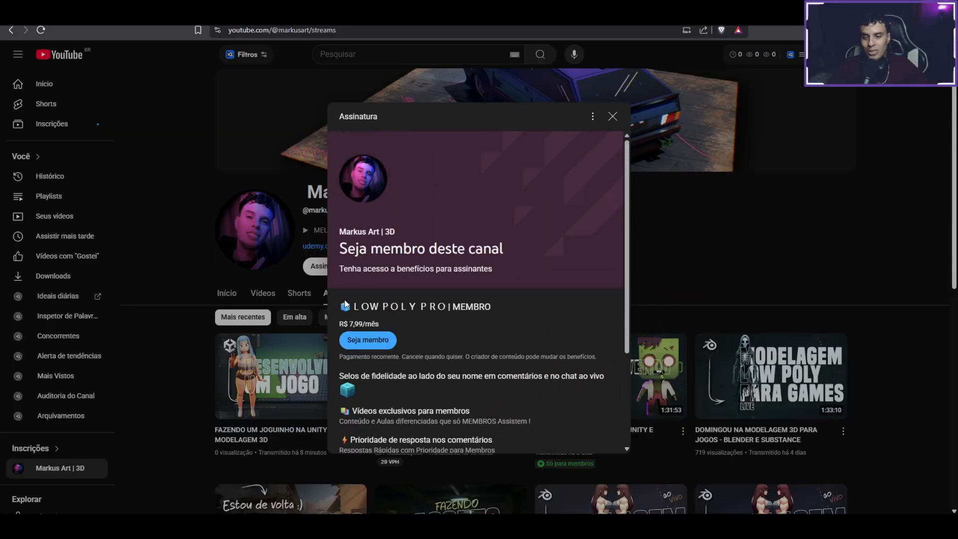
pyautogui.moveTo(345, 301); pyautogui.dragTo(460, 307)
pyautogui.click(502, 309)
pyautogui.scroll(-1, 390, 257)
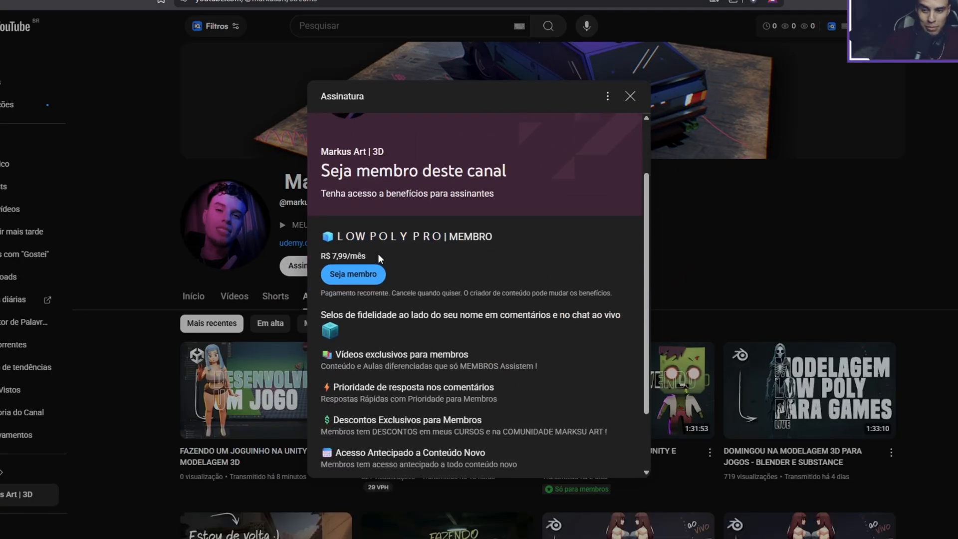
pyautogui.moveTo(378, 253); pyautogui.dragTo(322, 256)
pyautogui.scroll(-1, 399, 279)
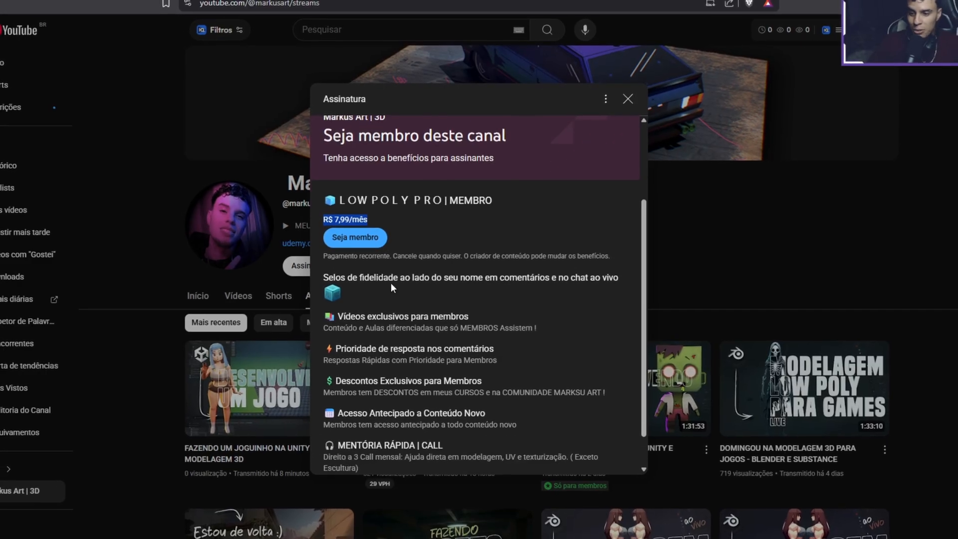
pyautogui.moveTo(350, 291); pyautogui.dragTo(326, 291)
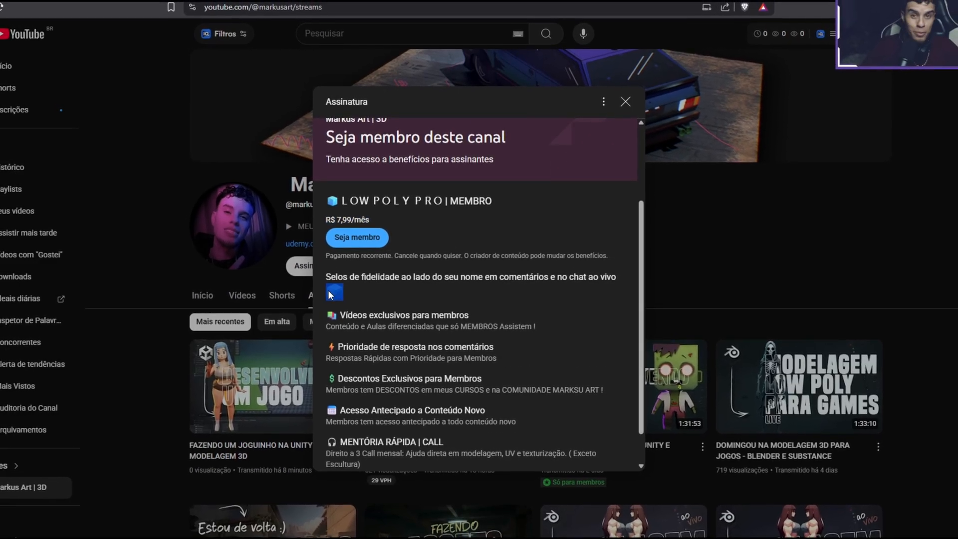
pyautogui.click(374, 296)
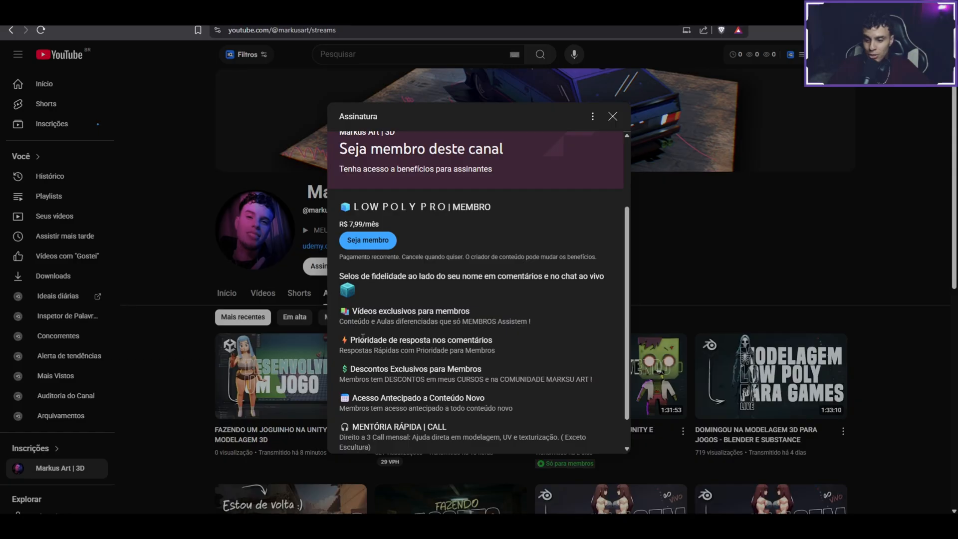
# Examine the remaining member benefits in the offer, from priority replies and discounts to early access and mentoring calls
pyautogui.moveTo(363, 338); pyautogui.dragTo(505, 343)
pyautogui.click(507, 341)
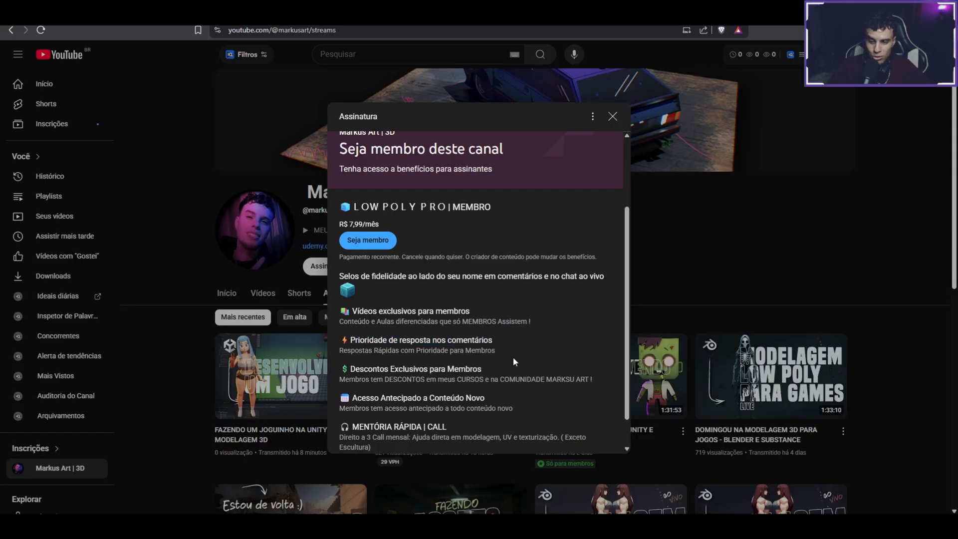
pyautogui.moveTo(351, 369); pyautogui.dragTo(489, 367)
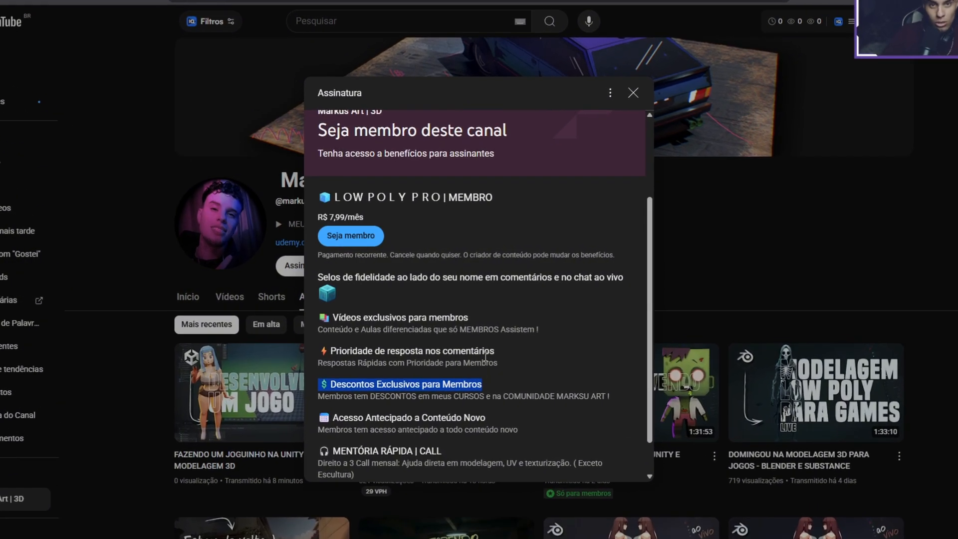
pyautogui.scroll(-1, 516, 384)
pyautogui.moveTo(319, 376); pyautogui.dragTo(524, 379)
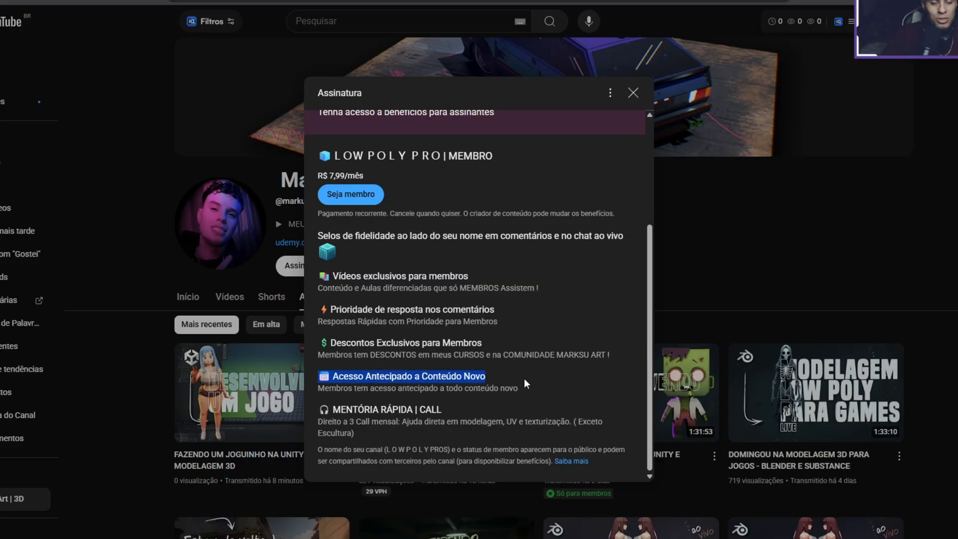
pyautogui.click(537, 389)
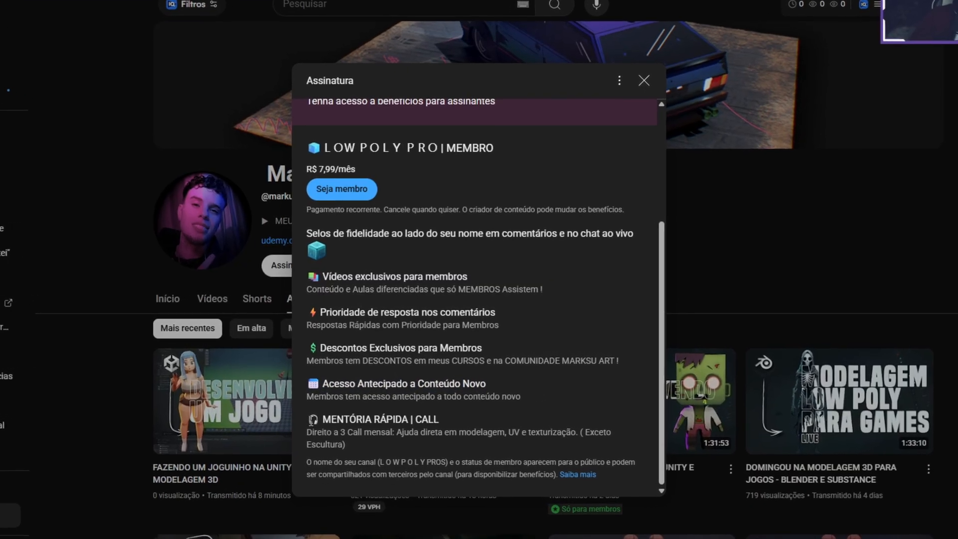
pyautogui.moveTo(322, 419); pyautogui.dragTo(440, 420)
pyautogui.click(329, 422)
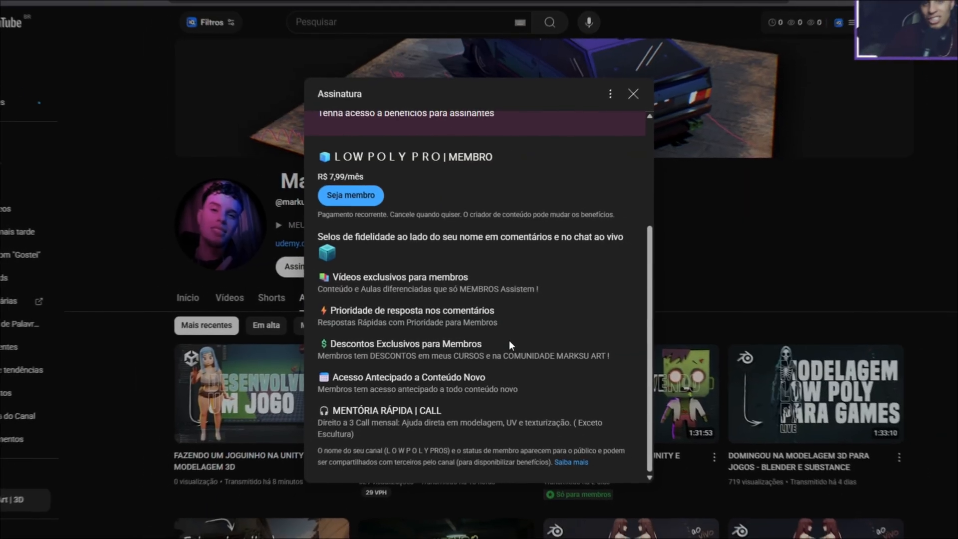
pyautogui.scroll(3, 522, 328)
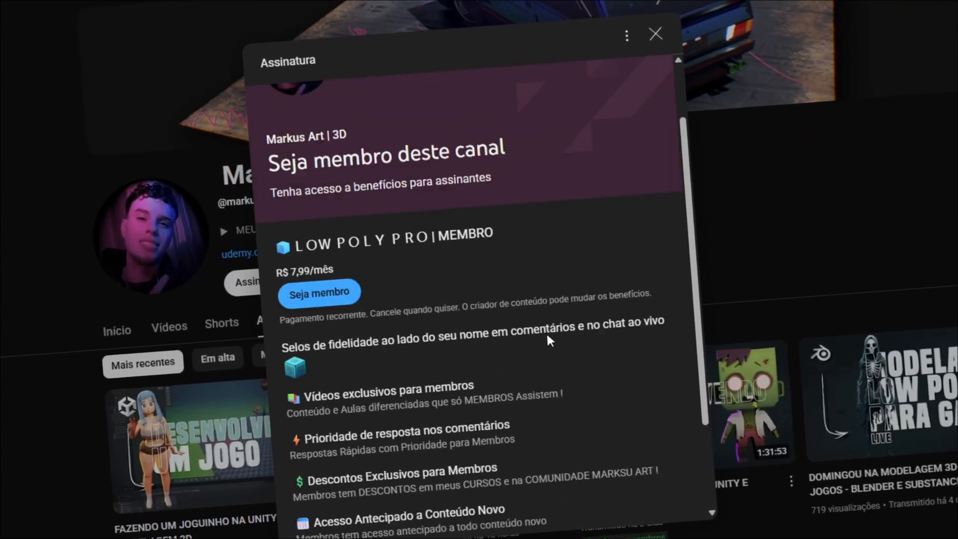
pyautogui.scroll(-2, 552, 339)
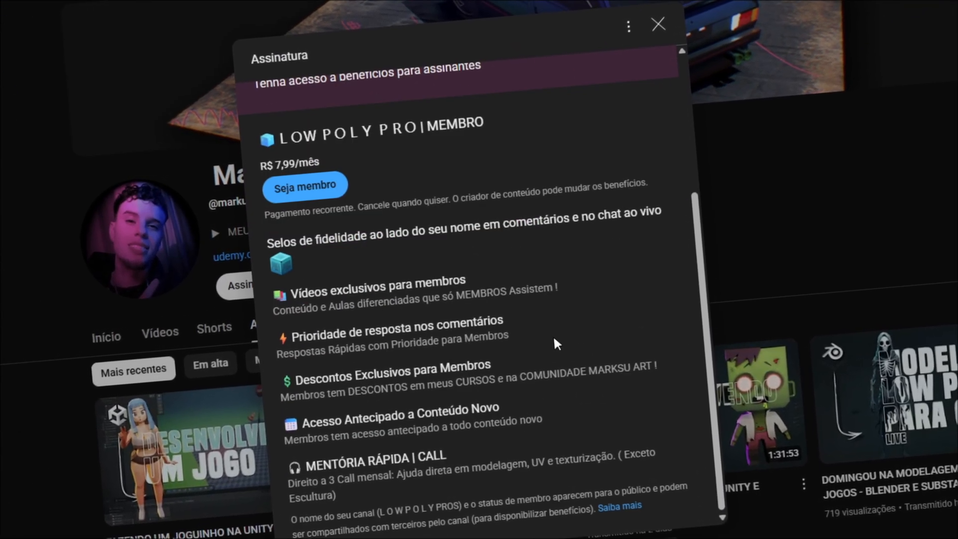
pyautogui.scroll(3, 553, 344)
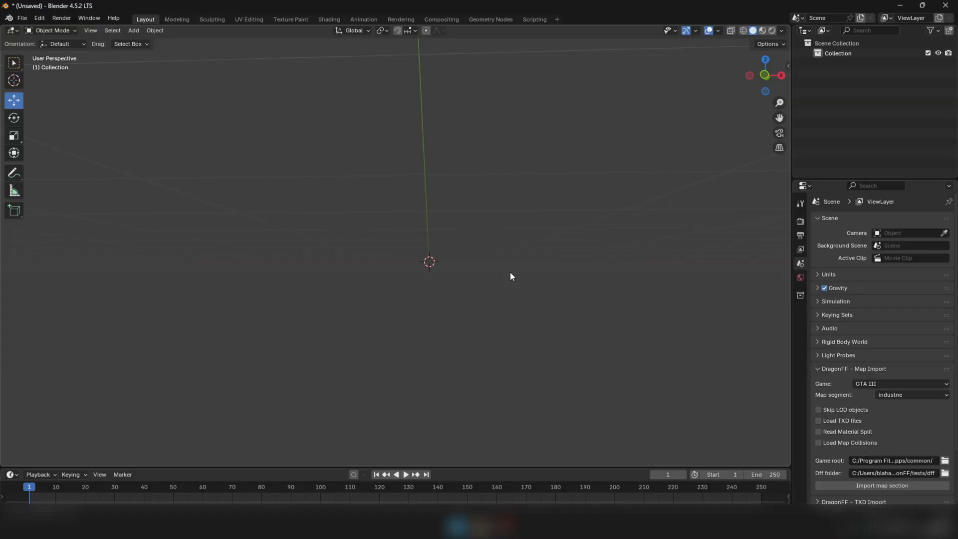
# Add FAT ZOMBIE.png from the Refs folder as a reference image aligned to the front view
pyautogui.press('KP_1')
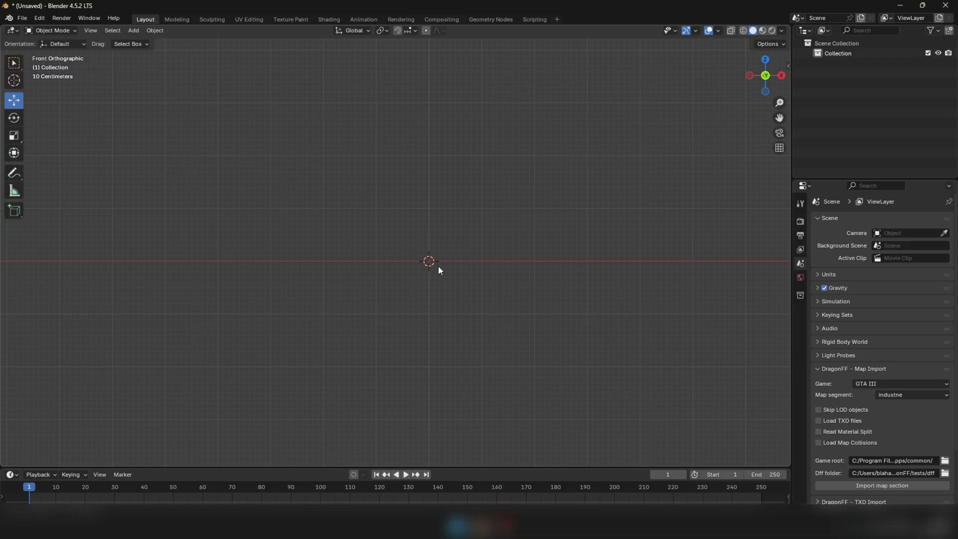
pyautogui.hotkey('shift', 'a')
pyautogui.moveTo(439, 265)
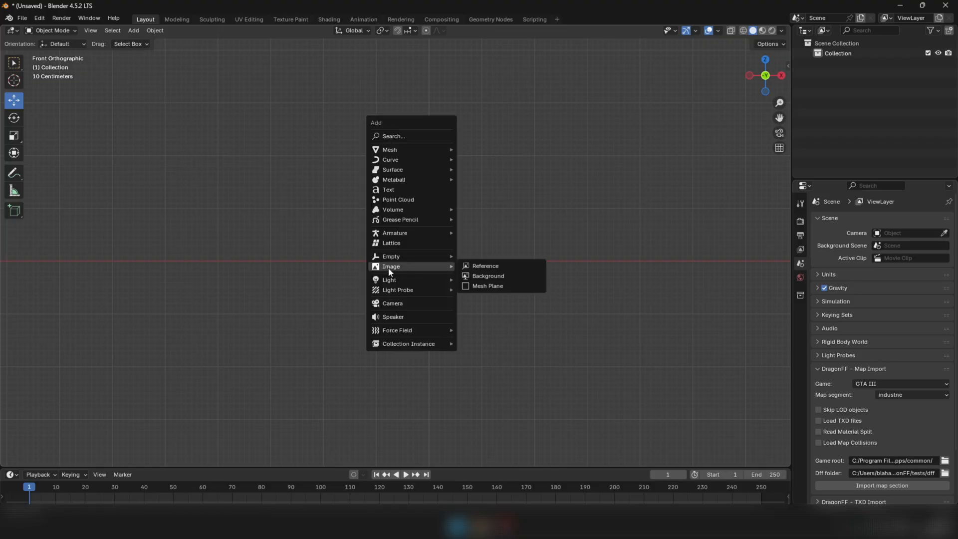
pyautogui.click(478, 265)
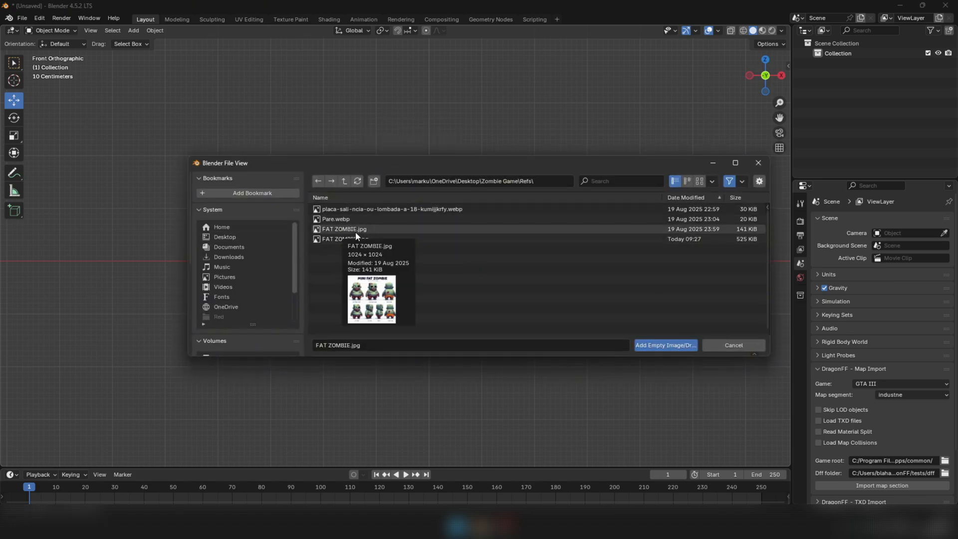
pyautogui.click(354, 239)
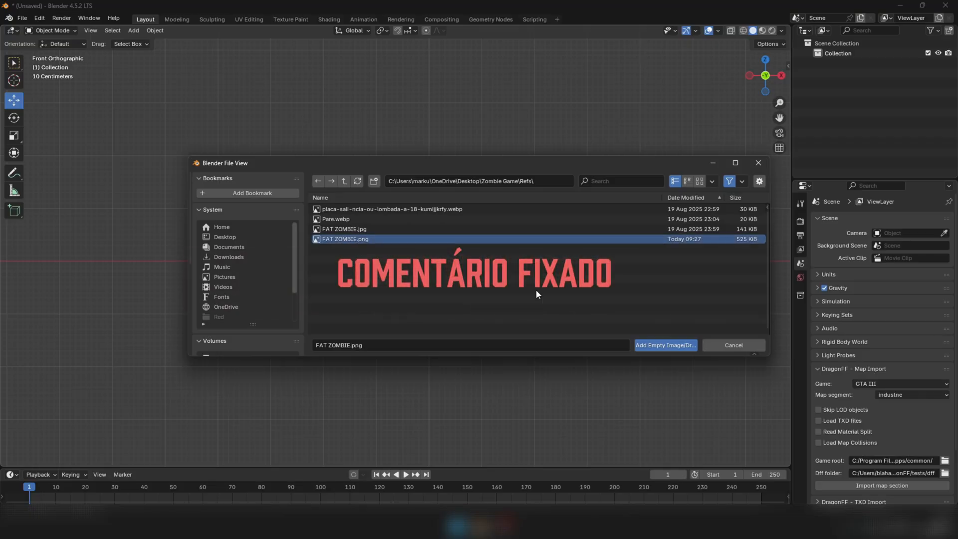
pyautogui.click(660, 346)
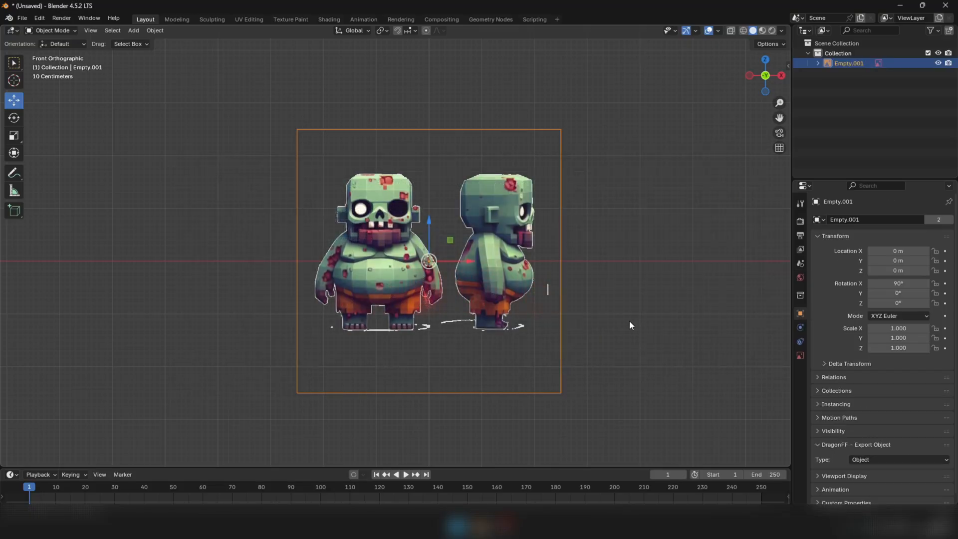
# Move the reference to about X 0.93 m and Z 1.29 m, centring the front-facing zombie on the origin with its feet on the ground line
pyautogui.scroll(-1, 440, 224)
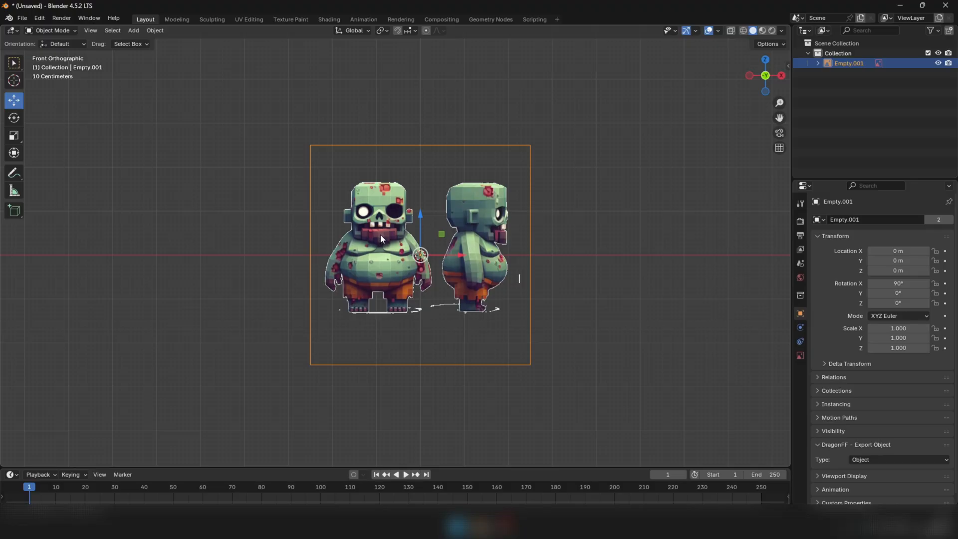
pyautogui.moveTo(421, 233)
pyautogui.mouseDown(button='middle')
pyautogui.moveTo(394, 253)
pyautogui.moveTo(429, 232)
pyautogui.mouseUp(button='middle')
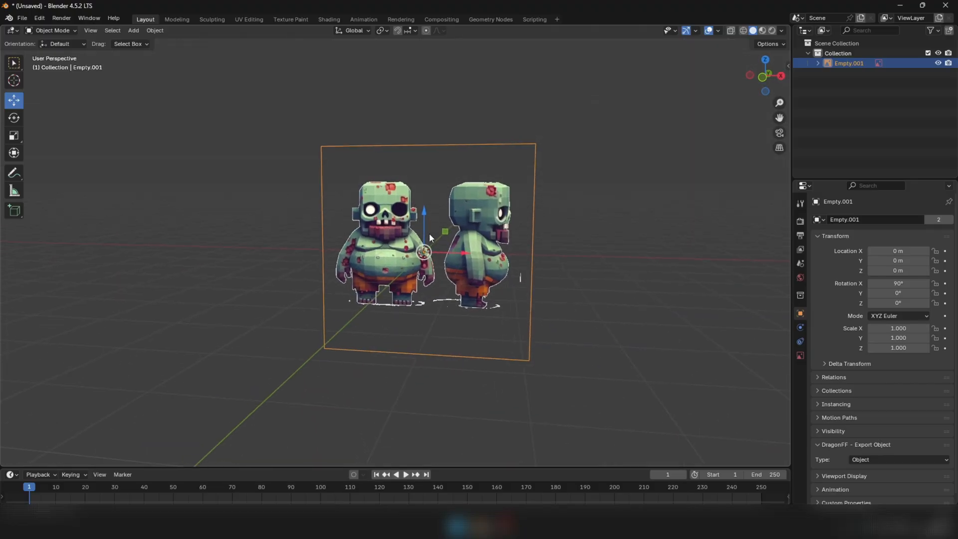
pyautogui.press('KP_1')
pyautogui.moveTo(454, 253); pyautogui.dragTo(531, 259)
pyautogui.scroll(3, 478, 253)
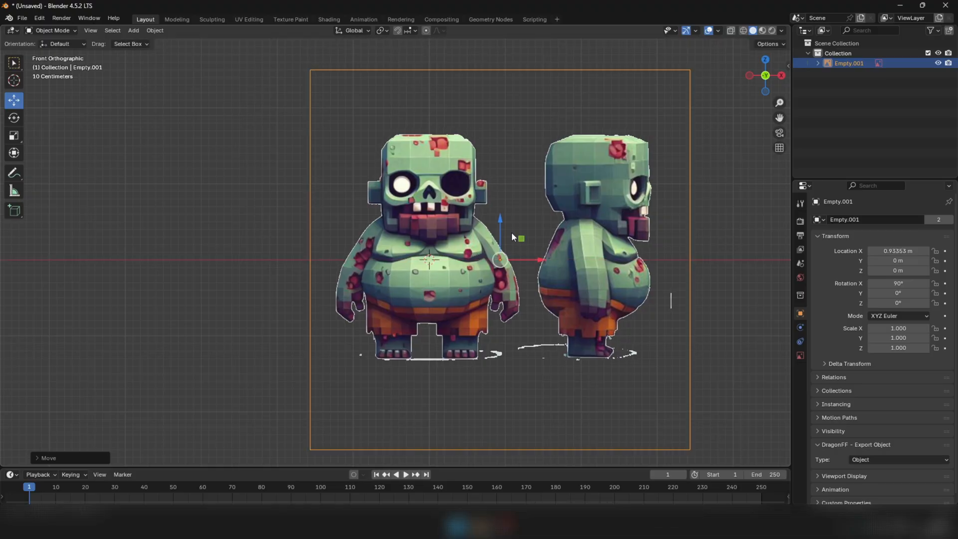
pyautogui.moveTo(502, 222); pyautogui.dragTo(501, 124)
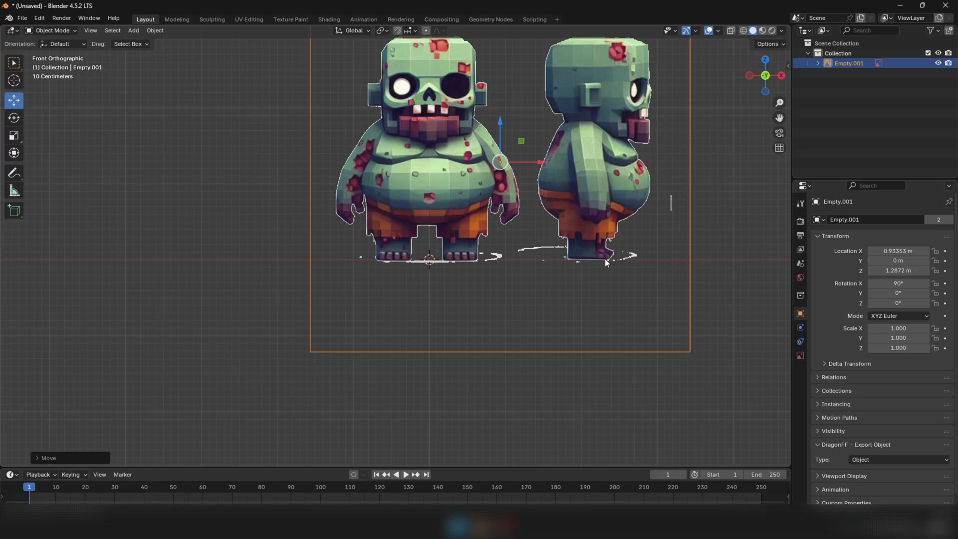
# Duplicate the reference image in place and rotate the copy 90° in the top view
pyautogui.scroll(-5, 537, 263)
pyautogui.moveTo(445, 265); pyautogui.dragTo(496, 322, button='middle')
pyautogui.press('KP_7')
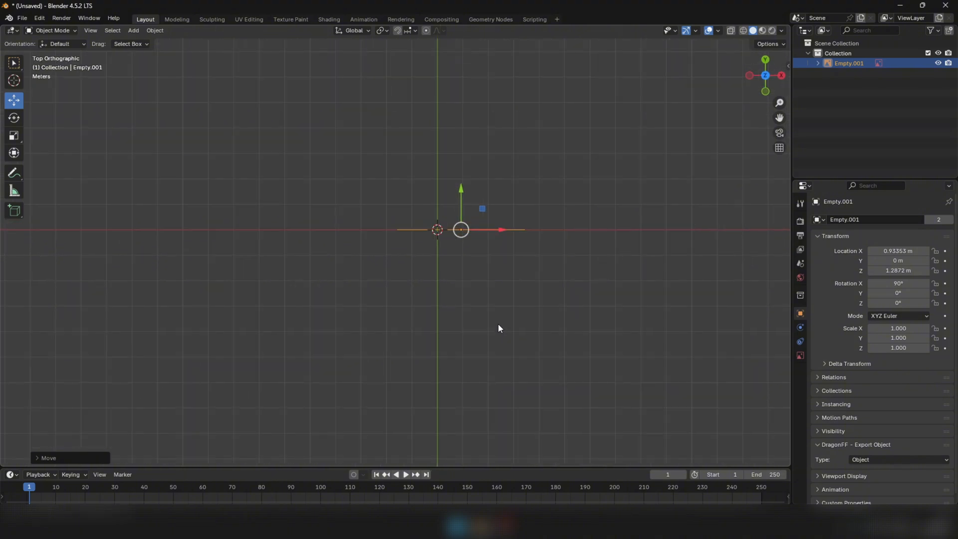
pyautogui.hotkey('shift', 'd')
pyautogui.press('Escape')
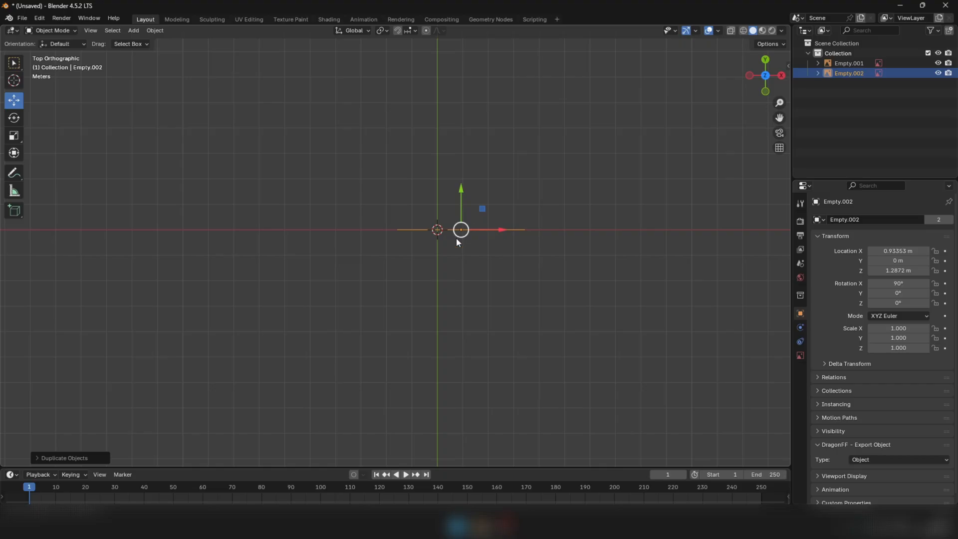
pyautogui.press('r')
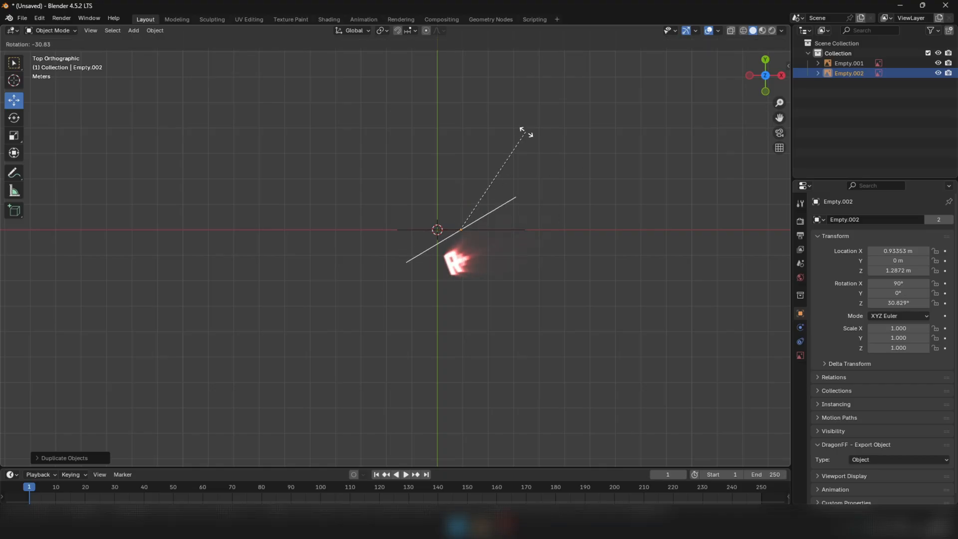
pyautogui.write('90')
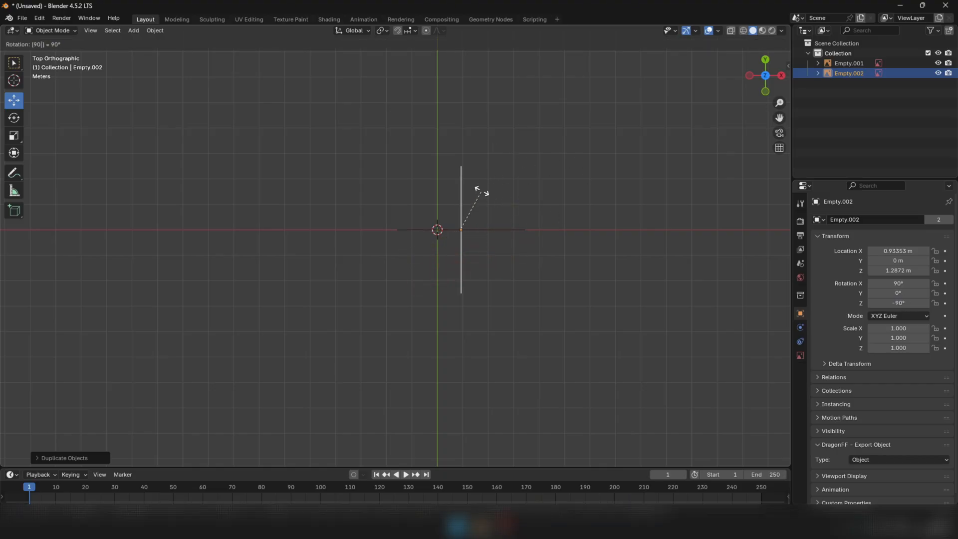
pyautogui.press('Return')
# Move the rotated reference copy along the X axis to about -3.97 m, away from the origin
pyautogui.moveTo(471, 259); pyautogui.dragTo(225, 154, button='middle')
pyautogui.press('KP_3')
pyautogui.moveTo(97, 77); pyautogui.dragTo(427, 240, button='middle')
pyautogui.moveTo(440, 282); pyautogui.dragTo(449, 237, button='middle')
pyautogui.press('KP_7')
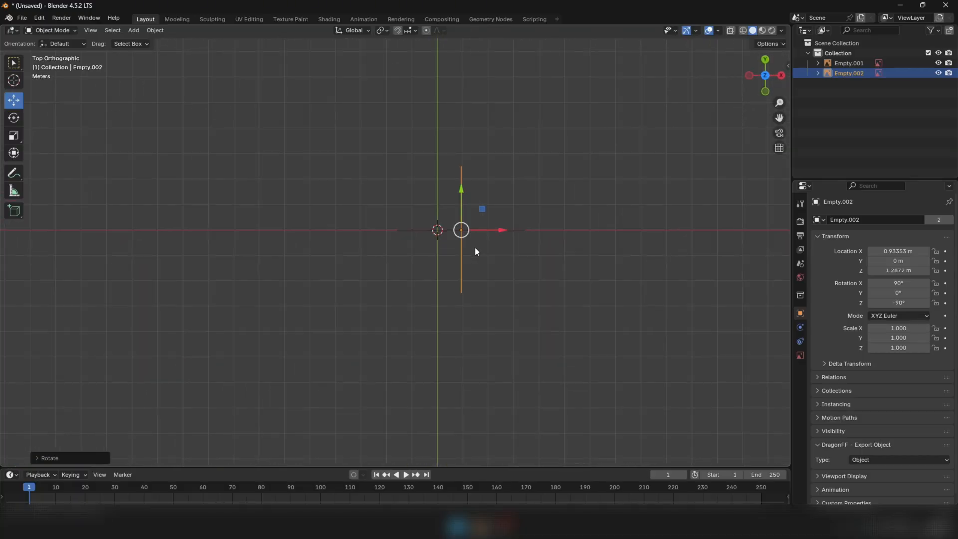
pyautogui.moveTo(499, 230); pyautogui.dragTo(373, 236)
pyautogui.click(418, 272)
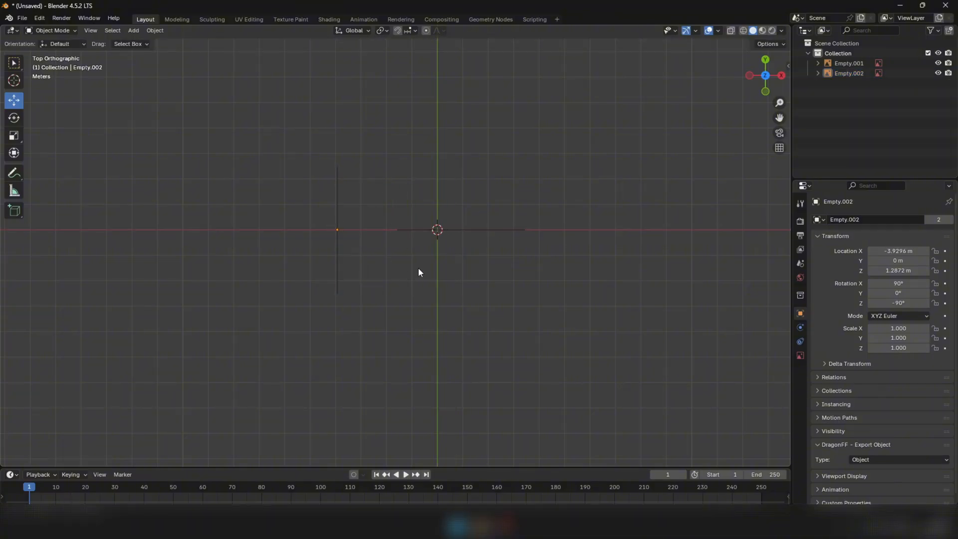
pyautogui.click(340, 232)
pyautogui.moveTo(369, 232); pyautogui.dragTo(367, 230)
# Move the original front reference image back along the Y axis to about 4 m
pyautogui.click(457, 229)
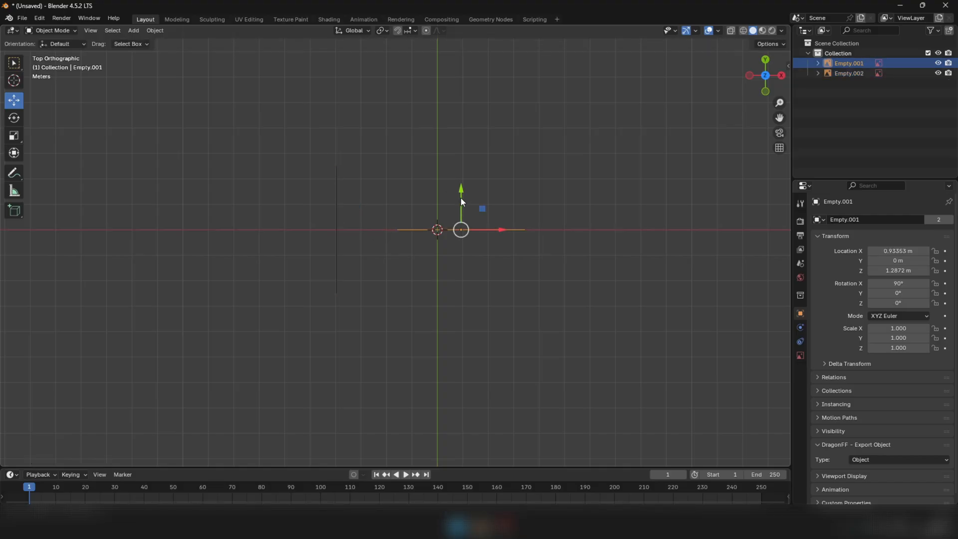
pyautogui.moveTo(460, 198); pyautogui.dragTo(461, 90)
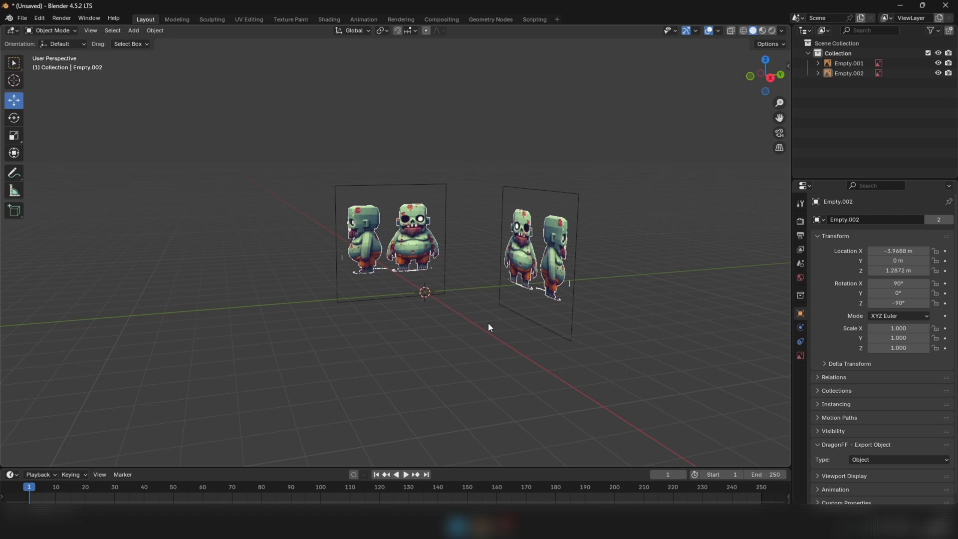
pyautogui.moveTo(488, 324); pyautogui.dragTo(440, 300, button='middle')
# Move the rotated reference image along the Y axis in the right view so the side-facing zombie is centred on the origin
pyautogui.press('KP_3')
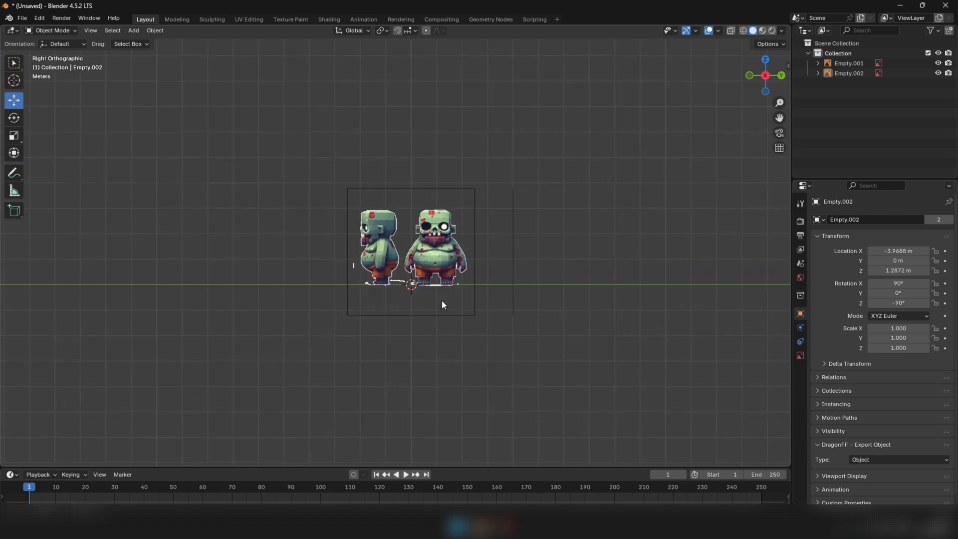
pyautogui.moveTo(389, 257); pyautogui.dragTo(425, 293, button='middle')
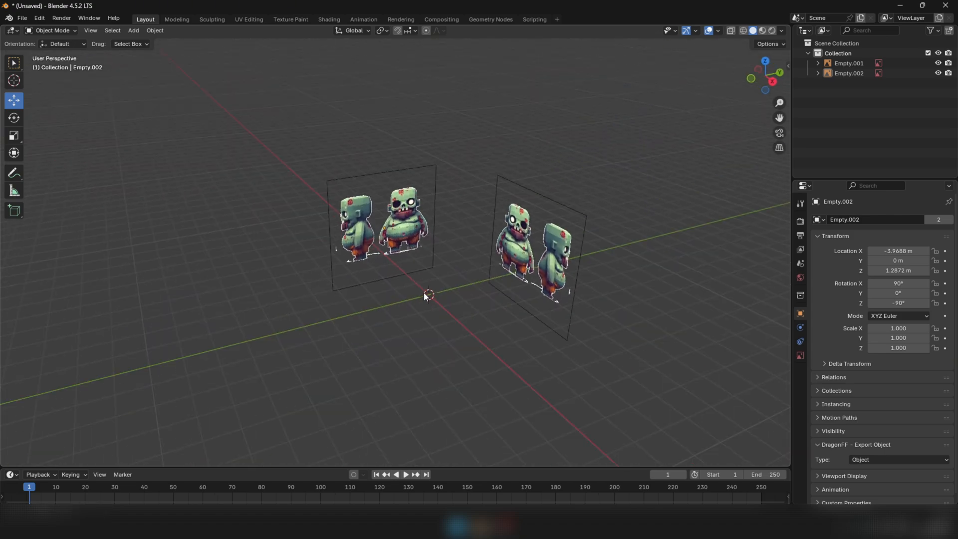
pyautogui.press('KP_3')
pyautogui.click(422, 256)
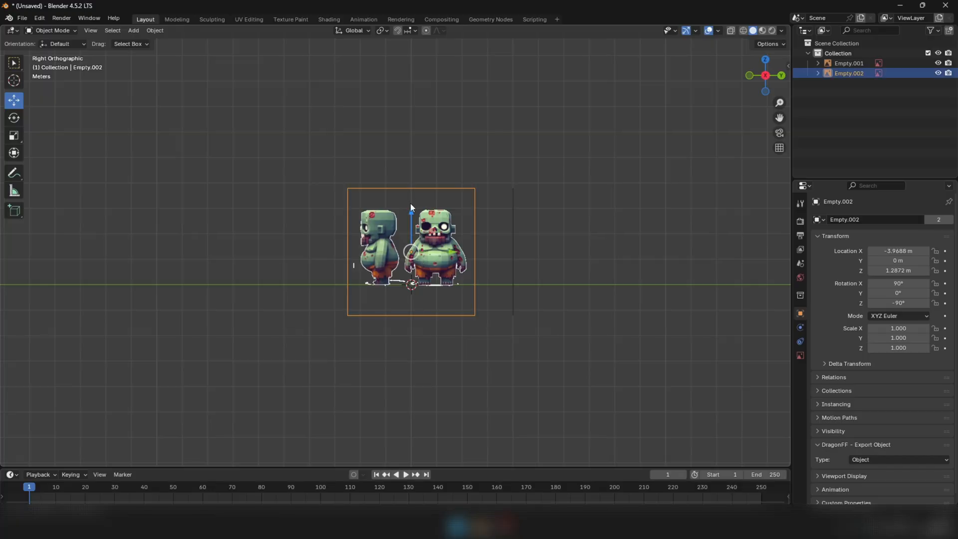
pyautogui.moveTo(453, 252); pyautogui.dragTo(482, 252)
pyautogui.moveTo(419, 216); pyautogui.dragTo(450, 325, button='middle')
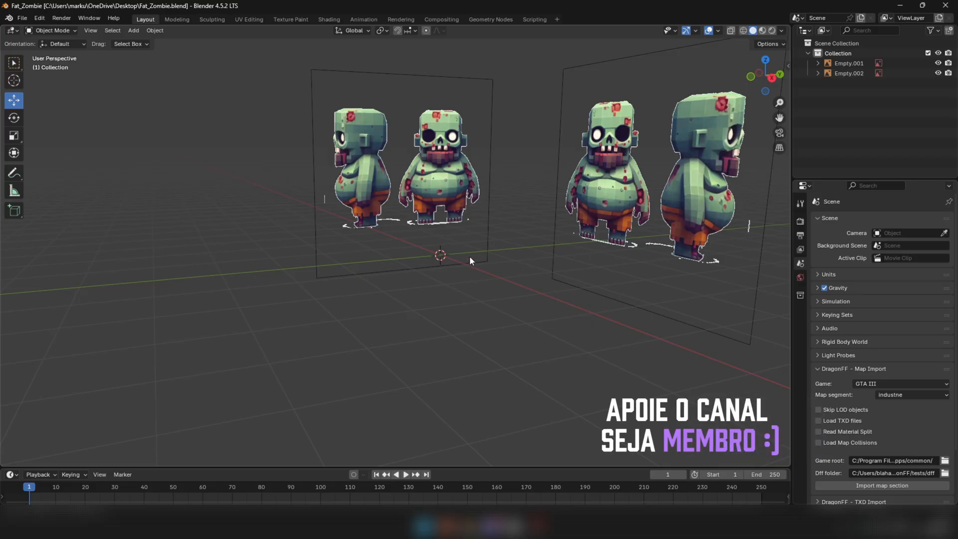
# Examine how the front and side reference images line up around the origin in perspective and in the front view
pyautogui.moveTo(466, 201); pyautogui.dragTo(531, 209, button='middle')
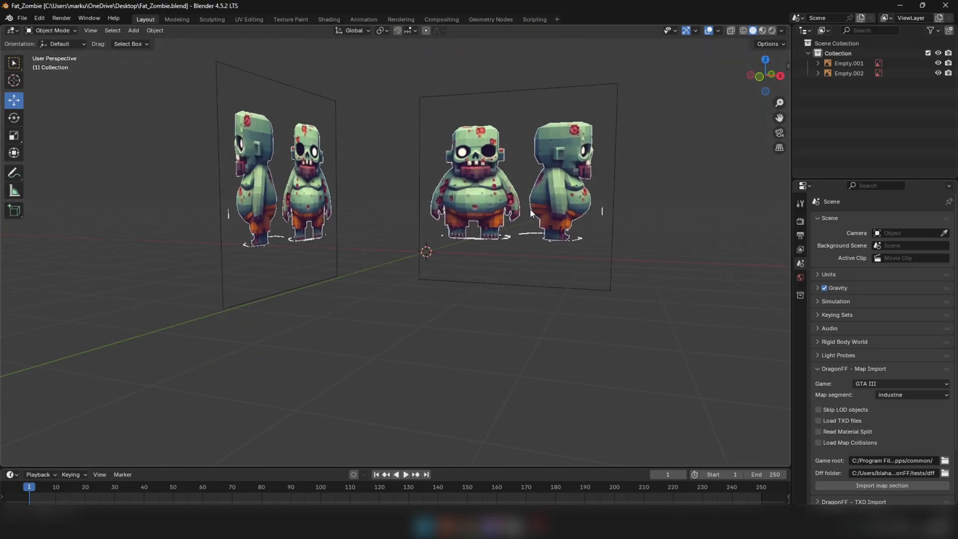
pyautogui.press('KP_1')
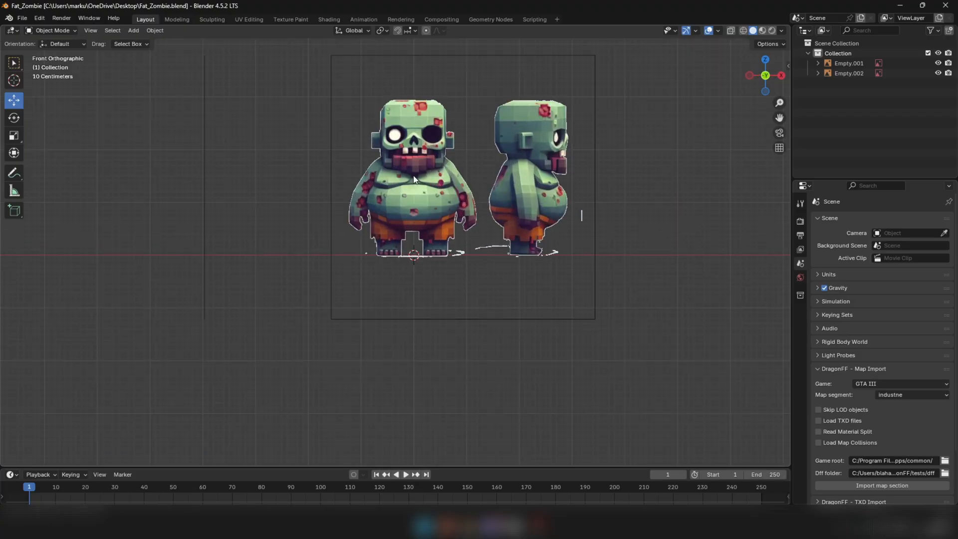
pyautogui.moveTo(412, 184); pyautogui.dragTo(409, 241, button='middle')
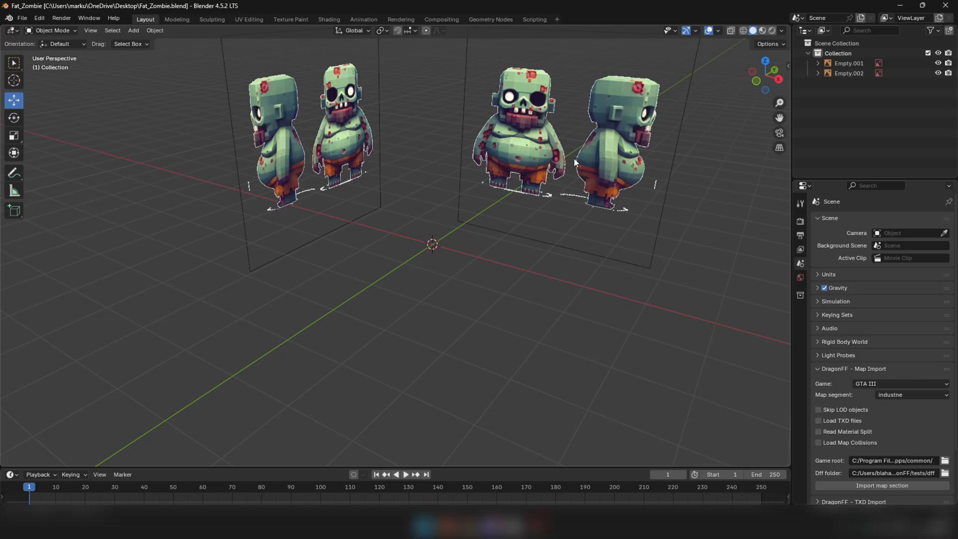
pyautogui.moveTo(575, 161); pyautogui.dragTo(556, 181, button='middle')
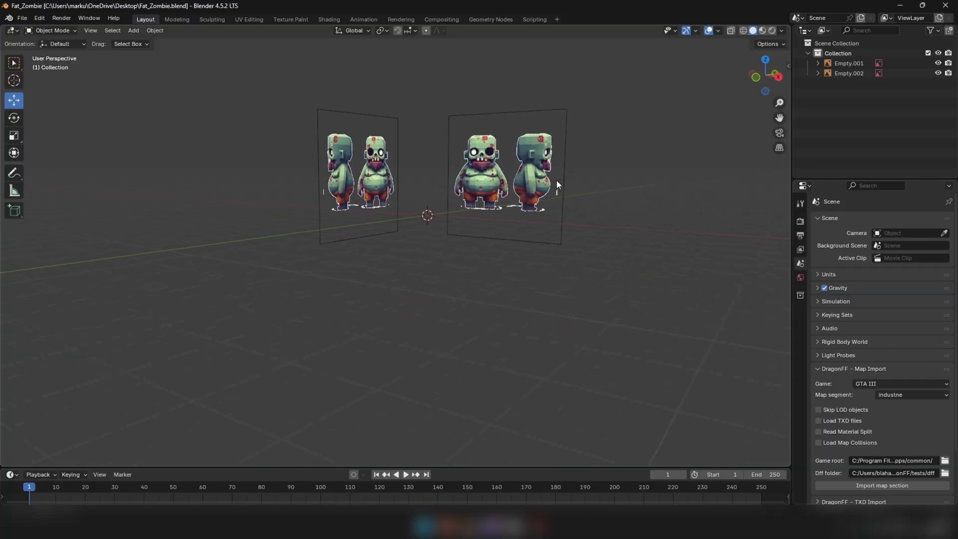
pyautogui.scroll(3, 556, 180)
pyautogui.moveTo(480, 178); pyautogui.dragTo(523, 173, button='middle')
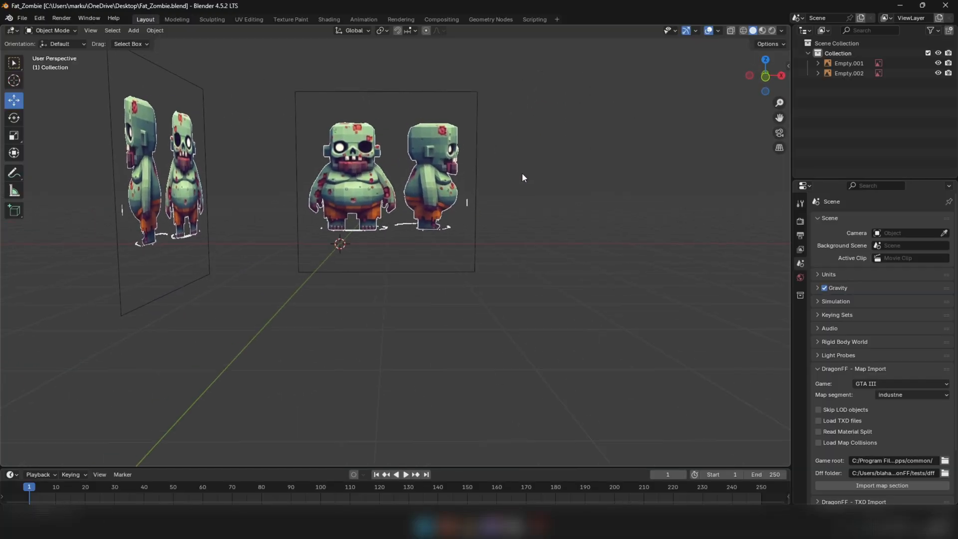
pyautogui.press('KP_1')
pyautogui.keyDown('shift'); pyautogui.moveTo(354, 233); pyautogui.dragTo(474, 238, button='middle'); pyautogui.keyUp('shift')
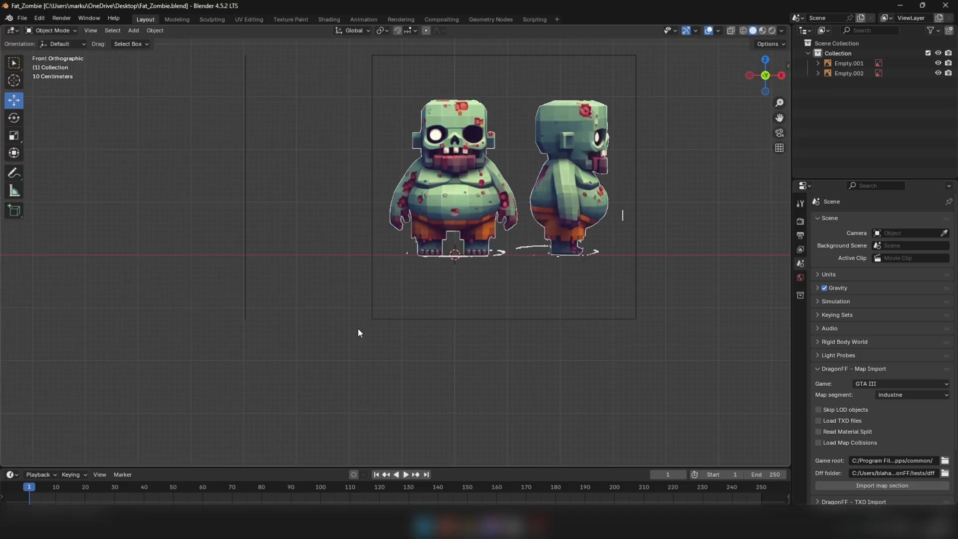
# Add a cylinder mesh at the origin with 10 vertices and the cap fill type set to Nothing
pyautogui.hotkey('shift', 'a')
pyautogui.moveTo(329, 308)
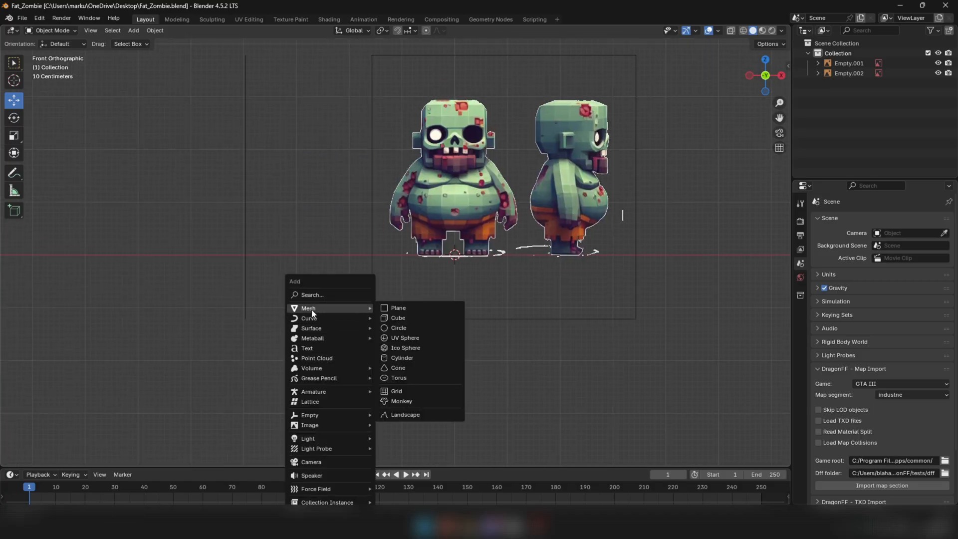
pyautogui.click(400, 359)
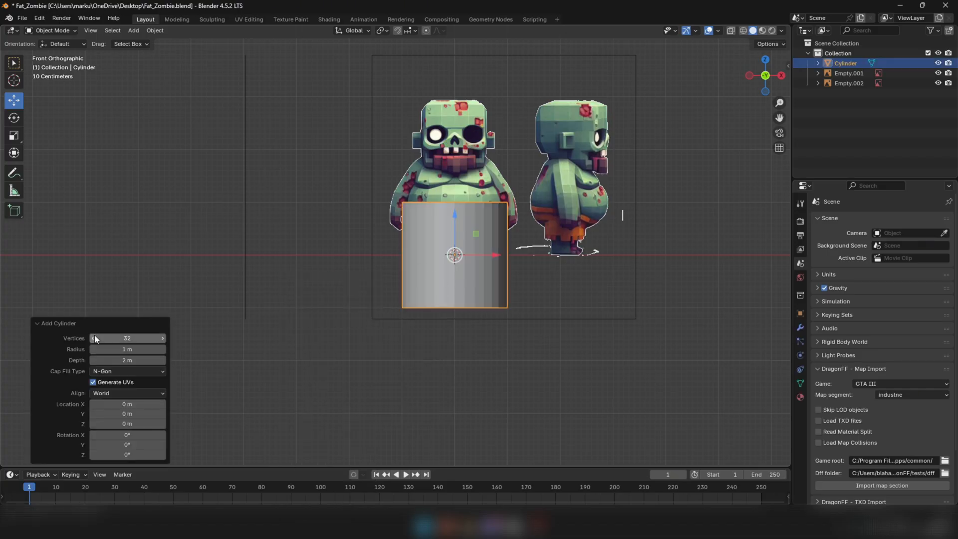
pyautogui.click(134, 340)
pyautogui.press('Return')
pyautogui.click(118, 373)
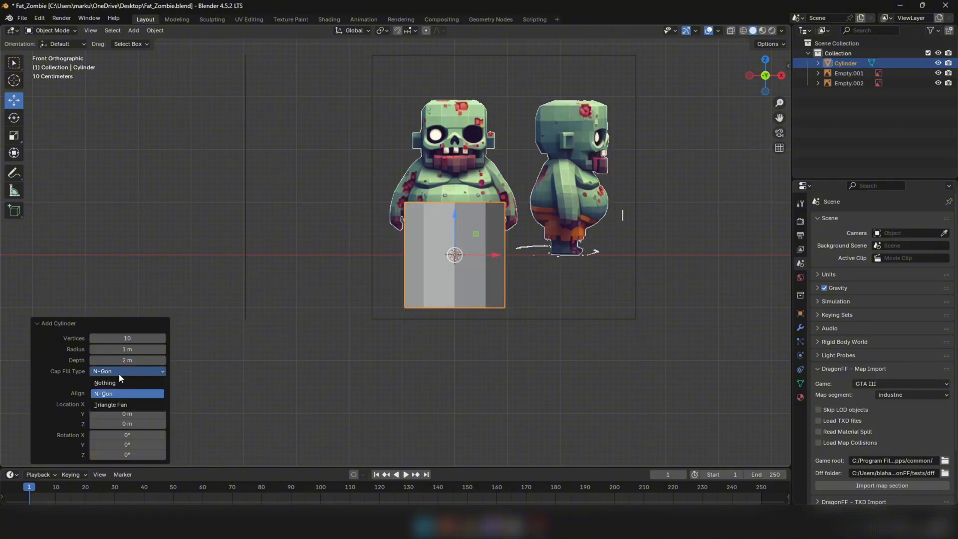
pyautogui.click(109, 382)
pyautogui.moveTo(481, 169); pyautogui.dragTo(468, 199, button='middle')
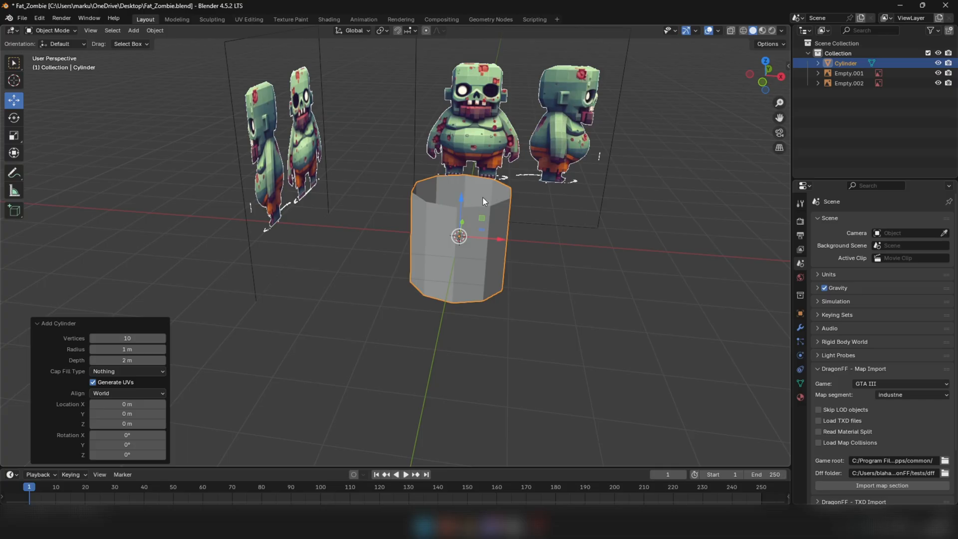
pyautogui.click(391, 336)
# Switch the viewport's solid lighting to MatCap and choose the white sphere with the reddish underside
pyautogui.moveTo(460, 264); pyautogui.dragTo(464, 222, button='middle')
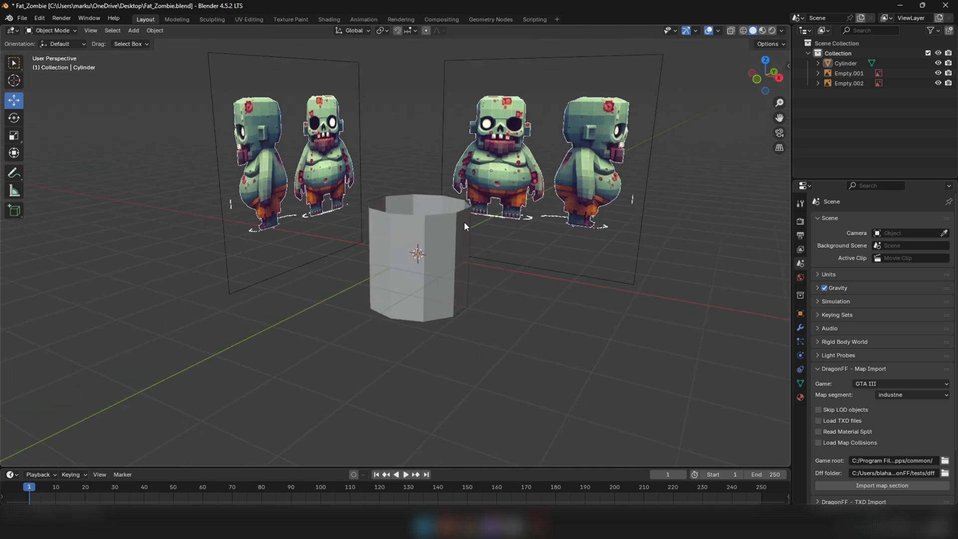
pyautogui.click(782, 31)
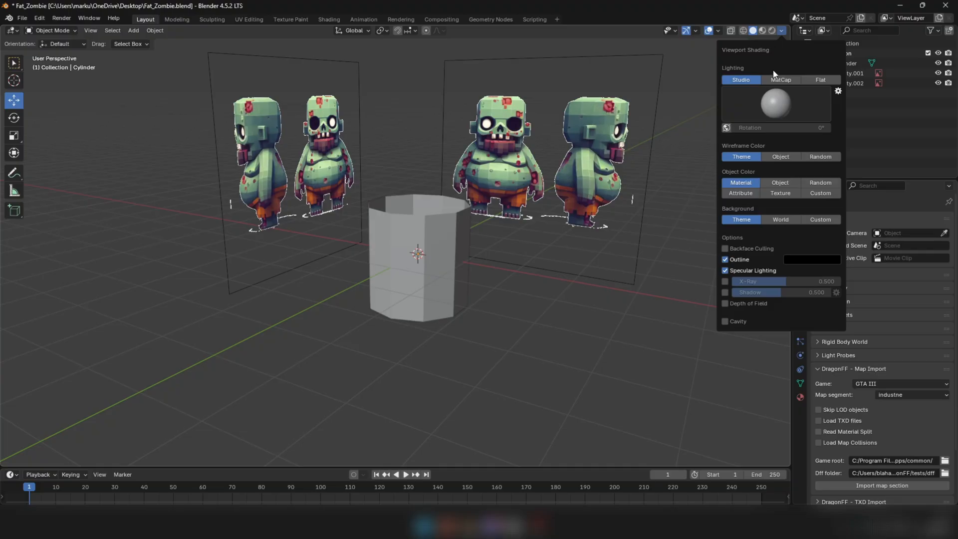
pyautogui.click(780, 81)
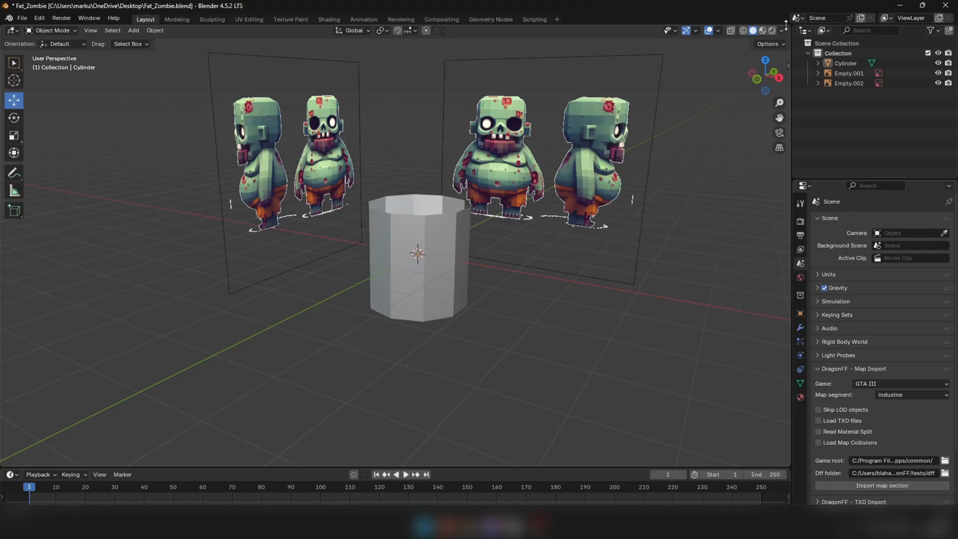
pyautogui.click(769, 112)
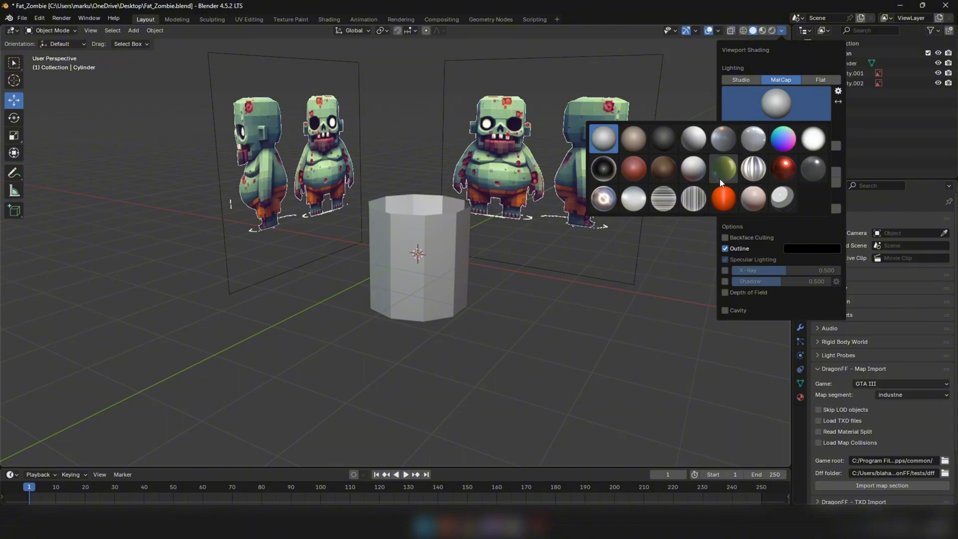
pyautogui.click(693, 163)
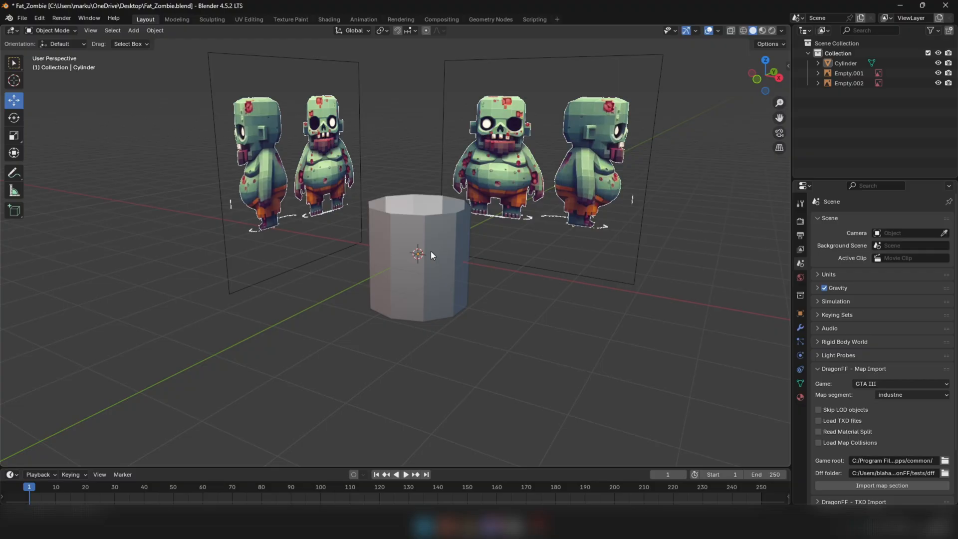
pyautogui.moveTo(479, 243); pyautogui.dragTo(644, 89, button='middle')
# Turn on Cavity in the viewport shading options and change its type from Screen
pyautogui.click(781, 31)
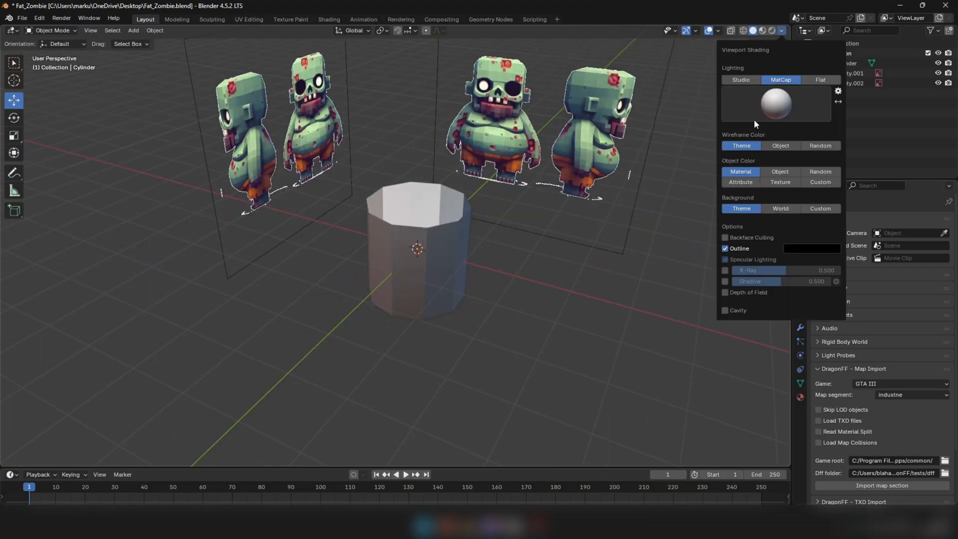
pyautogui.click(782, 31)
pyautogui.click(726, 311)
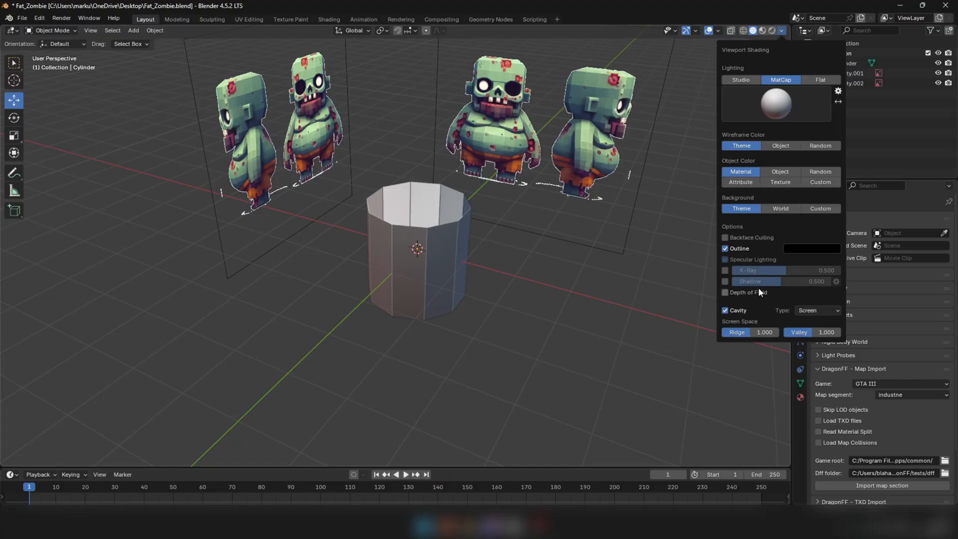
pyautogui.click(807, 312)
pyautogui.click(836, 341)
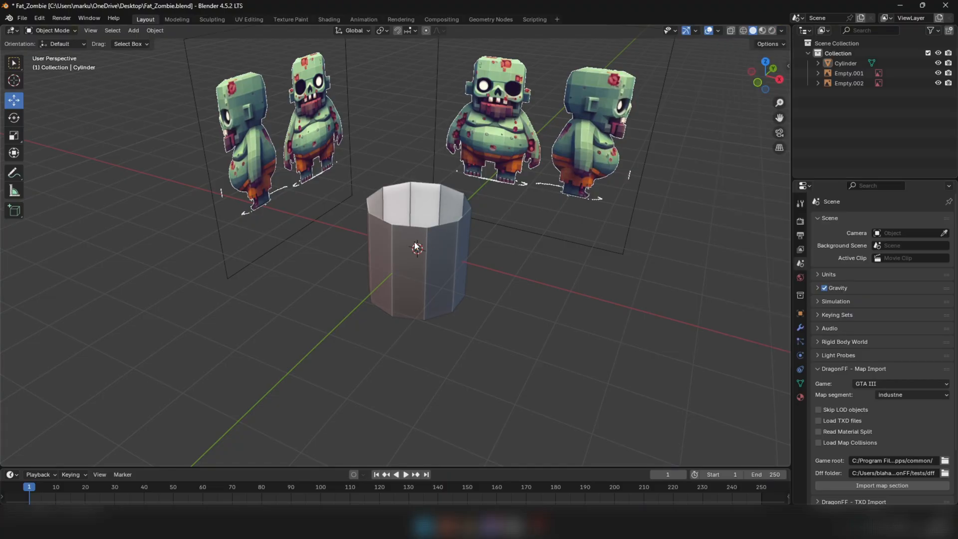
pyautogui.moveTo(430, 212)
pyautogui.mouseDown(button='middle')
pyautogui.moveTo(415, 217)
pyautogui.moveTo(435, 207)
pyautogui.mouseUp(button='middle')
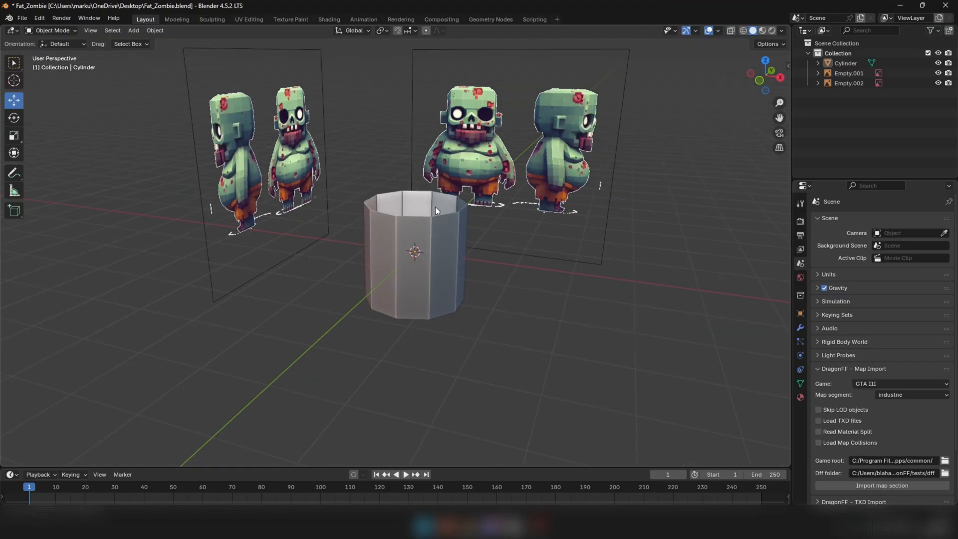
pyautogui.scroll(3, 433, 236)
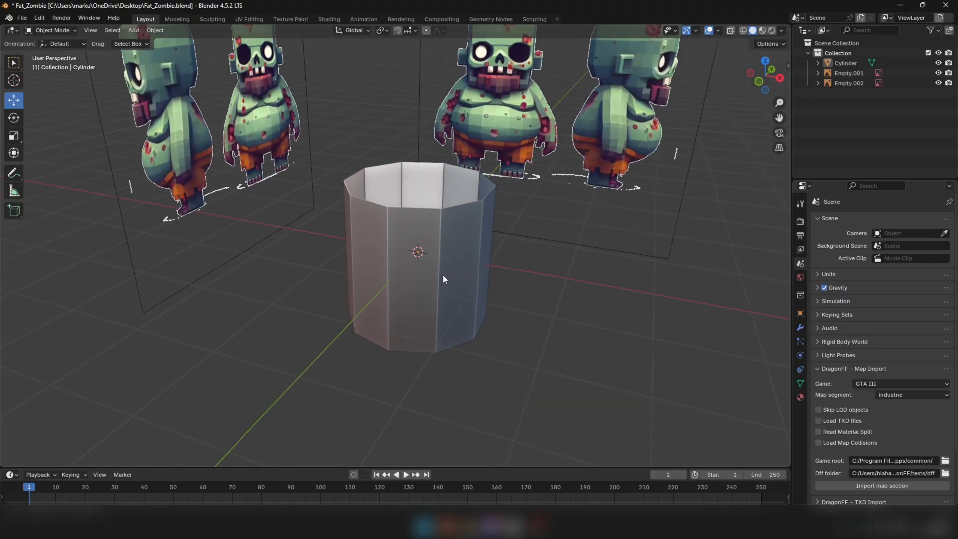
pyautogui.moveTo(442, 275); pyautogui.dragTo(448, 242, button='middle')
# Raise the cylinder about 1.11 m along Z over the front zombie's body and switch the viewport to wireframe shading
pyautogui.click(447, 242)
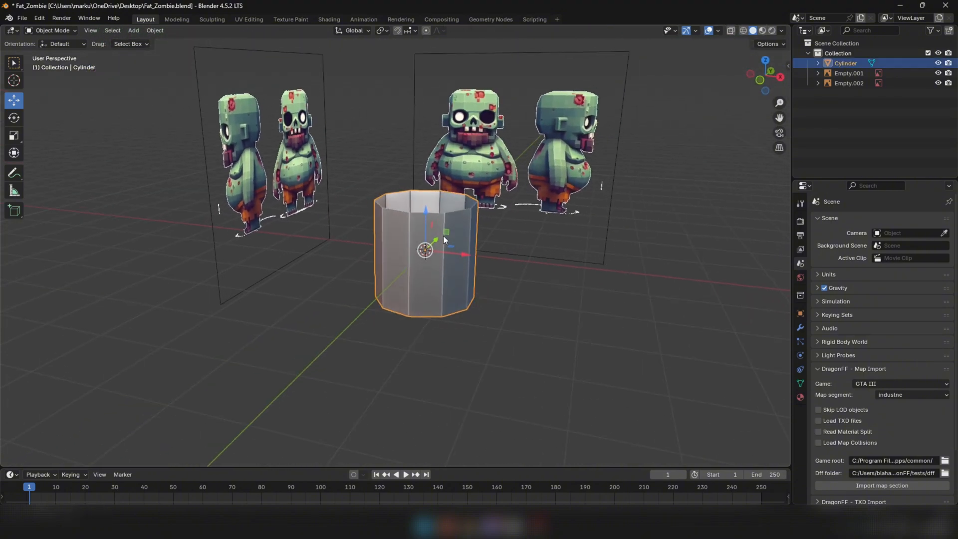
pyautogui.press('KP_1')
pyautogui.moveTo(418, 223); pyautogui.dragTo(420, 161)
pyautogui.press('z')
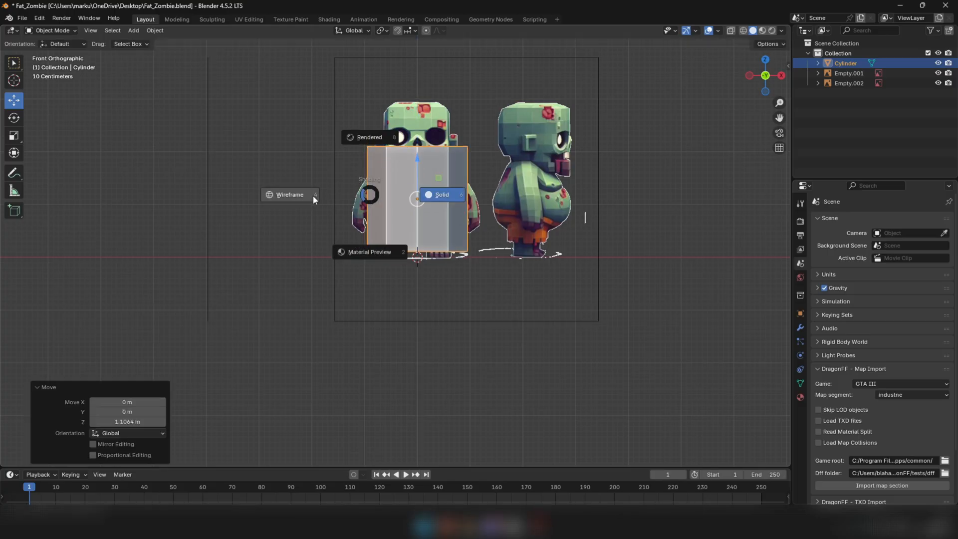
pyautogui.click(287, 195)
pyautogui.moveTo(362, 218); pyautogui.dragTo(427, 171, button='middle')
pyautogui.press('KP_1')
# Raise the cylinder another 0.13 m along Z and scale it uniformly by 0.626 to sit within the zombie's torso
pyautogui.scroll(3, 422, 183)
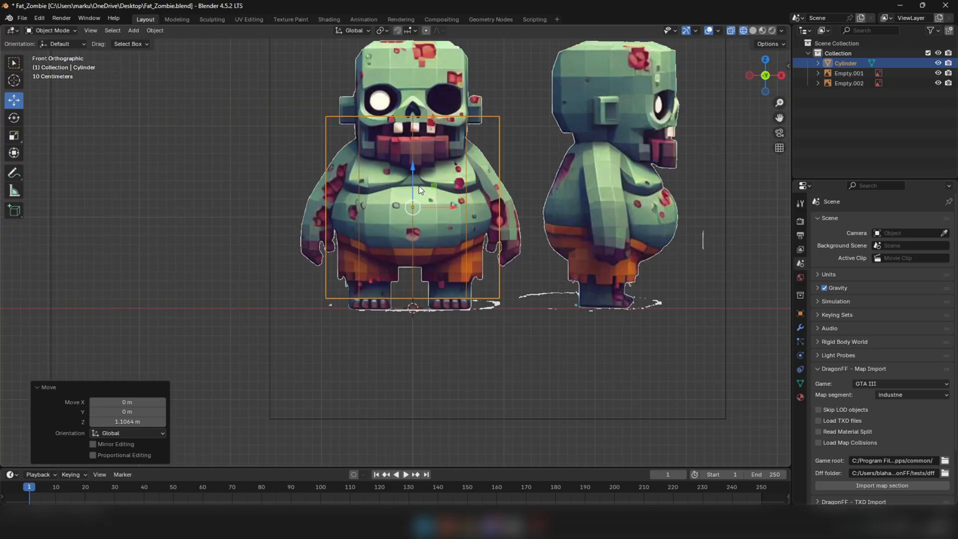
pyautogui.moveTo(415, 171); pyautogui.dragTo(415, 159)
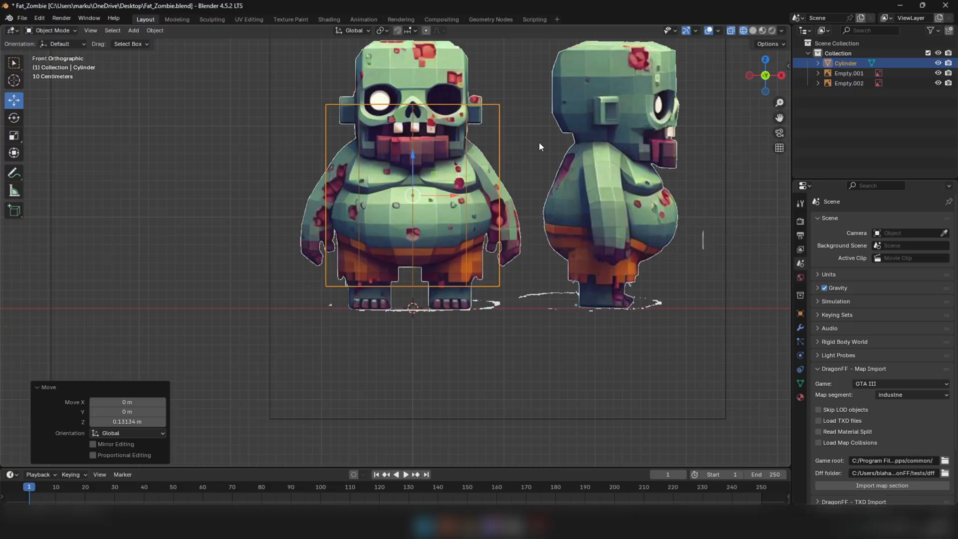
pyautogui.press('s')
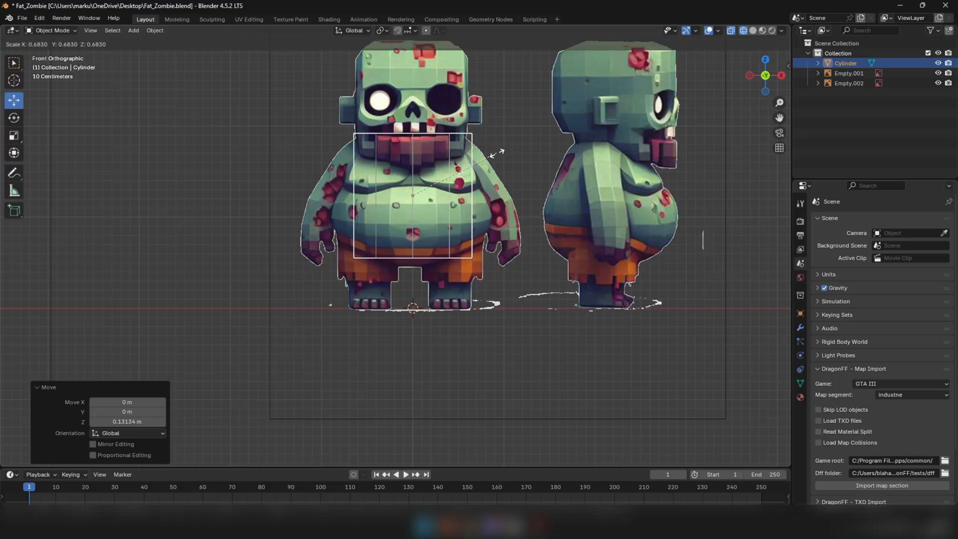
pyautogui.click(489, 156)
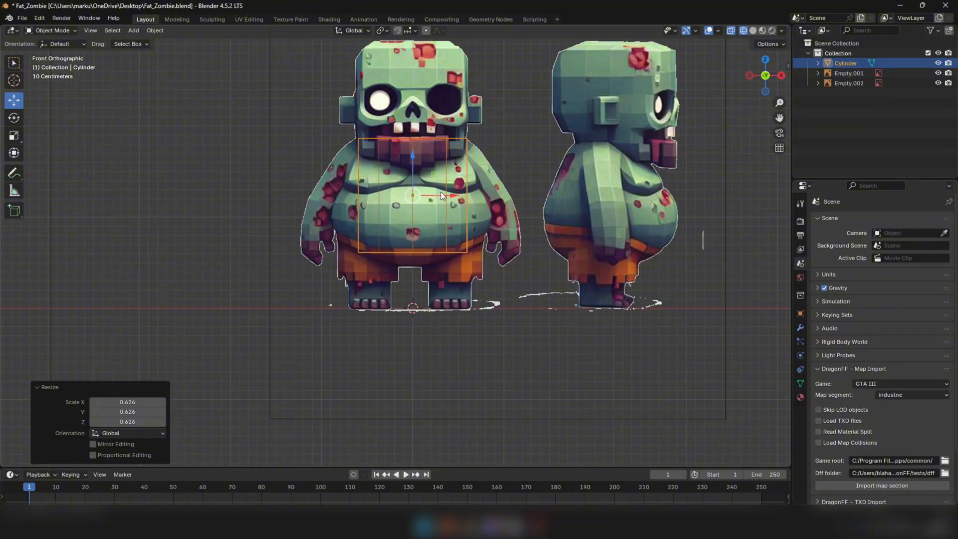
# Enter Edit Mode on the cylinder in the front orthographic view, framed on the zombie's torso
pyautogui.scroll(-4, 442, 195)
pyautogui.moveTo(441, 195)
pyautogui.mouseDown(button='middle')
pyautogui.moveTo(379, 194)
pyautogui.moveTo(427, 189)
pyautogui.mouseUp(button='middle')
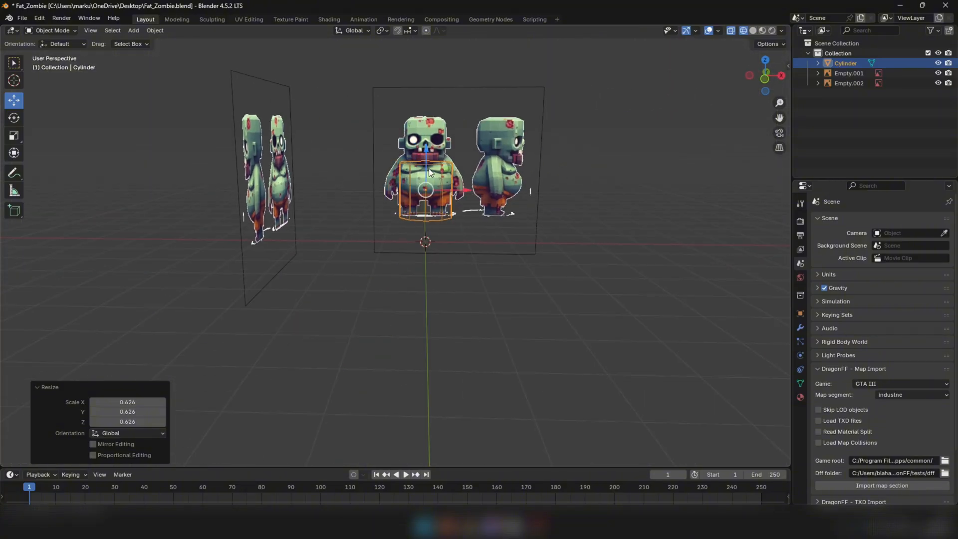
pyautogui.moveTo(503, 185); pyautogui.dragTo(510, 214, button='middle')
pyautogui.press('KP_1')
pyautogui.press('KP_1')
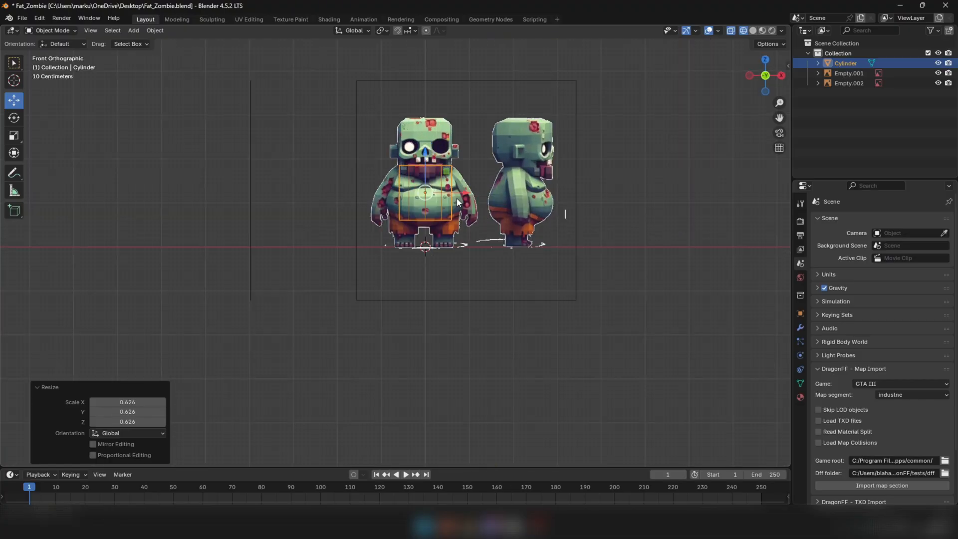
pyautogui.scroll(5, 433, 198)
pyautogui.press('KP_5')
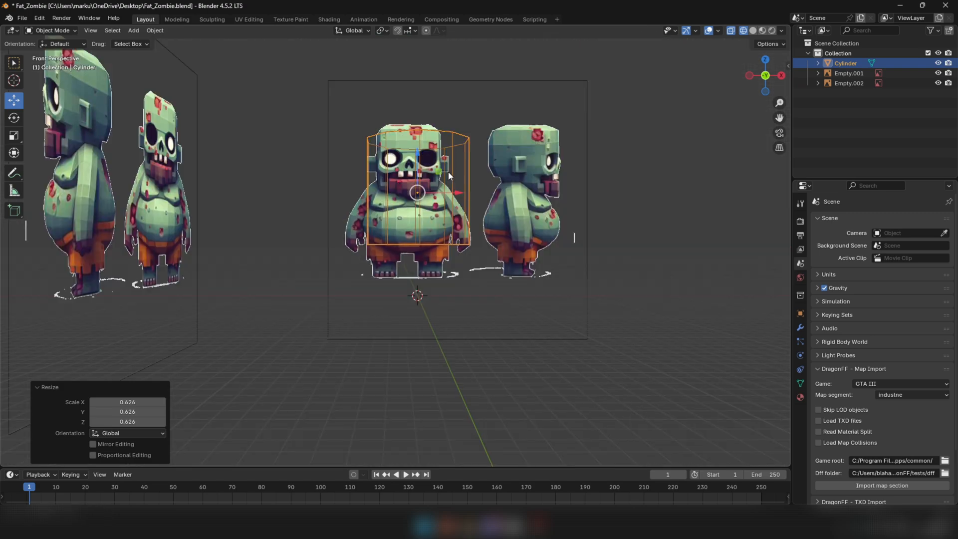
pyautogui.press('KP_5')
pyautogui.scroll(3, 447, 182)
pyautogui.press('Tab')
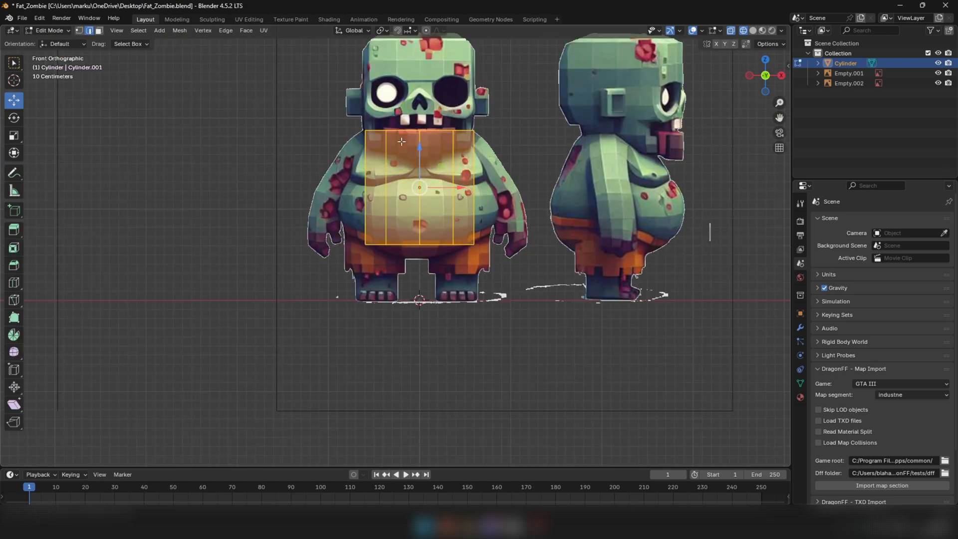
pyautogui.scroll(1, 104, 52)
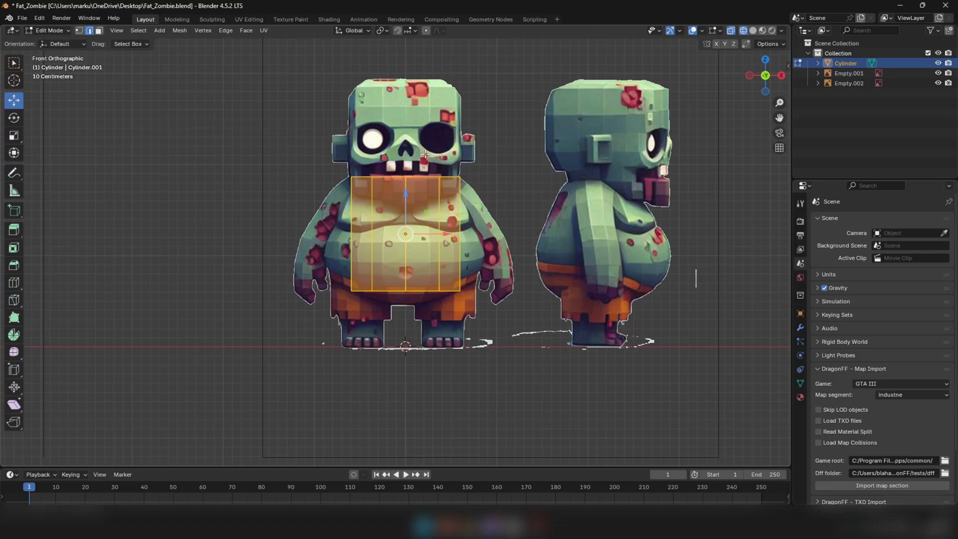
# Switch to vertex selection, try lowering the cylinder's top ring slightly, and undo that move
pyautogui.press('1')
pyautogui.moveTo(341, 157); pyautogui.dragTo(513, 189)
pyautogui.moveTo(321, 147); pyautogui.dragTo(499, 194)
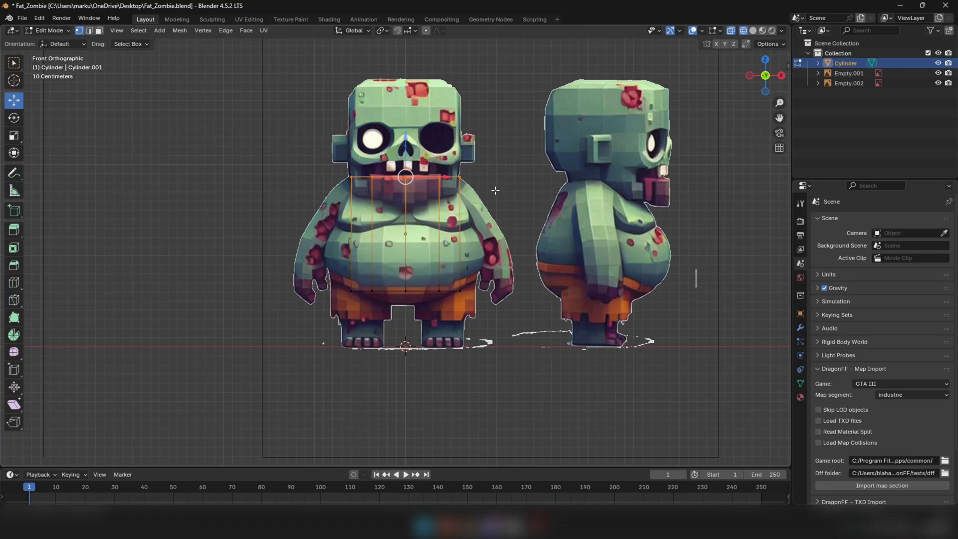
pyautogui.moveTo(407, 139)
pyautogui.mouseDown()
pyautogui.moveTo(407, 158)
pyautogui.moveTo(407, 146)
pyautogui.mouseUp()
pyautogui.hotkey('ctrl', 'z')
# Raise the cylinder's bottom ring about 0.055 m along Z and scale it uniformly by 1.389
pyautogui.moveTo(336, 260); pyautogui.dragTo(483, 307)
pyautogui.moveTo(412, 270); pyautogui.dragTo(408, 252)
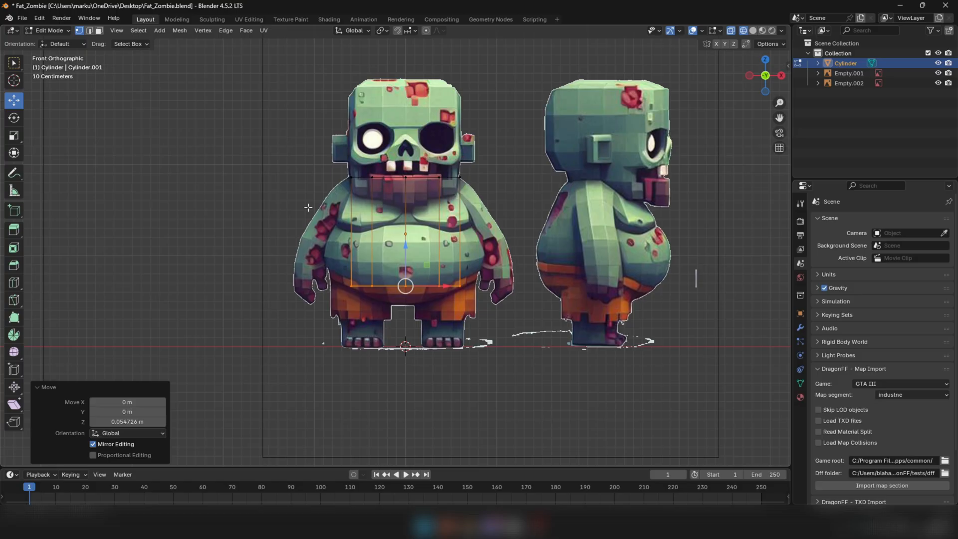
pyautogui.moveTo(328, 269); pyautogui.dragTo(495, 308)
pyautogui.press('s')
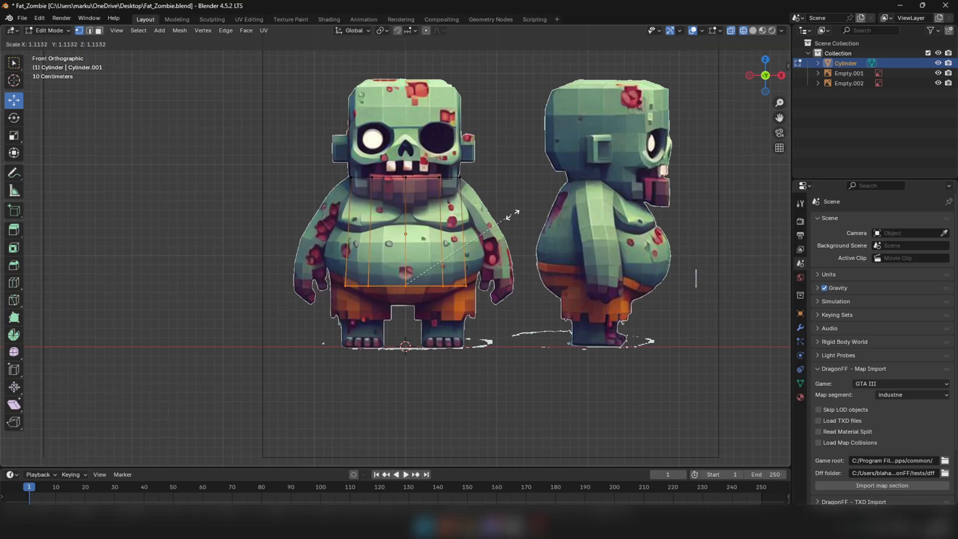
pyautogui.click(542, 204)
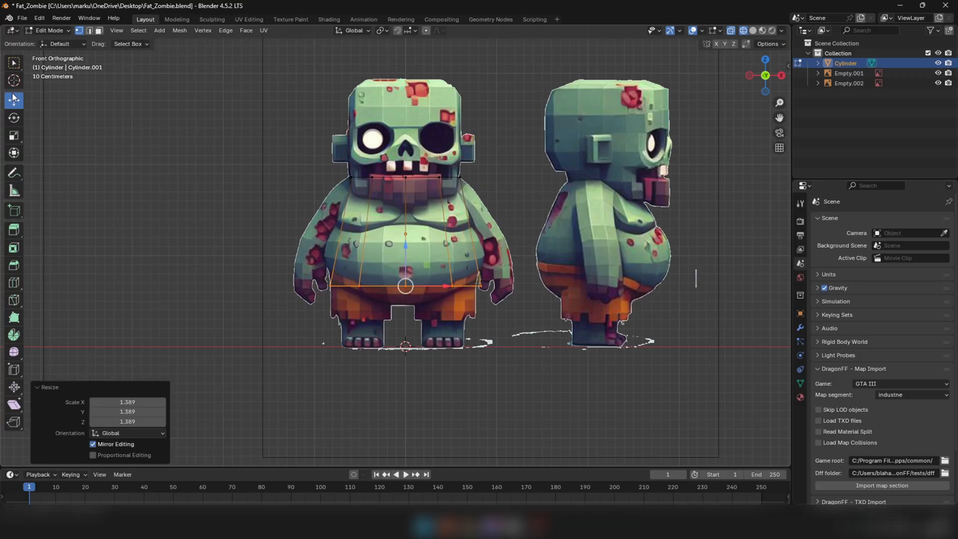
# Raise the bottom ring to just above the shorts' waistband, finishing with a -0.016 m adjustment along Z
pyautogui.moveTo(406, 247)
pyautogui.mouseDown()
pyautogui.moveTo(413, 233)
pyautogui.moveTo(405, 237)
pyautogui.mouseUp()
pyautogui.press('s')
pyautogui.click(580, 250)
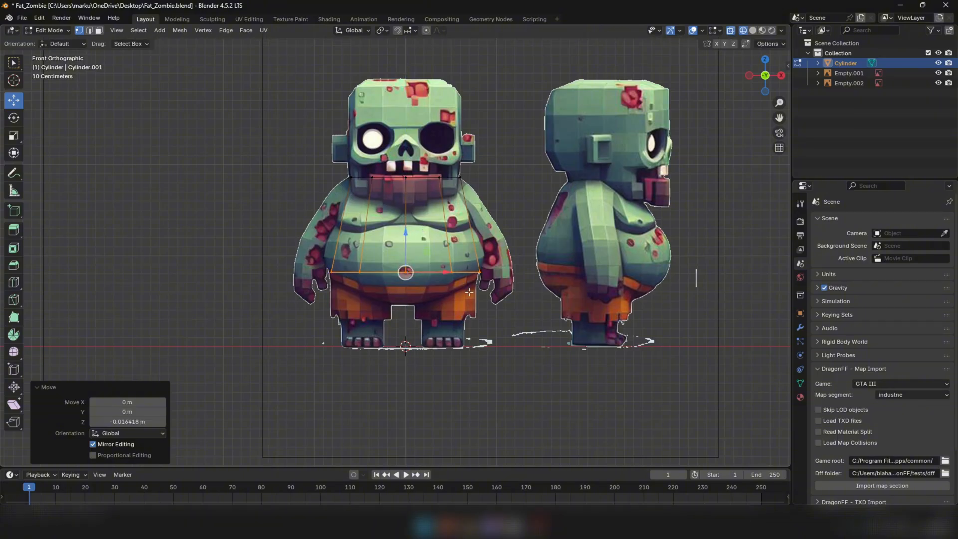
# Add one loop cut across the belly at factor 0.364 and scale it uniformly by 1.151
pyautogui.click(14, 285)
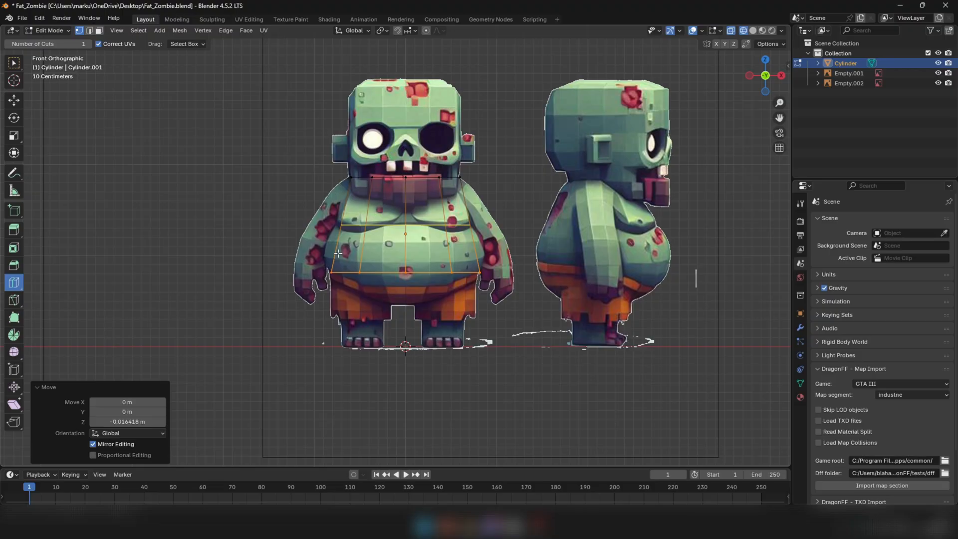
pyautogui.moveTo(338, 254); pyautogui.dragTo(330, 275)
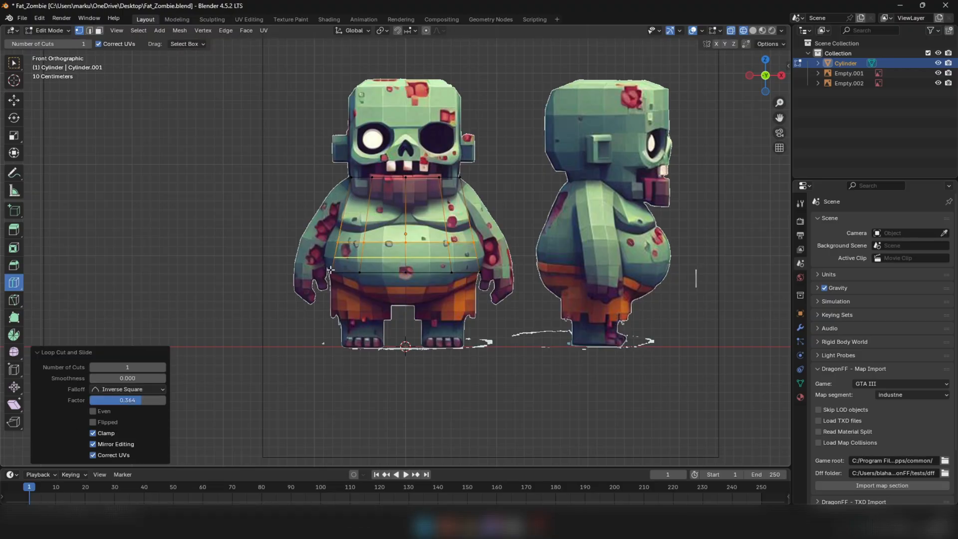
pyautogui.press('s')
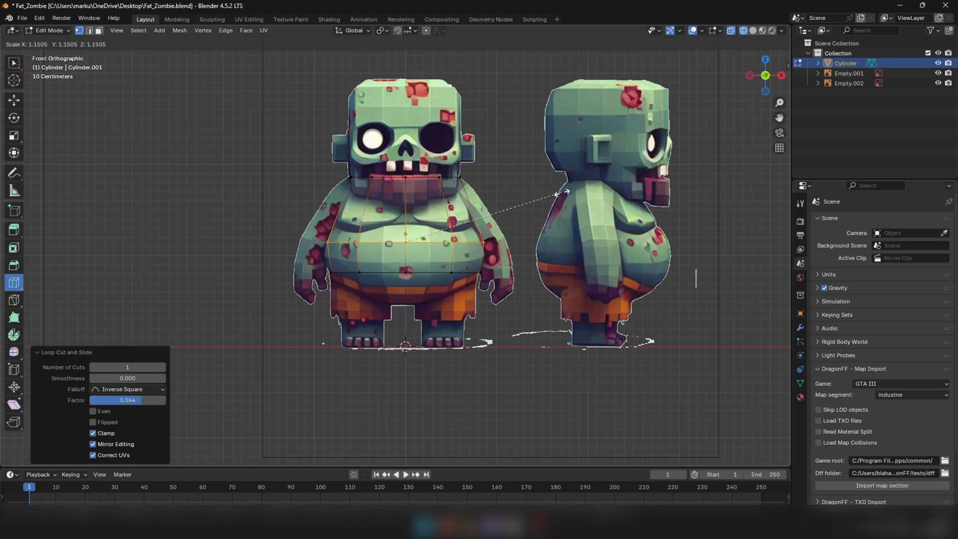
pyautogui.click(558, 192)
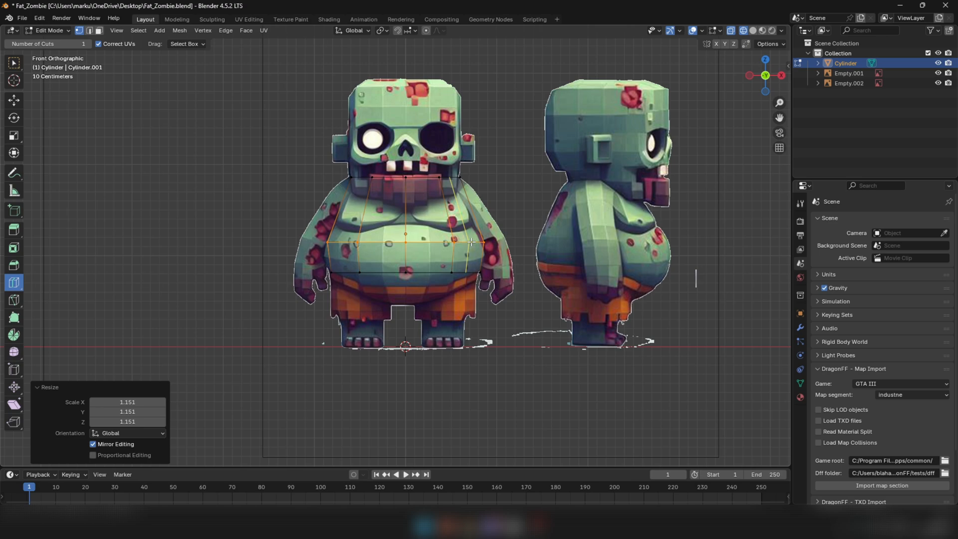
# Add a loop cut midway between the belly loop and bottom ring, and scale it uniformly by 1.040
pyautogui.click(455, 261)
pyautogui.press('s')
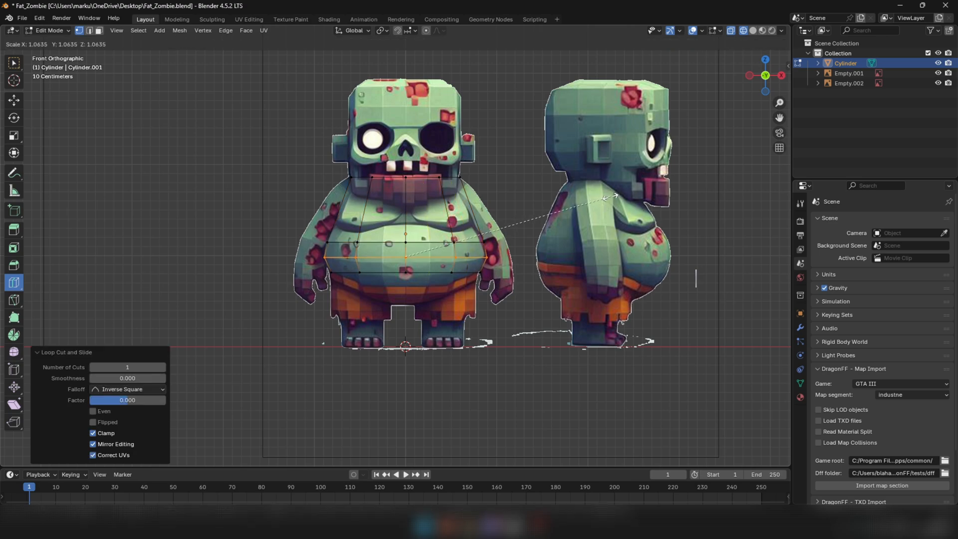
pyautogui.click(601, 199)
# Scale the torso's top vertex ring uniformly by 0.878 to narrow the neck opening
pyautogui.click(13, 100)
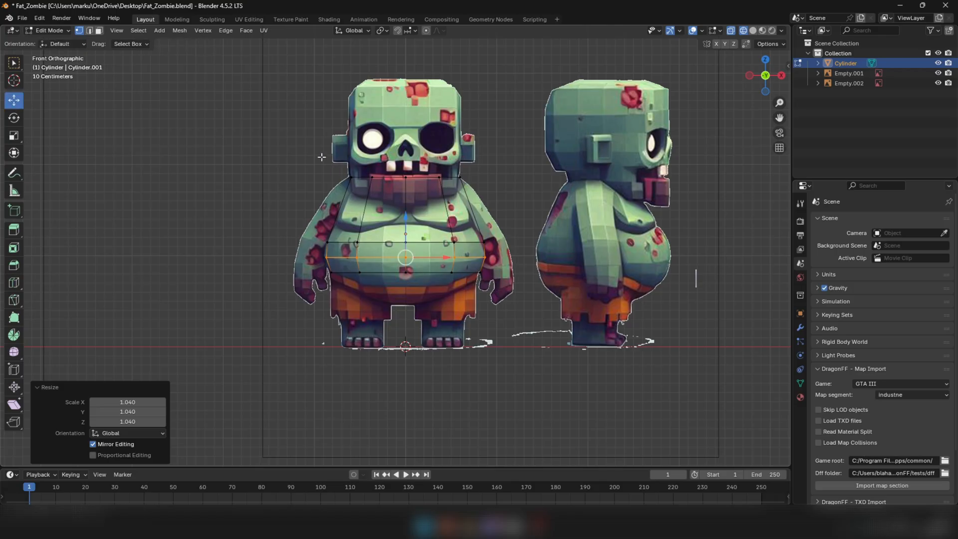
pyautogui.moveTo(321, 157); pyautogui.dragTo(497, 206)
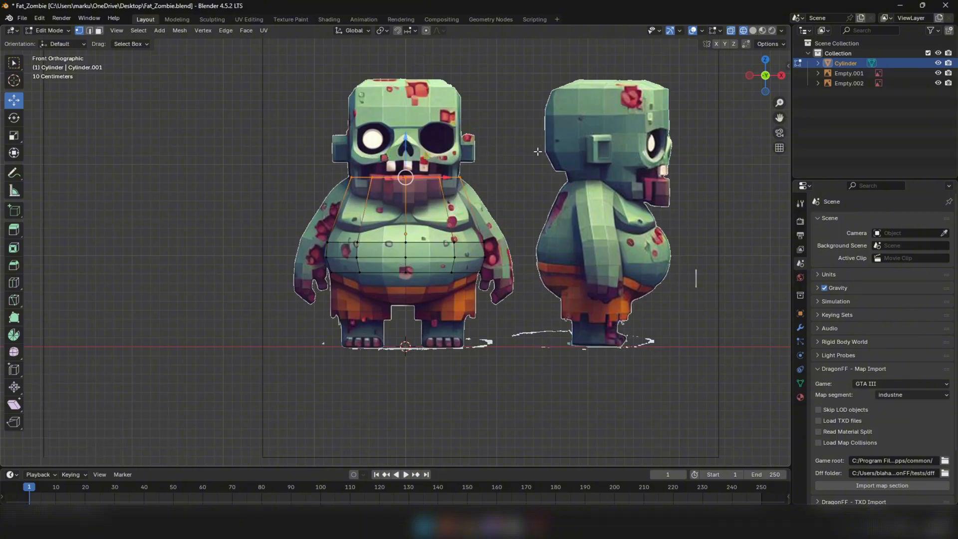
pyautogui.press('s')
pyautogui.click(537, 147)
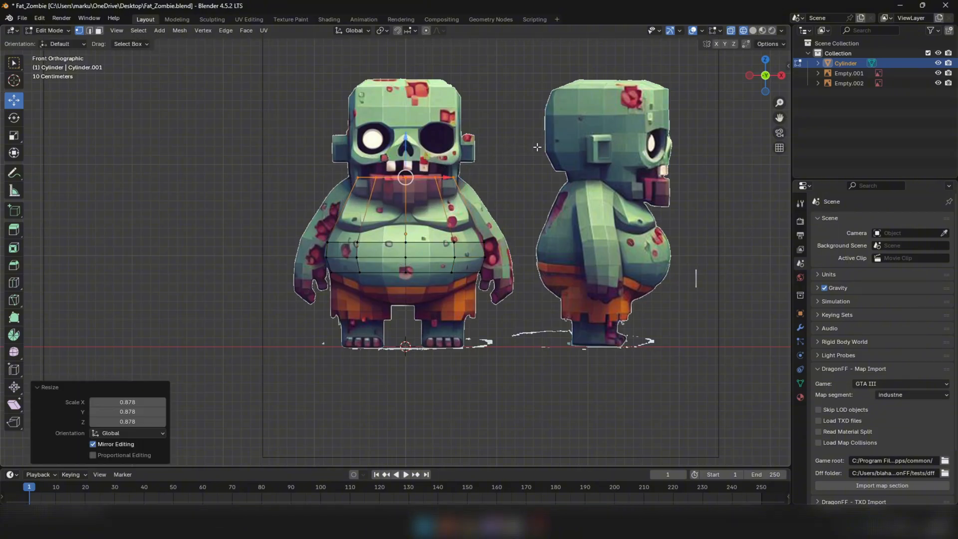
# Tilt the top ring by -10.8° in right orthographic view, then fine-tune it by another -0.585°
pyautogui.moveTo(536, 200); pyautogui.dragTo(469, 207, button='middle')
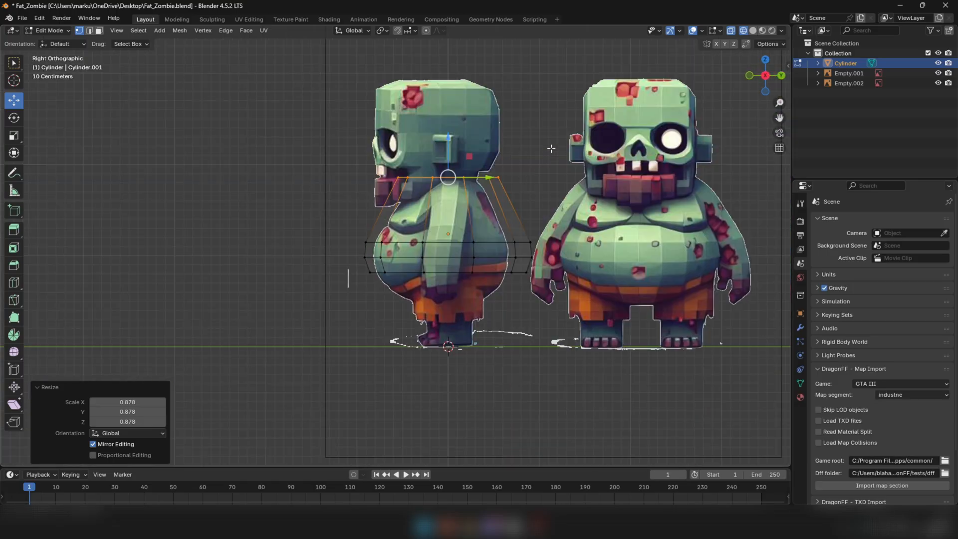
pyautogui.press('r')
pyautogui.click(547, 125)
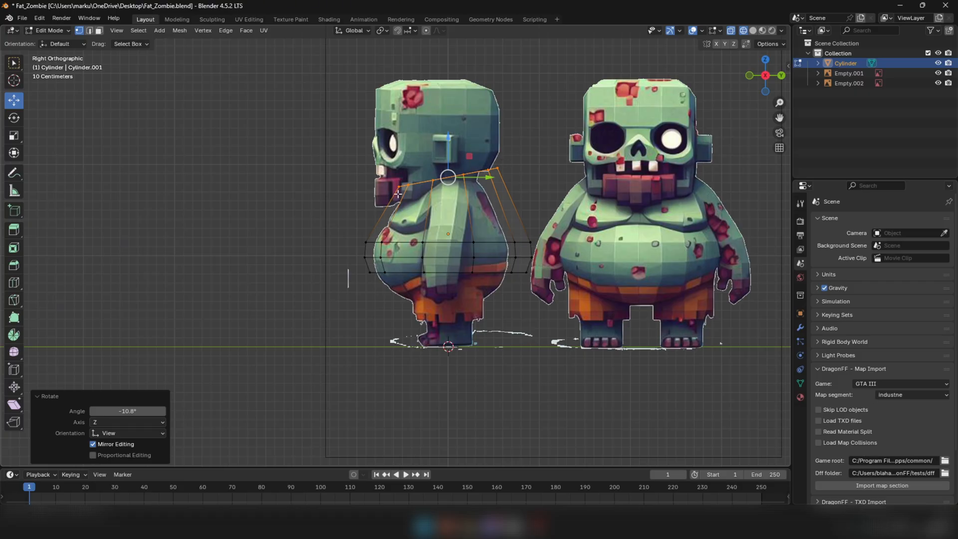
pyautogui.press('r')
pyautogui.click(487, 176)
# In front view with edge selection, add a loop cut just below the neck opening at factor -0.716 and scale it by 1.076
pyautogui.scroll(-2, 395, 203)
pyautogui.moveTo(395, 203); pyautogui.dragTo(498, 217, button='middle')
pyautogui.press('KP_1')
pyautogui.scroll(2, 236, 184)
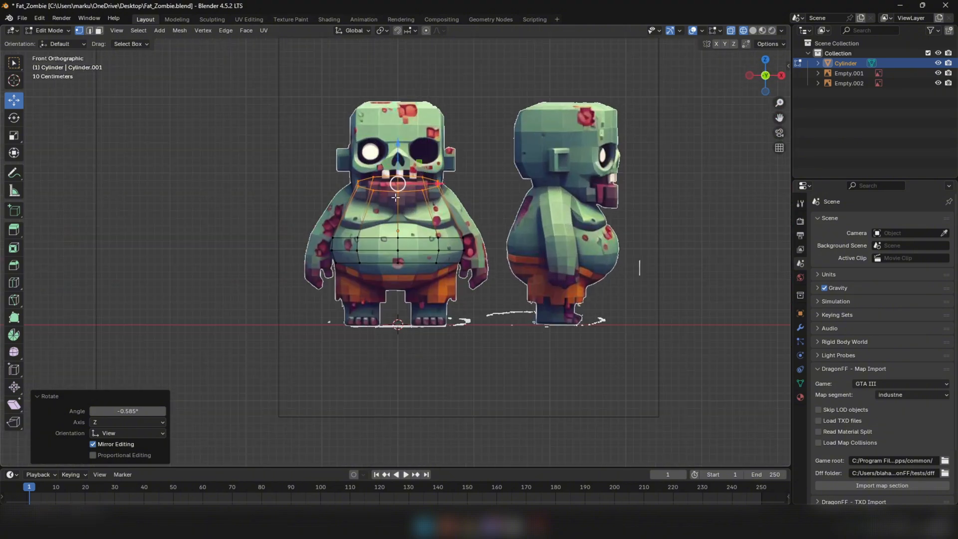
pyautogui.press('2')
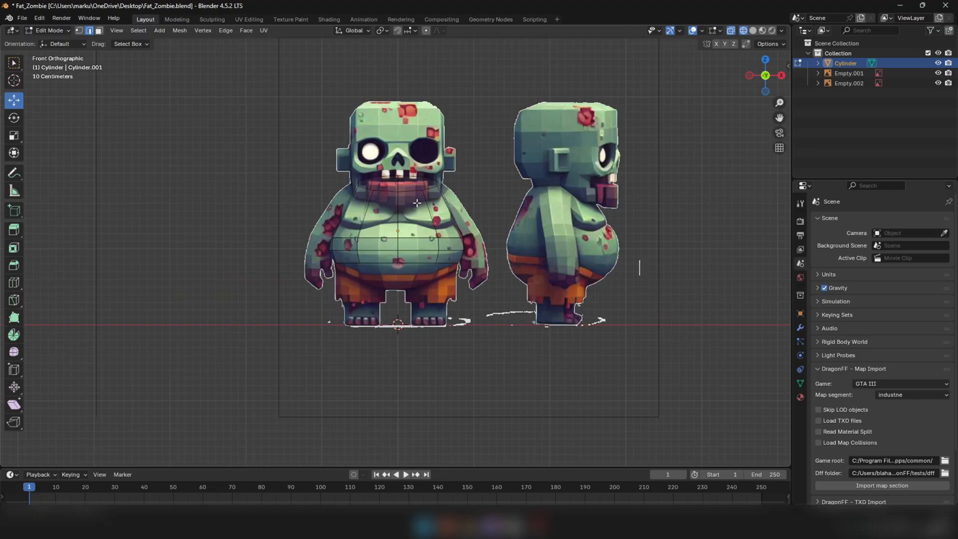
pyautogui.scroll(1, 408, 194)
pyautogui.keyDown('alt'); pyautogui.click(408, 188); pyautogui.keyUp('alt')
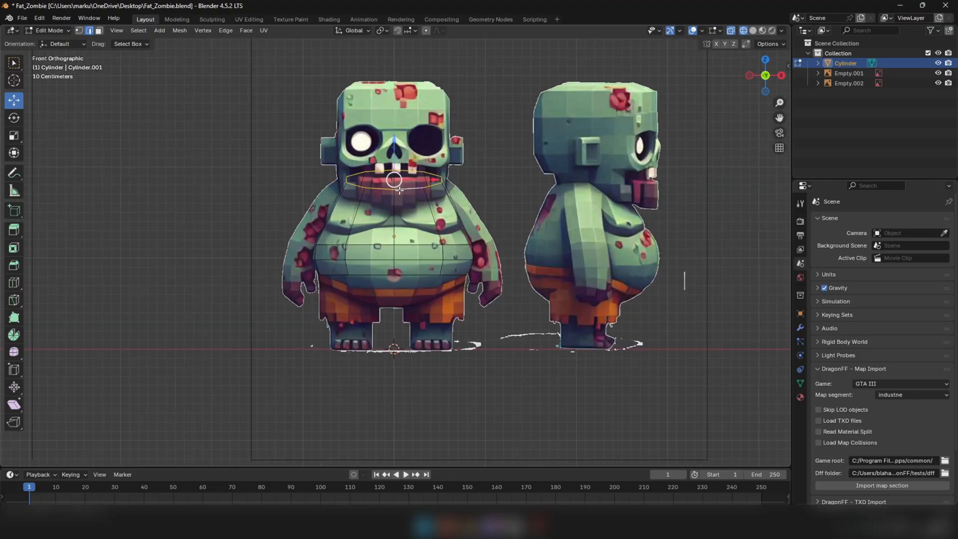
pyautogui.click(19, 284)
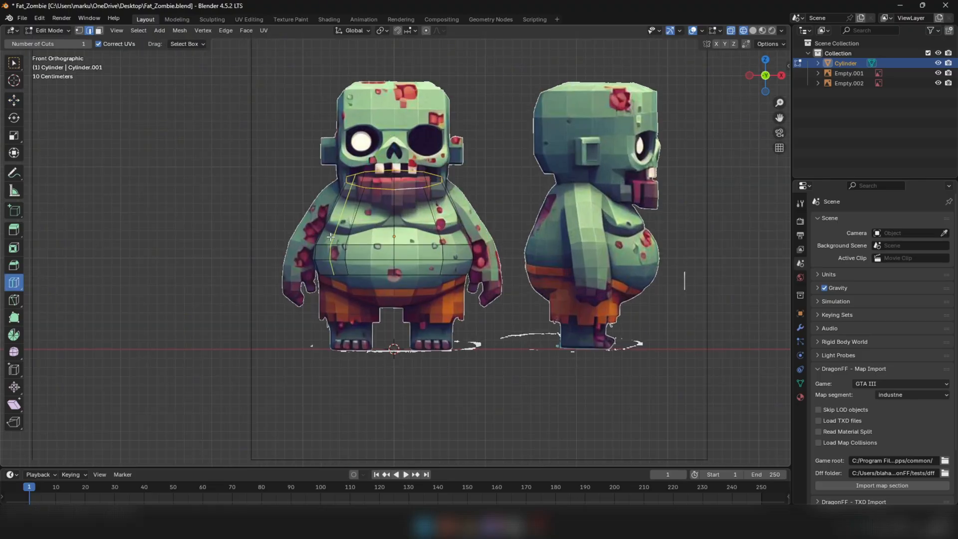
pyautogui.moveTo(409, 181); pyautogui.dragTo(413, 190)
pyautogui.press('s')
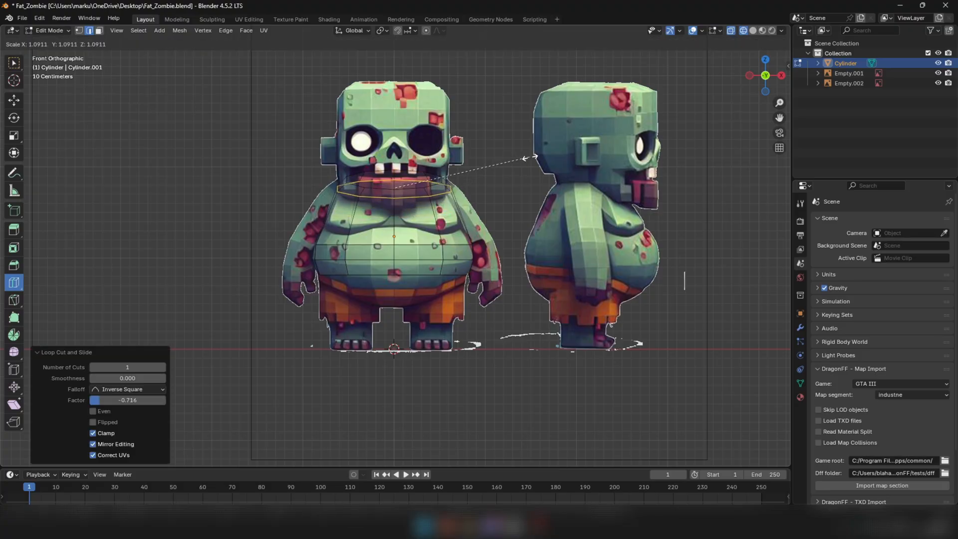
pyautogui.click(529, 158)
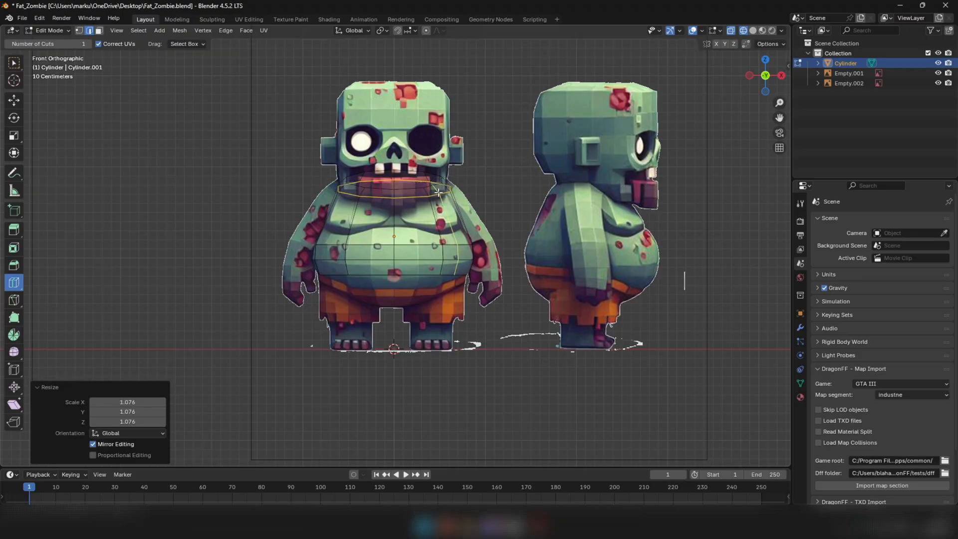
# Add a loop cut across the chest at factor 0.141 and scale it uniformly by 1.028
pyautogui.moveTo(459, 213); pyautogui.dragTo(460, 219)
pyautogui.scroll(2, 457, 223)
pyautogui.press('s')
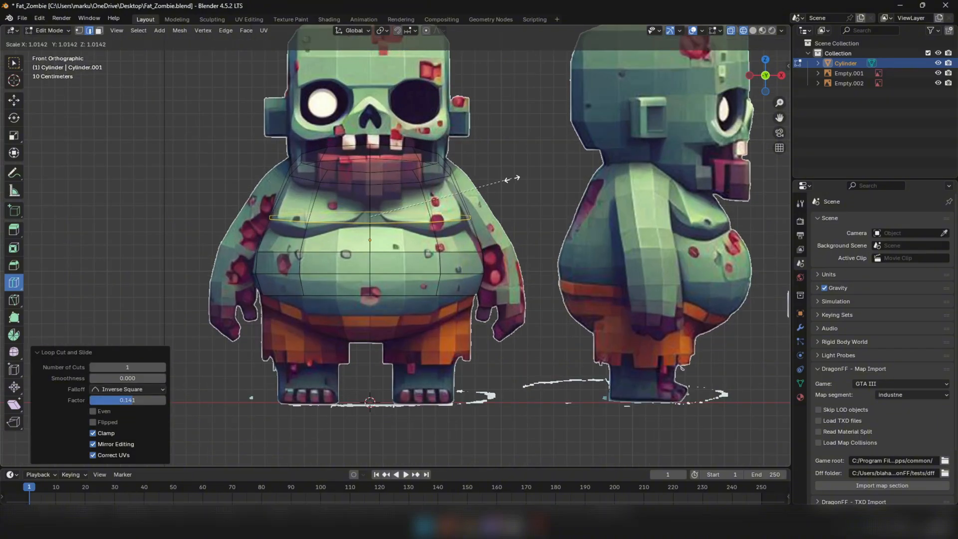
pyautogui.click(514, 179)
pyautogui.scroll(-1, 513, 180)
# Switch to solid shading and face selection, and examine the torso's shape from several angles
pyautogui.click(14, 101)
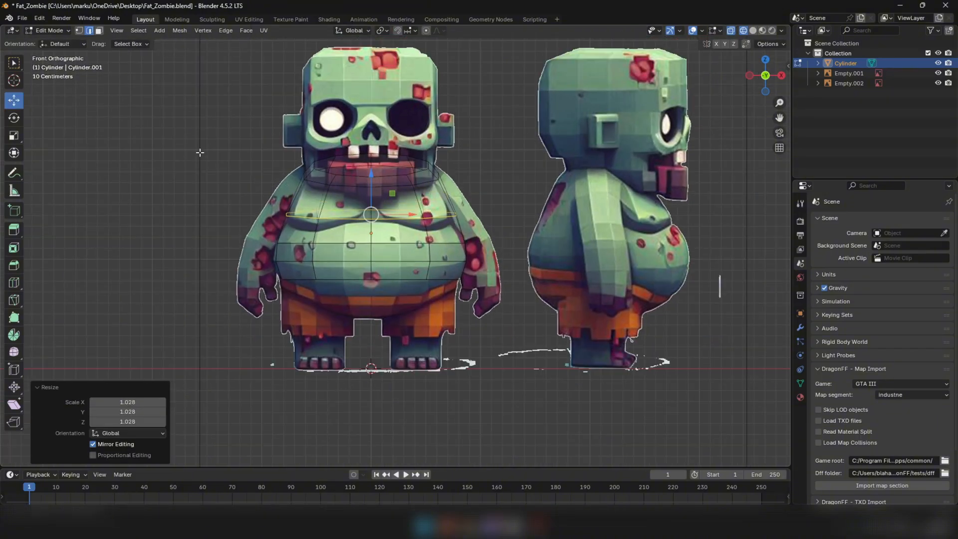
pyautogui.moveTo(339, 223); pyautogui.dragTo(328, 221, button='middle')
pyautogui.scroll(2, 329, 225)
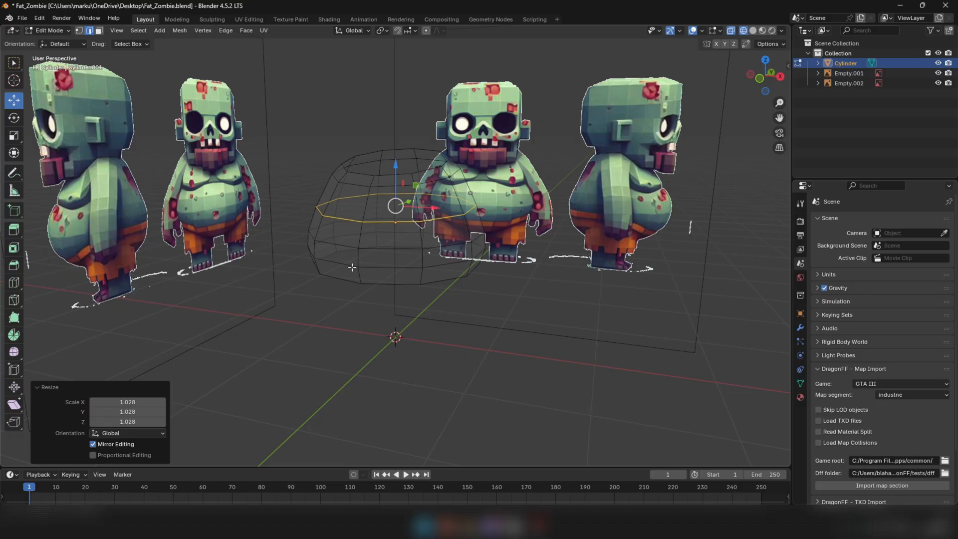
pyautogui.press('z')
pyautogui.click(406, 270)
pyautogui.scroll(2, 341, 279)
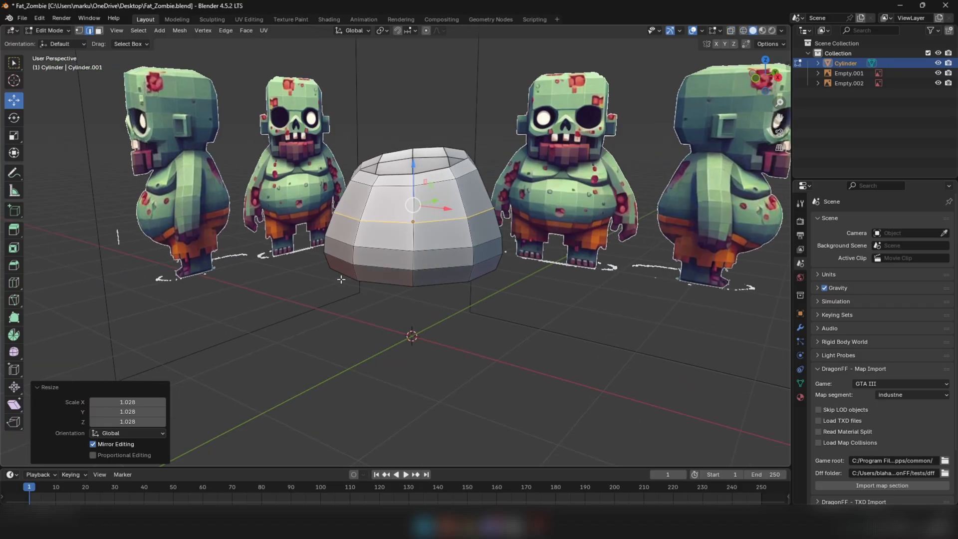
pyautogui.moveTo(340, 279); pyautogui.dragTo(308, 313, button='middle')
pyautogui.press('3')
pyautogui.moveTo(413, 333); pyautogui.dragTo(449, 301, button='middle')
# Set wireframe shading in right orthographic view and select the torso's topmost face loop
pyautogui.press('KP_1')
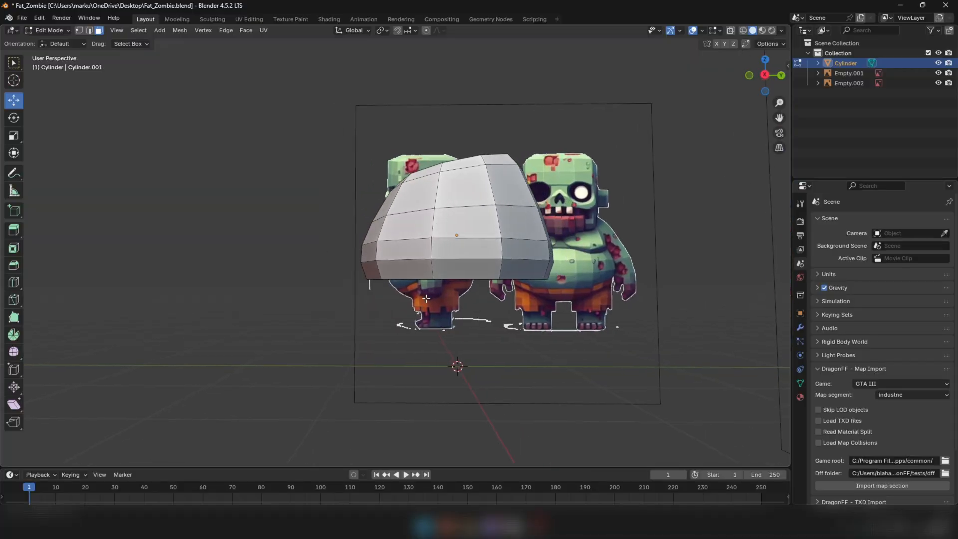
pyautogui.press('KP_3')
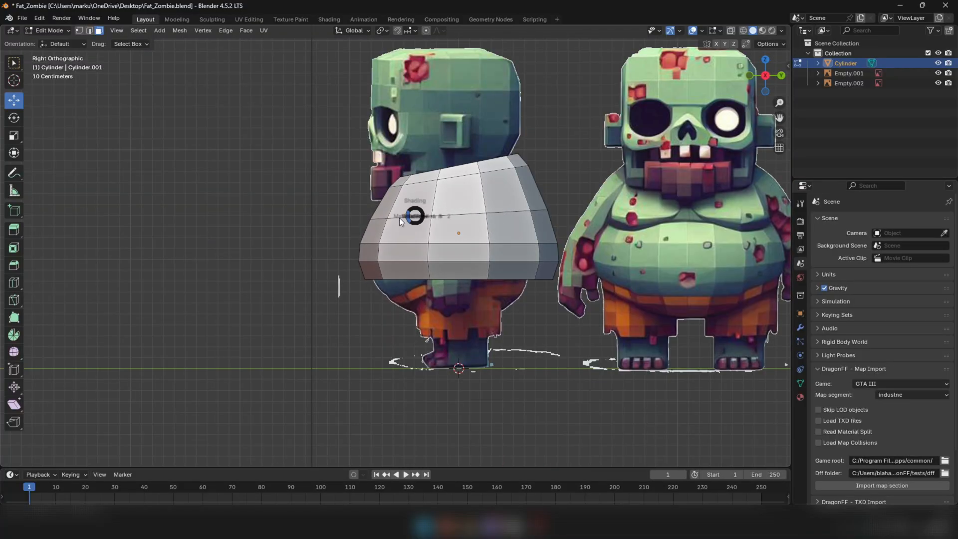
pyautogui.hotkey('alt', 'z')
pyautogui.scroll(3, 429, 198)
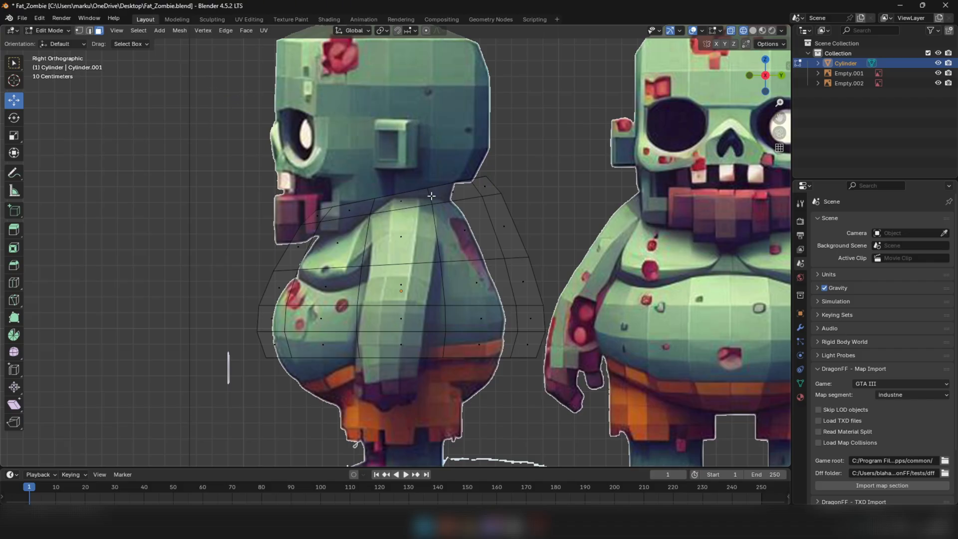
pyautogui.keyDown('alt'); pyautogui.click(431, 196); pyautogui.keyUp('alt')
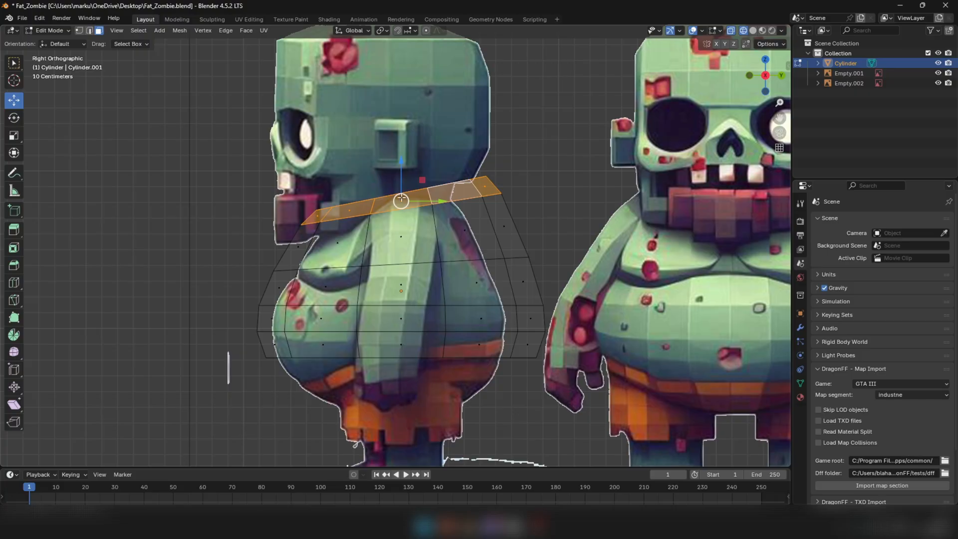
pyautogui.keyDown('alt'); pyautogui.click(434, 226); pyautogui.keyUp('alt')
pyautogui.keyDown('alt'); pyautogui.click(444, 280); pyautogui.keyUp('alt')
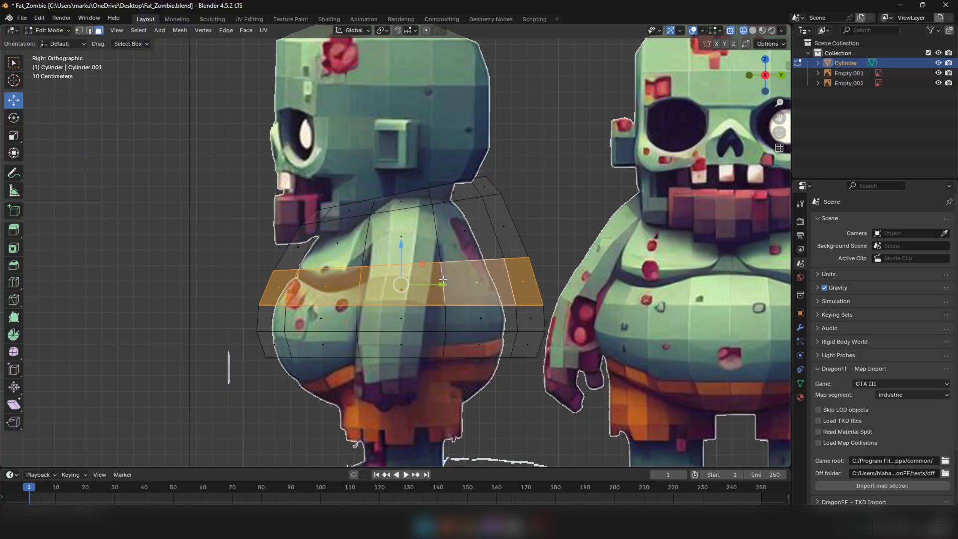
pyautogui.keyDown('alt'); pyautogui.click(427, 199); pyautogui.keyUp('alt')
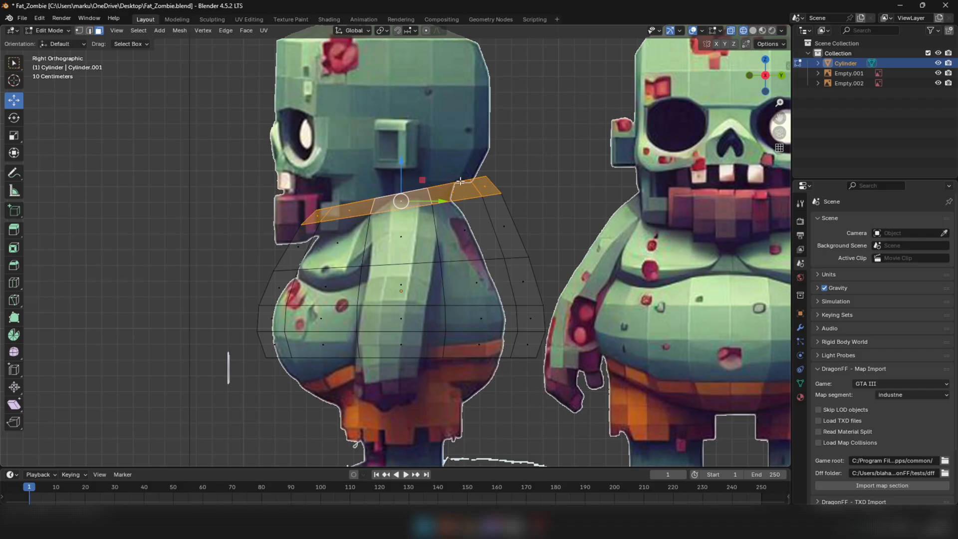
# Try to enlarge the selected top face loop uniformly by about 1.015
pyautogui.scroll(-3, 339, 185)
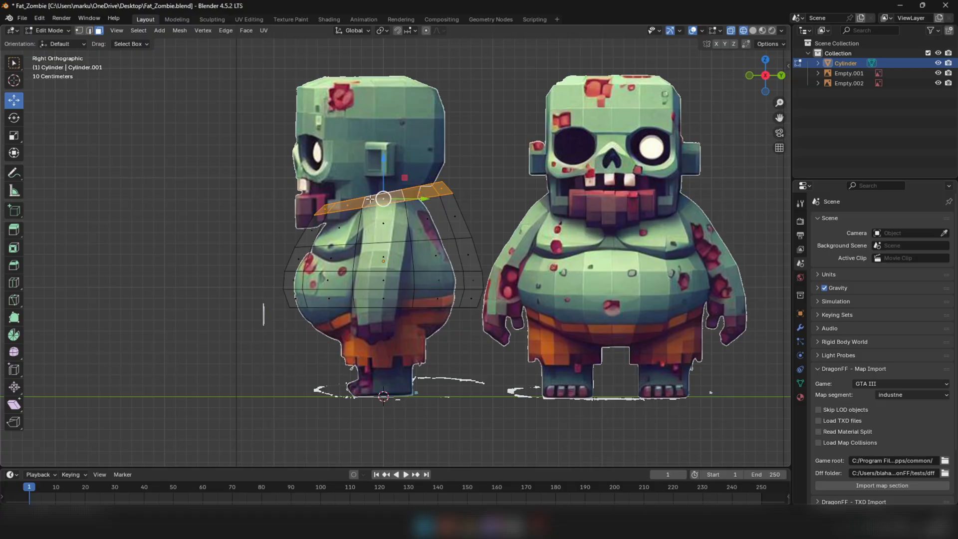
pyautogui.scroll(3, 348, 200)
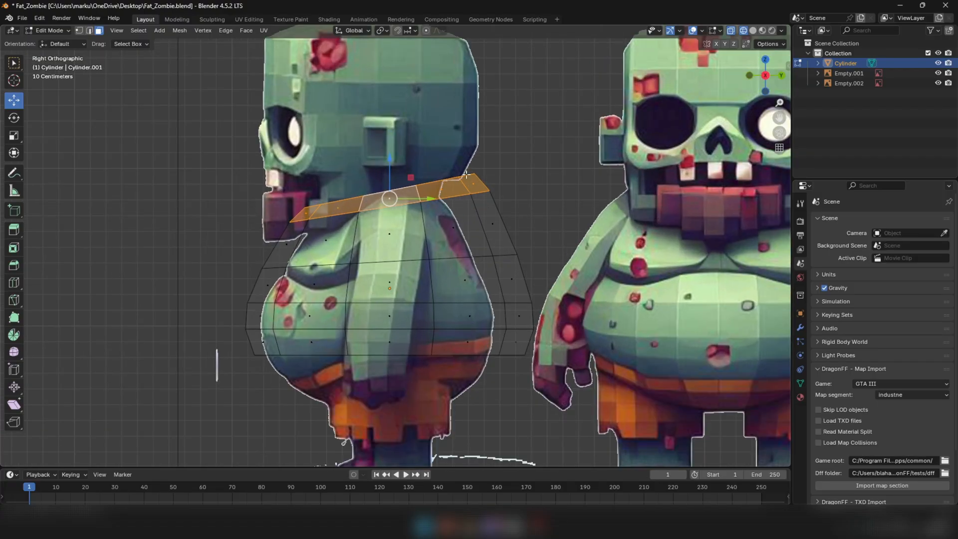
pyautogui.press('s')
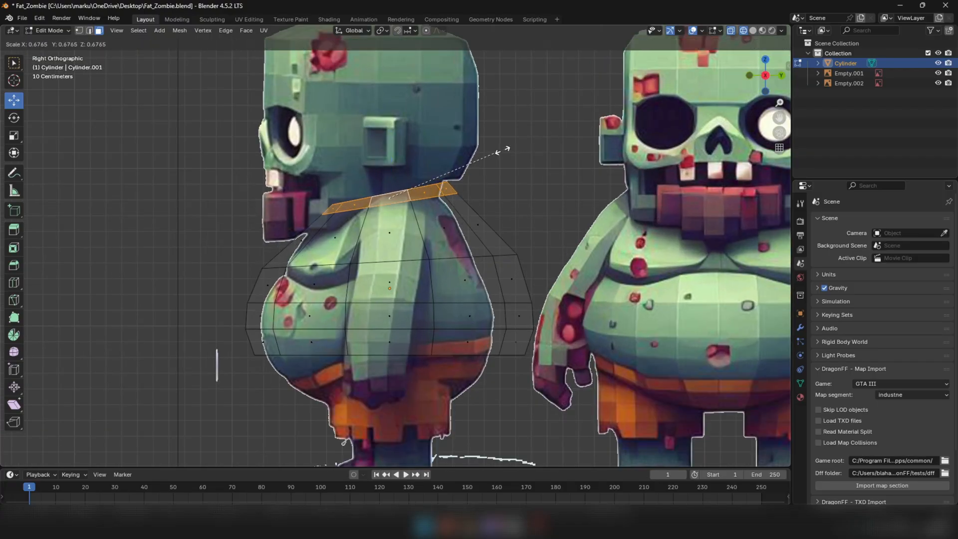
pyautogui.click(542, 125)
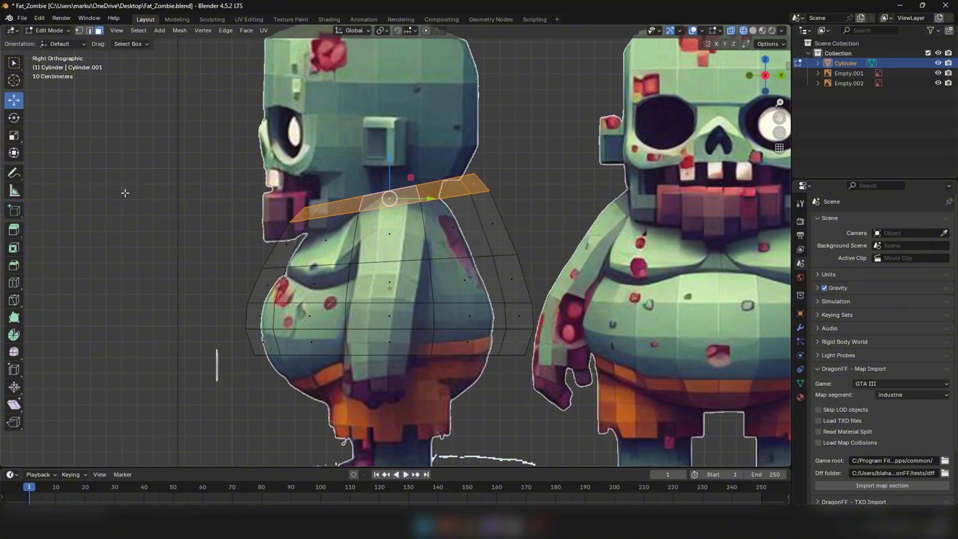
# Try to narrow the torso's selected top face loop to 0.847 along Y
pyautogui.click(20, 137)
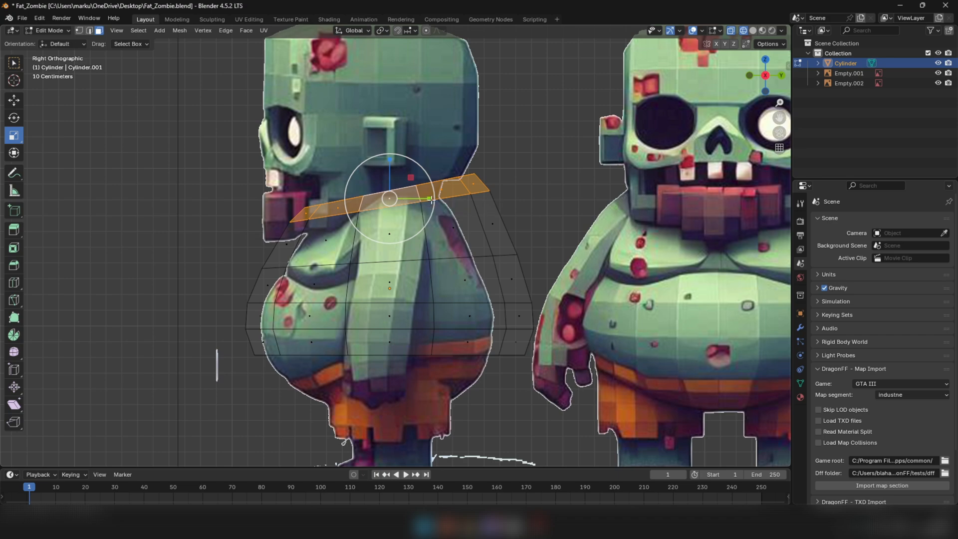
pyautogui.moveTo(431, 198); pyautogui.dragTo(425, 198)
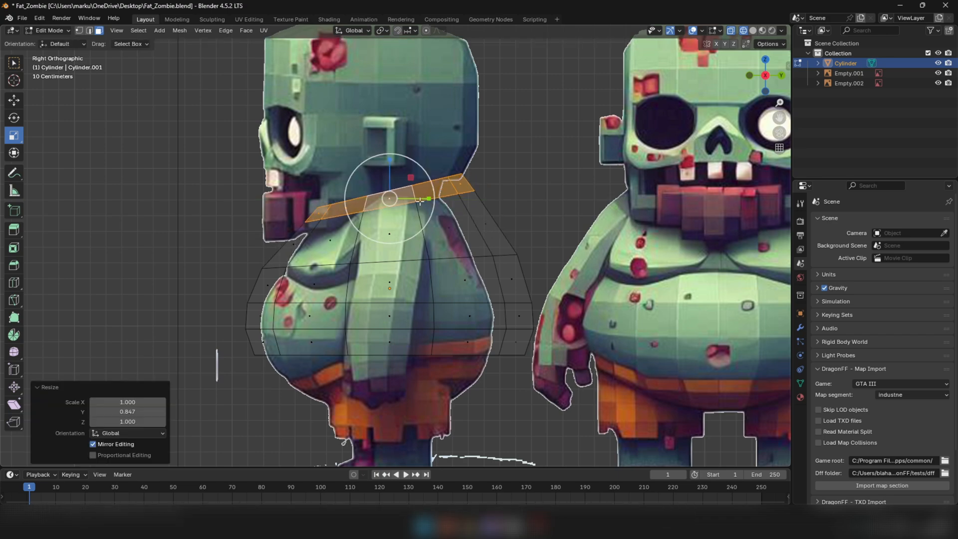
pyautogui.hotkey('ctrl', 'z')
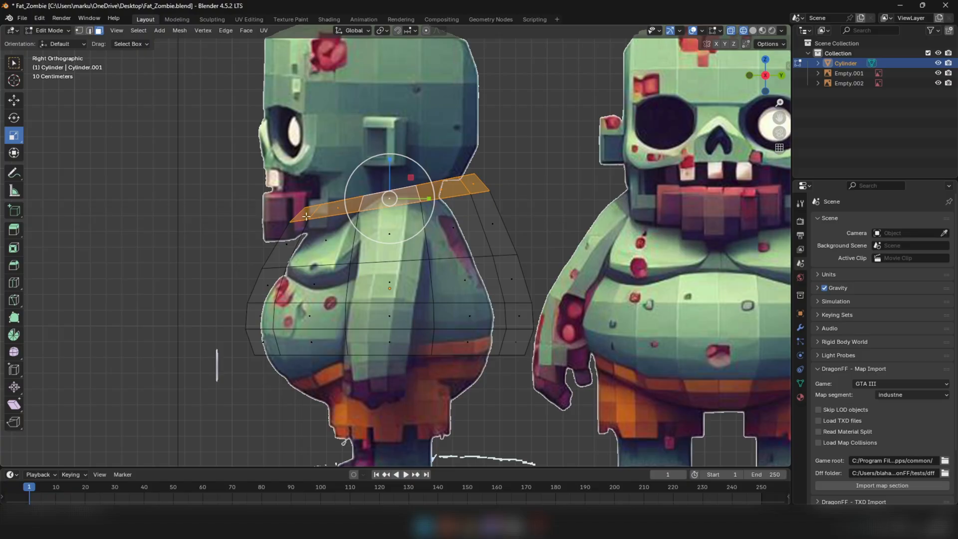
# In right orthographic view, narrow the top face loop along Y, adjust its tilt and shift it about -0.011 m in Y to fit the neck
pyautogui.press('KP_1')
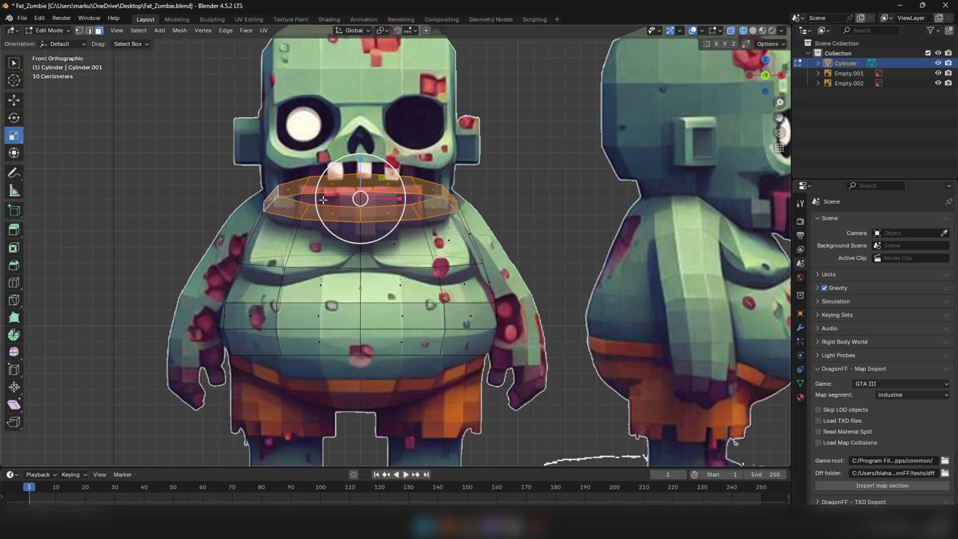
pyautogui.press('KP_3')
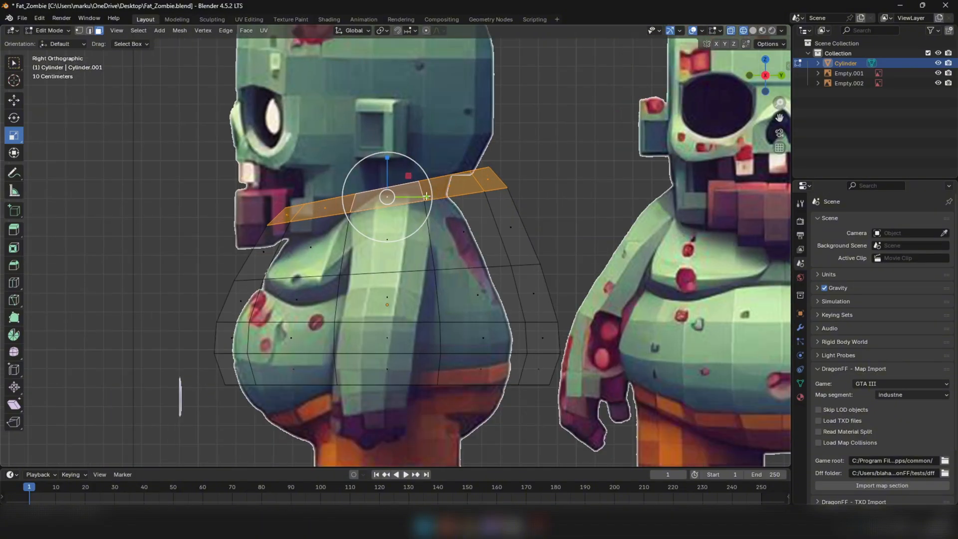
pyautogui.moveTo(426, 197); pyautogui.dragTo(372, 198)
pyautogui.click(20, 101)
pyautogui.press('r')
pyautogui.click(452, 150)
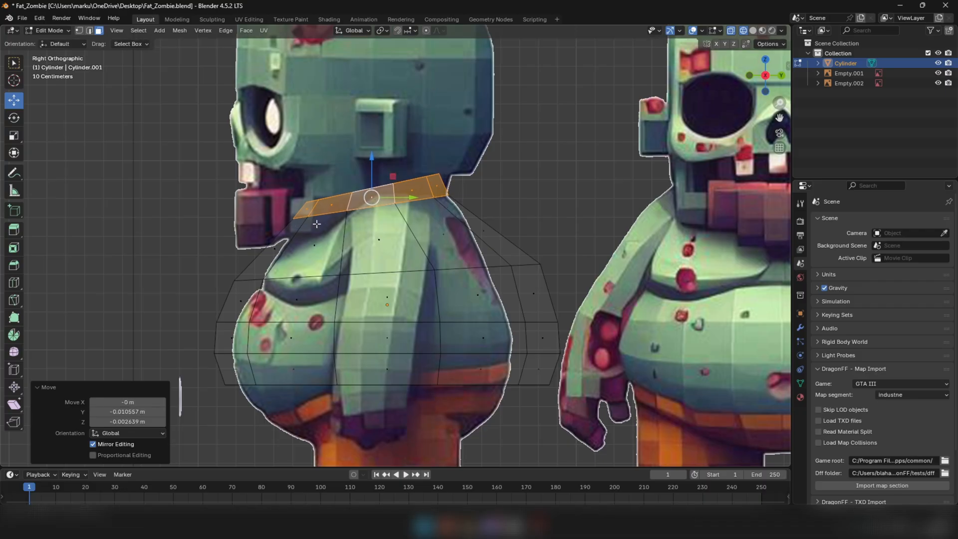
# Scale the top face loop slightly narrower along Y and move it 0.007918 m along Y
pyautogui.click(12, 136)
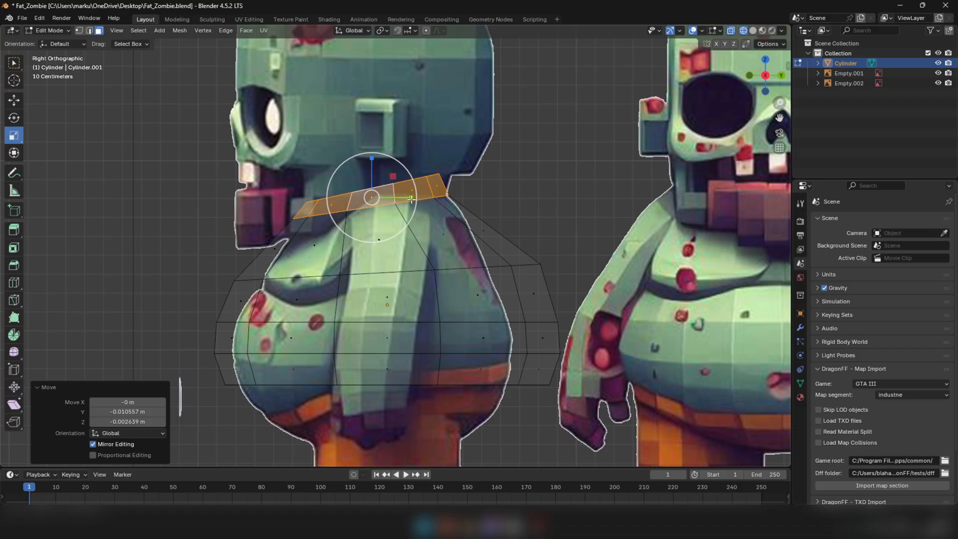
pyautogui.moveTo(410, 198); pyautogui.dragTo(398, 213)
pyautogui.hotkey('shift', 'space')
pyautogui.press('g')
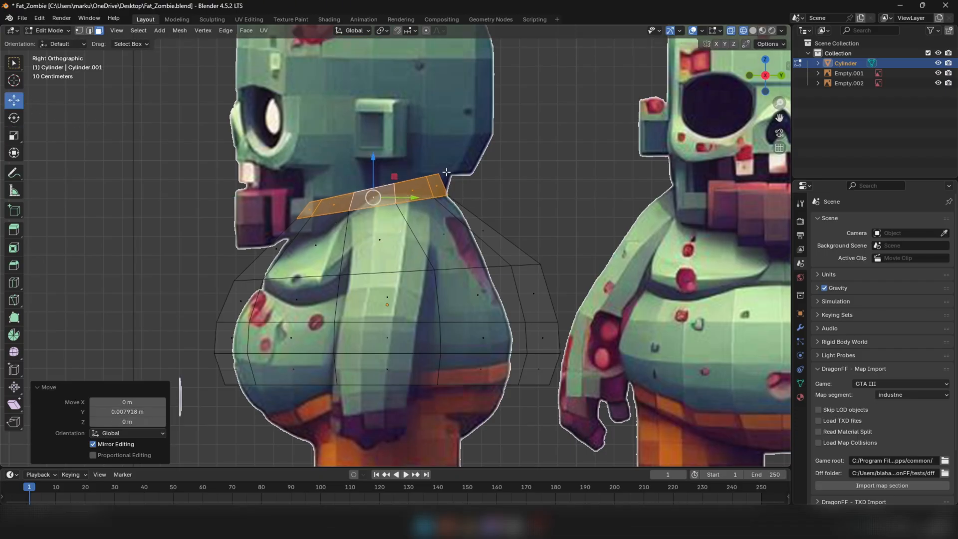
# Select the chest edge loop, narrow it along Y to the side silhouette and move it -0.071258 m along Y
pyautogui.press('2')
pyautogui.keyDown('alt'); pyautogui.click(376, 278); pyautogui.keyUp('alt')
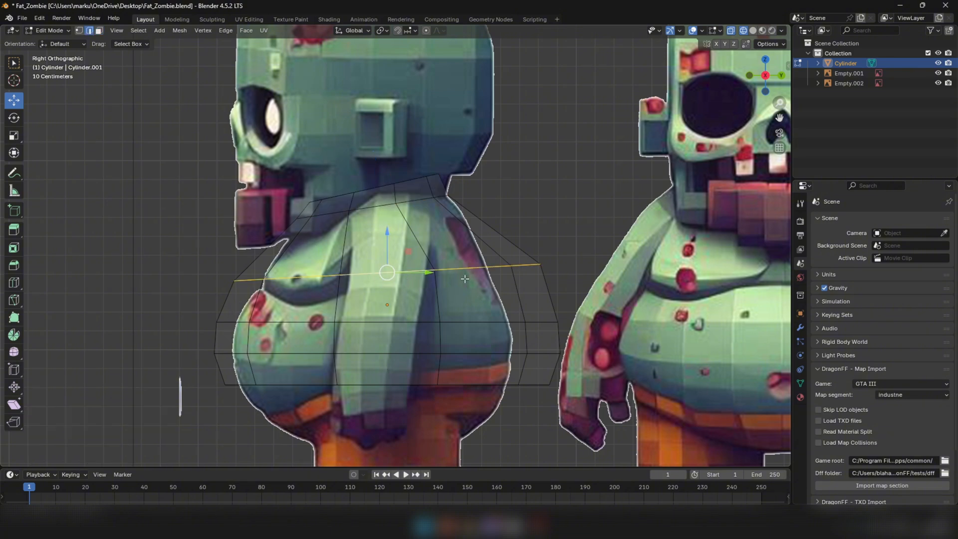
pyautogui.click(14, 136)
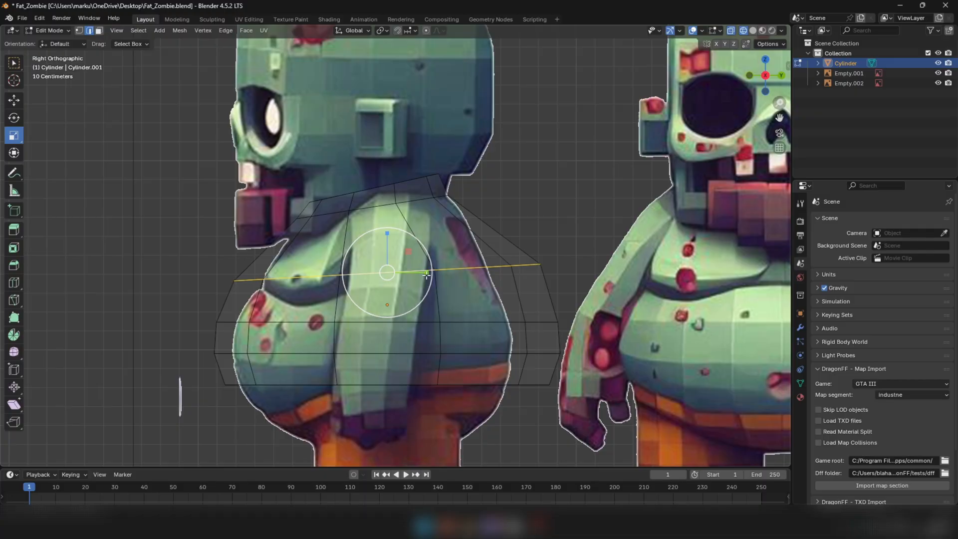
pyautogui.moveTo(427, 273)
pyautogui.mouseDown()
pyautogui.moveTo(405, 273)
pyautogui.moveTo(419, 275)
pyautogui.mouseUp()
pyautogui.hotkey('shift', 'space')
pyautogui.press('g')
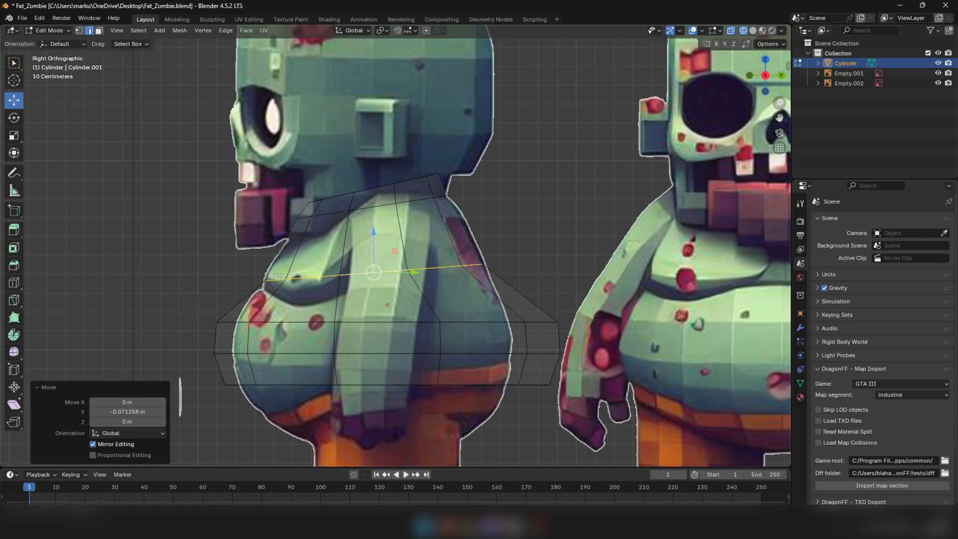
# Select the two lowest belly face loops and scale them by 0.884 along Y
pyautogui.press('3')
pyautogui.keyDown('alt'); pyautogui.click(335, 345); pyautogui.keyUp('alt')
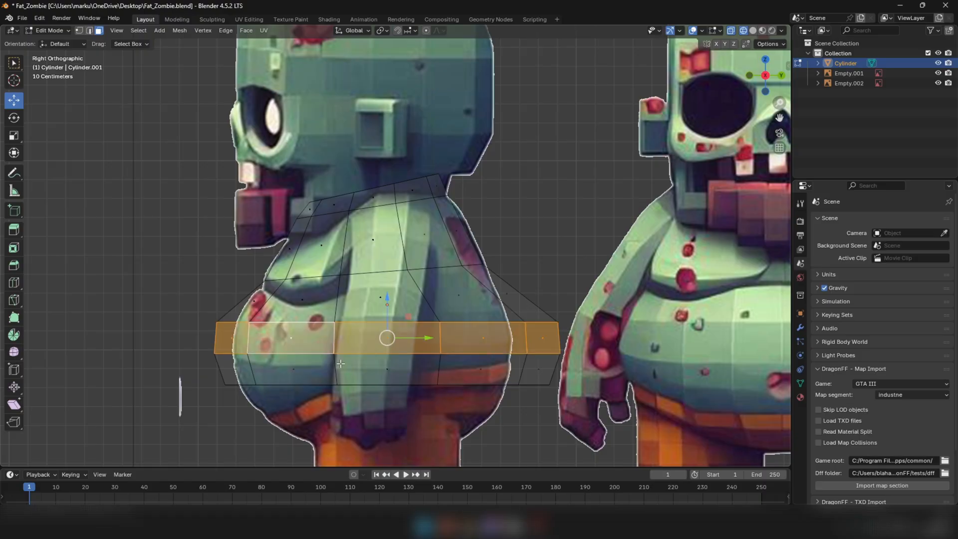
pyautogui.keyDown('alt'); pyautogui.keyDown('shift'); pyautogui.click(338, 366); pyautogui.keyUp('shift'); pyautogui.keyUp('alt')
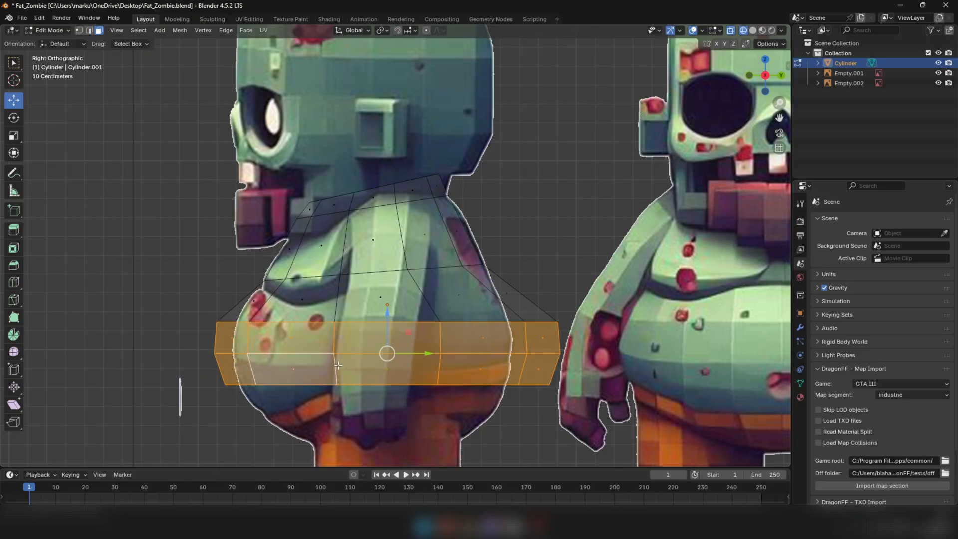
pyautogui.click(14, 135)
pyautogui.moveTo(427, 354); pyautogui.dragTo(429, 353)
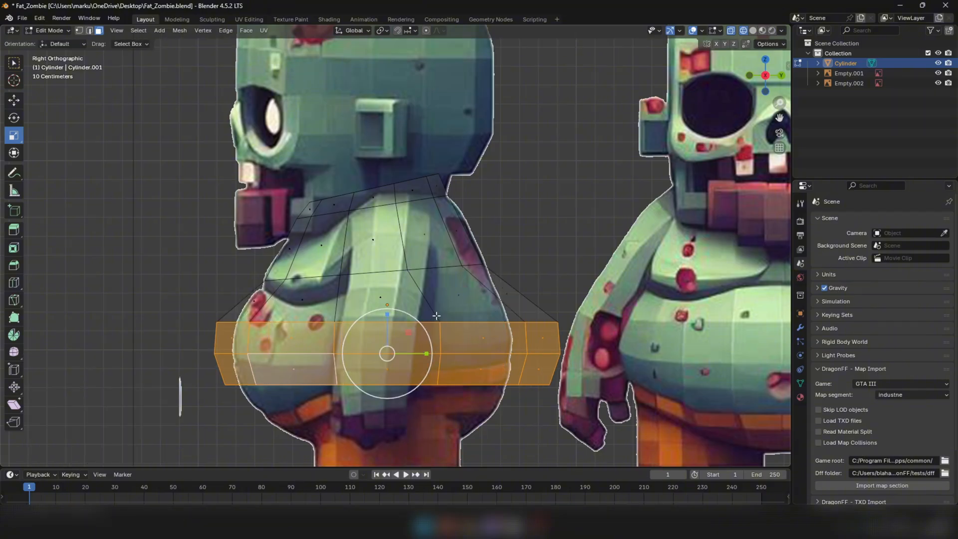
pyautogui.press('s')
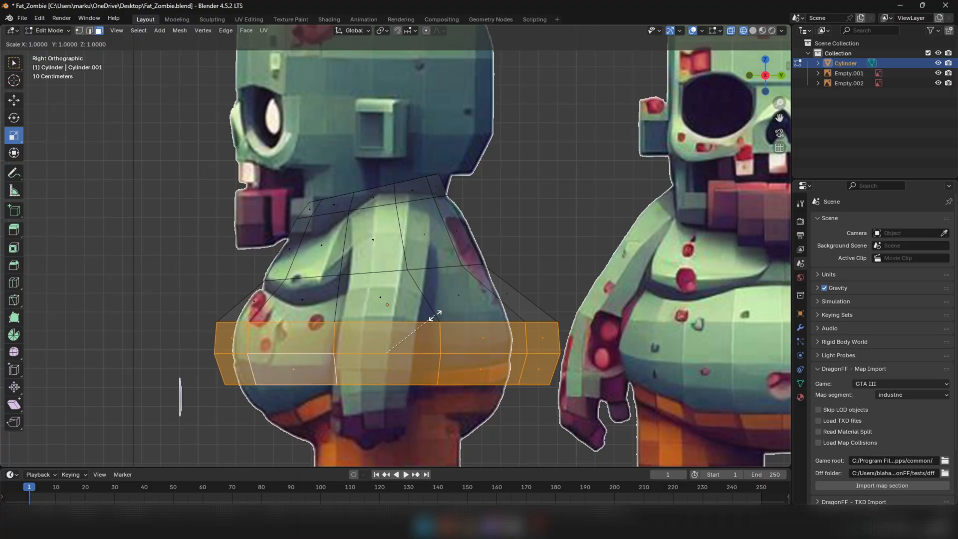
pyautogui.press('y')
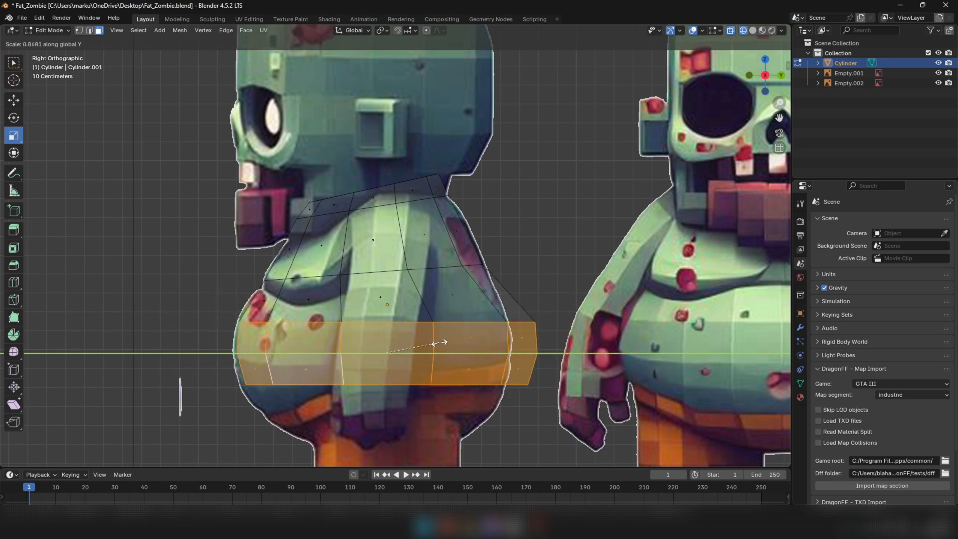
pyautogui.click(436, 343)
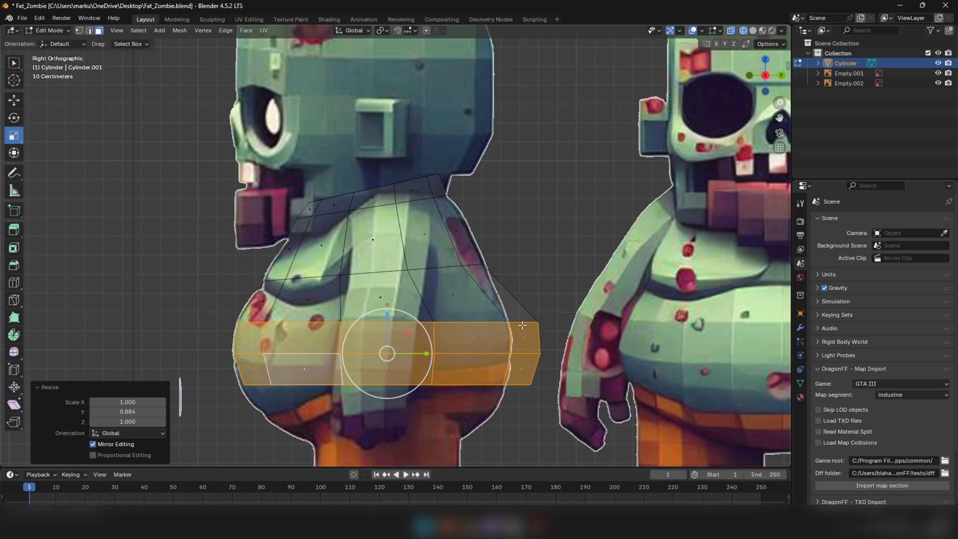
# Shift the two belly face loops toward the front, scale them by 0.922 along Y and nudge them -0.002639 m in Y
pyautogui.click(14, 100)
pyautogui.moveTo(426, 353); pyautogui.dragTo(411, 353)
pyautogui.click(14, 136)
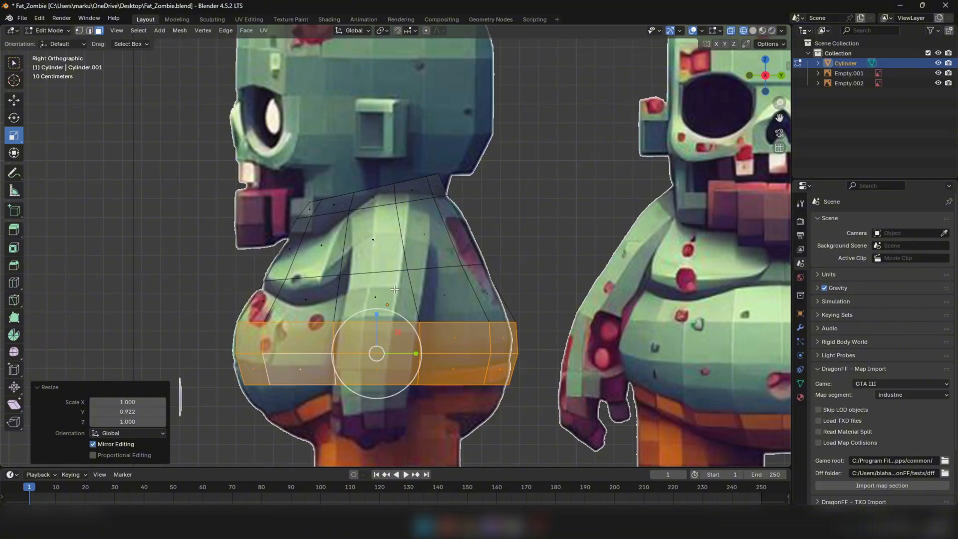
pyautogui.click(14, 99)
pyautogui.moveTo(420, 354); pyautogui.dragTo(421, 354)
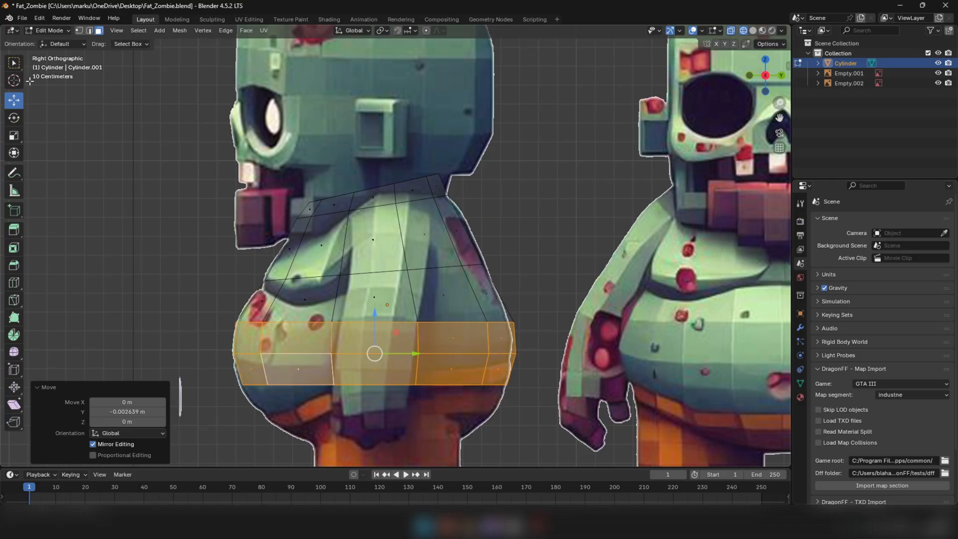
# Select the rear vertices of the belly loops and move them -0.018474 m along Y onto the back silhouette
pyautogui.press('1')
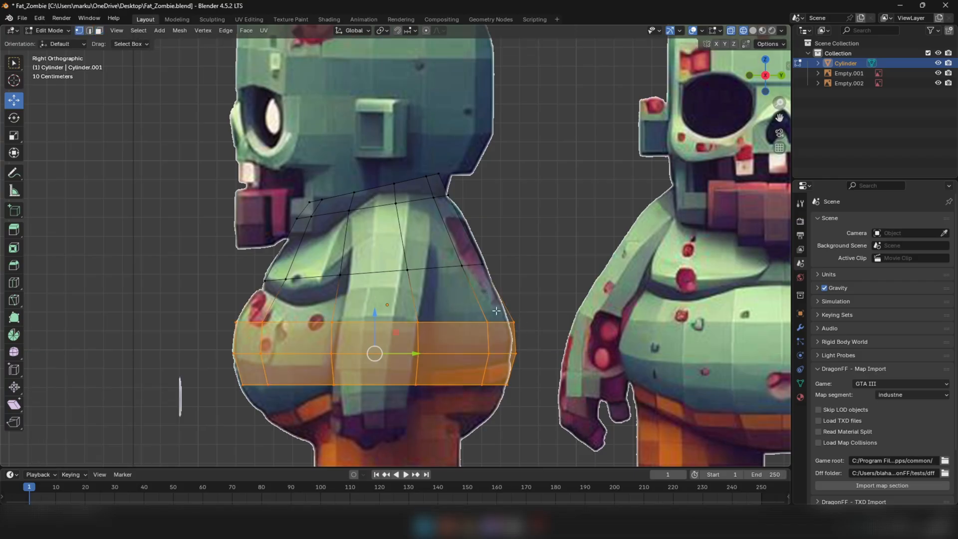
pyautogui.moveTo(557, 395); pyautogui.dragTo(484, 302)
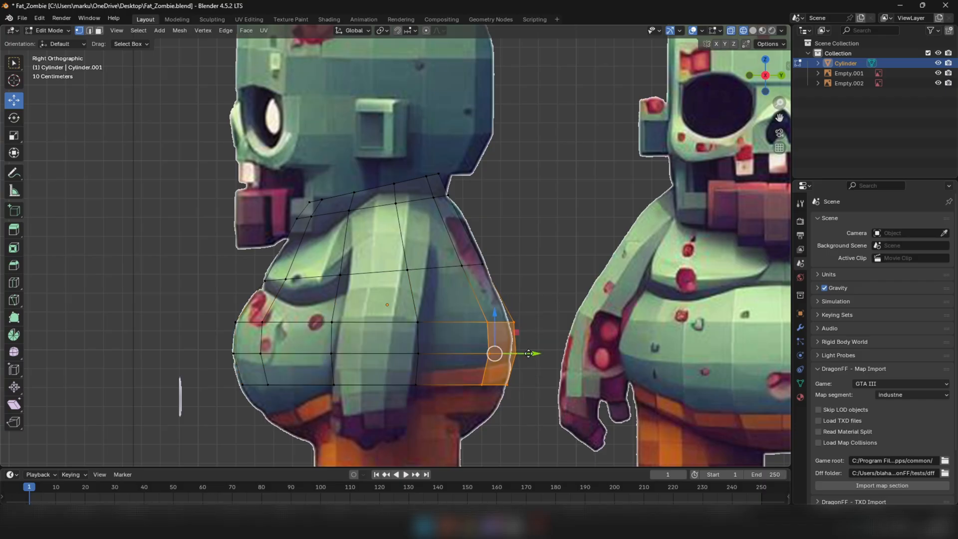
pyautogui.moveTo(528, 353); pyautogui.dragTo(526, 353)
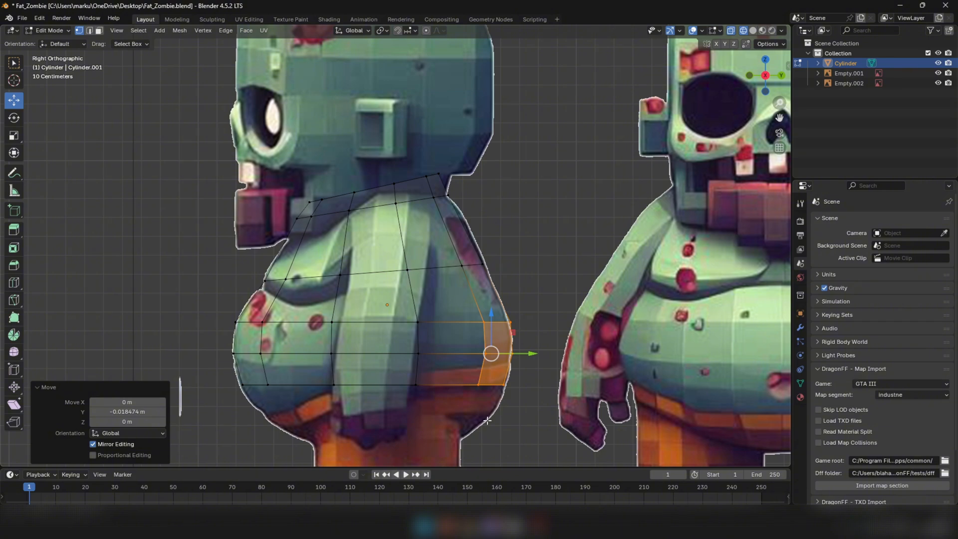
# Select the torso's lowest band, tilt it -4.66° and slightly further, and reposition it along the waistline
pyautogui.moveTo(544, 439); pyautogui.dragTo(231, 349)
pyautogui.press('2')
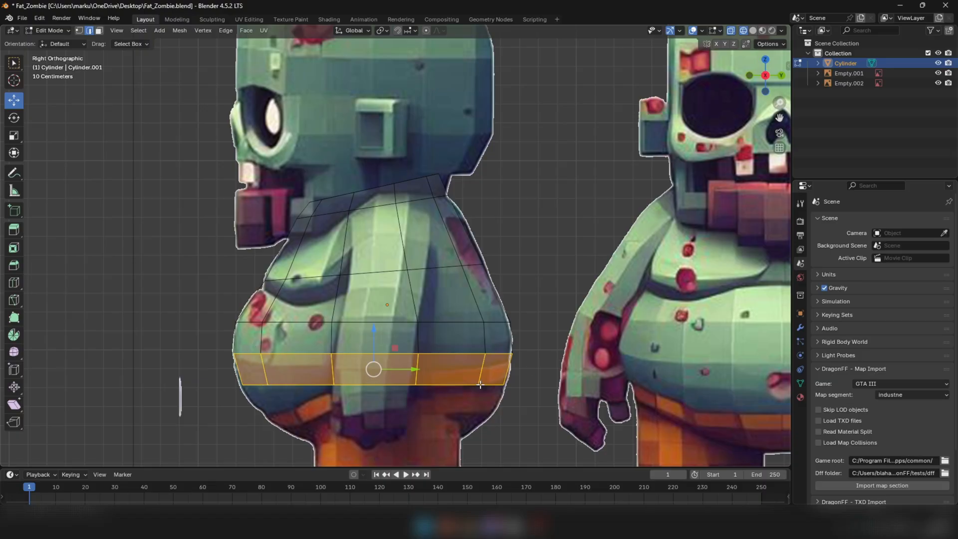
pyautogui.press('r')
pyautogui.click(571, 338)
pyautogui.keyDown('shift'); pyautogui.moveTo(255, 389); pyautogui.dragTo(274, 334, button='middle'); pyautogui.keyUp('shift')
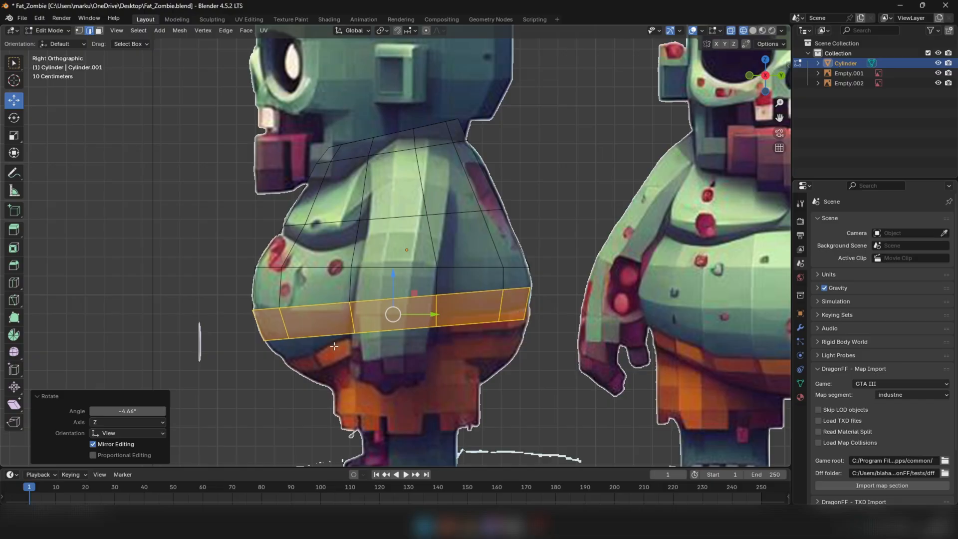
pyautogui.press('r')
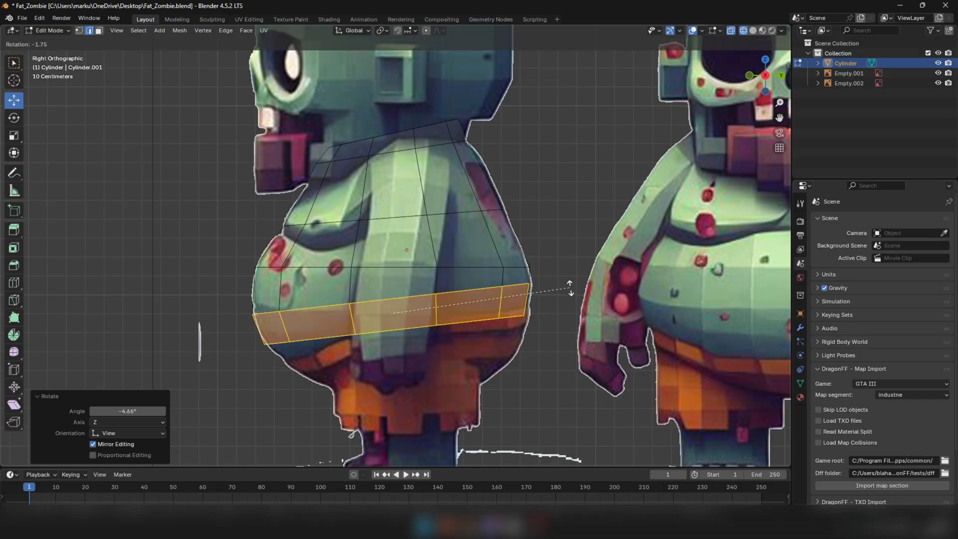
pyautogui.click(565, 287)
pyautogui.moveTo(395, 317); pyautogui.dragTo(399, 319)
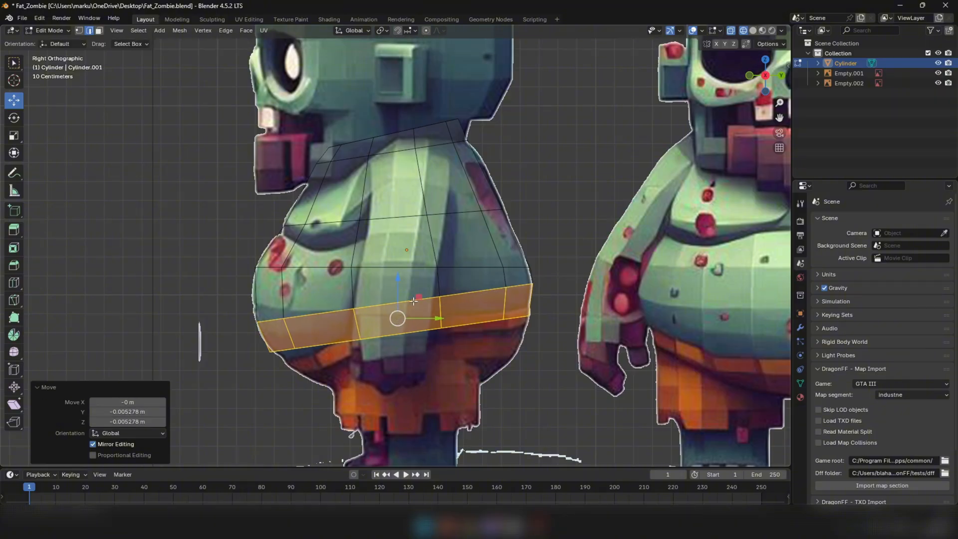
# Select the edge loop above the lowest band, tilt it toward the waistline's slope and move it -0.002639 m in Y and 0.005278 m in Z
pyautogui.keyDown('alt'); pyautogui.click(321, 270); pyautogui.keyUp('alt')
pyautogui.press('r')
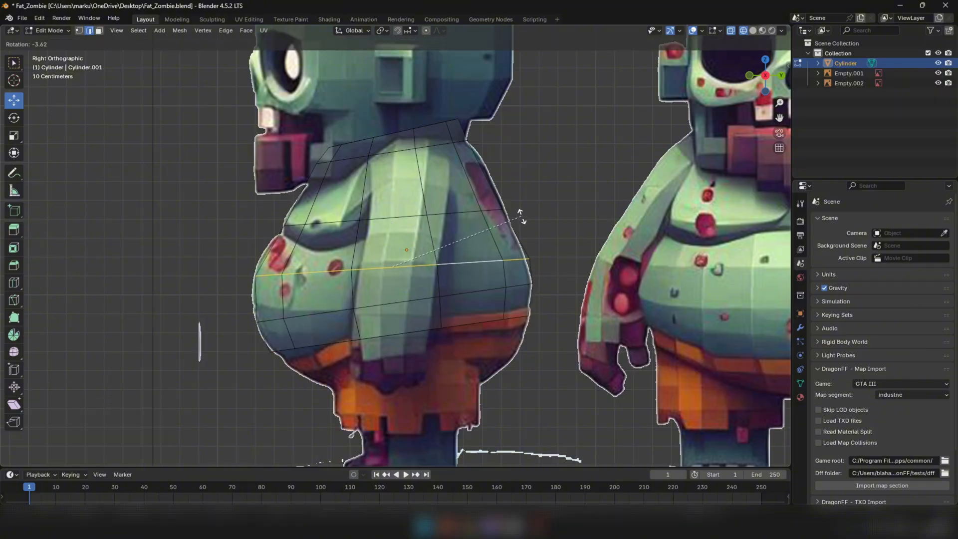
pyautogui.click(519, 236)
pyautogui.moveTo(393, 265); pyautogui.dragTo(390, 263)
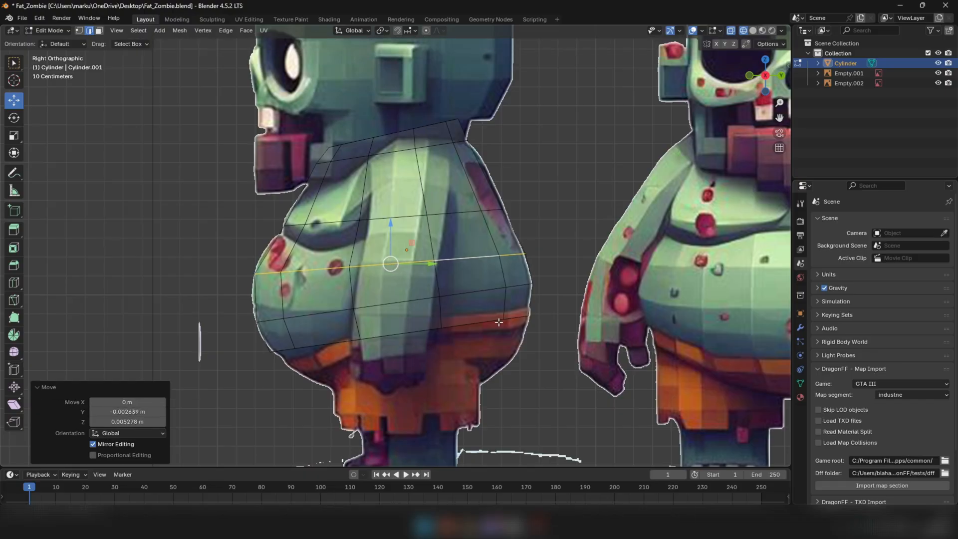
# In front orthographic wireframe view, select the vertices of the torso's negative X half and delete them, keeping the center line
pyautogui.hotkey('shift', 'z')
pyautogui.scroll(-5, 504, 322)
pyautogui.moveTo(532, 327)
pyautogui.mouseDown(button='middle')
pyautogui.moveTo(642, 325)
pyautogui.moveTo(520, 345)
pyautogui.moveTo(575, 343)
pyautogui.moveTo(442, 289)
pyautogui.moveTo(505, 285)
pyautogui.moveTo(445, 279)
pyautogui.moveTo(493, 272)
pyautogui.mouseUp(button='middle')
pyautogui.press('KP_1')
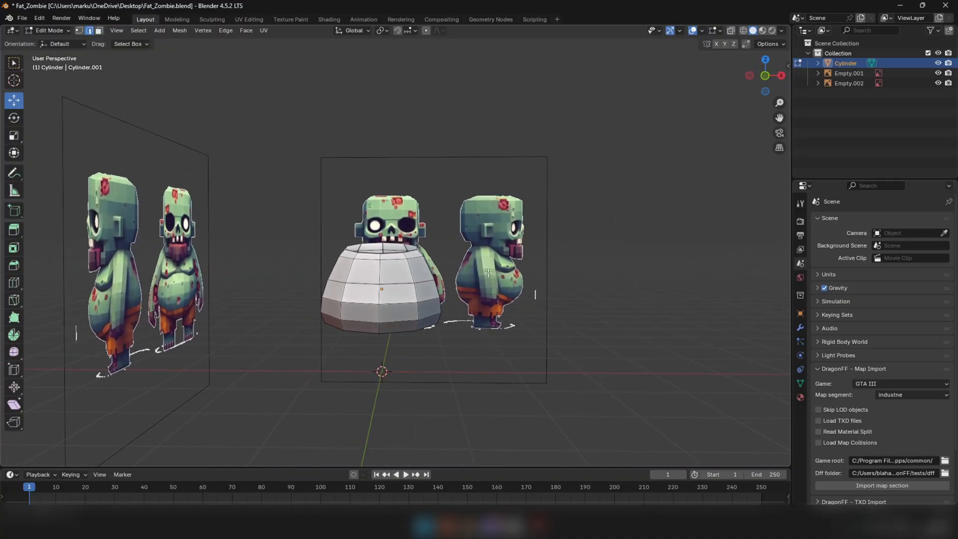
pyautogui.press('KP_1')
pyautogui.hotkey('alt', 'z')
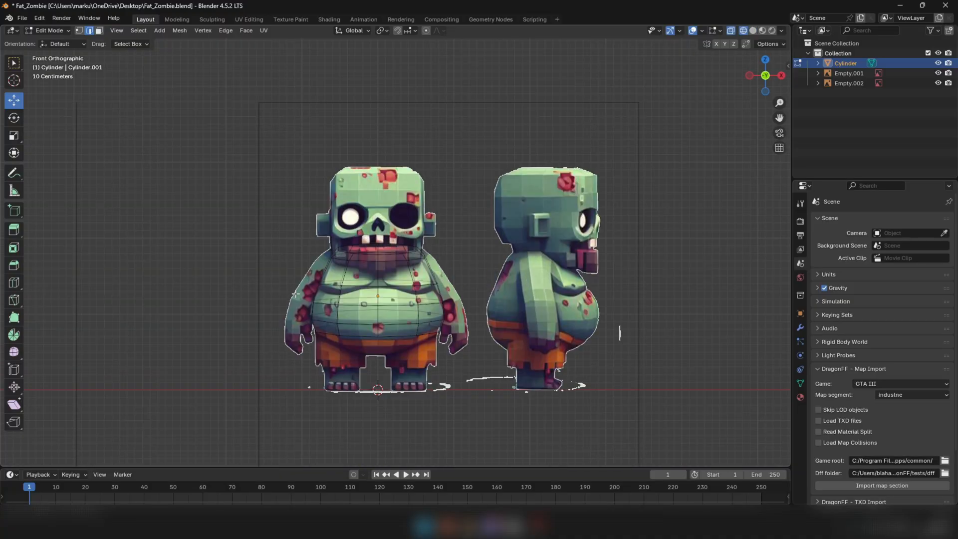
pyautogui.press('1')
pyautogui.scroll(2, 314, 252)
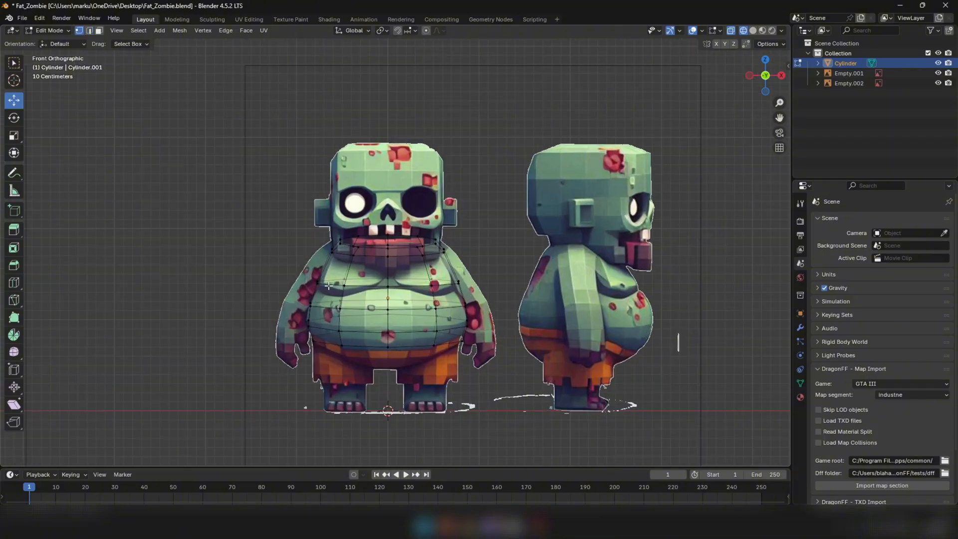
pyautogui.moveTo(261, 171); pyautogui.dragTo(382, 392)
pyautogui.rightClick(619, 322)
pyautogui.click(575, 505)
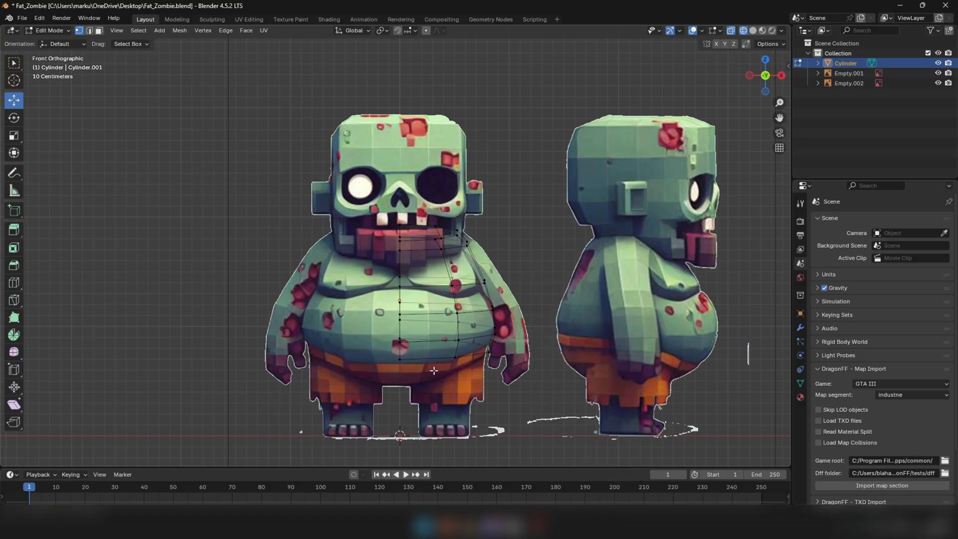
# Switch to solid shading and Object Mode, and view the half torso from the front
pyautogui.hotkey('shift', 'z')
pyautogui.moveTo(512, 333); pyautogui.dragTo(468, 328, button='middle')
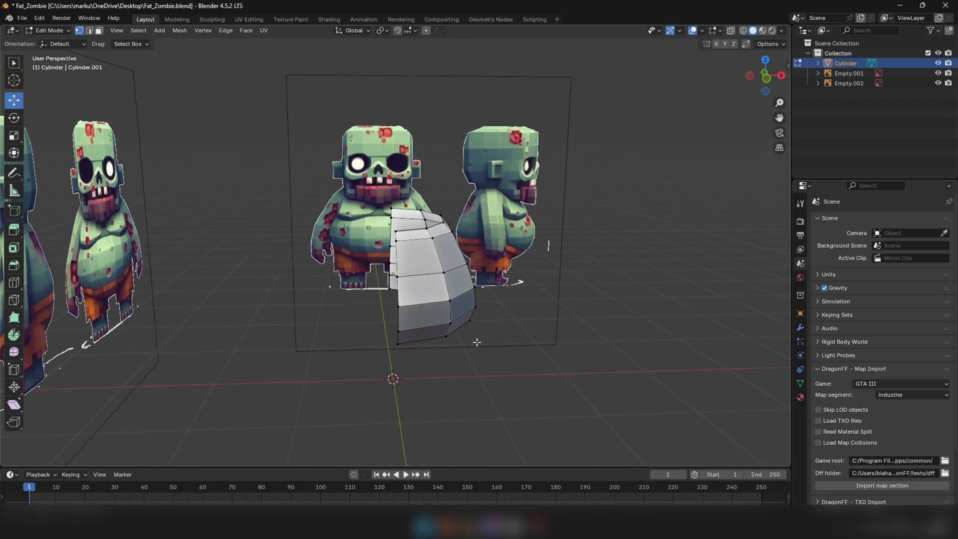
pyautogui.press('Tab')
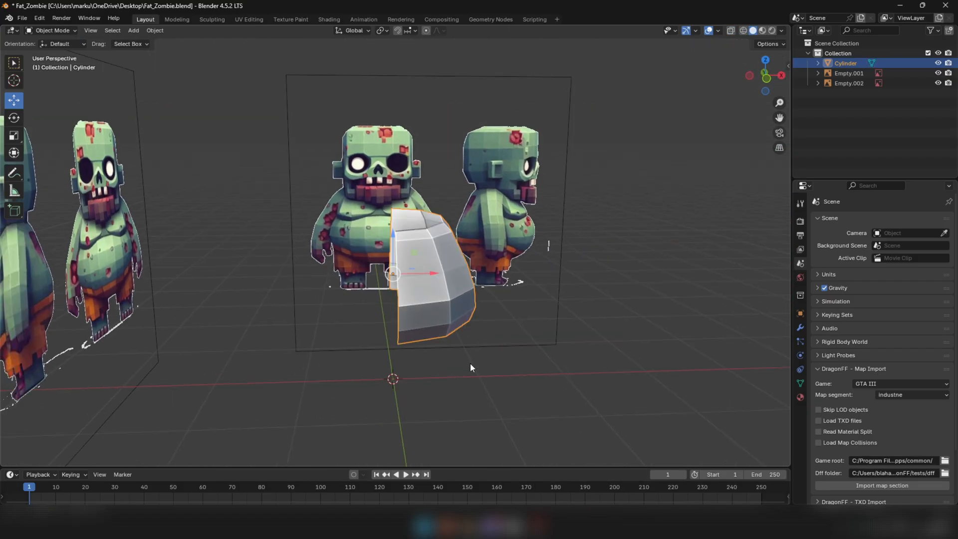
pyautogui.moveTo(471, 363); pyautogui.dragTo(453, 308, button='middle')
pyautogui.press('KP_1')
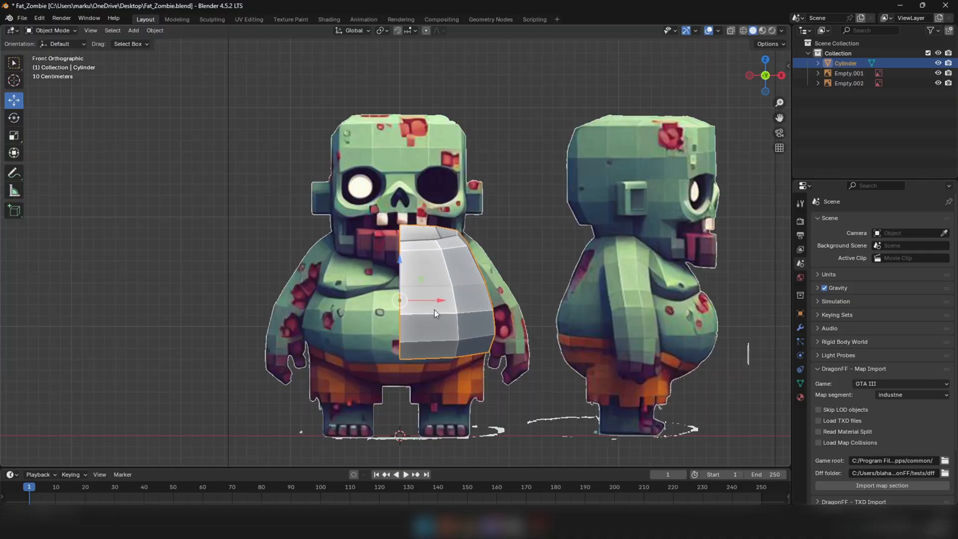
# Apply all transforms to the half torso, including location, rotation and scale
pyautogui.scroll(-2, 438, 319)
pyautogui.hotkey('ctrl', 'a')
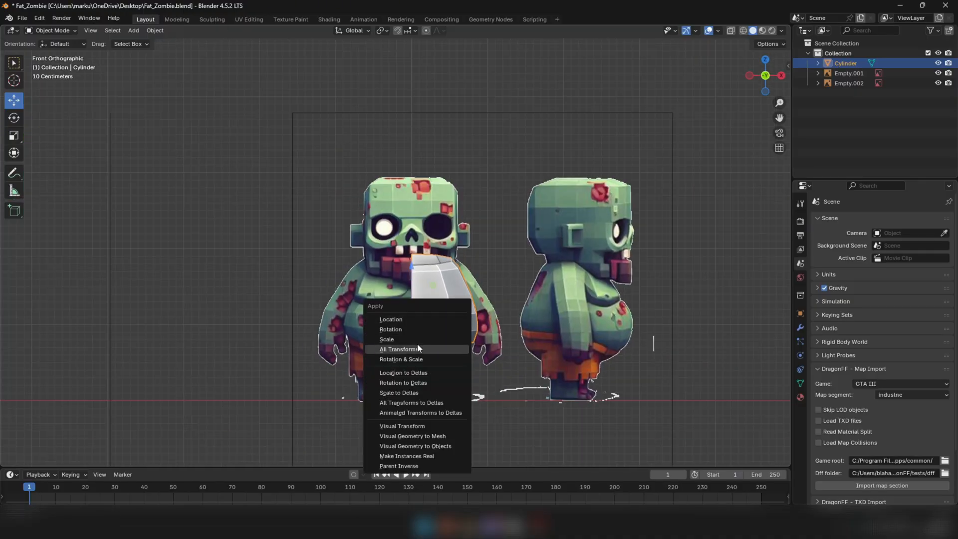
pyautogui.click(402, 350)
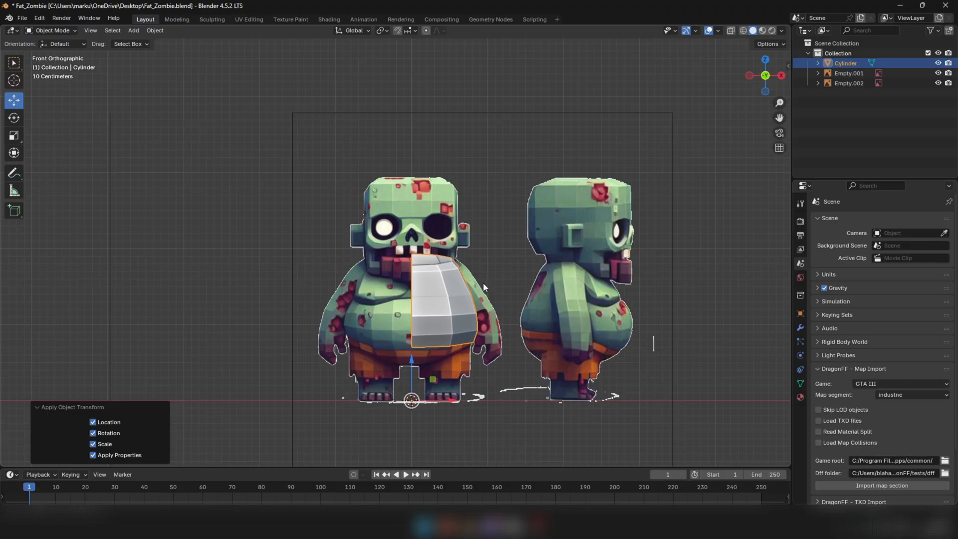
# Add a Mirror modifier on the X axis to the half torso and view the completed shape
pyautogui.moveTo(483, 283); pyautogui.dragTo(438, 355, button='middle')
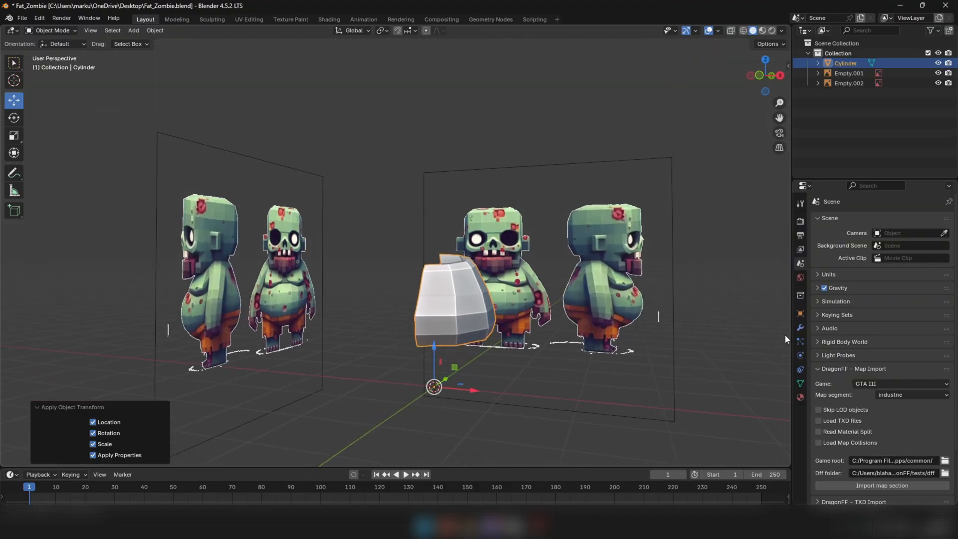
pyautogui.click(801, 313)
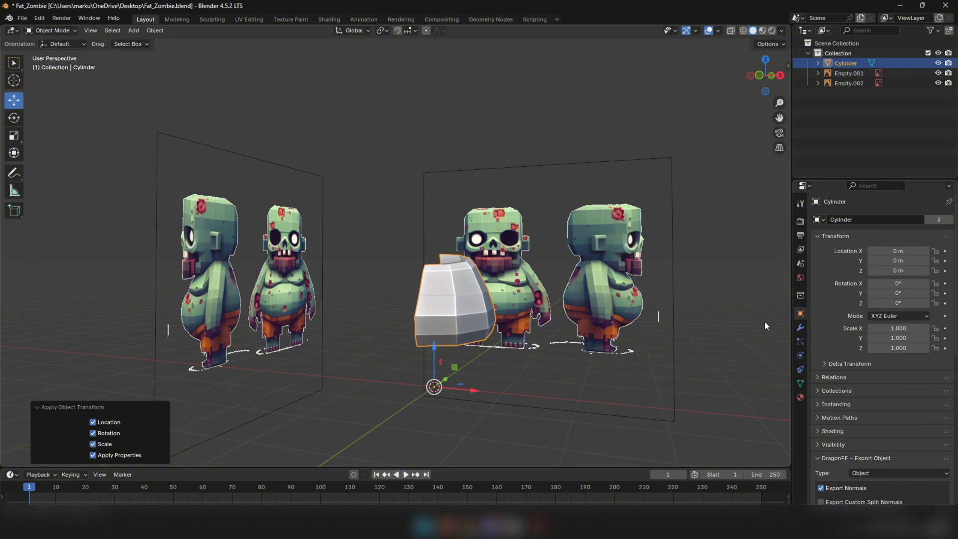
pyautogui.click(802, 328)
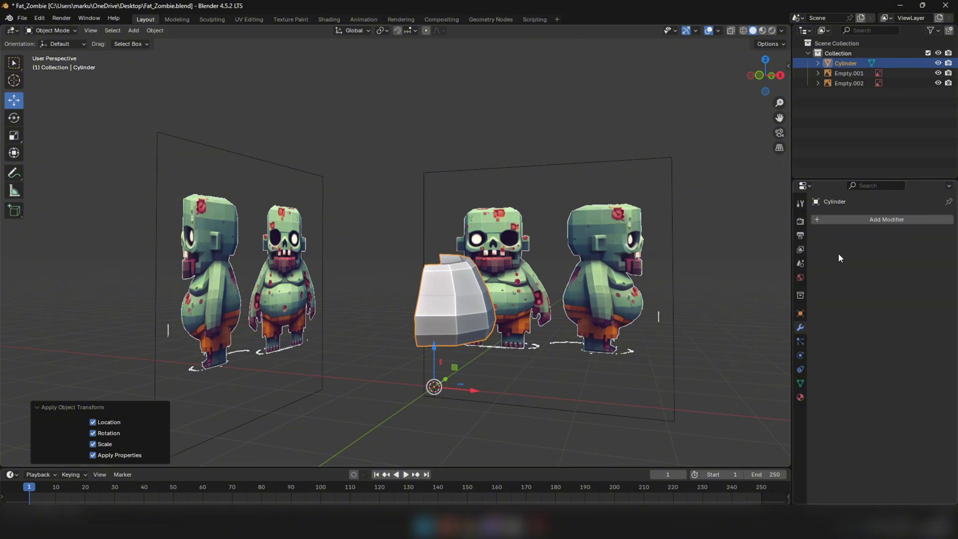
pyautogui.click(867, 222)
pyautogui.moveTo(819, 264)
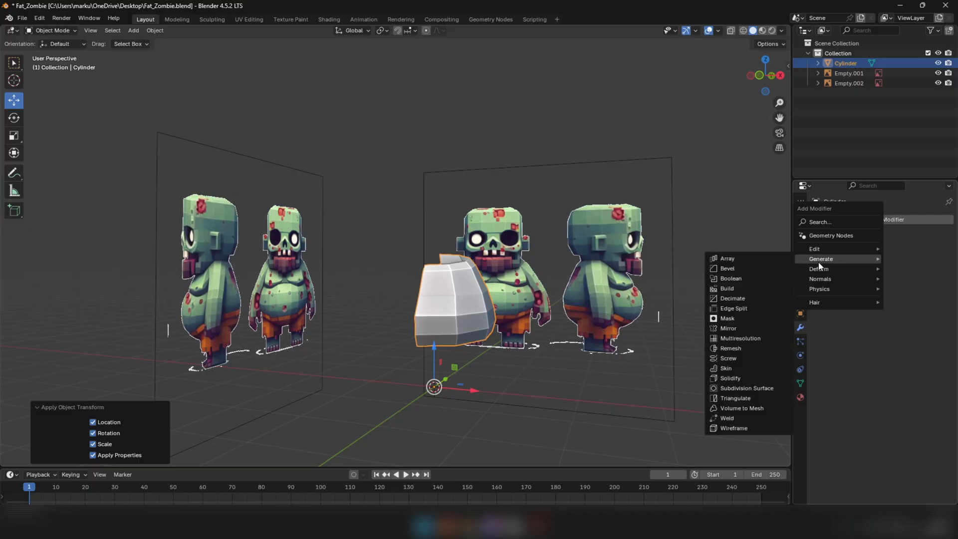
pyautogui.click(728, 328)
pyautogui.moveTo(414, 298); pyautogui.dragTo(480, 235, button='middle')
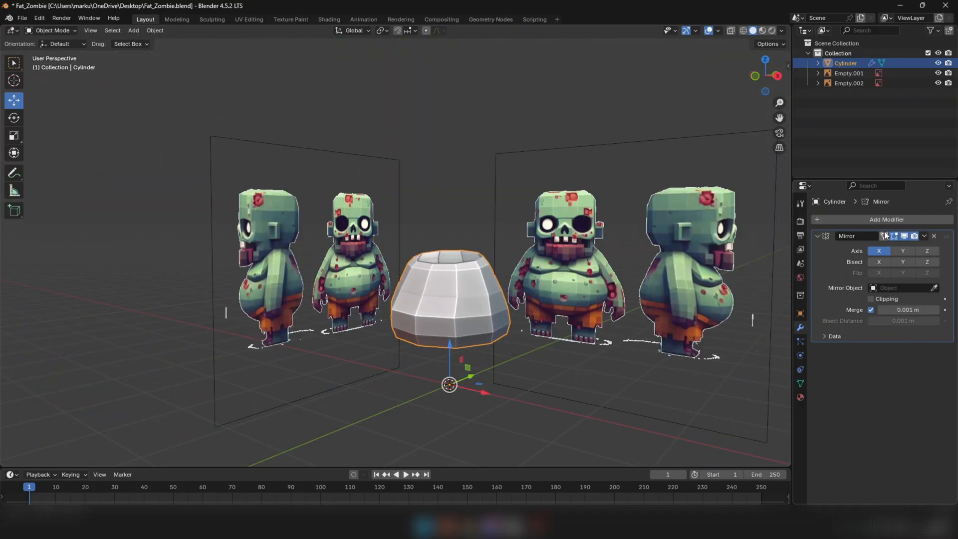
# Enter Edit Mode with face selection and try moving an upper side face of the torso to test the mirroring
pyautogui.moveTo(529, 282); pyautogui.dragTo(474, 292, button='middle')
pyautogui.press('Tab')
pyautogui.press('3')
pyautogui.click(507, 278)
pyautogui.moveTo(507, 278); pyautogui.dragTo(375, 283, button='middle')
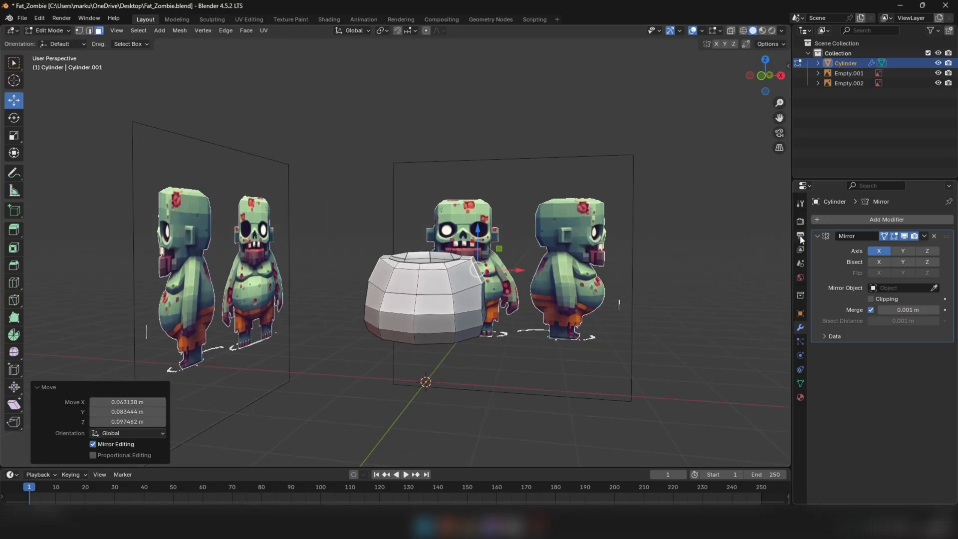
pyautogui.moveTo(586, 219); pyautogui.dragTo(472, 300, button='middle')
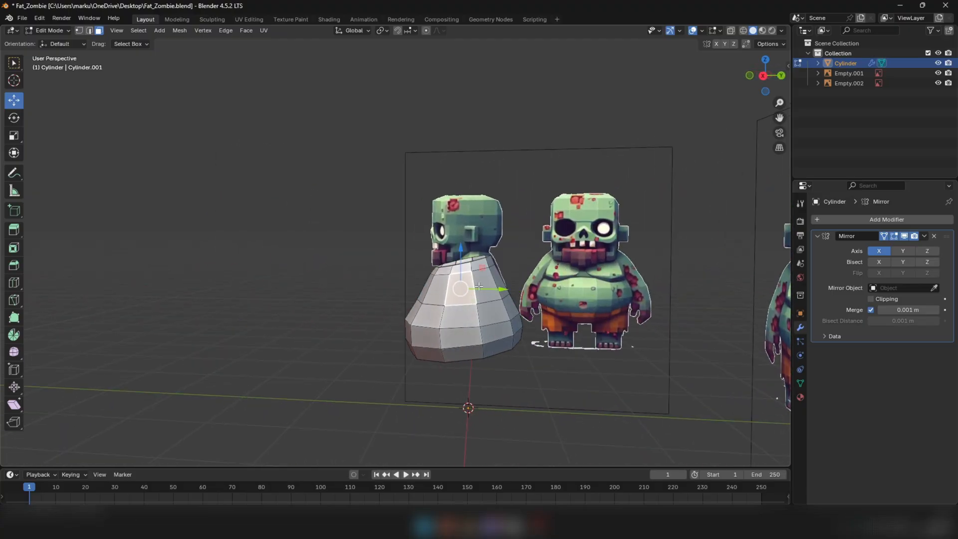
# In right orthographic see-through view, rotate the two adjoining upper side faces of the torso by 5.28° at the arm's root
pyautogui.keyDown('shift'); pyautogui.click(478, 286); pyautogui.keyUp('shift')
pyautogui.press('KP_3')
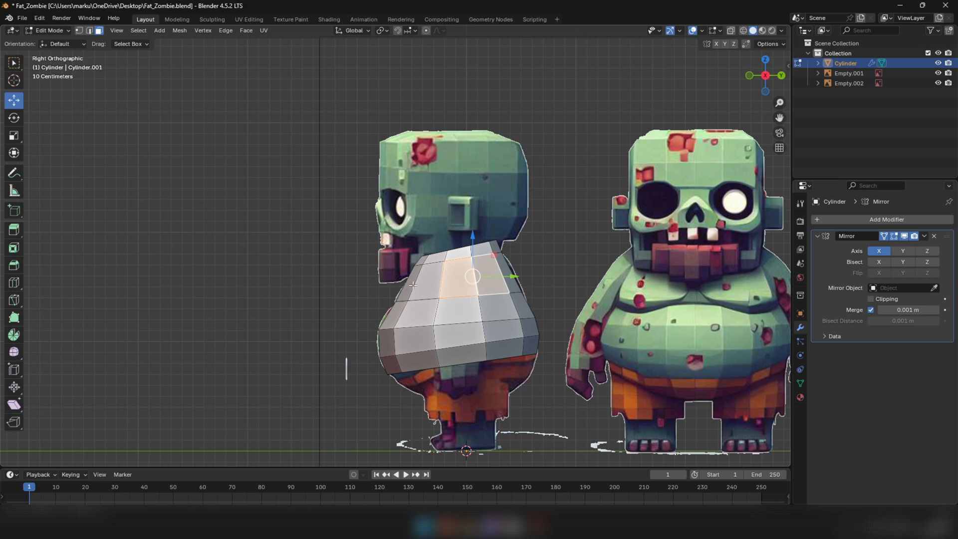
pyautogui.hotkey('alt', 'z')
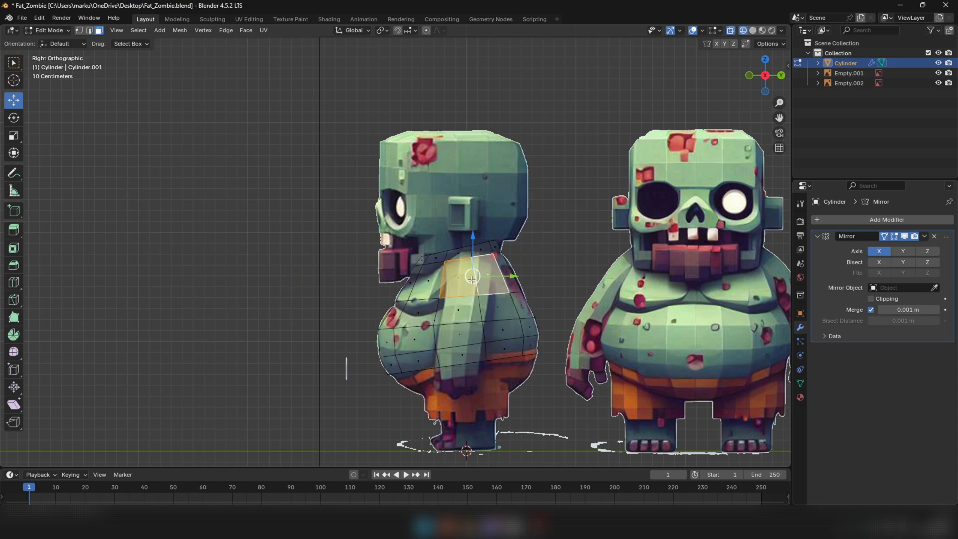
pyautogui.scroll(2, 472, 278)
pyautogui.press('r')
pyautogui.click(529, 221)
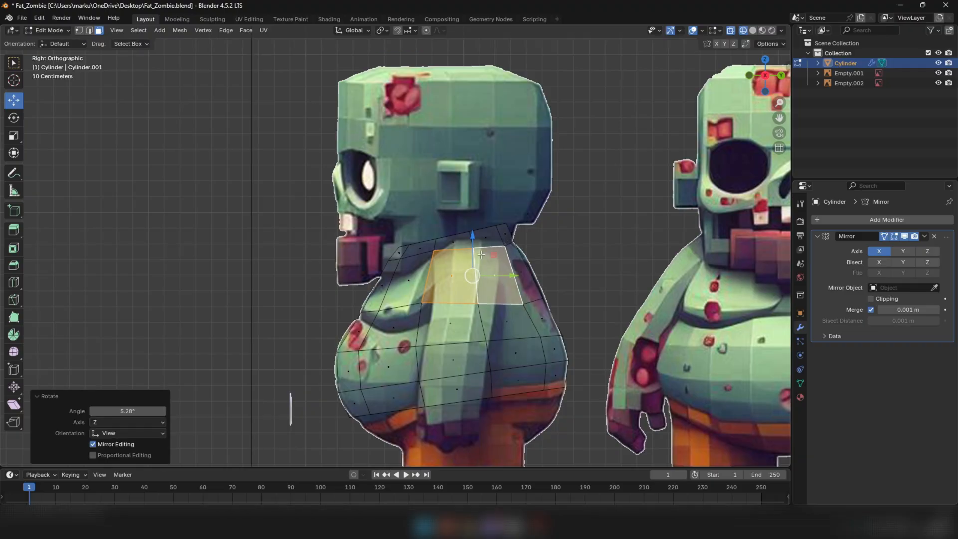
# Scale the two selected upper side faces to 0.971 on all axes
pyautogui.scroll(-6, 482, 228)
pyautogui.scroll(8, 438, 221)
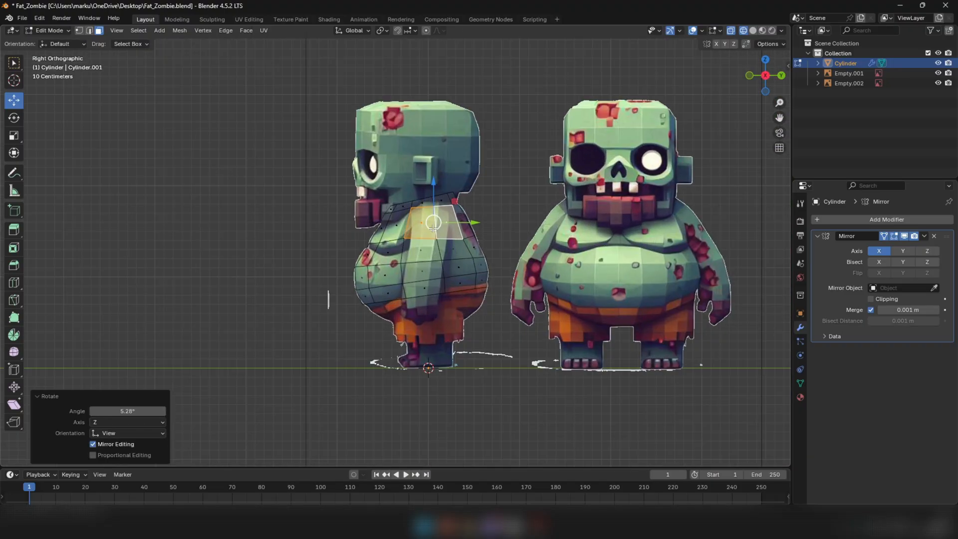
pyautogui.moveTo(473, 218); pyautogui.dragTo(472, 218)
pyautogui.press('s')
pyautogui.click(536, 185)
pyautogui.scroll(-3, 536, 185)
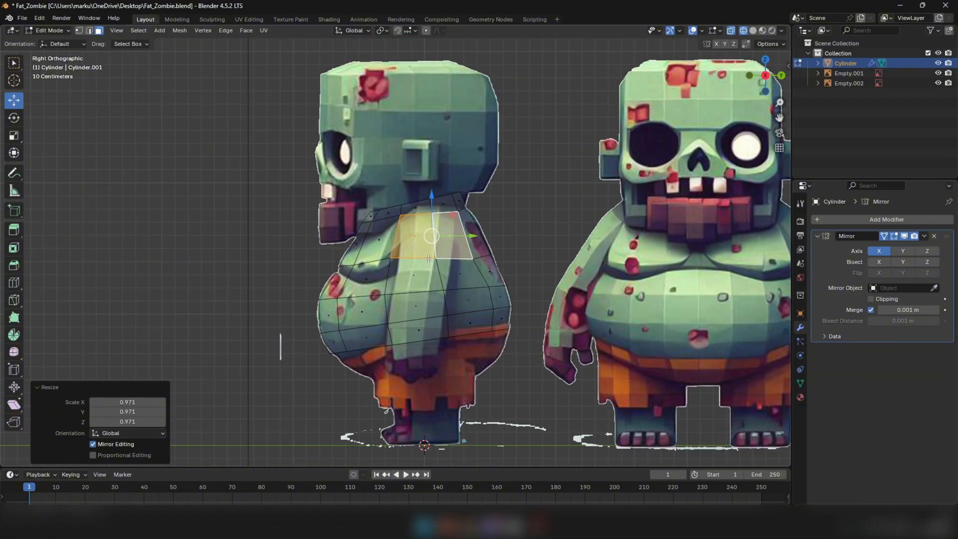
# Examine the torso's ring shape from above in solid and wireframe display
pyautogui.moveTo(536, 200); pyautogui.dragTo(592, 331, button='middle')
pyautogui.hotkey('shift', 'z')
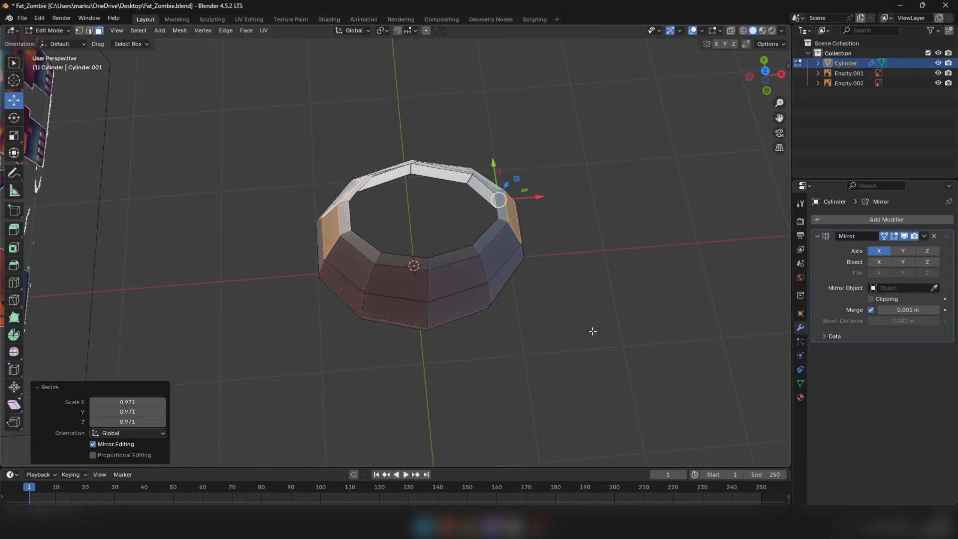
pyautogui.scroll(1, 469, 163)
pyautogui.press('2')
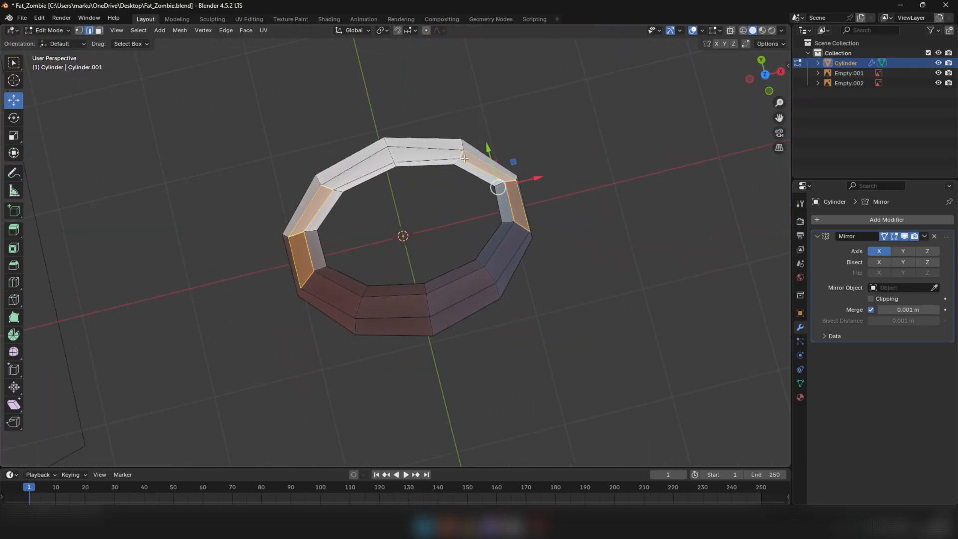
pyautogui.press('1')
pyautogui.press('z')
pyautogui.click(399, 157)
pyautogui.moveTo(445, 122)
pyautogui.mouseDown()
pyautogui.moveTo(471, 168)
pyautogui.moveTo(463, 149)
pyautogui.moveTo(476, 149)
pyautogui.mouseUp()
pyautogui.press('z')
pyautogui.click(499, 170)
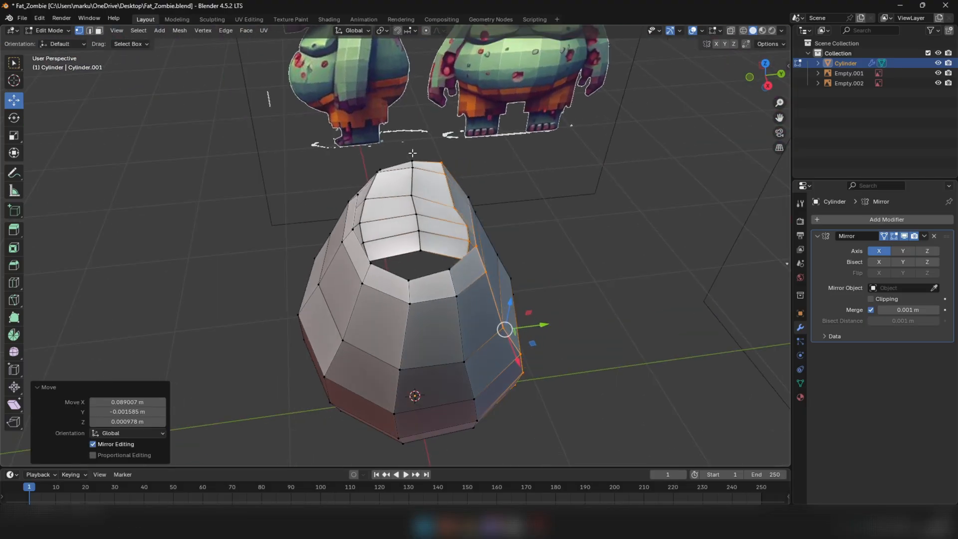
pyautogui.moveTo(413, 153); pyautogui.dragTo(418, 113, button='middle')
# Select the two adjoining upper side faces of the torso and extrude them 0.16323 m along their normal to begin the arm
pyautogui.press('3')
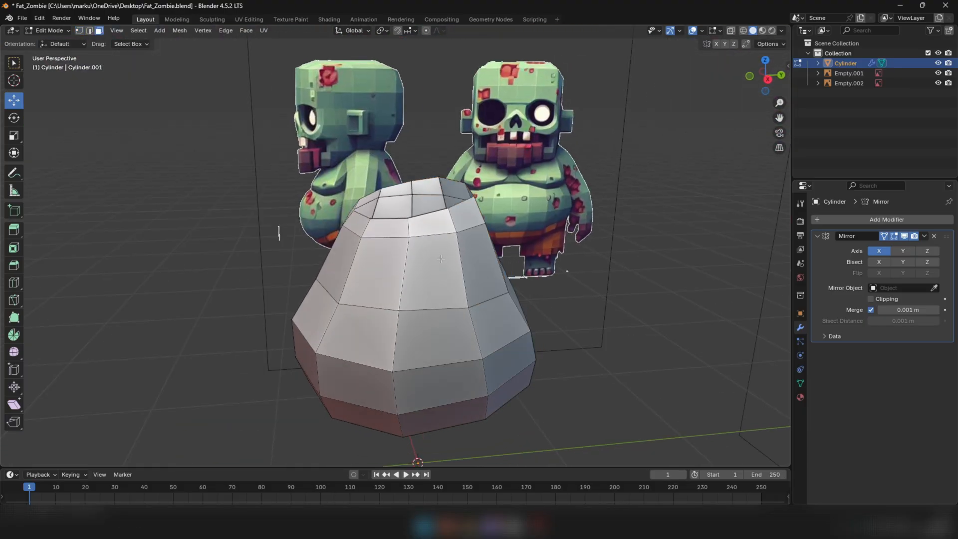
pyautogui.click(430, 265)
pyautogui.keyDown('shift'); pyautogui.click(477, 257); pyautogui.keyUp('shift')
pyautogui.moveTo(479, 235); pyautogui.dragTo(433, 196, button='middle')
pyautogui.press('2')
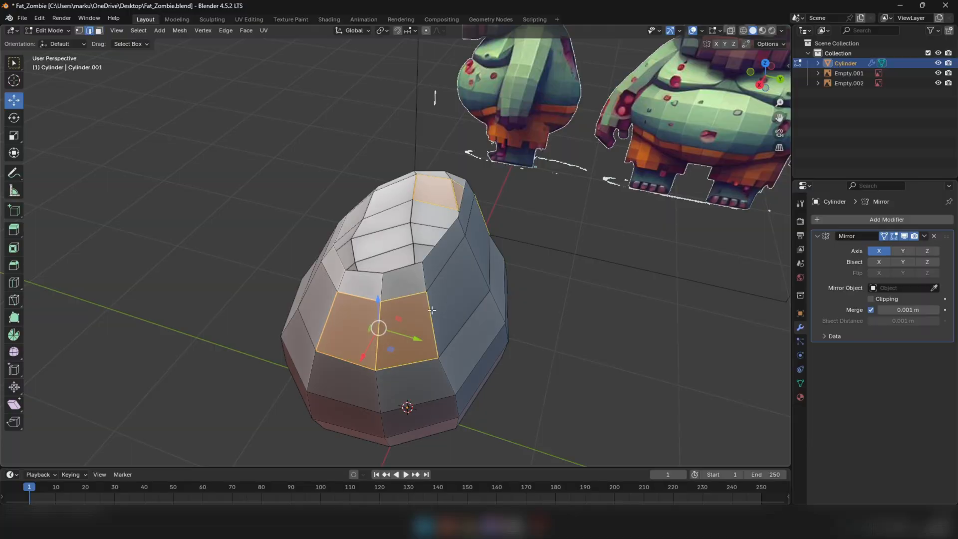
pyautogui.click(431, 322)
pyautogui.moveTo(431, 322); pyautogui.dragTo(438, 370, button='middle')
pyautogui.moveTo(439, 370); pyautogui.dragTo(439, 373)
pyautogui.moveTo(439, 374); pyautogui.dragTo(461, 311, button='middle')
pyautogui.press('3')
pyautogui.click(441, 297)
pyautogui.keyDown('shift'); pyautogui.click(463, 281); pyautogui.keyUp('shift')
pyautogui.press('KP_1')
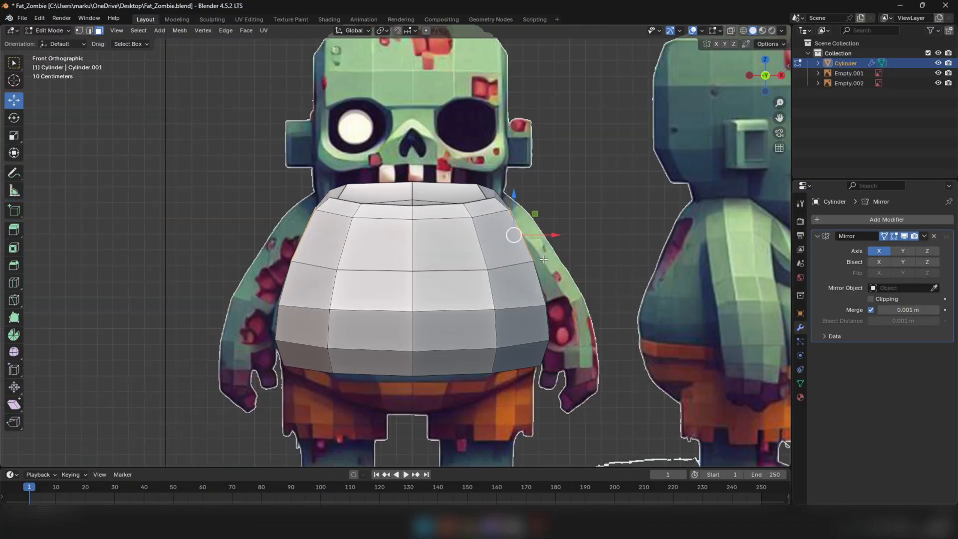
pyautogui.press('e')
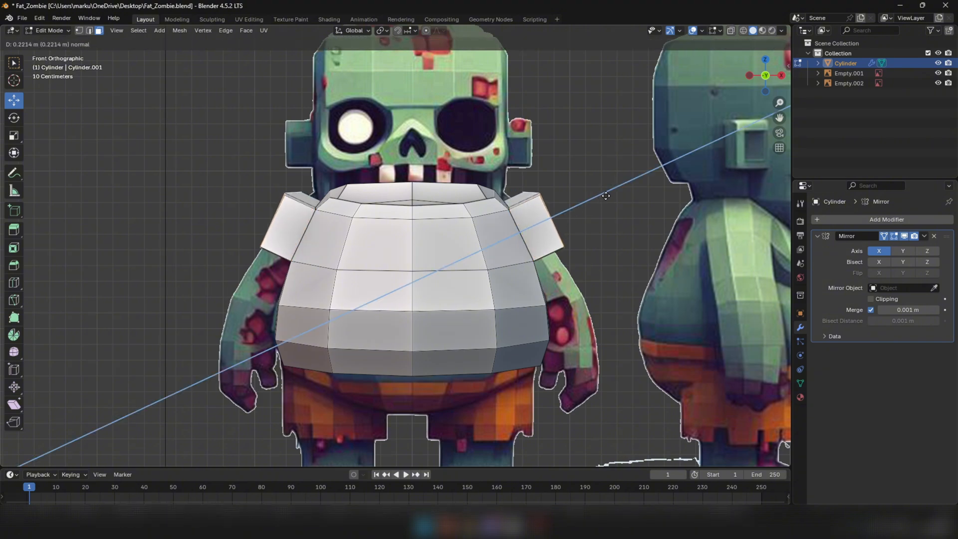
pyautogui.click(592, 196)
# In front view, select the shoulder extrusion's upper outer edges and move them 0.010997 m in X and -0.10997 m in Z
pyautogui.hotkey('alt', 'z')
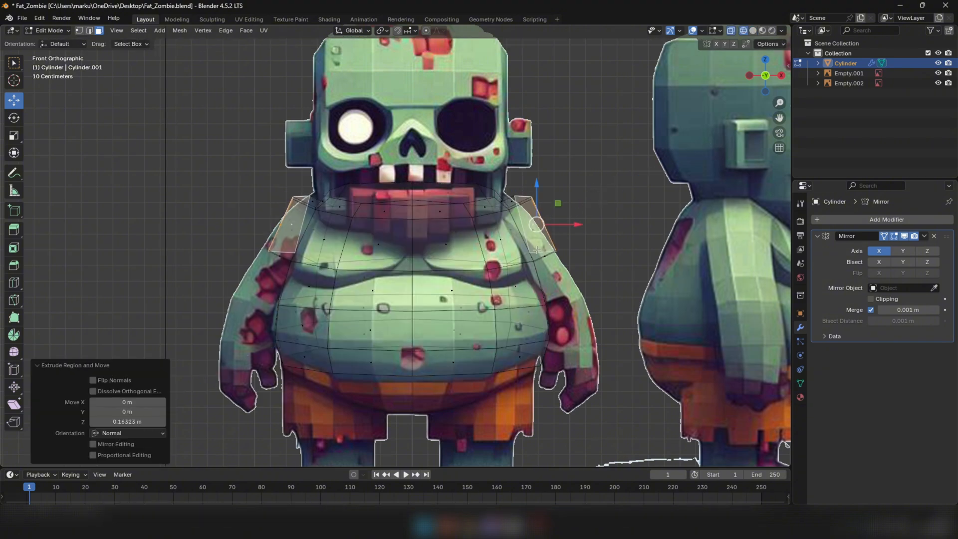
pyautogui.scroll(3, 544, 224)
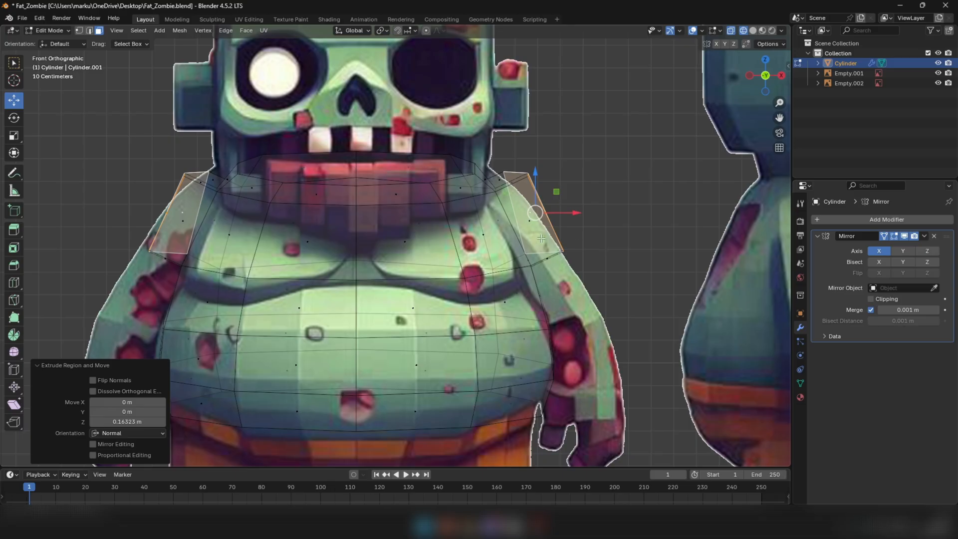
pyautogui.hotkey('alt', 'z')
pyautogui.moveTo(541, 238)
pyautogui.mouseDown(button='middle')
pyautogui.moveTo(483, 258)
pyautogui.moveTo(576, 228)
pyautogui.moveTo(549, 220)
pyautogui.moveTo(524, 240)
pyautogui.moveTo(499, 215)
pyautogui.moveTo(505, 230)
pyautogui.moveTo(552, 190)
pyautogui.mouseUp(button='middle')
pyautogui.press('2')
pyautogui.press('KP_1')
pyautogui.hotkey('shift', 'z')
pyautogui.moveTo(497, 187); pyautogui.dragTo(490, 175)
pyautogui.hotkey('shift', 'z')
pyautogui.moveTo(490, 176); pyautogui.dragTo(543, 178, button='middle')
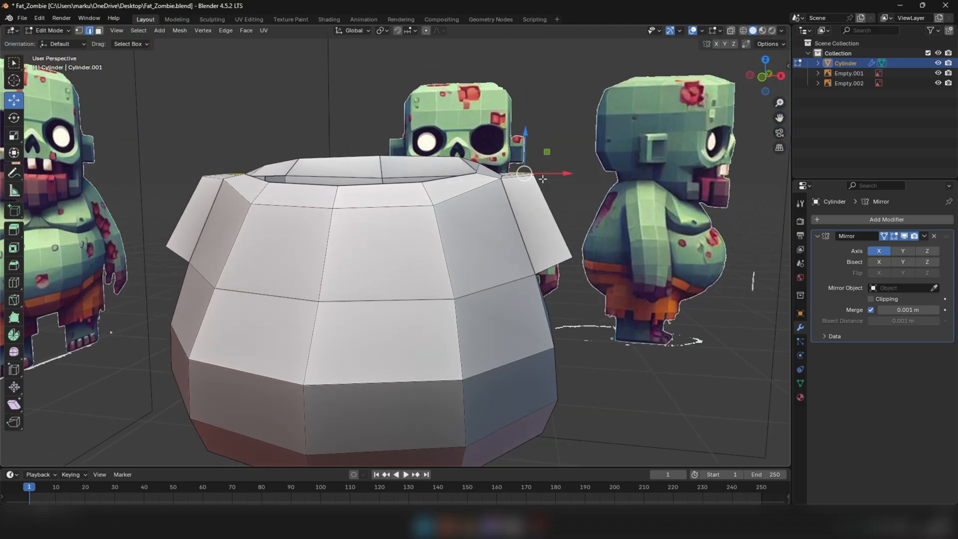
pyautogui.press('KP_1')
pyautogui.hotkey('shift', 'z')
pyautogui.moveTo(520, 171); pyautogui.dragTo(520, 198)
pyautogui.hotkey('shift', 'z')
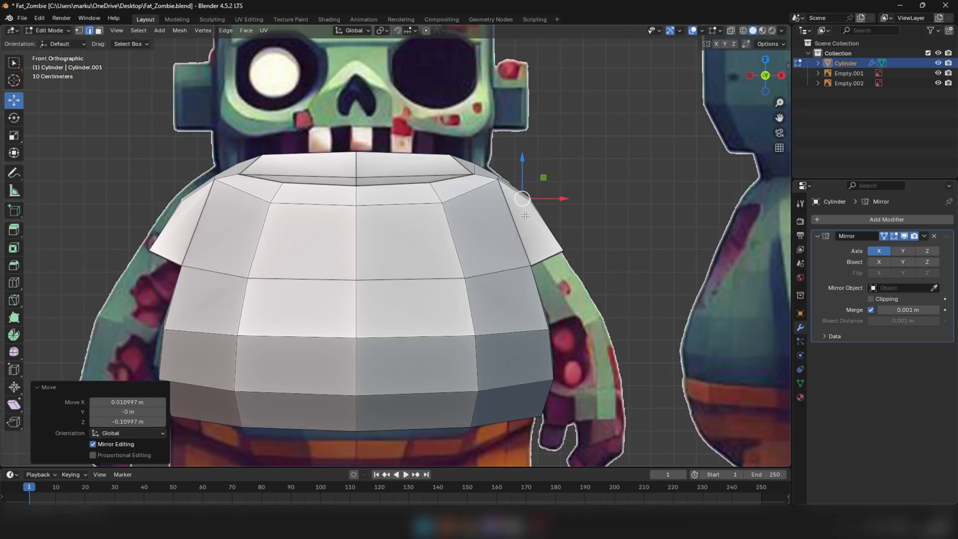
# Scale the shoulder extrusion's upper outer edges to 0.975, checking them from the side
pyautogui.moveTo(502, 198); pyautogui.dragTo(474, 216, button='middle')
pyautogui.scroll(-4, 544, 207)
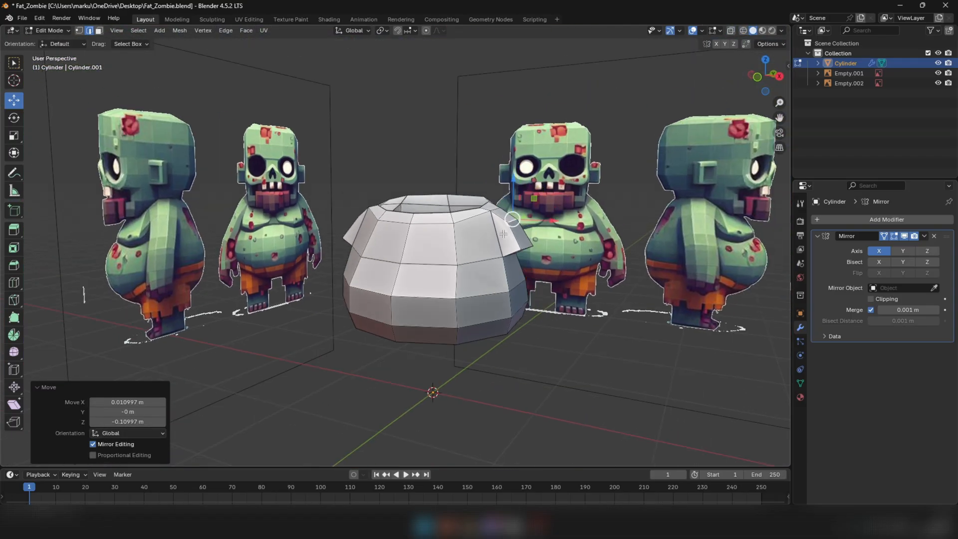
pyautogui.moveTo(584, 200); pyautogui.dragTo(446, 224, button='middle')
pyautogui.press('s')
pyautogui.click(504, 207)
# Adjust the height of the short edges joining the shoulder extrusion's top to the torso, moving one 0.022519 m in Z
pyautogui.scroll(3, 437, 211)
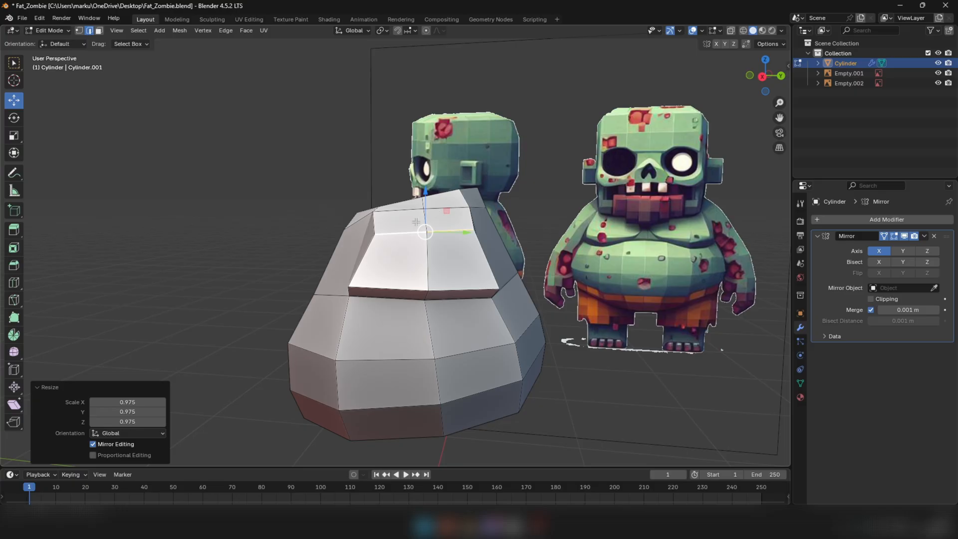
pyautogui.click(375, 226)
pyautogui.moveTo(374, 192); pyautogui.dragTo(430, 184)
pyautogui.click(424, 215)
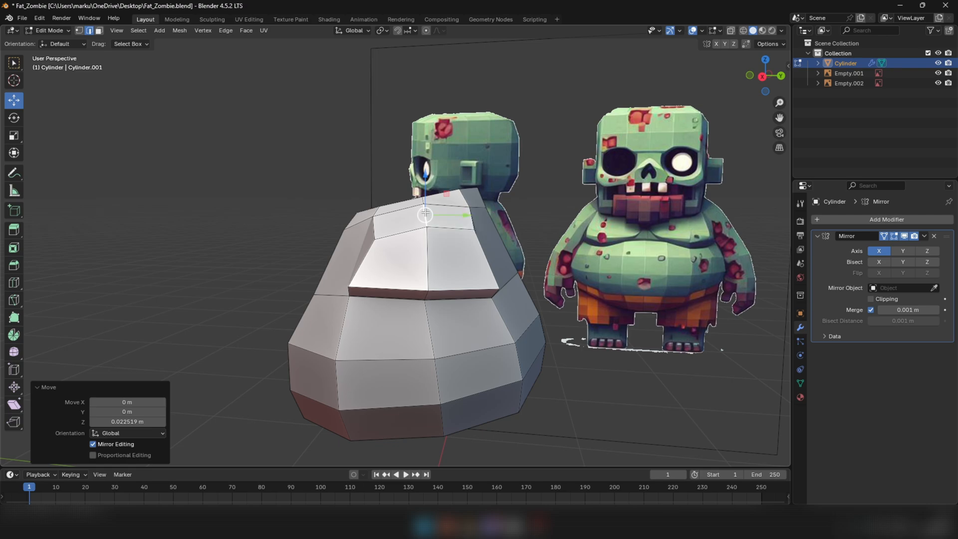
pyautogui.click(470, 208)
pyautogui.moveTo(475, 192); pyautogui.dragTo(475, 194)
# Select the shoulder extrusion's lower outer edges and fit them to the arm silhouette in front wireframe view
pyautogui.click(398, 290)
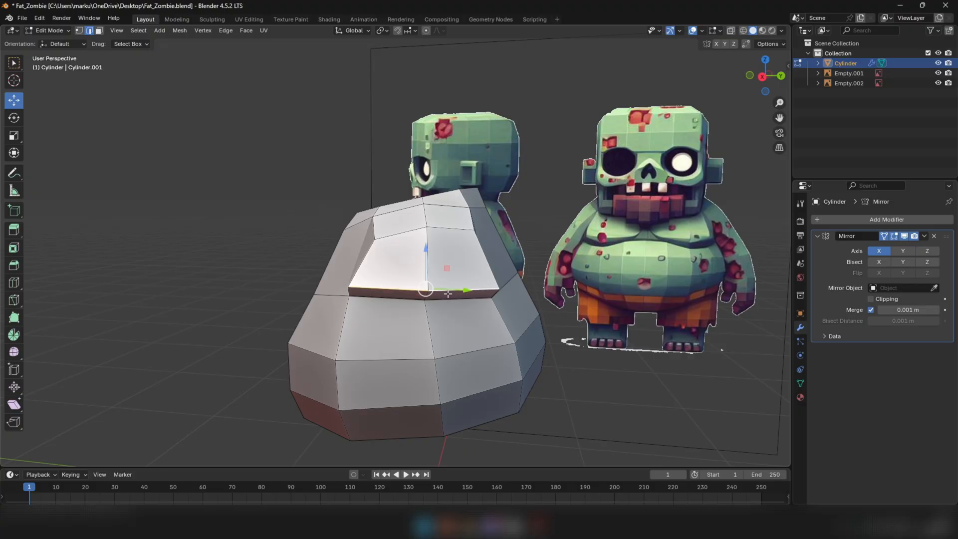
pyautogui.press('KP_1')
pyautogui.hotkey('shift', 'z')
pyautogui.scroll(5, 567, 285)
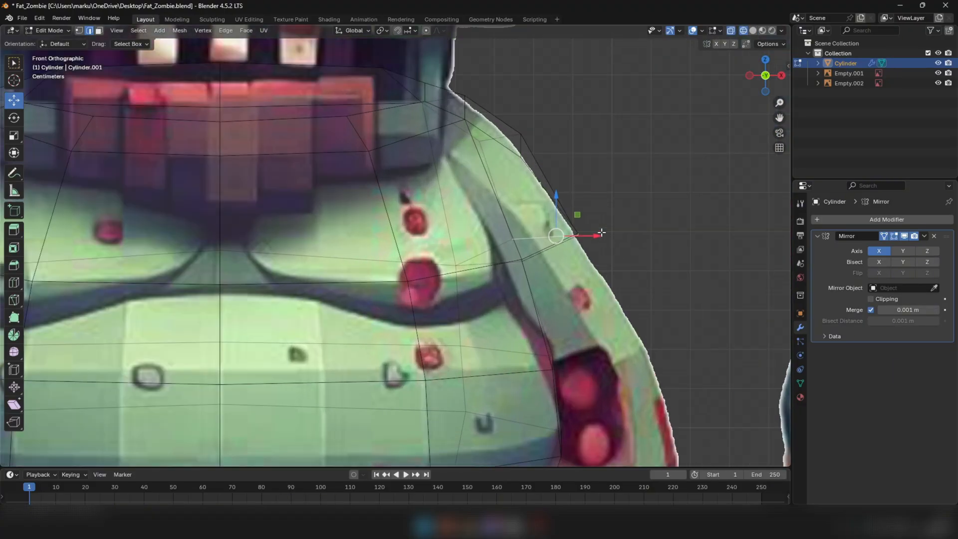
pyautogui.moveTo(577, 215); pyautogui.dragTo(576, 220)
# Fit the shoulder extrusion's upper outer vertices to the arm silhouette, including a -0.026728 m move in X
pyautogui.click(520, 132)
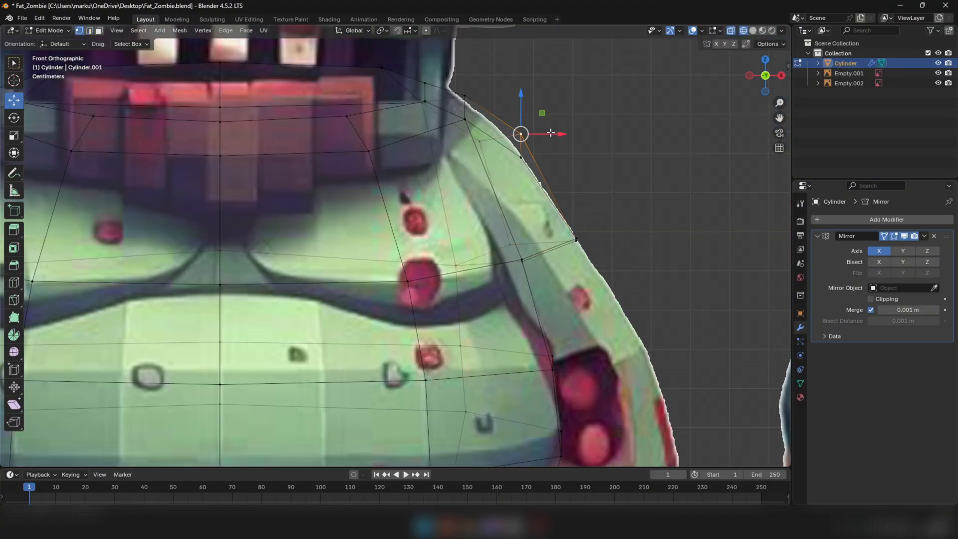
pyautogui.moveTo(551, 133); pyautogui.dragTo(538, 169)
pyautogui.click(521, 158)
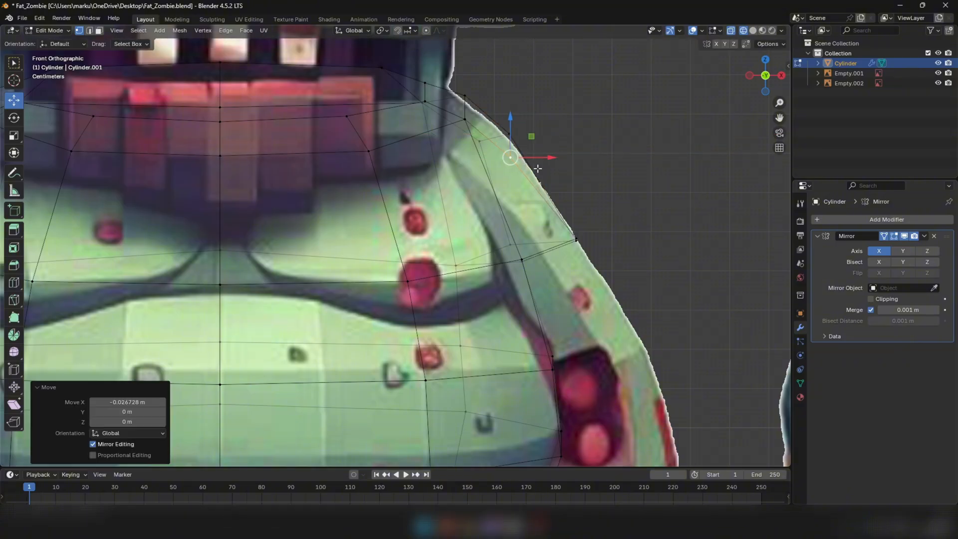
pyautogui.hotkey('shift', 'z')
# Move the shoulder extrusion's front lower corner vertex -0.054587 m in X and adjust the other lower outer vertices
pyautogui.moveTo(575, 235); pyautogui.dragTo(468, 171, button='middle')
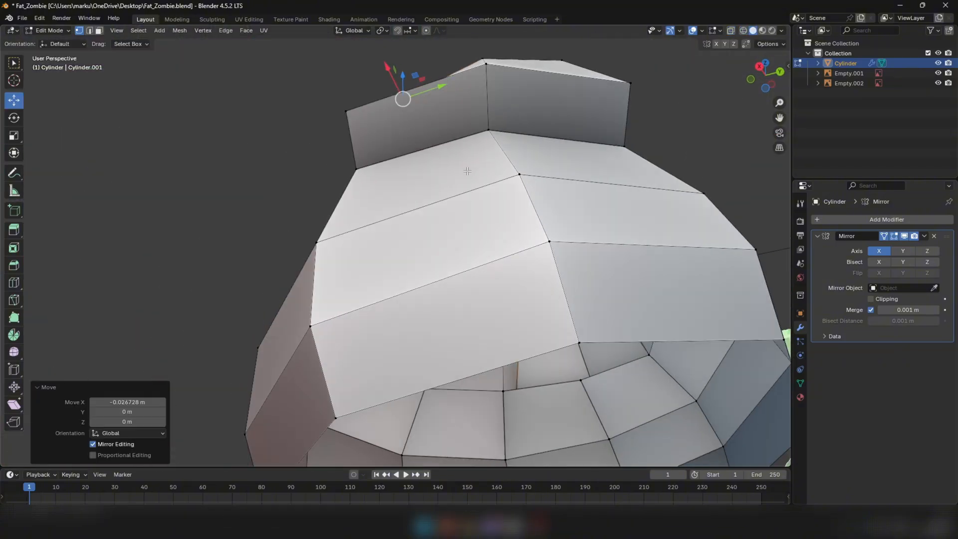
pyautogui.click(349, 114)
pyautogui.moveTo(330, 88); pyautogui.dragTo(336, 110)
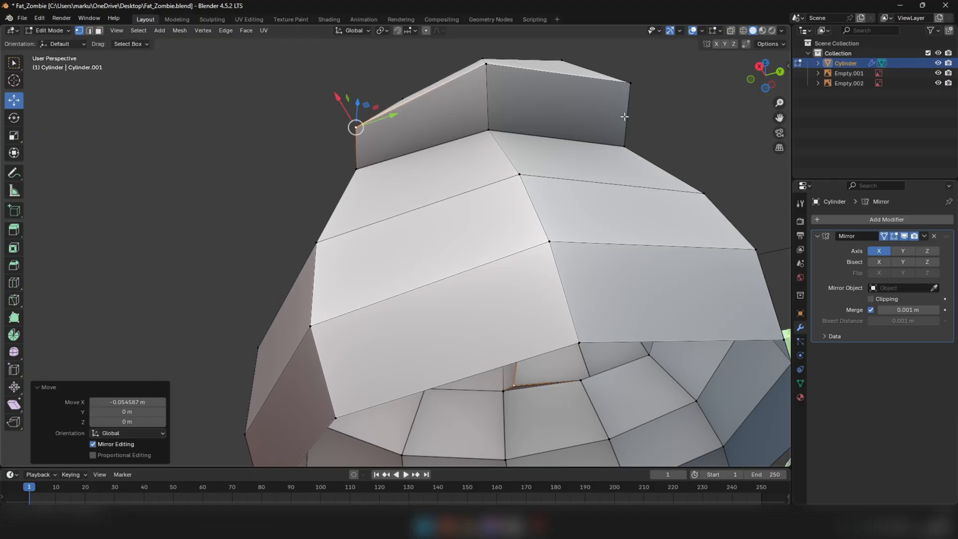
pyautogui.click(634, 84)
pyautogui.moveTo(632, 84); pyautogui.dragTo(630, 85)
pyautogui.moveTo(630, 85); pyautogui.dragTo(422, 176, button='middle')
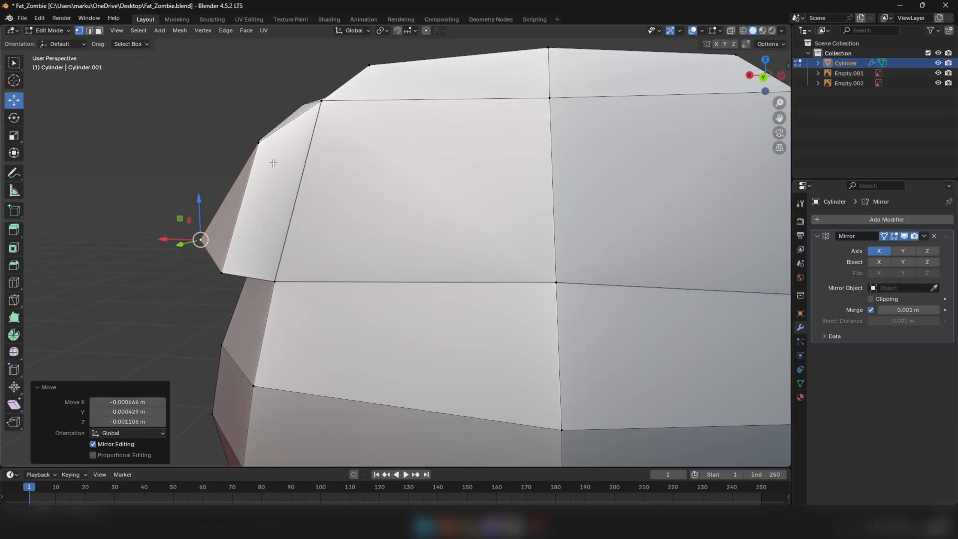
# Move the shoulder extrusion's upper outer vertex -0.027069 m in X, -0.002164 m in Y and -0.012862 m in Z, and refine its position
pyautogui.click(264, 151)
pyautogui.moveTo(258, 143); pyautogui.dragTo(266, 143)
pyautogui.scroll(-8, 267, 142)
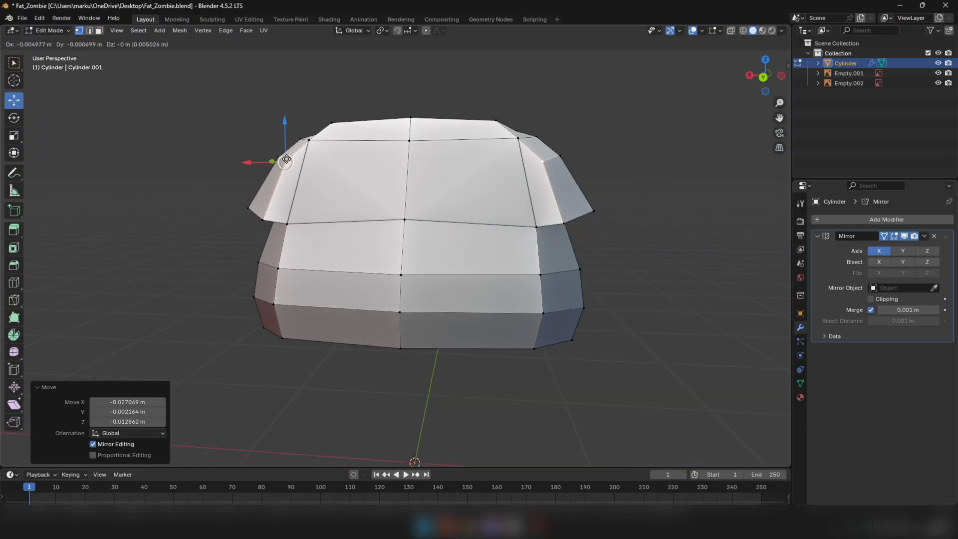
pyautogui.moveTo(278, 156); pyautogui.dragTo(429, 137, button='middle')
# Delete the underside faces of the shoulder extrusion to leave an open arm hole
pyautogui.press('3')
pyautogui.click(440, 126)
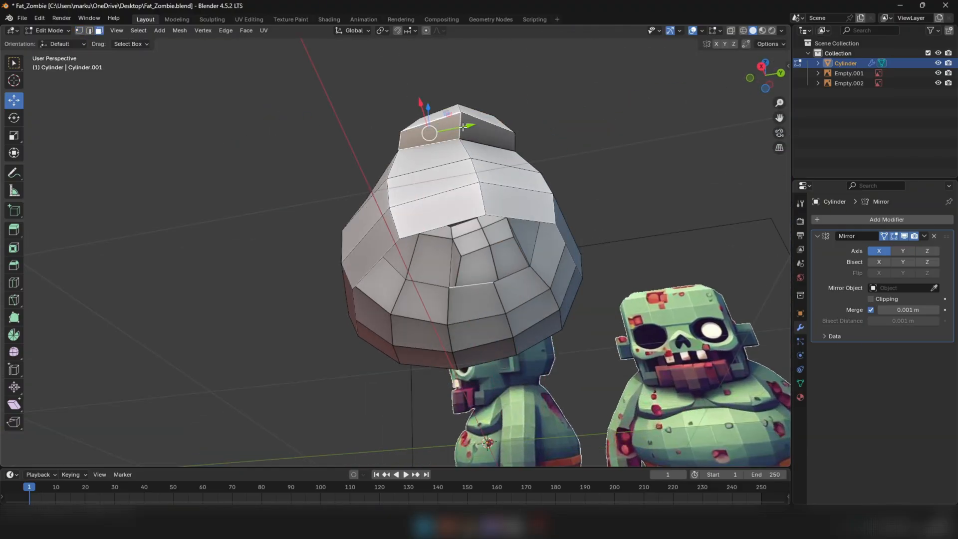
pyautogui.keyDown('shift'); pyautogui.click(491, 133); pyautogui.keyUp('shift')
pyautogui.rightClick(639, 145)
pyautogui.click(588, 335)
pyautogui.moveTo(588, 335); pyautogui.dragTo(447, 159, button='middle')
# Try to lower the vertices around the arm opening and undo the move
pyautogui.press('1')
pyautogui.click(476, 200)
pyautogui.moveTo(455, 177); pyautogui.dragTo(455, 195)
pyautogui.hotkey('ctrl', 'z')
# Adjust the arm opening's rim vertices, shifting its upper front corner vertex backward along Y
pyautogui.moveTo(455, 196); pyautogui.dragTo(474, 184, button='middle')
pyautogui.moveTo(474, 183); pyautogui.dragTo(474, 189)
pyautogui.moveTo(474, 189); pyautogui.dragTo(400, 182, button='middle')
pyautogui.keyDown('alt'); pyautogui.click(401, 182); pyautogui.keyUp('alt')
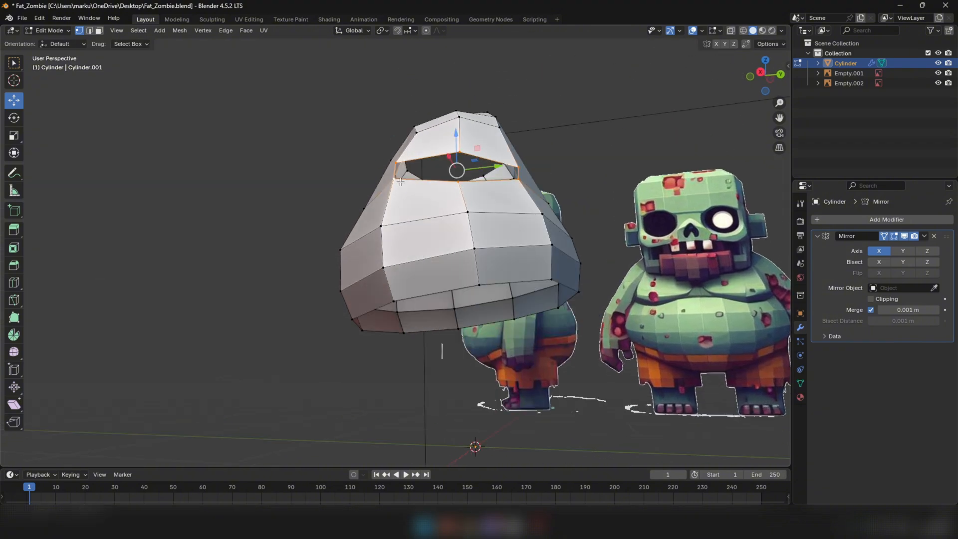
pyautogui.moveTo(470, 177); pyautogui.dragTo(435, 162, button='middle')
pyautogui.click(415, 166)
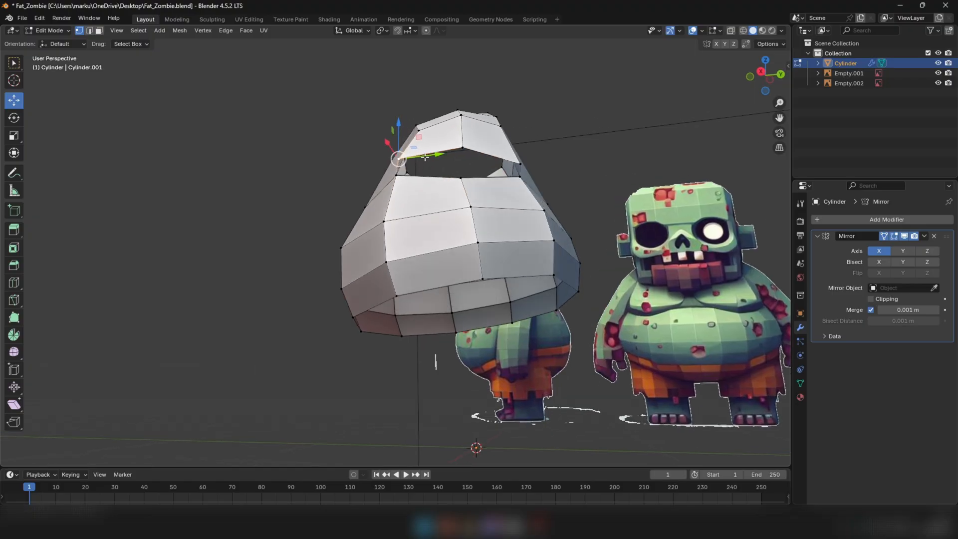
pyautogui.moveTo(438, 152); pyautogui.dragTo(451, 151)
pyautogui.moveTo(450, 151); pyautogui.dragTo(538, 215, button='middle')
# Shift the remaining front and rear corner vertices around the arm opening slightly to even out its outline
pyautogui.click(505, 178)
pyautogui.moveTo(550, 240); pyautogui.dragTo(543, 239)
pyautogui.moveTo(540, 202); pyautogui.dragTo(514, 179, button='middle')
pyautogui.click(510, 171)
pyautogui.moveTo(510, 171); pyautogui.dragTo(504, 172)
pyautogui.click(426, 176)
pyautogui.moveTo(426, 176); pyautogui.dragTo(428, 175)
pyautogui.click(535, 145)
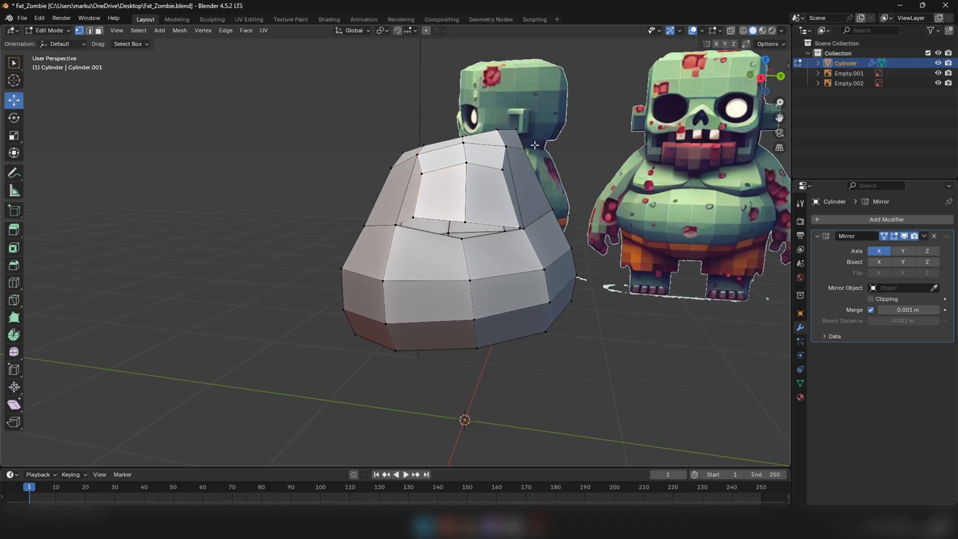
# Reposition the shoulder's outer lower-rim vertices, including the rear corner and the middle vertex
pyautogui.click(470, 164)
pyautogui.click(471, 164)
pyautogui.click(520, 227)
pyautogui.moveTo(541, 230); pyautogui.dragTo(537, 230)
pyautogui.click(472, 222)
pyautogui.moveTo(466, 222); pyautogui.dragTo(511, 223)
pyautogui.click(515, 228)
# Move the shoulder's lower outer tip 0.018474 m in X and 0.026392 m in Z to match the front reference
pyautogui.scroll(-1, 505, 218)
pyautogui.moveTo(429, 197); pyautogui.dragTo(527, 198, button='middle')
pyautogui.press('3')
pyautogui.keyDown('alt'); pyautogui.click(490, 195); pyautogui.keyUp('alt')
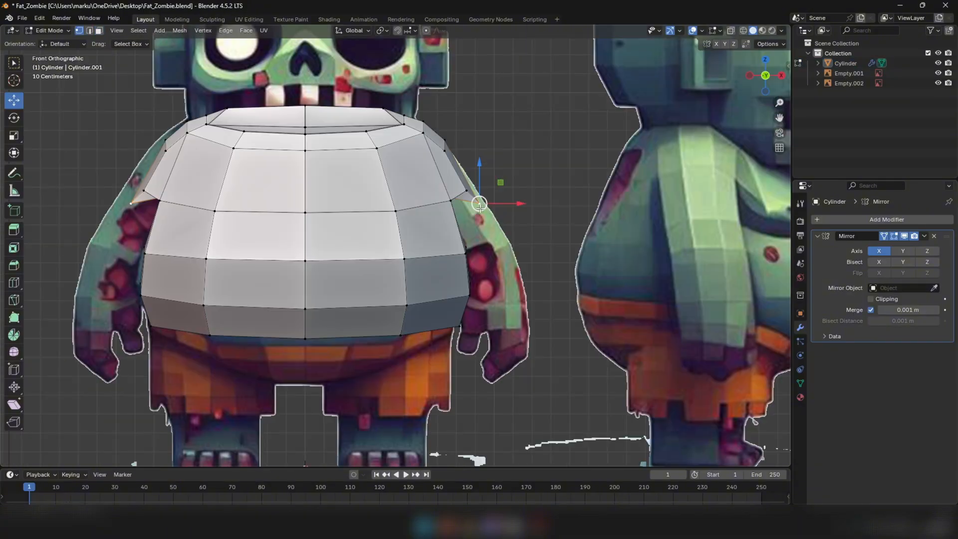
pyautogui.moveTo(482, 209); pyautogui.dragTo(486, 206)
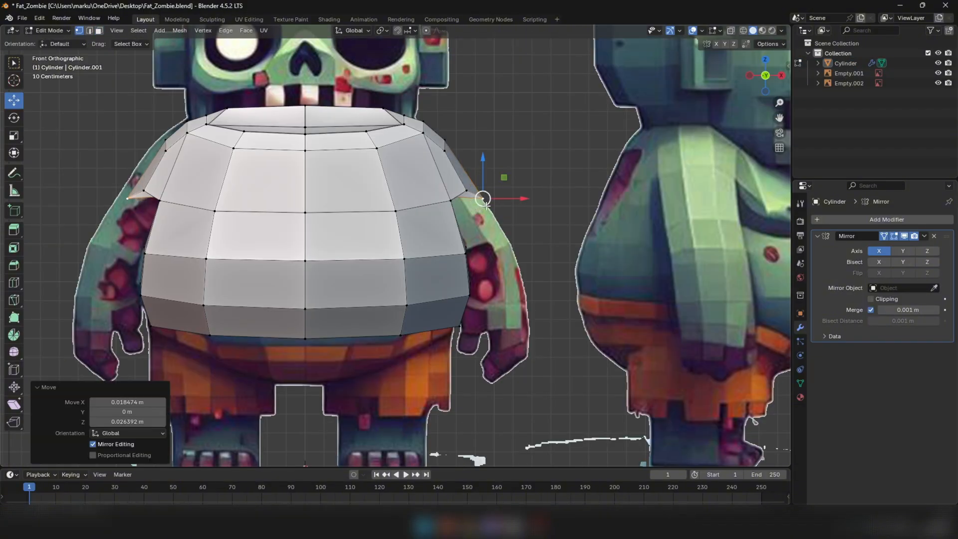
# Leave mesh editing and examine the whole torso against the front reference
pyautogui.press('Tab')
pyautogui.scroll(-4, 486, 207)
pyautogui.moveTo(487, 205); pyautogui.dragTo(490, 227, button='middle')
pyautogui.scroll(-2, 478, 211)
pyautogui.press('KP_1')
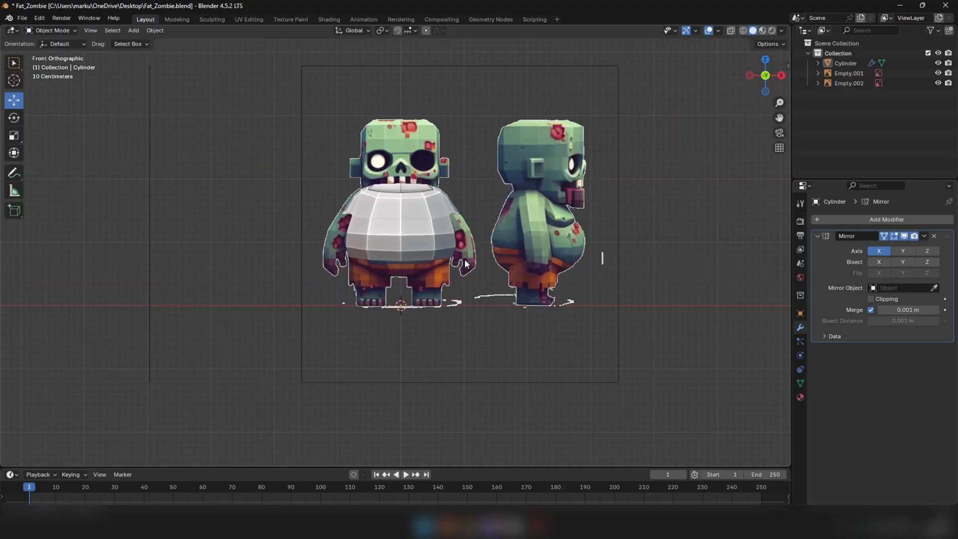
pyautogui.moveTo(454, 264); pyautogui.dragTo(603, 257, button='middle')
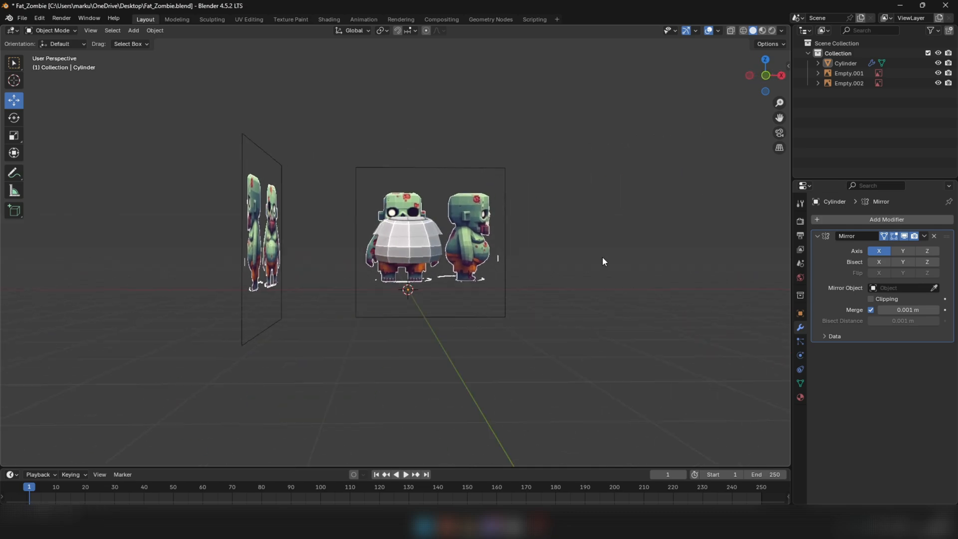
pyautogui.press('KP_1')
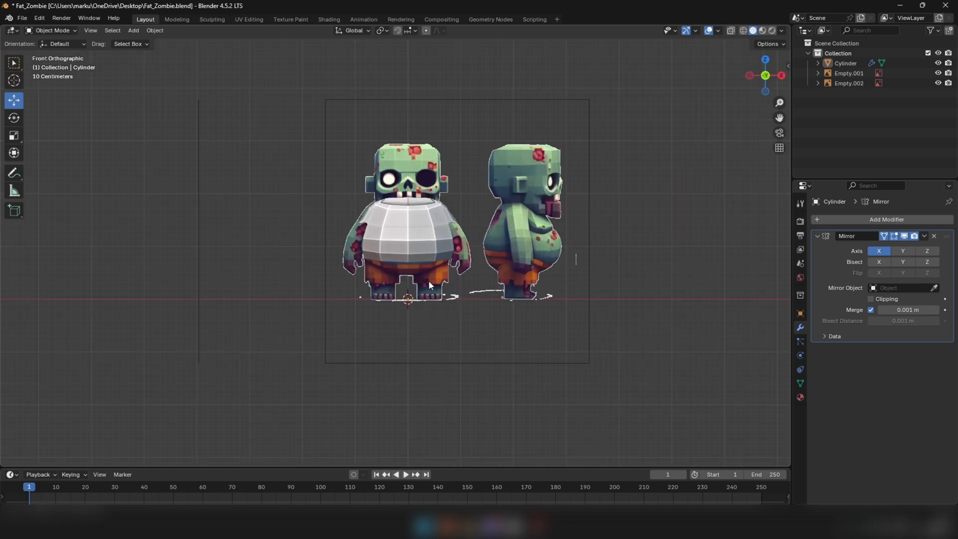
pyautogui.scroll(1, 429, 280)
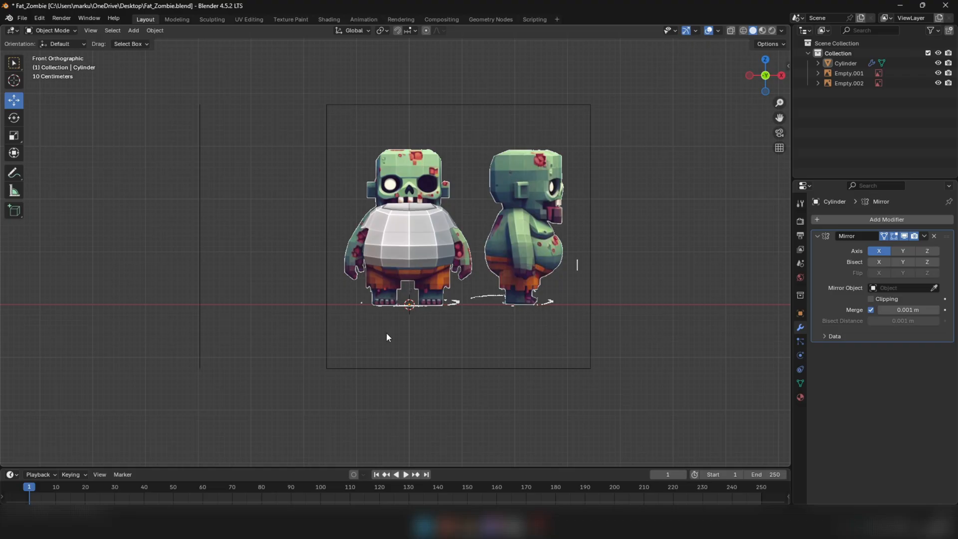
# Add a mesh cylinder at the world origin with 8 vertices for the leg
pyautogui.hotkey('shift', 'a')
pyautogui.moveTo(325, 310)
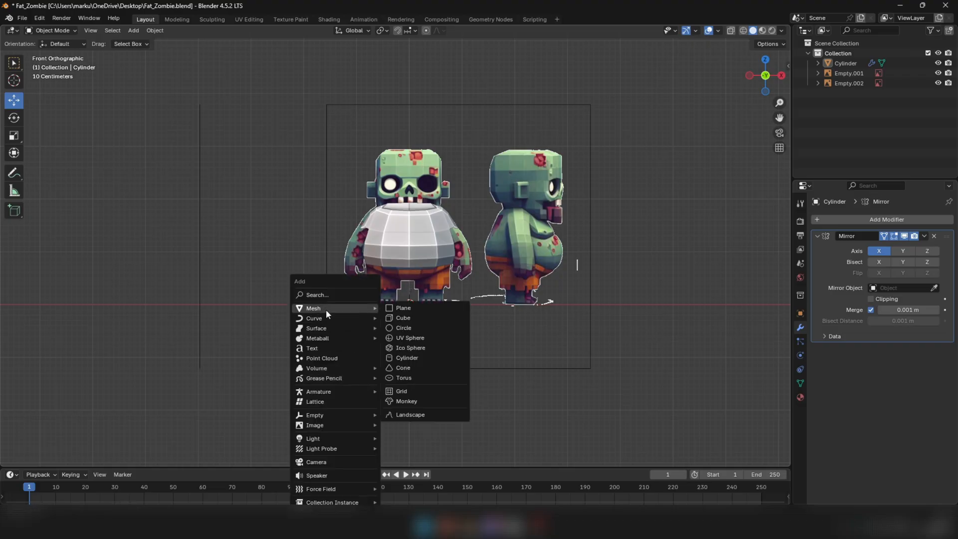
pyautogui.click(406, 358)
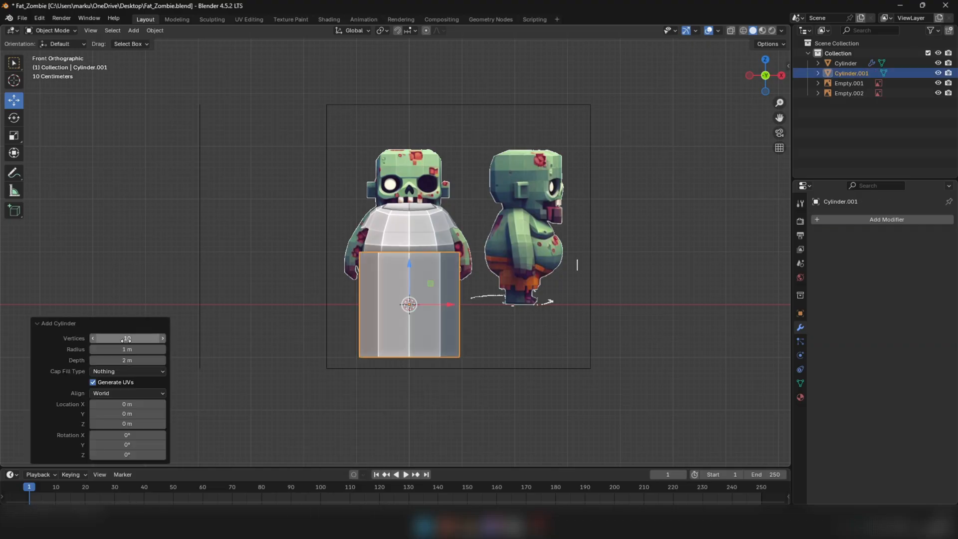
pyautogui.doubleClick(128, 338)
pyautogui.press('Return')
pyautogui.moveTo(394, 240); pyautogui.dragTo(489, 235, button='middle')
pyautogui.press('KP_1')
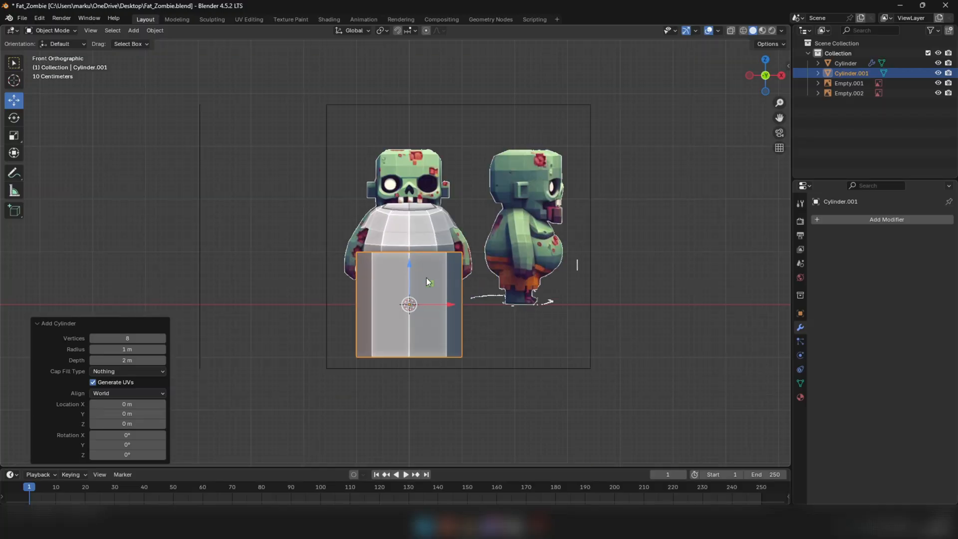
# Scale the cylinder by 0.216 in front wireframe view and place it over the character's left leg
pyautogui.scroll(2, 415, 285)
pyautogui.hotkey('alt', 'z')
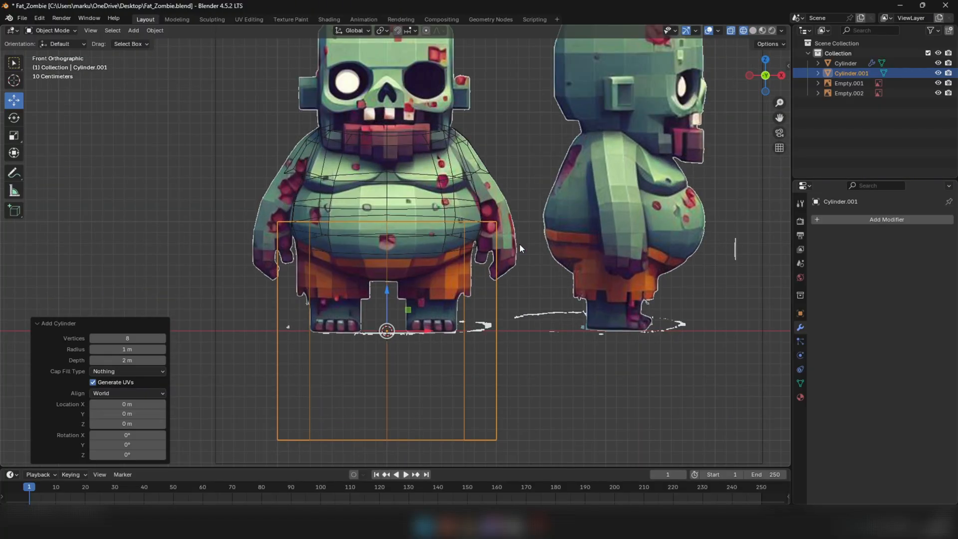
pyautogui.press('s')
pyautogui.click(409, 309)
pyautogui.scroll(2, 416, 307)
pyautogui.scroll(1, 395, 323)
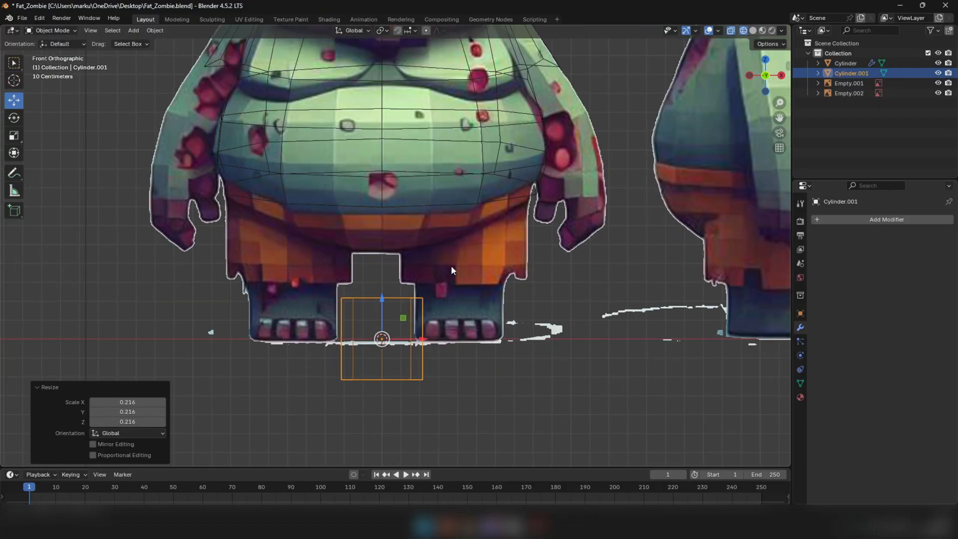
pyautogui.moveTo(407, 319); pyautogui.dragTo(486, 267)
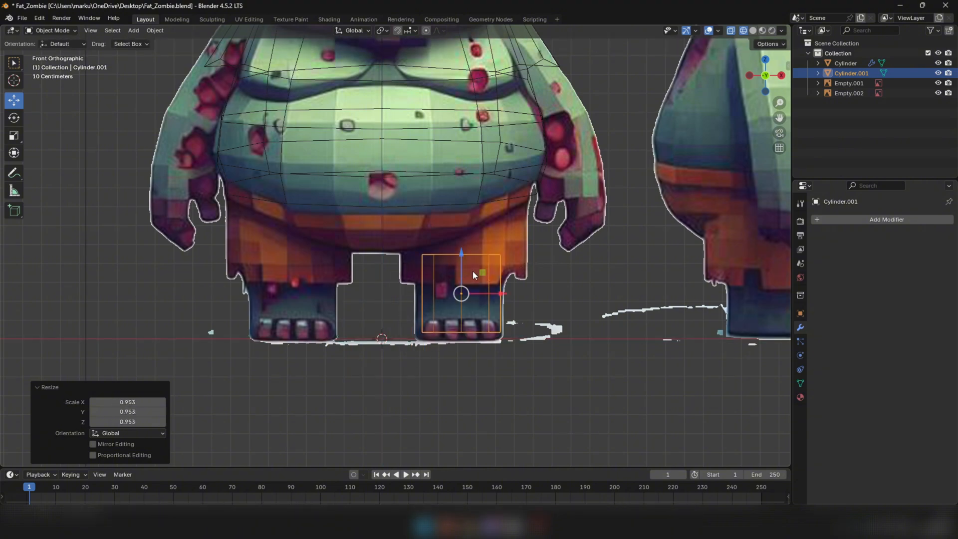
# Fine-tune the cylinder's size to the leg's width and raise it 0.029031 m in Z
pyautogui.press('s')
pyautogui.click(525, 258)
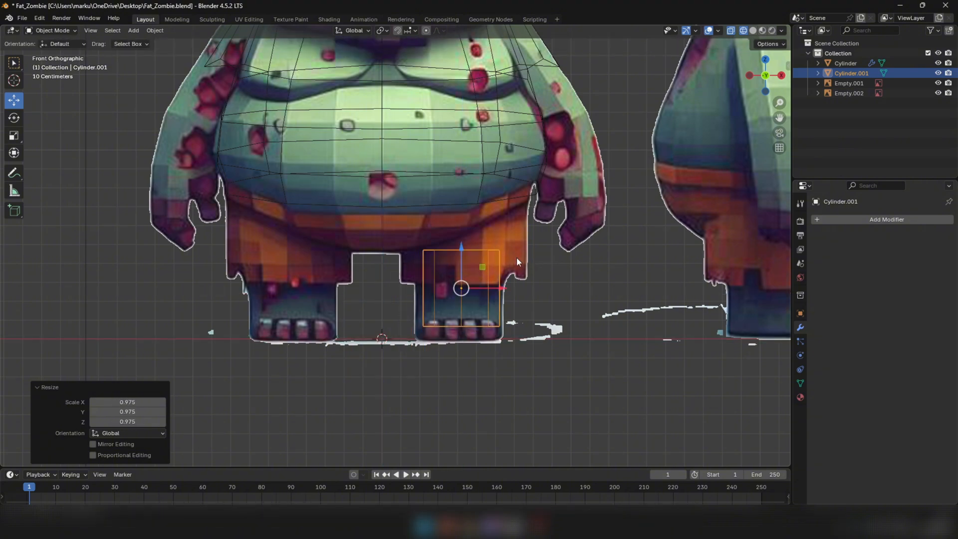
pyautogui.press('s')
pyautogui.click(568, 249)
pyautogui.moveTo(462, 248); pyautogui.dragTo(462, 237)
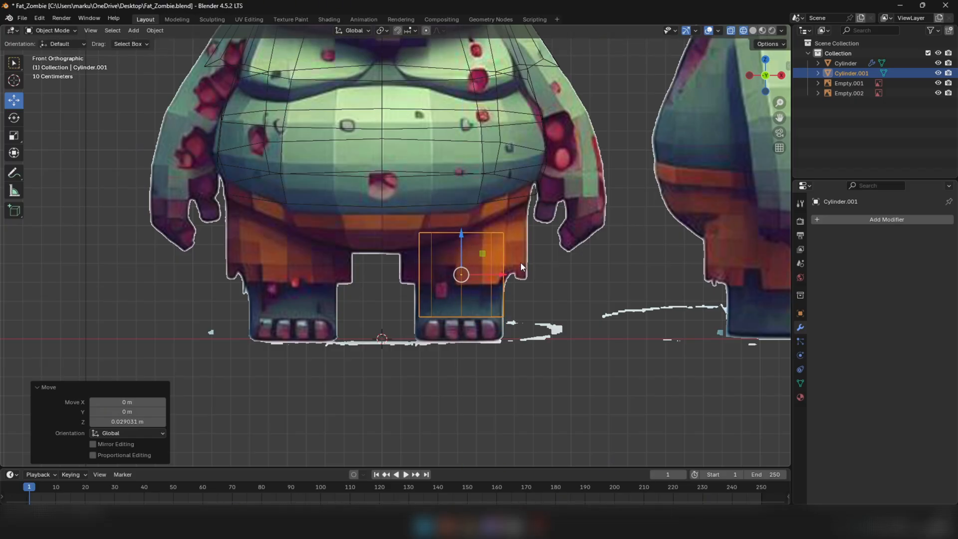
# Align the cylinder with the leg along Y in the right side view and raise it 0.008797 m in Z
pyautogui.scroll(-4, 461, 332)
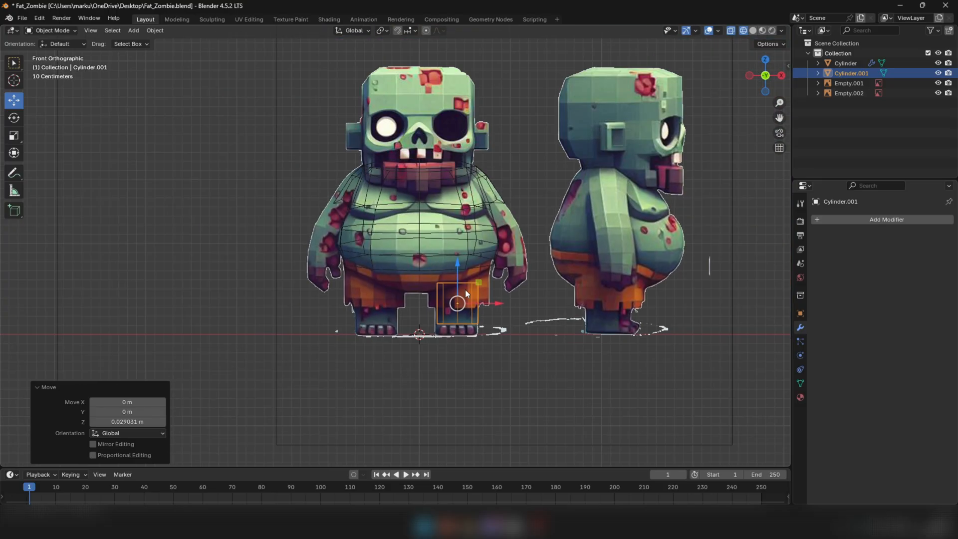
pyautogui.scroll(-5, 485, 244)
pyautogui.moveTo(522, 199); pyautogui.dragTo(408, 208, button='middle')
pyautogui.scroll(2, 435, 229)
pyautogui.scroll(6, 439, 235)
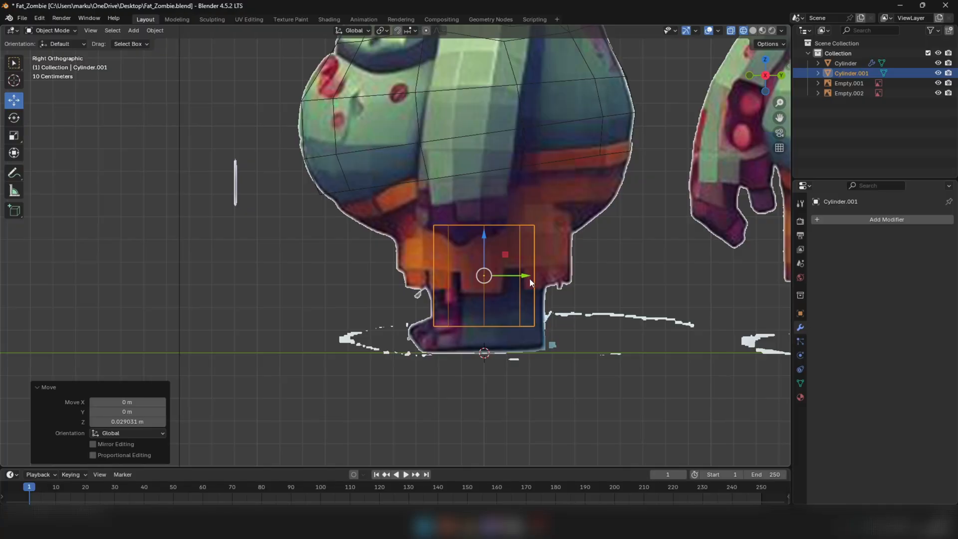
pyautogui.moveTo(530, 283); pyautogui.dragTo(536, 282)
pyautogui.moveTo(489, 255); pyautogui.dragTo(489, 254)
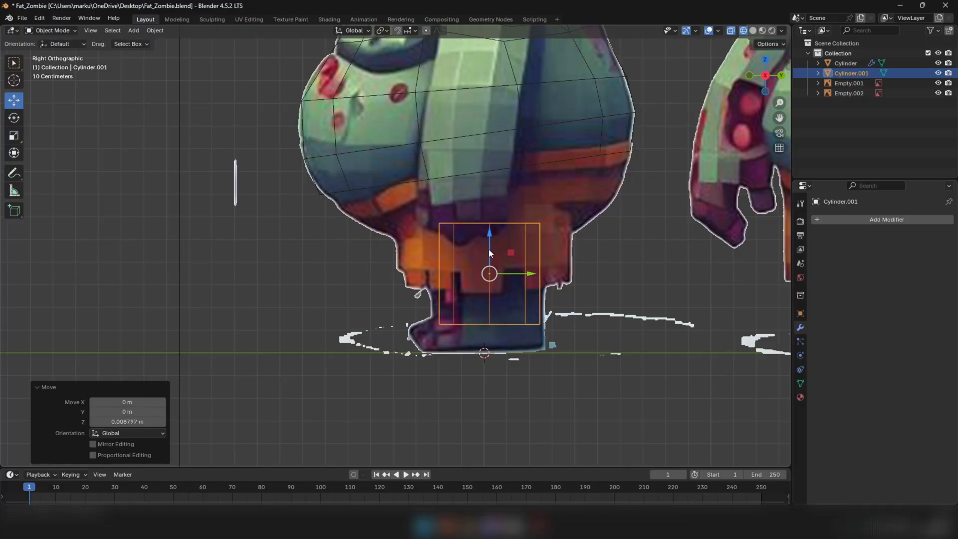
# Raise the leg cylinder's bottom and top vertex rings by 0.048385 m each in Z
pyautogui.press('Tab')
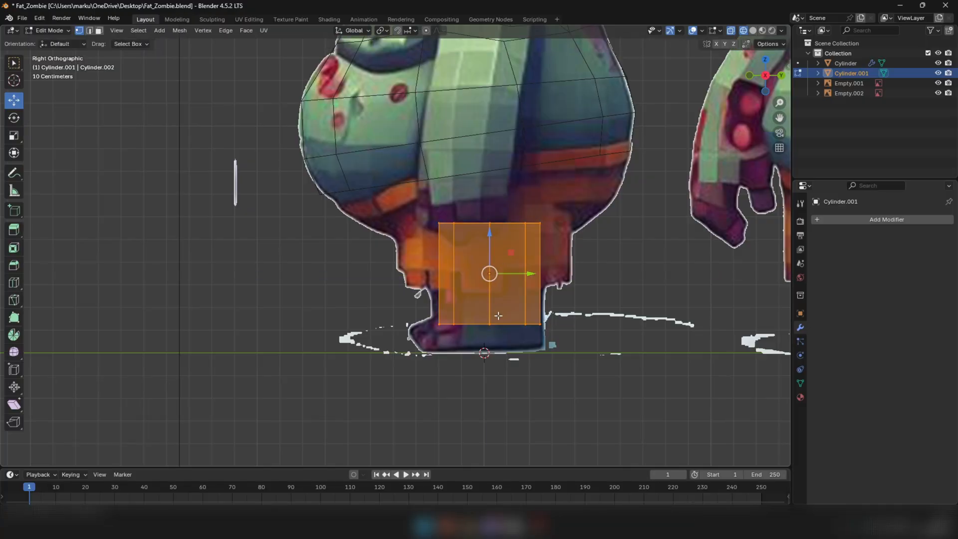
pyautogui.moveTo(397, 304); pyautogui.dragTo(571, 343)
pyautogui.moveTo(494, 295); pyautogui.dragTo(493, 284)
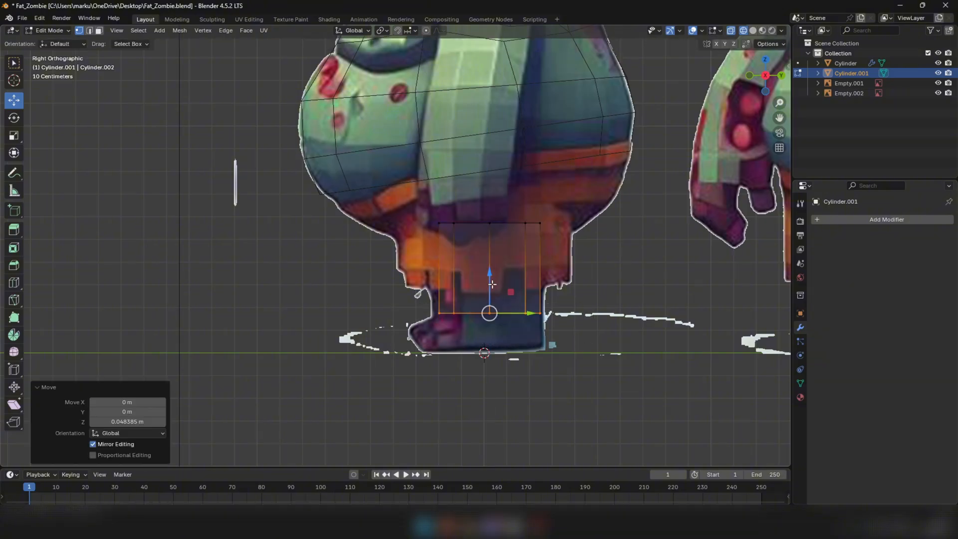
pyautogui.moveTo(417, 212); pyautogui.dragTo(555, 231)
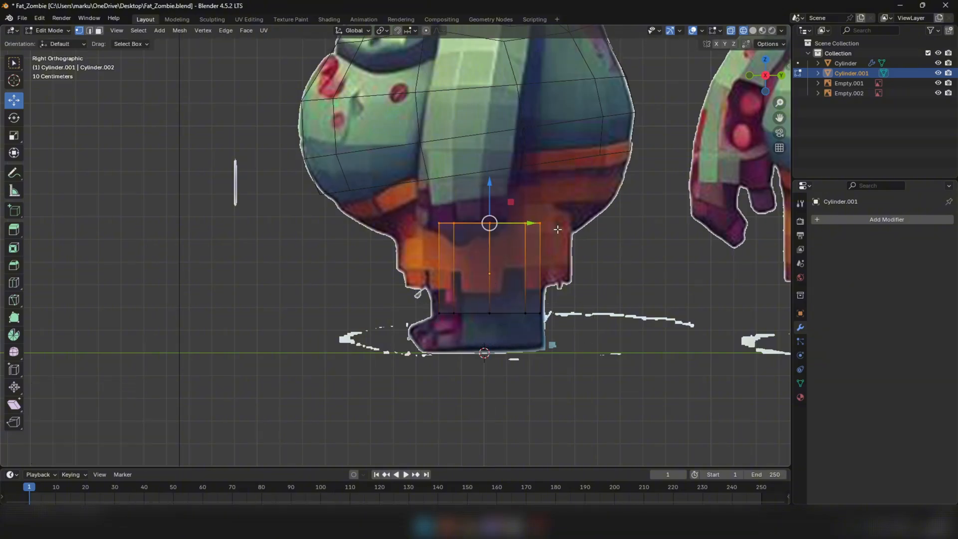
pyautogui.moveTo(490, 198); pyautogui.dragTo(490, 187)
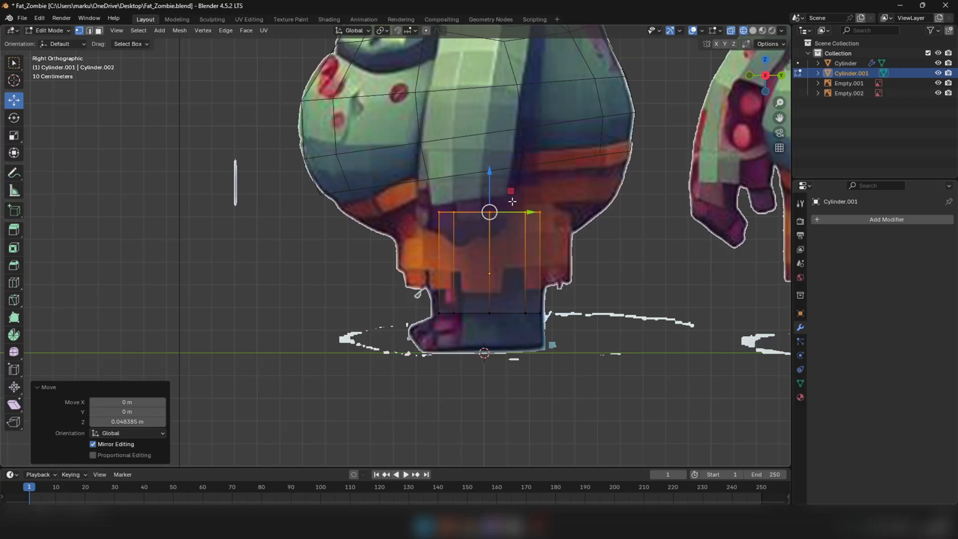
# Tilt the leg's top vertex ring to follow the belly's slope in side view, scaling it by 1.158 and 1.033
pyautogui.press('r')
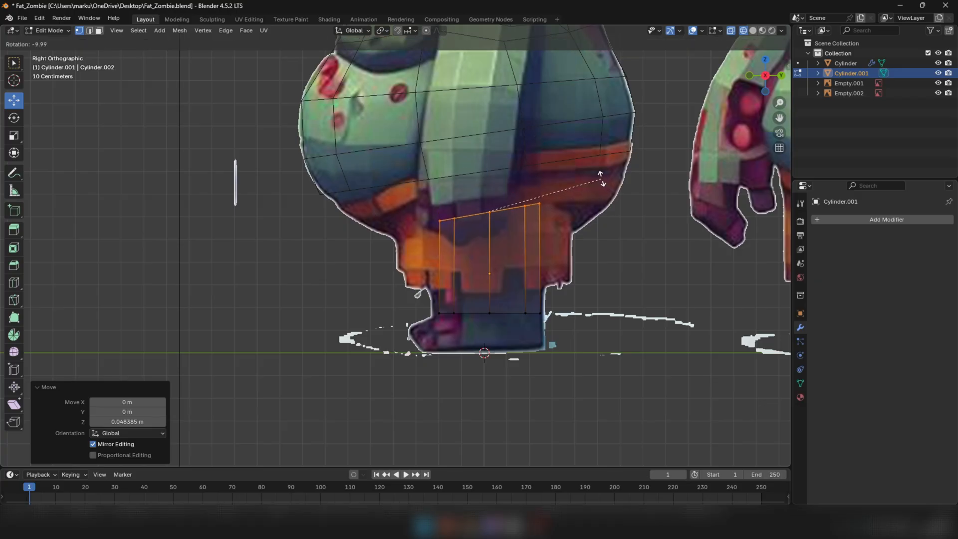
pyautogui.click(598, 177)
pyautogui.press('s')
pyautogui.click(445, 248)
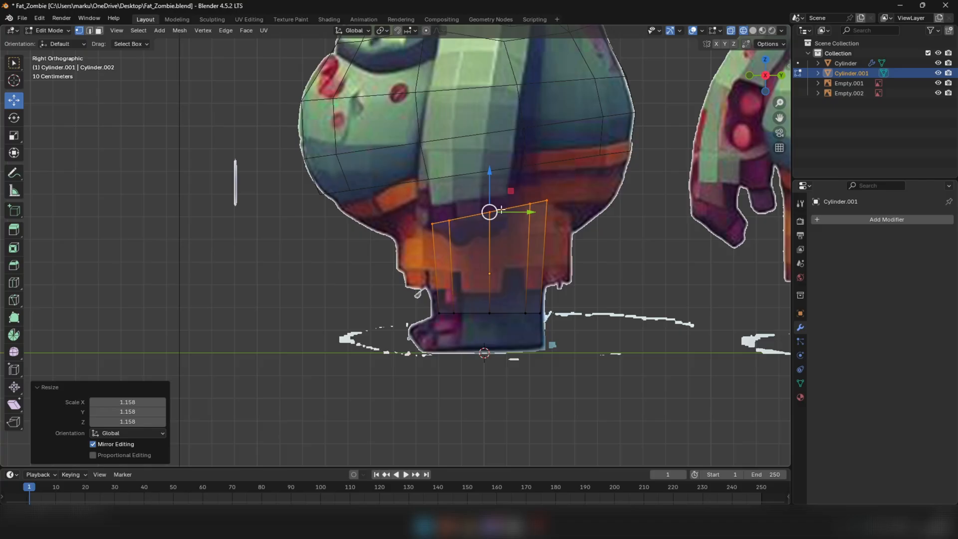
pyautogui.press('r')
pyautogui.click(560, 172)
pyautogui.press('s')
pyautogui.click(571, 170)
# Rotate the leg's top ring -17.4° in front view, lower it 0.012829 m, and shift it 0.007331 m in X and 0.003666 m in Z
pyautogui.scroll(-8, 571, 170)
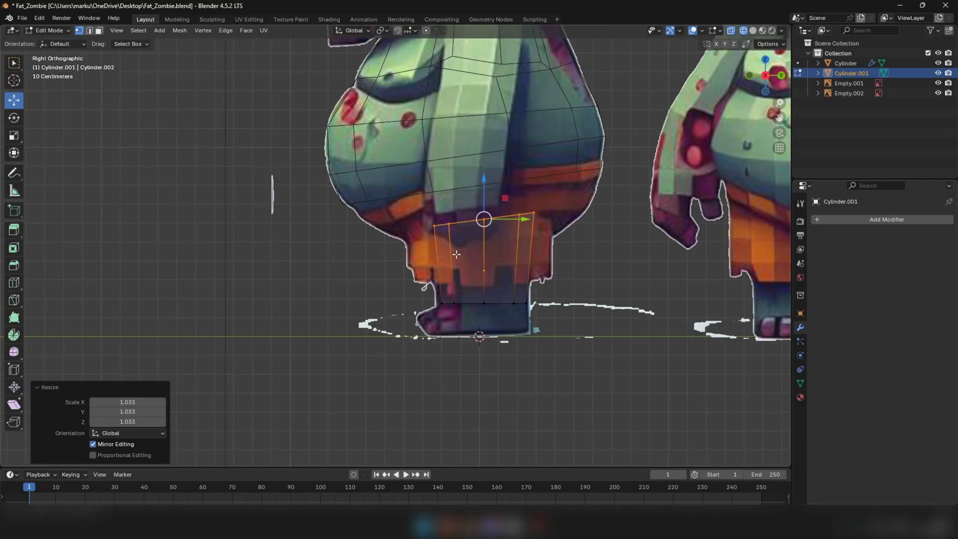
pyautogui.moveTo(571, 171); pyautogui.dragTo(579, 246, button='middle')
pyautogui.press('KP_1')
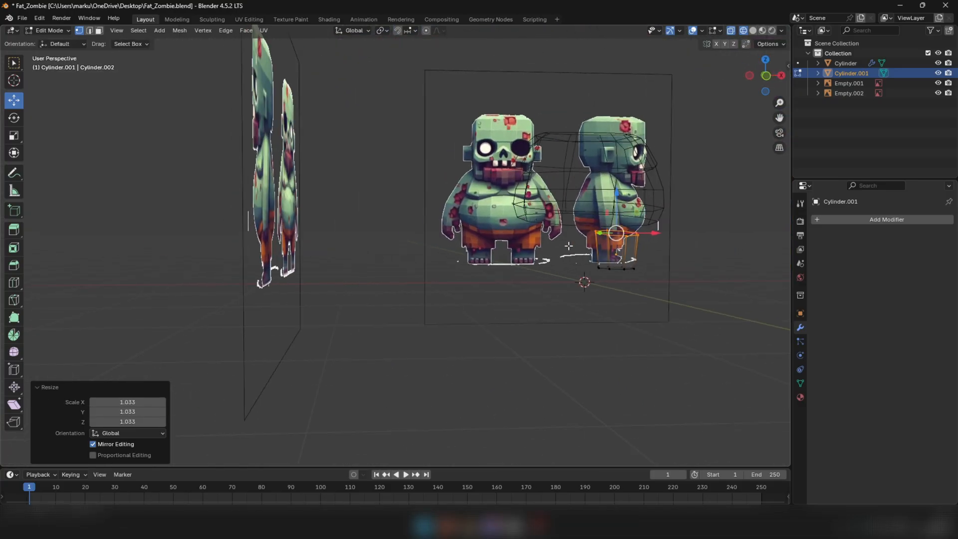
pyautogui.scroll(8, 579, 247)
pyautogui.press('r')
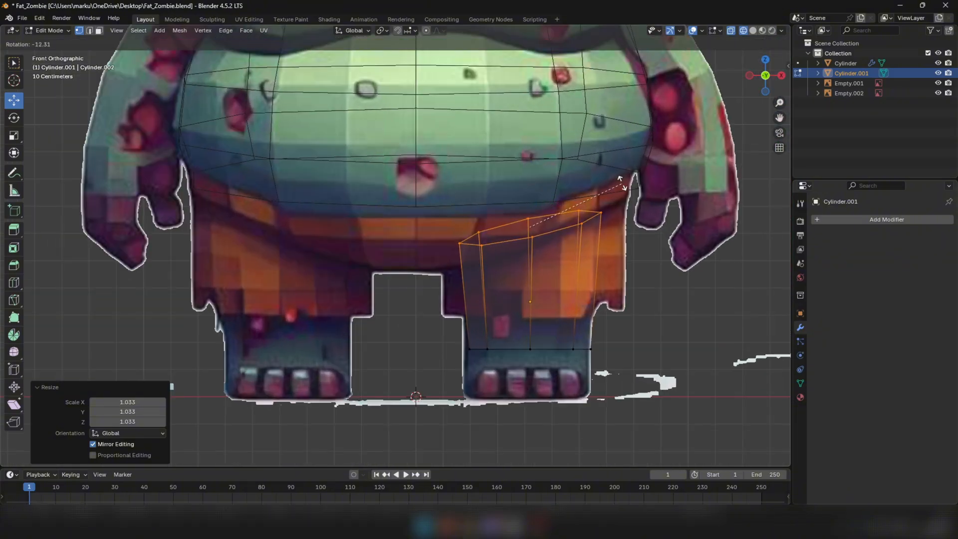
pyautogui.click(602, 205)
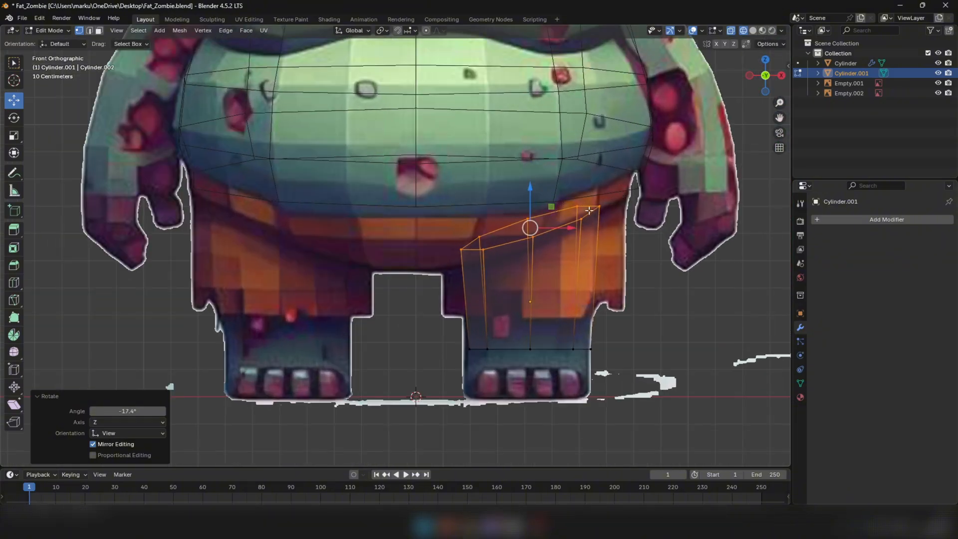
pyautogui.moveTo(530, 200); pyautogui.dragTo(531, 205)
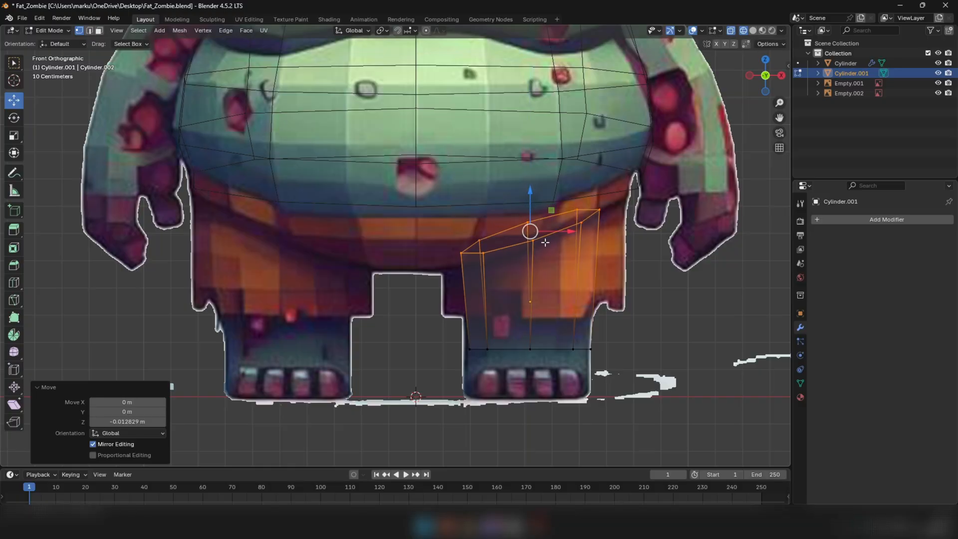
pyautogui.moveTo(565, 235); pyautogui.dragTo(537, 235)
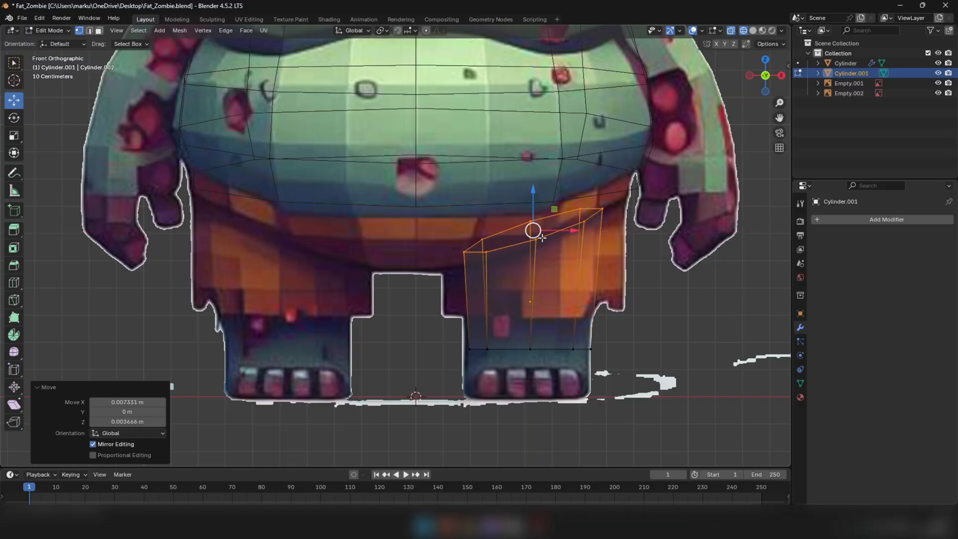
# In the right side view, extrude the leg's bottom edge loop -0.16363 m along Z, down to the sole
pyautogui.scroll(-3, 544, 238)
pyautogui.hotkey('shift', 'z')
pyautogui.moveTo(559, 244)
pyautogui.mouseDown(button='middle')
pyautogui.moveTo(499, 268)
pyautogui.moveTo(535, 293)
pyautogui.moveTo(509, 272)
pyautogui.moveTo(535, 267)
pyautogui.moveTo(541, 300)
pyautogui.mouseUp(button='middle')
pyautogui.press('KP_3')
pyautogui.press('2')
pyautogui.keyDown('alt'); pyautogui.click(534, 241); pyautogui.keyUp('alt')
pyautogui.press('KP_3')
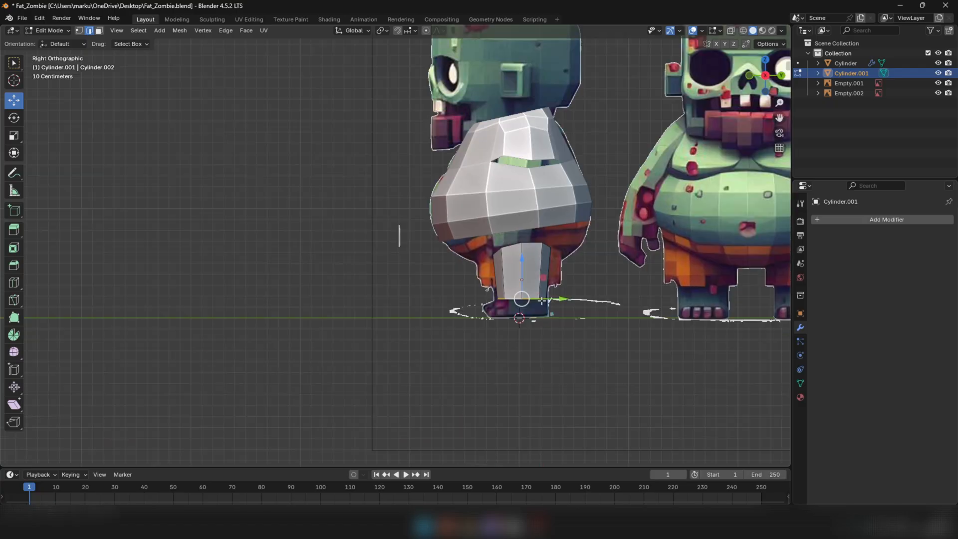
pyautogui.scroll(3, 542, 301)
pyautogui.press('g')
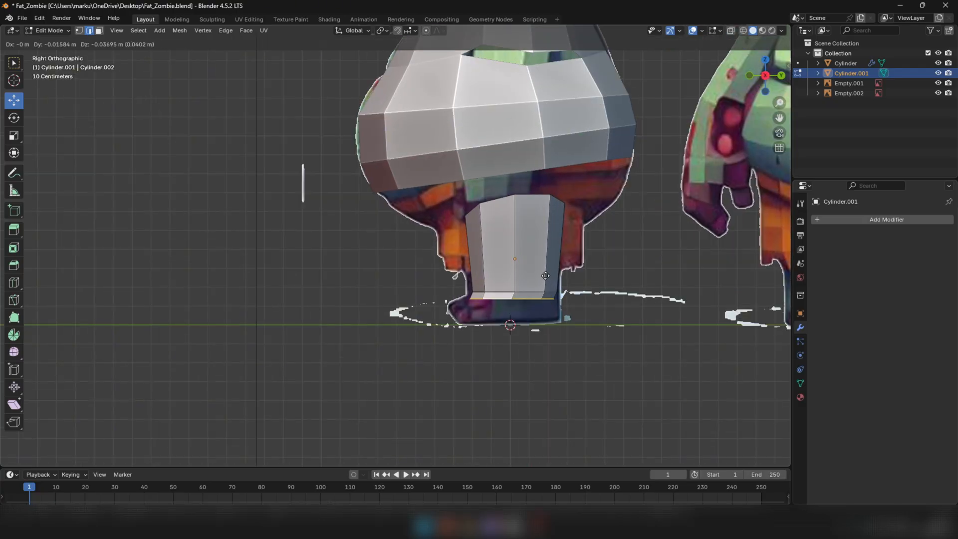
pyautogui.press('z')
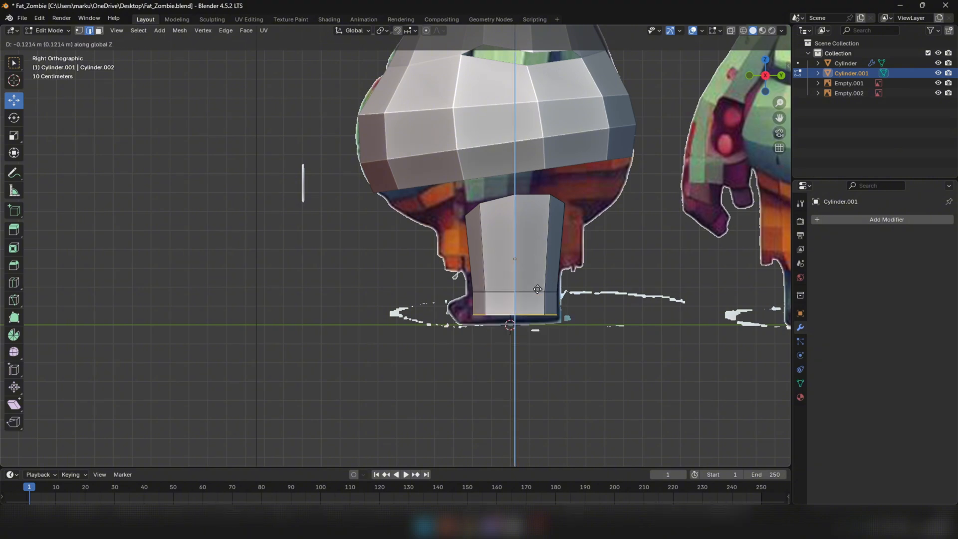
pyautogui.click(517, 304)
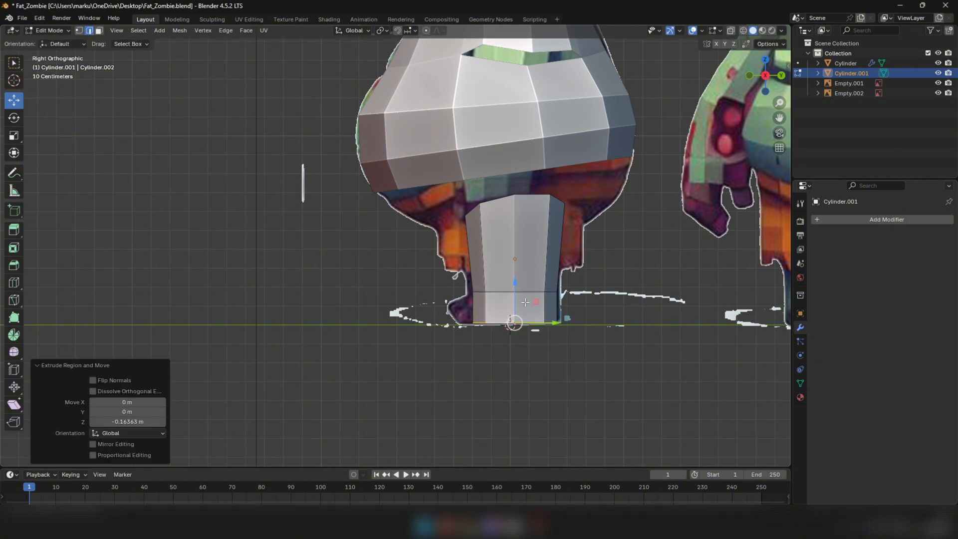
# Move the rear vertices of the leg's bottom ring 0.015273 m in Y to match the heel in the reference
pyautogui.press('1')
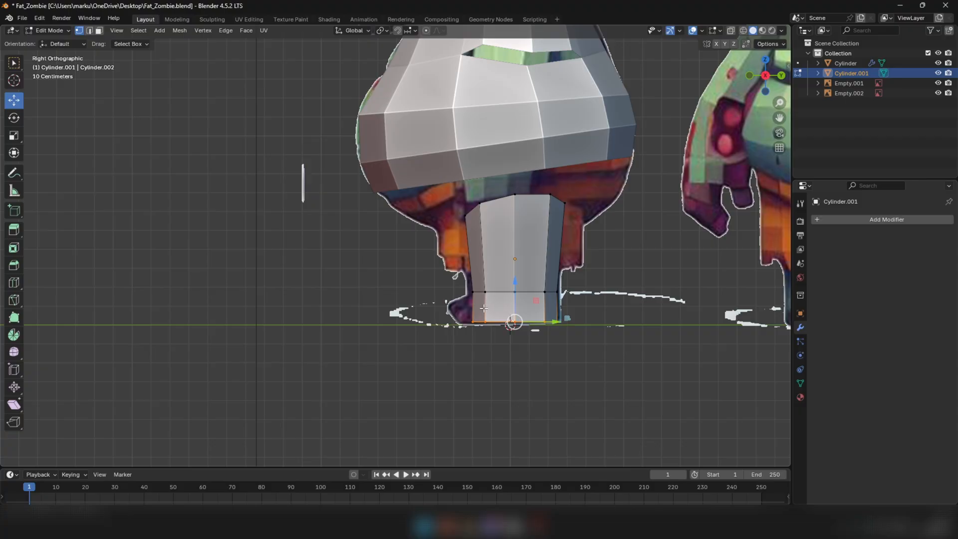
pyautogui.hotkey('alt', 'z')
pyautogui.scroll(3, 565, 319)
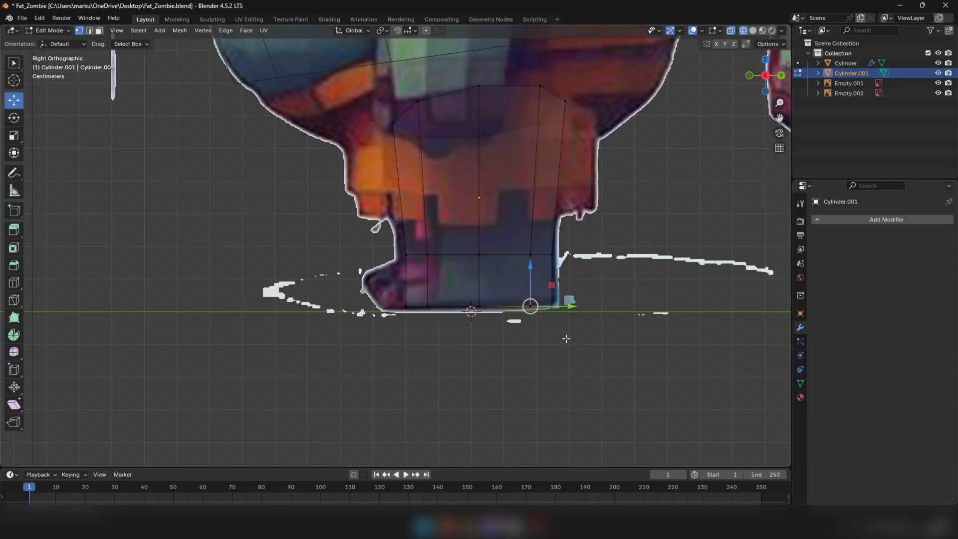
pyautogui.click(544, 306)
pyautogui.press('g')
pyautogui.click(580, 307)
pyautogui.hotkey('alt', 'z')
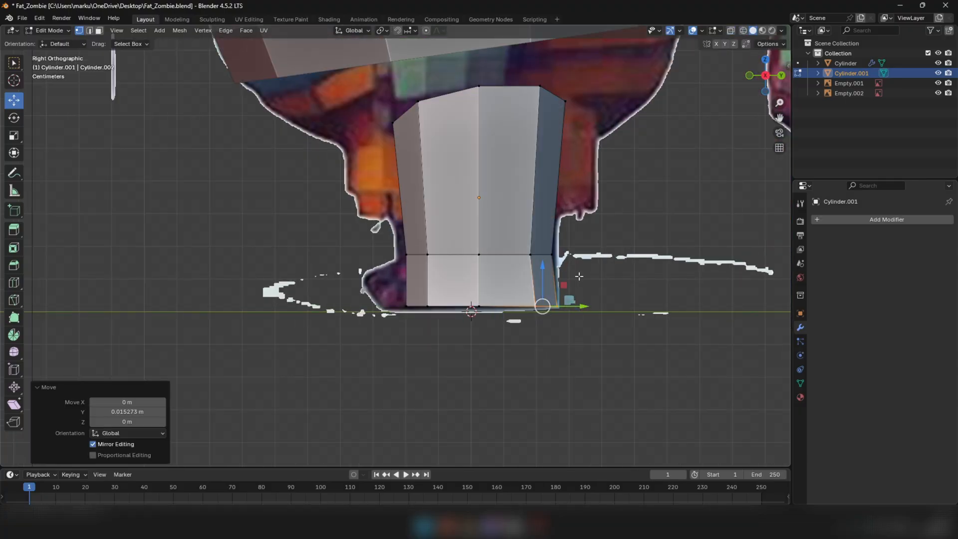
pyautogui.scroll(-2, 561, 199)
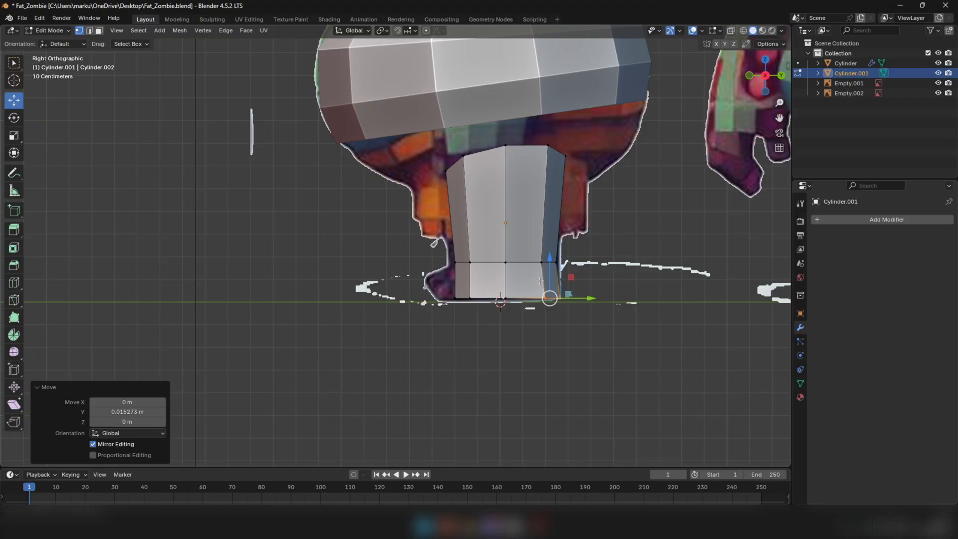
# Pull the bottom ring's front vertices forward and shift the ankle ring's front vertices -0.015273 m in Y and 0.009164 m in Z
pyautogui.hotkey('alt', 'z')
pyautogui.scroll(2, 488, 302)
pyautogui.click(465, 297)
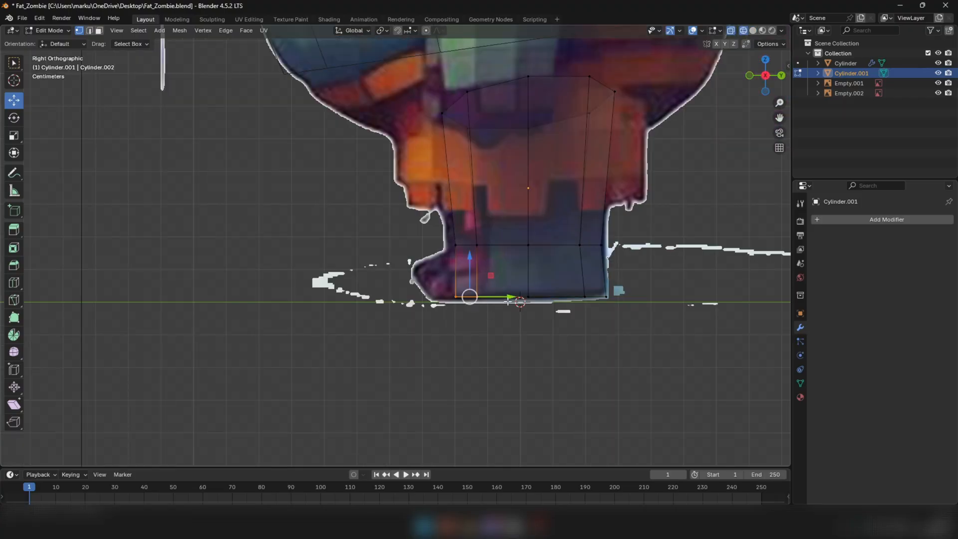
pyautogui.press('g')
pyautogui.click(460, 294)
pyautogui.click(466, 242)
pyautogui.press('g')
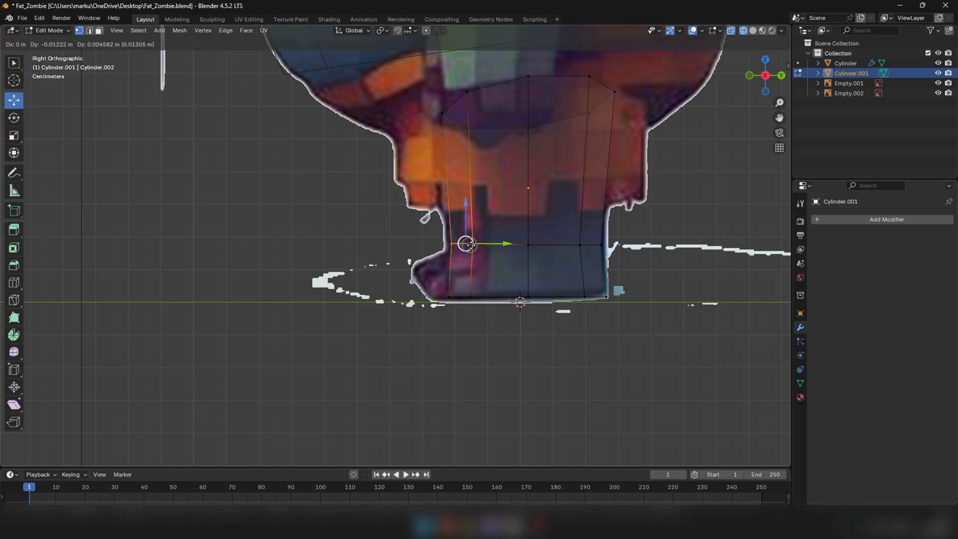
pyautogui.click(468, 243)
pyautogui.hotkey('alt', 'z')
# Select the lower front faces of the leg and extrude them -0.17155 m along Y to form the foot
pyautogui.moveTo(468, 243); pyautogui.dragTo(574, 295, button='middle')
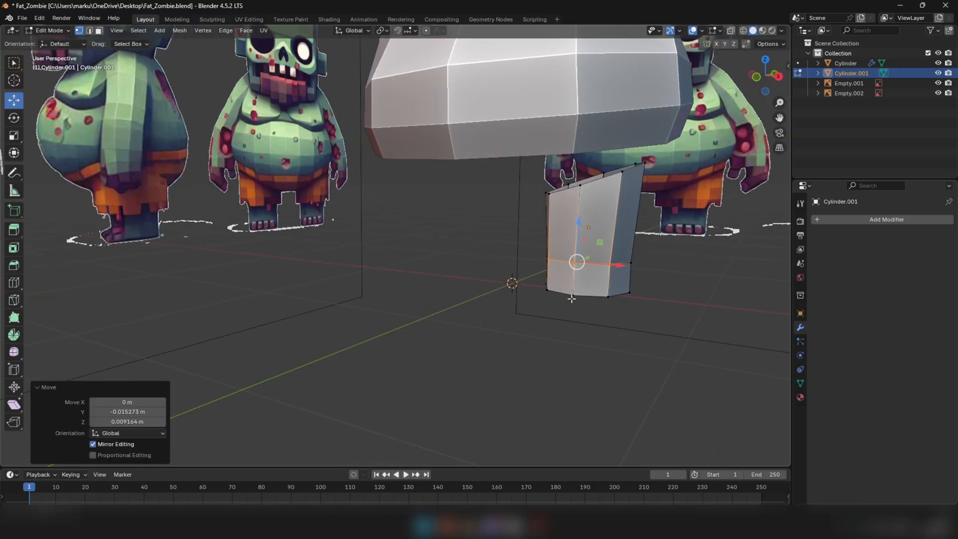
pyautogui.scroll(2, 603, 292)
pyautogui.press('KP_1')
pyautogui.press('z')
pyautogui.press('z')
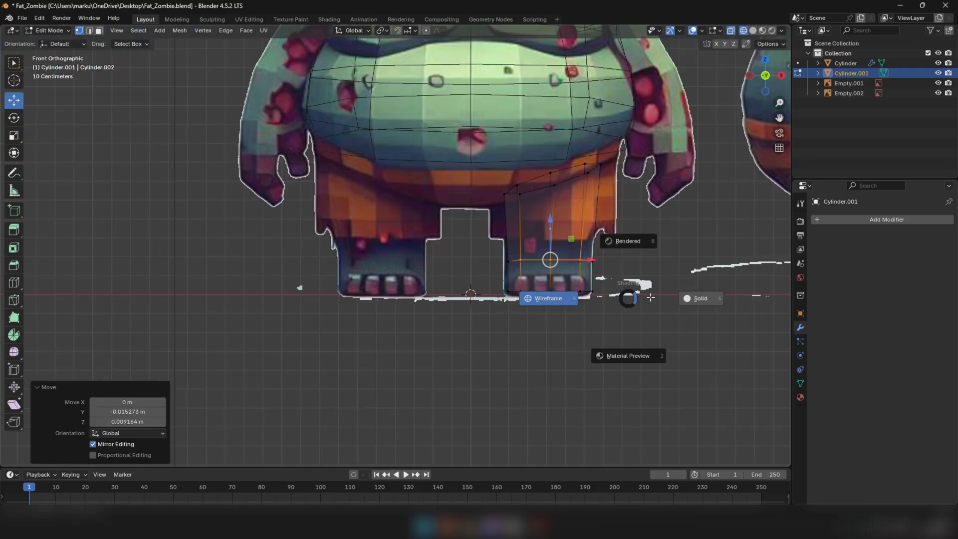
pyautogui.scroll(2, 517, 284)
pyautogui.press('3')
pyautogui.click(512, 285)
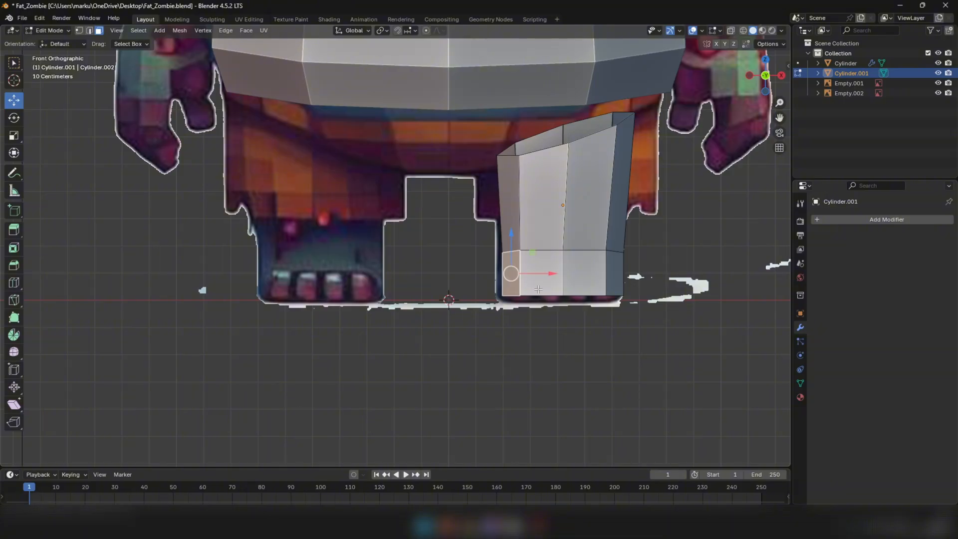
pyautogui.keyDown('shift'); pyautogui.click(542, 289); pyautogui.keyUp('shift')
pyautogui.keyDown('shift'); pyautogui.click(588, 283); pyautogui.keyUp('shift')
pyautogui.keyDown('shift'); pyautogui.click(613, 284); pyautogui.keyUp('shift')
pyautogui.scroll(-3, 589, 293)
pyautogui.moveTo(594, 295); pyautogui.dragTo(519, 270, button='middle')
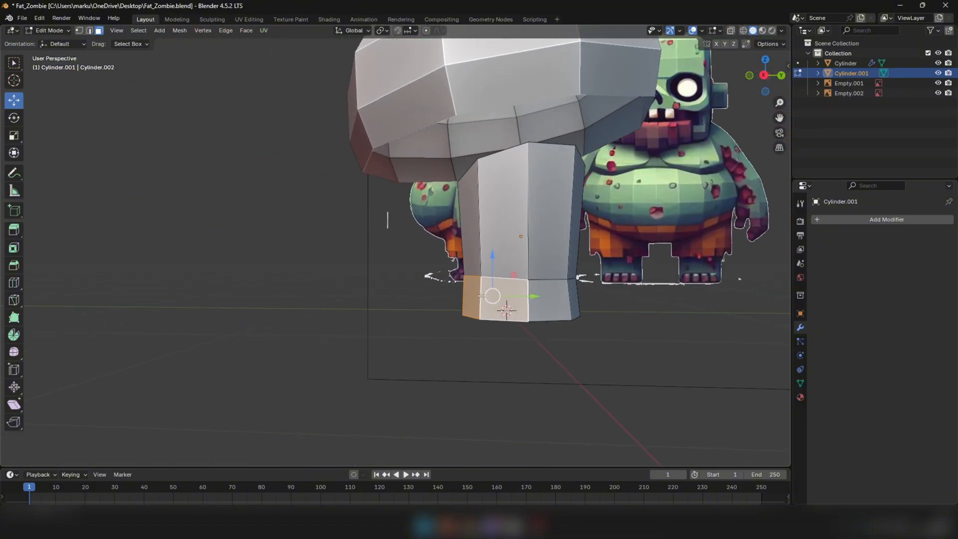
pyautogui.press('KP_3')
pyautogui.scroll(2, 519, 264)
pyautogui.press('e')
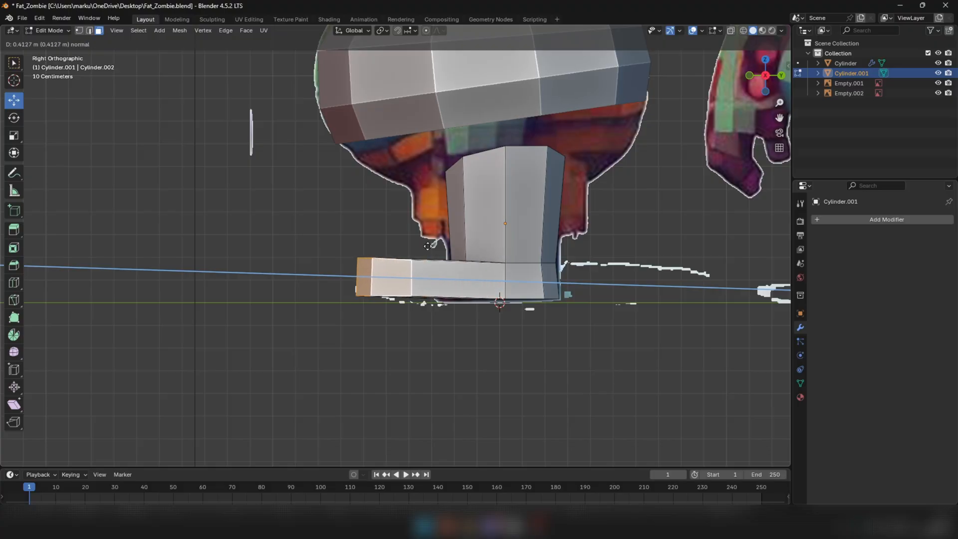
pyautogui.press('y')
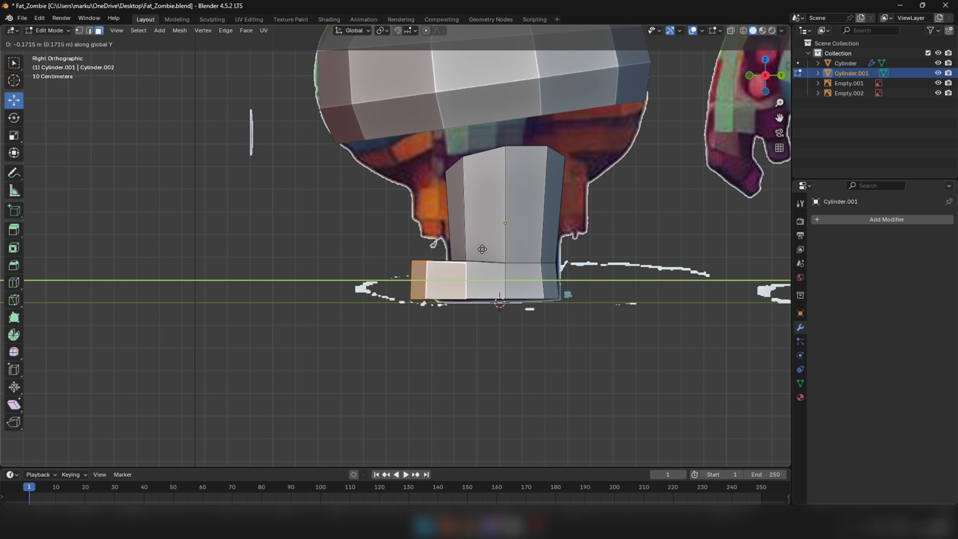
pyautogui.click(462, 260)
# Move the foot's front bottom vertices 0.035001 m in Y so the toe front slopes like the reference
pyautogui.hotkey('alt', 'z')
pyautogui.press('z')
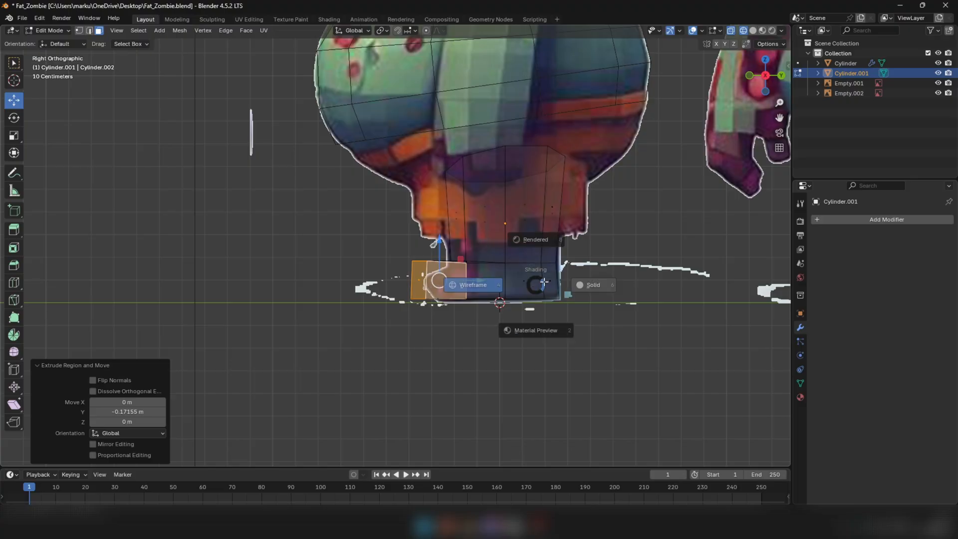
pyautogui.click(593, 284)
pyautogui.moveTo(439, 272)
pyautogui.mouseDown(button='middle')
pyautogui.moveTo(464, 286)
pyautogui.moveTo(474, 280)
pyautogui.mouseUp(button='middle')
pyautogui.press('KP_3')
pyautogui.hotkey('alt', 'z')
pyautogui.scroll(5, 420, 269)
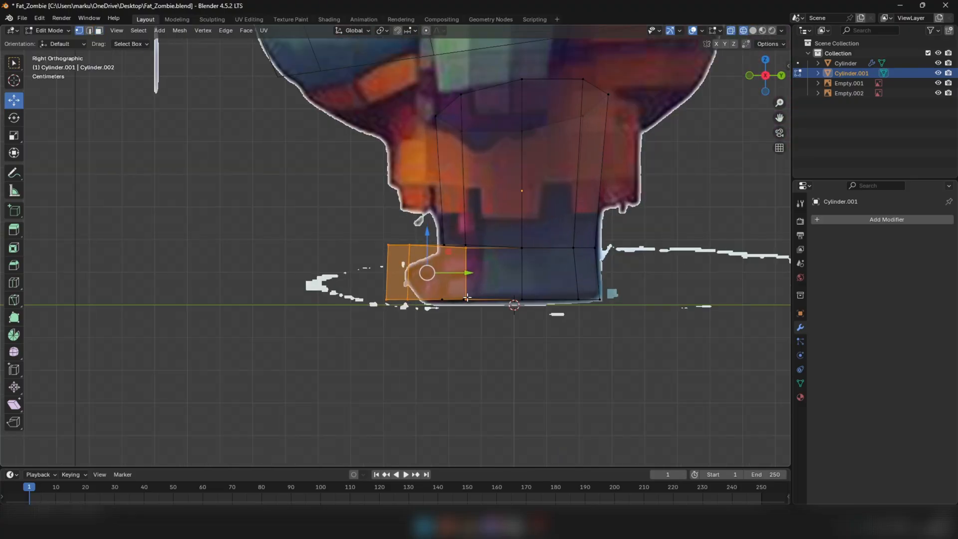
pyautogui.press('1')
pyautogui.moveTo(321, 281)
pyautogui.mouseDown()
pyautogui.moveTo(487, 316)
pyautogui.moveTo(481, 301)
pyautogui.moveTo(494, 305)
pyautogui.mouseUp()
pyautogui.press('z')
pyautogui.click(552, 305)
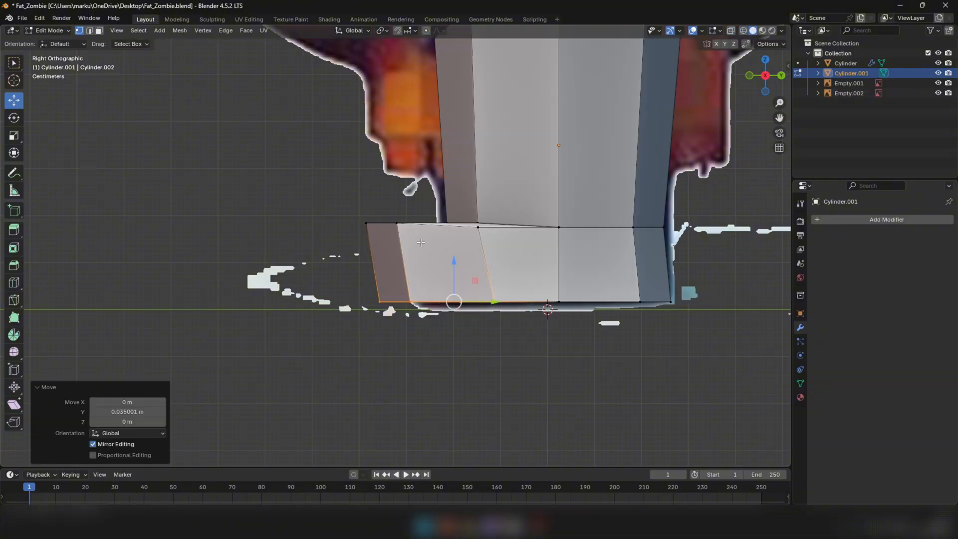
# Raise the edge where the foot's top meets the front of the ankle 0.051073 m in Z
pyautogui.moveTo(476, 254); pyautogui.dragTo(497, 268, button='middle')
pyautogui.scroll(-4, 496, 268)
pyautogui.press('2')
pyautogui.keyDown('alt'); pyautogui.click(666, 327); pyautogui.keyUp('alt')
pyautogui.moveTo(666, 326); pyautogui.dragTo(604, 300, button='middle')
pyautogui.scroll(-2, 599, 297)
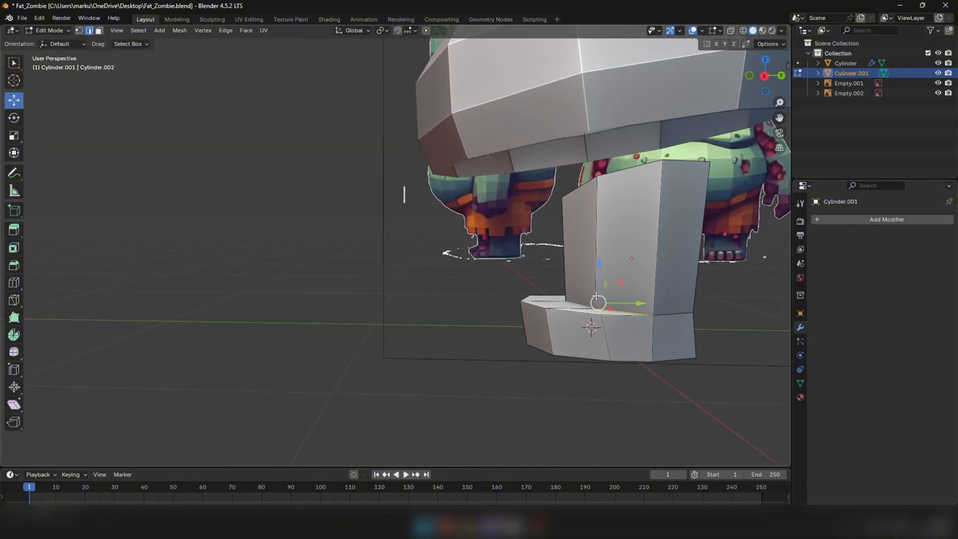
pyautogui.moveTo(602, 270); pyautogui.dragTo(603, 257)
# Raise the rear edge of the ankle ring 0.050166 m in Z
pyautogui.scroll(-3, 603, 257)
pyautogui.moveTo(603, 257); pyautogui.dragTo(489, 277, button='middle')
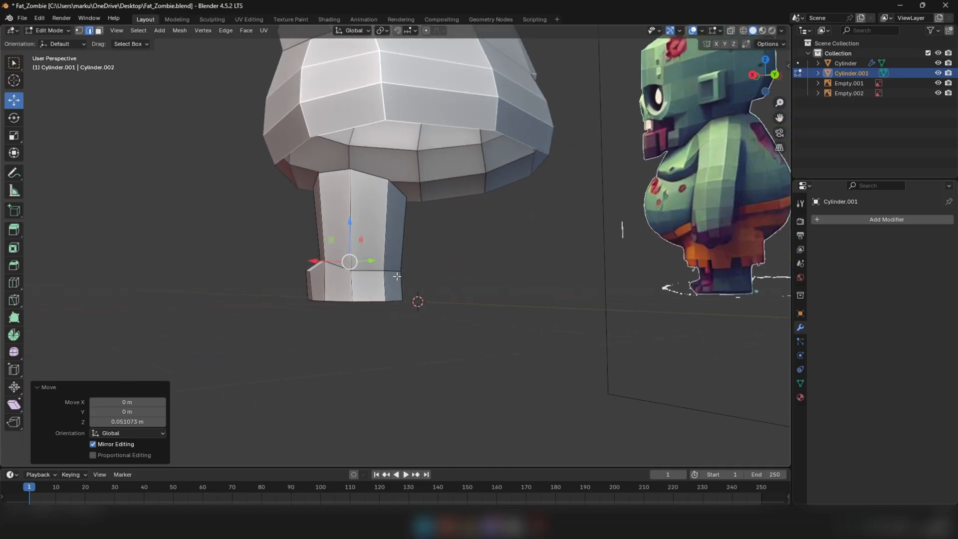
pyautogui.click(381, 273)
pyautogui.moveTo(389, 272); pyautogui.dragTo(496, 282, button='middle')
pyautogui.press('KP_3')
pyautogui.moveTo(585, 253); pyautogui.dragTo(585, 247)
pyautogui.scroll(2, 574, 292)
pyautogui.scroll(-2, 549, 281)
pyautogui.moveTo(549, 281)
pyautogui.mouseDown(button='middle')
pyautogui.moveTo(655, 297)
pyautogui.moveTo(652, 278)
pyautogui.moveTo(666, 291)
pyautogui.moveTo(558, 281)
pyautogui.mouseUp(button='middle')
pyautogui.scroll(3, 590, 284)
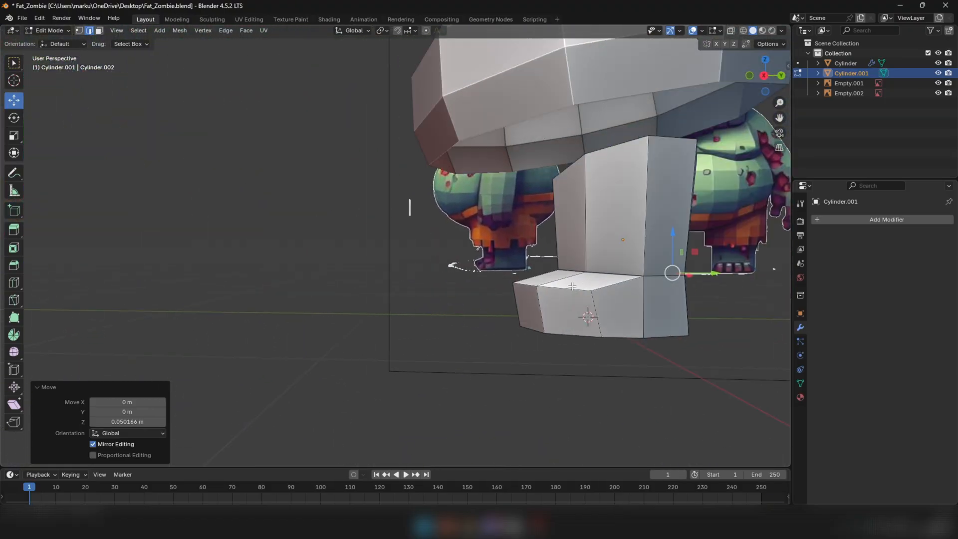
# Move an edge on the front of the foot's top by 0.000408 m in X, -0.001794 m in Y and -0.01103 m in Z
pyautogui.click(559, 281)
pyautogui.press('g')
pyautogui.click(493, 256)
pyautogui.moveTo(502, 261); pyautogui.dragTo(546, 268, button='middle')
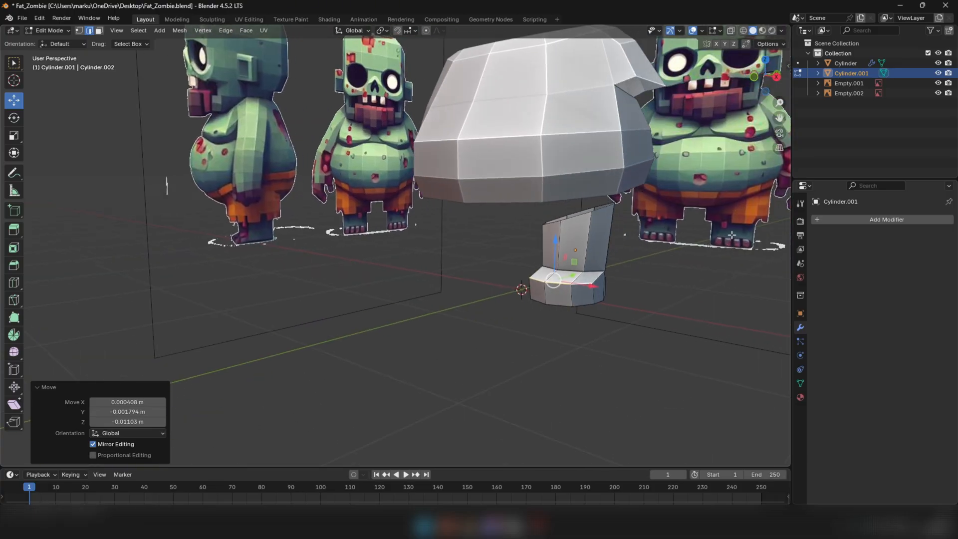
# Select the underside faces along the front extension of the foot and delete them
pyautogui.moveTo(592, 294); pyautogui.dragTo(427, 141, button='middle')
pyautogui.press('3')
pyautogui.click(399, 64)
pyautogui.scroll(1, 400, 65)
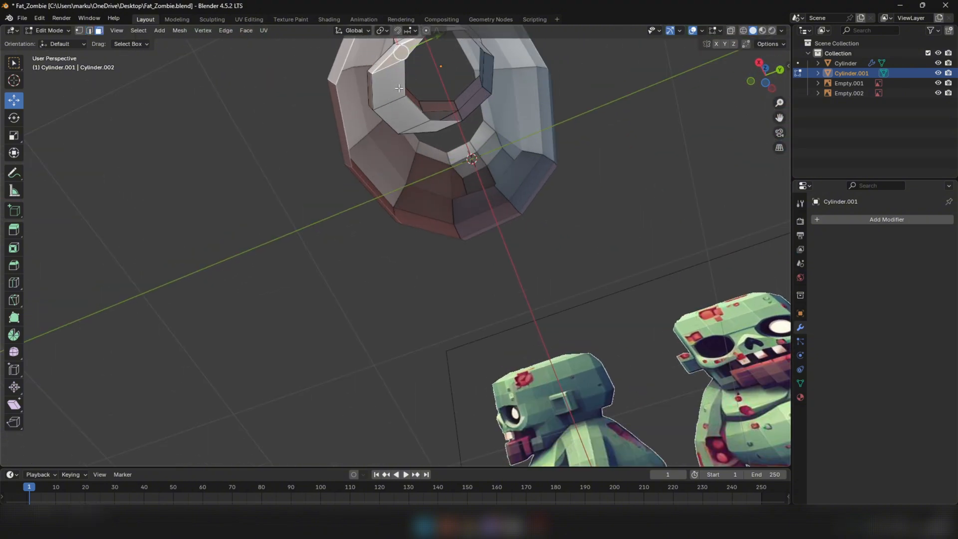
pyautogui.keyDown('ctrl'); pyautogui.click(390, 86); pyautogui.keyUp('ctrl')
pyautogui.keyDown('ctrl'); pyautogui.click(403, 114); pyautogui.keyUp('ctrl')
pyautogui.keyDown('ctrl'); pyautogui.click(429, 127); pyautogui.keyUp('ctrl')
pyautogui.scroll(1, 428, 127)
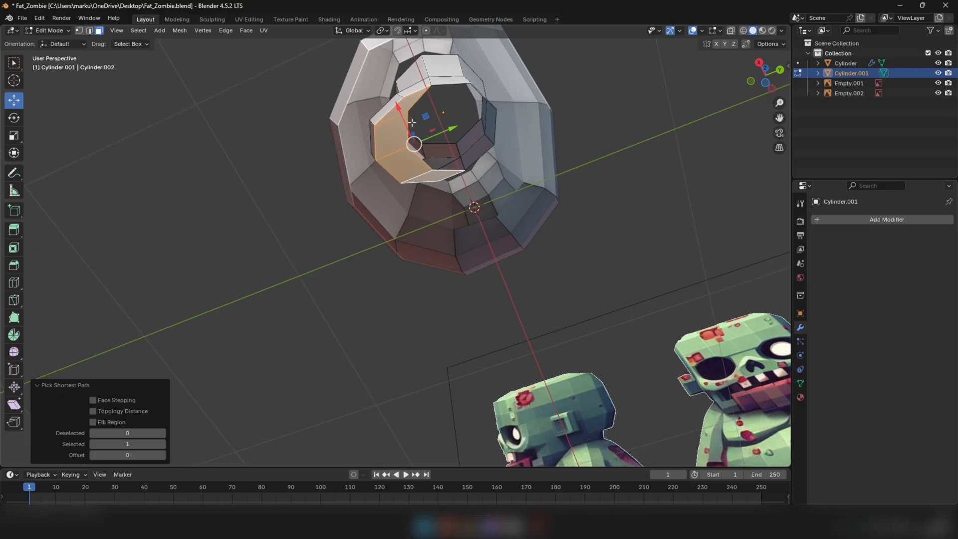
pyautogui.scroll(2, 421, 127)
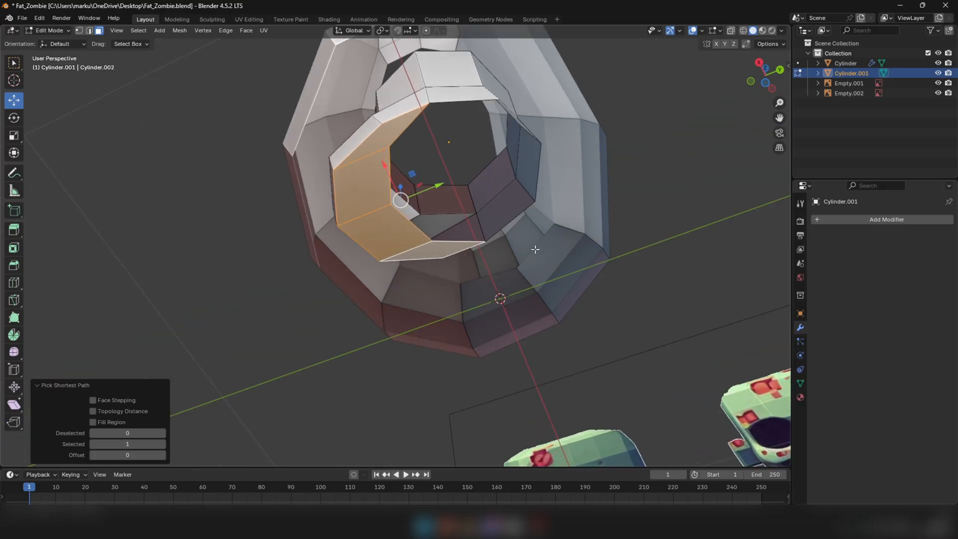
pyautogui.rightClick(535, 249)
pyautogui.click(499, 433)
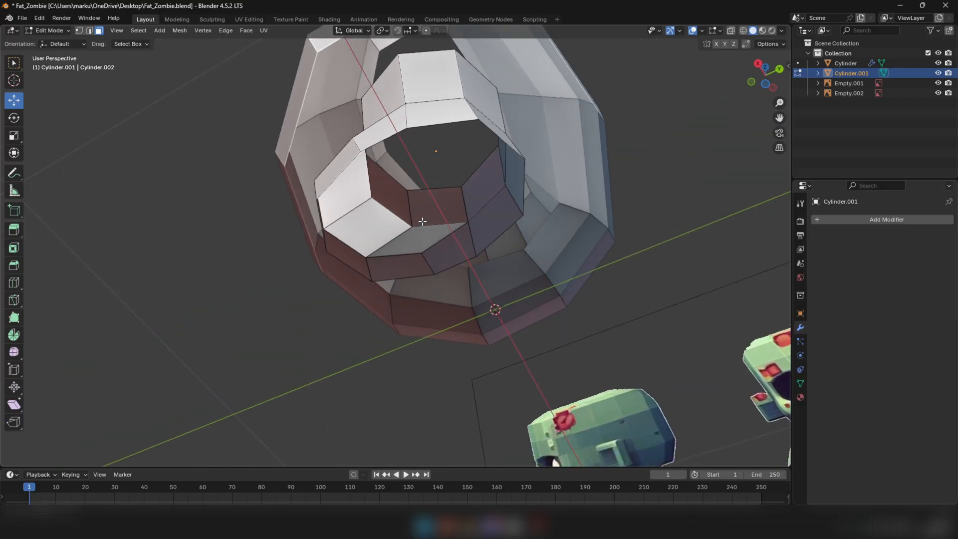
# Select the open boundary loop at the bottom of the foot and fill it with a single sole face
pyautogui.press('2')
pyautogui.moveTo(423, 221); pyautogui.dragTo(400, 195, button='middle')
pyautogui.keyDown('alt'); pyautogui.click(411, 137); pyautogui.keyUp('alt')
pyautogui.press('f')
pyautogui.press('1')
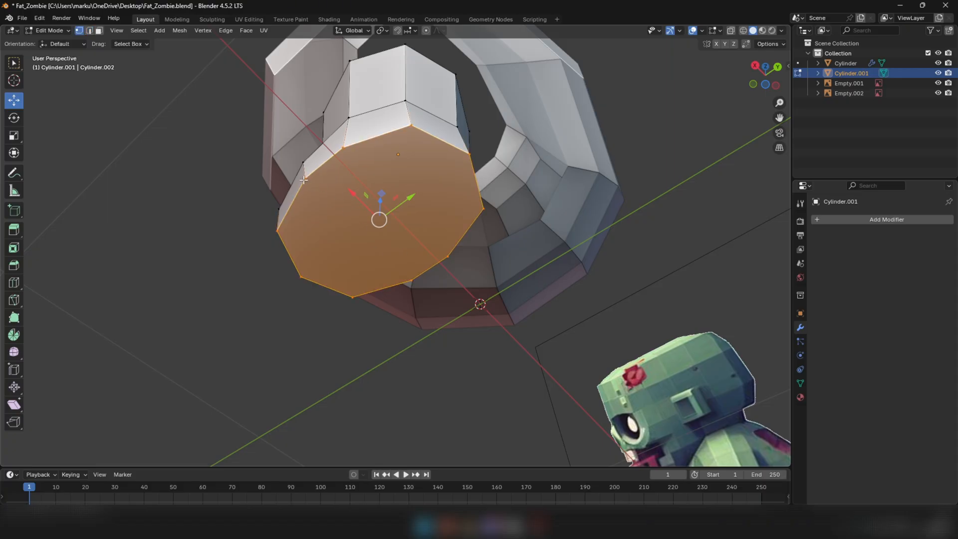
# Split the sole face with two edges joining opposite vertices across the foot
pyautogui.click(304, 179)
pyautogui.keyDown('shift'); pyautogui.click(411, 282); pyautogui.keyUp('shift')
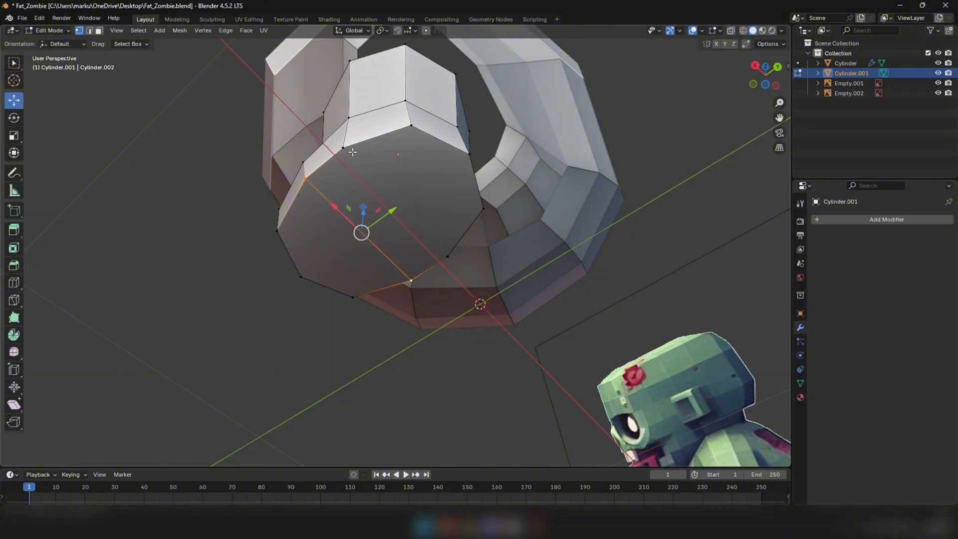
pyautogui.press('j')
pyautogui.keyDown('shift'); pyautogui.click(436, 250); pyautogui.keyUp('shift')
pyautogui.press('j')
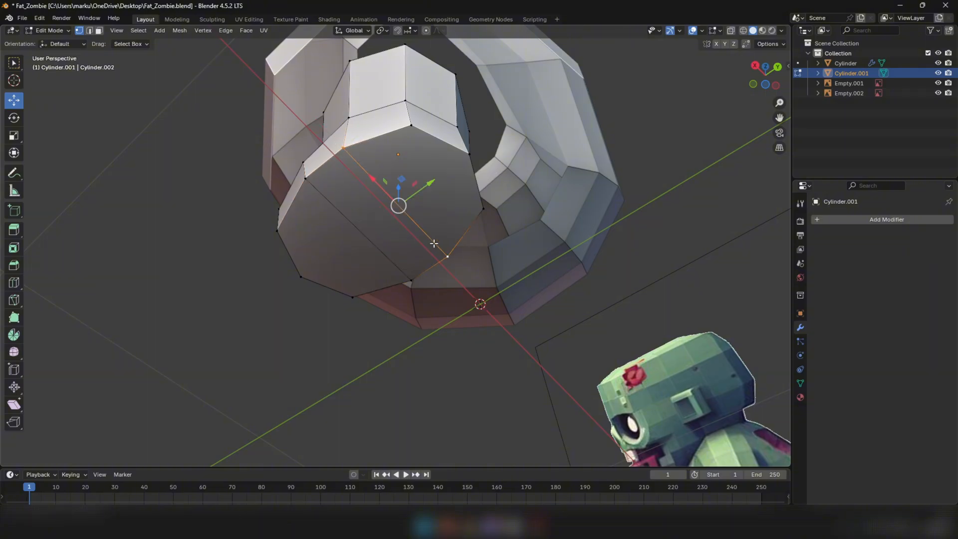
# Select opposite outline vertices on the heel section of the sole for another dividing edge
pyautogui.moveTo(417, 177); pyautogui.dragTo(409, 172, button='middle')
pyautogui.press('3')
pyautogui.click(402, 144)
pyautogui.press('1')
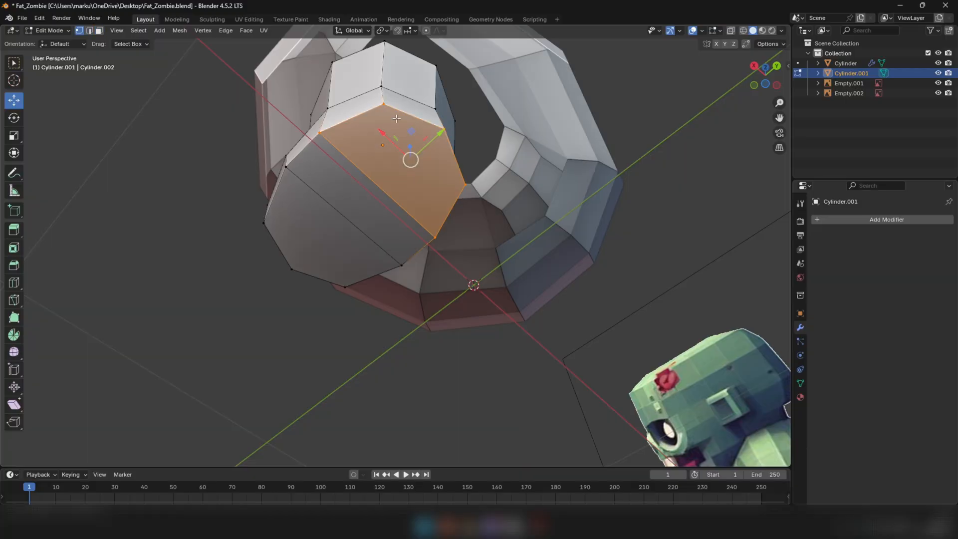
pyautogui.click(388, 107)
pyautogui.click(320, 132)
pyautogui.click(465, 184)
pyautogui.click(443, 129)
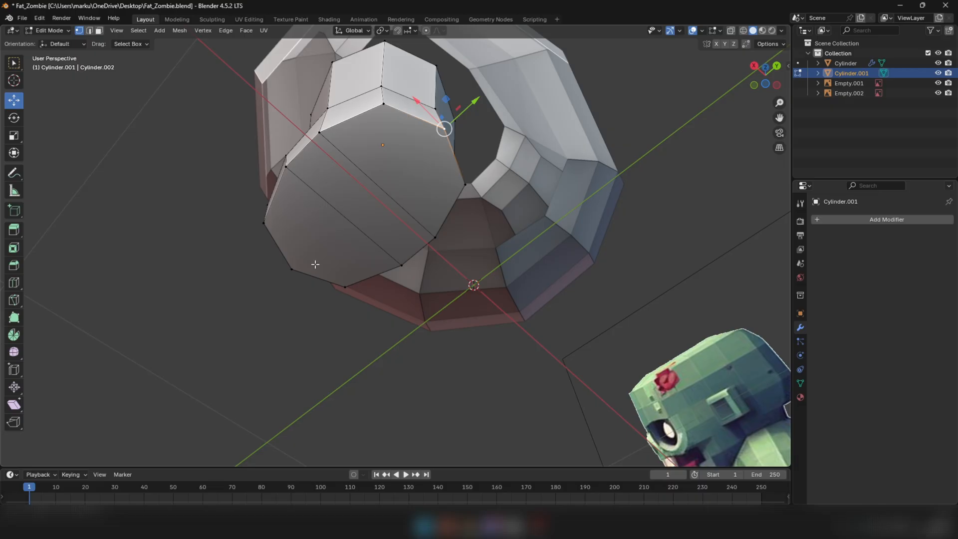
# Connect the opposite heel vertices with another edge across the sole and check the resulting sole faces
pyautogui.keyDown('shift'); pyautogui.click(300, 267); pyautogui.keyUp('shift')
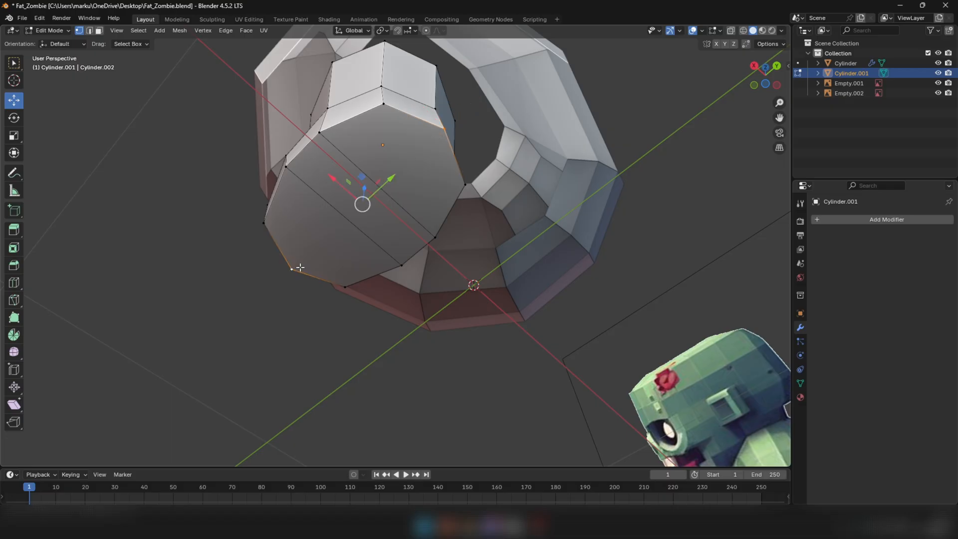
pyautogui.press('j')
pyautogui.press('3')
pyautogui.click(379, 144)
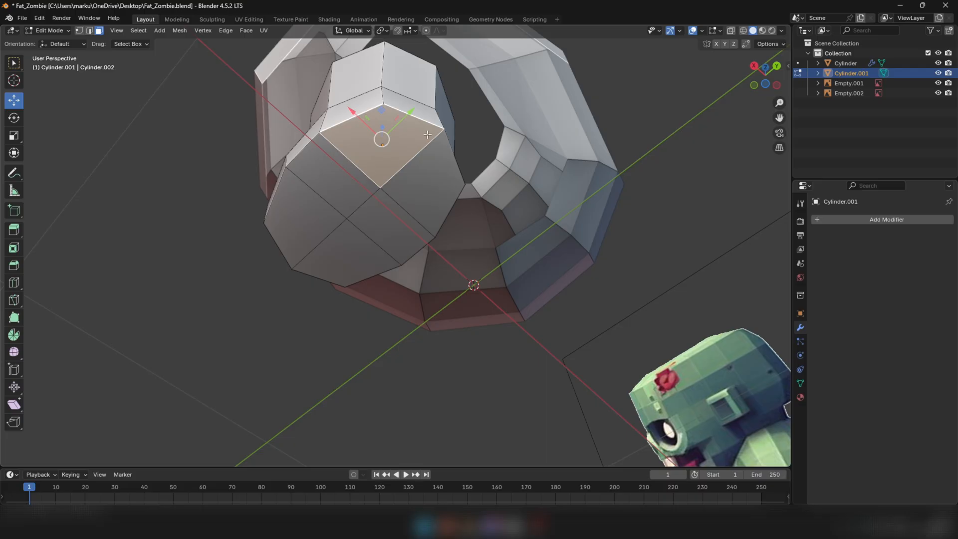
pyautogui.click(429, 180)
pyautogui.click(304, 240)
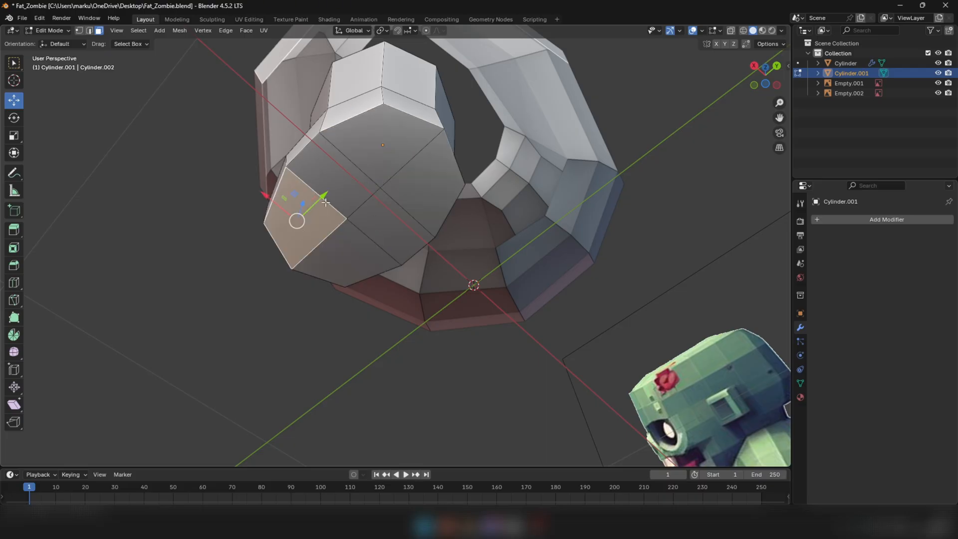
pyautogui.moveTo(325, 202); pyautogui.dragTo(373, 277, button='middle')
pyautogui.moveTo(442, 334); pyautogui.dragTo(516, 359, button='middle')
pyautogui.press('Tab')
# Add loop cuts just above the ankle and around the knee, and shift the knee loop about -0.009 m along Y
pyautogui.click(366, 403)
pyautogui.scroll(-4, 366, 402)
pyautogui.moveTo(365, 403); pyautogui.dragTo(424, 336, button='middle')
pyautogui.press('KP_3')
pyautogui.scroll(3, 415, 330)
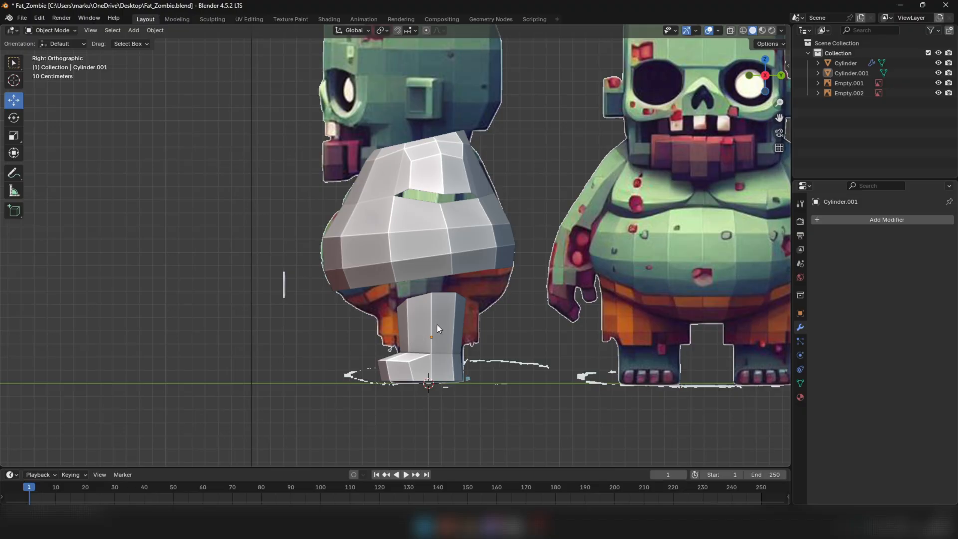
pyautogui.scroll(2, 436, 332)
pyautogui.press('Tab')
pyautogui.press('2')
pyautogui.click(14, 282)
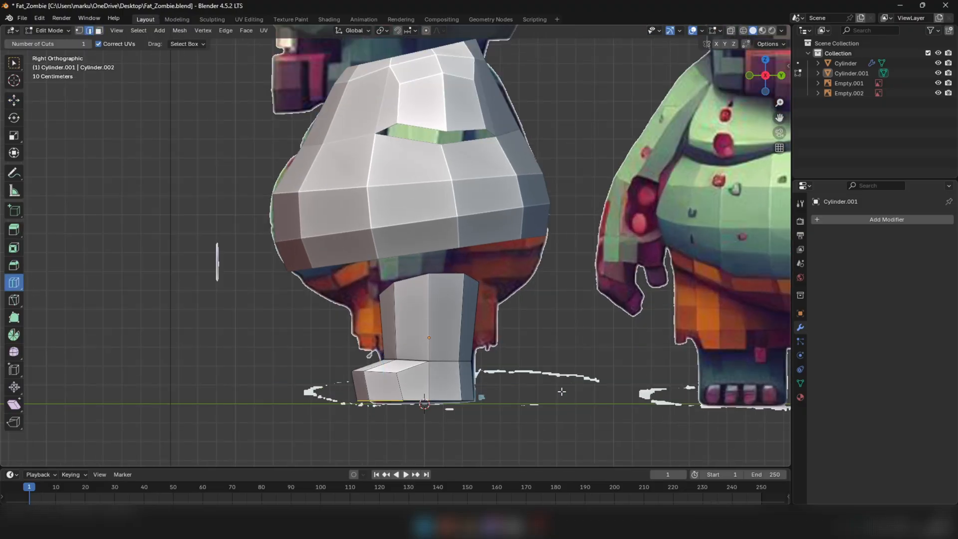
pyautogui.moveTo(407, 326); pyautogui.dragTo(451, 327)
pyautogui.click(14, 100)
pyautogui.scroll(2, 458, 327)
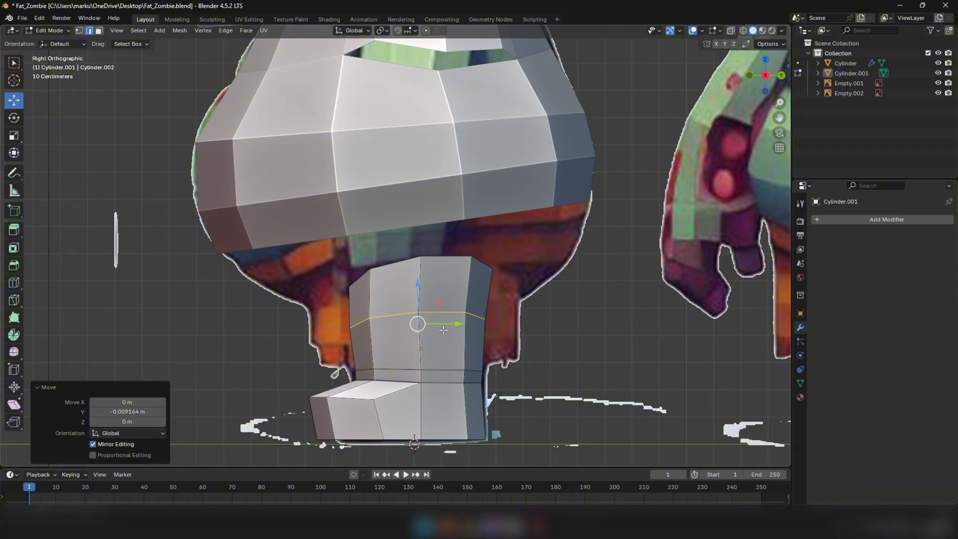
# Add a loop cut below the knee loop with slide factor -0.305 and another above it with factor 0.373
pyautogui.click(13, 282)
pyautogui.moveTo(403, 344); pyautogui.dragTo(403, 334)
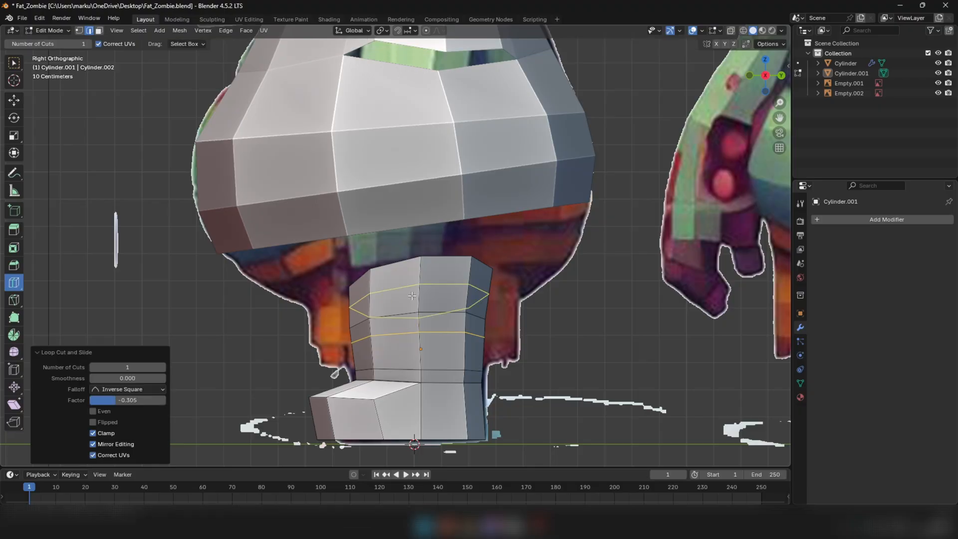
pyautogui.moveTo(414, 296); pyautogui.dragTo(413, 306)
pyautogui.moveTo(366, 346); pyautogui.dragTo(391, 346, button='middle')
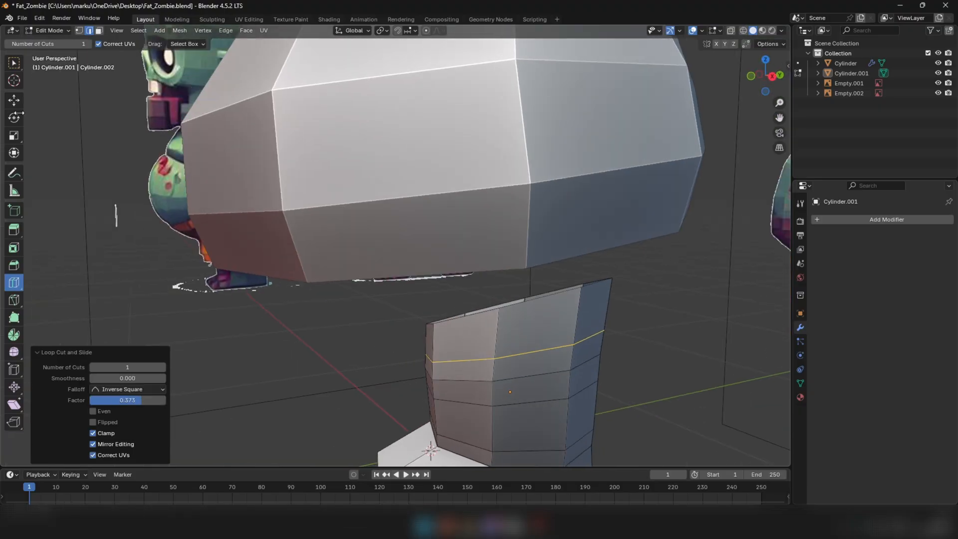
pyautogui.scroll(-1, 358, 321)
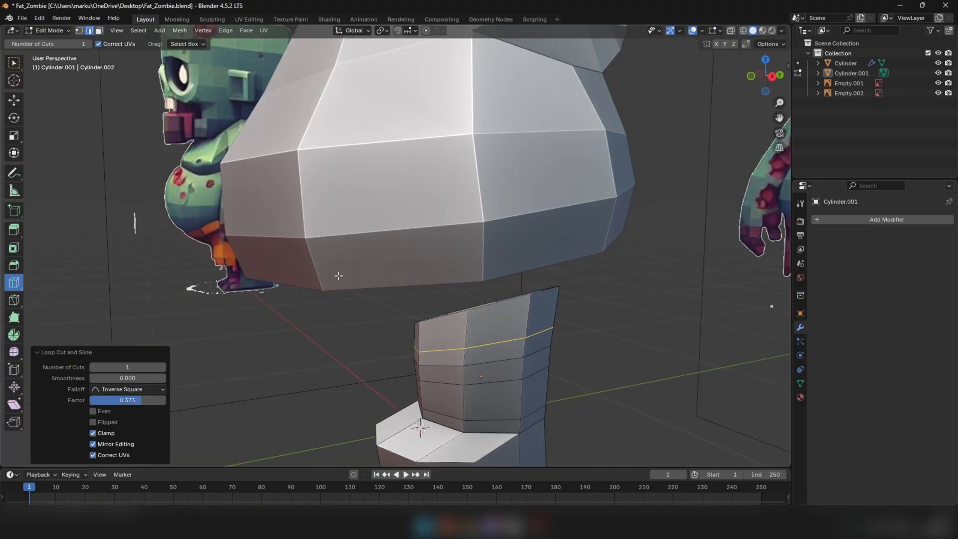
pyautogui.moveTo(339, 275); pyautogui.dragTo(299, 251, button='middle')
# Select the three stacked knee-loop vertices on the outer side of the leg and merge them at center
pyautogui.click(13, 100)
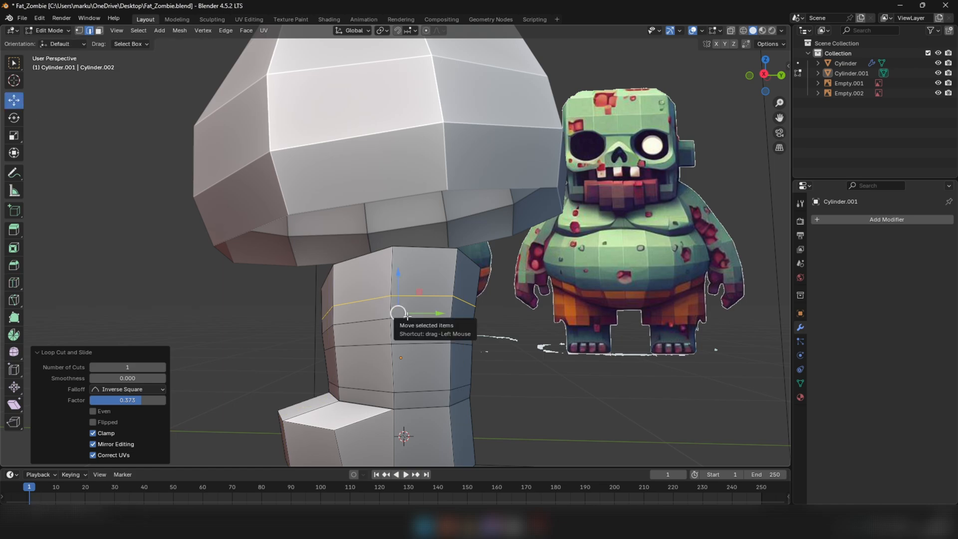
pyautogui.press('1')
pyautogui.scroll(-1, 391, 296)
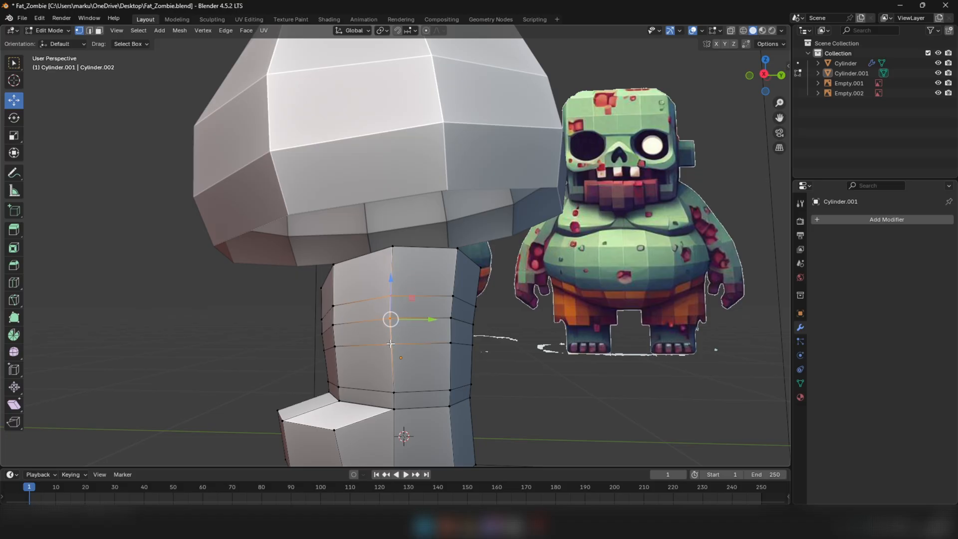
pyautogui.moveTo(391, 294); pyautogui.dragTo(449, 338, button='middle')
pyautogui.scroll(1, 562, 350)
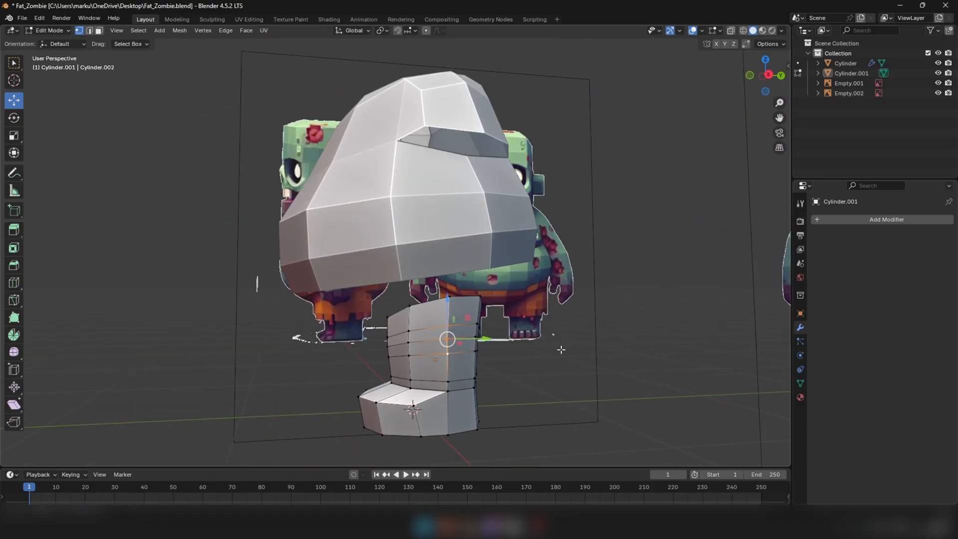
pyautogui.press('m')
pyautogui.click(516, 350)
pyautogui.scroll(2, 457, 336)
pyautogui.scroll(-1, 416, 348)
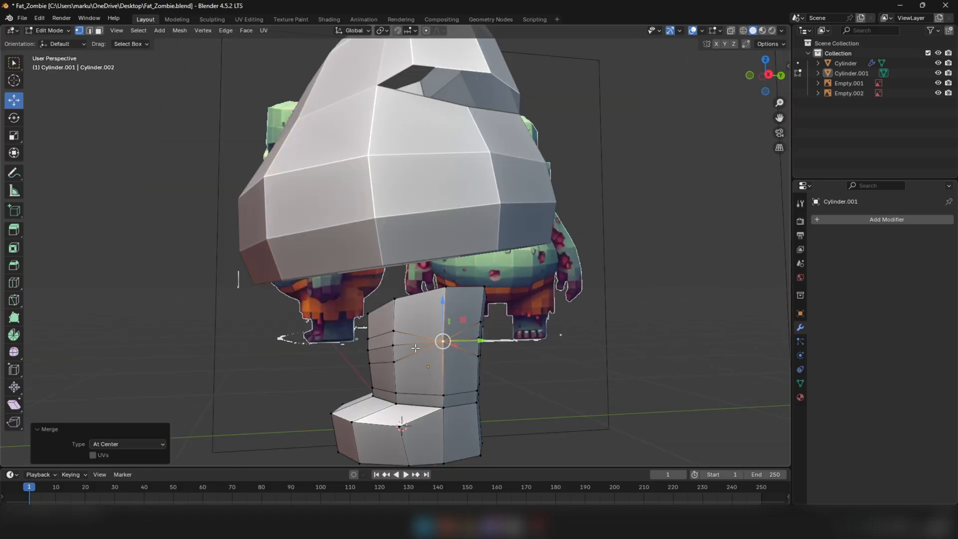
# Merge the three stacked knee-loop vertices on the inner side of the leg at center
pyautogui.moveTo(415, 348); pyautogui.dragTo(392, 335, button='middle')
pyautogui.scroll(5, 390, 336)
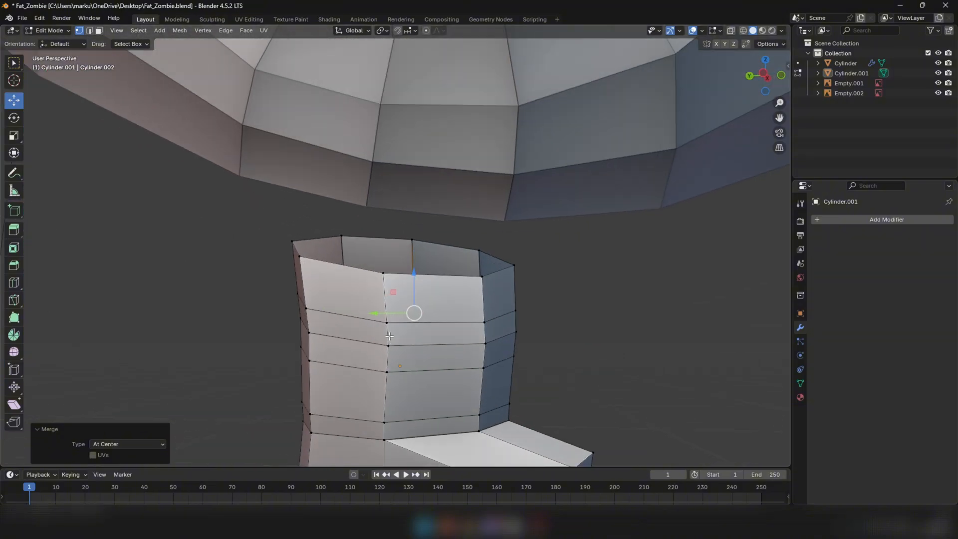
pyautogui.click(388, 325)
pyautogui.keyDown('shift'); pyautogui.click(381, 373); pyautogui.keyUp('shift')
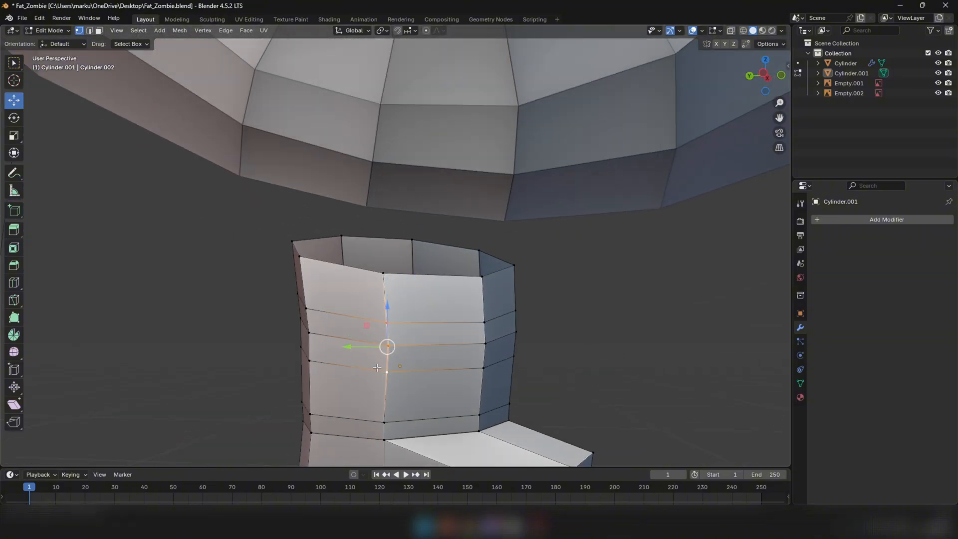
pyautogui.press('m')
pyautogui.click(363, 368)
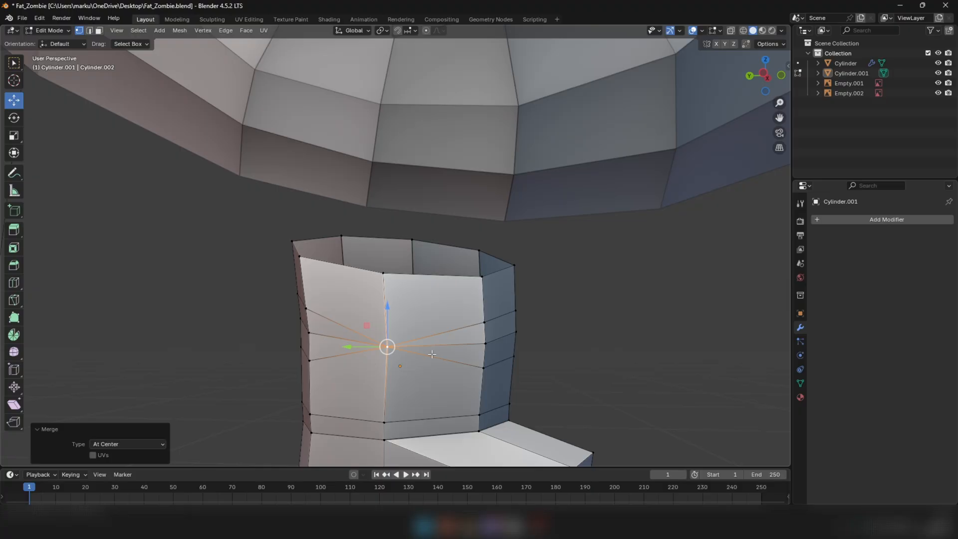
# Select the middle edges beside the merged knee vertices on both sides of the leg and dissolve them
pyautogui.moveTo(432, 354); pyautogui.dragTo(586, 349, button='middle')
pyautogui.press('2')
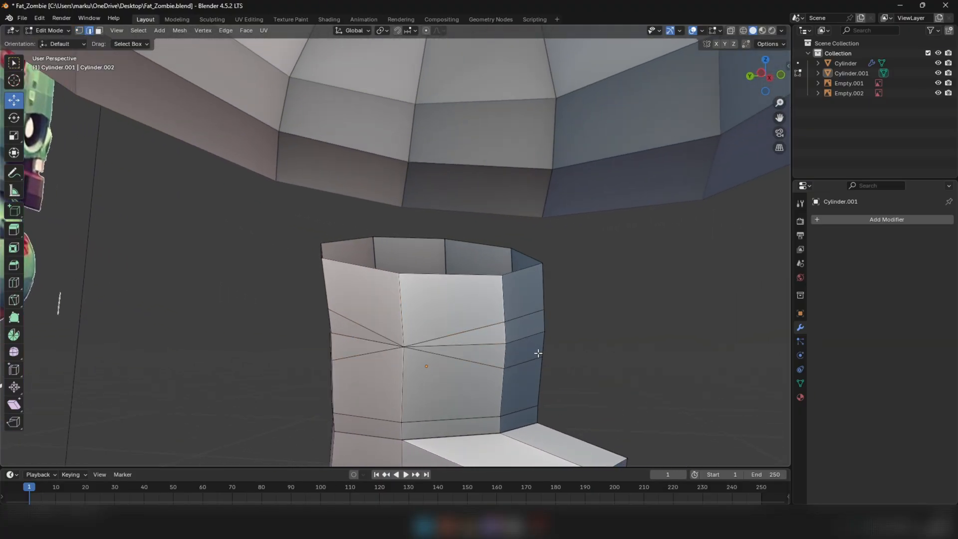
pyautogui.click(477, 344)
pyautogui.moveTo(344, 337); pyautogui.dragTo(369, 301, button='middle')
pyautogui.click(369, 302)
pyautogui.moveTo(463, 319); pyautogui.dragTo(556, 325, button='middle')
pyautogui.scroll(2, 362, 321)
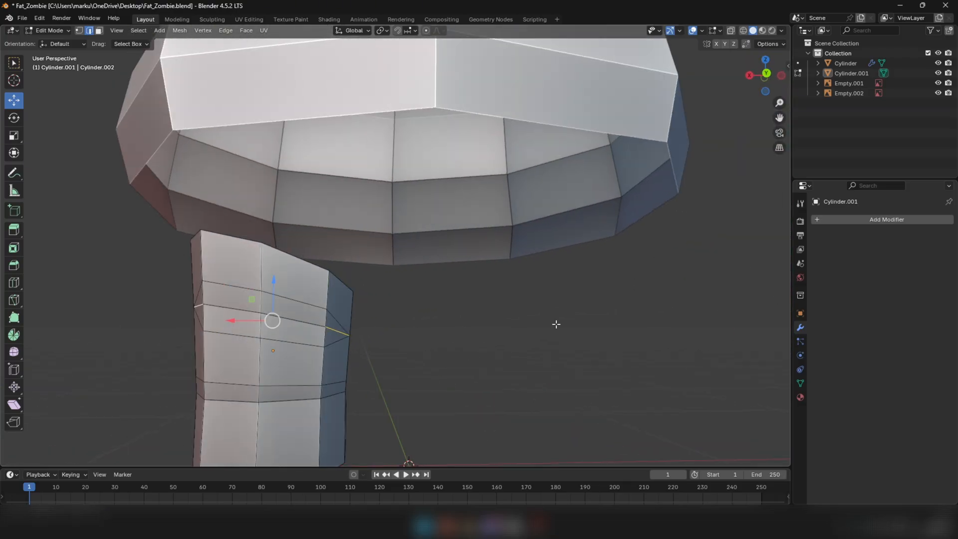
pyautogui.rightClick(556, 324)
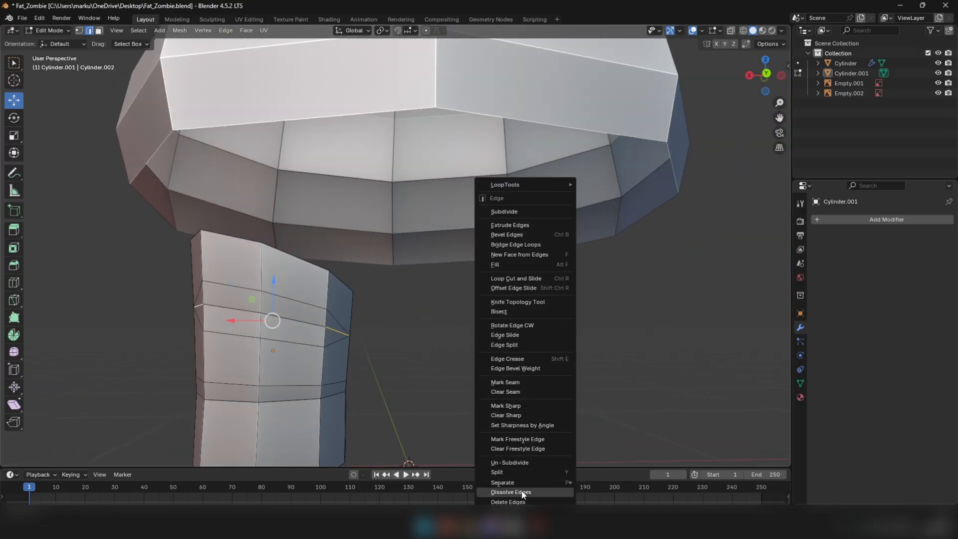
pyautogui.click(523, 494)
# Scale the middle edges at the back of the knee down in two passes, the first to 0.872
pyautogui.moveTo(317, 345); pyautogui.dragTo(346, 340, button='middle')
pyautogui.keyDown('alt'); pyautogui.click(338, 334); pyautogui.keyUp('alt')
pyautogui.press('s')
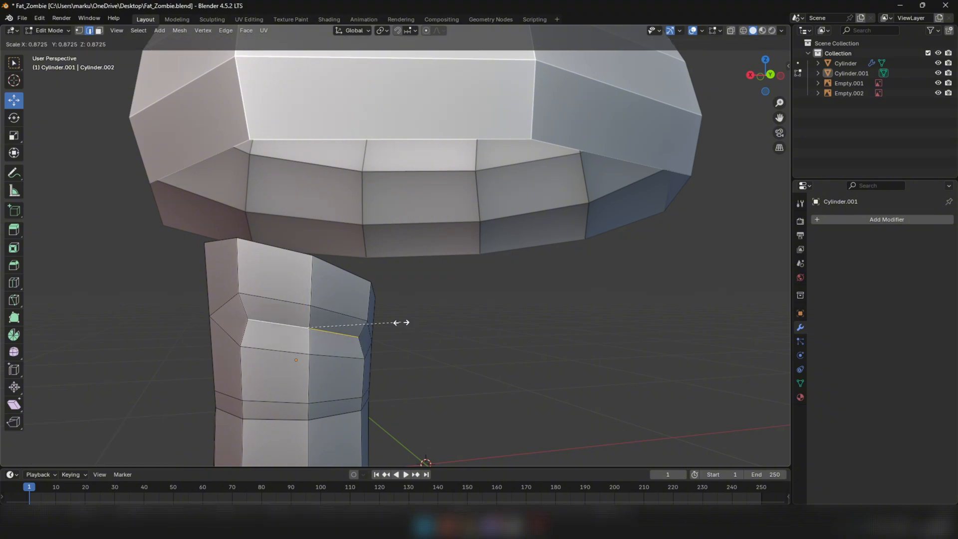
pyautogui.click(402, 322)
pyautogui.moveTo(402, 323); pyautogui.dragTo(369, 331, button='middle')
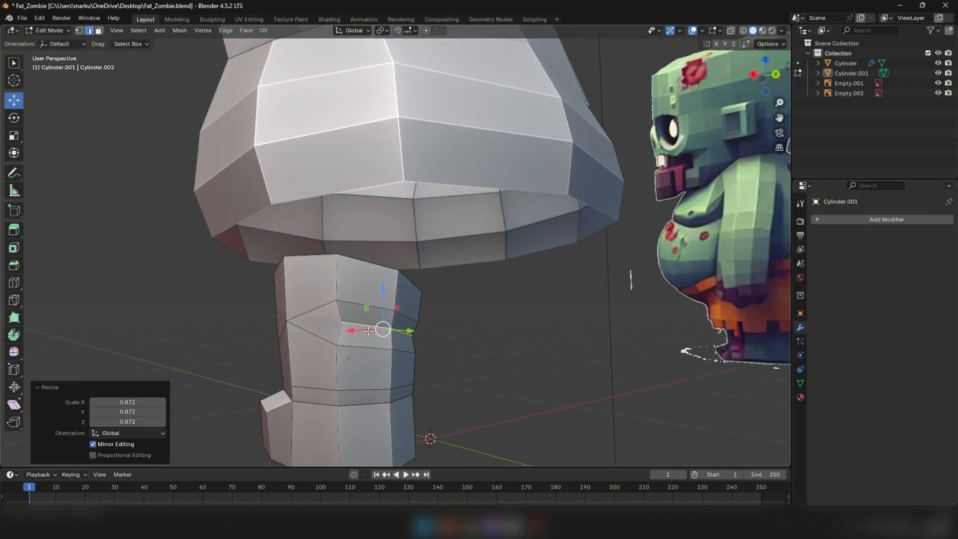
pyautogui.press('s')
pyautogui.click(477, 326)
pyautogui.moveTo(476, 325); pyautogui.dragTo(522, 332, button='middle')
# Shrink the middle edges on the front of the knee slightly and move them about -0.018 m along Y
pyautogui.press('3')
pyautogui.keyDown('alt'); pyautogui.click(312, 296); pyautogui.keyUp('alt')
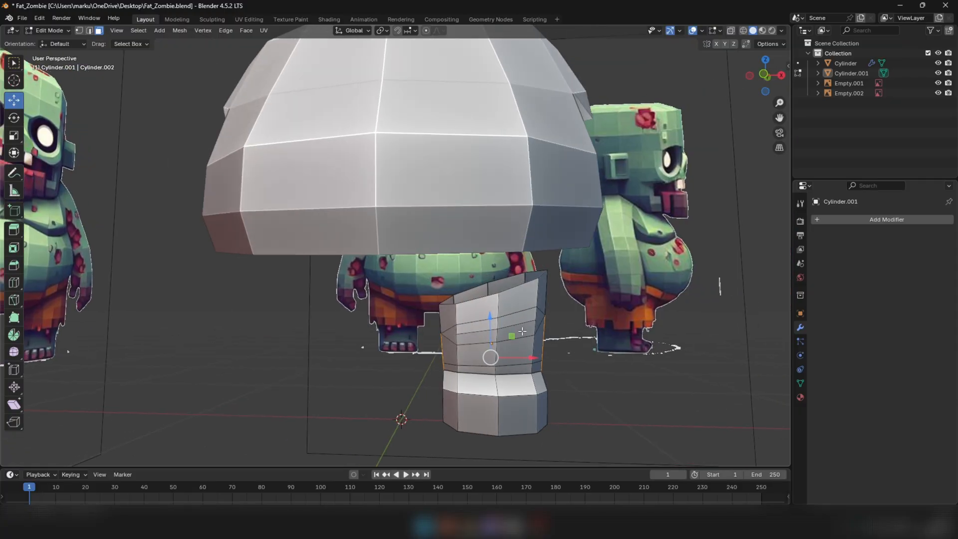
pyautogui.scroll(2, 522, 331)
pyautogui.press('2')
pyautogui.press('s')
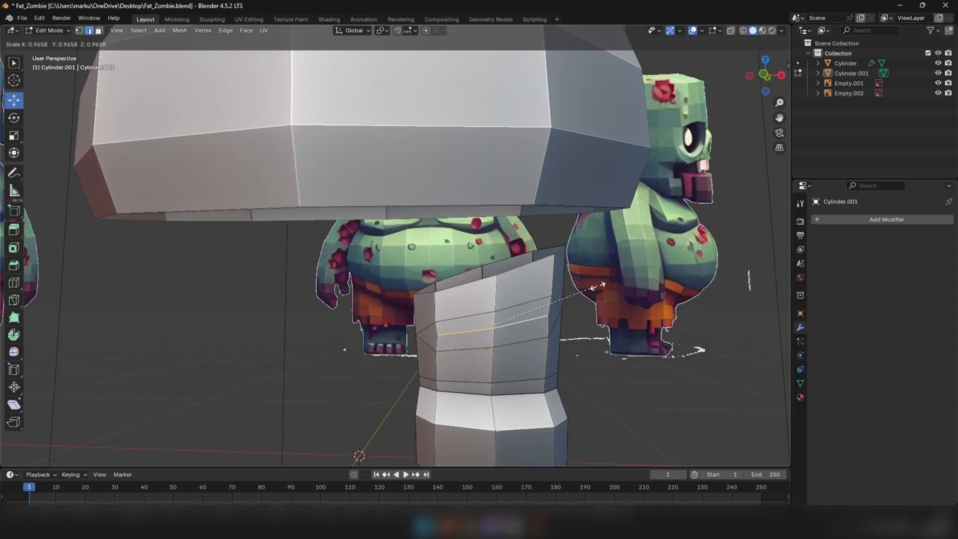
pyautogui.click(584, 287)
pyautogui.moveTo(584, 286); pyautogui.dragTo(425, 338, button='middle')
pyautogui.scroll(3, 403, 330)
pyautogui.press('g')
pyautogui.click(423, 331)
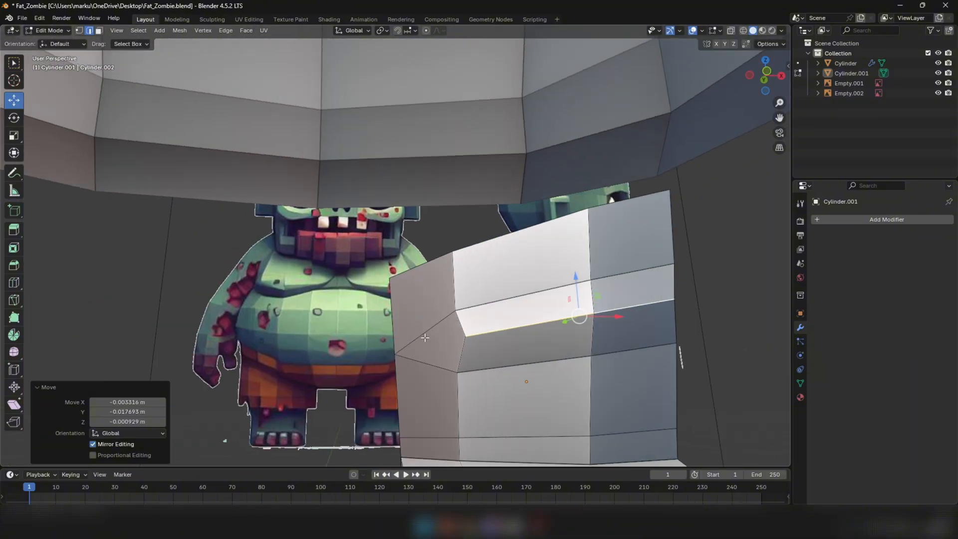
# Reposition the upper center vertex of the front knee fold and lower the one below the fold about 0.024 m
pyautogui.moveTo(475, 304); pyautogui.dragTo(551, 290, button='middle')
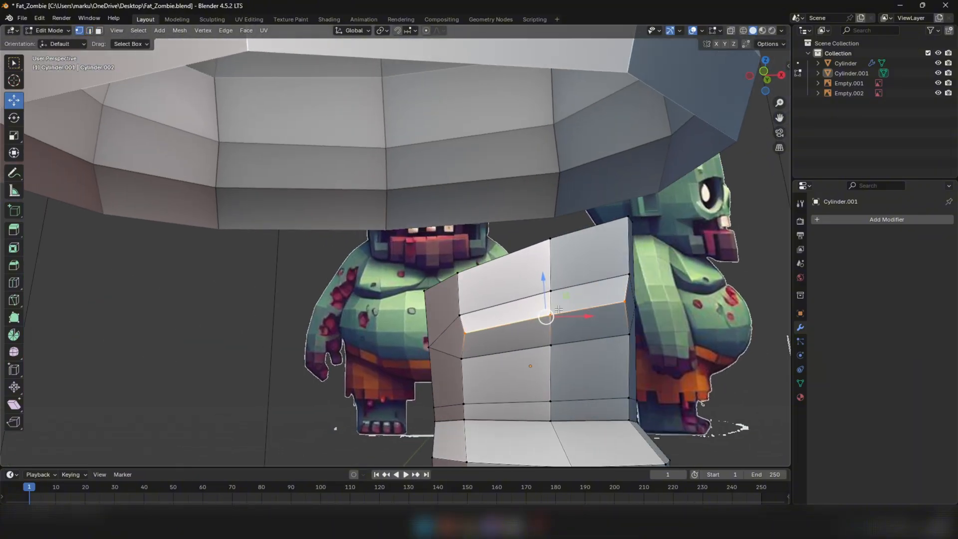
pyautogui.press('1')
pyautogui.moveTo(548, 260); pyautogui.dragTo(549, 255)
pyautogui.click(550, 344)
pyautogui.moveTo(550, 309); pyautogui.dragTo(549, 322)
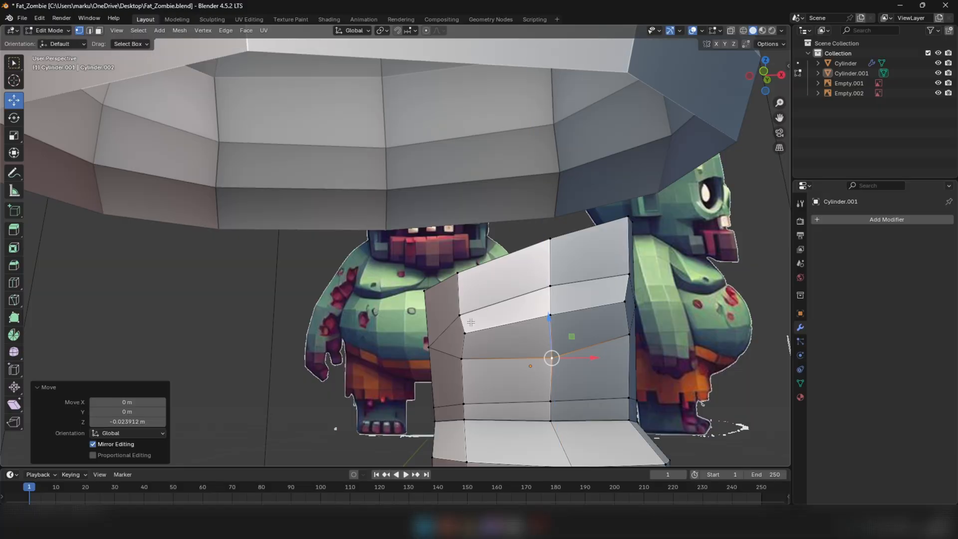
# Adjust the side and center vertices of the front knee fold to shape the crease, and finish editing the leg
pyautogui.click(465, 333)
pyautogui.moveTo(463, 316); pyautogui.dragTo(475, 317)
pyautogui.click(465, 330)
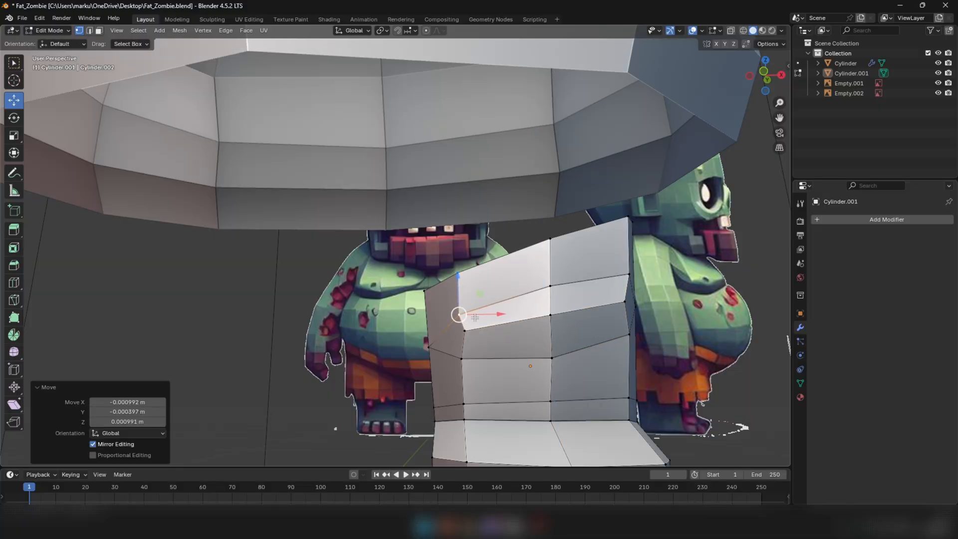
pyautogui.click(550, 316)
pyautogui.moveTo(550, 316); pyautogui.dragTo(550, 321)
pyautogui.moveTo(550, 322); pyautogui.dragTo(527, 334, button='middle')
pyautogui.scroll(-3, 527, 333)
pyautogui.click(603, 307)
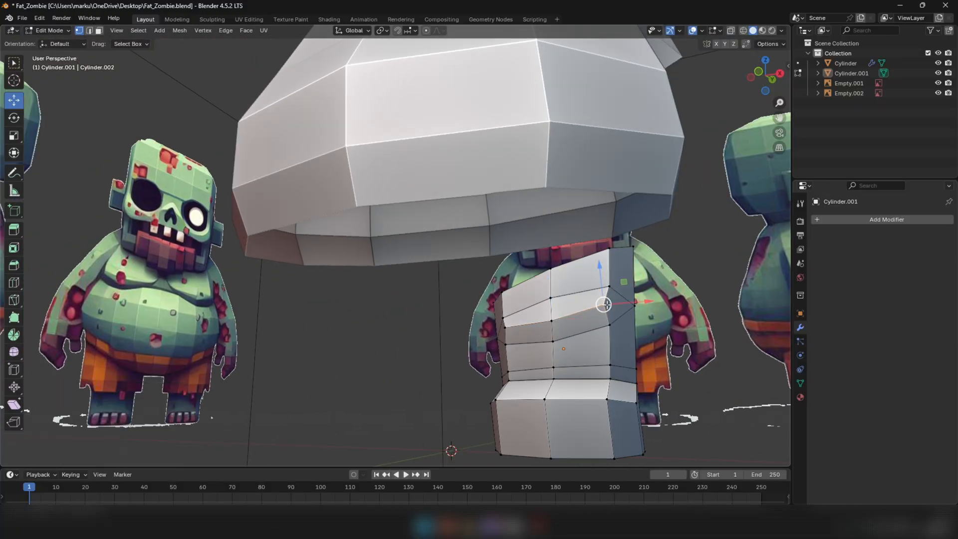
pyautogui.moveTo(603, 307); pyautogui.dragTo(600, 310)
pyautogui.moveTo(589, 331)
pyautogui.mouseDown(button='middle')
pyautogui.moveTo(601, 353)
pyautogui.moveTo(421, 334)
pyautogui.moveTo(594, 337)
pyautogui.mouseUp(button='middle')
pyautogui.scroll(-4, 457, 340)
pyautogui.press('Tab')
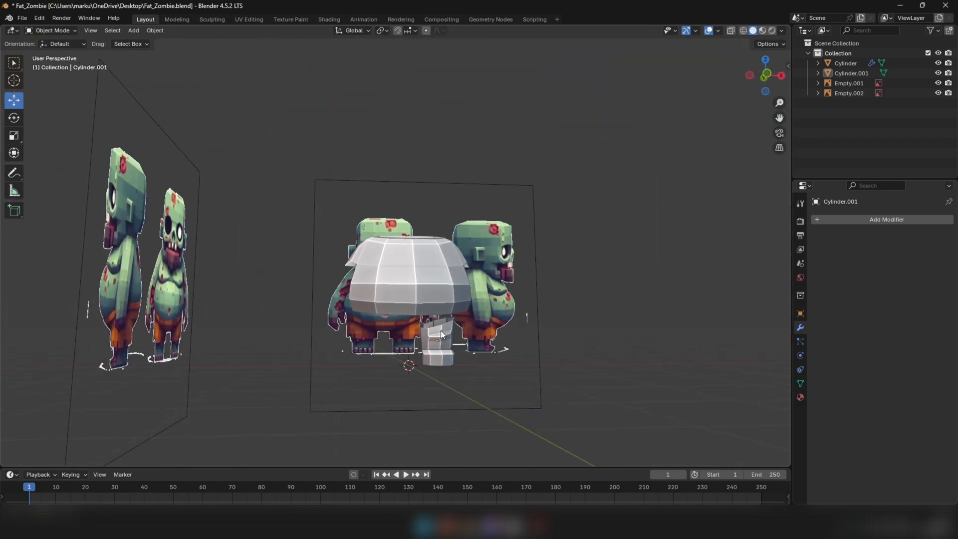
# Select the leg and the torso, with the torso active, and join them into one mirrored object
pyautogui.press('KP_1')
pyautogui.scroll(5, 454, 337)
pyautogui.scroll(-5, 452, 344)
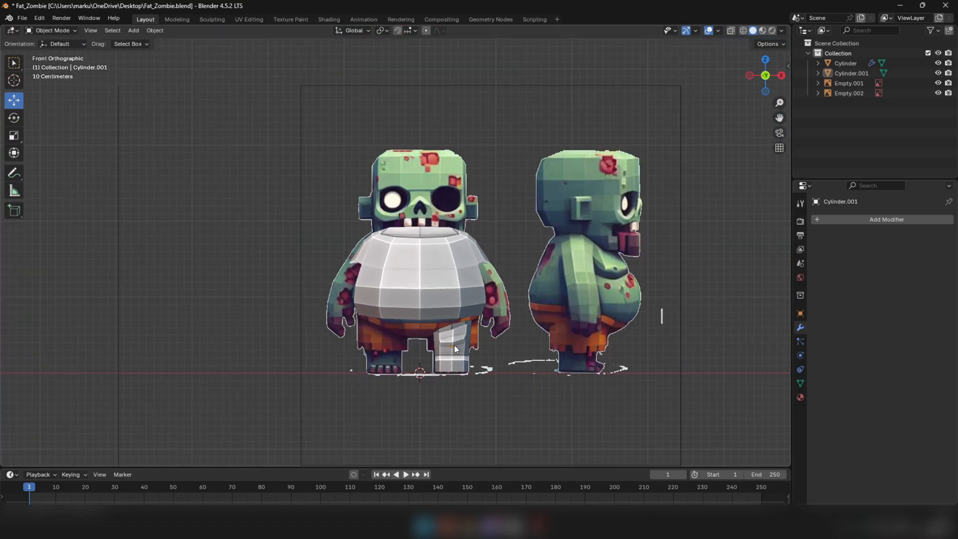
pyautogui.moveTo(497, 349); pyautogui.dragTo(443, 347, button='middle')
pyautogui.click(471, 348)
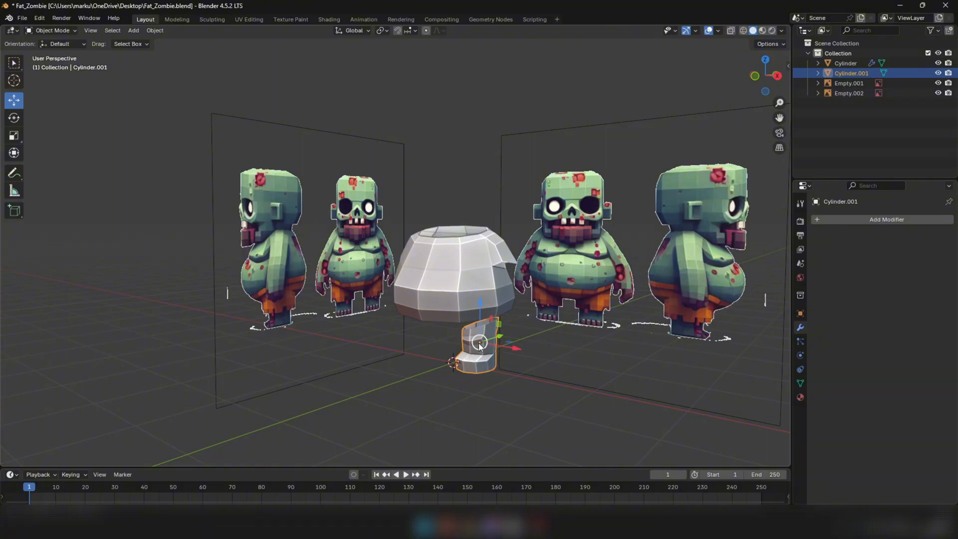
pyautogui.keyDown('shift'); pyautogui.click(471, 277); pyautogui.keyUp('shift')
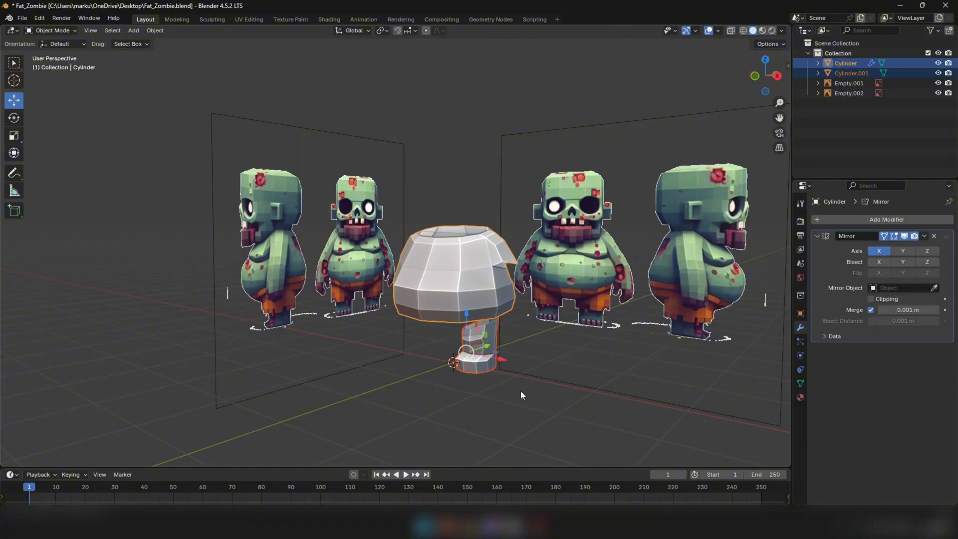
pyautogui.rightClick(522, 400)
pyautogui.click(460, 340)
pyautogui.moveTo(460, 340)
pyautogui.mouseDown(button='middle')
pyautogui.moveTo(478, 370)
pyautogui.moveTo(457, 352)
pyautogui.mouseUp(button='middle')
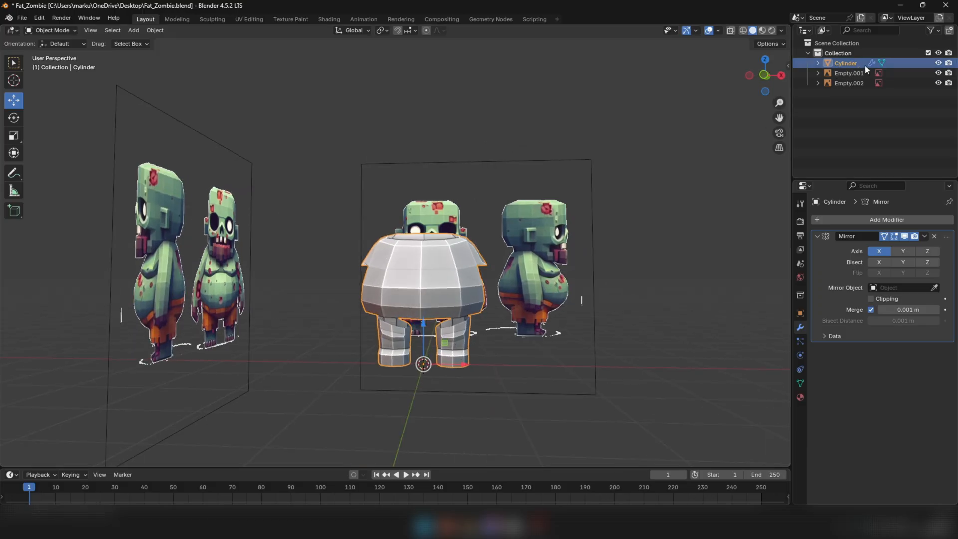
# Examine the joined torso and mirrored legs against the reference from the front and other angles
pyautogui.moveTo(439, 359)
pyautogui.mouseDown(button='middle')
pyautogui.moveTo(397, 334)
pyautogui.moveTo(417, 345)
pyautogui.mouseUp(button='middle')
pyautogui.press('KP_1')
pyautogui.press('z')
pyautogui.press('z')
pyautogui.click(512, 363)
pyautogui.moveTo(512, 363)
pyautogui.mouseDown(button='middle')
pyautogui.moveTo(430, 349)
pyautogui.moveTo(429, 298)
pyautogui.moveTo(483, 319)
pyautogui.moveTo(493, 281)
pyautogui.moveTo(488, 310)
pyautogui.moveTo(322, 296)
pyautogui.mouseUp(button='middle')
pyautogui.click(323, 292)
pyautogui.moveTo(392, 296); pyautogui.dragTo(420, 305, button='middle')
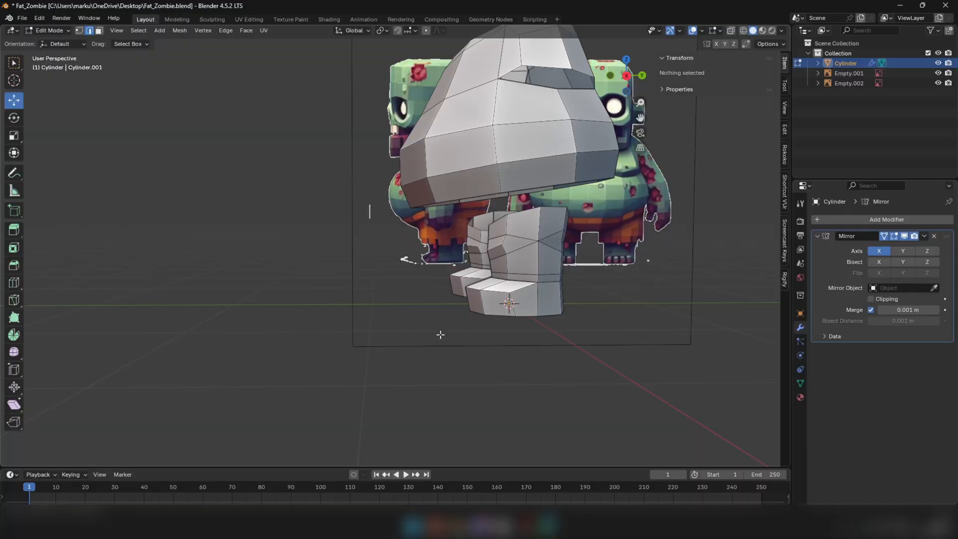
# Add a vertical loop cut with factor 0 down the front of the torso beside its center line
pyautogui.moveTo(440, 334); pyautogui.dragTo(441, 231, button='middle')
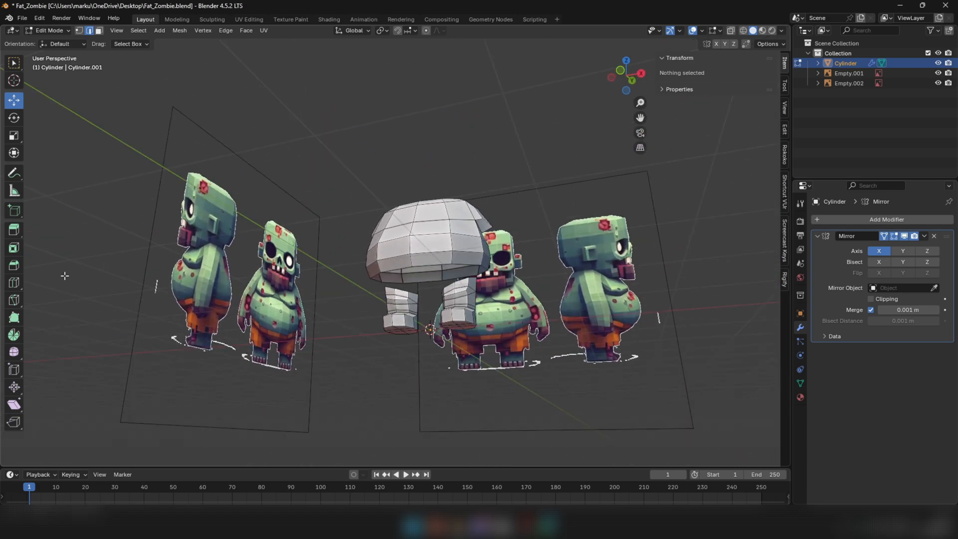
pyautogui.click(14, 282)
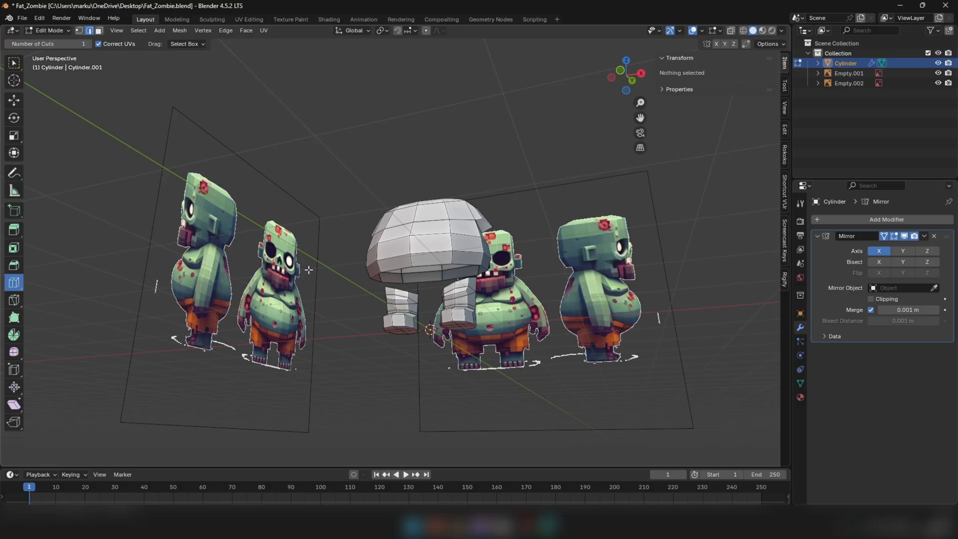
pyautogui.click(417, 235)
pyautogui.click(14, 101)
pyautogui.moveTo(308, 234); pyautogui.dragTo(368, 250, button='middle')
pyautogui.scroll(3, 425, 205)
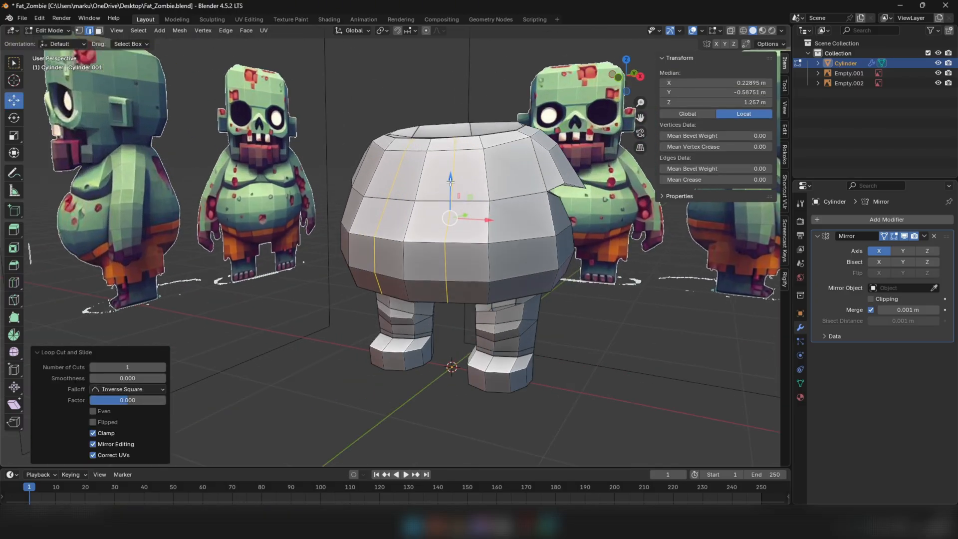
# Move the new front torso edge loop slightly forward and upward to round out the belly
pyautogui.moveTo(446, 200); pyautogui.dragTo(458, 149, button='middle')
pyautogui.keyDown('shift'); pyautogui.moveTo(459, 162); pyautogui.dragTo(449, 214, button='middle'); pyautogui.keyUp('shift')
pyautogui.moveTo(442, 287); pyautogui.dragTo(446, 277)
# Add a vertical loop cut with factor 0 down the torso's back beside the center line and move it outward
pyautogui.moveTo(492, 230); pyautogui.dragTo(416, 268, button='middle')
pyautogui.scroll(-3, 397, 265)
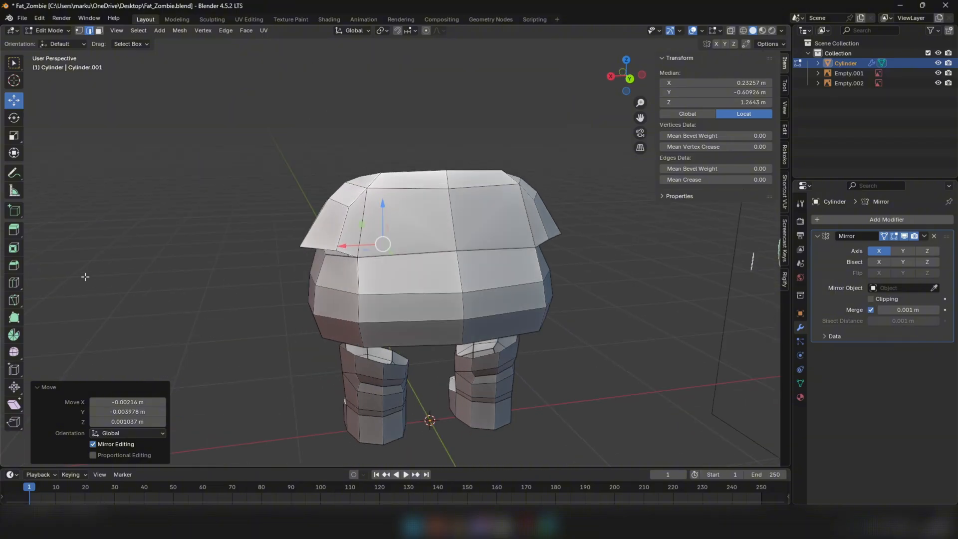
pyautogui.click(17, 282)
pyautogui.click(381, 248)
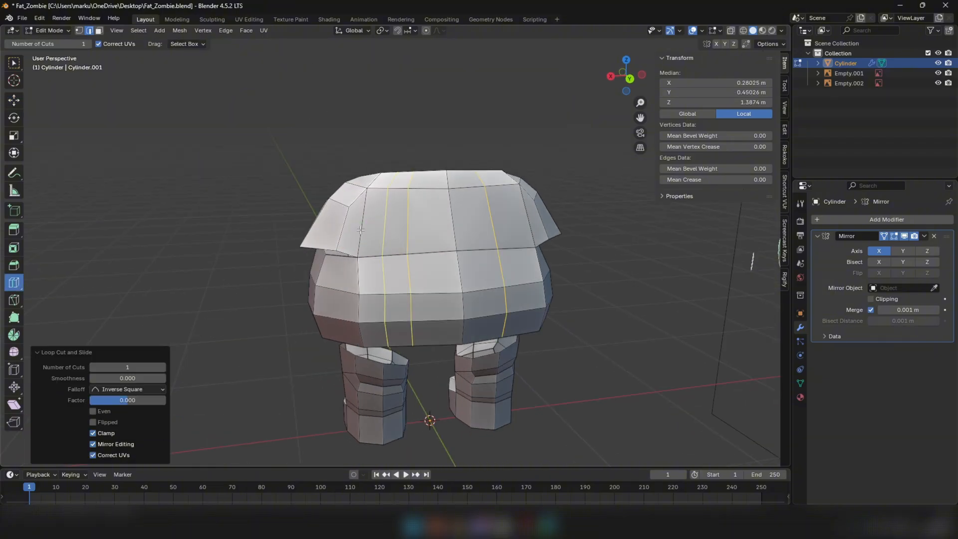
pyautogui.click(19, 104)
pyautogui.moveTo(345, 272); pyautogui.dragTo(348, 352, button='middle')
pyautogui.moveTo(401, 418); pyautogui.dragTo(403, 419)
pyautogui.moveTo(402, 419); pyautogui.dragTo(434, 388, button='middle')
pyautogui.moveTo(445, 304); pyautogui.dragTo(444, 276, button='middle')
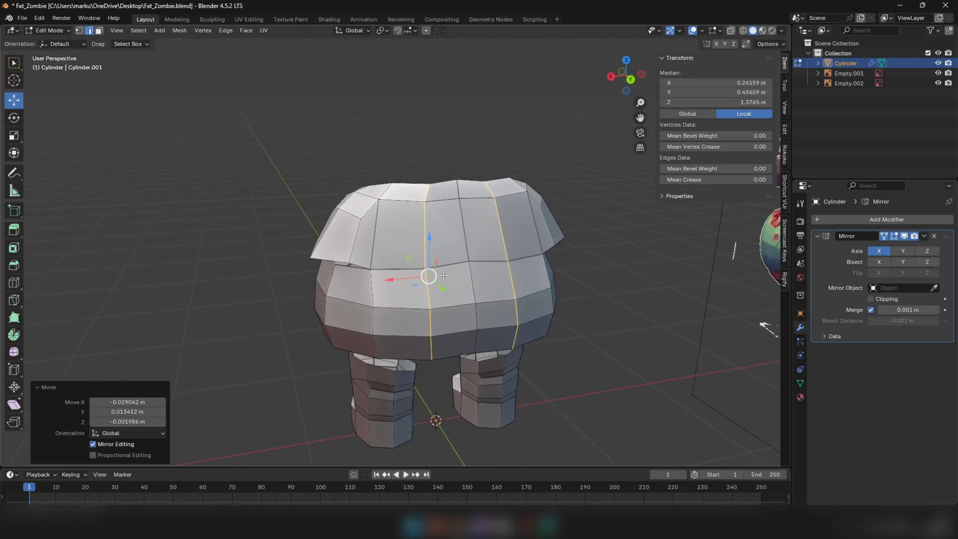
# Reposition the vertex beside the center on the torso's rear lower rim to smooth the opening's outline
pyautogui.moveTo(469, 230); pyautogui.dragTo(419, 162, button='middle')
pyautogui.press('1')
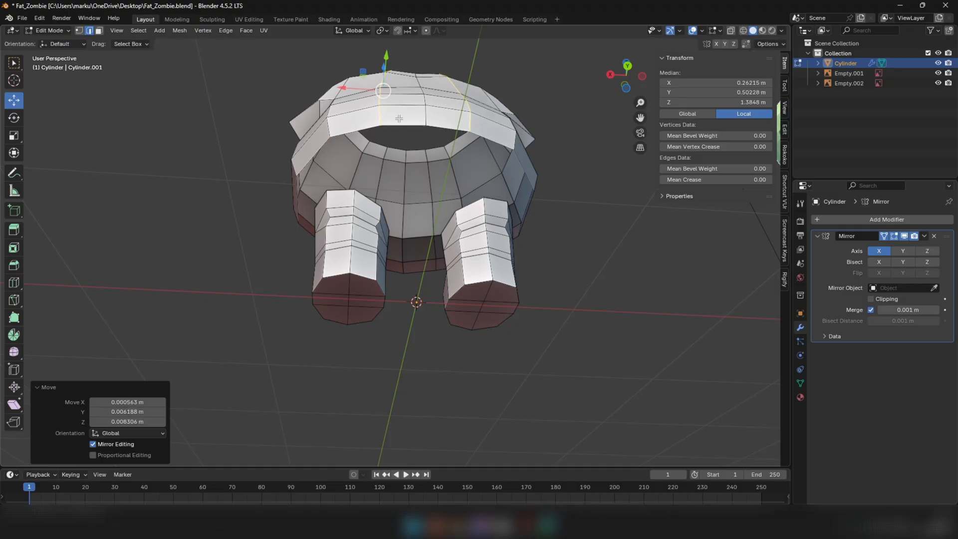
pyautogui.click(388, 127)
pyautogui.moveTo(388, 128); pyautogui.dragTo(388, 98, button='middle')
pyautogui.press('g')
pyautogui.click(397, 94)
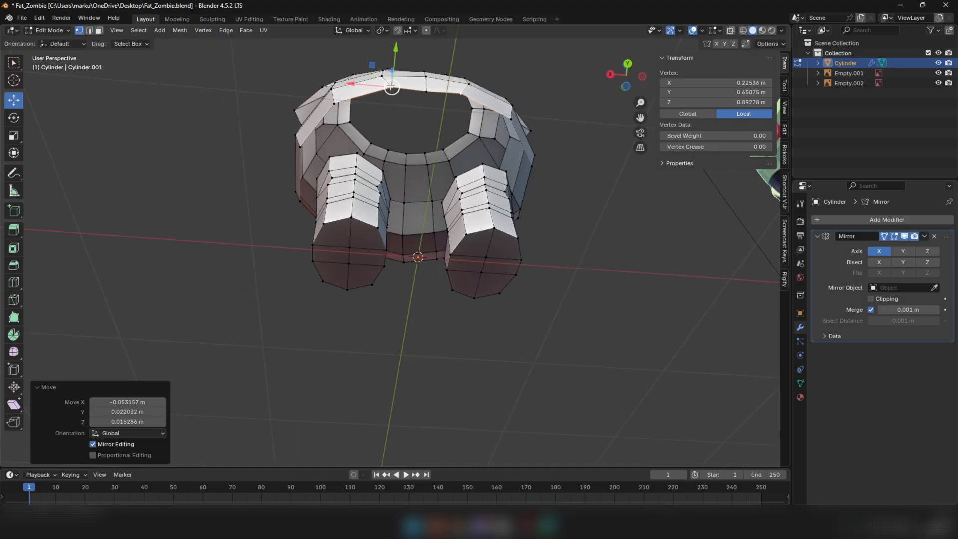
pyautogui.click(386, 80)
pyautogui.press('g')
pyautogui.click(390, 79)
pyautogui.click(426, 92)
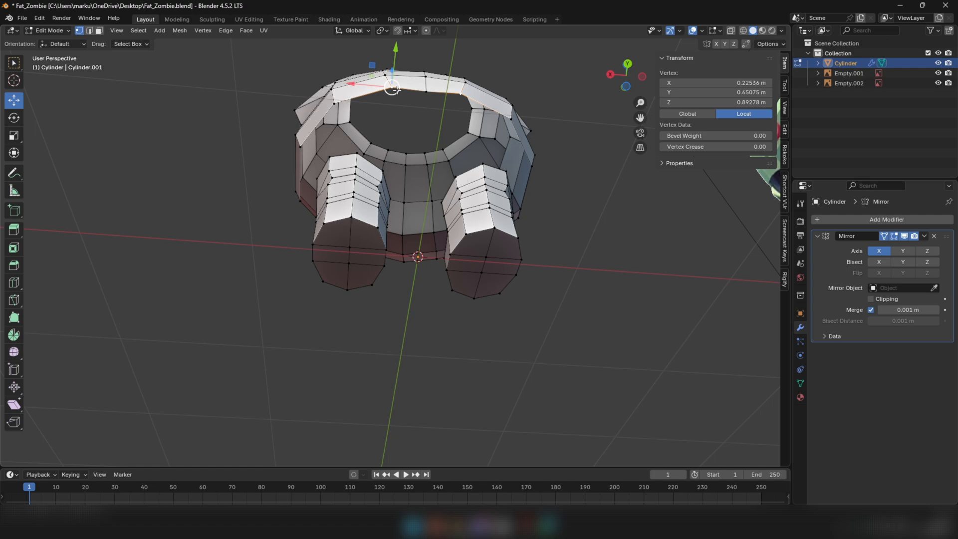
pyautogui.press('g')
pyautogui.click(398, 92)
# Lower the center vertex of the torso's rear lower rim slightly along Z
pyautogui.click(426, 94)
pyautogui.press('g')
pyautogui.press('z')
pyautogui.click(424, 111)
pyautogui.moveTo(424, 114); pyautogui.dragTo(389, 163, button='middle')
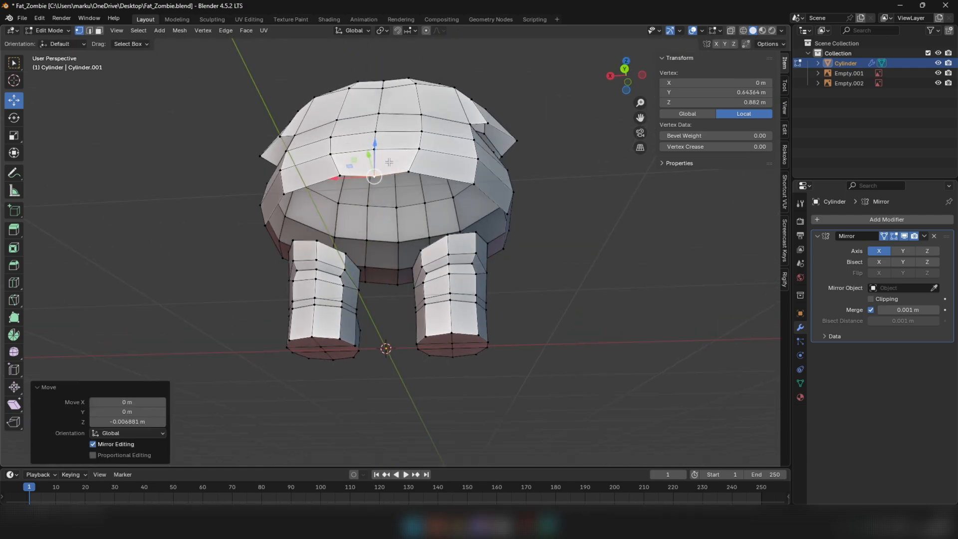
# Fill a face between the center edges of the torso's rear and front lower rims to bridge the crotch
pyautogui.moveTo(358, 193); pyautogui.dragTo(375, 208, button='middle')
pyautogui.press('2')
pyautogui.click(308, 205)
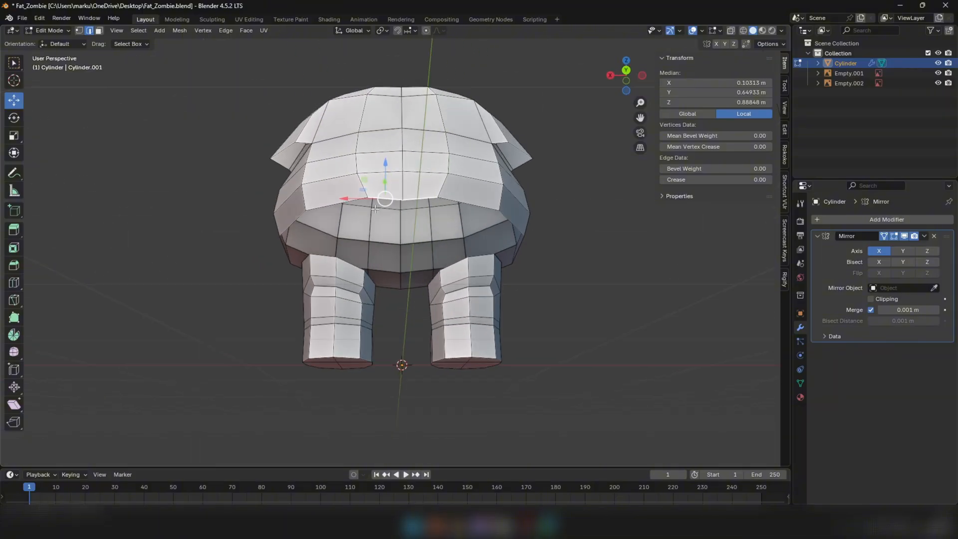
pyautogui.scroll(4, 384, 303)
pyautogui.keyDown('shift'); pyautogui.click(385, 289); pyautogui.keyUp('shift')
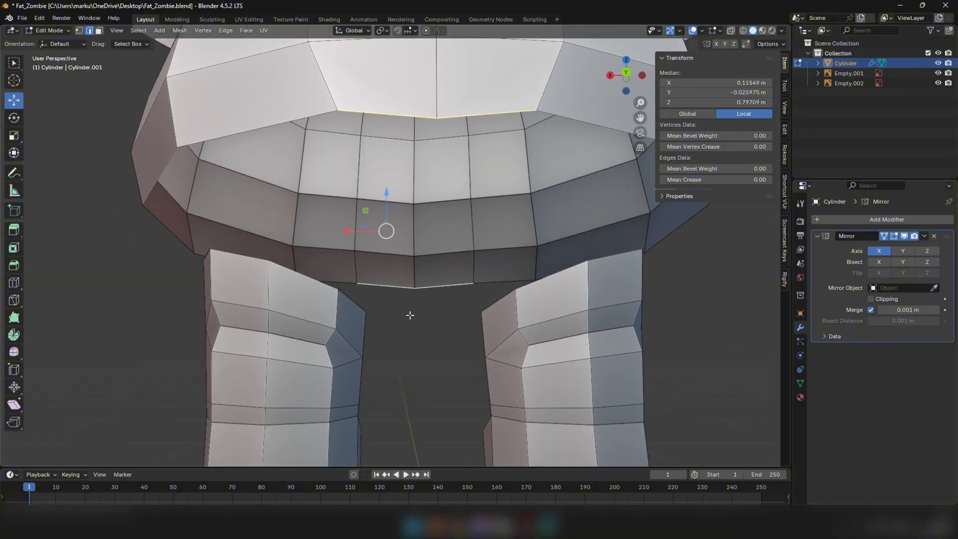
pyautogui.scroll(-8, 410, 316)
pyautogui.moveTo(410, 316); pyautogui.dragTo(386, 297, button='middle')
pyautogui.press('f')
pyautogui.scroll(1, 375, 270)
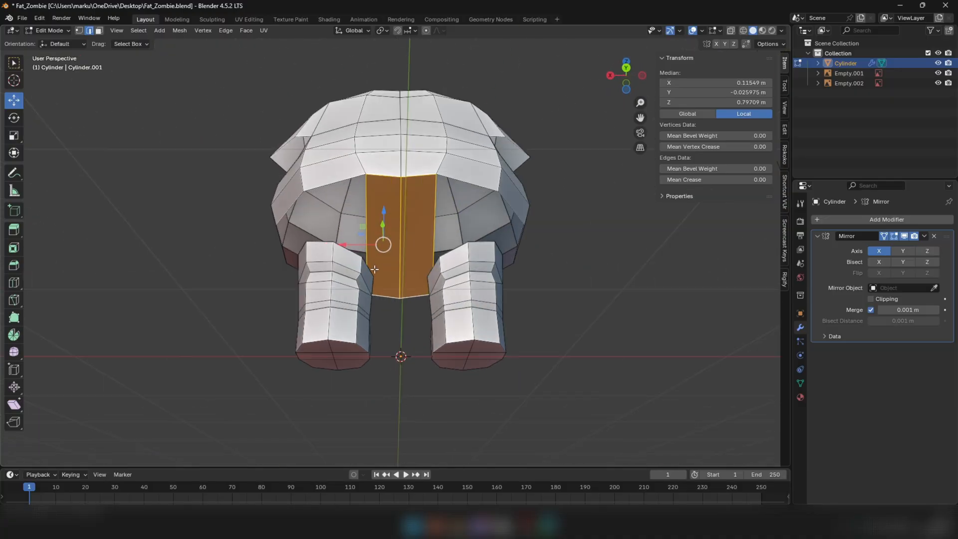
# Add a crosswise loop cut with factor 0 to the crotch strip and lower it about 0.338 m along Z
pyautogui.click(12, 284)
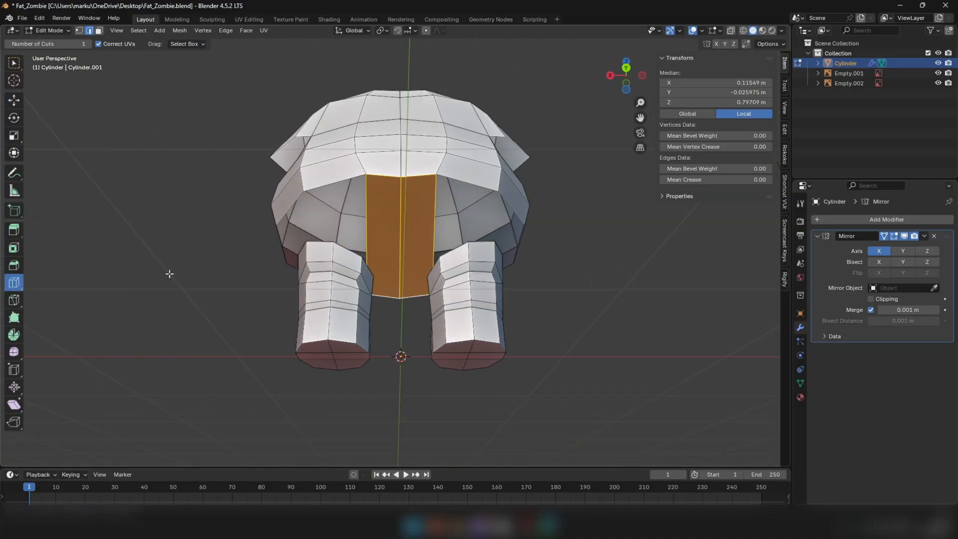
pyautogui.click(371, 243)
pyautogui.click(12, 101)
pyautogui.moveTo(149, 150); pyautogui.dragTo(435, 197, button='middle')
pyautogui.press('KP_1')
pyautogui.scroll(6, 603, 234)
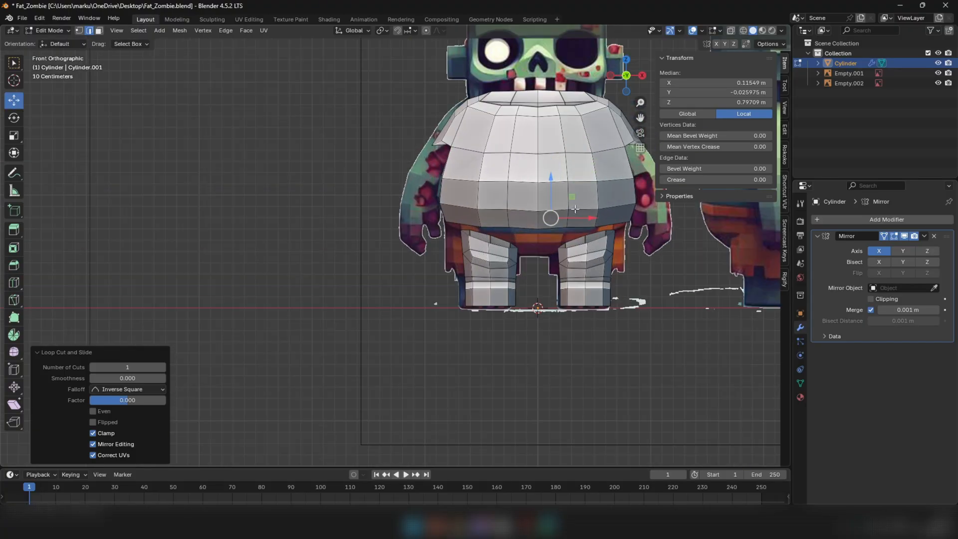
pyautogui.moveTo(535, 184); pyautogui.dragTo(532, 254)
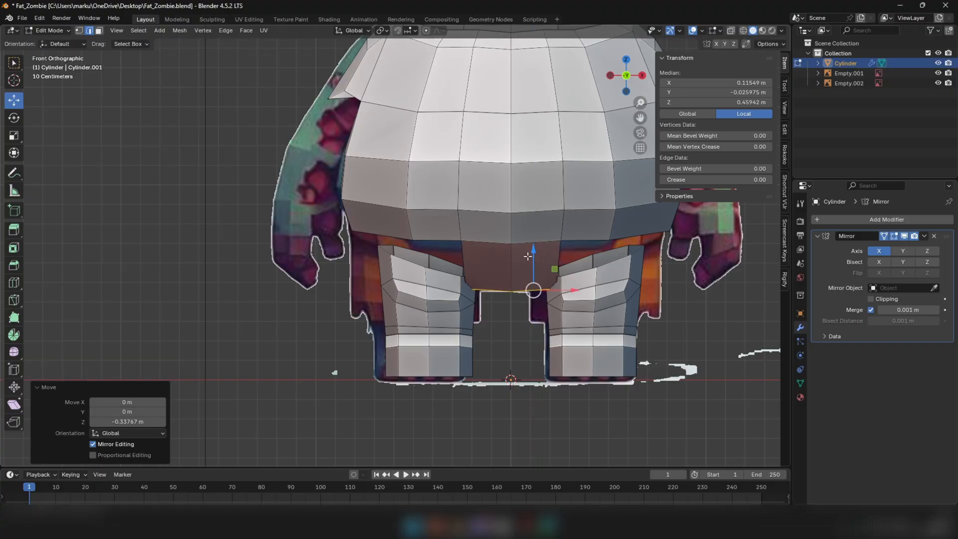
# Move the side vertex of the crotch strip's lowest edge about 0.082 m along X toward the center
pyautogui.scroll(2, 531, 235)
pyautogui.hotkey('alt', 'z')
pyautogui.hotkey('alt', 'z')
pyautogui.press('1')
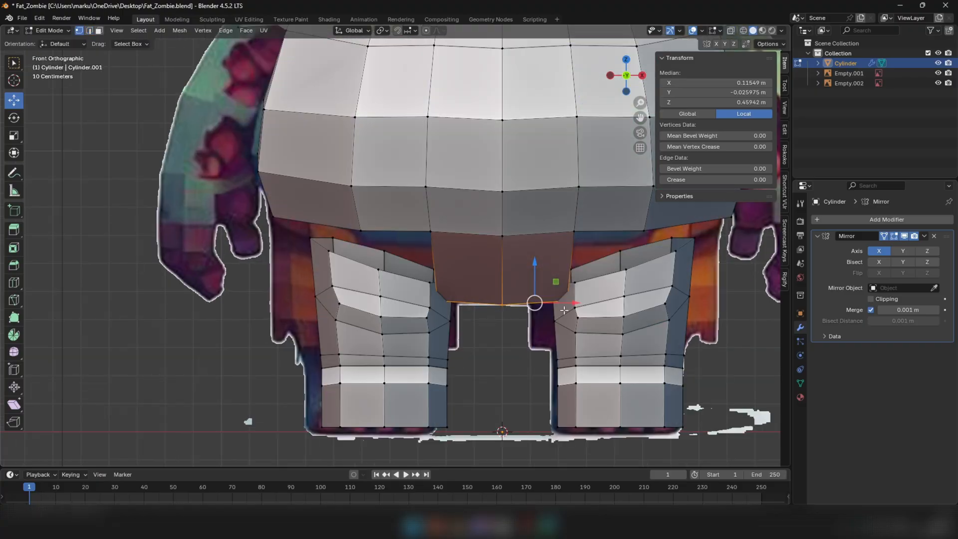
pyautogui.click(564, 303)
pyautogui.hotkey('alt', 'z')
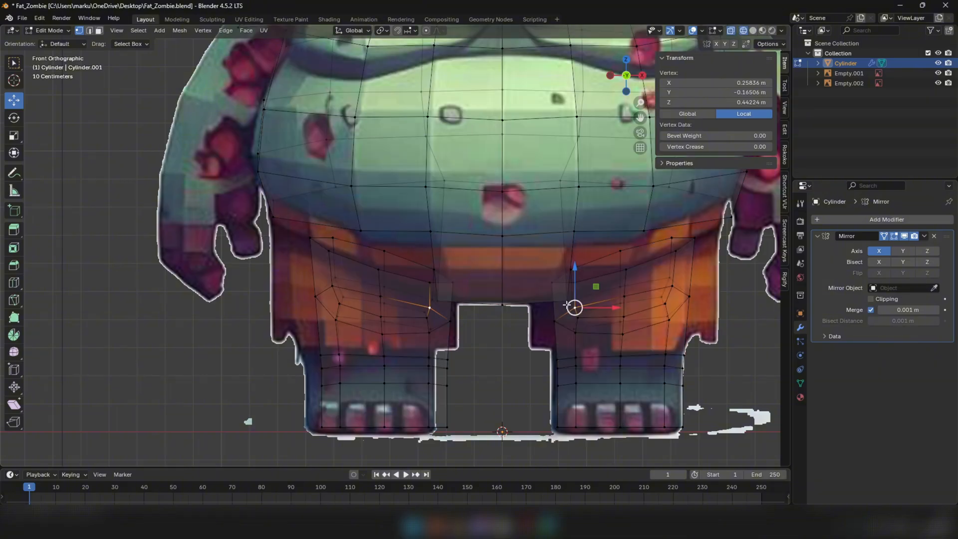
pyautogui.hotkey('alt', 'z')
pyautogui.moveTo(607, 307); pyautogui.dragTo(571, 307)
pyautogui.moveTo(571, 307); pyautogui.dragTo(604, 307, button='middle')
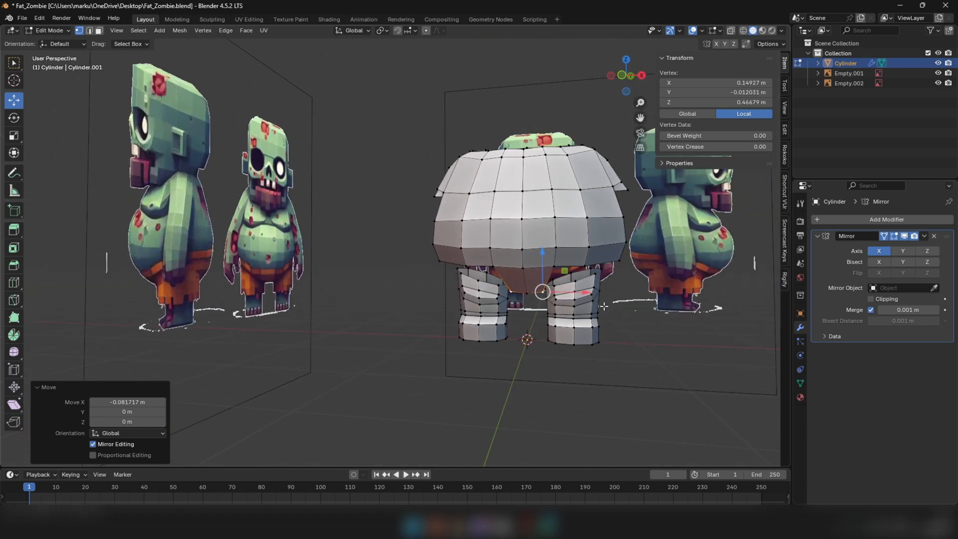
# Add a crosswise loop cut to the front half of the crotch strip and move it onto the side reference's belly outline
pyautogui.press('2')
pyautogui.click(14, 283)
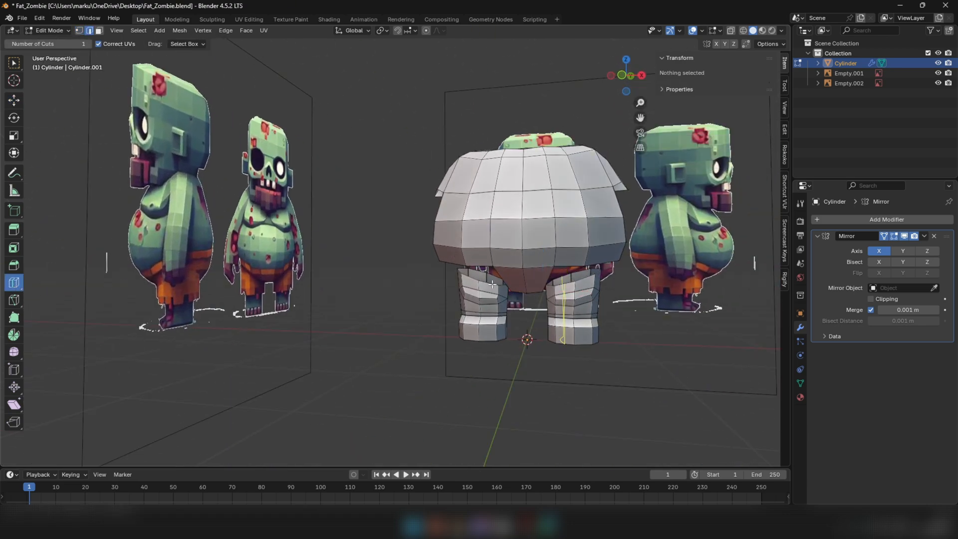
pyautogui.click(523, 276)
pyautogui.click(10, 103)
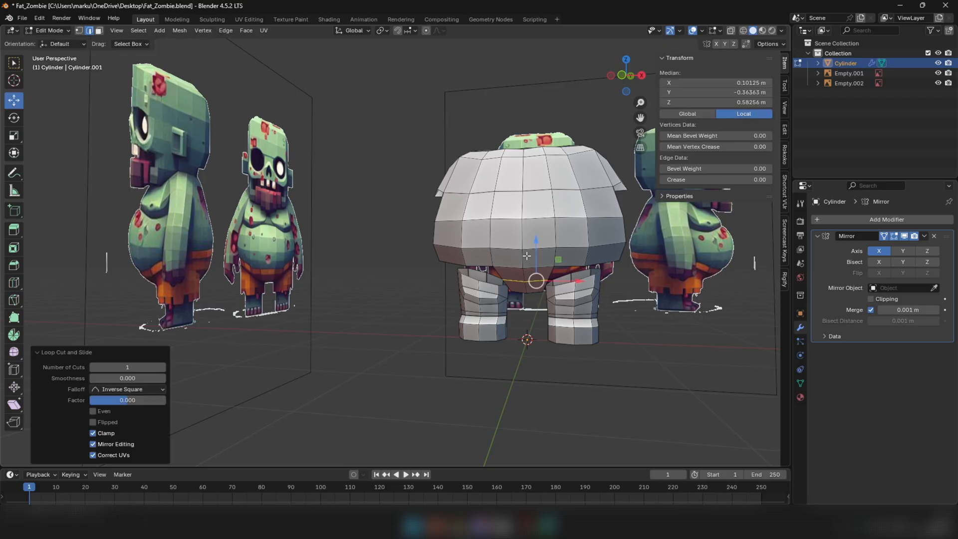
pyautogui.moveTo(625, 285); pyautogui.dragTo(538, 278, button='middle')
pyautogui.press('KP_3')
pyautogui.scroll(2, 564, 279)
pyautogui.press('g')
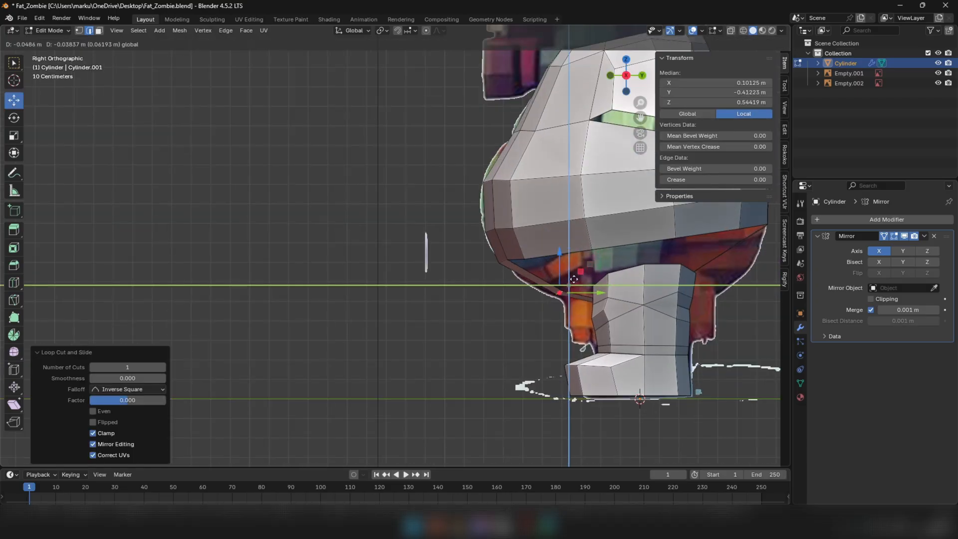
pyautogui.click(568, 281)
pyautogui.press('g')
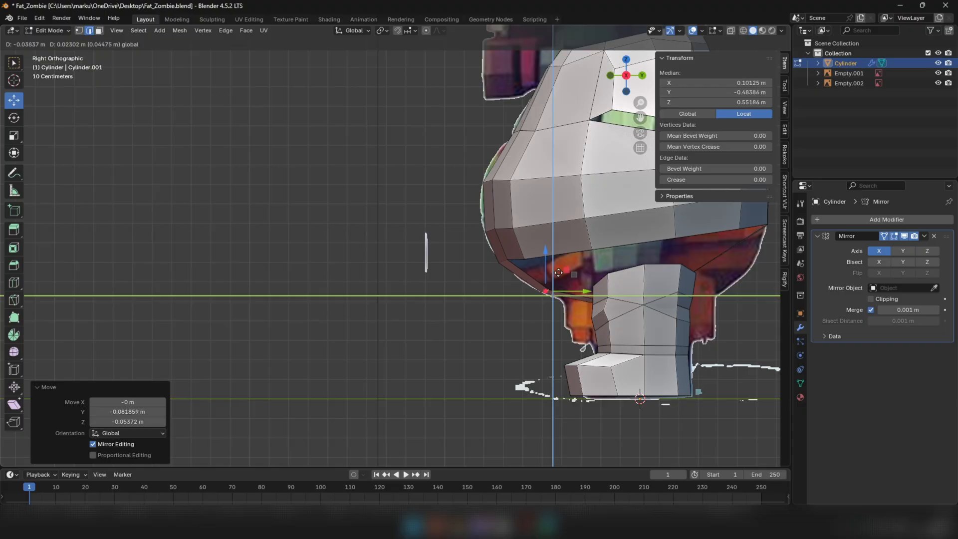
pyautogui.click(559, 272)
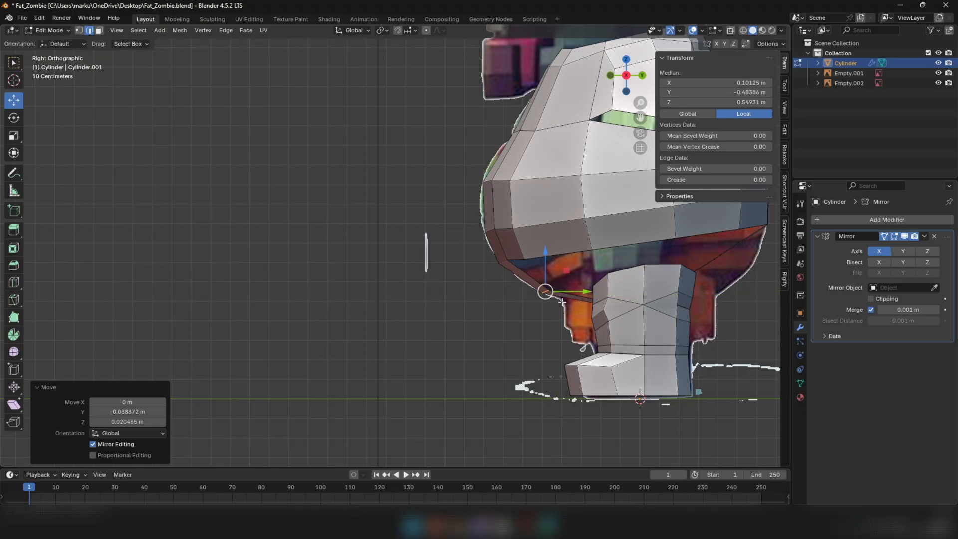
# Adjust the belly's front lower edge and its nearby vertices in side view to follow the reference outline
pyautogui.scroll(3, 516, 270)
pyautogui.click(498, 254)
pyautogui.press('g')
pyautogui.hotkey('shift', 'x')
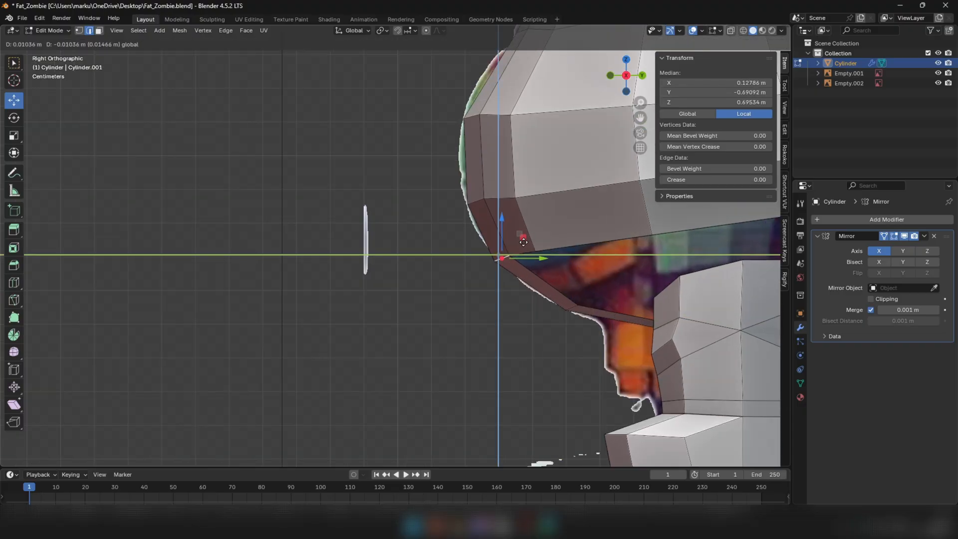
pyautogui.click(527, 256)
pyautogui.press('1')
pyautogui.click(498, 265)
pyautogui.moveTo(519, 244); pyautogui.dragTo(557, 230)
pyautogui.click(514, 260)
pyautogui.click(503, 270)
pyautogui.click(536, 252)
# Raise the two side vertices of the torso's lower rim in side view to even out its curve
pyautogui.scroll(-4, 605, 253)
pyautogui.click(631, 245)
pyautogui.press('g')
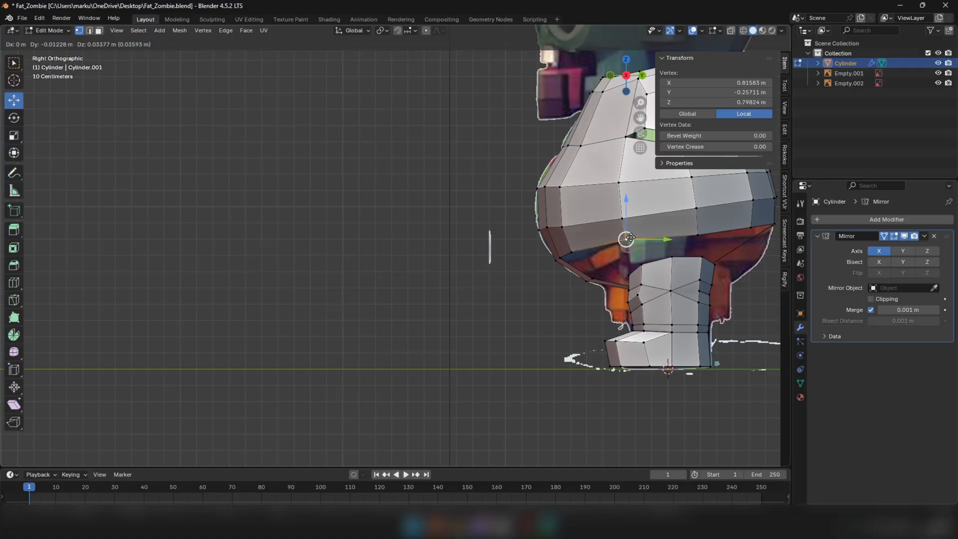
pyautogui.click(636, 244)
pyautogui.click(698, 234)
pyautogui.press('g')
pyautogui.click(696, 226)
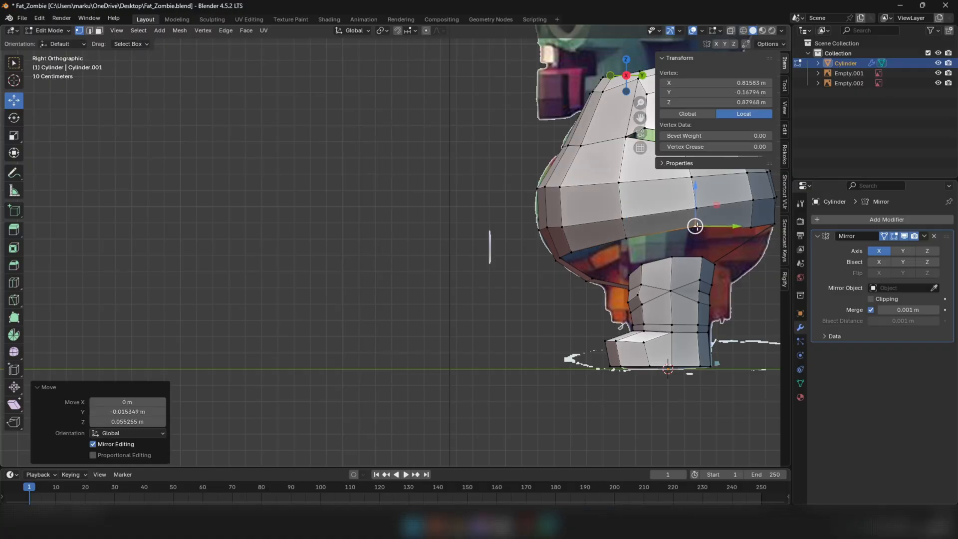
# Shift the two side vertices in the row above the torso's lower rim slightly upward and forward
pyautogui.click(625, 218)
pyautogui.moveTo(624, 218); pyautogui.dragTo(622, 213)
pyautogui.click(698, 209)
pyautogui.moveTo(697, 208); pyautogui.dragTo(694, 206)
# Raise the lower rim vertex near the torso's back about 0.034 m, checking it against the side reference in X-ray
pyautogui.hotkey('alt', 'z')
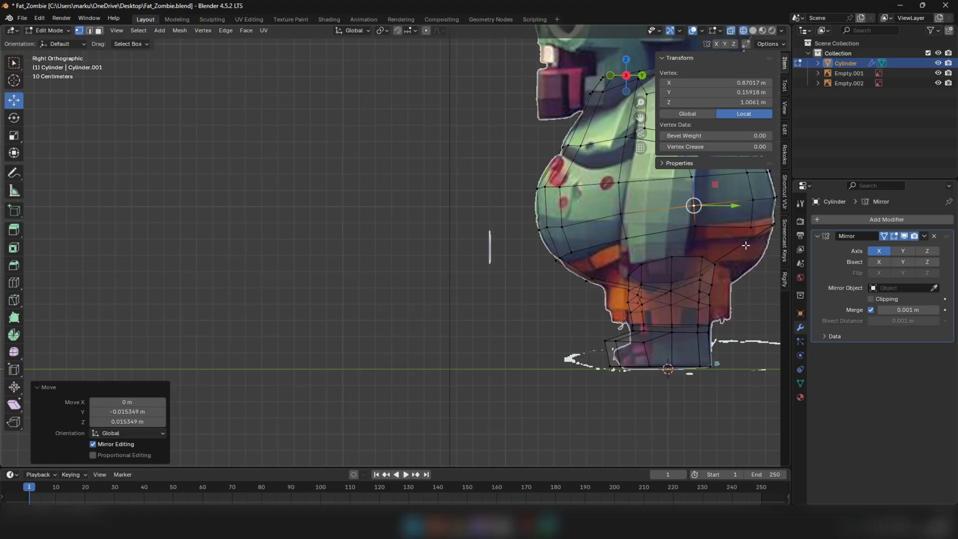
pyautogui.click(751, 227)
pyautogui.moveTo(751, 228); pyautogui.dragTo(750, 222)
pyautogui.keyDown('shift'); pyautogui.moveTo(774, 221); pyautogui.dragTo(667, 236, button='middle'); pyautogui.keyUp('shift')
pyautogui.scroll(5, 672, 236)
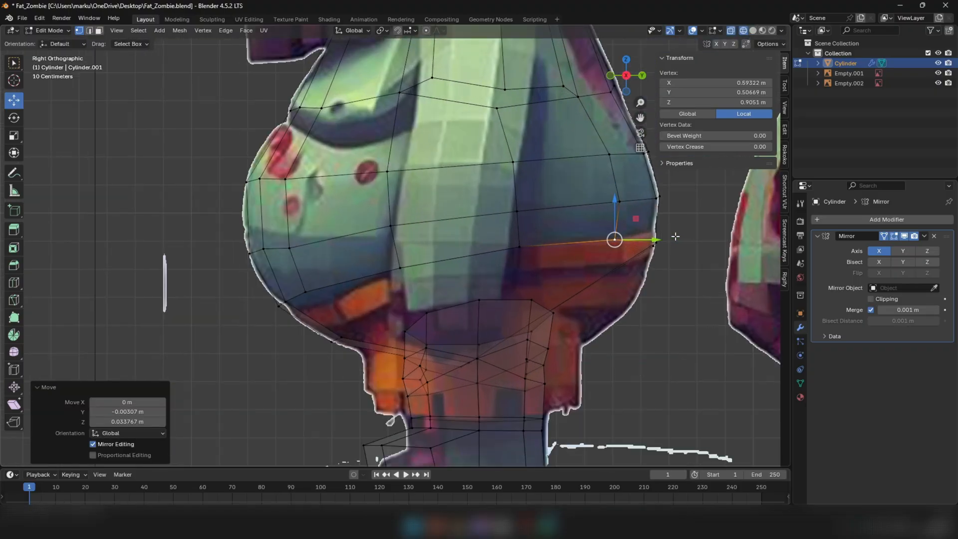
pyautogui.moveTo(671, 260); pyautogui.dragTo(645, 233)
pyautogui.keyDown('alt'); pyautogui.click(595, 237); pyautogui.keyUp('alt')
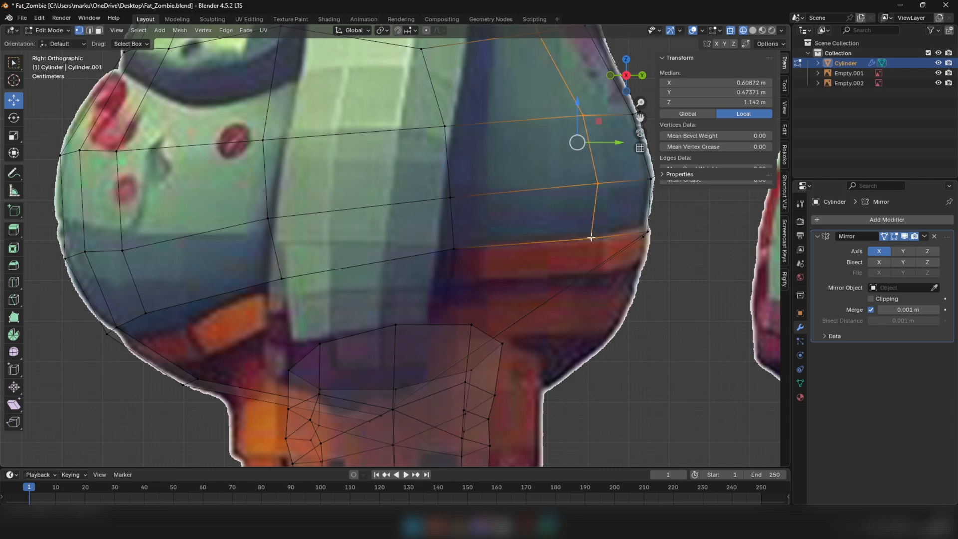
pyautogui.hotkey('alt', 'z')
pyautogui.scroll(-3, 672, 242)
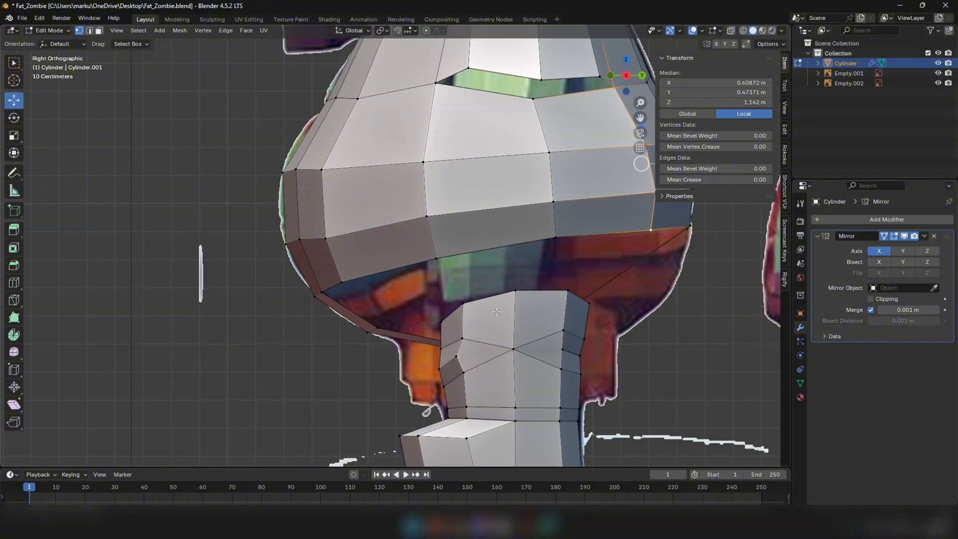
# Select the leg's top edge loop and scale it up by 1.018 and again by 1.006
pyautogui.keyDown('alt'); pyautogui.click(493, 306); pyautogui.keyUp('alt')
pyautogui.moveTo(494, 305); pyautogui.dragTo(598, 320, button='middle')
pyautogui.press('KP_3')
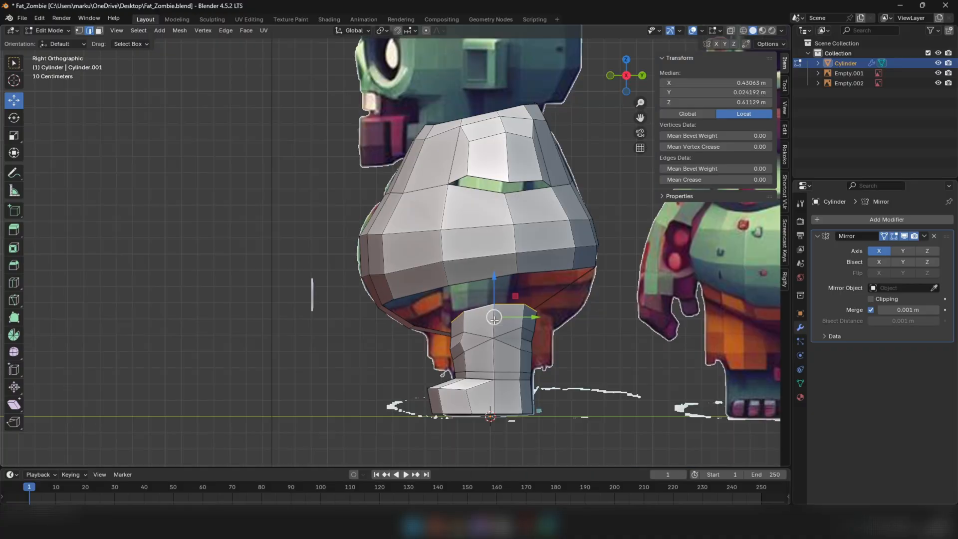
pyautogui.press('s')
pyautogui.click(594, 281)
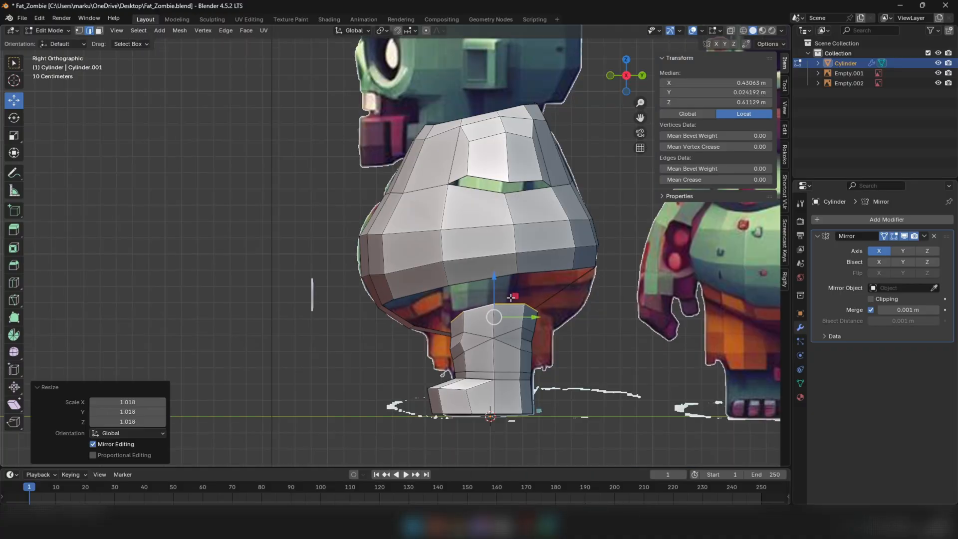
pyautogui.press('s')
pyautogui.click(610, 274)
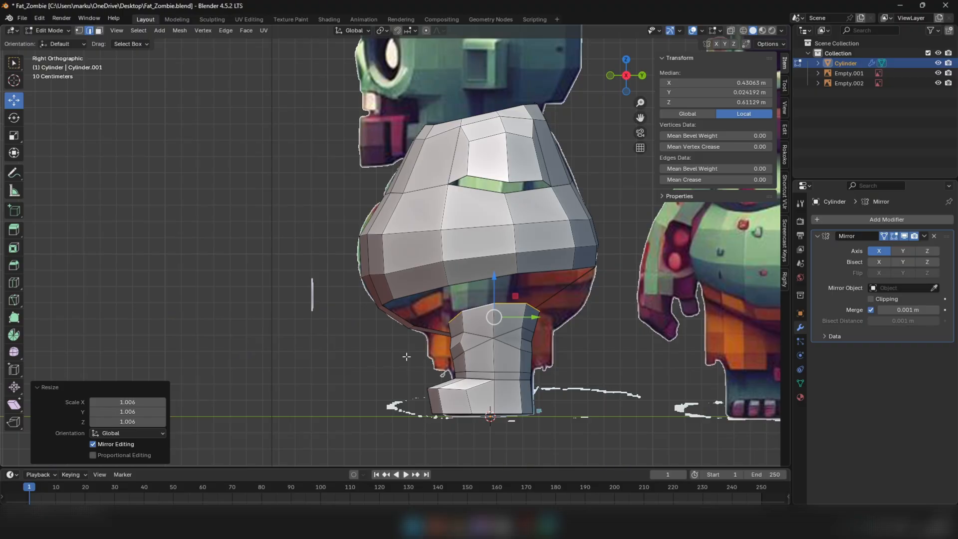
# Move the crotch strip's side corner vertex about 0.014 m along X toward the center, away from the leg
pyautogui.moveTo(648, 329); pyautogui.dragTo(671, 337, button='middle')
pyautogui.scroll(-2, 631, 349)
pyautogui.moveTo(470, 299); pyautogui.dragTo(552, 283, button='middle')
pyautogui.press('KP_3')
pyautogui.scroll(3, 539, 322)
pyautogui.press('1')
pyautogui.scroll(4, 604, 270)
pyautogui.click(553, 282)
pyautogui.press('g')
pyautogui.press('x')
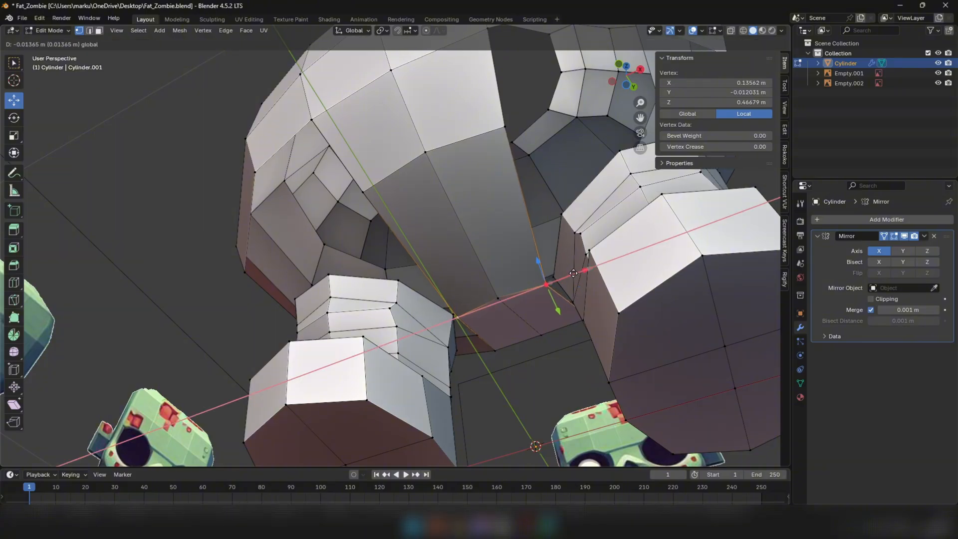
pyautogui.moveTo(574, 273); pyautogui.dragTo(573, 274)
# Merge the leg's inner top vertex into the crotch strip's side corner vertex with At Last
pyautogui.click(553, 278)
pyautogui.moveTo(556, 277); pyautogui.dragTo(592, 269, button='middle')
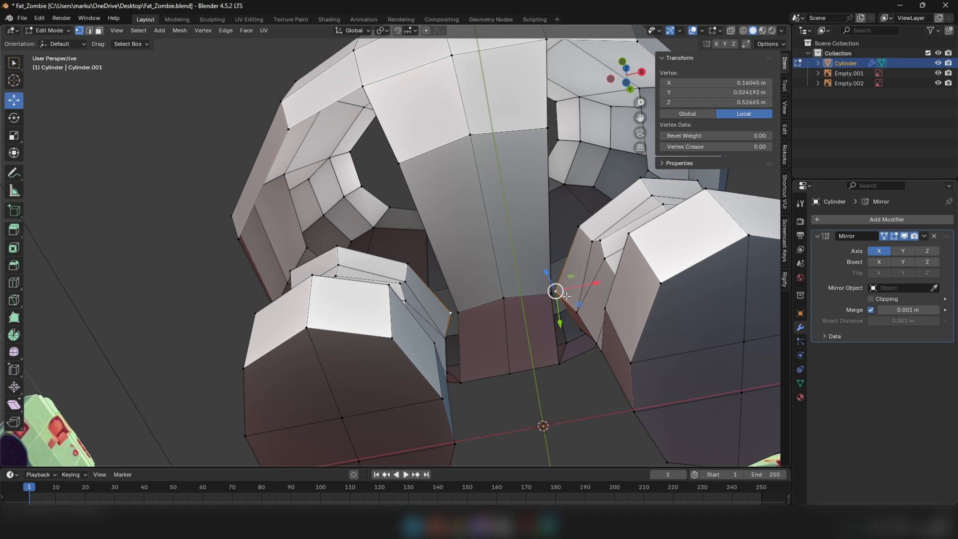
pyautogui.keyDown('alt'); pyautogui.click(547, 299); pyautogui.keyUp('alt')
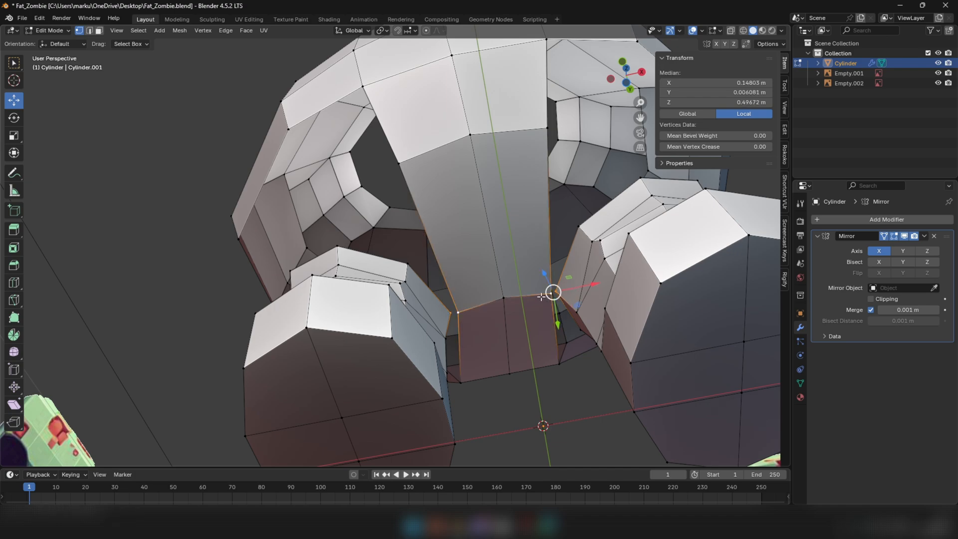
pyautogui.press('m')
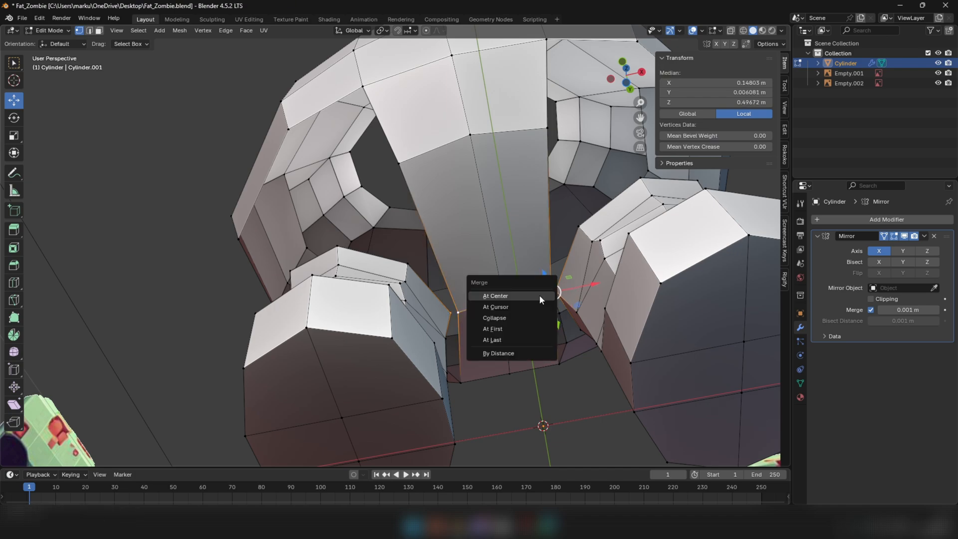
pyautogui.click(494, 339)
pyautogui.scroll(-6, 551, 295)
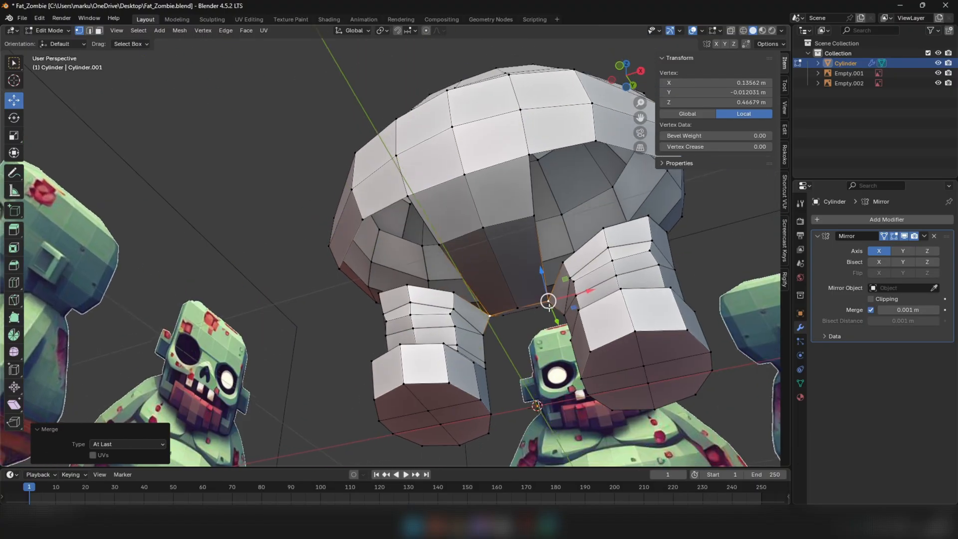
# Add one loop cut across the front crotch strip and reposition the new edge to round the lower belly
pyautogui.moveTo(549, 303); pyautogui.dragTo(545, 265, button='middle')
pyautogui.click(14, 282)
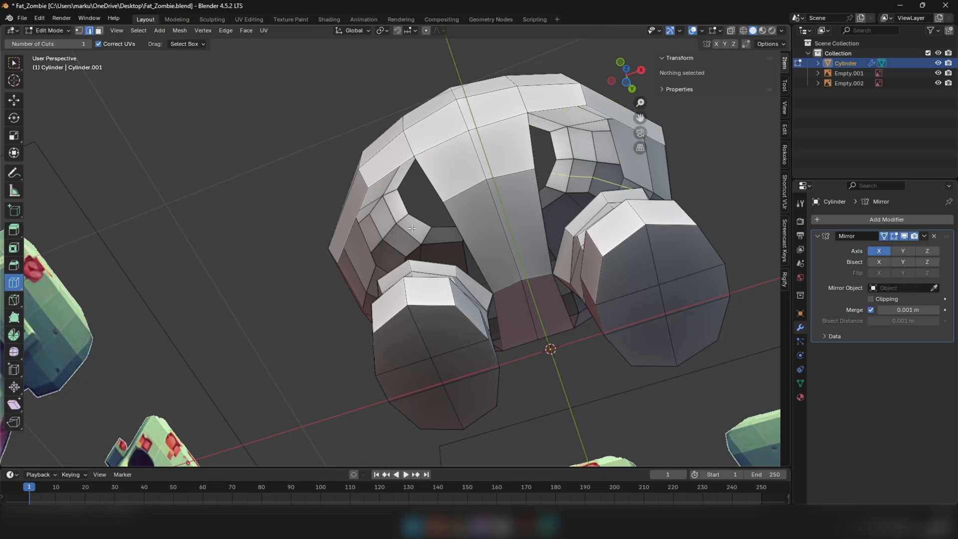
pyautogui.click(524, 227)
pyautogui.click(14, 103)
pyautogui.moveTo(440, 205); pyautogui.dragTo(464, 276, button='middle')
pyautogui.moveTo(526, 282); pyautogui.dragTo(528, 286)
pyautogui.moveTo(463, 282); pyautogui.dragTo(404, 295, button='middle')
pyautogui.moveTo(397, 310); pyautogui.dragTo(394, 311)
# Merge the leg's front inner top vertex into the front strip's new side vertex with At Last
pyautogui.moveTo(395, 311); pyautogui.dragTo(572, 262, button='middle')
pyautogui.scroll(1, 573, 262)
pyautogui.press('1')
pyautogui.click(575, 267)
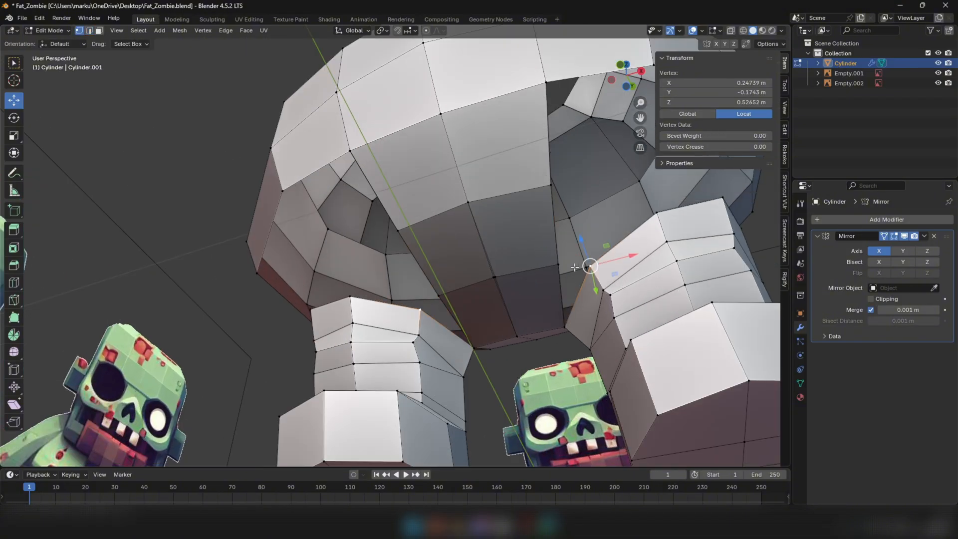
pyautogui.press('m')
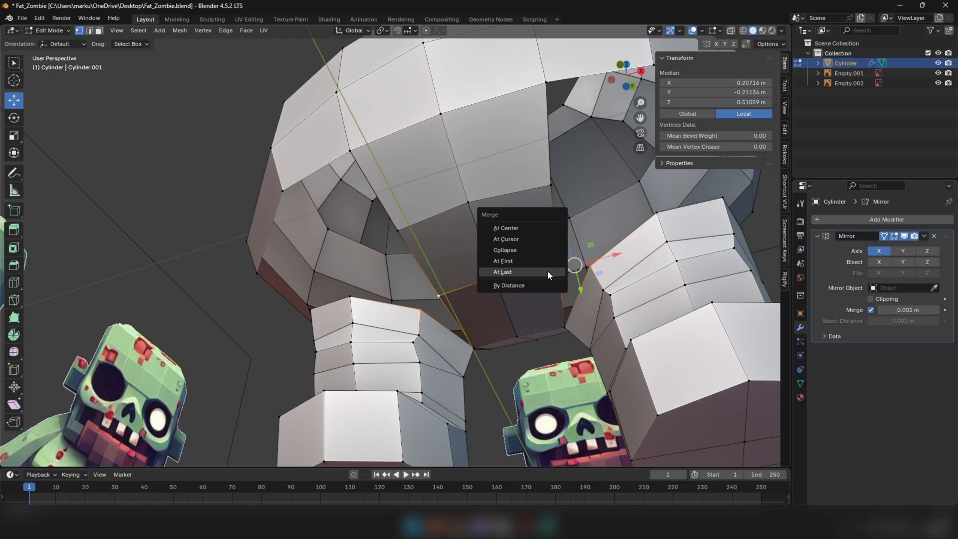
pyautogui.click(550, 272)
# Add one loop cut across the back crotch strip and move the new edge backward and down in the side view
pyautogui.moveTo(549, 272); pyautogui.dragTo(372, 257, button='middle')
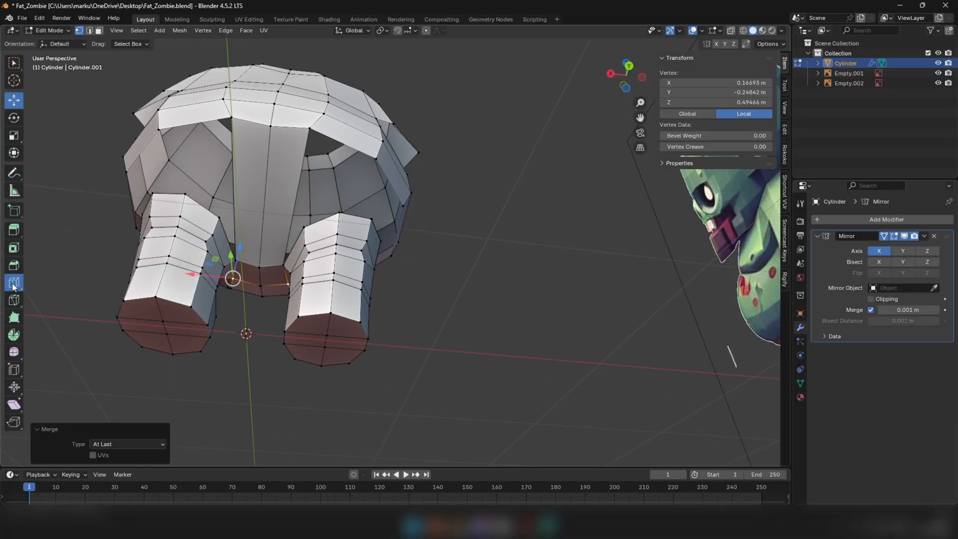
pyautogui.click(237, 211)
pyautogui.moveTo(54, 118); pyautogui.dragTo(479, 301, button='middle')
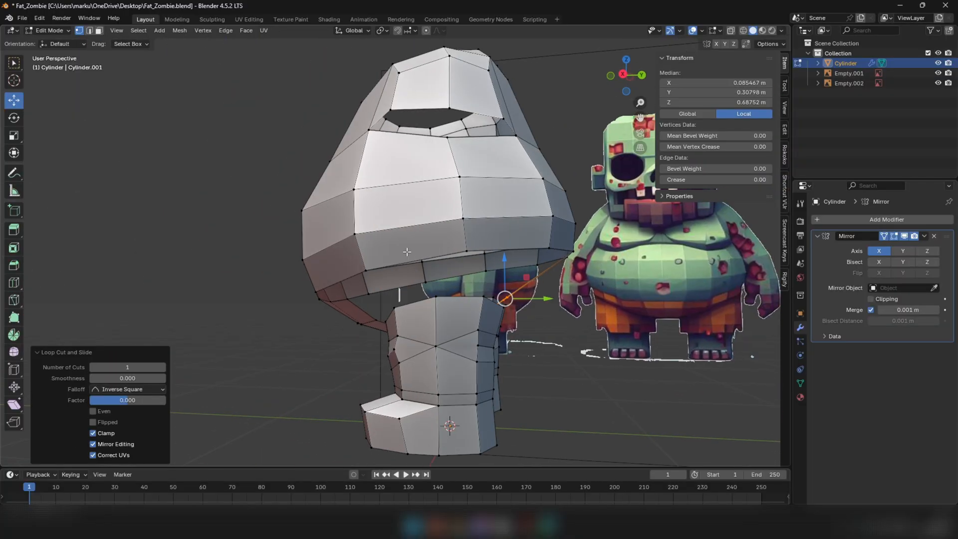
pyautogui.press('KP_3')
pyautogui.scroll(2, 487, 303)
pyautogui.scroll(2, 499, 298)
pyautogui.moveTo(569, 280); pyautogui.dragTo(646, 291)
pyautogui.scroll(-2, 609, 315)
pyautogui.moveTo(619, 290); pyautogui.dragTo(539, 285, button='middle')
pyautogui.scroll(-5, 499, 279)
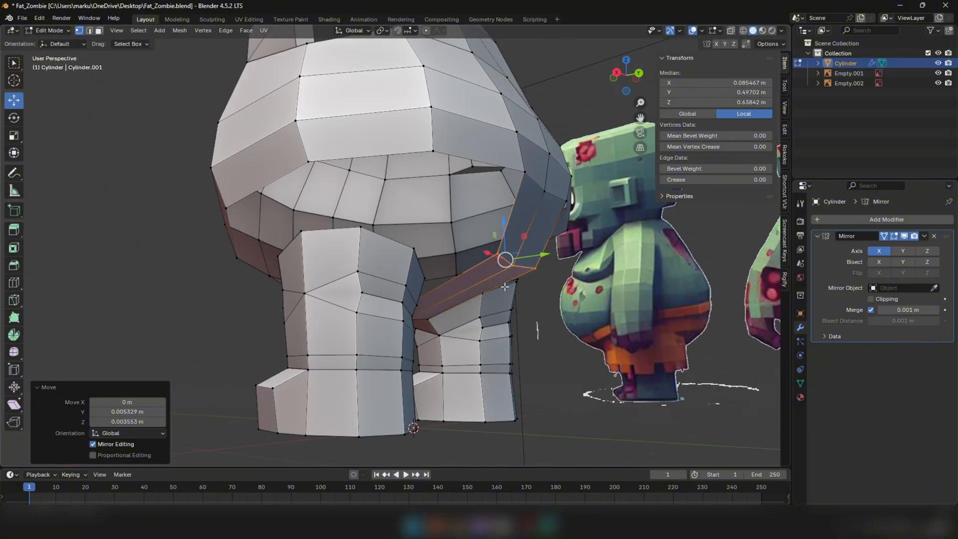
# Move the back strip's new edge about 0.080 m forward along Y
pyautogui.moveTo(469, 272); pyautogui.dragTo(415, 134, button='middle')
pyautogui.scroll(-4, 415, 134)
pyautogui.moveTo(433, 68); pyautogui.dragTo(427, 78)
pyautogui.moveTo(427, 78); pyautogui.dragTo(354, 138, button='middle')
# Merge the leg's rear inner top vertex with the side vertex of the back strip's new edge
pyautogui.scroll(5, 354, 138)
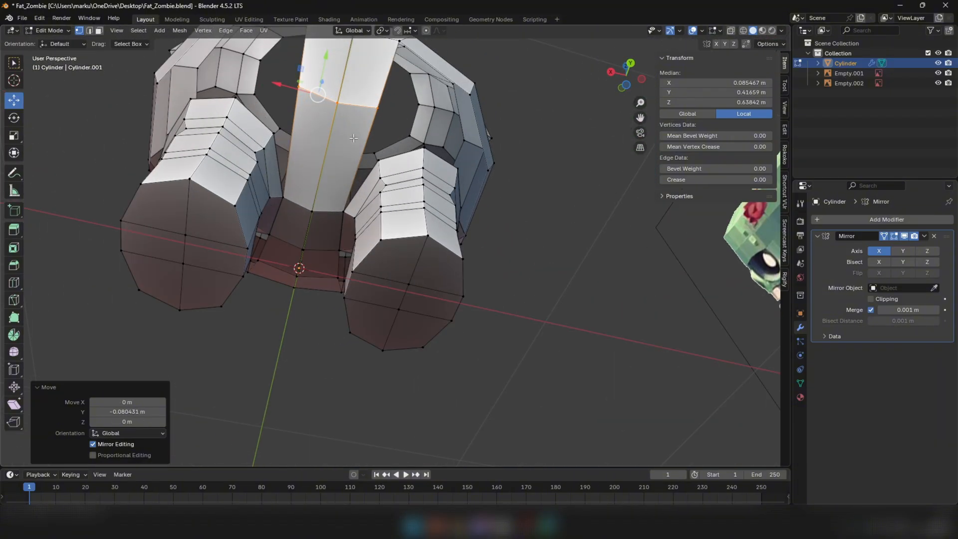
pyautogui.click(276, 134)
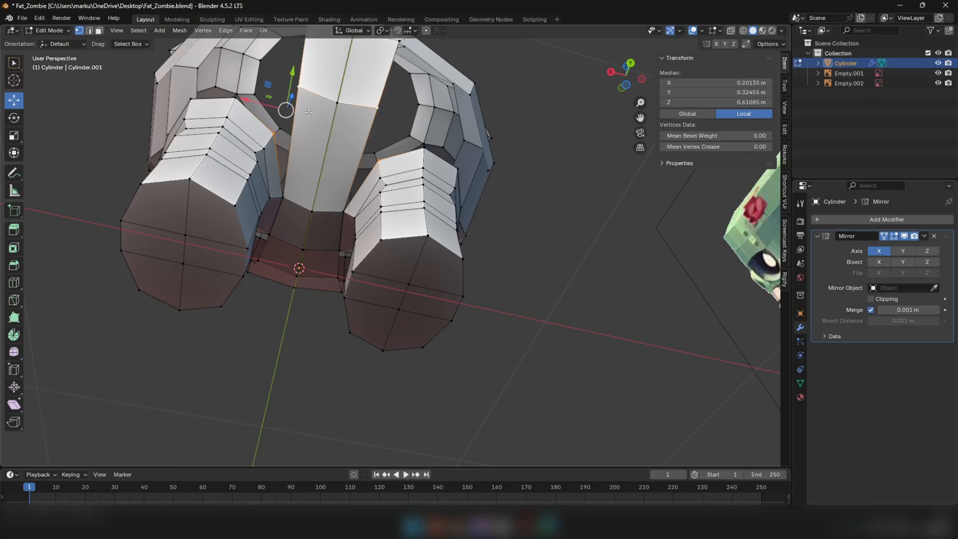
pyautogui.moveTo(278, 102); pyautogui.dragTo(298, 123, button='middle')
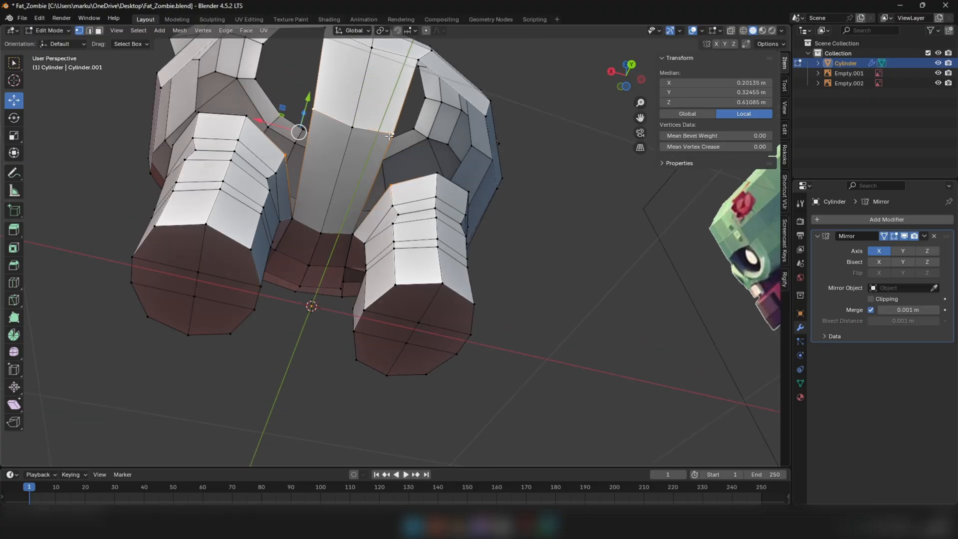
pyautogui.press('m')
pyautogui.click(373, 102)
pyautogui.moveTo(373, 102); pyautogui.dragTo(396, 123, button='middle')
# Adjust the back strip's center vertices along Y, moving the upper one about 0.010 m backward, and nudge the neighboring side vertex
pyautogui.scroll(3, 336, 206)
pyautogui.click(341, 219)
pyautogui.scroll(4, 334, 231)
pyautogui.scroll(-3, 334, 231)
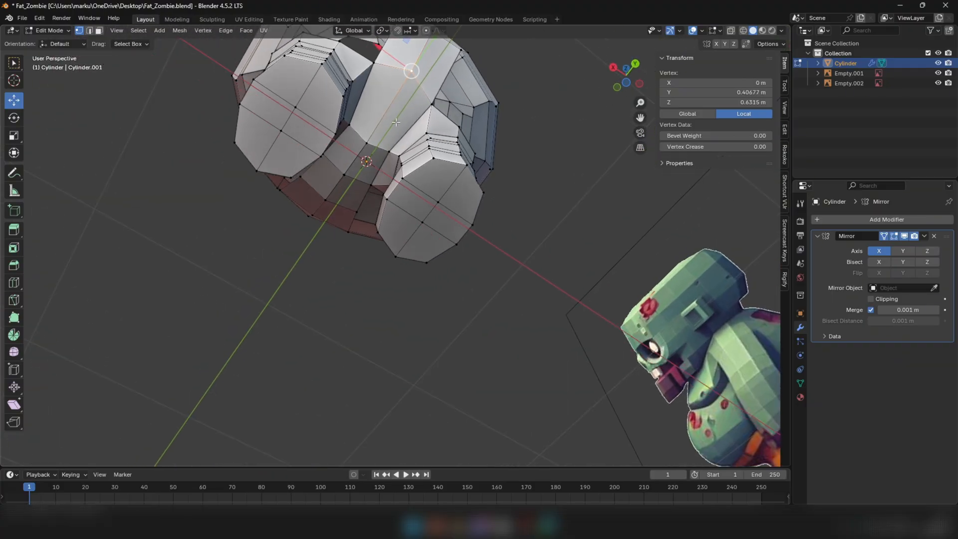
pyautogui.moveTo(431, 48); pyautogui.dragTo(420, 65)
pyautogui.moveTo(419, 110); pyautogui.dragTo(413, 285, button='middle')
pyautogui.moveTo(450, 338); pyautogui.dragTo(330, 87, button='middle')
pyautogui.scroll(-3, 341, 140)
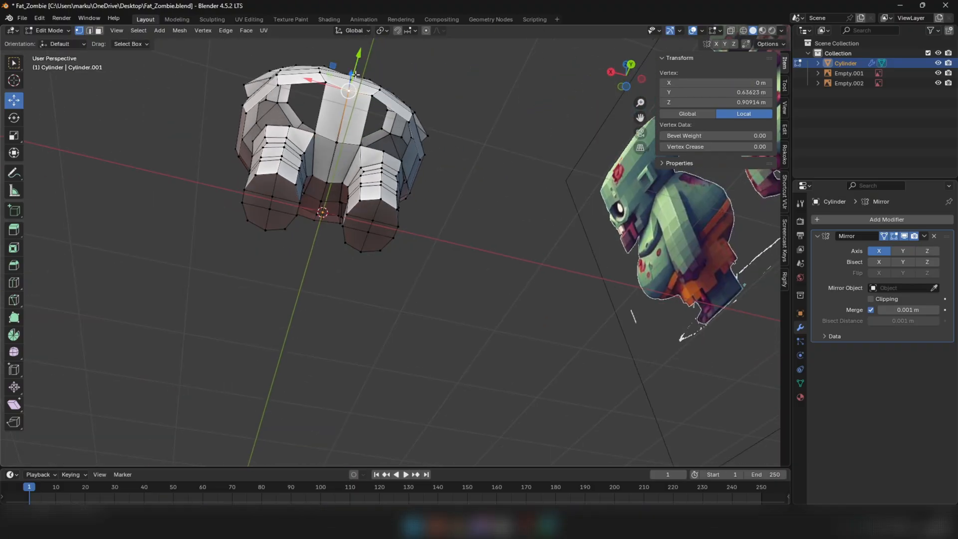
pyautogui.click(327, 84)
pyautogui.moveTo(330, 87); pyautogui.dragTo(335, 90)
pyautogui.moveTo(339, 134); pyautogui.dragTo(341, 182, button='middle')
# Add one loop cut across the upper back strip and move it about 0.055 m backward and 0.060 m down
pyautogui.press('2')
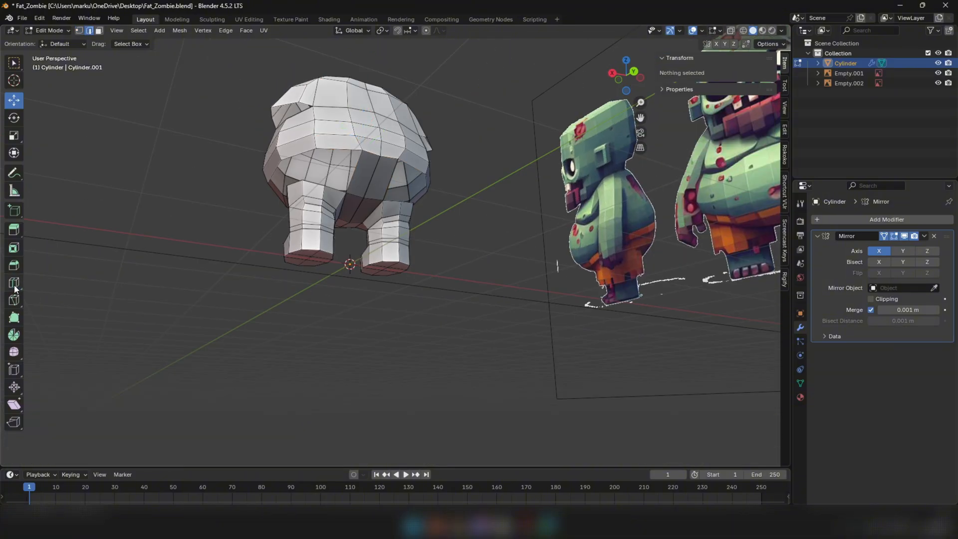
pyautogui.click(384, 182)
pyautogui.click(11, 102)
pyautogui.press('KP_3')
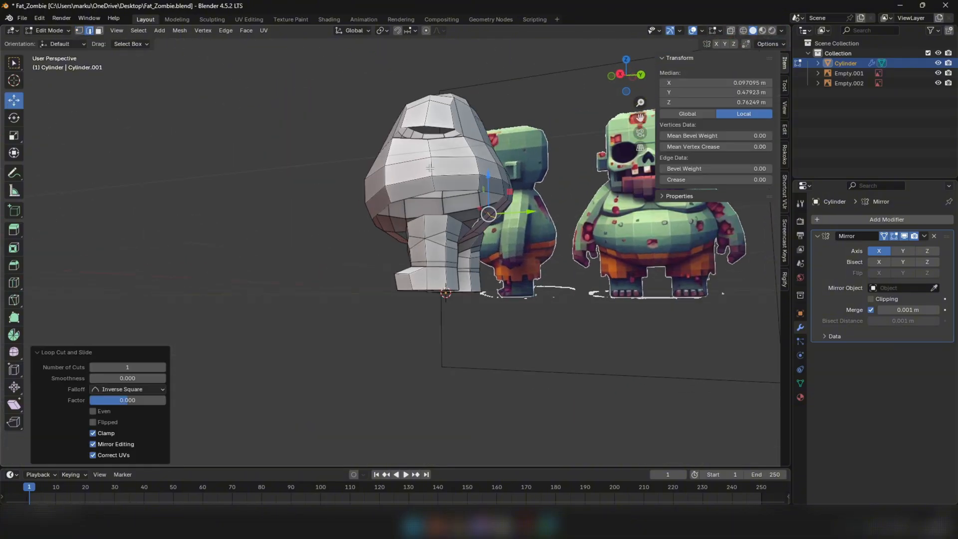
pyautogui.scroll(6, 524, 230)
pyautogui.moveTo(505, 255); pyautogui.dragTo(518, 267)
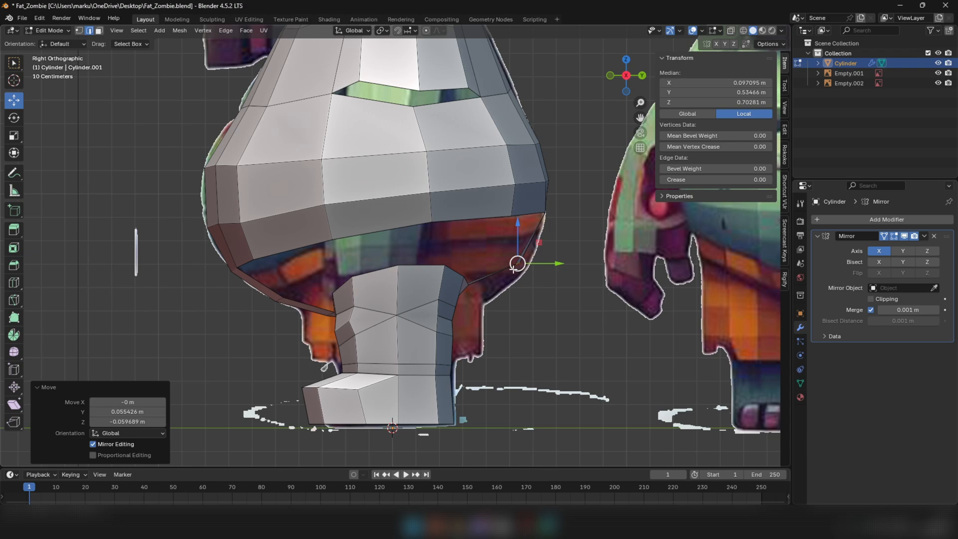
# Move the back strip's lower edge about 0.030 m backward and 0.011 m down, matching the side reference in X-ray
pyautogui.hotkey('alt', 'z')
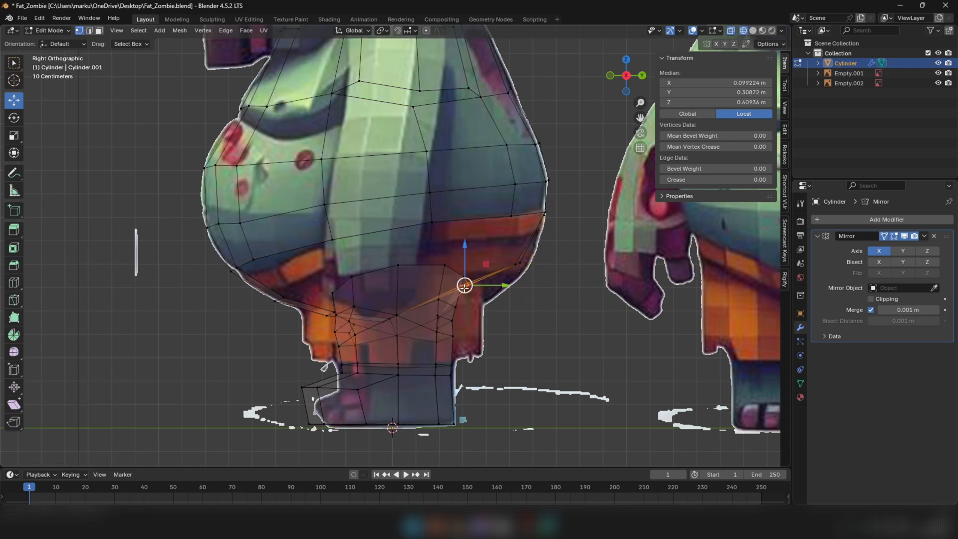
pyautogui.moveTo(464, 286); pyautogui.dragTo(468, 285)
pyautogui.hotkey('alt', 'z')
pyautogui.moveTo(469, 284); pyautogui.dragTo(234, 269, button='middle')
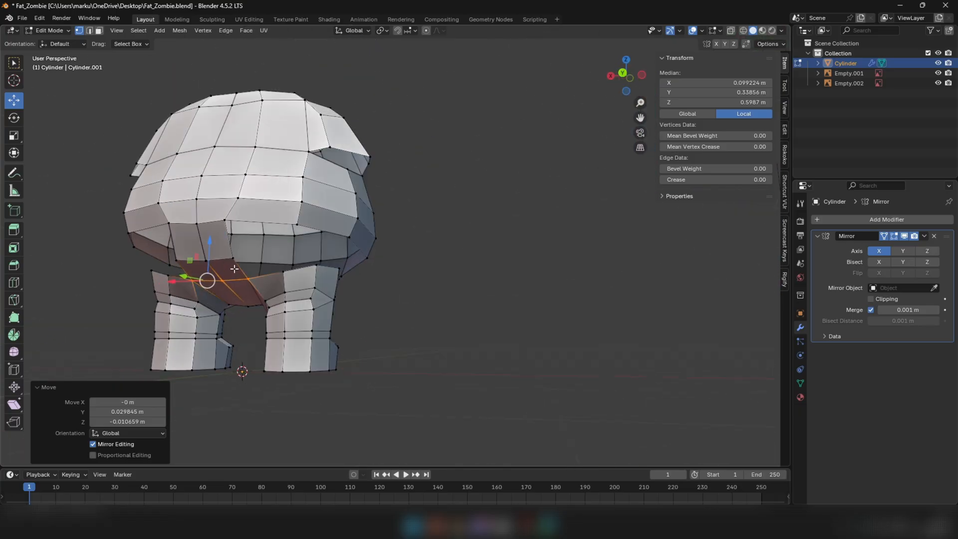
pyautogui.press('3')
pyautogui.hotkey('ctrl', 'z')
pyautogui.press('2')
pyautogui.moveTo(209, 245); pyautogui.dragTo(198, 233)
pyautogui.moveTo(198, 232); pyautogui.dragTo(217, 161, button='middle')
pyautogui.moveTo(217, 161); pyautogui.dragTo(206, 162)
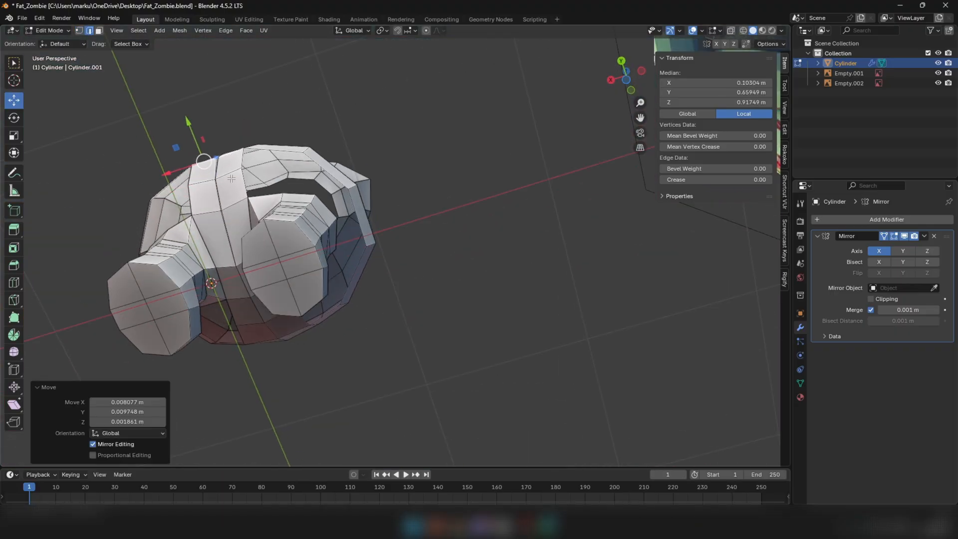
pyautogui.hotkey('ctrl', 'z')
# Enable Clipping on the Mirror modifier and move the center edge loop along X onto the mirror plane to close the gap
pyautogui.moveTo(492, 254); pyautogui.dragTo(530, 300, button='middle')
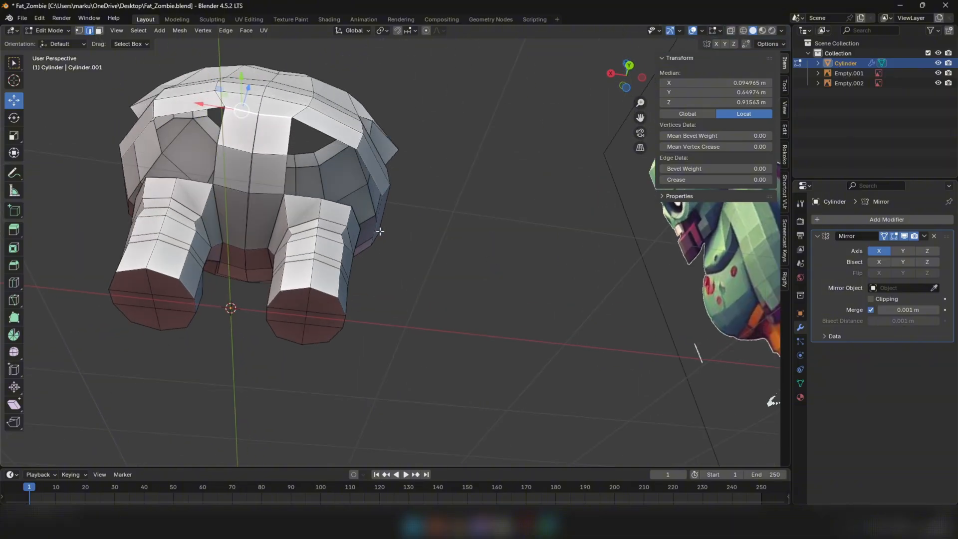
pyautogui.scroll(4, 254, 168)
pyautogui.click(878, 298)
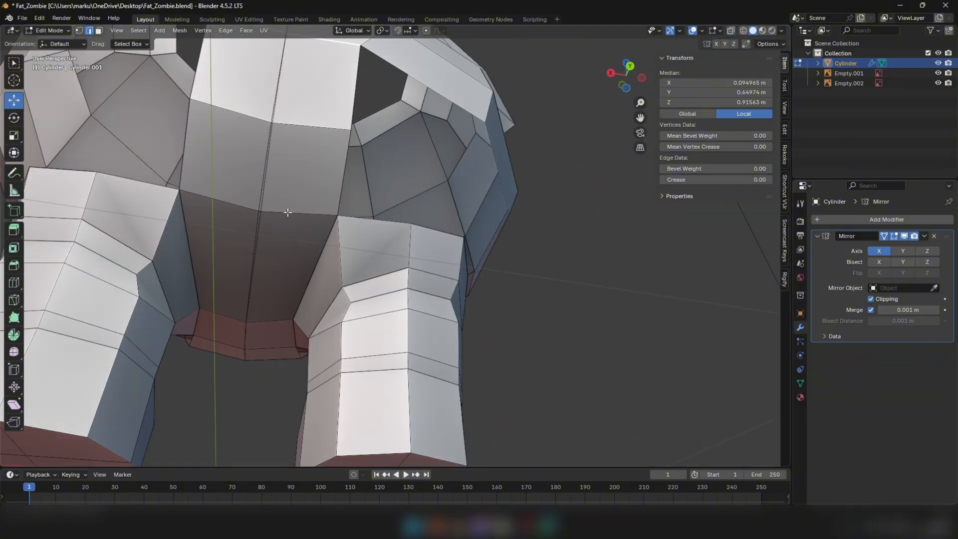
pyautogui.moveTo(350, 240); pyautogui.dragTo(282, 202, button='middle')
pyautogui.scroll(-4, 283, 201)
pyautogui.keyDown('alt'); pyautogui.click(276, 122); pyautogui.keyUp('alt')
pyautogui.moveTo(279, 127); pyautogui.dragTo(522, 200, button='middle')
pyautogui.moveTo(555, 231); pyautogui.dragTo(610, 235)
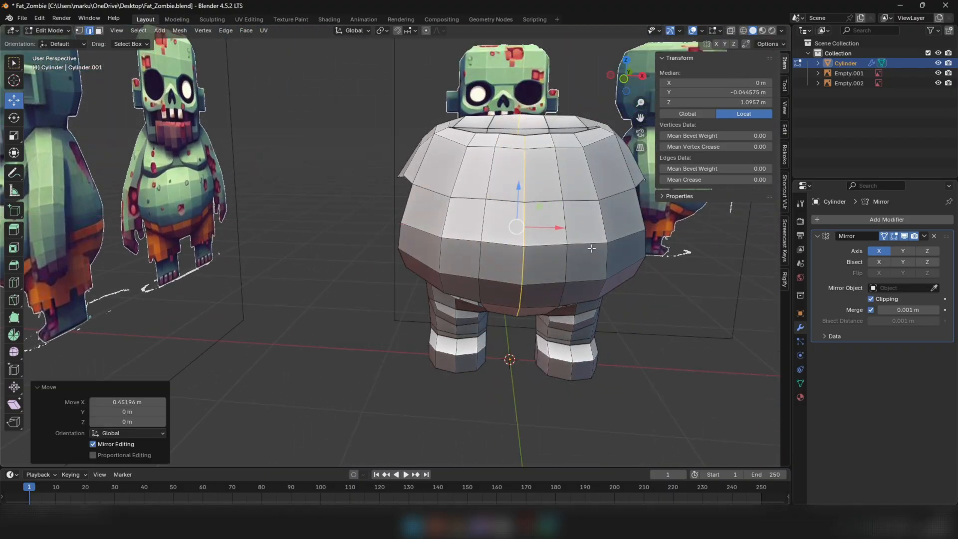
pyautogui.moveTo(593, 246); pyautogui.dragTo(276, 207, button='middle')
pyautogui.moveTo(248, 207); pyautogui.dragTo(217, 226)
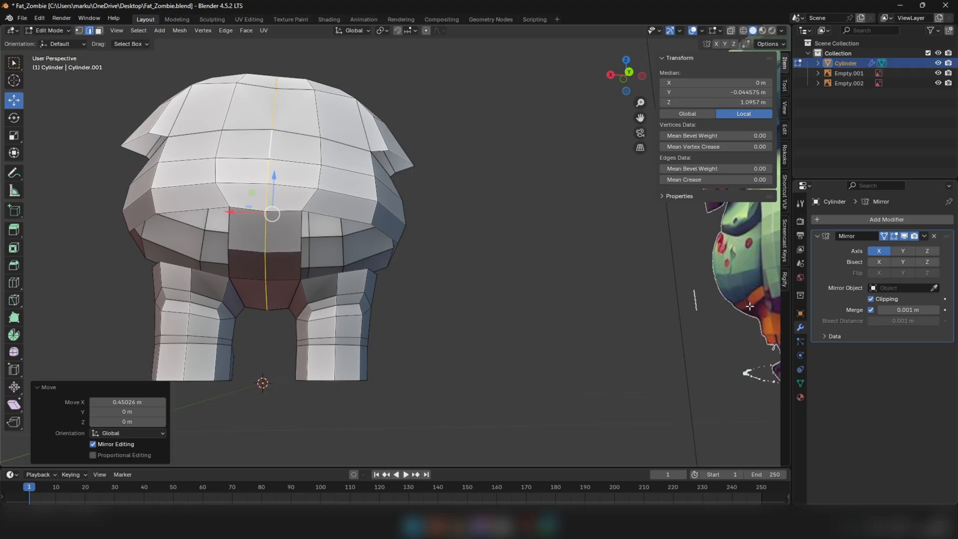
pyautogui.press('1')
pyautogui.click(497, 257)
# Fill a face between the leg's front inner top edge and the front strip's side edge
pyautogui.moveTo(342, 235); pyautogui.dragTo(546, 217, button='middle')
pyautogui.scroll(2, 549, 239)
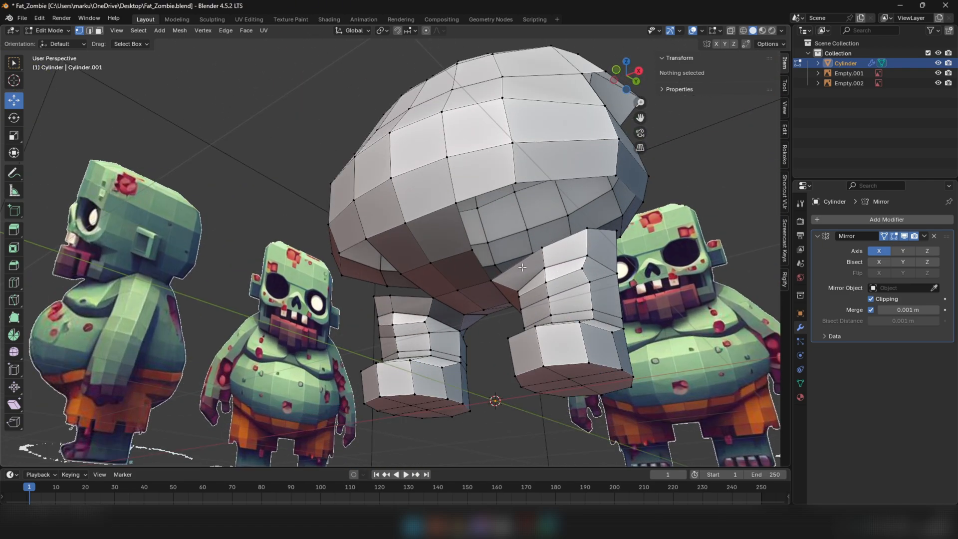
pyautogui.click(521, 269)
pyautogui.moveTo(521, 268); pyautogui.dragTo(536, 220, button='middle')
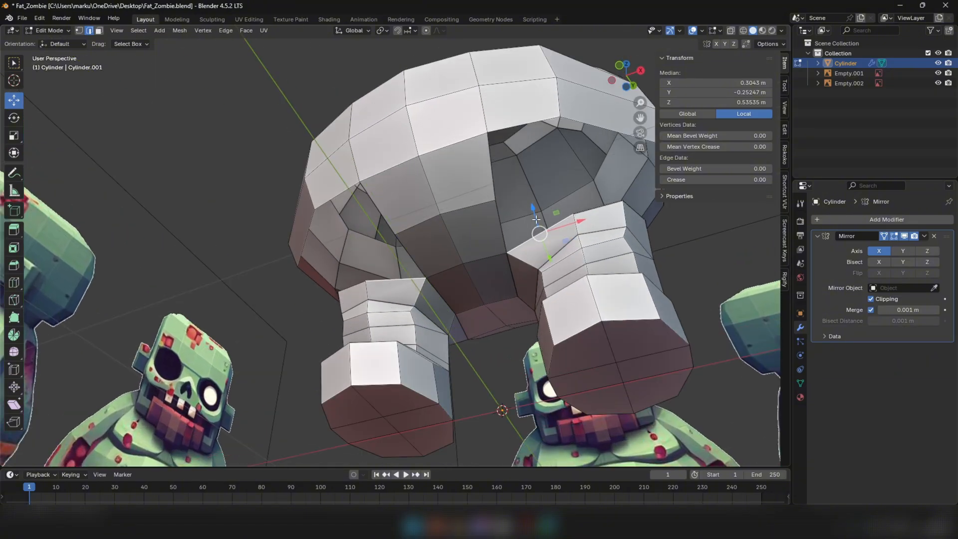
pyautogui.moveTo(497, 176); pyautogui.dragTo(432, 180, button='middle')
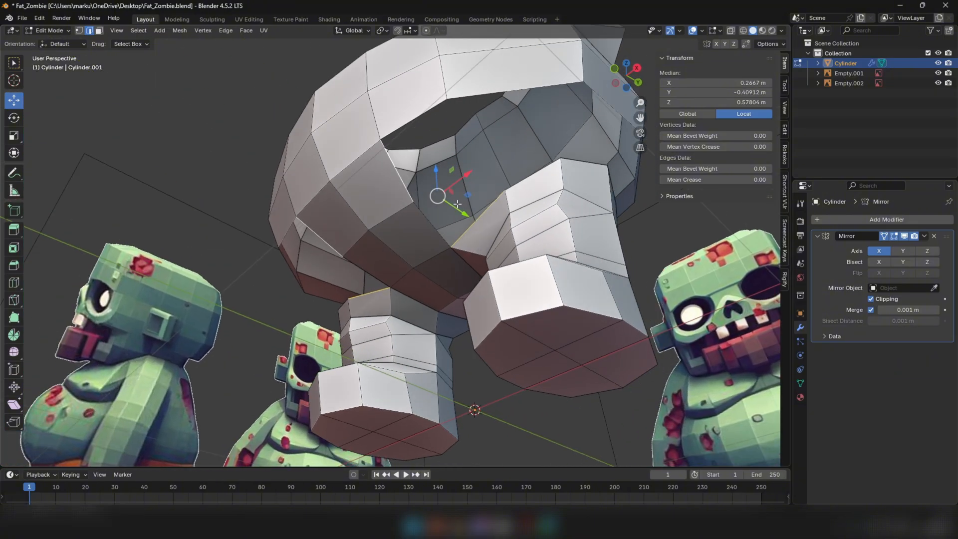
pyautogui.press('f')
# Vertex-slide the front strip's side vertex toward the center by a factor of about 0.32
pyautogui.moveTo(501, 211); pyautogui.dragTo(583, 259, button='middle')
pyautogui.press('1')
pyautogui.click(509, 227)
pyautogui.press('3')
pyautogui.keyDown('alt'); pyautogui.click(559, 253); pyautogui.keyUp('alt')
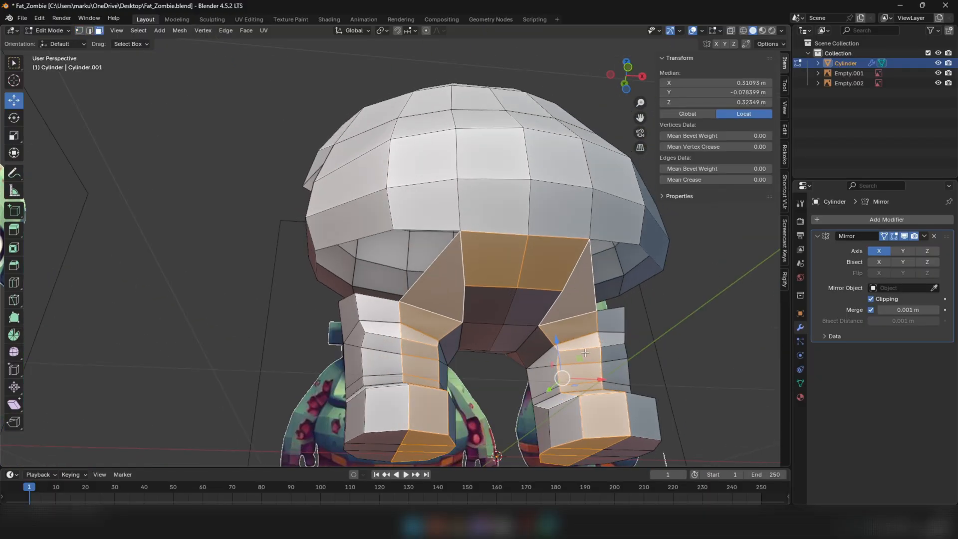
pyautogui.moveTo(583, 304); pyautogui.dragTo(539, 268, button='middle')
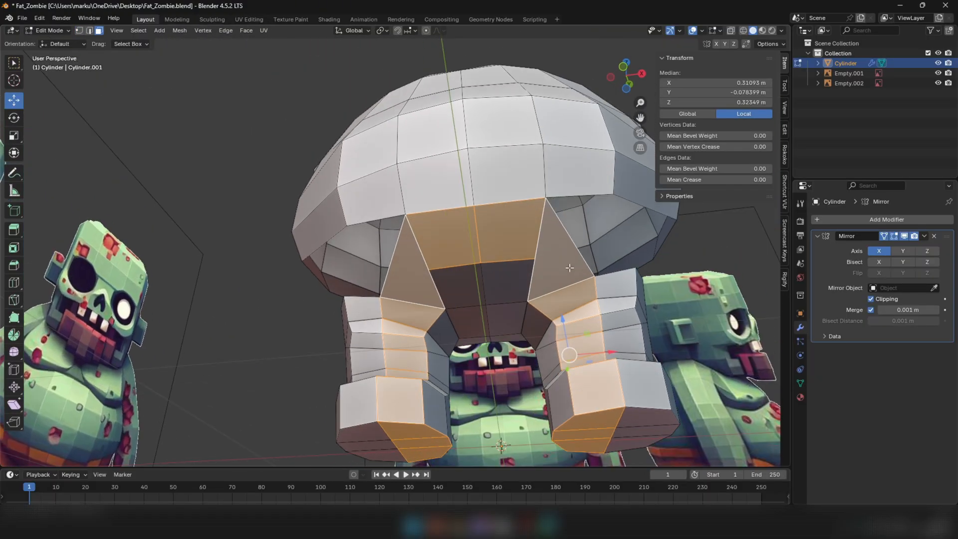
pyautogui.press('1')
pyautogui.click(536, 261)
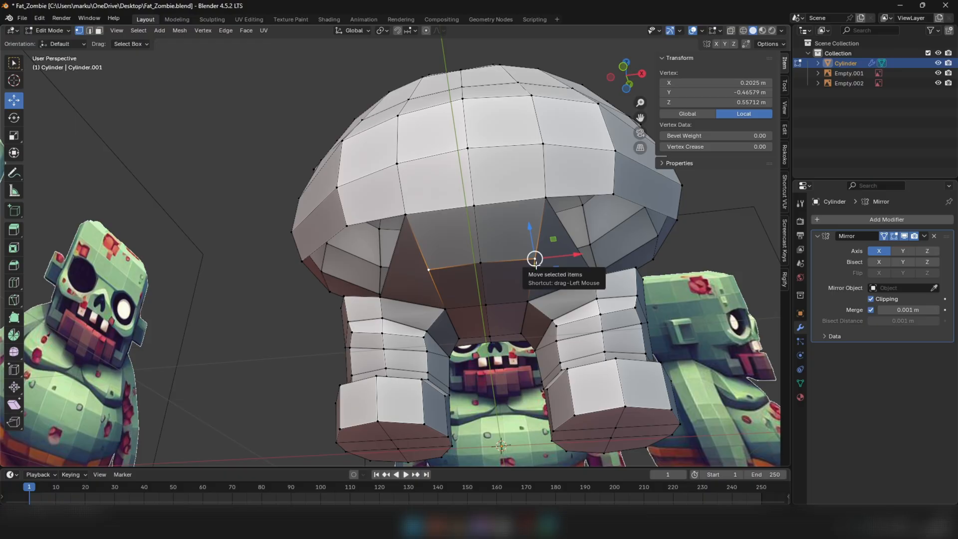
pyautogui.hotkey('shift', 'v')
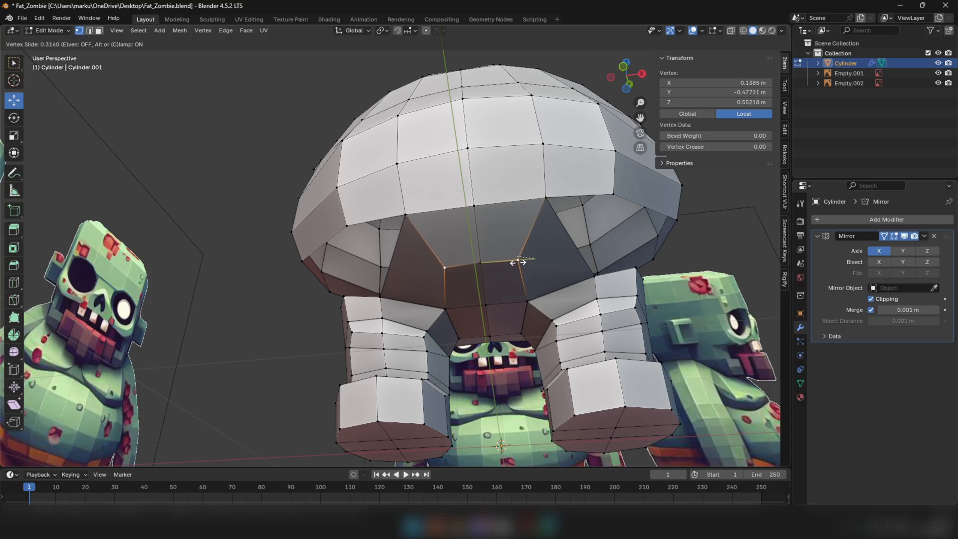
pyautogui.click(518, 262)
pyautogui.moveTo(518, 262); pyautogui.dragTo(499, 285, button='middle')
# Fill a face between the leg's outer front top edge and the torso's lower rim edge beside the strip
pyautogui.press('3')
pyautogui.keyDown('alt'); pyautogui.click(394, 272); pyautogui.keyUp('alt')
pyautogui.scroll(-5, 430, 289)
pyautogui.press('2')
pyautogui.click(499, 285)
pyautogui.scroll(3, 499, 284)
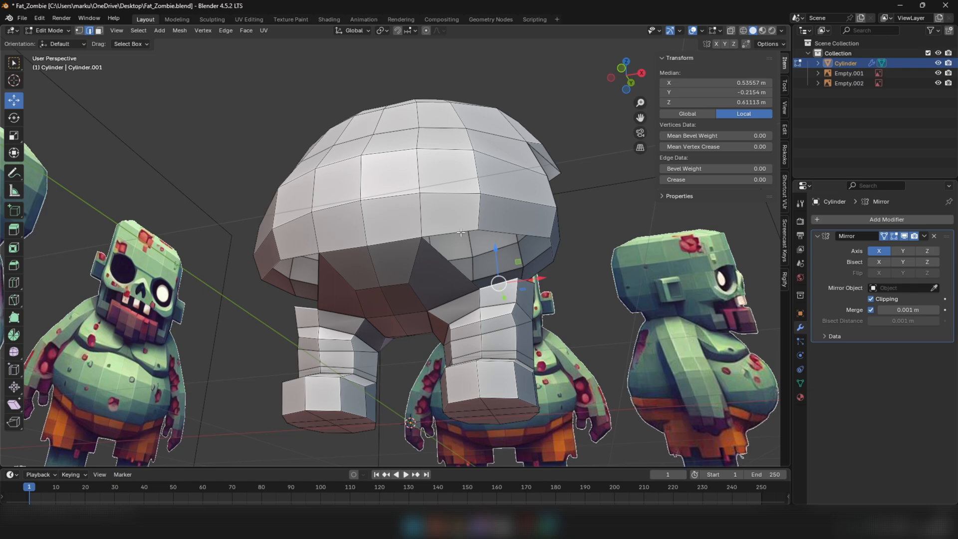
pyautogui.press('f')
pyautogui.moveTo(481, 244); pyautogui.dragTo(415, 263, button='middle')
# Move the torso's front side rim vertex by about 0.016 m in X, 0.025 m in Y and 0.015 m in Z
pyautogui.press('1')
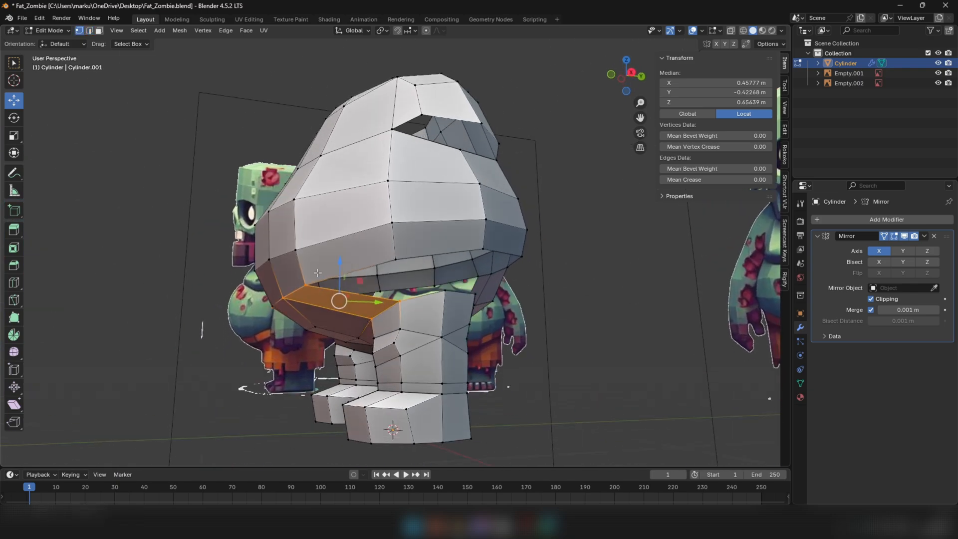
pyautogui.click(309, 282)
pyautogui.moveTo(330, 277); pyautogui.dragTo(283, 207, button='middle')
pyautogui.moveTo(263, 203); pyautogui.dragTo(270, 200)
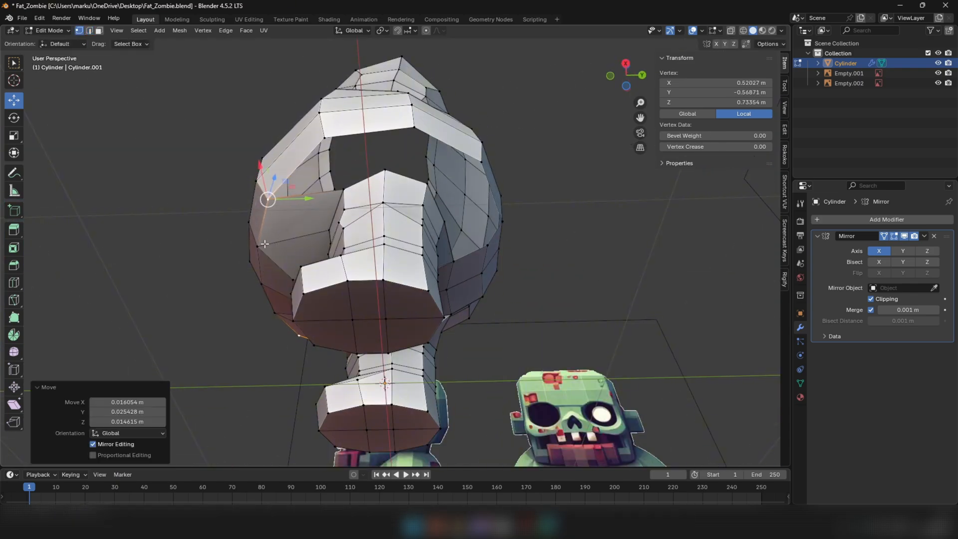
# Nudge the two neighbouring vertices on the torso's front side rim above the leg into a smoother outline
pyautogui.moveTo(265, 247); pyautogui.dragTo(270, 246)
pyautogui.click(269, 201)
pyautogui.moveTo(270, 200); pyautogui.dragTo(277, 197)
pyautogui.moveTo(277, 198); pyautogui.dragTo(330, 219, button='middle')
# Fill a face between the leg's outer top edge and the torso's lower side rim edge
pyautogui.press('2')
pyautogui.click(467, 239)
pyautogui.press('f')
# Move the new face's outer rim corner about 0.006 m in X, 0.005 m in Y and 0.004 m in Z, and nudge the neighbouring rim vertex
pyautogui.press('1')
pyautogui.moveTo(409, 206); pyautogui.dragTo(396, 157, button='middle')
pyautogui.click(411, 227)
pyautogui.moveTo(331, 114); pyautogui.dragTo(332, 112)
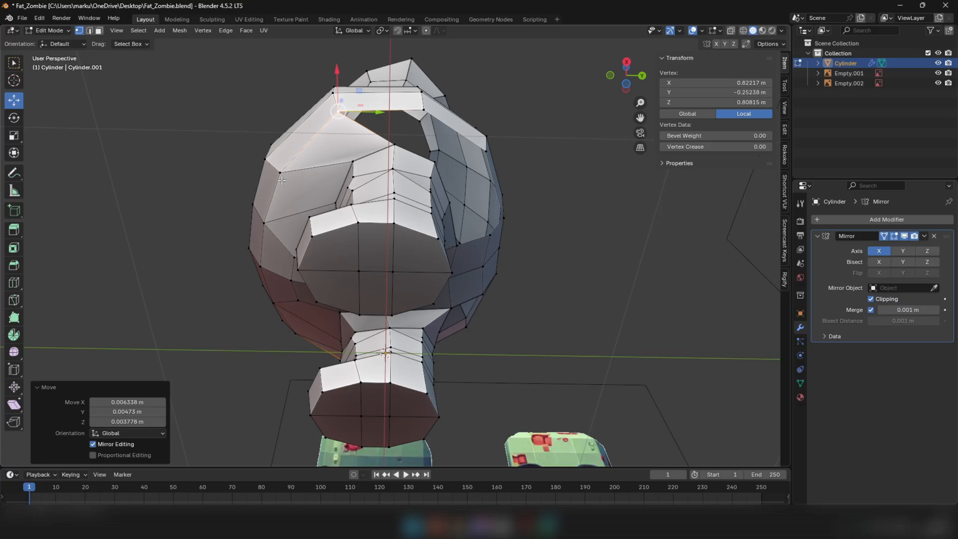
pyautogui.click(280, 172)
pyautogui.moveTo(279, 173); pyautogui.dragTo(280, 169)
pyautogui.moveTo(280, 170); pyautogui.dragTo(393, 220, button='middle')
# Move and rotate the short edge under the front side of the belly to even out the lower rim
pyautogui.press('2')
pyautogui.click(366, 188)
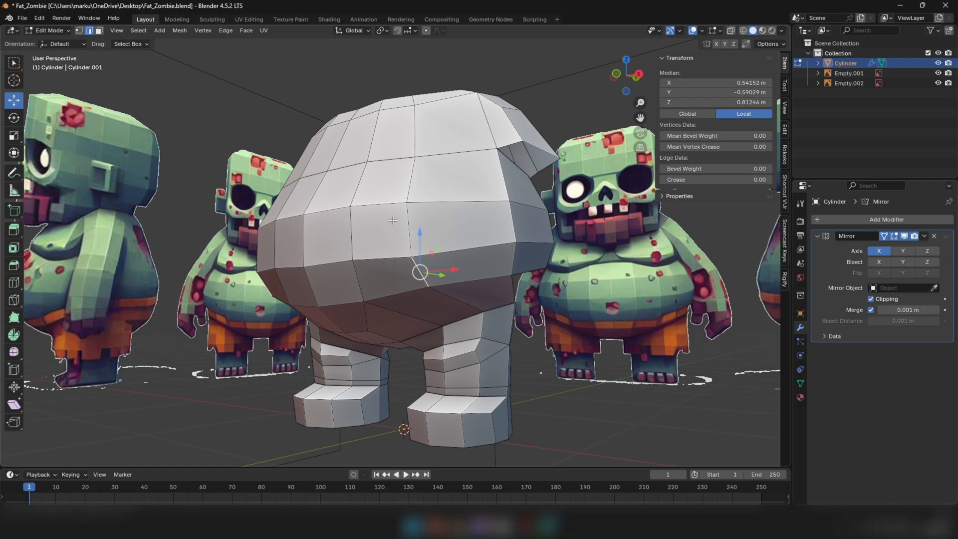
pyautogui.keyDown('shift'); pyautogui.click(408, 187); pyautogui.keyUp('shift')
pyautogui.moveTo(407, 187); pyautogui.dragTo(394, 113, button='middle')
pyautogui.moveTo(398, 99); pyautogui.dragTo(414, 100)
pyautogui.press('r')
pyautogui.click(517, 76)
# Lower the edge at the leg's outer top slightly along Z
pyautogui.moveTo(414, 99); pyautogui.dragTo(439, 236, button='middle')
pyautogui.keyDown('alt'); pyautogui.click(373, 310); pyautogui.keyUp('alt')
pyautogui.moveTo(374, 310); pyautogui.dragTo(377, 311, button='middle')
pyautogui.moveTo(365, 297); pyautogui.dragTo(365, 301)
pyautogui.moveTo(391, 302); pyautogui.dragTo(303, 279, button='middle')
# Lower the leg's rear inner top vertex by about 0.034 m in Z
pyautogui.press('1')
pyautogui.click(347, 283)
pyautogui.click(337, 288)
pyautogui.moveTo(339, 274); pyautogui.dragTo(338, 279)
pyautogui.moveTo(338, 279); pyautogui.dragTo(327, 283, button='middle')
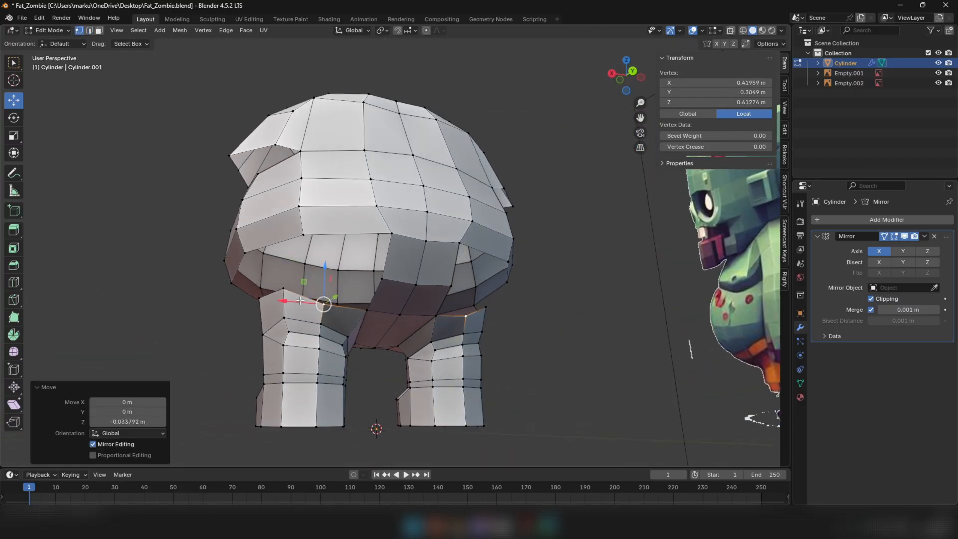
# Lower the leg's rear outer top vertex, and the middle outer top vertex by about 0.018 m in Z
pyautogui.click(283, 289)
pyautogui.moveTo(289, 261); pyautogui.dragTo(288, 273)
pyautogui.moveTo(296, 284); pyautogui.dragTo(362, 298, button='middle')
pyautogui.click(376, 292)
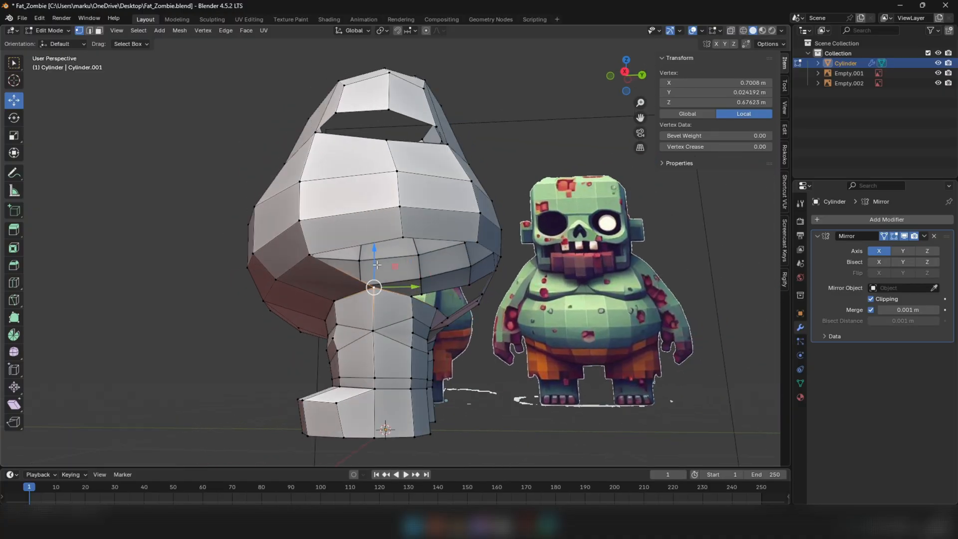
pyautogui.moveTo(376, 266); pyautogui.dragTo(377, 271)
# Add a loop cut across the lower part of the rear crotch strip with a factor of 0.025
pyautogui.moveTo(424, 283); pyautogui.dragTo(342, 268, button='middle')
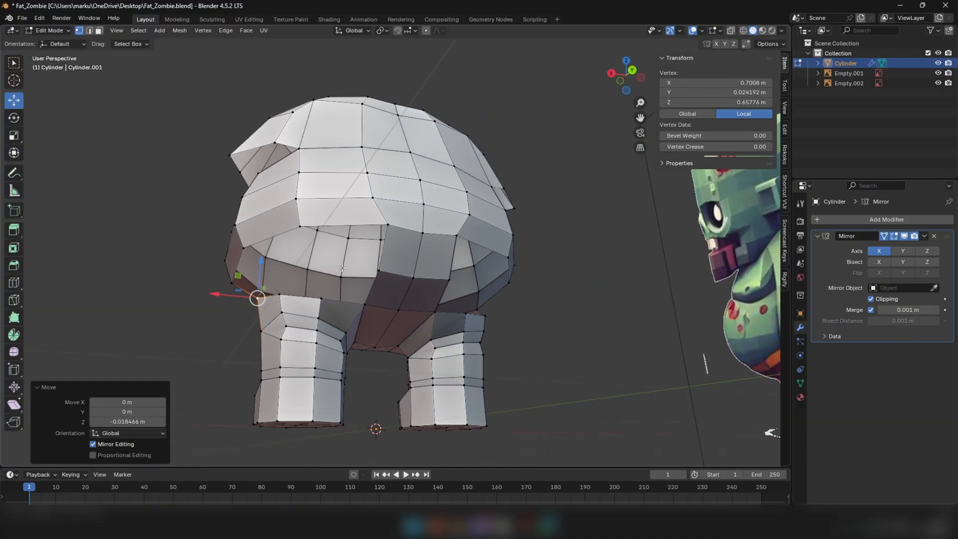
pyautogui.click(377, 295)
pyautogui.click(10, 103)
pyautogui.moveTo(367, 318); pyautogui.dragTo(471, 327, button='middle')
# Reposition the rear strip's new cut to follow the curve of the body
pyautogui.scroll(4, 471, 327)
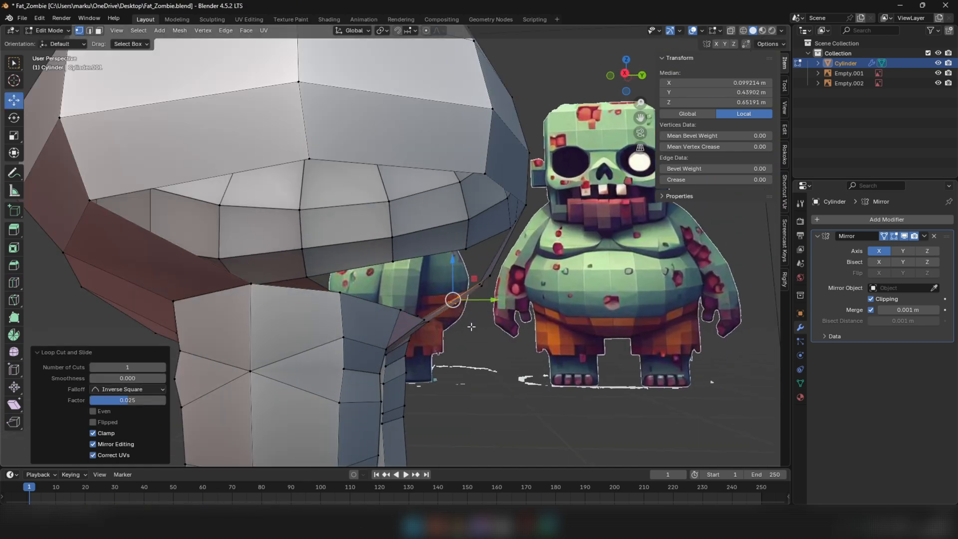
pyautogui.press('KP_3')
pyautogui.moveTo(448, 300)
pyautogui.mouseDown()
pyautogui.moveTo(452, 314)
pyautogui.moveTo(494, 269)
pyautogui.mouseUp()
pyautogui.click(425, 273)
pyautogui.press('z')
pyautogui.moveTo(519, 269)
pyautogui.mouseDown(button='middle')
pyautogui.moveTo(426, 291)
pyautogui.moveTo(354, 276)
pyautogui.moveTo(292, 188)
pyautogui.moveTo(254, 210)
pyautogui.moveTo(106, 243)
pyautogui.mouseUp(button='middle')
pyautogui.scroll(-3, 426, 291)
# Try to bridge the rear strip's short side edge to the torso's side rim with a face and a centred loop cut
pyautogui.press('2')
pyautogui.click(373, 291)
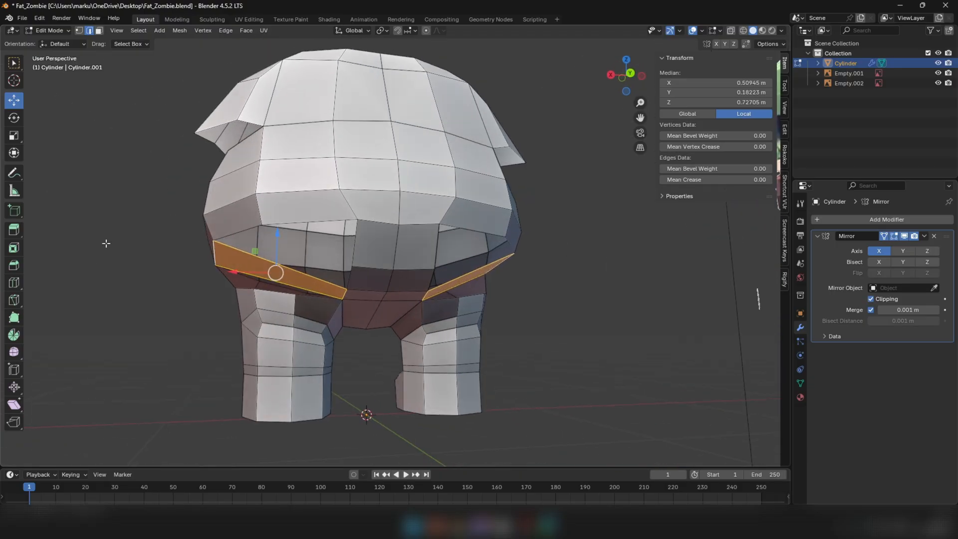
pyautogui.click(248, 264)
pyautogui.click(13, 100)
# Rotate the bridging face's middle edge by -34.3°, move it about 0.082 m in X, -0.014 m in Y and 0.013 m in Z, and rotate it again
pyautogui.moveTo(279, 280); pyautogui.dragTo(450, 280, button='middle')
pyautogui.press('r')
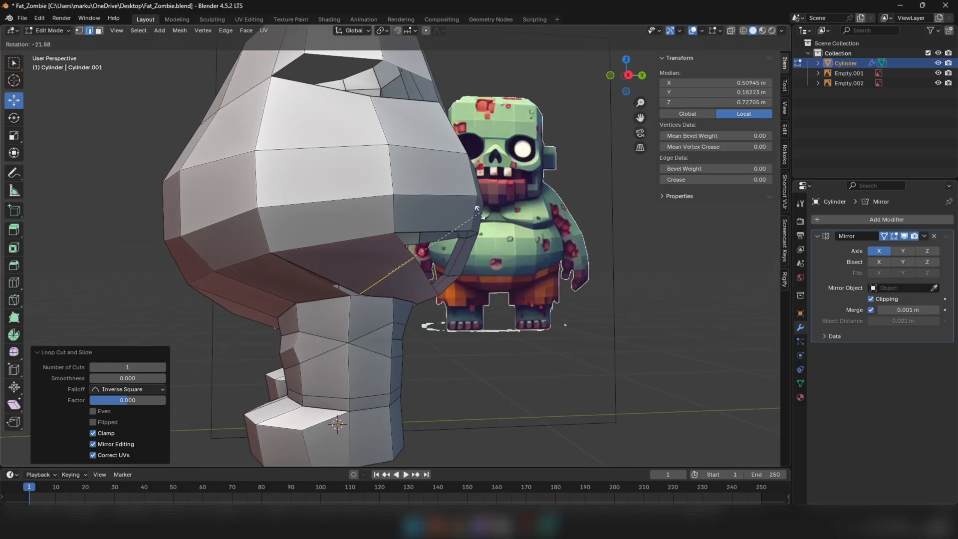
pyautogui.click(454, 212)
pyautogui.moveTo(383, 299)
pyautogui.mouseDown(button='middle')
pyautogui.moveTo(380, 307)
pyautogui.moveTo(388, 290)
pyautogui.mouseUp(button='middle')
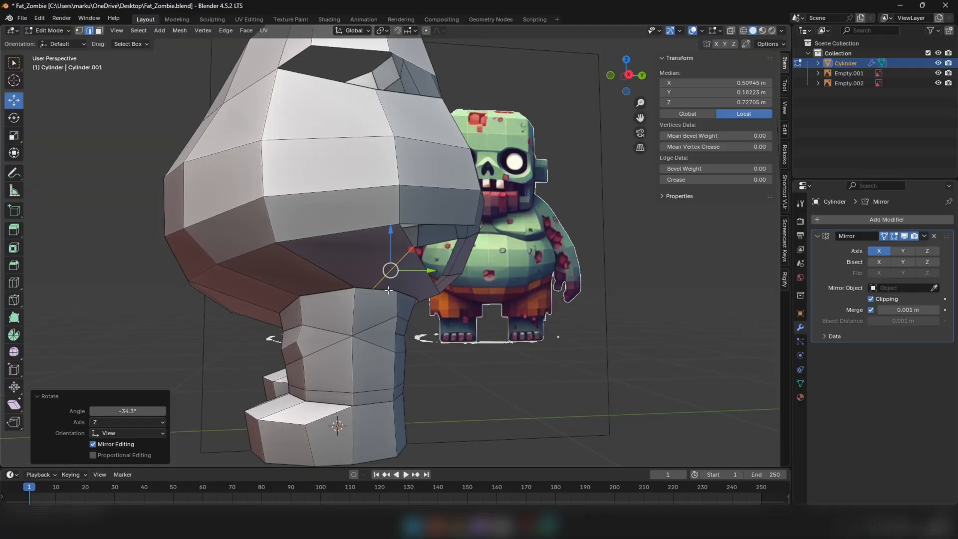
pyautogui.moveTo(393, 273); pyautogui.dragTo(419, 270)
pyautogui.moveTo(430, 278); pyautogui.dragTo(375, 268, button='middle')
pyautogui.moveTo(311, 251); pyautogui.dragTo(296, 249)
pyautogui.moveTo(297, 250); pyautogui.dragTo(267, 271, button='middle')
pyautogui.press('r')
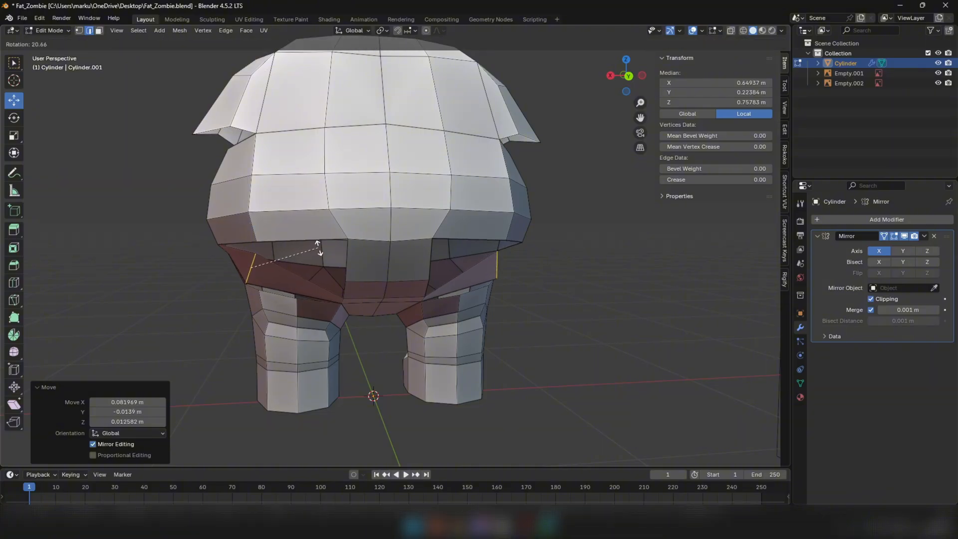
pyautogui.click(321, 248)
# Try to join the middle edge's lower vertex to the leg's outer top vertex, then undo the trial bridge and earlier leg adjustments
pyautogui.moveTo(321, 248); pyautogui.dragTo(370, 254, button='middle')
pyautogui.scroll(3, 331, 277)
pyautogui.press('1')
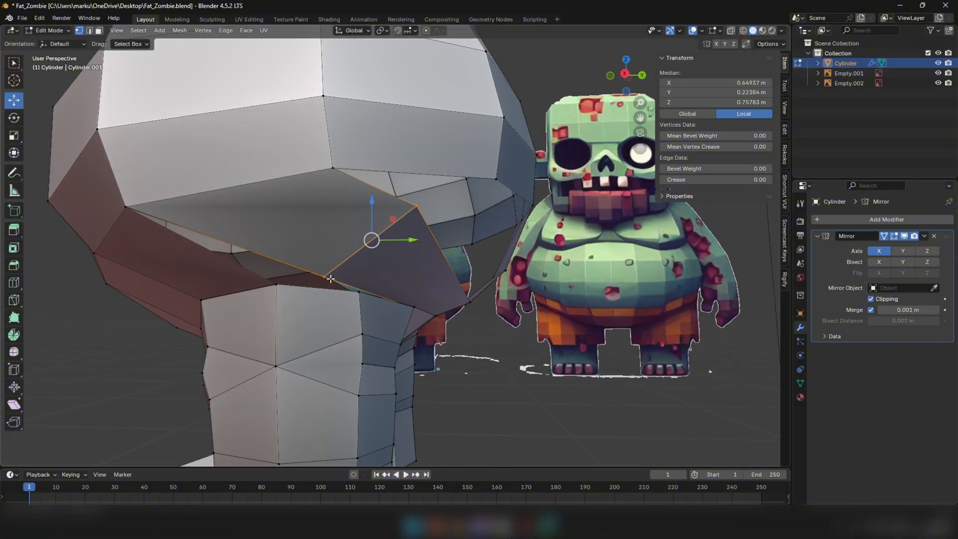
pyautogui.press('n')
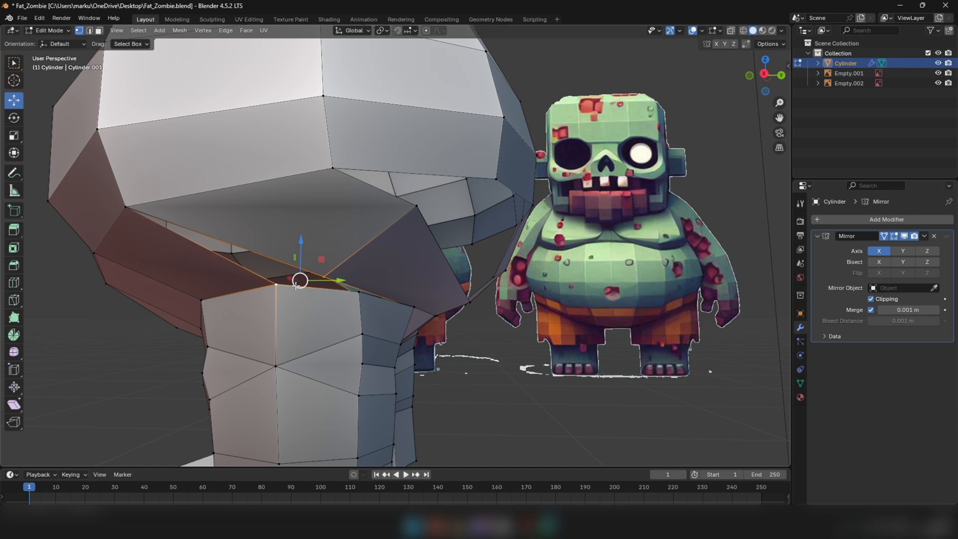
pyautogui.scroll(-5, 324, 281)
pyautogui.moveTo(324, 281); pyautogui.dragTo(327, 260, button='middle')
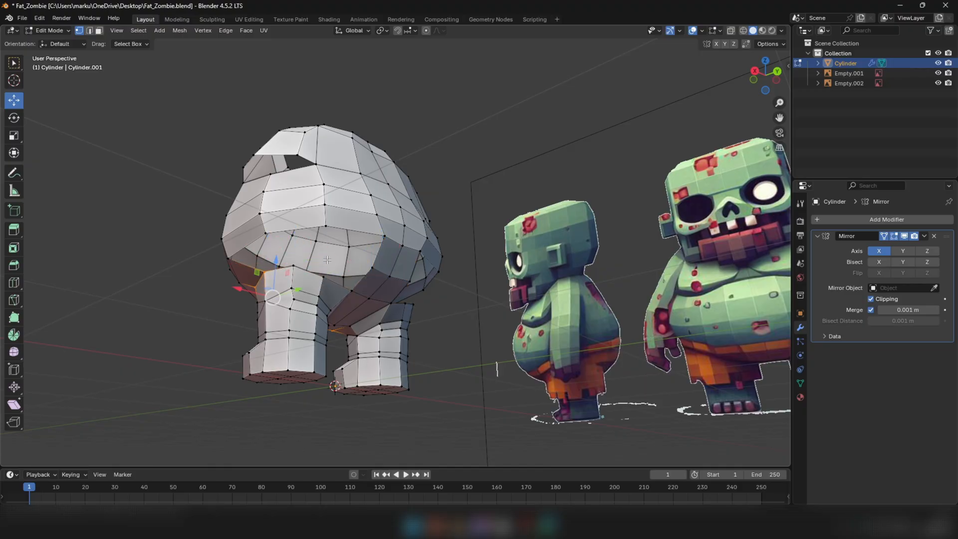
# Lower the leg's rear inner top vertex by about 0.026 m and its rear outer top vertex by about 0.042 m in Z
pyautogui.moveTo(329, 259); pyautogui.dragTo(361, 261, button='middle')
pyautogui.press('2')
pyautogui.click(209, 323)
pyautogui.moveTo(354, 295); pyautogui.dragTo(326, 283, button='middle')
pyautogui.scroll(3, 288, 291)
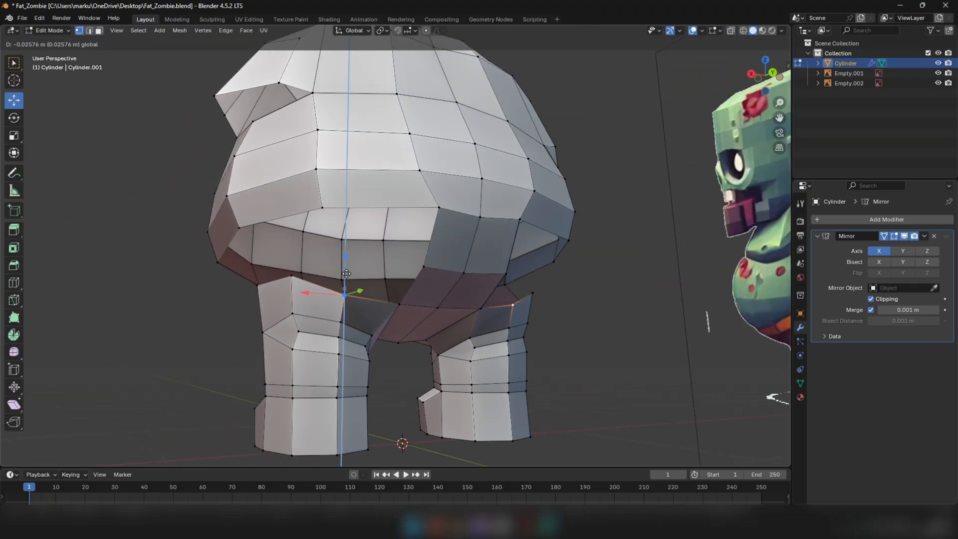
pyautogui.click(301, 273)
pyautogui.press('g')
pyautogui.press('z')
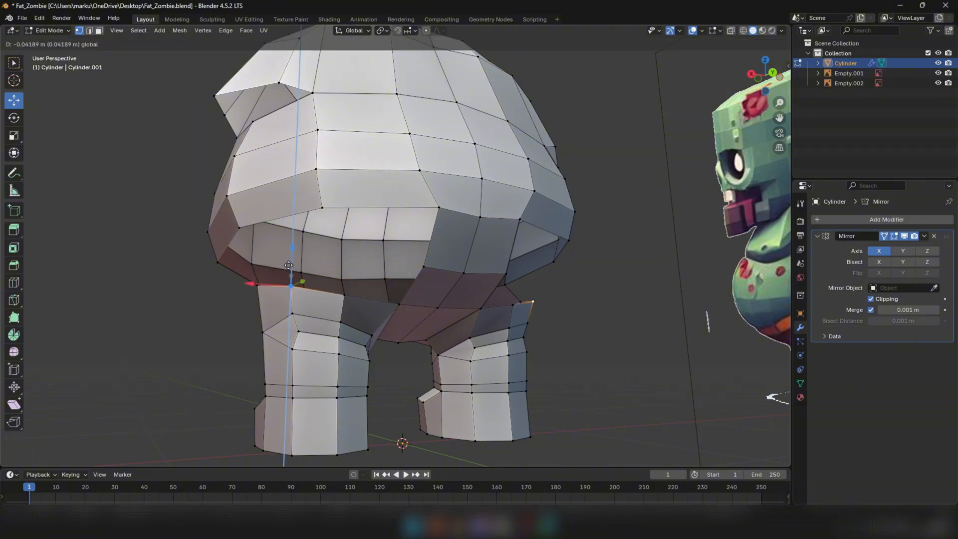
pyautogui.click(289, 265)
# Add a loop cut across the lower part of the rear crotch strip and move it to follow the body curve
pyautogui.moveTo(289, 265); pyautogui.dragTo(140, 316, button='middle')
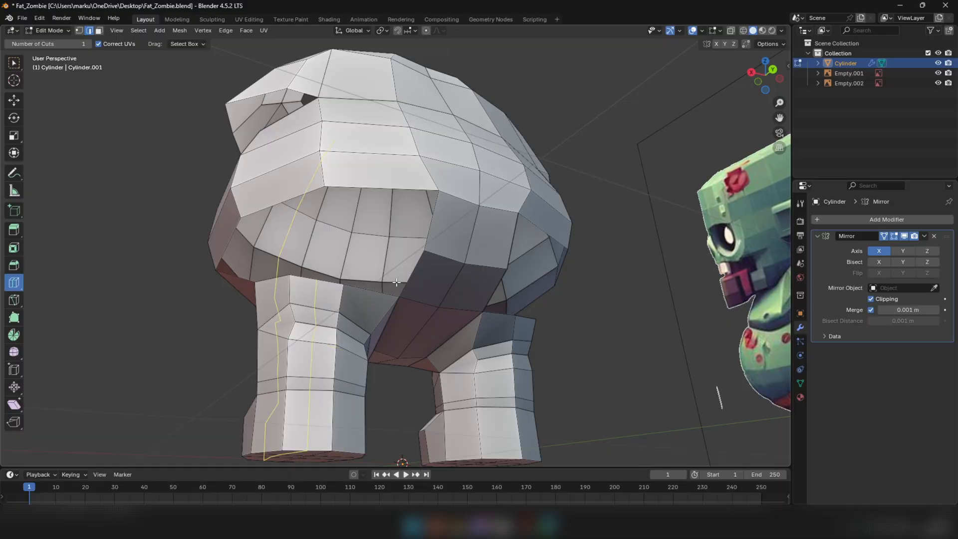
pyautogui.moveTo(431, 280); pyautogui.dragTo(434, 287)
pyautogui.click(16, 105)
pyautogui.moveTo(457, 274); pyautogui.dragTo(537, 310, button='middle')
pyautogui.scroll(4, 440, 290)
pyautogui.moveTo(426, 295); pyautogui.dragTo(433, 302)
# Fill a face between the rear strip's short side edge and the torso's rear side rim edge
pyautogui.moveTo(433, 302); pyautogui.dragTo(322, 270, button='middle')
pyautogui.click(395, 295)
pyautogui.moveTo(395, 295); pyautogui.dragTo(306, 199, button='middle')
pyautogui.press('f')
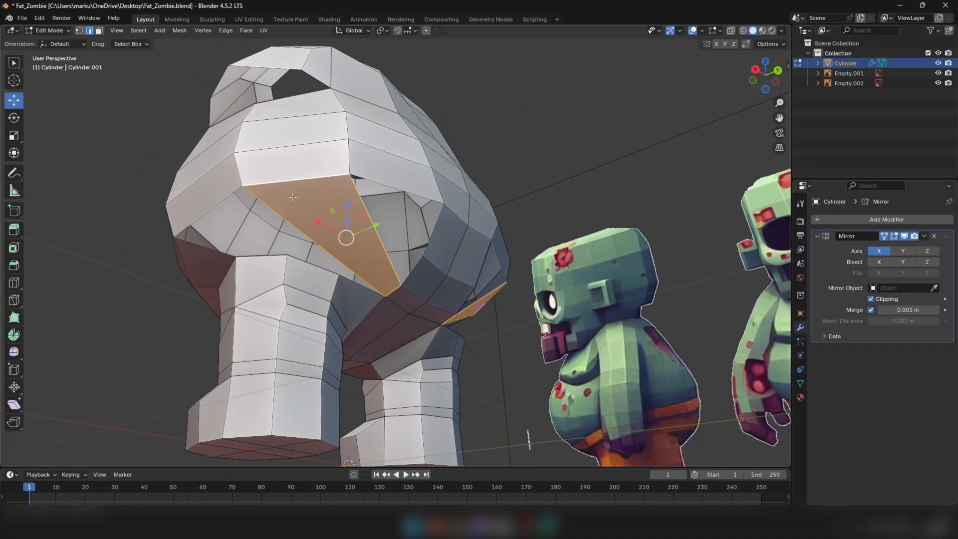
# Adjust the leg's outer top vertices, moving the rear outer one about 0.033 m in X, -0.028 m in Y and 0.010 m in Z
pyautogui.click(261, 257)
pyautogui.moveTo(241, 220); pyautogui.dragTo(299, 210, button='middle')
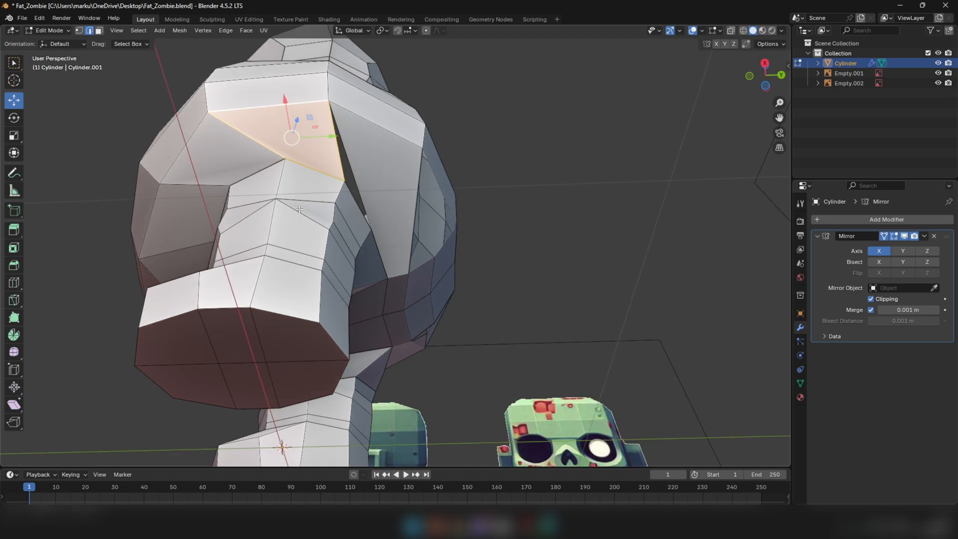
pyautogui.click(282, 165)
pyautogui.moveTo(284, 165); pyautogui.dragTo(296, 139, button='middle')
pyautogui.moveTo(302, 125); pyautogui.dragTo(293, 128)
pyautogui.moveTo(292, 120); pyautogui.dragTo(288, 125, button='middle')
pyautogui.moveTo(341, 136); pyautogui.dragTo(339, 138)
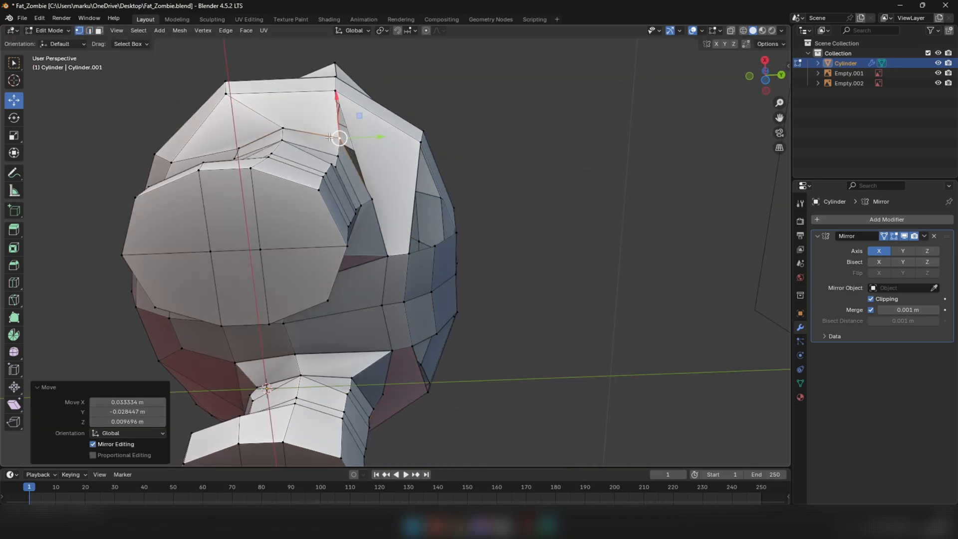
# Add a centred loop cut across the new rear side face and select the cut's lower end vertex
pyautogui.moveTo(302, 133); pyautogui.dragTo(298, 260, button='middle')
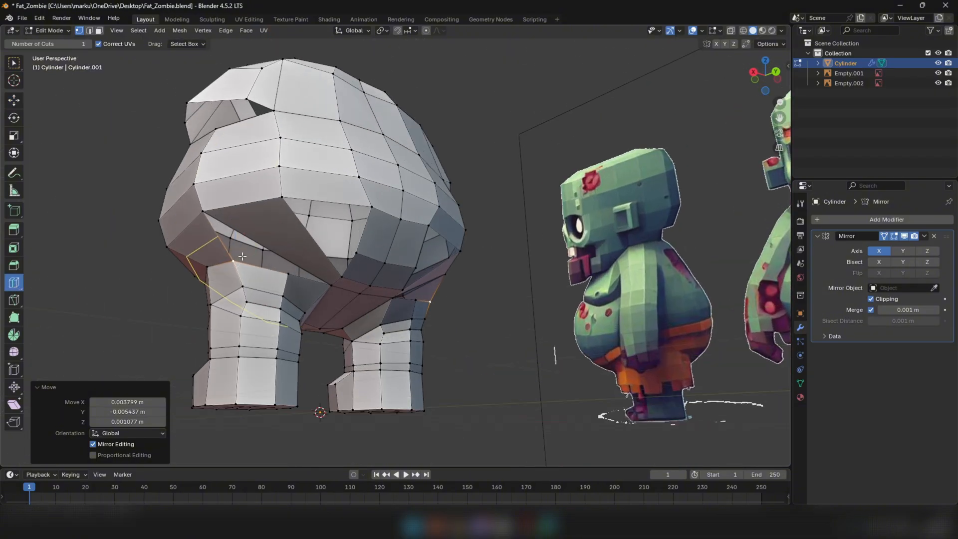
pyautogui.click(261, 240)
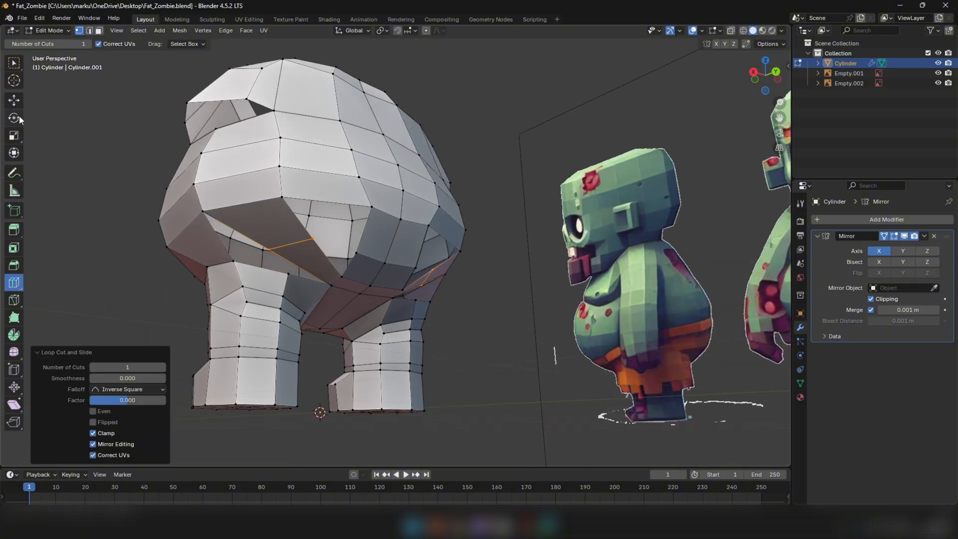
pyautogui.click(268, 255)
# Move the cut's lower vertex about 0.088 m in Y, then about -0.005 m in X, -0.023 m in Y and -0.022 m in Z
pyautogui.moveTo(268, 255); pyautogui.dragTo(190, 243, button='middle')
pyautogui.scroll(4, 340, 291)
pyautogui.moveTo(340, 291); pyautogui.dragTo(329, 312, button='middle')
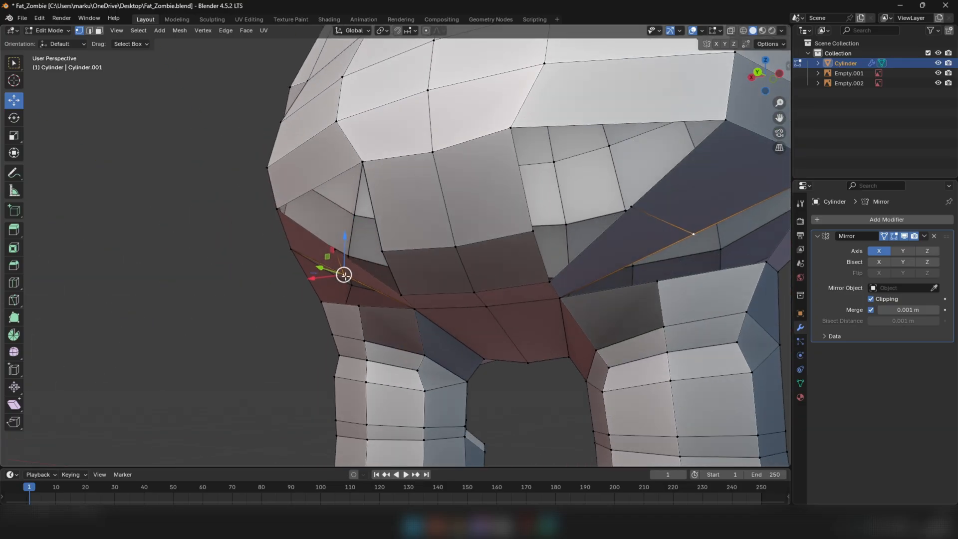
pyautogui.moveTo(344, 275); pyautogui.dragTo(327, 210, button='middle')
pyautogui.press('g')
pyautogui.press('y')
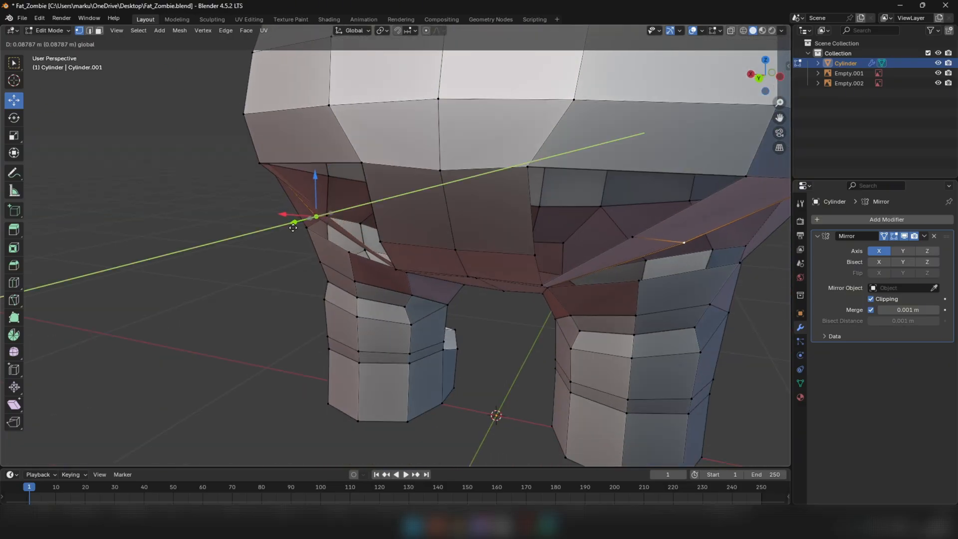
pyautogui.moveTo(293, 228); pyautogui.dragTo(290, 229)
pyautogui.moveTo(300, 229); pyautogui.dragTo(472, 232, button='middle')
pyautogui.moveTo(333, 253); pyautogui.dragTo(320, 265)
pyautogui.moveTo(320, 265); pyautogui.dragTo(121, 243, button='middle')
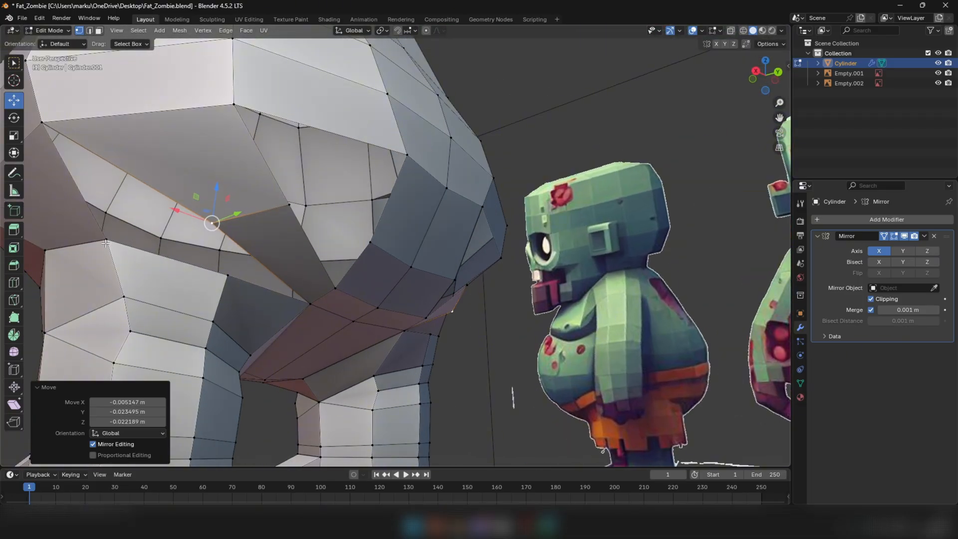
# Merge the cut's lower vertex into the leg's rear outer top vertex using At Last
pyautogui.keyDown('shift'); pyautogui.click(106, 241); pyautogui.keyUp('shift')
pyautogui.press('n')
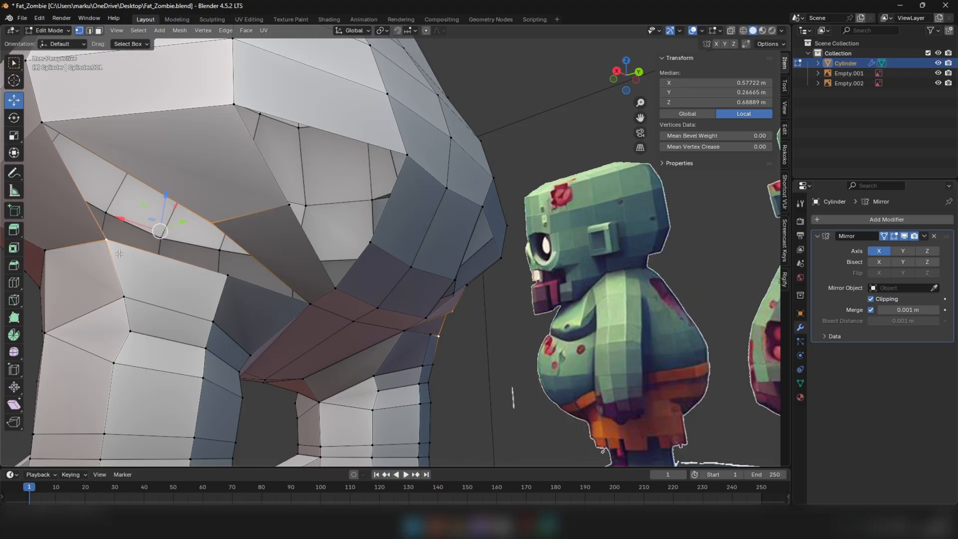
pyautogui.click(95, 296)
pyautogui.scroll(-4, 104, 238)
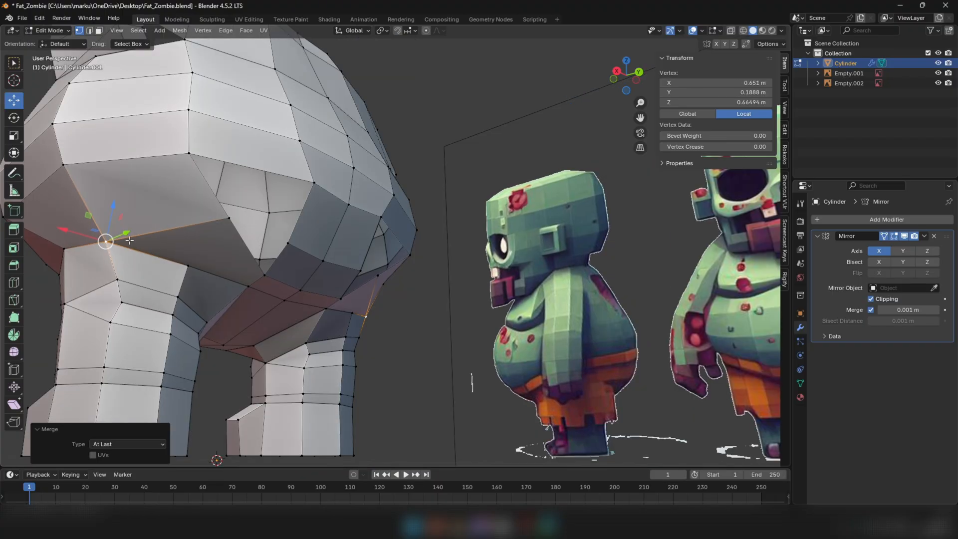
# Lower the leg's rear inner top vertex slightly in Z and nudge the upper vertex of the rear side face's cut
pyautogui.moveTo(213, 265); pyautogui.dragTo(170, 272, button='middle')
pyautogui.scroll(2, 170, 272)
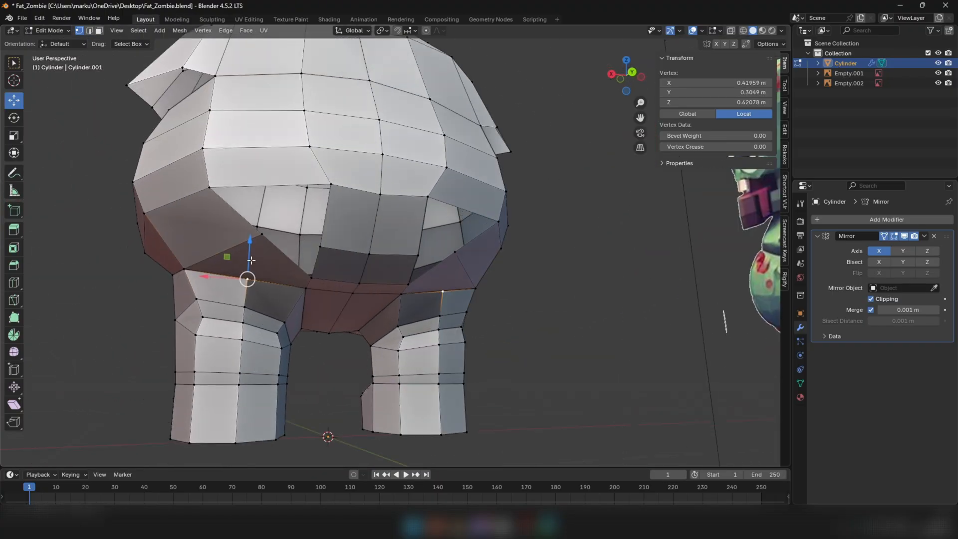
pyautogui.moveTo(251, 260); pyautogui.dragTo(252, 267)
pyautogui.scroll(1, 263, 265)
pyautogui.click(261, 223)
pyautogui.moveTo(261, 222)
pyautogui.mouseDown()
pyautogui.moveTo(250, 223)
pyautogui.moveTo(264, 219)
pyautogui.mouseUp()
# Add a centred loop cut to the face beside the rear strip and merge its lower vertex into the leg's rear inner top vertex
pyautogui.moveTo(264, 220); pyautogui.dragTo(250, 249, button='middle')
pyautogui.click(262, 288)
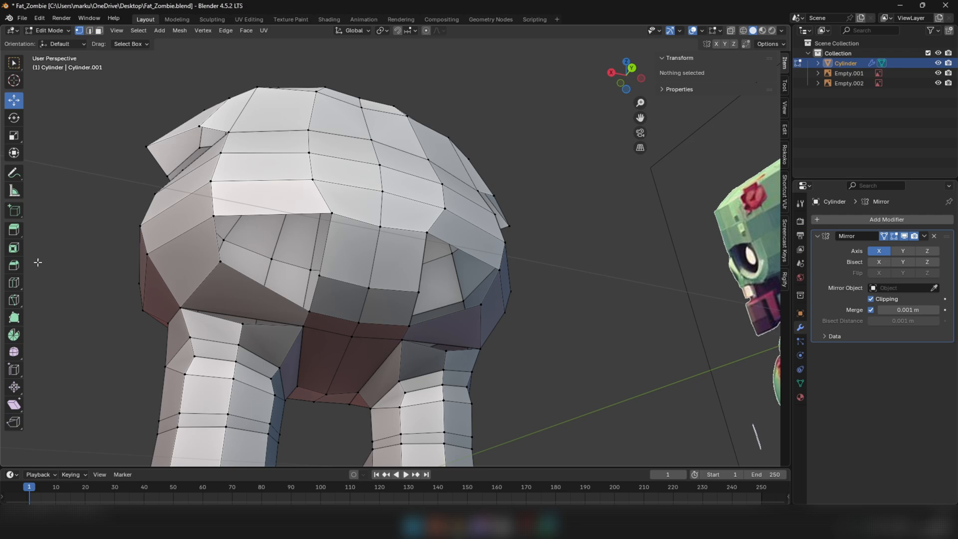
pyautogui.click(237, 284)
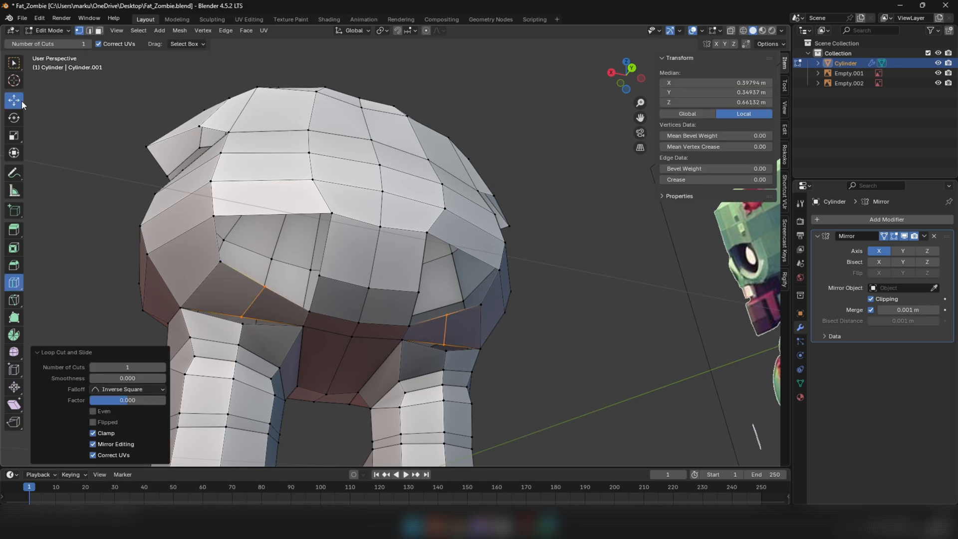
pyautogui.click(242, 319)
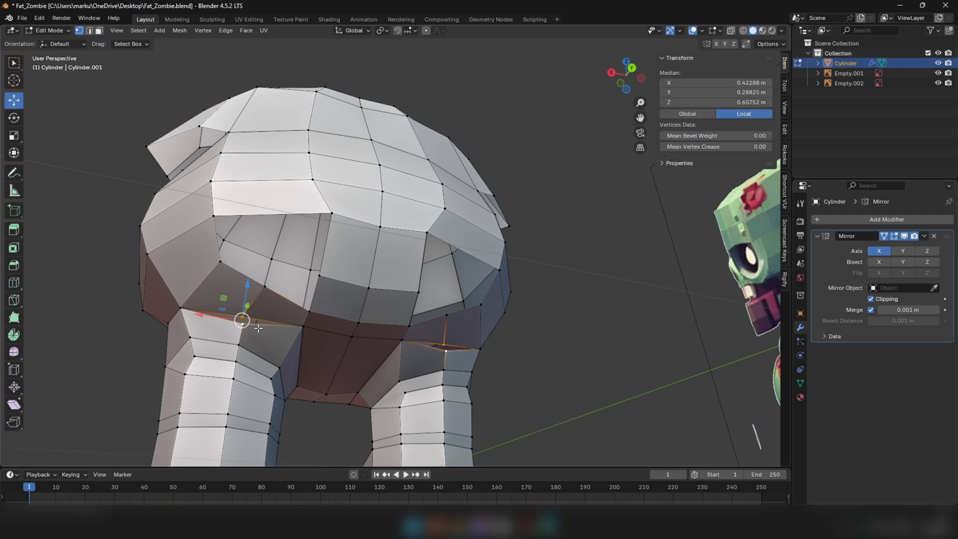
# Lower the new cut's upper vertex by about 0.013 m in Z and adjust the vertices at the rear opening's outer corner
pyautogui.click(224, 281)
pyautogui.keyDown('alt'); pyautogui.click(222, 262); pyautogui.keyUp('alt')
pyautogui.moveTo(200, 262); pyautogui.dragTo(179, 244, button='middle')
pyautogui.scroll(-2, 231, 276)
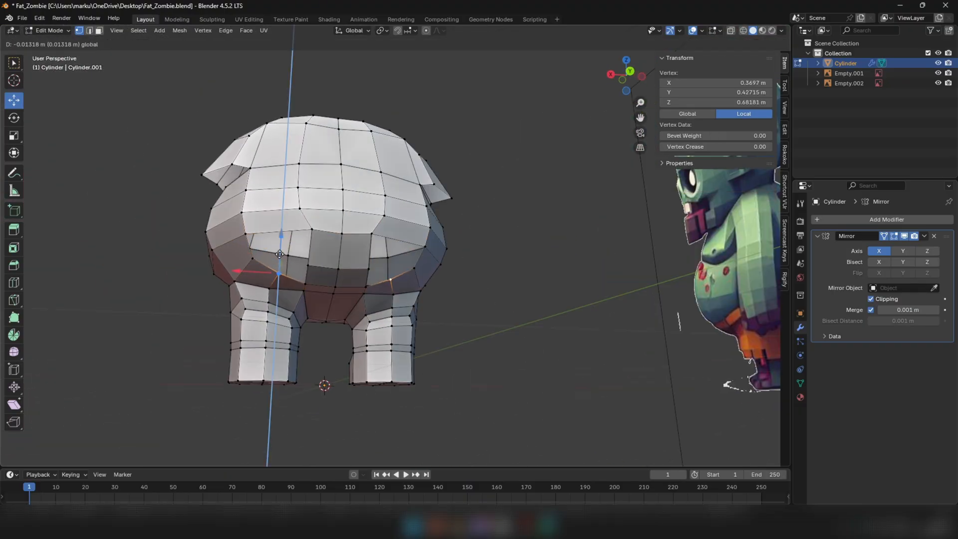
pyautogui.moveTo(279, 254); pyautogui.dragTo(242, 190)
pyautogui.click(253, 259)
pyautogui.click(251, 249)
pyautogui.click(255, 242)
pyautogui.click(242, 213)
pyautogui.click(246, 191)
pyautogui.moveTo(242, 255); pyautogui.dragTo(263, 256, button='middle')
# Select the face loop along the torso's lower rear rim and up its side, and examine its flow around the rear opening
pyautogui.press('3')
pyautogui.keyDown('alt'); pyautogui.click(176, 220); pyautogui.keyUp('alt')
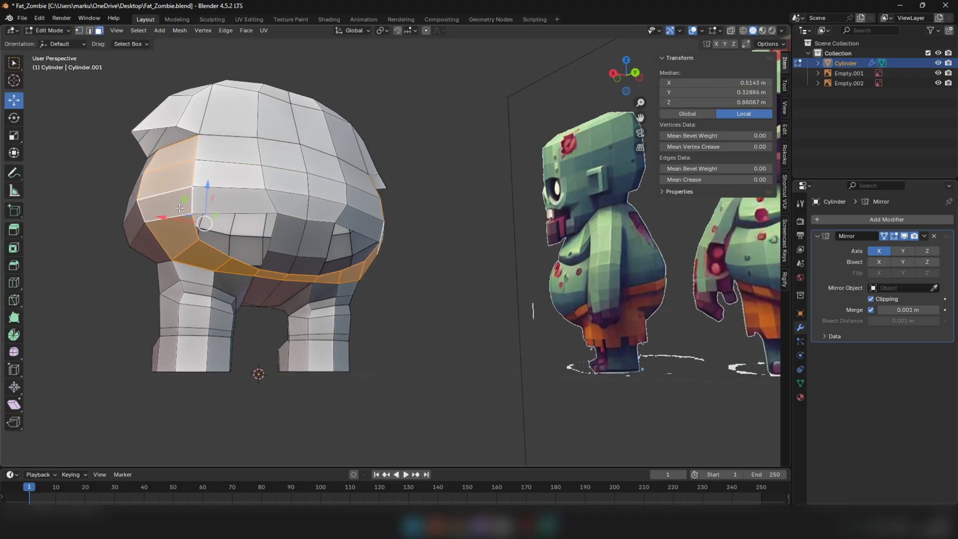
pyautogui.scroll(-1, 176, 220)
pyautogui.moveTo(176, 220); pyautogui.dragTo(187, 250, button='middle')
pyautogui.scroll(3, 188, 251)
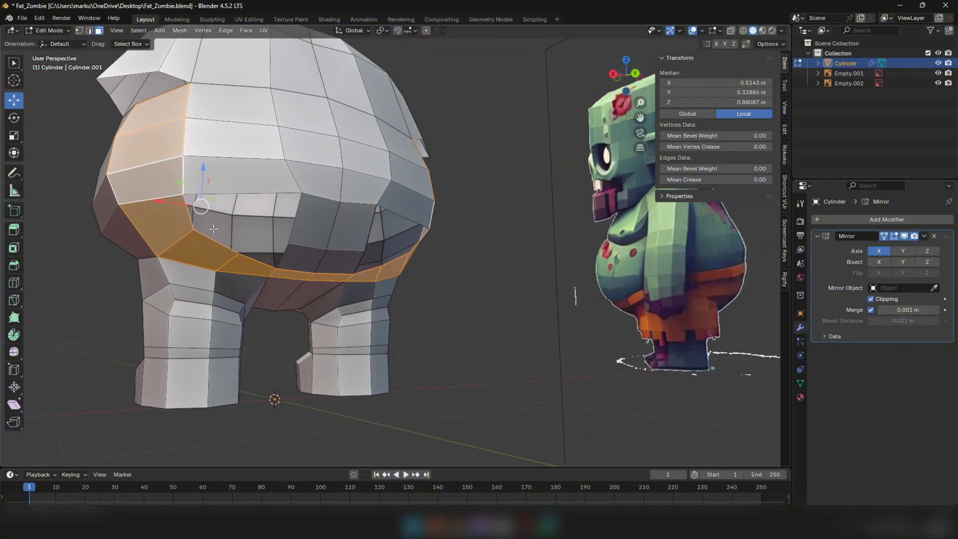
pyautogui.moveTo(245, 246); pyautogui.dragTo(259, 268, button='middle')
pyautogui.scroll(3, 261, 311)
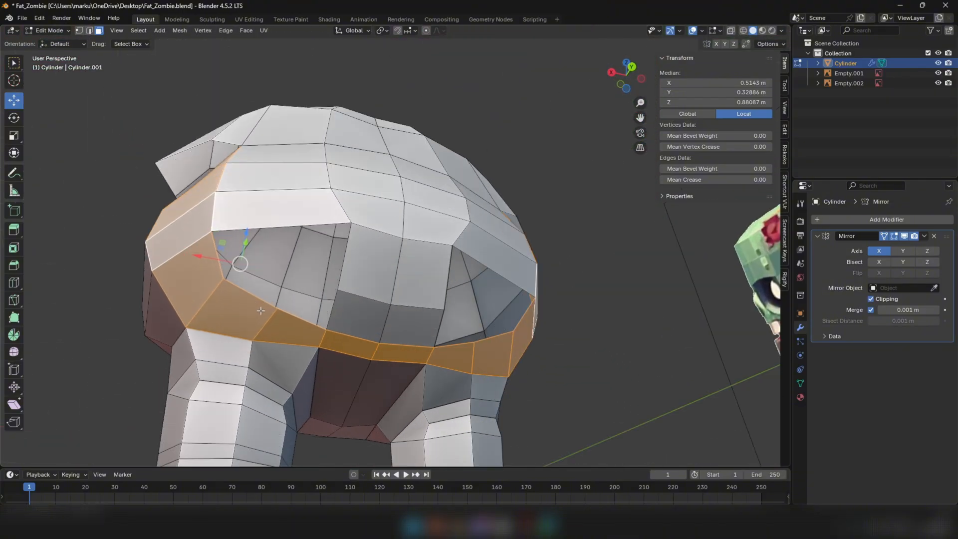
pyautogui.scroll(-1, 286, 188)
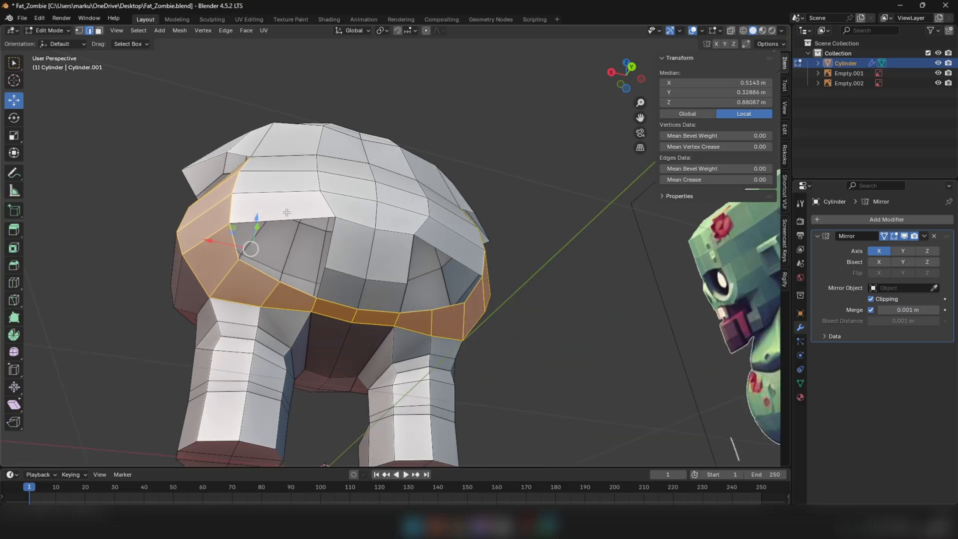
# Fill the main part of the torso's rear opening with a face between its two side edges
pyautogui.moveTo(296, 166); pyautogui.dragTo(293, 183, button='middle')
pyautogui.scroll(1, 293, 179)
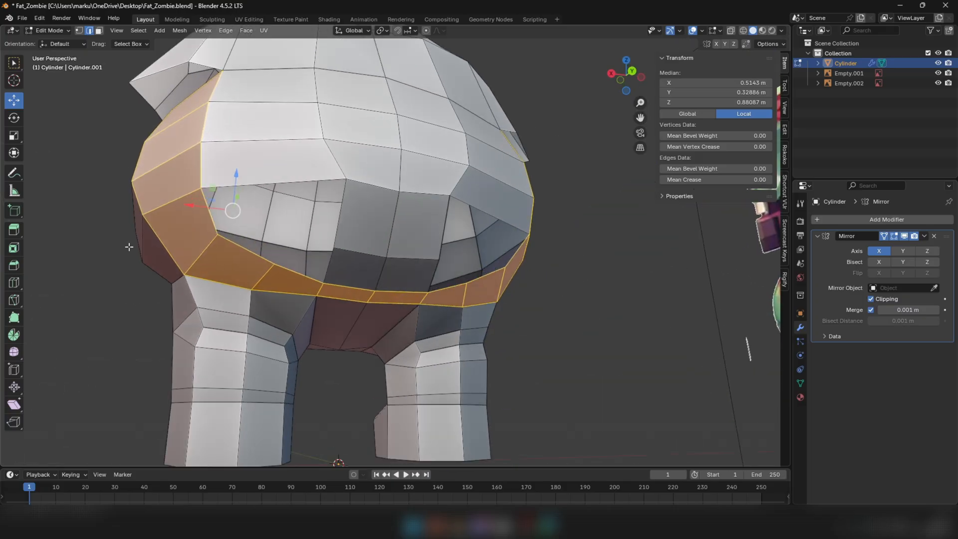
pyautogui.click(210, 214)
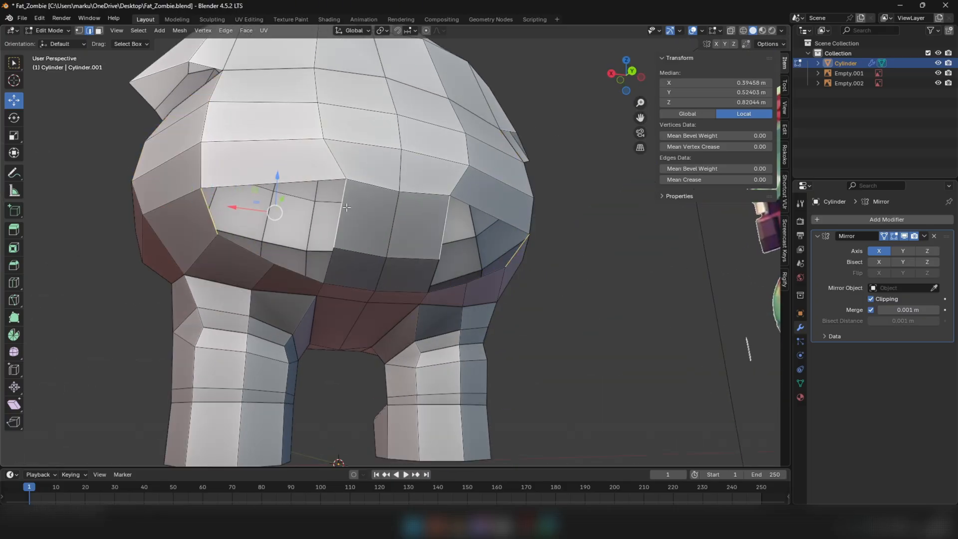
pyautogui.press('f')
# Nudge the vertex on the rear opening's lower rim and fill the remaining gap under the new face
pyautogui.moveTo(319, 238); pyautogui.dragTo(309, 225, button='middle')
pyautogui.click(295, 292)
pyautogui.press('g')
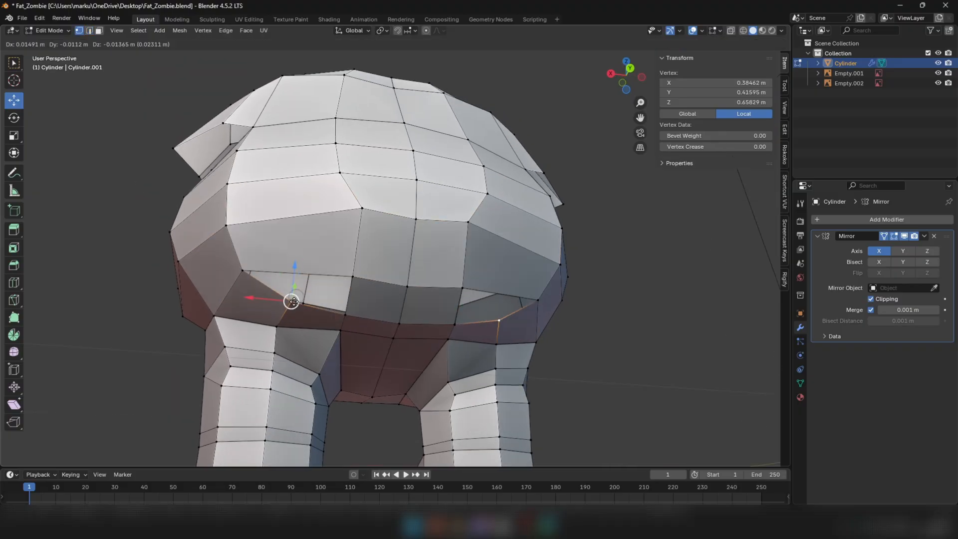
pyautogui.click(289, 303)
pyautogui.press('2')
pyautogui.keyDown('alt'); pyautogui.click(295, 276); pyautogui.keyUp('alt')
pyautogui.press('f')
# Examine the face loop running down the leg and the closed torso from the rear, sides and front
pyautogui.moveTo(295, 277); pyautogui.dragTo(313, 280, button='middle')
pyautogui.press('3')
pyautogui.keyDown('alt'); pyautogui.click(222, 288); pyautogui.keyUp('alt')
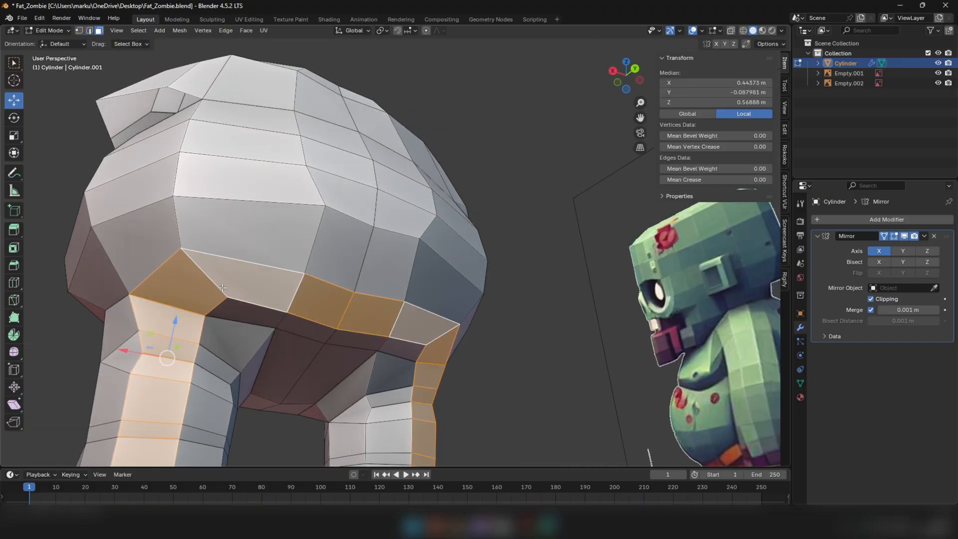
pyautogui.keyDown('alt'); pyautogui.click(218, 307); pyautogui.keyUp('alt')
pyautogui.scroll(-3, 220, 307)
pyautogui.moveTo(219, 307); pyautogui.dragTo(317, 304, button='middle')
pyautogui.press('Tab')
pyautogui.scroll(3, 285, 314)
pyautogui.moveTo(250, 266); pyautogui.dragTo(340, 254, button='middle')
pyautogui.moveTo(206, 250); pyautogui.dragTo(357, 250, button='middle')
pyautogui.press('KP_1')
pyautogui.press('z')
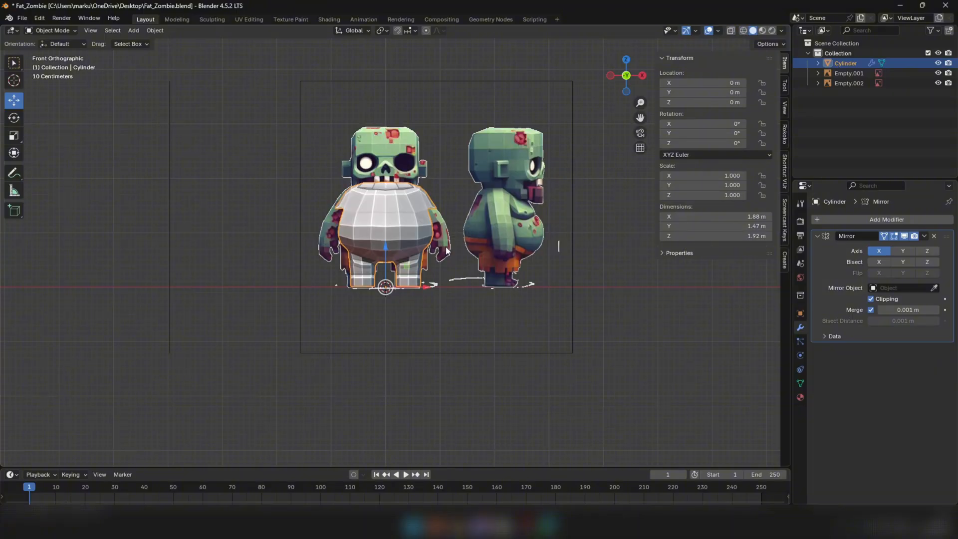
pyautogui.scroll(6, 447, 251)
# Lower the belly's front vertices and the centreline edge below them slightly in Z in the front view
pyautogui.press('Tab')
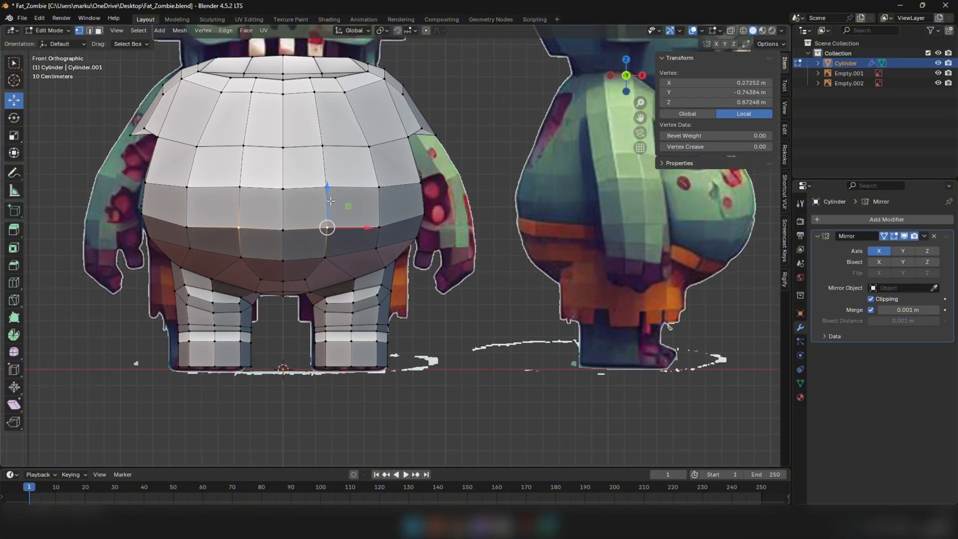
pyautogui.moveTo(331, 201); pyautogui.dragTo(282, 218)
pyautogui.press('2')
pyautogui.click(326, 246)
pyautogui.click(283, 244)
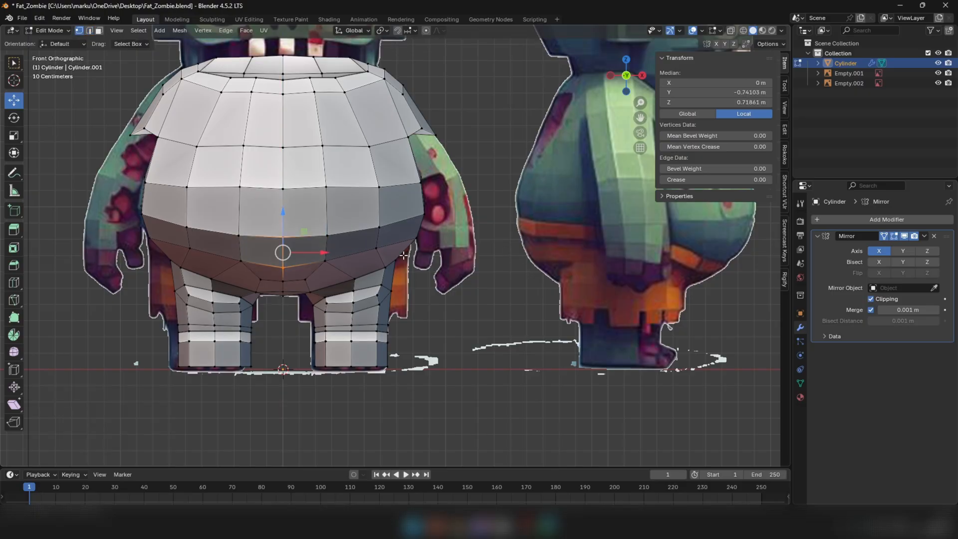
# Move the belly's lower outer front vertex about 0.034 m in X and -0.009 m in Z, and the side vertex above it -0.003 m in X
pyautogui.moveTo(381, 249); pyautogui.dragTo(383, 248)
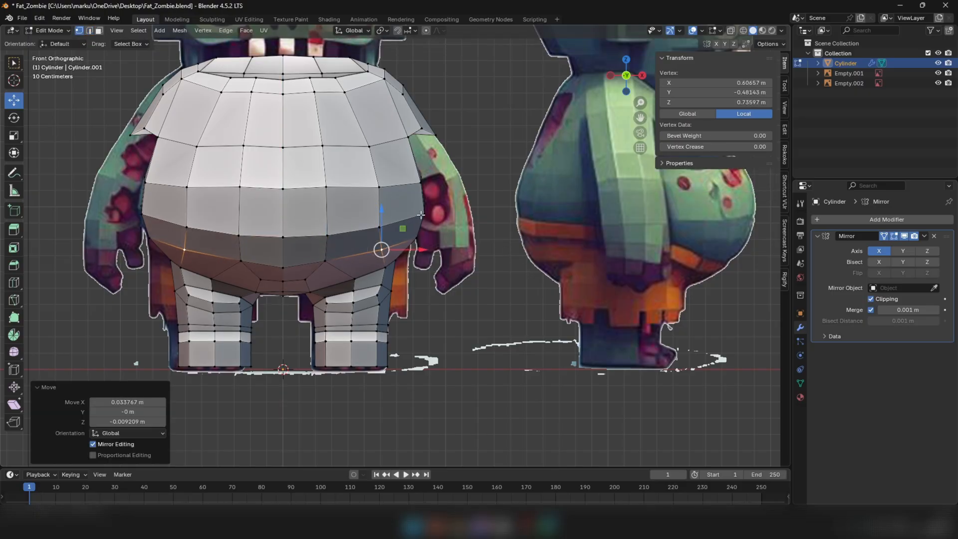
pyautogui.click(423, 215)
pyautogui.moveTo(465, 216); pyautogui.dragTo(464, 215)
# Lower the vertical edge at the middle of the torso's side slightly in Z in the side view and select the edge behind it
pyautogui.scroll(-2, 465, 217)
pyautogui.moveTo(466, 217); pyautogui.dragTo(397, 219, button='middle')
pyautogui.press('KP_3')
pyautogui.scroll(3, 219, 215)
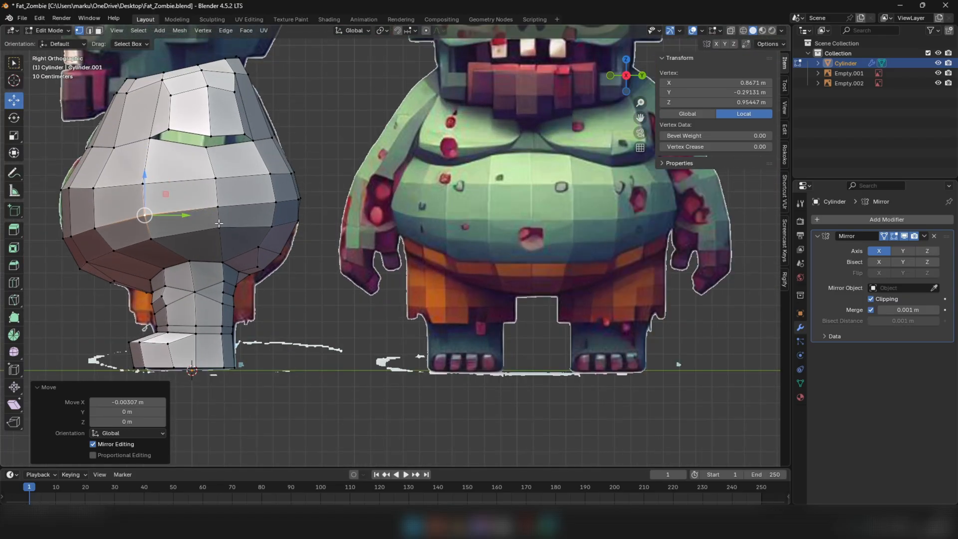
pyautogui.press('2')
pyautogui.click(219, 216)
pyautogui.moveTo(219, 175); pyautogui.dragTo(219, 179)
pyautogui.click(274, 216)
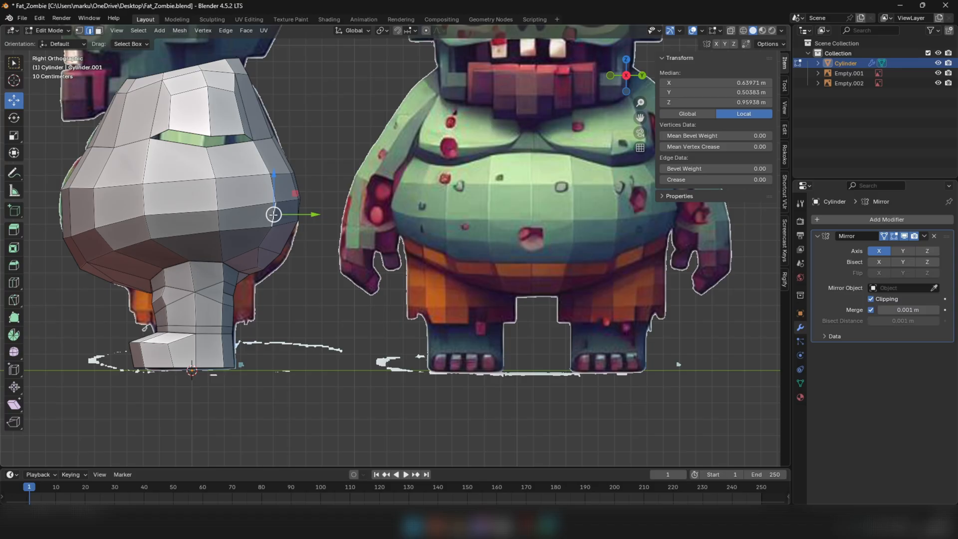
# Move the torso's lower rear side vertex about 0.033 m in Y and -0.01 m in Z, plus another 0.008 m in Y
pyautogui.press('1')
pyautogui.click(258, 248)
pyautogui.scroll(1, 259, 249)
pyautogui.moveTo(258, 248); pyautogui.dragTo(257, 246)
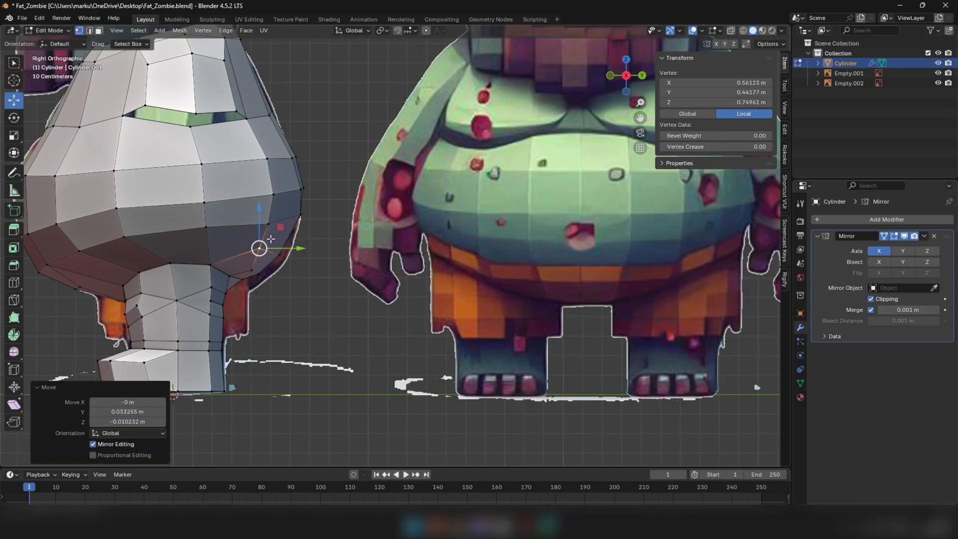
pyautogui.moveTo(257, 246); pyautogui.dragTo(319, 249, button='middle')
pyautogui.press('KP_3')
pyautogui.moveTo(300, 248); pyautogui.dragTo(301, 248)
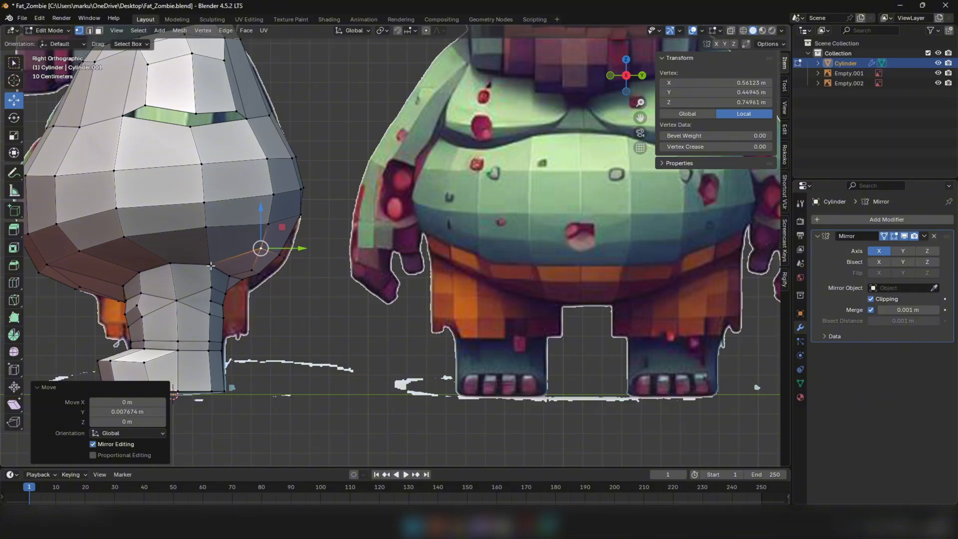
# Lower the leg's outer rear top vertex slightly in Z and adjust the neighbouring vertex at the leg joint from below
pyautogui.click(211, 266)
pyautogui.moveTo(211, 228); pyautogui.dragTo(211, 230)
pyautogui.moveTo(213, 257); pyautogui.dragTo(187, 164, button='middle')
pyautogui.scroll(-2, 299, 243)
pyautogui.click(199, 159)
pyautogui.moveTo(218, 182); pyautogui.dragTo(213, 179)
pyautogui.moveTo(212, 179); pyautogui.dragTo(256, 175, button='middle')
pyautogui.moveTo(264, 180); pyautogui.dragTo(267, 182)
pyautogui.moveTo(266, 182); pyautogui.dragTo(360, 129, button='middle')
# Adjust the vertices around the outer top of the leg to even out the joint with the belly
pyautogui.click(281, 101)
pyautogui.moveTo(383, 93); pyautogui.dragTo(385, 89)
pyautogui.moveTo(384, 95); pyautogui.dragTo(339, 194, button='middle')
pyautogui.click(253, 248)
pyautogui.moveTo(253, 248); pyautogui.dragTo(212, 220, button='middle')
pyautogui.scroll(2, 216, 252)
pyautogui.moveTo(199, 246); pyautogui.dragTo(196, 243)
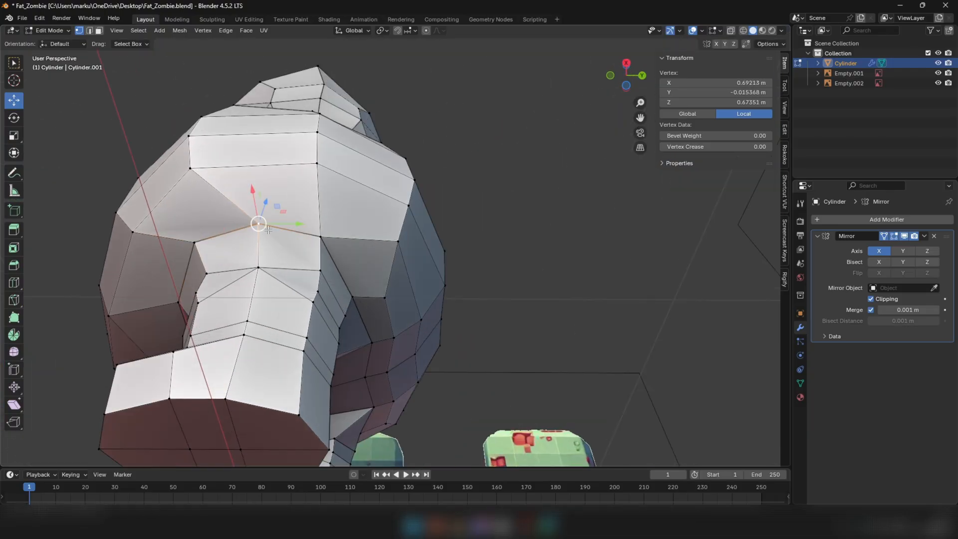
# Nudge the leg's outer rear top vertex and move the middle rear top vertex about -0.009 m in Z and 0.02 m in Y
pyautogui.click(321, 237)
pyautogui.moveTo(333, 232); pyautogui.dragTo(334, 232)
pyautogui.scroll(-1, 334, 232)
pyautogui.moveTo(334, 232); pyautogui.dragTo(379, 313, button='middle')
pyautogui.scroll(2, 360, 330)
pyautogui.click(354, 333)
pyautogui.moveTo(379, 313); pyautogui.dragTo(380, 310)
pyautogui.scroll(-1, 381, 309)
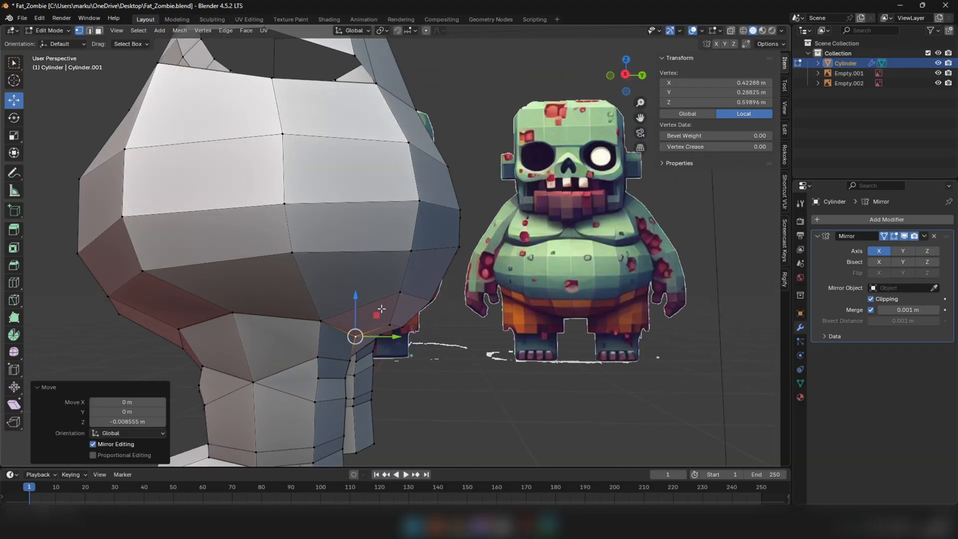
pyautogui.moveTo(380, 309); pyautogui.dragTo(304, 227, button='middle')
pyautogui.scroll(2, 300, 339)
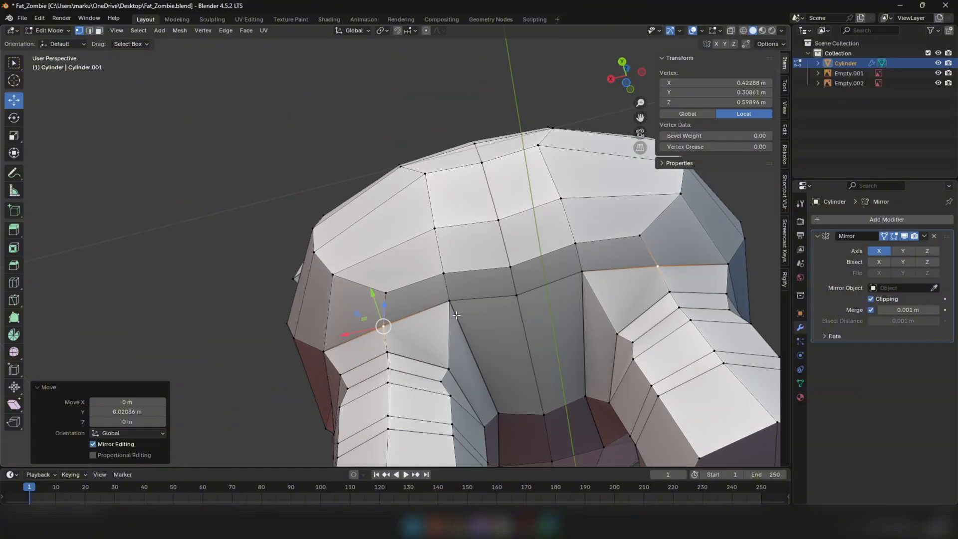
# Adjust the leg's inner rear top vertex and move the centre vertex between the legs about -0.068 m in Y
pyautogui.click(454, 314)
pyautogui.moveTo(455, 314); pyautogui.dragTo(452, 278, button='middle')
pyautogui.moveTo(451, 276); pyautogui.dragTo(451, 287)
pyautogui.moveTo(451, 288); pyautogui.dragTo(444, 329, button='middle')
pyautogui.moveTo(450, 310); pyautogui.dragTo(451, 305)
pyautogui.moveTo(451, 305); pyautogui.dragTo(524, 255, button='middle')
pyautogui.click(516, 293)
pyautogui.moveTo(524, 255); pyautogui.dragTo(521, 287)
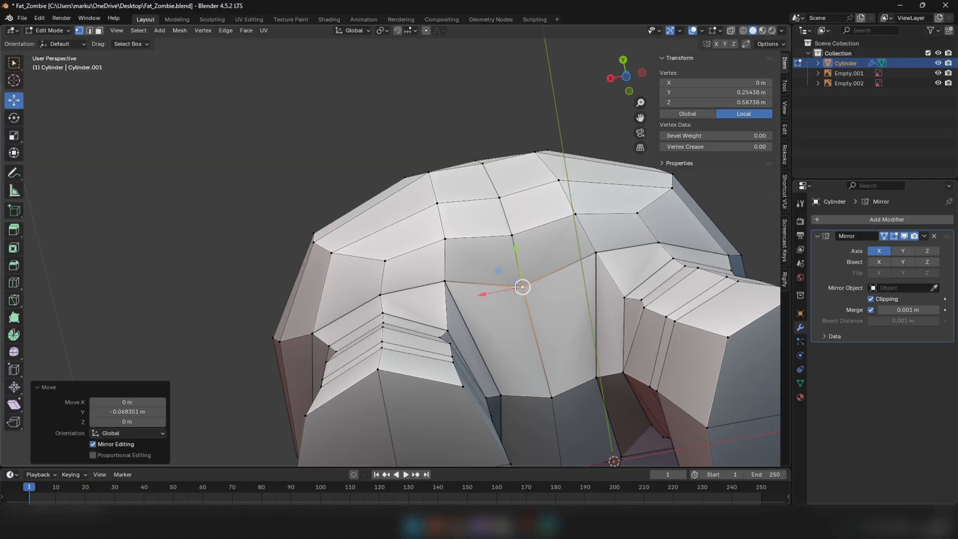
# Move the short vertical edge of the rear strip above the inner leg toward the centreline
pyautogui.moveTo(521, 286); pyautogui.dragTo(490, 343, button='middle')
pyautogui.press('2')
pyautogui.click(437, 337)
pyautogui.press('g')
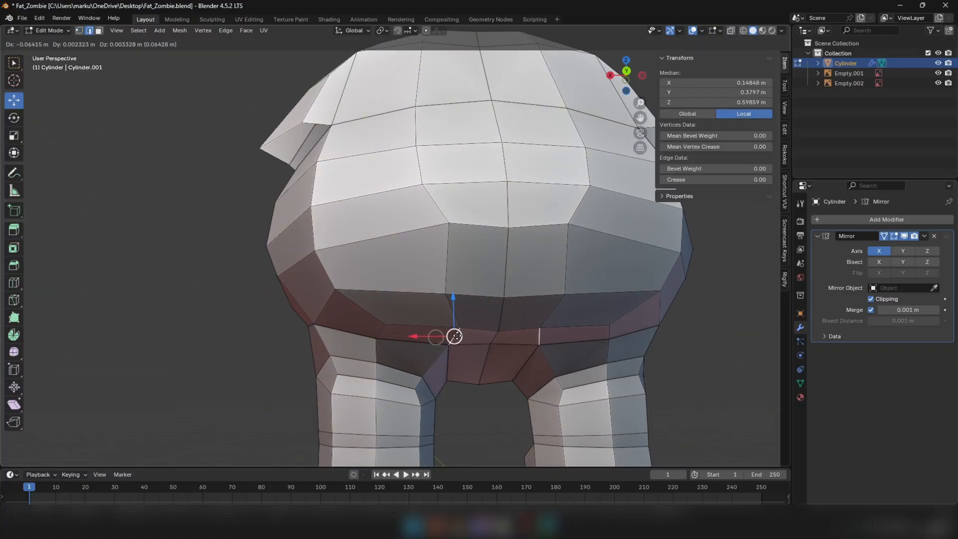
pyautogui.moveTo(453, 343); pyautogui.dragTo(451, 344)
pyautogui.moveTo(510, 344); pyautogui.dragTo(496, 343, button='middle')
# Lower the centre vertex between the rear leg tops in Z and refine its position from below
pyautogui.press('1')
pyautogui.click(502, 344)
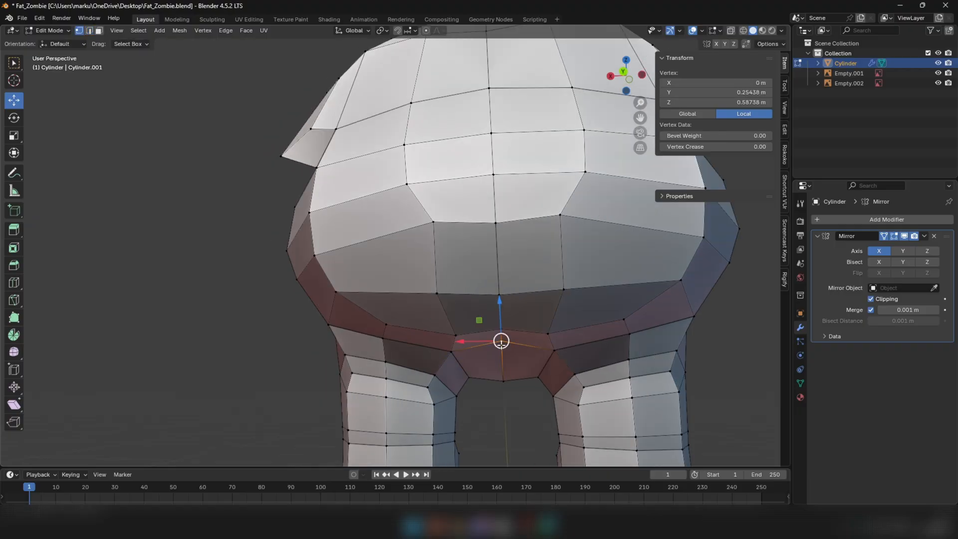
pyautogui.moveTo(503, 318); pyautogui.dragTo(501, 357)
pyautogui.moveTo(502, 357); pyautogui.dragTo(515, 230, button='middle')
pyautogui.moveTo(511, 215); pyautogui.dragTo(511, 214)
pyautogui.moveTo(511, 213); pyautogui.dragTo(492, 313, button='middle')
pyautogui.moveTo(491, 315)
pyautogui.mouseDown()
pyautogui.moveTo(490, 324)
pyautogui.moveTo(500, 316)
pyautogui.mouseUp()
# Adjust the centreline vertices of the strip above the crotch to smooth the underside's curve
pyautogui.click(498, 332)
pyautogui.click(501, 304)
pyautogui.moveTo(500, 283); pyautogui.dragTo(500, 285)
pyautogui.moveTo(500, 294); pyautogui.dragTo(524, 249, button='middle')
pyautogui.click(495, 336)
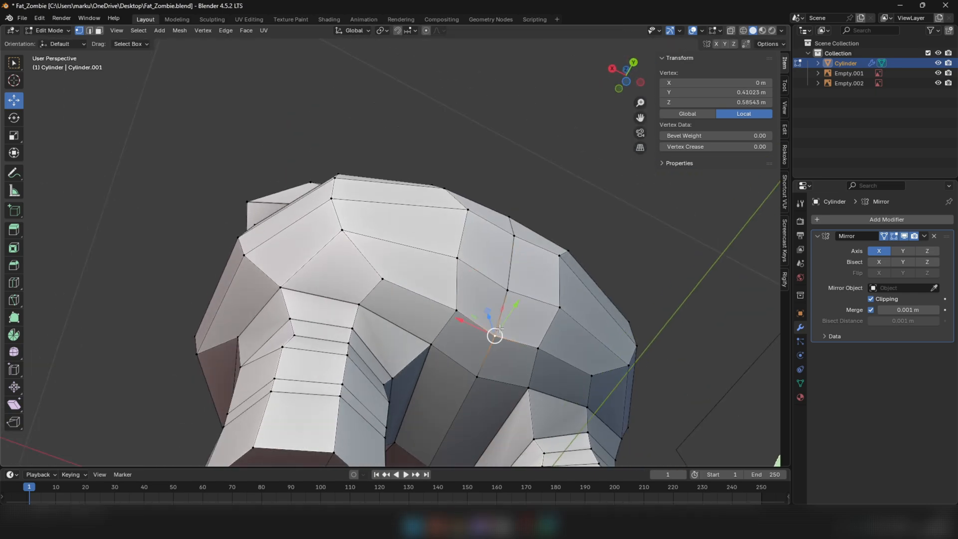
pyautogui.moveTo(495, 336); pyautogui.dragTo(492, 309, button='middle')
pyautogui.moveTo(492, 310); pyautogui.dragTo(499, 302)
pyautogui.moveTo(442, 277); pyautogui.dragTo(532, 314, button='middle')
# Adjust the vertical edge of the lower rear strip beside the centreline
pyautogui.click(464, 271)
pyautogui.press('2')
pyautogui.click(478, 301)
pyautogui.keyDown('shift'); pyautogui.click(425, 295); pyautogui.keyUp('shift')
pyautogui.moveTo(425, 299); pyautogui.dragTo(429, 301)
pyautogui.moveTo(429, 301); pyautogui.dragTo(344, 294, button='middle')
# Move the torso's lower rear centre vertex about -0.002 m in Y and raise it about 0.025 m in Z
pyautogui.press('1')
pyautogui.click(506, 304)
pyautogui.moveTo(505, 304); pyautogui.dragTo(491, 226, button='middle')
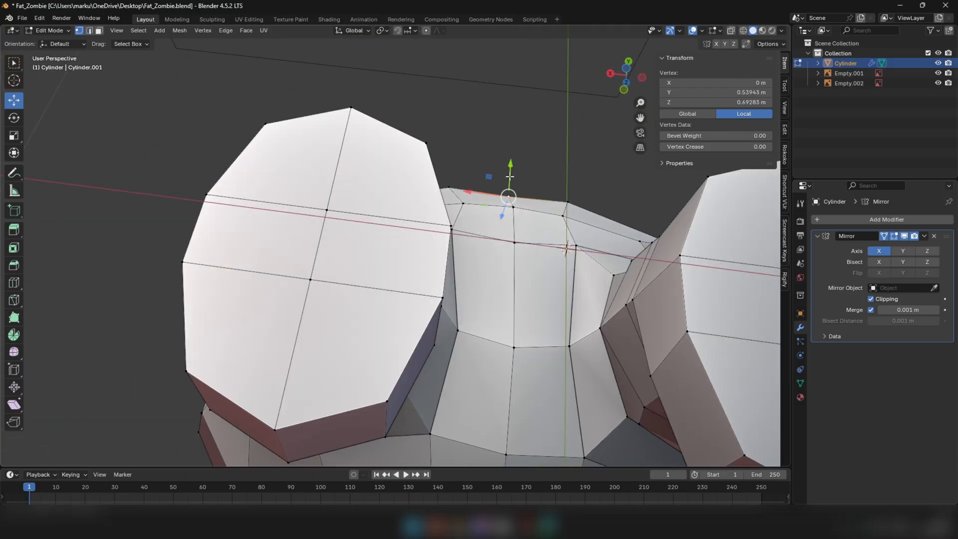
pyautogui.moveTo(511, 176); pyautogui.dragTo(511, 178)
pyautogui.moveTo(511, 178); pyautogui.dragTo(484, 302, button='middle')
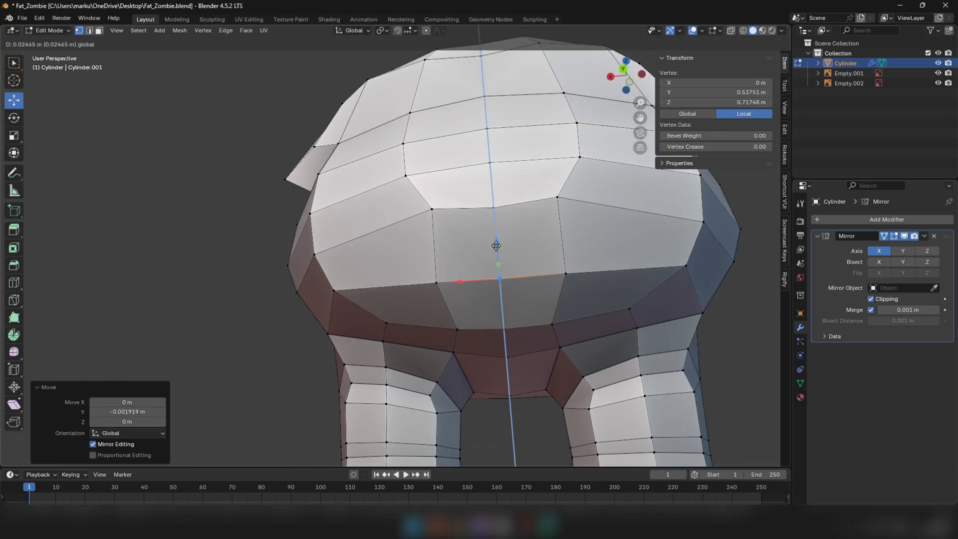
# Move the lower rear vertex beside the centreline about -0.036 m in X and shift the two vertices above it toward the centre
pyautogui.click(437, 284)
pyautogui.moveTo(447, 286); pyautogui.dragTo(447, 286)
pyautogui.moveTo(447, 287); pyautogui.dragTo(464, 306, button='middle')
pyautogui.moveTo(454, 302); pyautogui.dragTo(465, 302)
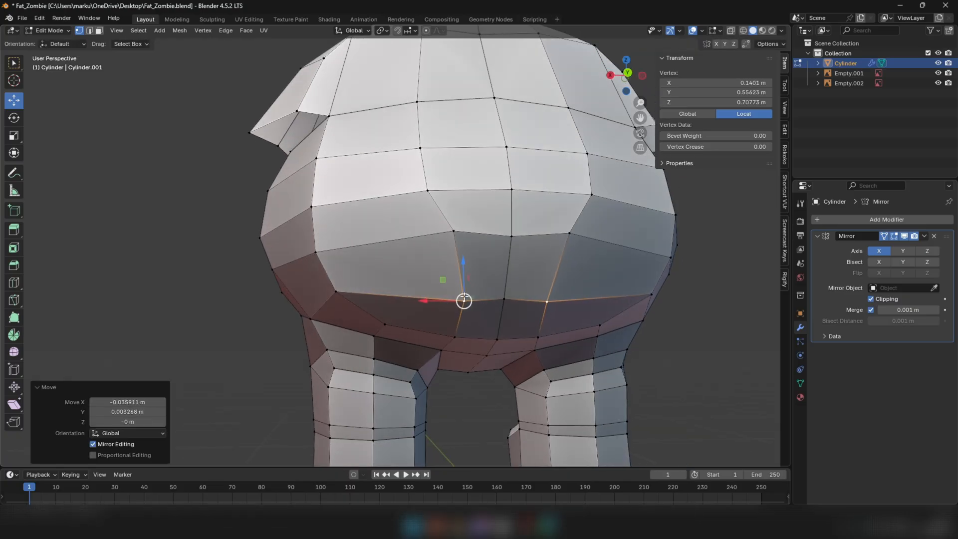
pyautogui.click(454, 230)
pyautogui.moveTo(454, 230); pyautogui.dragTo(459, 232)
pyautogui.click(432, 191)
pyautogui.moveTo(431, 192); pyautogui.dragTo(449, 192)
# Finish editing the body, deselect it, save the file and compare the shape with both reference images
pyautogui.moveTo(451, 200); pyautogui.dragTo(479, 315, button='middle')
pyautogui.doubleClick(434, 240)
pyautogui.scroll(-2, 434, 240)
pyautogui.moveTo(435, 241); pyautogui.dragTo(454, 237, button='middle')
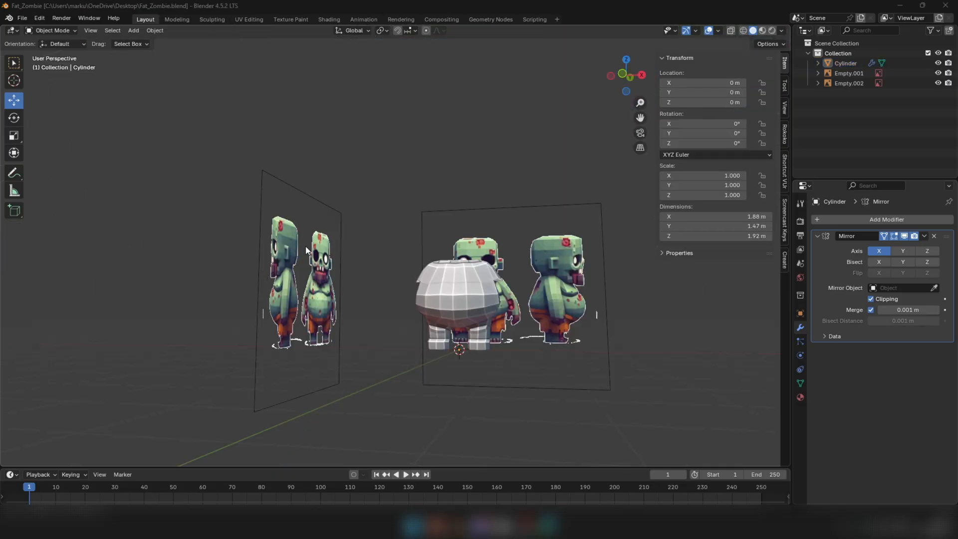
pyautogui.moveTo(526, 296); pyautogui.dragTo(559, 294, button='middle')
pyautogui.scroll(4, 559, 295)
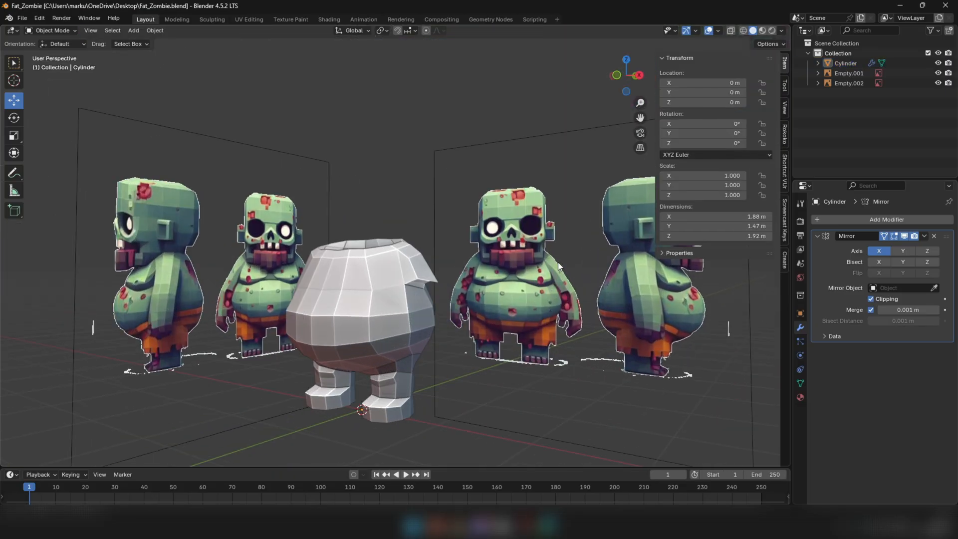
pyautogui.press('KP_1')
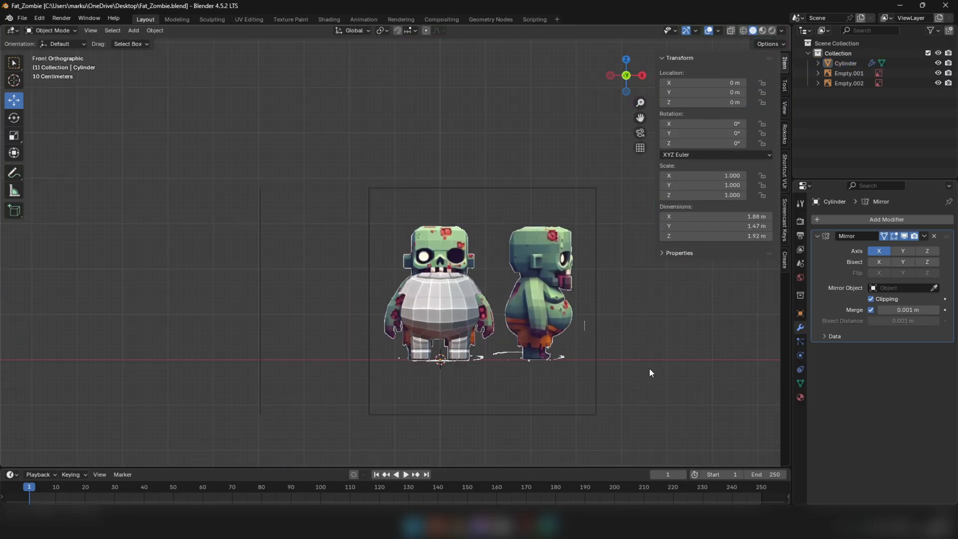
pyautogui.moveTo(437, 389); pyautogui.dragTo(458, 391, button='middle')
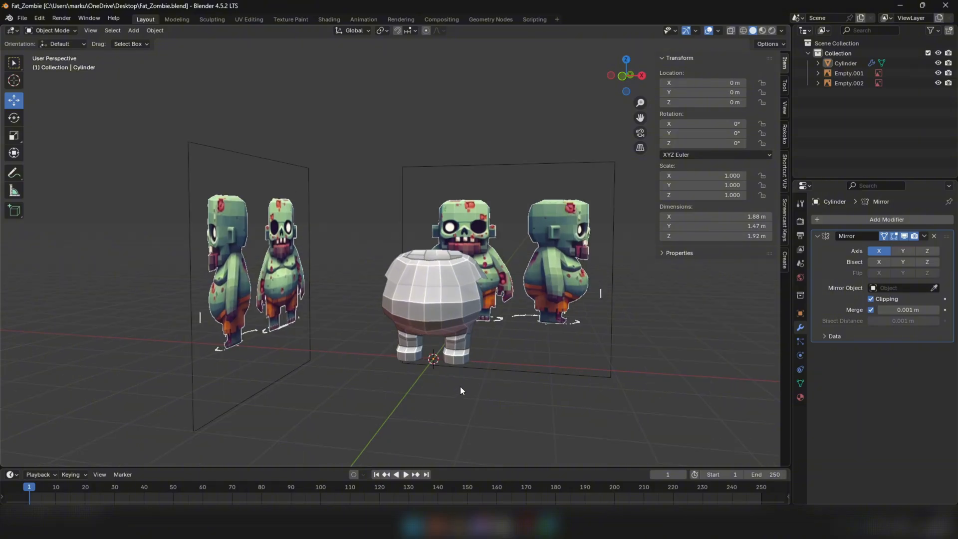
# Add a 6-vertex cylinder mesh with no cap fill, 1 m radius and 2 m depth at the world origin
pyautogui.hotkey('shift', 'a')
pyautogui.moveTo(435, 308)
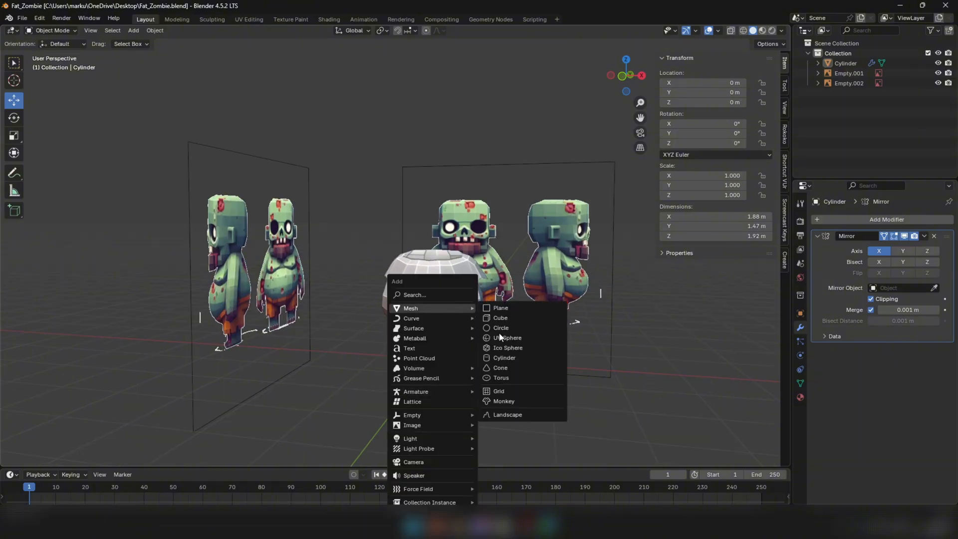
pyautogui.click(505, 358)
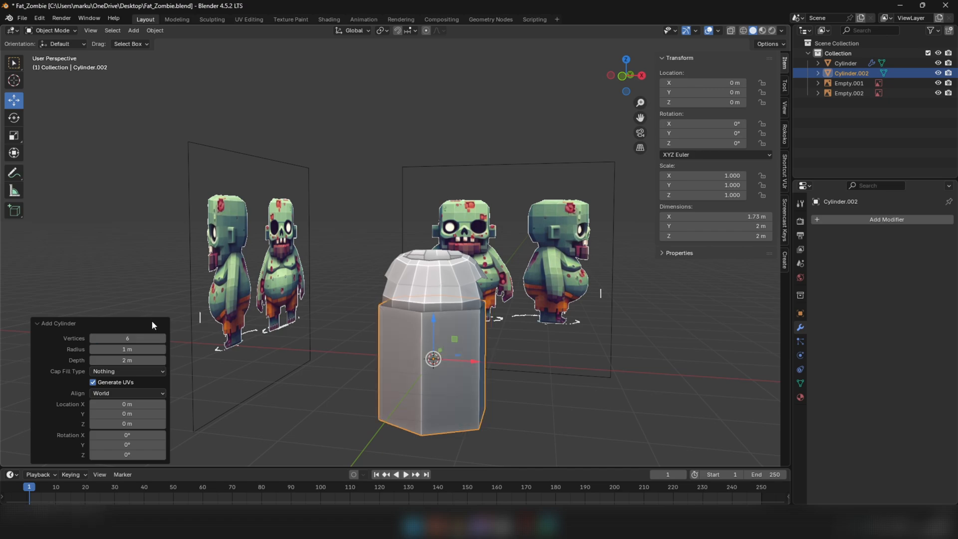
pyautogui.moveTo(194, 322); pyautogui.dragTo(419, 241, button='middle')
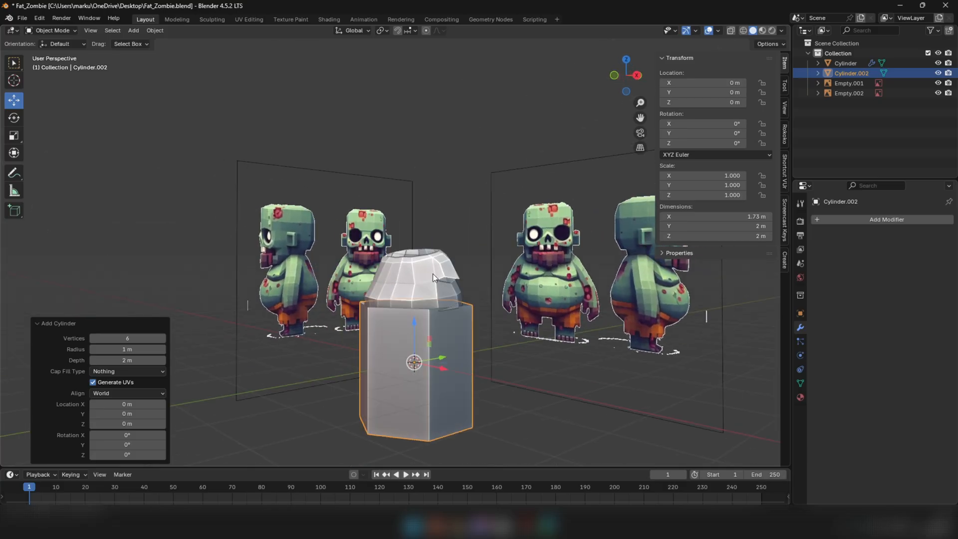
pyautogui.moveTo(431, 292); pyautogui.dragTo(489, 411, button='middle')
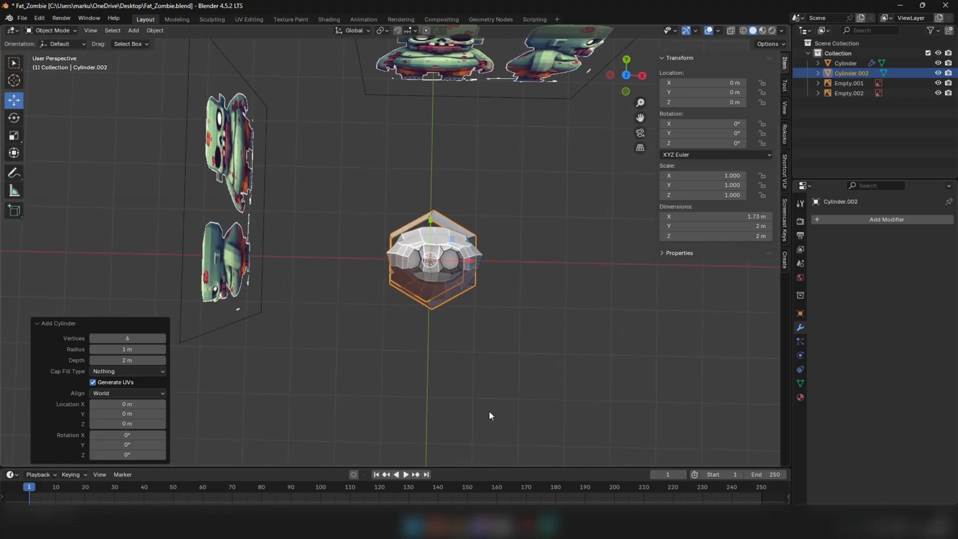
# Rotate the cylinder's mesh about -29.5° and another -0.36° around Z in the top view
pyautogui.press('KP_7')
pyautogui.press('Tab')
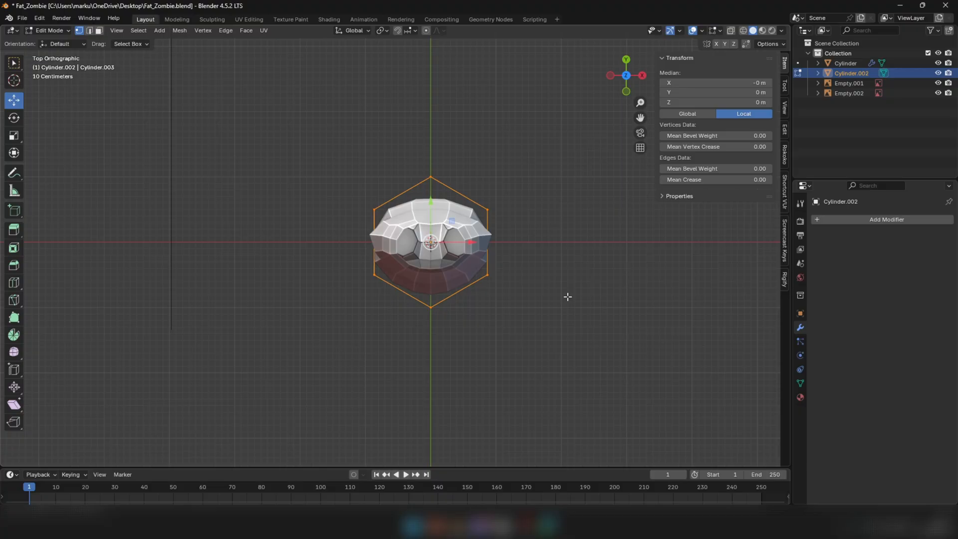
pyautogui.click(547, 227)
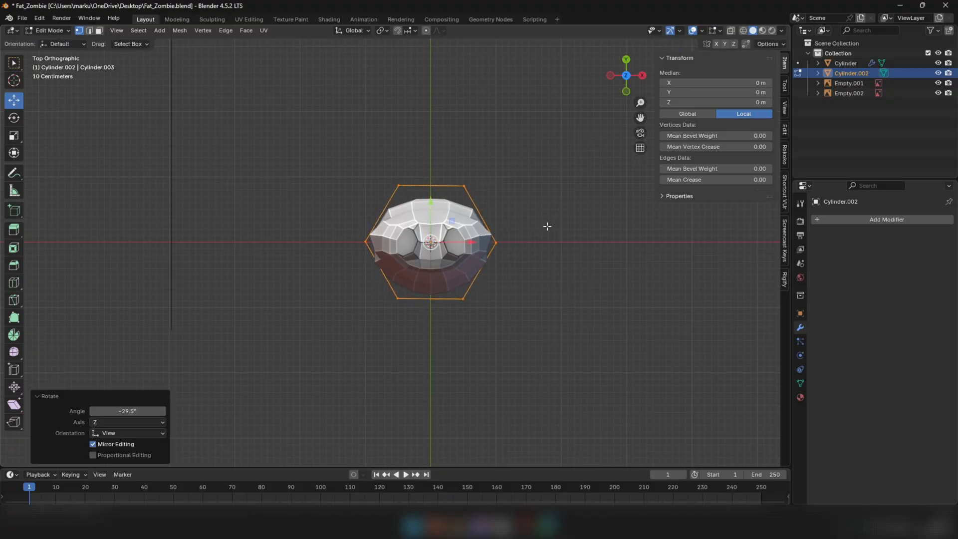
pyautogui.click(571, 218)
pyautogui.scroll(-1, 493, 258)
pyautogui.click(638, 295)
# Move the cylinder onto the front reference's +X upper arm in wireframe, near X 0.97 m and Z 1.19 m, and scale it to about 0.214
pyautogui.press('Tab')
pyautogui.press('KP_1')
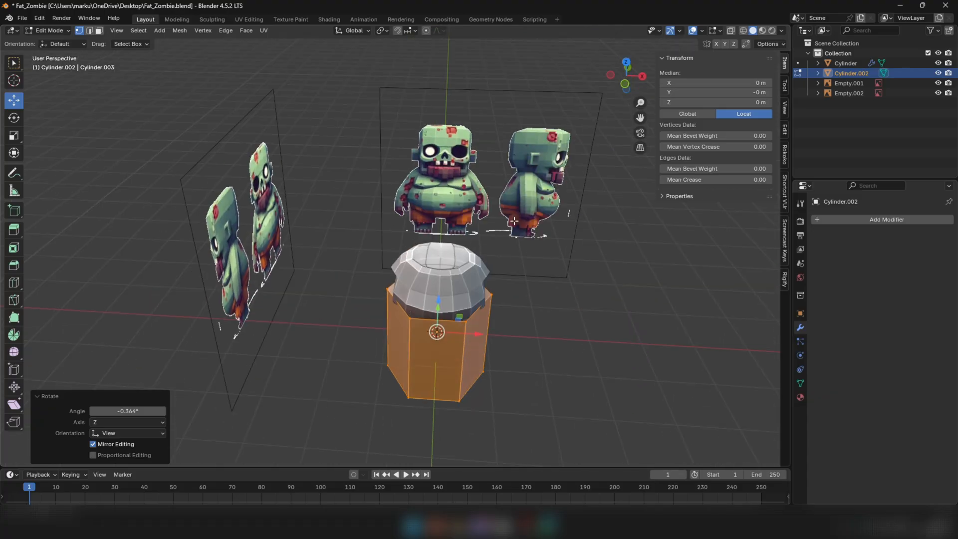
pyautogui.moveTo(444, 356); pyautogui.dragTo(499, 269)
pyautogui.hotkey('shift', 'z')
pyautogui.scroll(3, 489, 319)
pyautogui.scroll(2, 496, 269)
pyautogui.press('s')
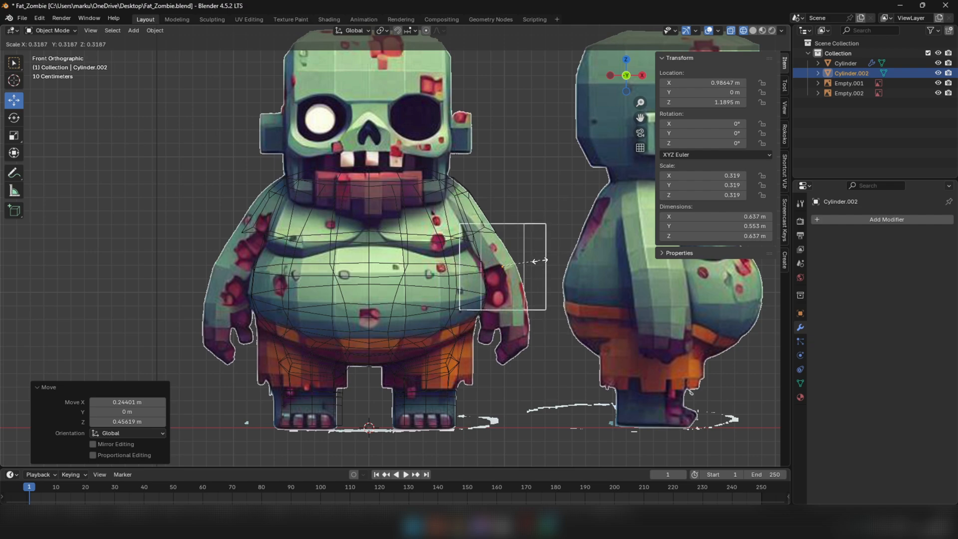
pyautogui.click(554, 244)
pyautogui.scroll(3, 510, 268)
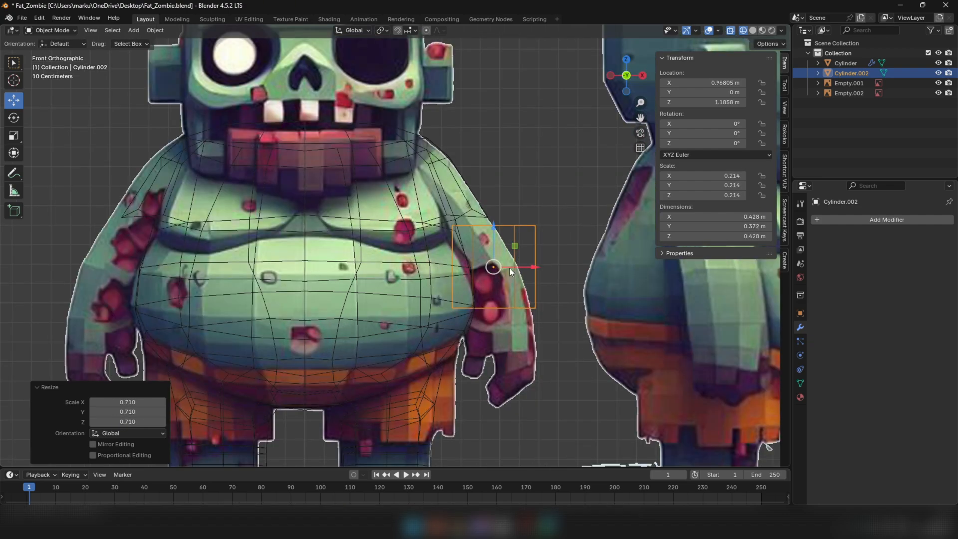
# Scale the arm cylinder to about 0.155, tilt it about -23.4° and move it inward to about X 0.927 m, Z 1.178 m
pyautogui.press('s')
pyautogui.click(528, 239)
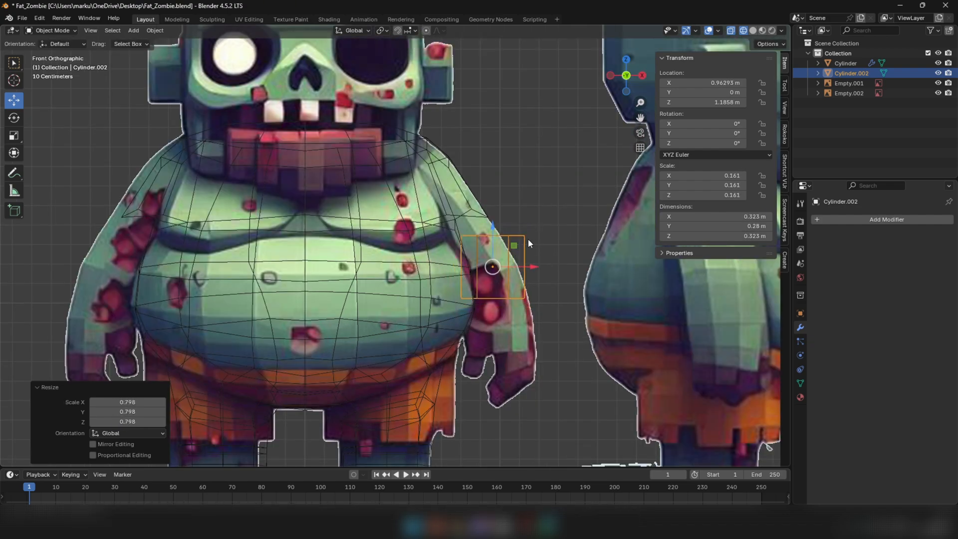
pyautogui.press('r')
pyautogui.click(544, 182)
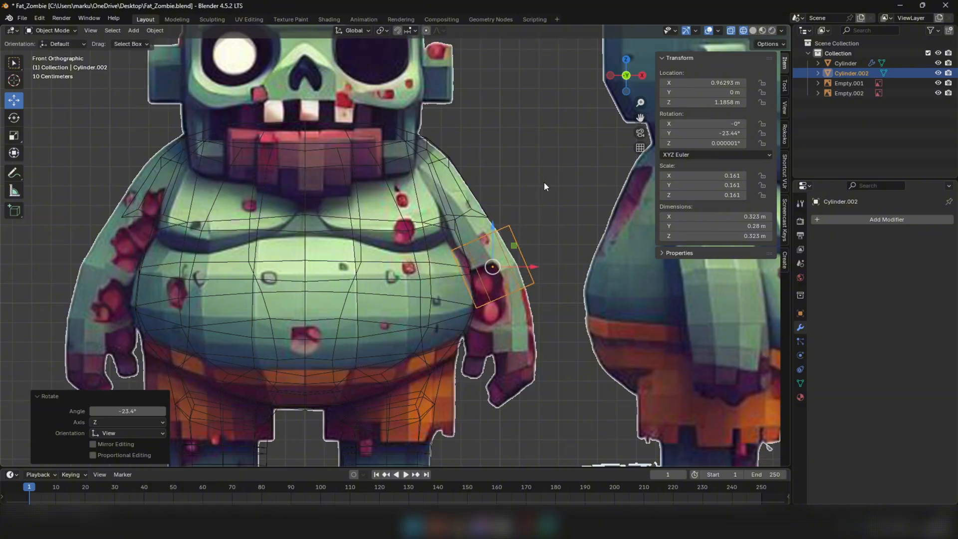
pyautogui.press('s')
pyautogui.click(528, 257)
pyautogui.press('g')
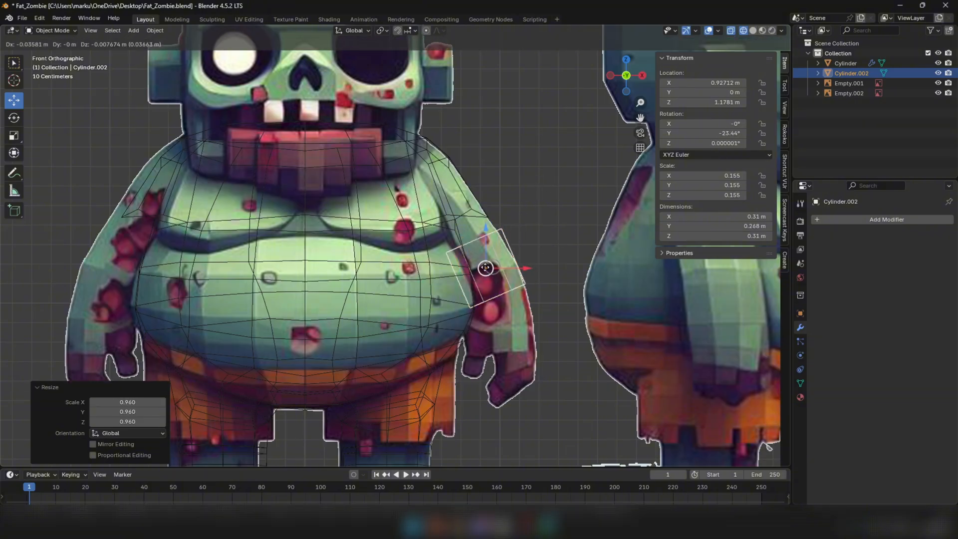
pyautogui.click(520, 257)
# Refine the arm cylinder's fit on the reference to about X 0.912 m, Z 1.168 m, scale 0.153 and Y rotation -24.3°
pyautogui.press('r')
pyautogui.click(553, 229)
pyautogui.press('g')
pyautogui.click(484, 276)
pyautogui.press('s')
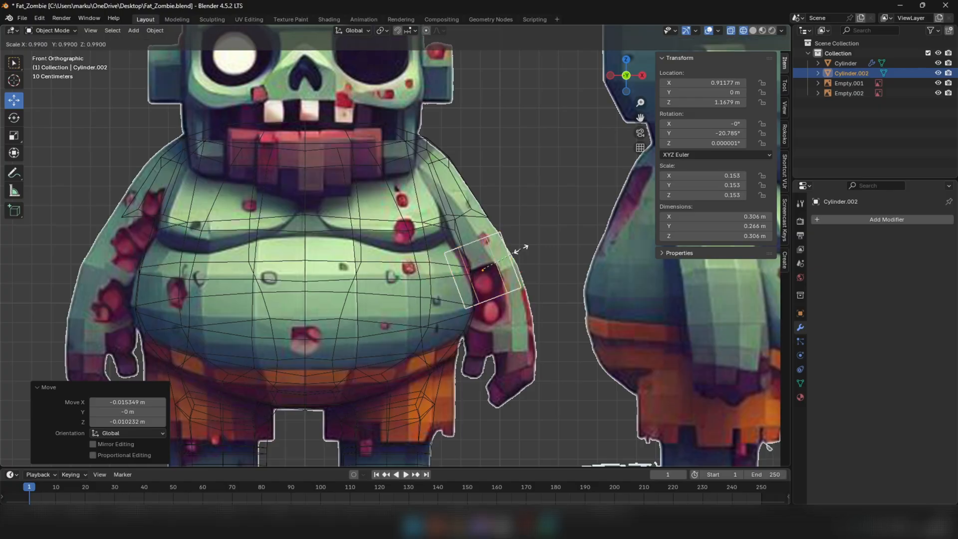
pyautogui.click(520, 250)
pyautogui.press('r')
pyautogui.click(530, 223)
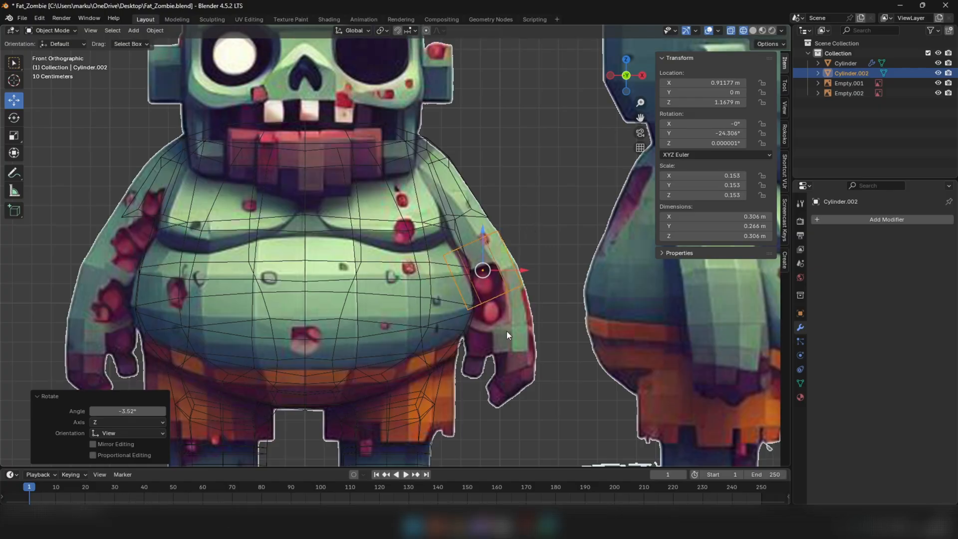
pyautogui.click(611, 279)
# Move the cylinder's top edge loop toward the shoulder in front view, about -0.04 m in X and 0.08 m in Z
pyautogui.press('Tab')
pyautogui.moveTo(534, 240)
pyautogui.mouseDown(button='middle')
pyautogui.moveTo(492, 267)
pyautogui.moveTo(478, 244)
pyautogui.mouseUp(button='middle')
pyautogui.click(473, 265)
pyautogui.press('KP_1')
pyautogui.press('z')
pyautogui.click(469, 246)
pyautogui.press('g')
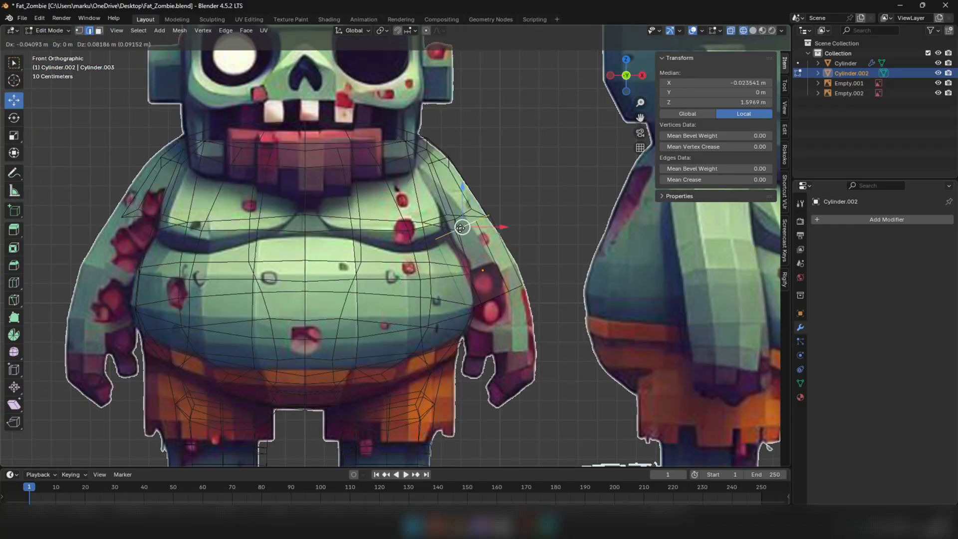
pyautogui.click(460, 228)
# Return to solid shading, scale the cylinder's top edge loop and adjust its position under the shoulder
pyautogui.press('z')
pyautogui.click(573, 215)
pyautogui.scroll(1, 576, 215)
pyautogui.press('s')
pyautogui.click(519, 210)
pyautogui.moveTo(514, 212)
pyautogui.mouseDown(button='middle')
pyautogui.moveTo(447, 229)
pyautogui.moveTo(474, 205)
pyautogui.mouseUp(button='middle')
pyautogui.moveTo(478, 208); pyautogui.dragTo(500, 203)
# Move the cylinder's bottom edge loop outward about 0.031 m in X to follow the reference arm
pyautogui.click(485, 268)
pyautogui.moveTo(453, 255); pyautogui.dragTo(474, 257, button='middle')
pyautogui.moveTo(529, 313); pyautogui.dragTo(536, 313)
pyautogui.moveTo(535, 313); pyautogui.dragTo(481, 235, button='middle')
pyautogui.moveTo(501, 200); pyautogui.dragTo(508, 192)
pyautogui.moveTo(507, 192); pyautogui.dragTo(473, 242, button='middle')
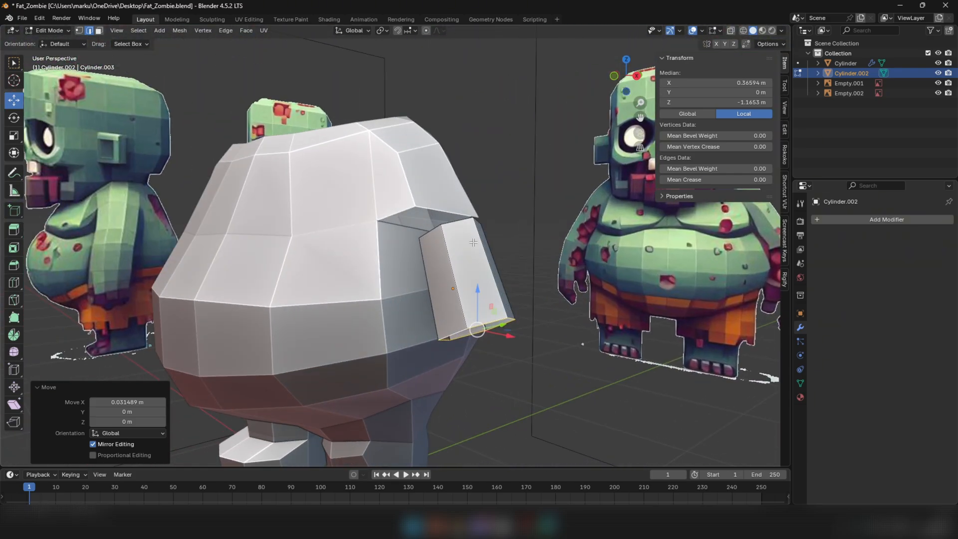
# Move the body's shoulder rim edges above the arm about 0.041 m in X and 0.023 m in Z, and tilt them along the arm
pyautogui.press('Tab')
pyautogui.click(456, 206)
pyautogui.moveTo(457, 206); pyautogui.dragTo(514, 232, button='middle')
pyautogui.press('Tab')
pyautogui.press('1')
pyautogui.press('2')
pyautogui.keyDown('shift'); pyautogui.click(392, 207); pyautogui.keyUp('shift')
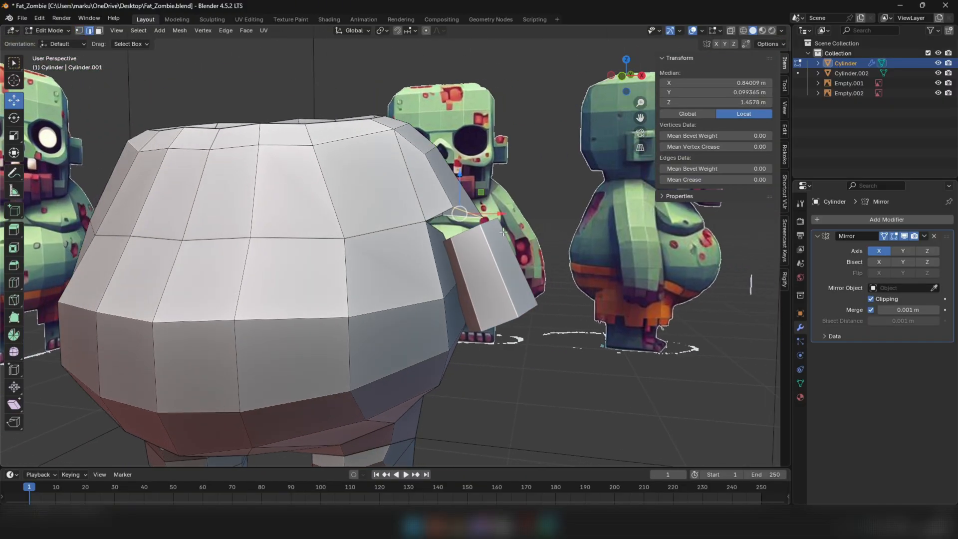
pyautogui.press('KP_1')
pyautogui.moveTo(481, 194); pyautogui.dragTo(492, 189)
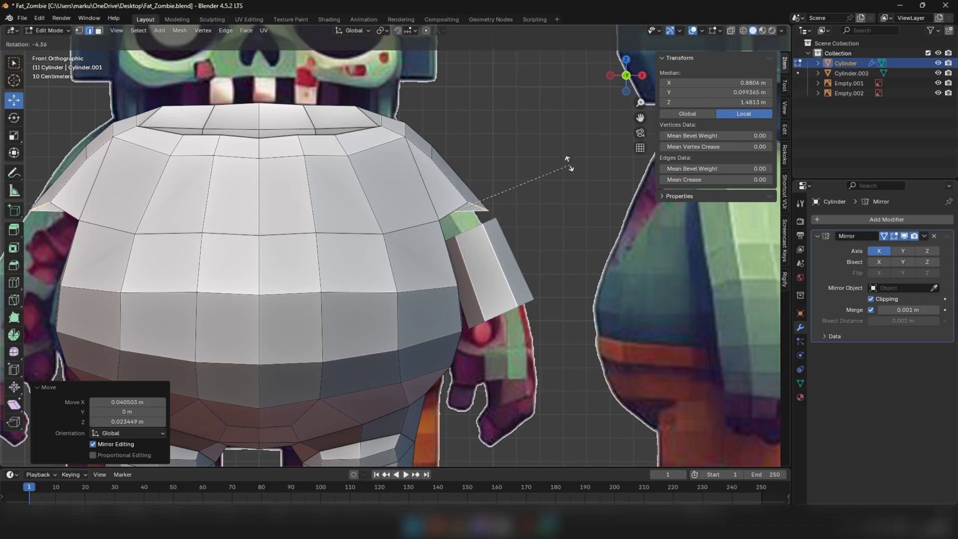
pyautogui.click(529, 141)
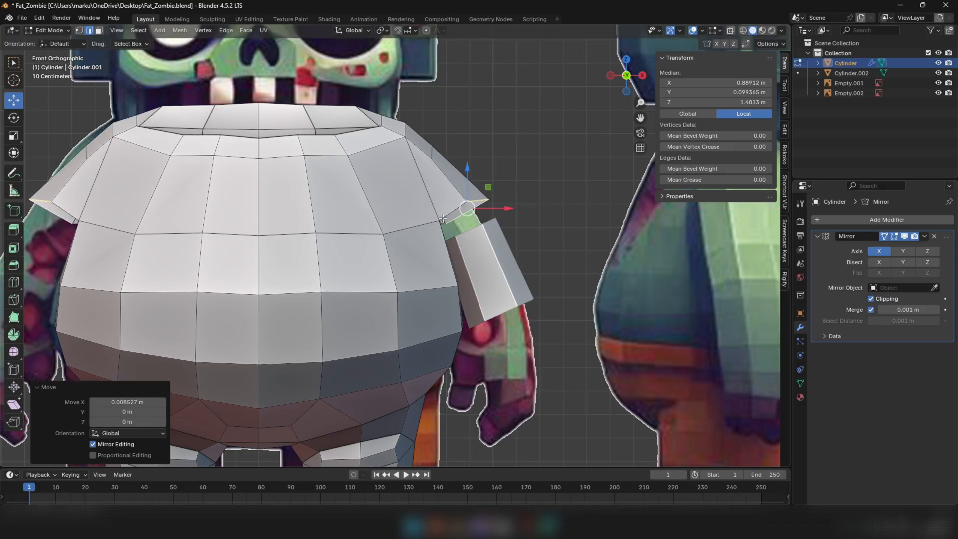
# Rotate the shoulder rim edges another -3.37° and nudge the shoulder edge above them slightly outward in front view
pyautogui.press('r')
pyautogui.click(517, 182)
pyautogui.moveTo(509, 185); pyautogui.dragTo(384, 220, button='middle')
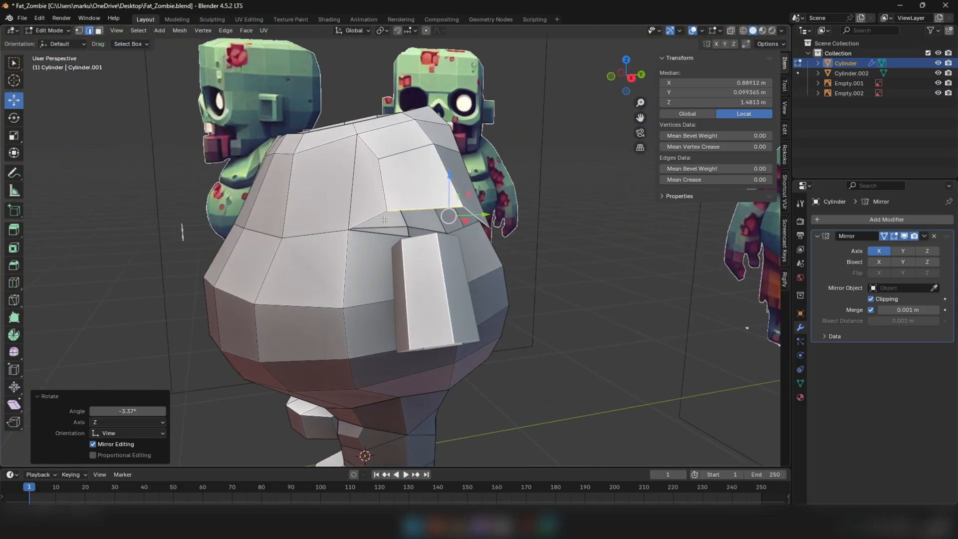
pyautogui.keyDown('alt'); pyautogui.click(404, 157); pyautogui.keyUp('alt')
pyautogui.press('KP_1')
pyautogui.moveTo(446, 132); pyautogui.dragTo(450, 130)
pyautogui.moveTo(506, 210); pyautogui.dragTo(484, 207, button='middle')
# Finish editing the body and move the arm cylinder about 0.098 m along Y, under the shoulder opening
pyautogui.press('Tab')
pyautogui.click(483, 250)
pyautogui.moveTo(483, 249); pyautogui.dragTo(407, 313, button='middle')
pyautogui.moveTo(406, 313); pyautogui.dragTo(433, 310)
pyautogui.moveTo(433, 310); pyautogui.dragTo(380, 306, button='middle')
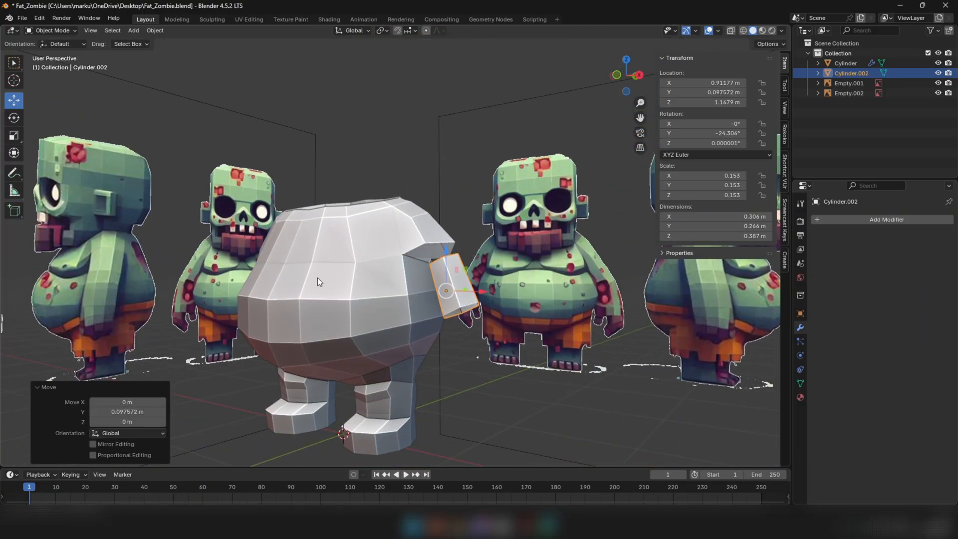
# Select the arm cylinder and the mirrored body, and join them into one object with the body active
pyautogui.click(451, 310)
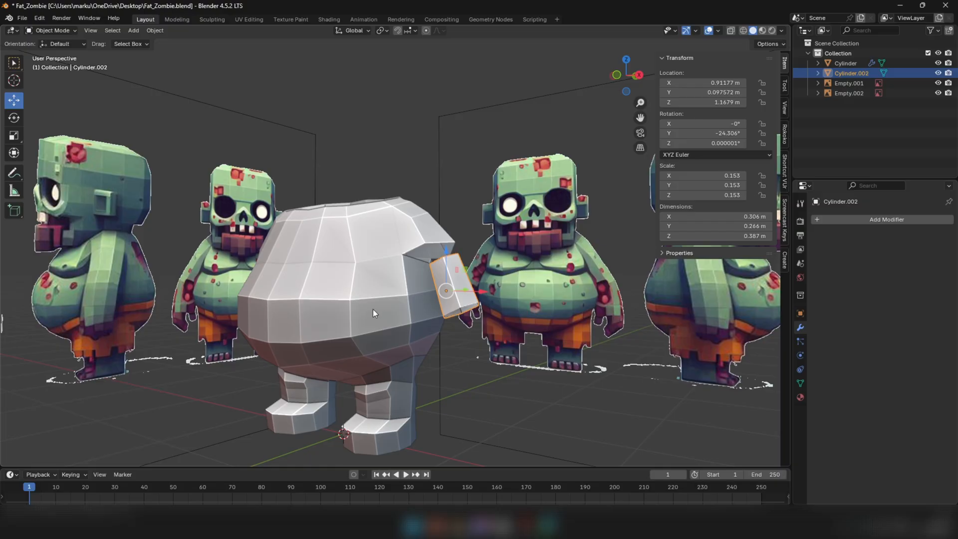
pyautogui.click(326, 295)
pyautogui.moveTo(323, 289); pyautogui.dragTo(334, 299, button='middle')
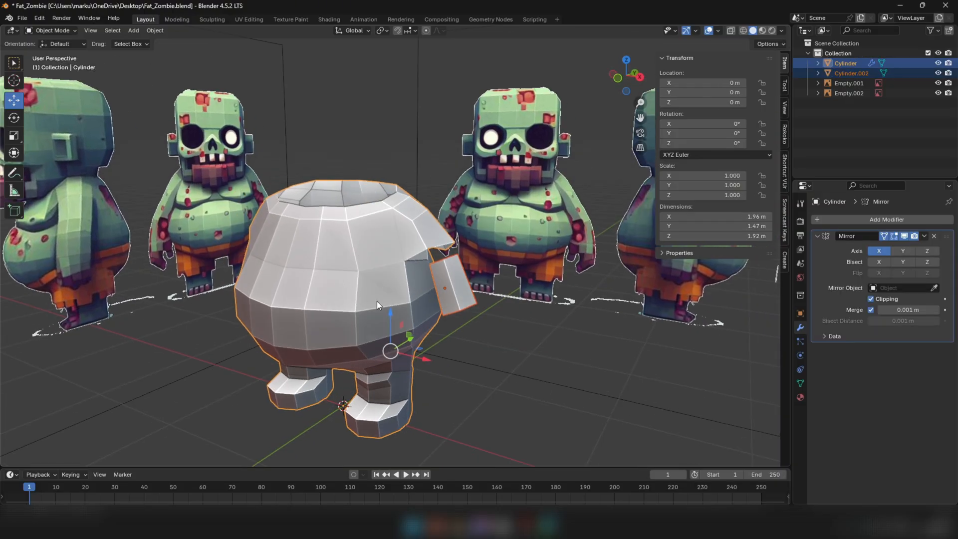
pyautogui.rightClick(368, 257)
pyautogui.click(367, 256)
pyautogui.moveTo(426, 301); pyautogui.dragTo(298, 251, button='middle')
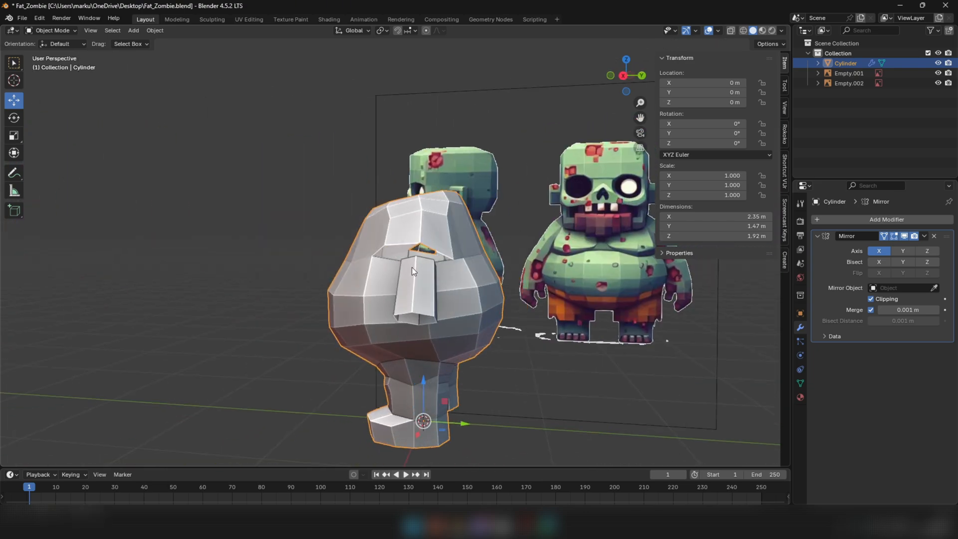
# In the joined mesh, merge the arm's top outer vertex into the shoulder rim's middle vertex, using At Last
pyautogui.scroll(2, 416, 269)
pyautogui.moveTo(415, 269); pyautogui.dragTo(423, 271, button='middle')
pyautogui.press('Tab')
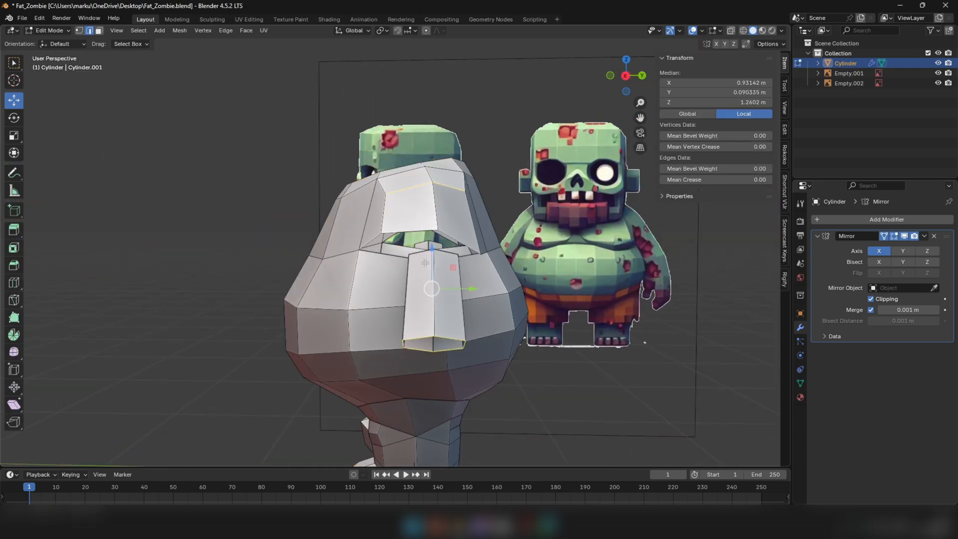
pyautogui.hotkey('alt', 'a')
pyautogui.scroll(1, 450, 257)
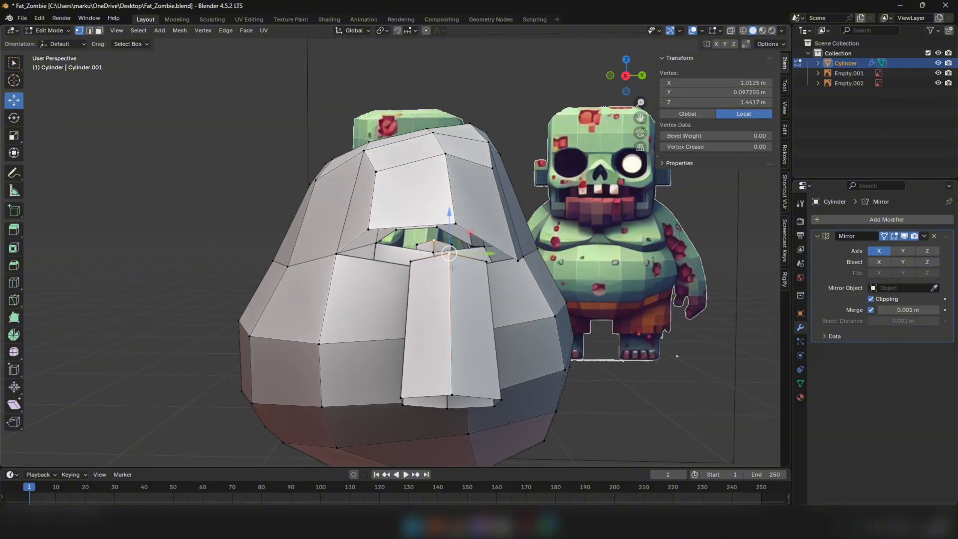
pyautogui.keyDown('shift'); pyautogui.click(458, 225); pyautogui.keyUp('shift')
pyautogui.moveTo(459, 225)
pyautogui.mouseDown(button='middle')
pyautogui.moveTo(496, 233)
pyautogui.moveTo(459, 222)
pyautogui.mouseUp(button='middle')
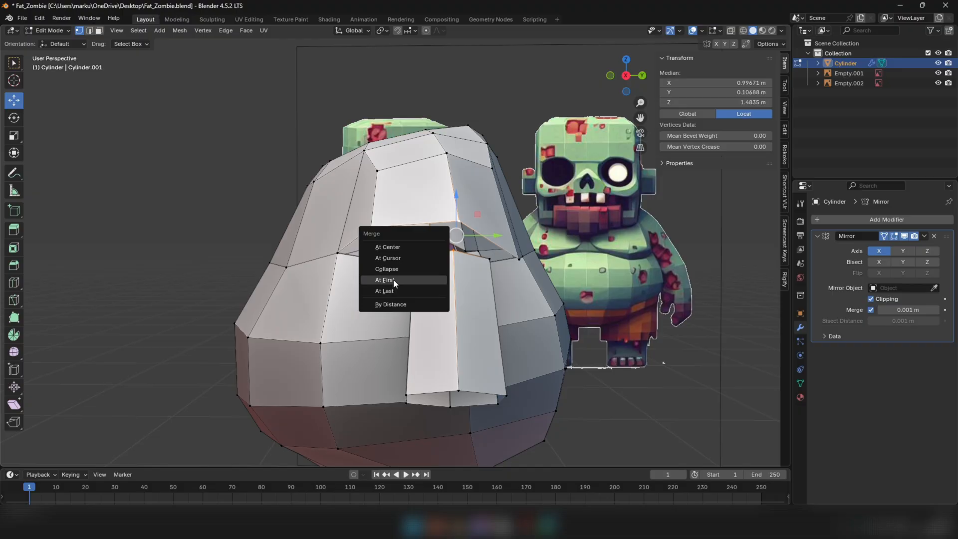
pyautogui.click(386, 291)
# Merge the arm's upper front vertex into the neighbouring front vertex of the shoulder rim, using At Last
pyautogui.moveTo(386, 291); pyautogui.dragTo(411, 235, button='middle')
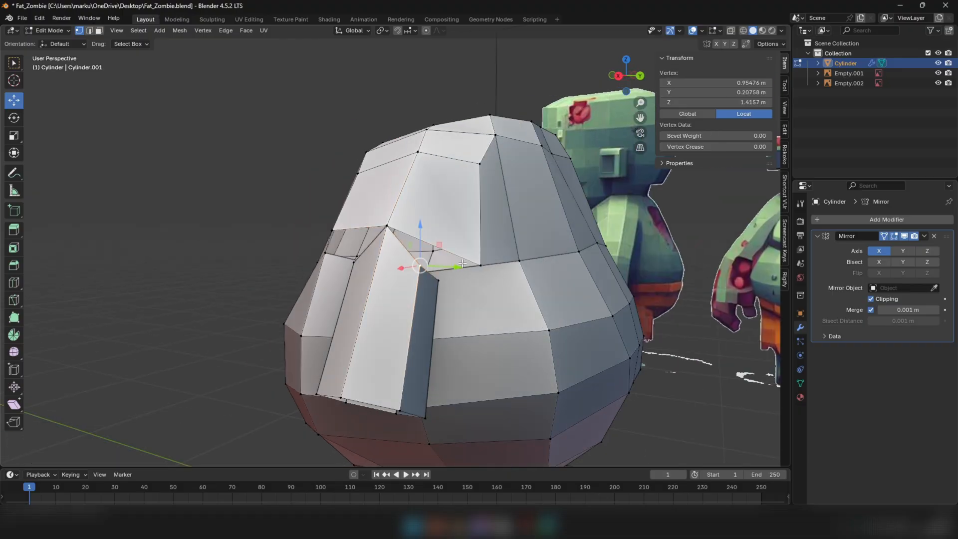
pyautogui.moveTo(488, 287); pyautogui.dragTo(532, 285, button='middle')
pyautogui.click(432, 279)
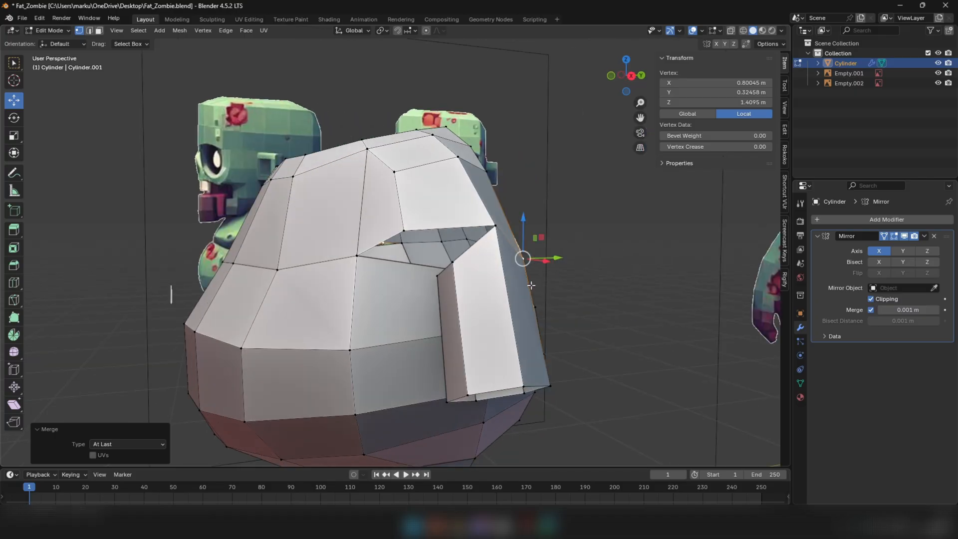
pyautogui.moveTo(407, 222); pyautogui.dragTo(433, 291, button='middle')
pyautogui.hotkey('alt', 'm')
pyautogui.click(413, 235)
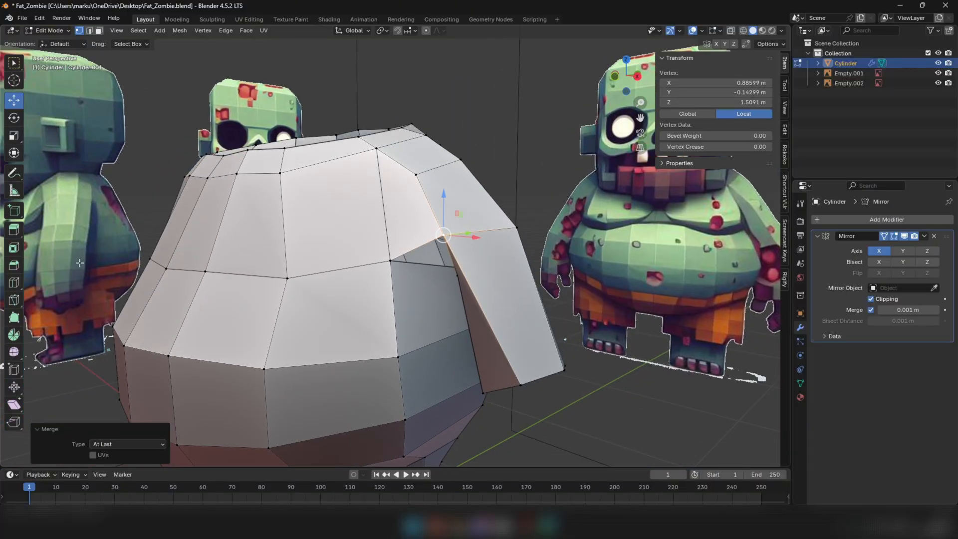
# Add a single centred loop cut through the faces at the top of the shoulder
pyautogui.press('2')
pyautogui.click(379, 163)
pyautogui.moveTo(380, 164); pyautogui.dragTo(39, 106, button='middle')
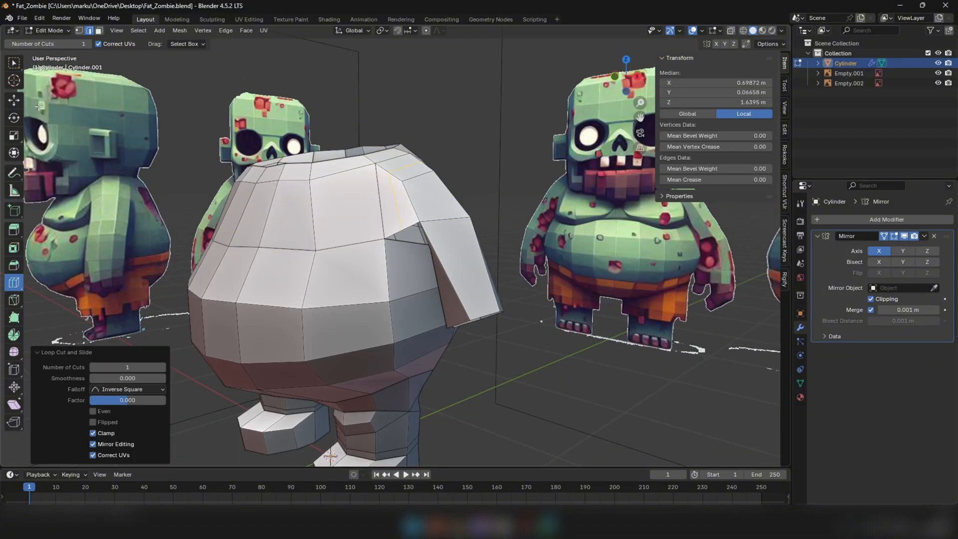
pyautogui.moveTo(191, 127); pyautogui.dragTo(542, 156, button='middle')
pyautogui.click(463, 148)
# Select the arm's remaining top vertices with the matching shoulder-opening vertices and merge them
pyautogui.scroll(3, 419, 259)
pyautogui.moveTo(414, 264); pyautogui.dragTo(390, 175, button='middle')
pyautogui.press('1')
pyautogui.click(444, 239)
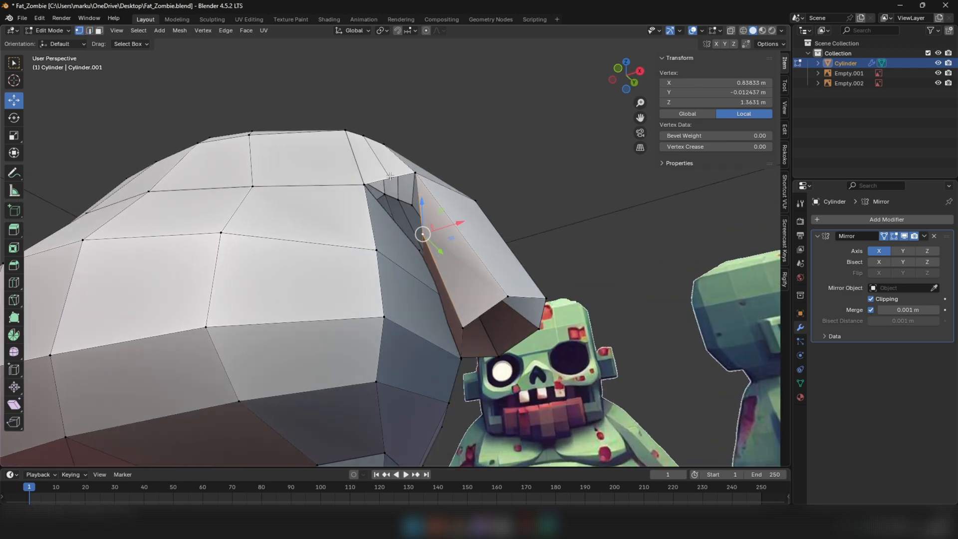
pyautogui.press('m')
pyautogui.click(492, 187)
pyautogui.moveTo(493, 187); pyautogui.dragTo(347, 239, button='middle')
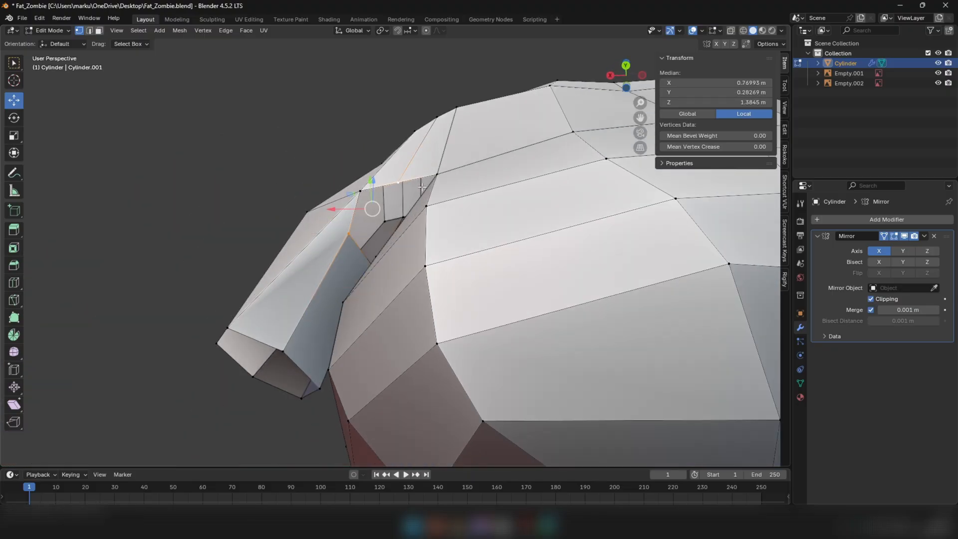
pyautogui.moveTo(422, 187); pyautogui.dragTo(315, 230, button='middle')
pyautogui.click(394, 213)
pyautogui.scroll(-4, 394, 214)
pyautogui.press('3')
pyautogui.keyDown('alt'); pyautogui.click(363, 280); pyautogui.keyUp('alt')
pyautogui.moveTo(363, 280); pyautogui.dragTo(411, 305, button='middle')
pyautogui.moveTo(344, 300); pyautogui.dragTo(351, 303, button='middle')
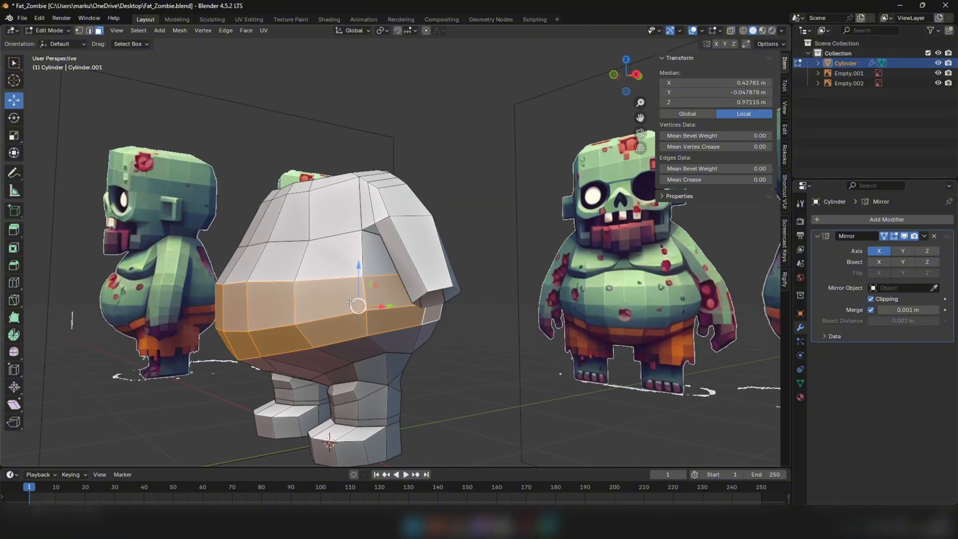
pyautogui.click(467, 217)
# Select the belly's face loops below the arm and hide them to expose the armpit area
pyautogui.moveTo(457, 230); pyautogui.dragTo(410, 223, button='middle')
pyautogui.scroll(2, 375, 299)
pyautogui.moveTo(362, 304); pyautogui.dragTo(375, 301, button='middle')
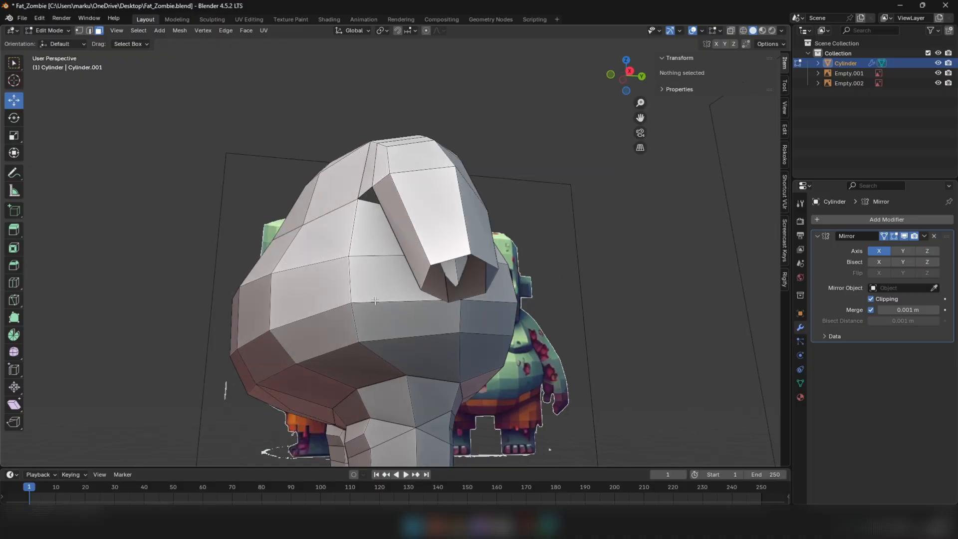
pyautogui.keyDown('alt'); pyautogui.click(351, 281); pyautogui.keyUp('alt')
pyautogui.moveTo(220, 264); pyautogui.dragTo(172, 277, button='middle')
pyautogui.click(179, 276)
pyautogui.scroll(1, 200, 277)
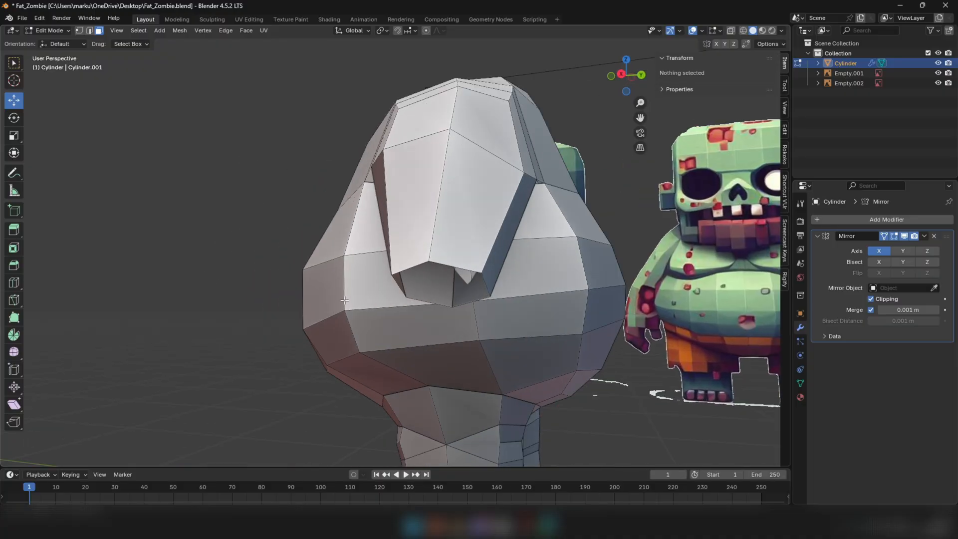
pyautogui.keyDown('alt'); pyautogui.click(344, 293); pyautogui.keyUp('alt')
pyautogui.moveTo(345, 293); pyautogui.dragTo(528, 299, button='middle')
pyautogui.keyDown('alt'); pyautogui.keyDown('shift'); pyautogui.click(375, 321); pyautogui.keyUp('shift'); pyautogui.keyUp('alt')
pyautogui.press('h')
# Move the arm's inner armpit vertex about 0.024 m in X
pyautogui.scroll(5, 442, 295)
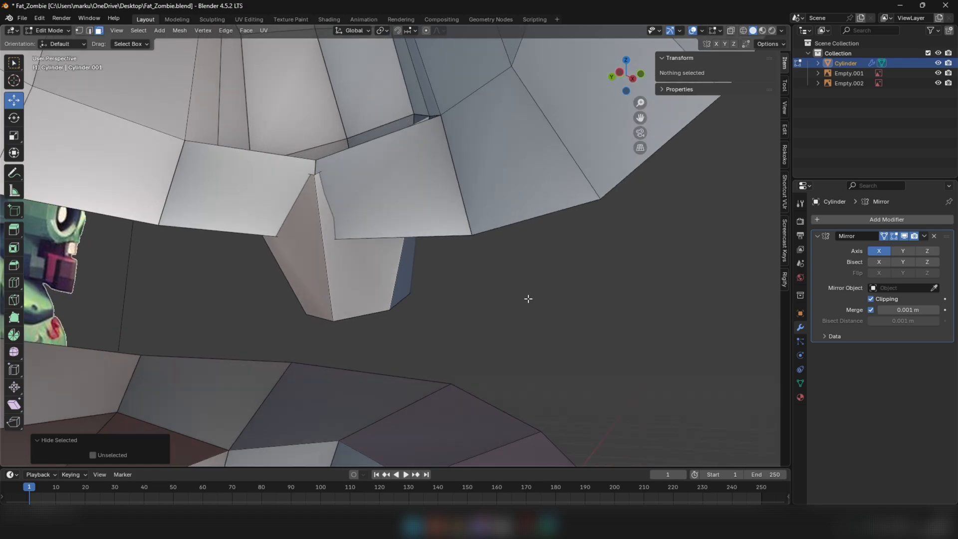
pyautogui.scroll(3, 385, 201)
pyautogui.scroll(-3, 385, 201)
pyautogui.scroll(1, 382, 200)
pyautogui.moveTo(382, 199); pyautogui.dragTo(396, 150, button='middle')
pyautogui.press('1')
pyautogui.click(297, 160)
pyautogui.moveTo(373, 122); pyautogui.dragTo(357, 122)
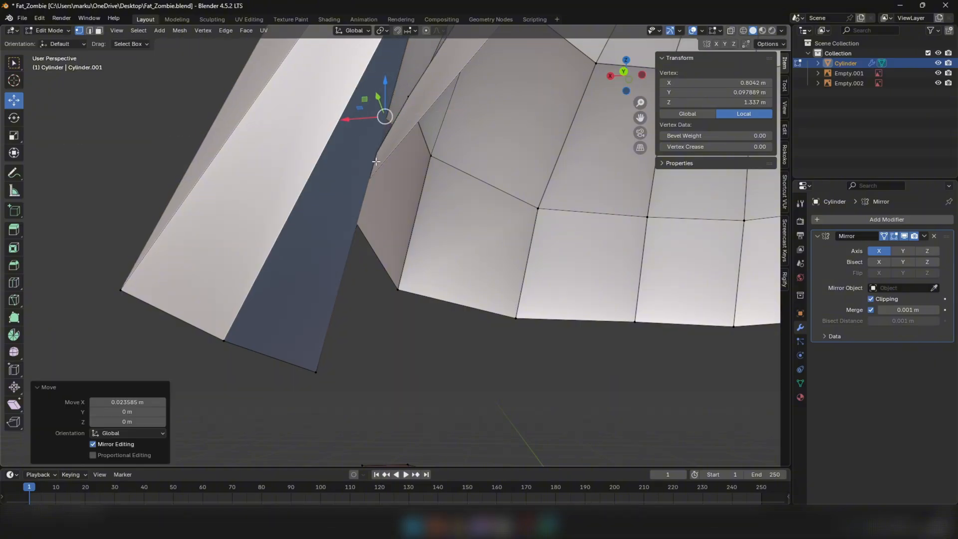
# Select the edge below the armpit vertex and try rotating it
pyautogui.moveTo(357, 122); pyautogui.dragTo(334, 119, button='middle')
pyautogui.click(350, 151)
pyautogui.press('2')
pyautogui.click(349, 150)
pyautogui.moveTo(350, 151); pyautogui.dragTo(358, 165, button='middle')
pyautogui.moveTo(357, 164); pyautogui.dragTo(338, 169)
pyautogui.click(392, 112)
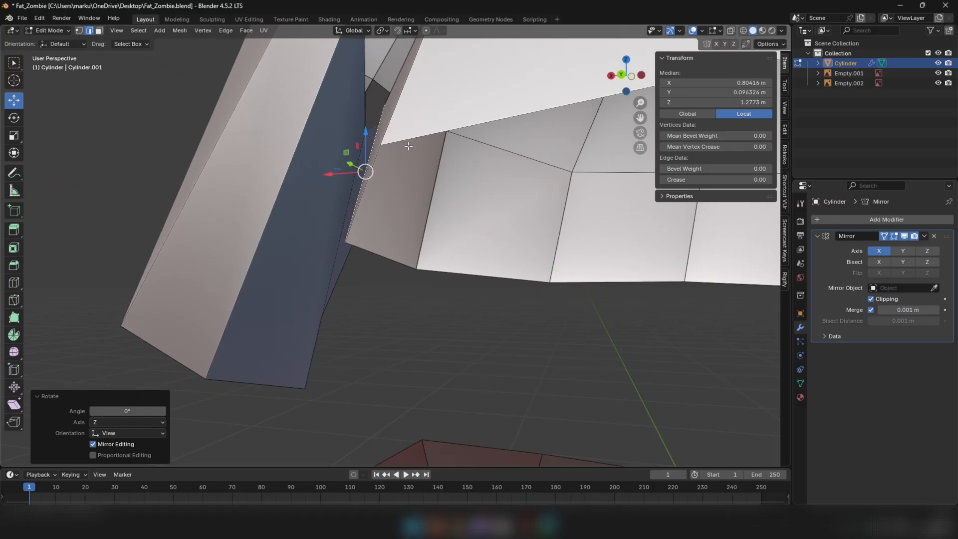
# Examine the edges around the armpit from the back and front where the arm joins the torso
pyautogui.moveTo(409, 146); pyautogui.dragTo(393, 165, button='middle')
pyautogui.scroll(-4, 399, 169)
pyautogui.click(388, 124)
pyautogui.moveTo(395, 122); pyautogui.dragTo(594, 137, button='middle')
pyautogui.keyDown('shift'); pyautogui.click(404, 127); pyautogui.keyUp('shift')
pyautogui.scroll(-4, 552, 164)
pyautogui.scroll(3, 404, 175)
pyautogui.moveTo(404, 176); pyautogui.dragTo(359, 104, button='middle')
pyautogui.click(393, 193)
pyautogui.keyDown('shift'); pyautogui.click(385, 184); pyautogui.keyUp('shift')
pyautogui.click(390, 134)
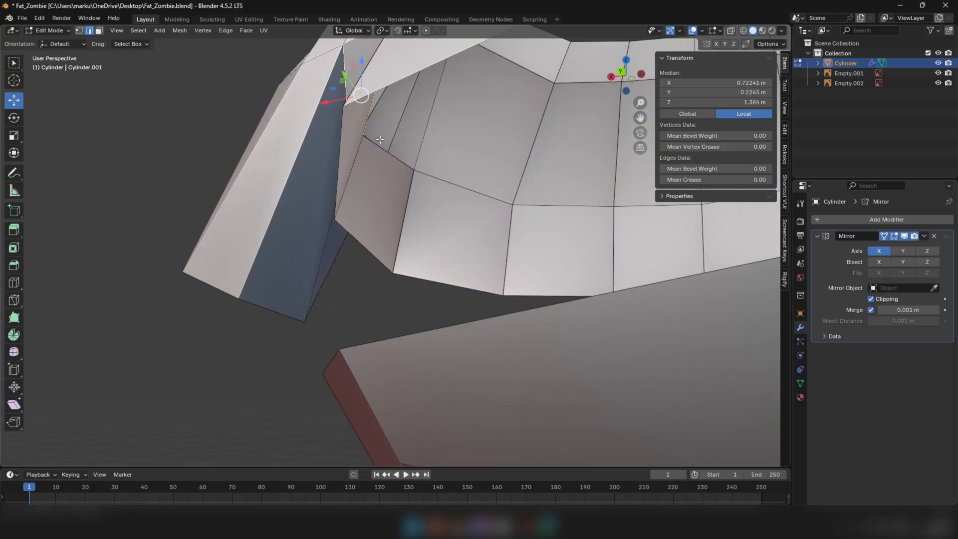
pyautogui.moveTo(380, 139); pyautogui.dragTo(514, 170, button='middle')
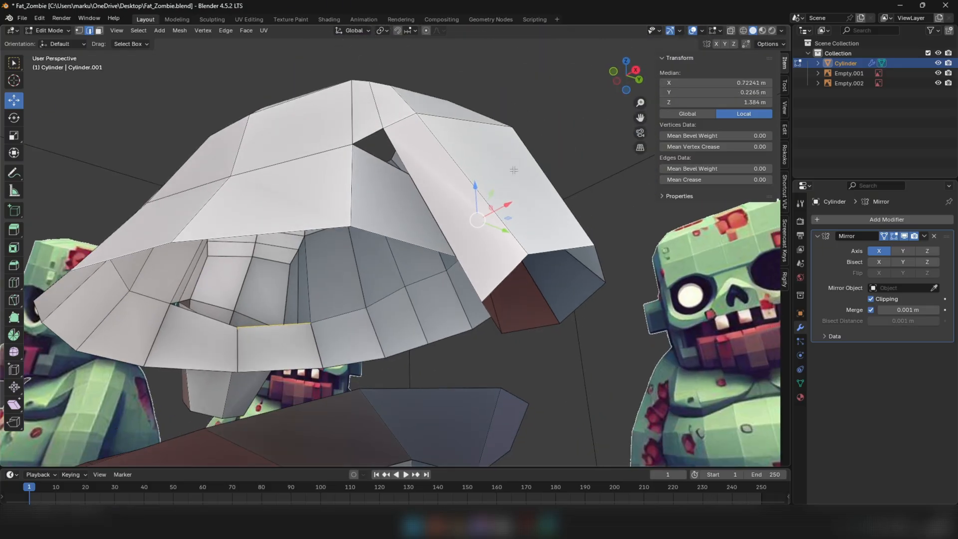
pyautogui.click(388, 169)
# Reposition the armpit vertex beside the front shoulder gap to refine the join between arm and torso
pyautogui.moveTo(387, 170); pyautogui.dragTo(420, 190, button='middle')
pyautogui.scroll(3, 417, 184)
pyautogui.press('1')
pyautogui.click(421, 198)
pyautogui.press('g')
pyautogui.click(407, 193)
pyautogui.click(414, 192)
pyautogui.moveTo(416, 144); pyautogui.dragTo(416, 128)
pyautogui.moveTo(417, 164); pyautogui.dragTo(412, 165)
# Inspect the faces, edges and vertices around the inner armpit from several angles
pyautogui.press('3')
pyautogui.keyDown('alt'); pyautogui.click(383, 121); pyautogui.keyUp('alt')
pyautogui.scroll(-4, 384, 121)
pyautogui.moveTo(384, 122); pyautogui.dragTo(215, 164, button='middle')
pyautogui.moveTo(402, 150); pyautogui.dragTo(398, 170, button='middle')
pyautogui.scroll(3, 384, 143)
pyautogui.press('2')
pyautogui.click(400, 158)
pyautogui.press('1')
pyautogui.click(383, 163)
pyautogui.moveTo(383, 164); pyautogui.dragTo(390, 168)
pyautogui.press('2')
pyautogui.keyDown('alt'); pyautogui.click(385, 160); pyautogui.keyUp('alt')
pyautogui.moveTo(394, 165); pyautogui.dragTo(357, 159, button='middle')
pyautogui.scroll(1, 379, 161)
pyautogui.click(368, 151)
# Adjust the inner and rear armpit vertices to smooth the transition between the arm and the torso
pyautogui.press('1')
pyautogui.click(367, 159)
pyautogui.moveTo(357, 160); pyautogui.dragTo(372, 159)
pyautogui.moveTo(371, 158); pyautogui.dragTo(370, 165, button='middle')
pyautogui.scroll(1, 371, 165)
pyautogui.click(385, 110)
pyautogui.moveTo(385, 114); pyautogui.dragTo(395, 113)
pyautogui.click(393, 163)
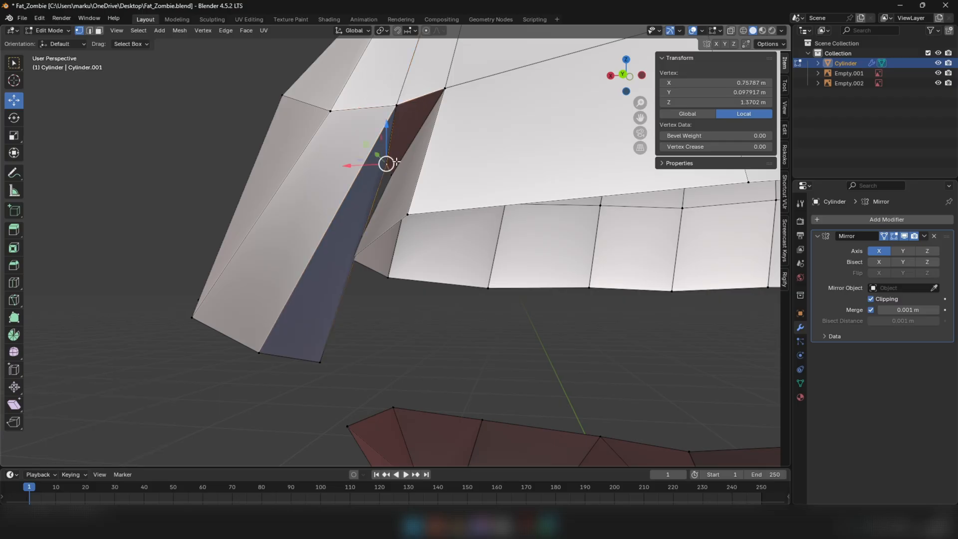
pyautogui.moveTo(388, 171); pyautogui.dragTo(388, 172)
pyautogui.scroll(-3, 388, 179)
pyautogui.moveTo(388, 171); pyautogui.dragTo(389, 182, button='middle')
pyautogui.click(394, 177)
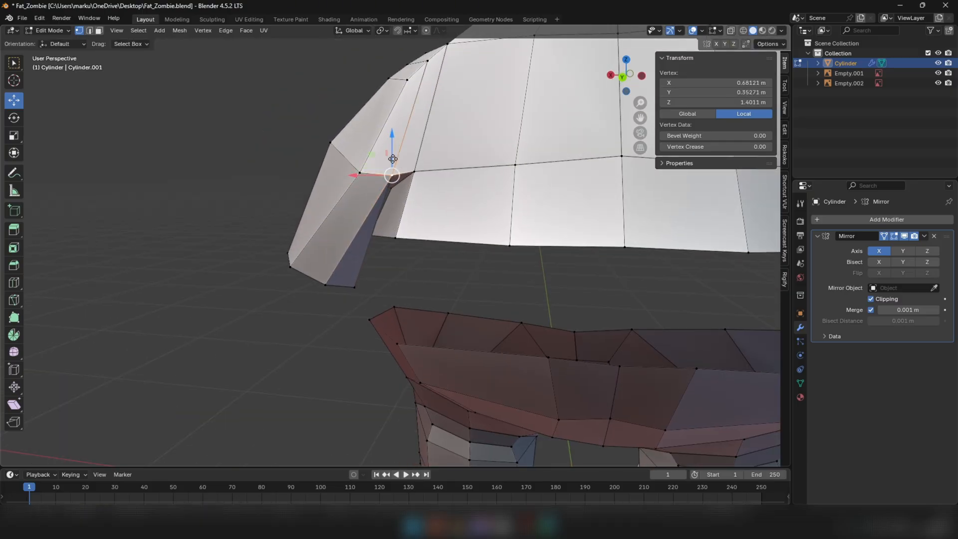
pyautogui.moveTo(396, 178); pyautogui.dragTo(397, 178)
# Select the edge loop around the upper arm's open lower end and reveal the hidden belly faces
pyautogui.click(326, 285)
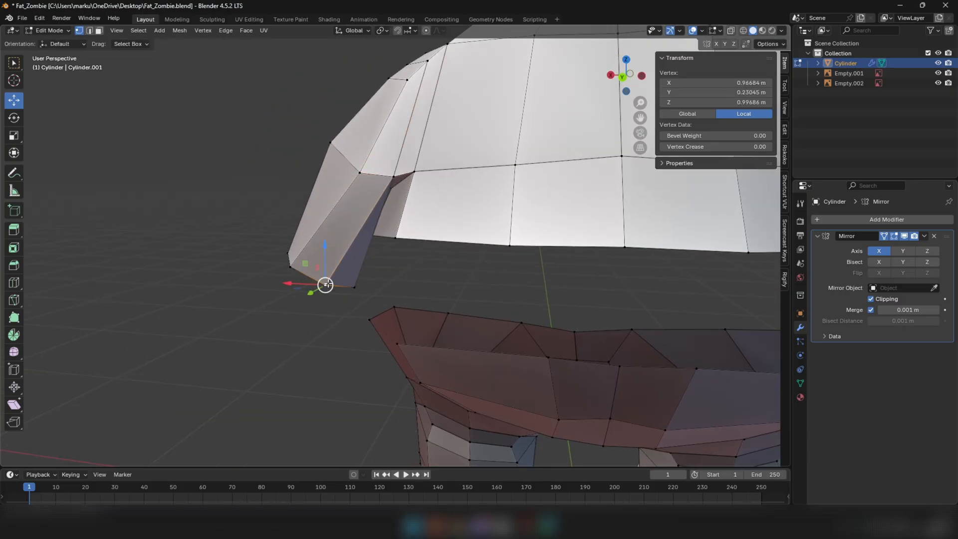
pyautogui.moveTo(326, 285); pyautogui.dragTo(328, 286)
pyautogui.press('2')
pyautogui.keyDown('alt'); pyautogui.click(341, 286); pyautogui.keyUp('alt')
pyautogui.moveTo(343, 285); pyautogui.dragTo(439, 232, button='middle')
pyautogui.click(390, 251)
pyautogui.scroll(2, 504, 244)
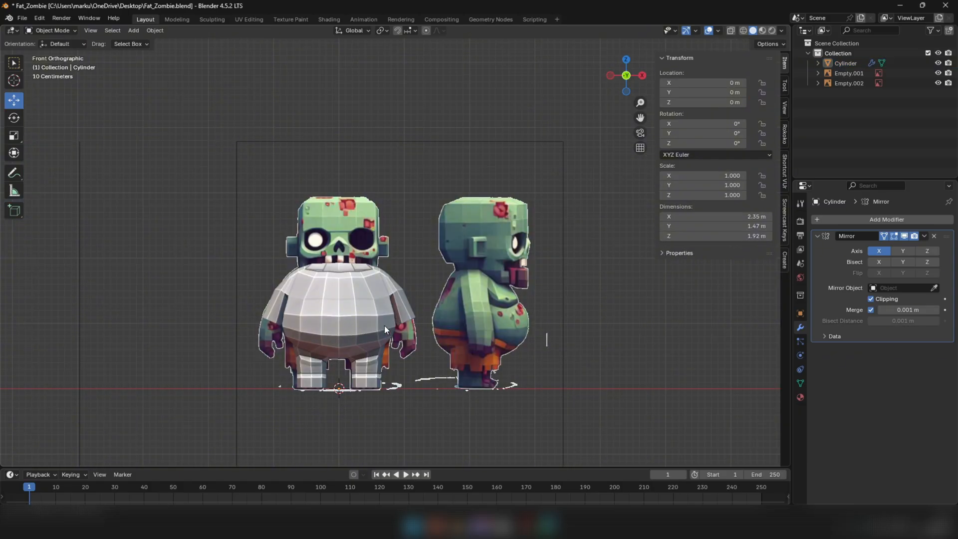
pyautogui.scroll(5, 384, 326)
pyautogui.moveTo(385, 325)
pyautogui.mouseDown(button='middle')
pyautogui.moveTo(404, 308)
pyautogui.moveTo(411, 320)
pyautogui.moveTo(305, 307)
pyautogui.mouseUp(button='middle')
pyautogui.scroll(2, 414, 315)
pyautogui.click(415, 316)
pyautogui.press('Tab')
pyautogui.keyDown('alt'); pyautogui.click(418, 323); pyautogui.keyUp('alt')
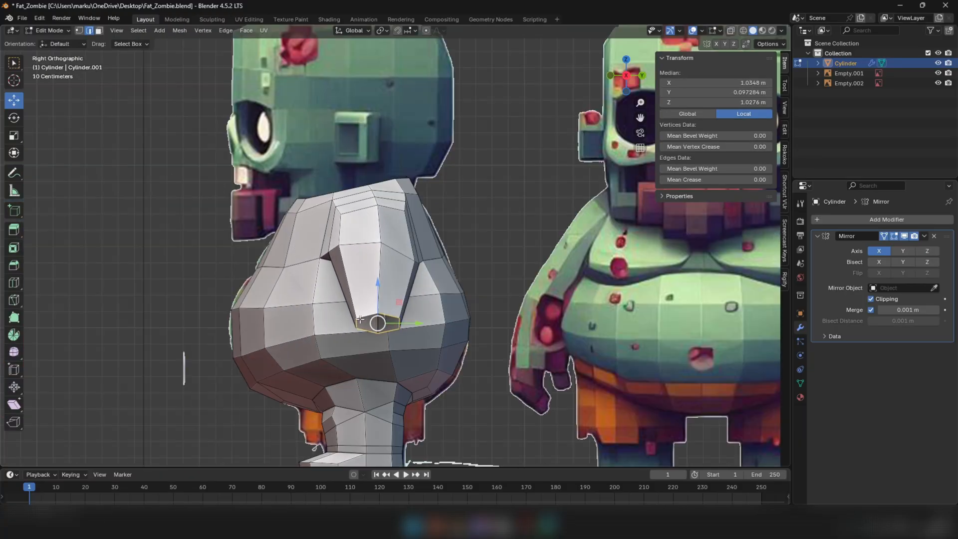
# Scale the arm's lower edge loop along Y and align it with the arm in the side reference
pyautogui.hotkey('shift', 'z')
pyautogui.scroll(1, 418, 309)
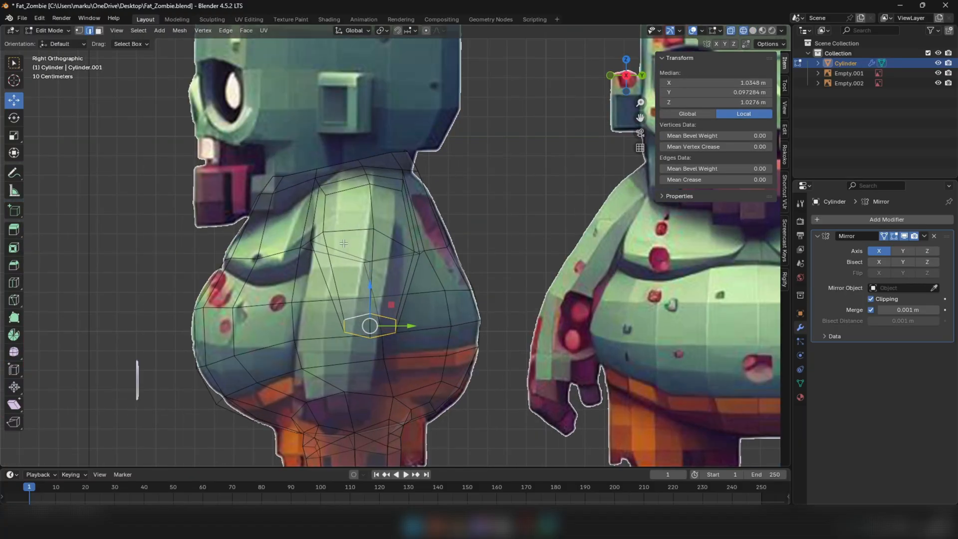
pyautogui.scroll(-2, 338, 333)
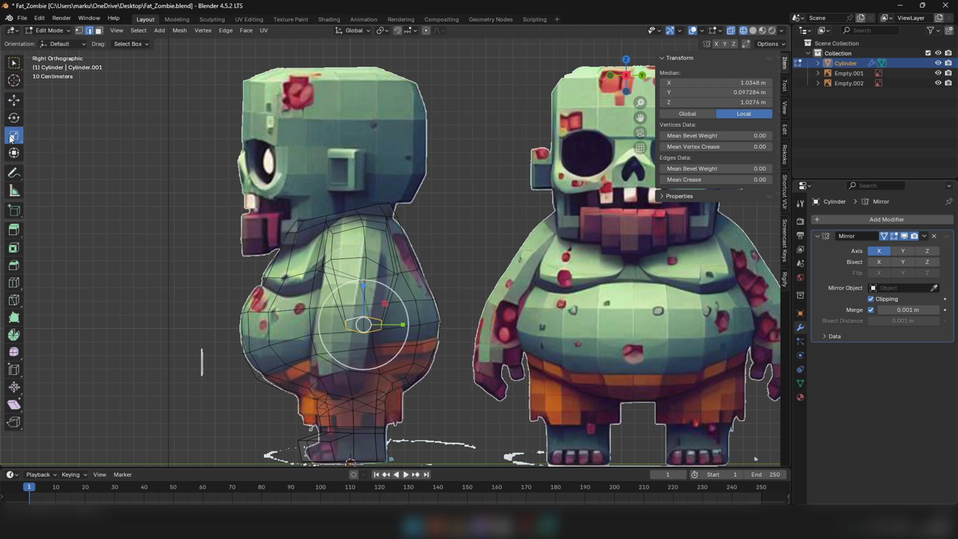
pyautogui.hotkey('shift', 'z')
pyautogui.scroll(2, 398, 330)
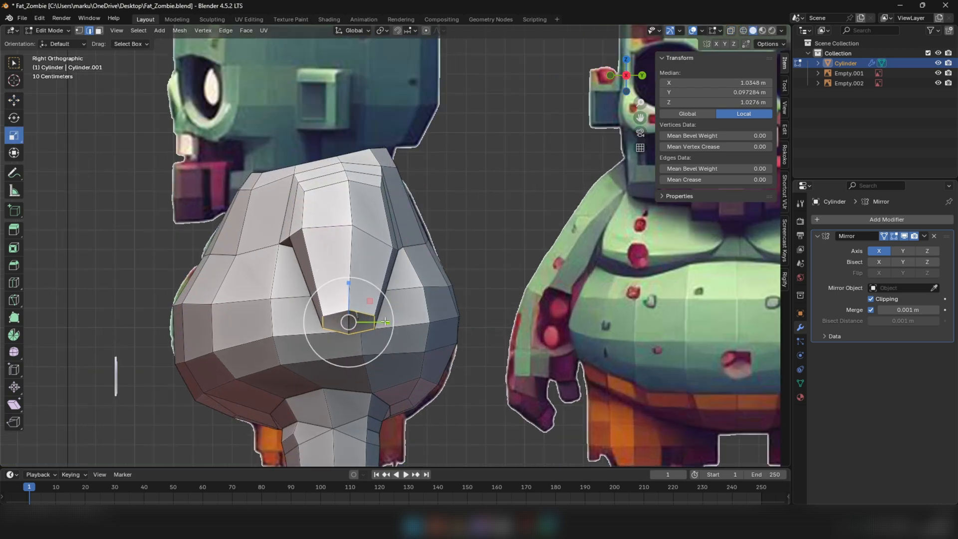
pyautogui.moveTo(385, 322)
pyautogui.mouseDown()
pyautogui.moveTo(420, 322)
pyautogui.moveTo(386, 322)
pyautogui.mouseUp()
pyautogui.moveTo(387, 322); pyautogui.dragTo(492, 311, button='middle')
pyautogui.moveTo(480, 321); pyautogui.dragTo(489, 321)
pyautogui.moveTo(488, 321); pyautogui.dragTo(355, 338, button='middle')
pyautogui.moveTo(382, 322); pyautogui.dragTo(384, 322)
# Rotate the arm's lower edge loop about 16.1° in the front view and move it about -0.003 m in X
pyautogui.scroll(-2, 439, 313)
pyautogui.keyDown('alt'); pyautogui.moveTo(441, 312); pyautogui.dragTo(569, 301, button='middle'); pyautogui.keyUp('alt')
pyautogui.scroll(2, 446, 320)
pyautogui.moveTo(454, 322); pyautogui.dragTo(453, 322)
pyautogui.click(501, 292)
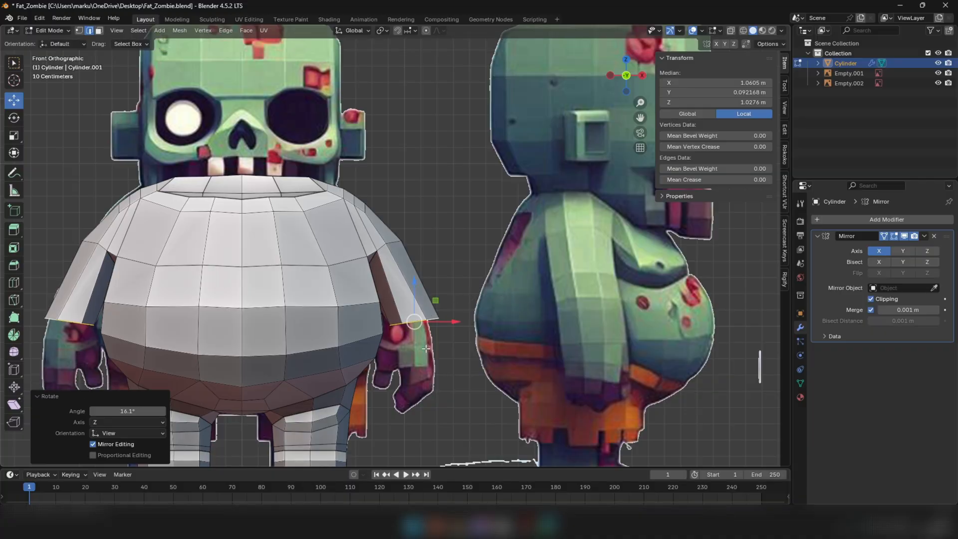
pyautogui.moveTo(449, 326); pyautogui.dragTo(449, 326)
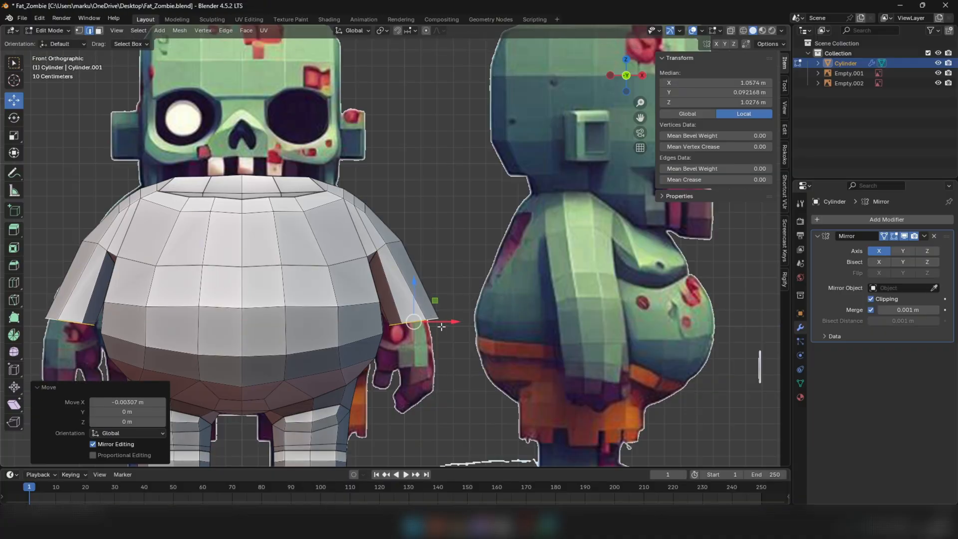
# Extrude the arm's lower edge loop down along the forearm, leveling the new end and scaling it by 1.023
pyautogui.scroll(2, 442, 327)
pyautogui.press('g')
pyautogui.click(450, 362)
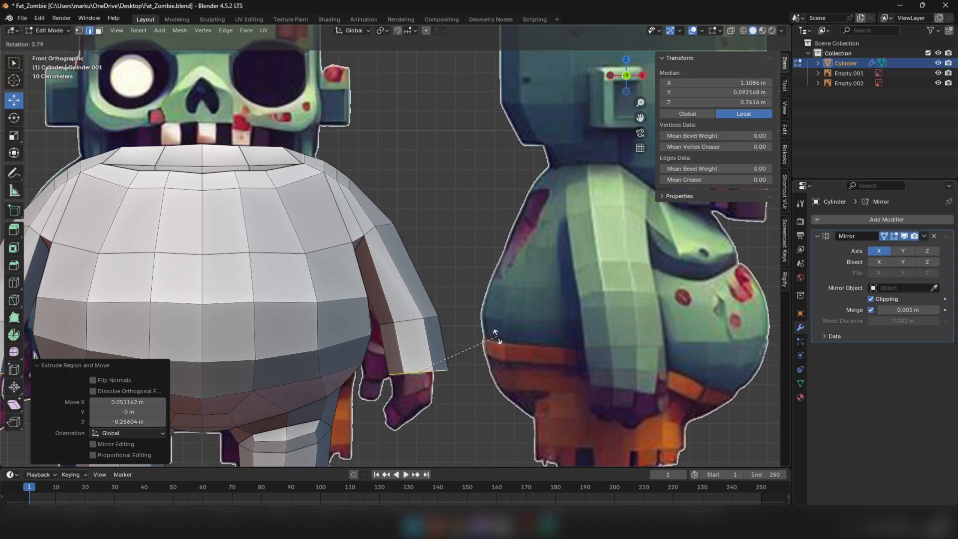
pyautogui.press('r')
pyautogui.click(516, 304)
pyautogui.press('s')
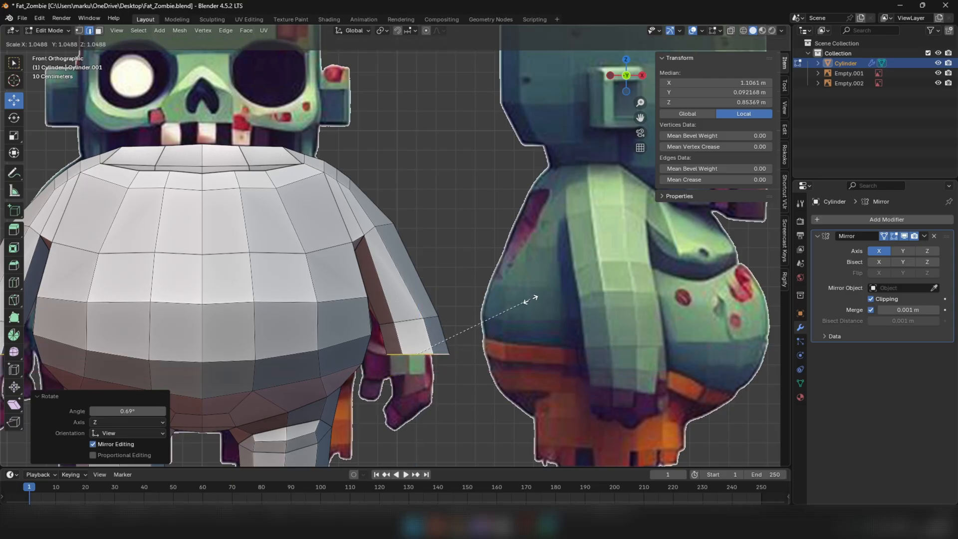
pyautogui.click(536, 299)
pyautogui.moveTo(569, 297); pyautogui.dragTo(511, 291, button='middle')
pyautogui.press('s')
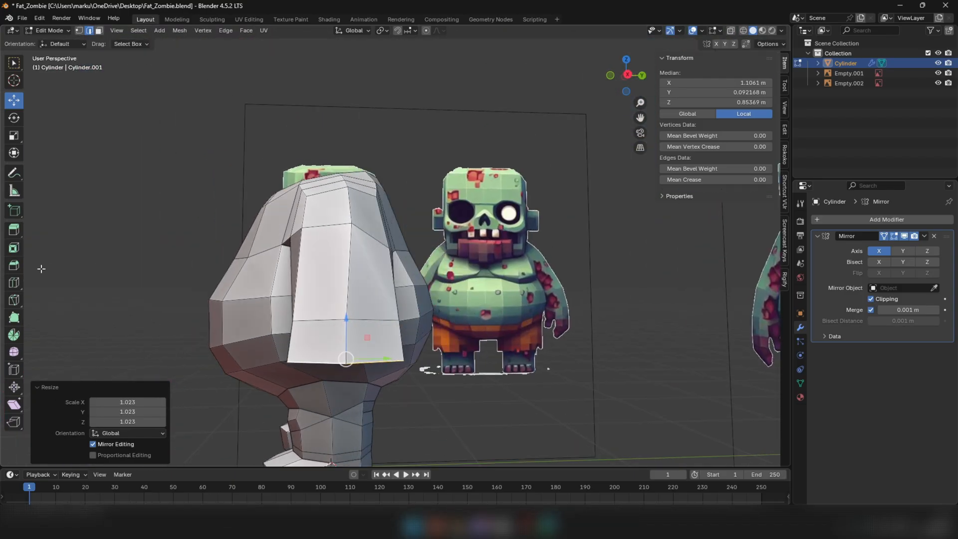
# Add three evenly spaced loop cuts across the arm between the shoulder and the elbow loop
pyautogui.click(340, 305)
pyautogui.moveTo(340, 302); pyautogui.dragTo(422, 285, button='middle')
pyautogui.click(367, 250)
pyautogui.moveTo(367, 255); pyautogui.dragTo(282, 272, button='middle')
pyautogui.moveTo(254, 211); pyautogui.dragTo(362, 224, button='middle')
pyautogui.moveTo(410, 274); pyautogui.dragTo(375, 281, button='middle')
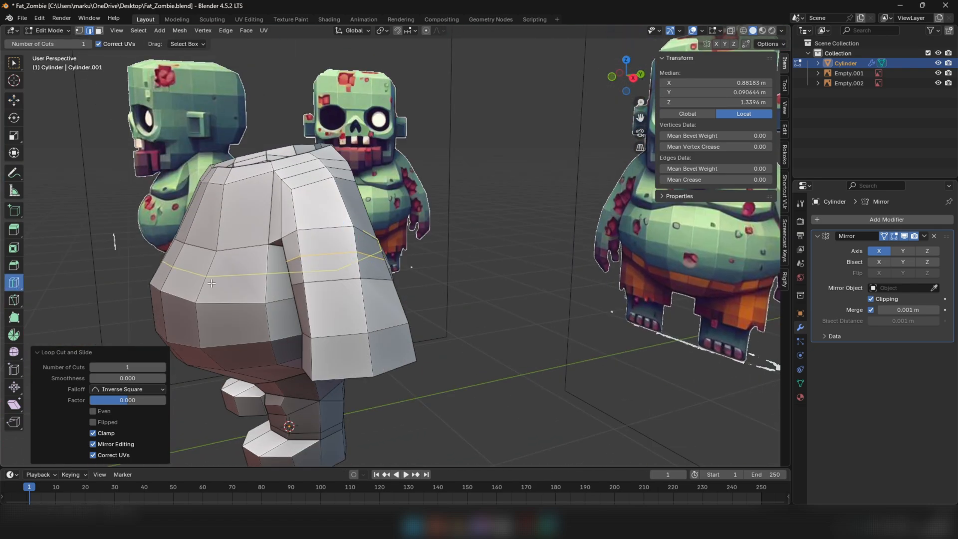
pyautogui.click(442, 272)
# Nudge the middle new arm loop outward in the front view to follow the reference arm's contour
pyautogui.moveTo(442, 272); pyautogui.dragTo(168, 220, button='middle')
pyautogui.press('Tab')
pyautogui.scroll(1, 190, 220)
pyautogui.press('Tab')
pyautogui.scroll(1, 405, 284)
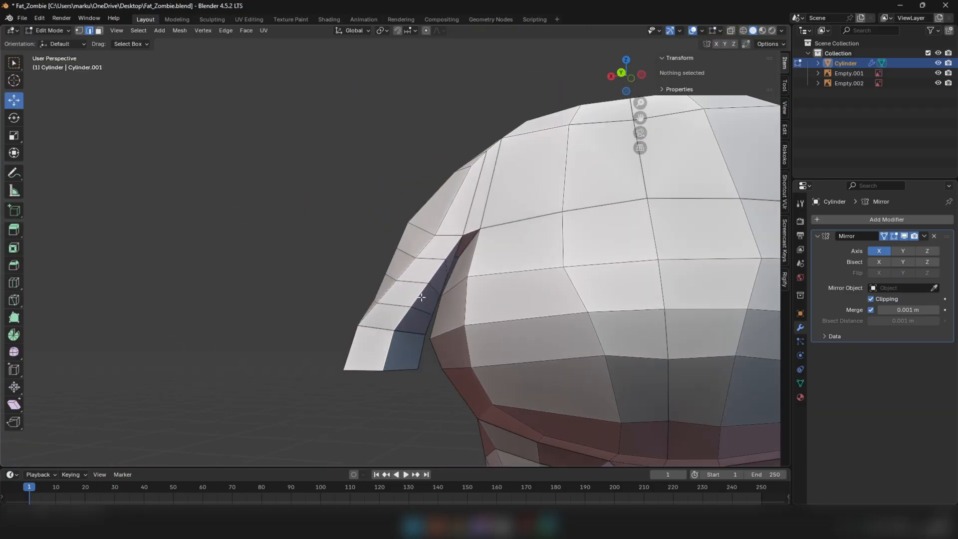
pyautogui.press('ctrl+KP_1')
pyautogui.moveTo(418, 303)
pyautogui.mouseDown(button='middle')
pyautogui.moveTo(387, 300)
pyautogui.moveTo(455, 295)
pyautogui.moveTo(415, 320)
pyautogui.mouseUp(button='middle')
pyautogui.press('KP_1')
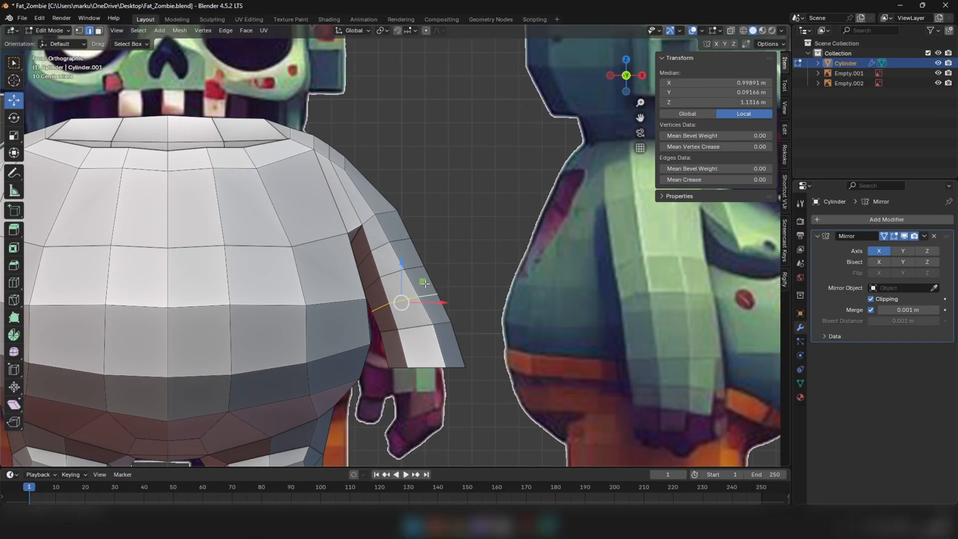
pyautogui.keyDown('alt'); pyautogui.click(412, 273); pyautogui.keyUp('alt')
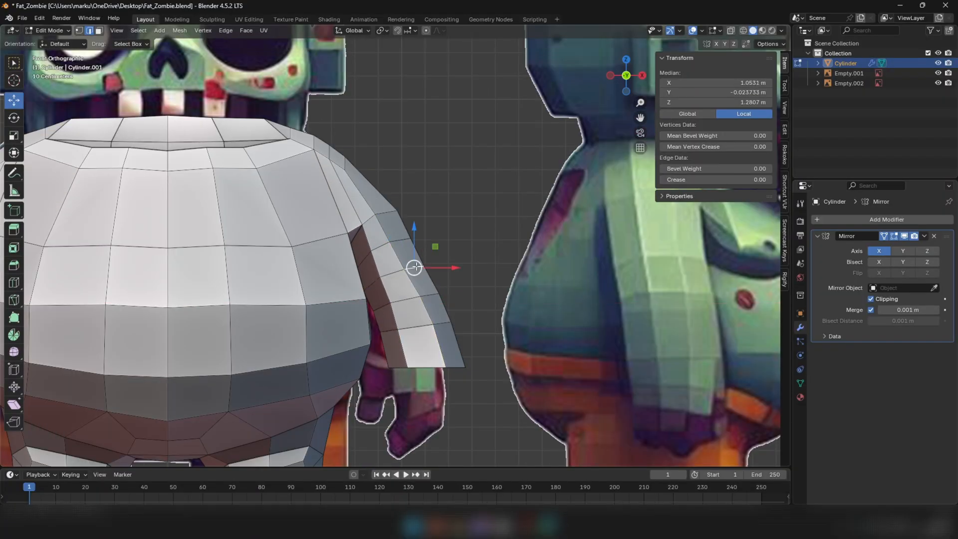
pyautogui.moveTo(392, 272); pyautogui.dragTo(375, 255)
# Move the uppermost new arm loop about 0.004 m in X, 0.002 m in Y and 0.002 m in Z
pyautogui.keyDown('alt'); pyautogui.click(398, 244); pyautogui.keyUp('alt')
pyautogui.moveTo(386, 260); pyautogui.dragTo(287, 286, button='middle')
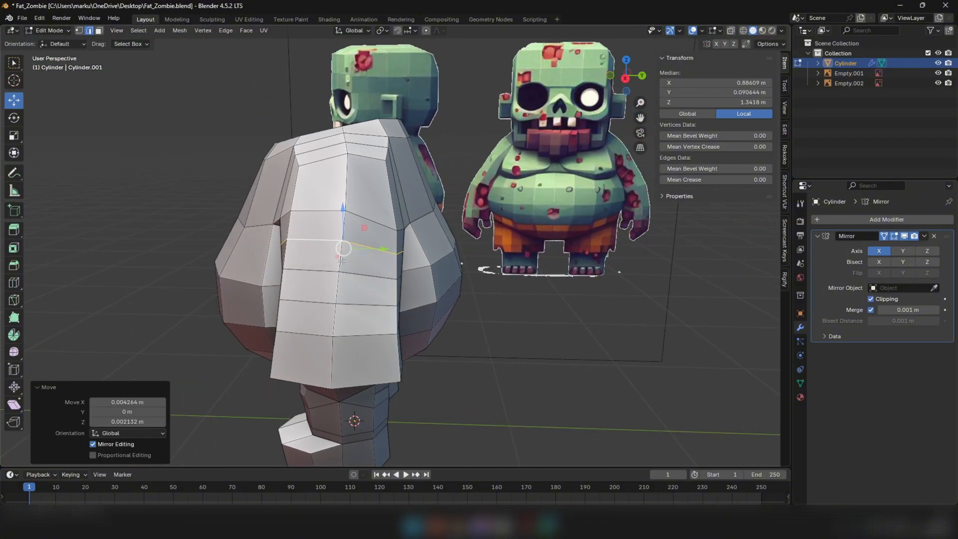
pyautogui.moveTo(351, 253); pyautogui.dragTo(351, 253)
pyautogui.moveTo(360, 324); pyautogui.dragTo(373, 303, button='middle')
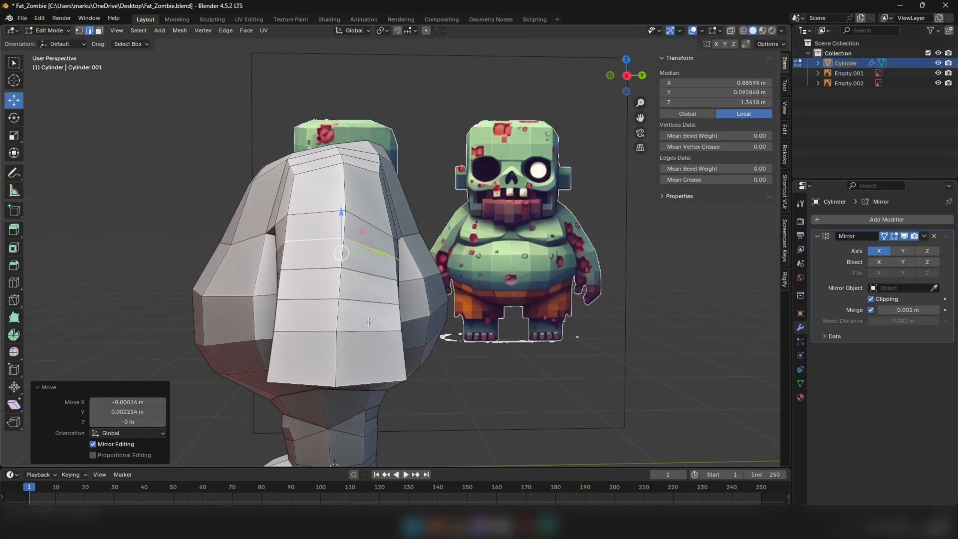
# Scale the forearm's open end loop and the elbow loop along Y to widen the lower arm
pyautogui.moveTo(361, 364); pyautogui.dragTo(367, 395, button='middle')
pyautogui.keyDown('alt'); pyautogui.click(370, 366); pyautogui.keyUp('alt')
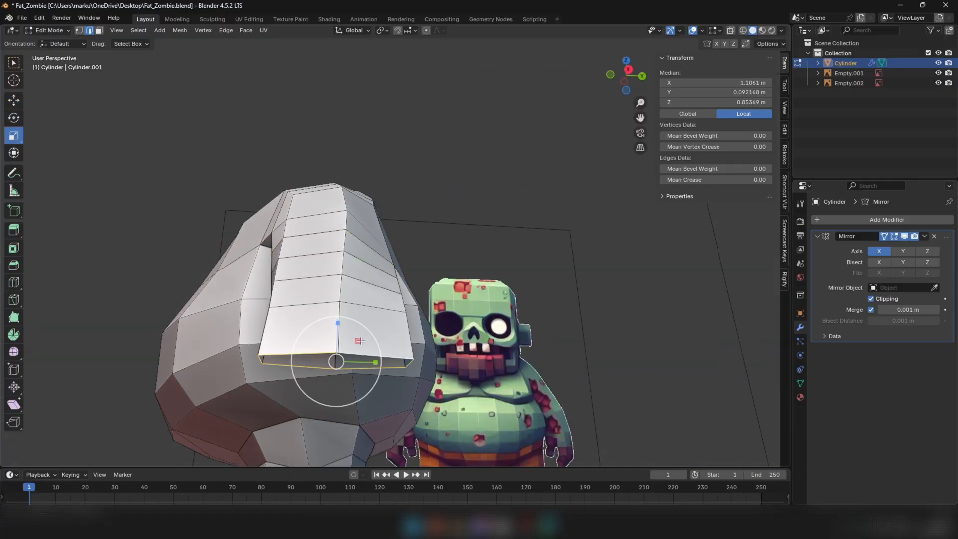
pyautogui.moveTo(377, 362); pyautogui.dragTo(381, 361)
pyautogui.moveTo(379, 330); pyautogui.dragTo(375, 345, button='middle')
pyautogui.keyDown('alt'); pyautogui.click(383, 322); pyautogui.keyUp('alt')
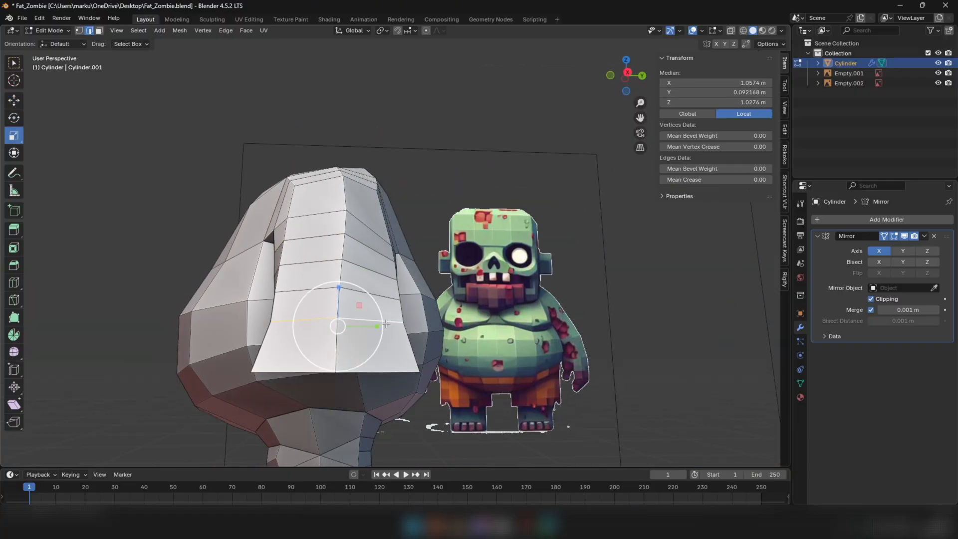
pyautogui.moveTo(387, 323); pyautogui.dragTo(384, 302)
# Scale the arm loops above the elbow along Y to even out the arm's side profile
pyautogui.keyDown('alt'); pyautogui.click(368, 302); pyautogui.keyUp('alt')
pyautogui.moveTo(375, 261); pyautogui.dragTo(373, 270, button='middle')
pyautogui.keyDown('alt'); pyautogui.click(377, 275); pyautogui.keyUp('alt')
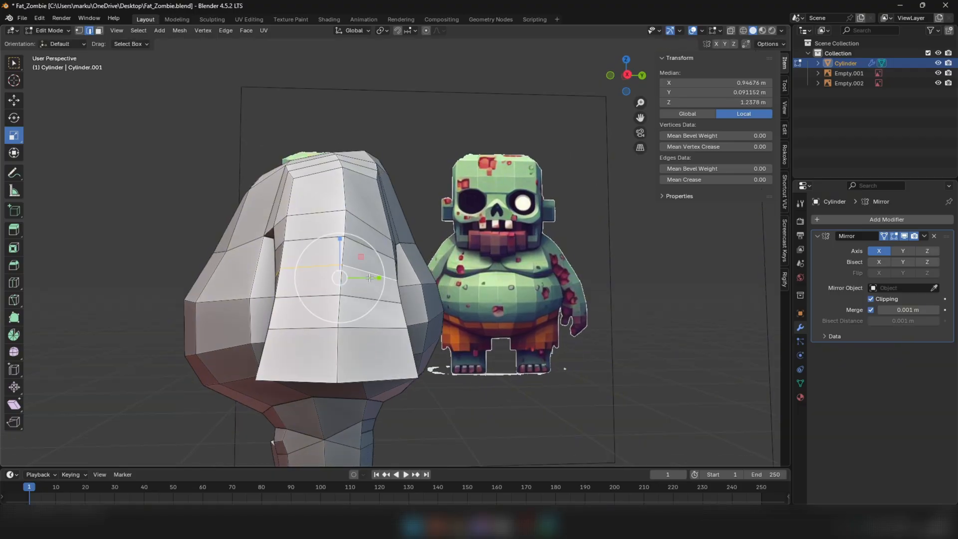
pyautogui.moveTo(372, 278); pyautogui.dragTo(381, 278)
# Save the file in Object Mode and review the body and arms against the zombie references
pyautogui.moveTo(381, 279); pyautogui.dragTo(406, 343, button='middle')
pyautogui.press('Tab')
pyautogui.scroll(-3, 432, 332)
pyautogui.click(381, 418)
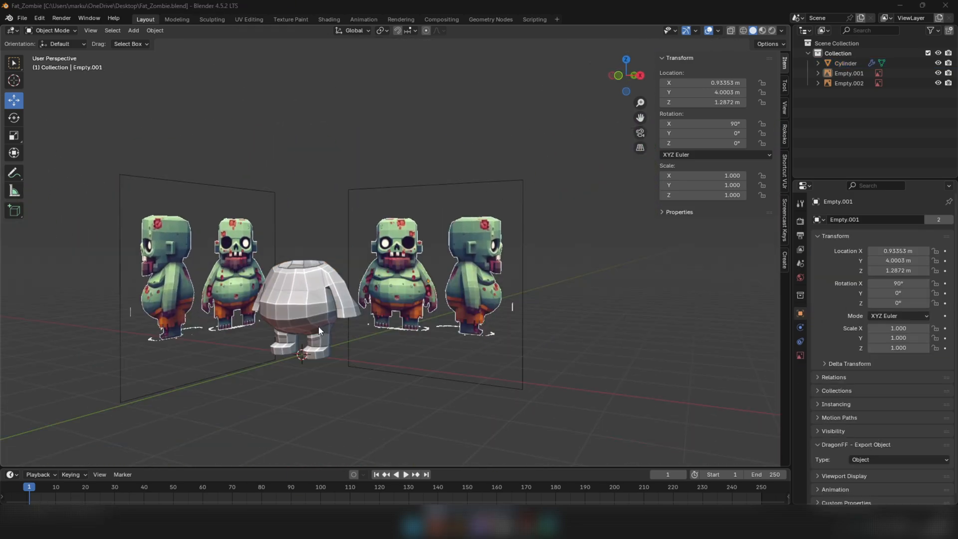
pyautogui.moveTo(520, 302); pyautogui.dragTo(514, 288, button='middle')
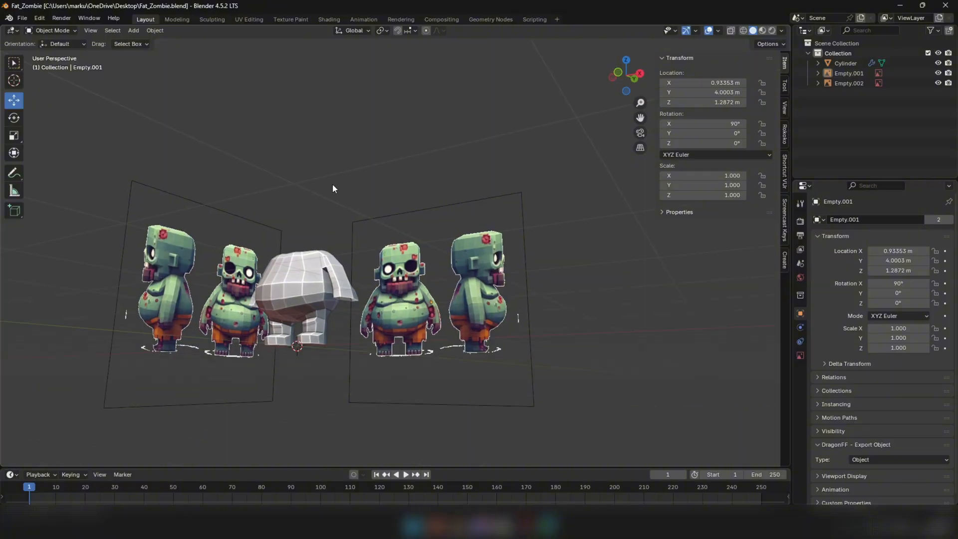
pyautogui.moveTo(334, 188); pyautogui.dragTo(397, 265, button='middle')
pyautogui.scroll(3, 390, 317)
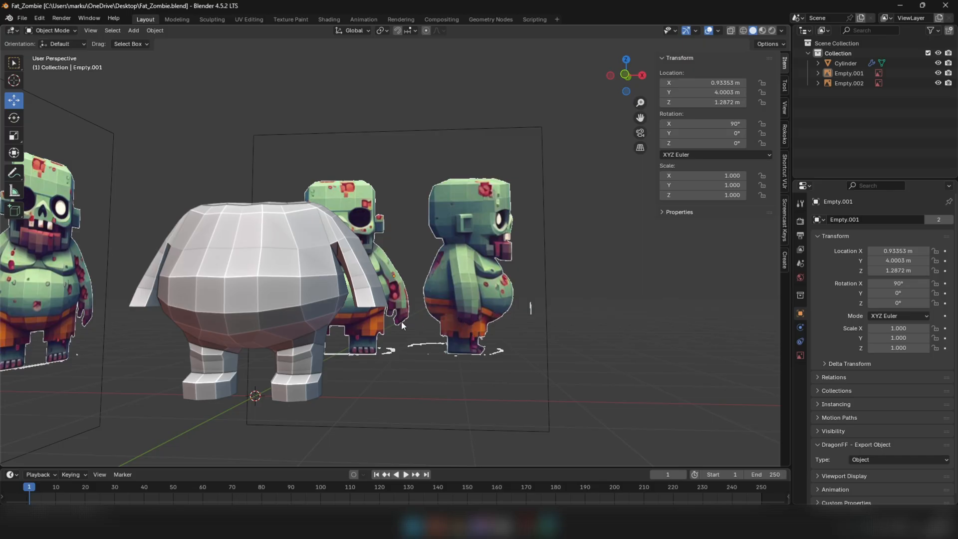
pyautogui.moveTo(402, 322); pyautogui.dragTo(317, 322, button='middle')
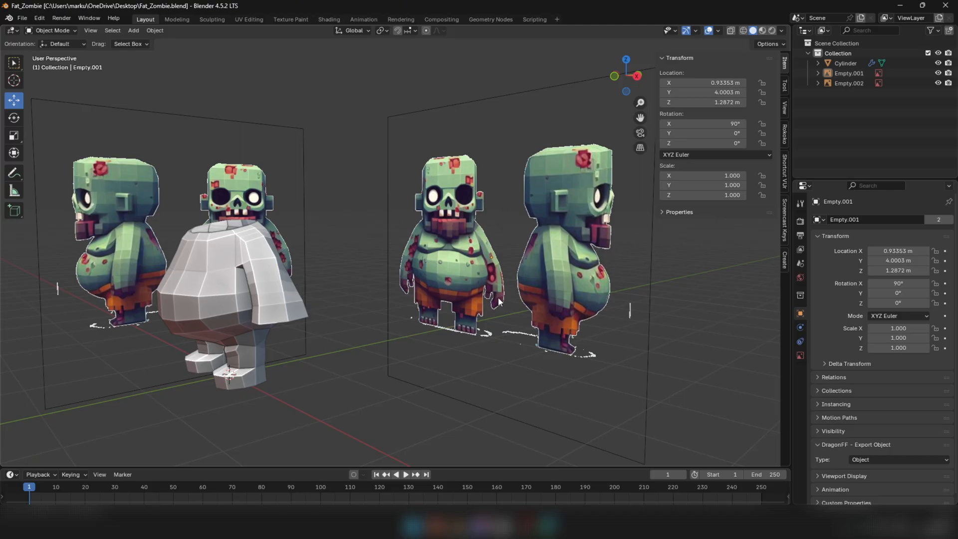
pyautogui.scroll(-8, 379, 298)
pyautogui.moveTo(378, 298); pyautogui.dragTo(379, 336, button='middle')
pyautogui.scroll(5, 367, 317)
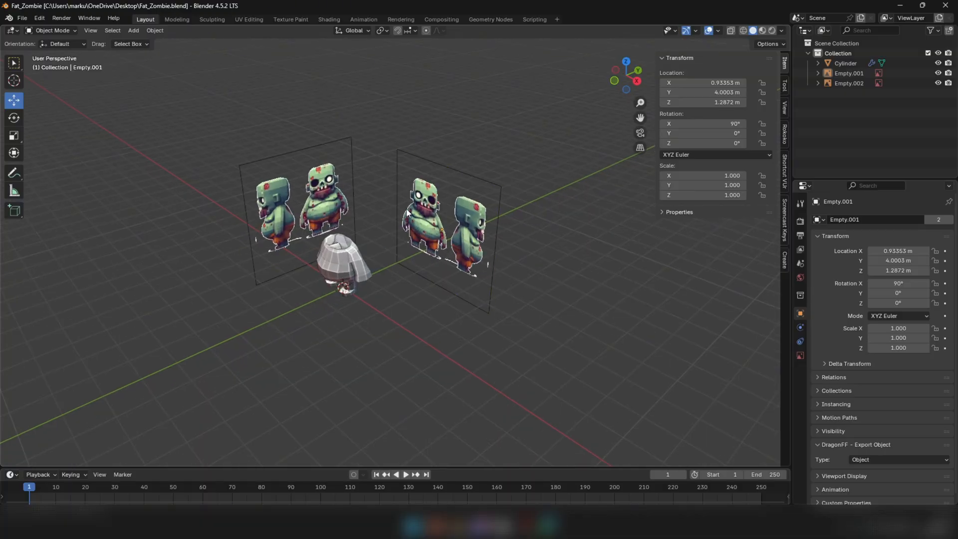
pyautogui.scroll(2, 408, 212)
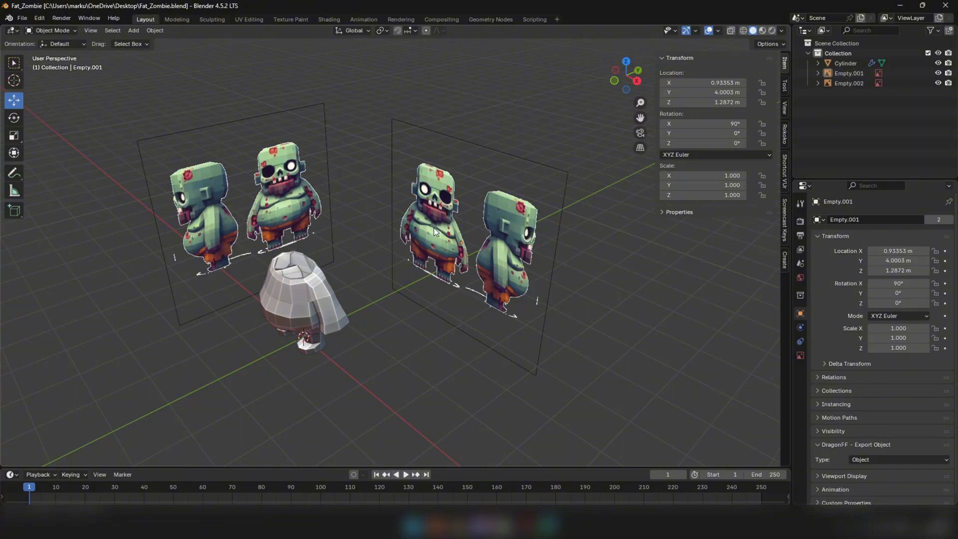
pyautogui.moveTo(434, 229); pyautogui.dragTo(469, 201, button='middle')
# Add a cube mesh in Object Mode from the front view as the starting block for the hand
pyautogui.press('KP_1')
pyautogui.keyDown('shift'); pyautogui.moveTo(340, 320); pyautogui.dragTo(393, 230, button='middle'); pyautogui.keyUp('shift')
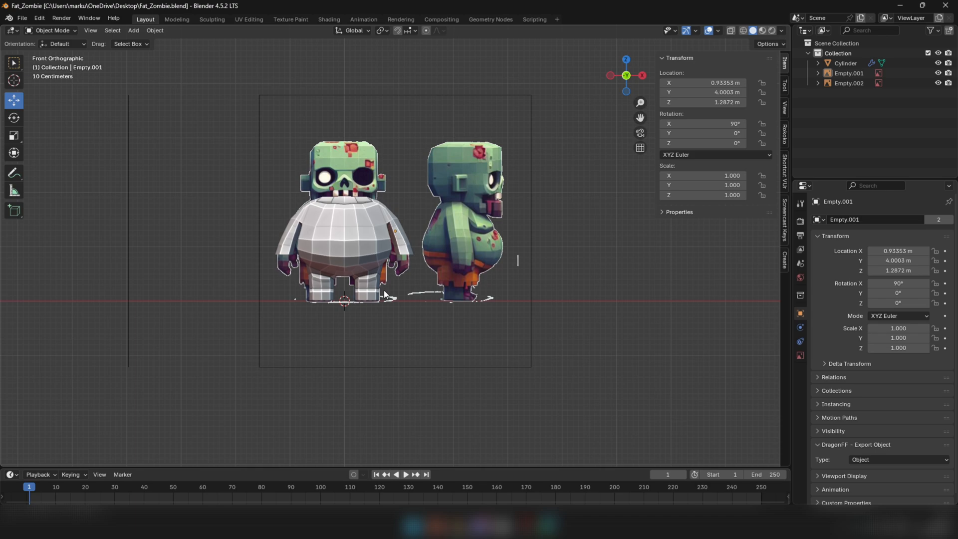
pyautogui.click(385, 290)
pyautogui.scroll(2, 385, 290)
pyautogui.hotkey('shift', 'a')
pyautogui.moveTo(322, 309)
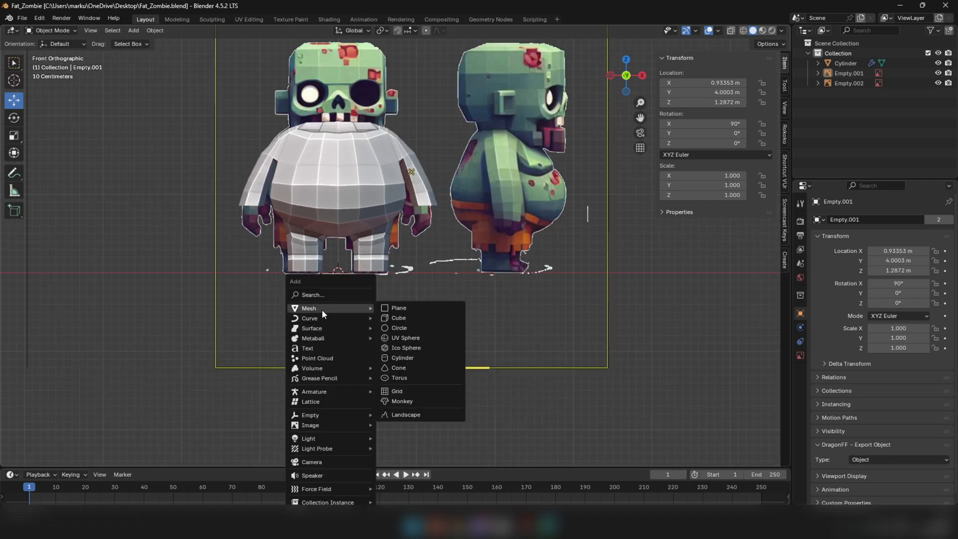
pyautogui.click(400, 318)
pyautogui.scroll(2, 382, 234)
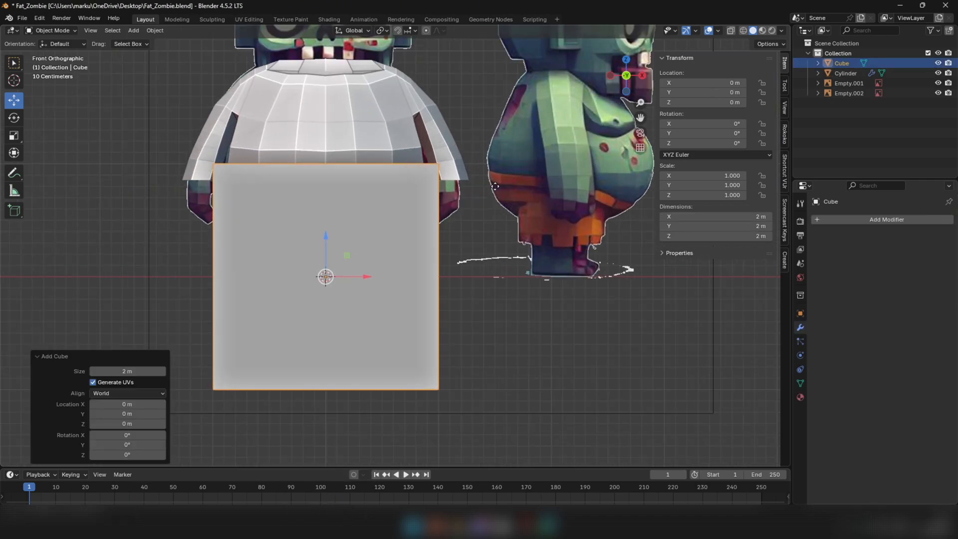
# Shrink the cube to about 0.27 m and place it over the reference hand at about X 1.12 m, Z 0.69 m
pyautogui.press('s')
pyautogui.click(353, 254)
pyautogui.press('g')
pyautogui.moveTo(452, 198)
pyautogui.mouseDown()
pyautogui.moveTo(477, 173)
pyautogui.moveTo(462, 186)
pyautogui.mouseUp()
pyautogui.hotkey('shift', 'z')
pyautogui.scroll(3, 471, 192)
pyautogui.press('s')
pyautogui.click(475, 153)
pyautogui.press('s')
pyautogui.click(541, 162)
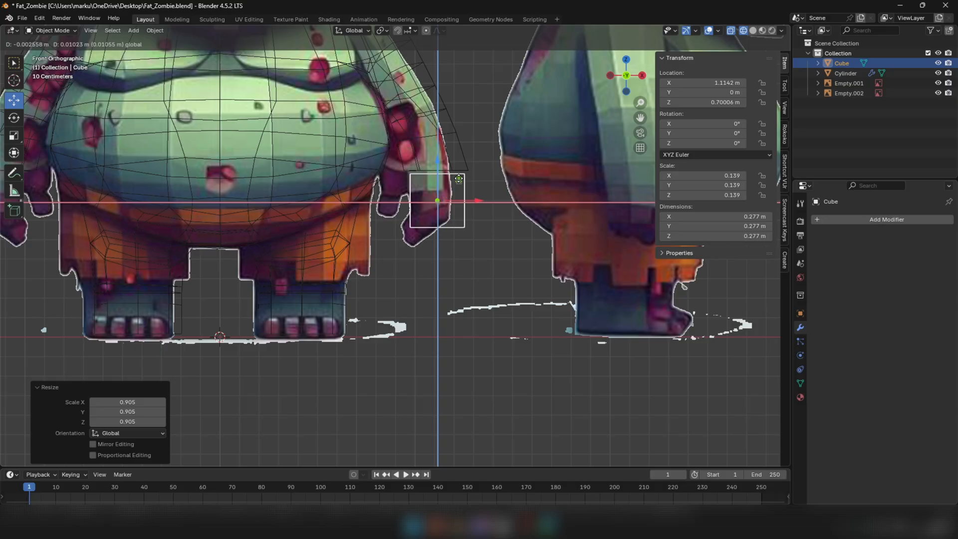
# Resize the hand cube to about 0.19 m in X and 0.50 m in Y, and position it under the forearm at about Y 0.09 m
pyautogui.click(14, 137)
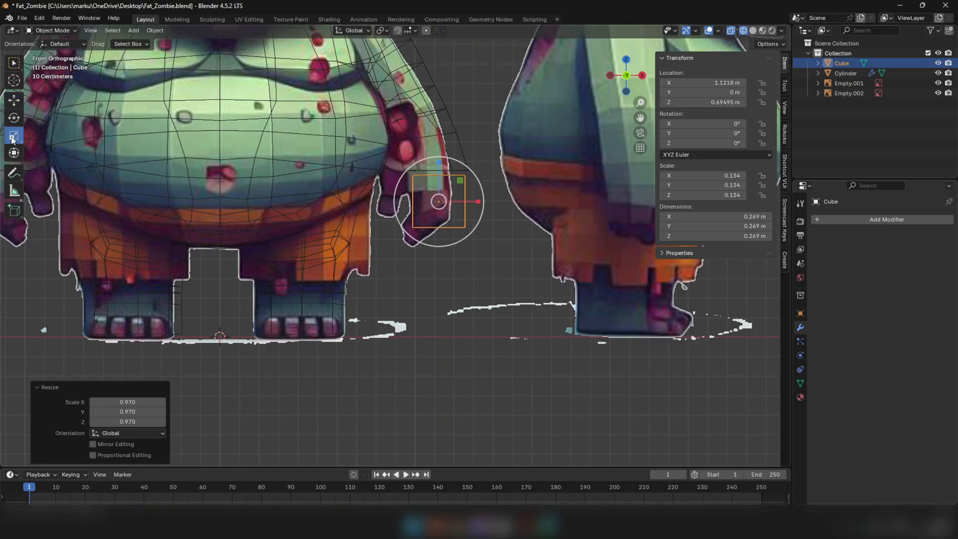
pyautogui.moveTo(477, 204); pyautogui.dragTo(462, 198)
pyautogui.moveTo(462, 199); pyautogui.dragTo(299, 195, button='middle')
pyautogui.click(14, 101)
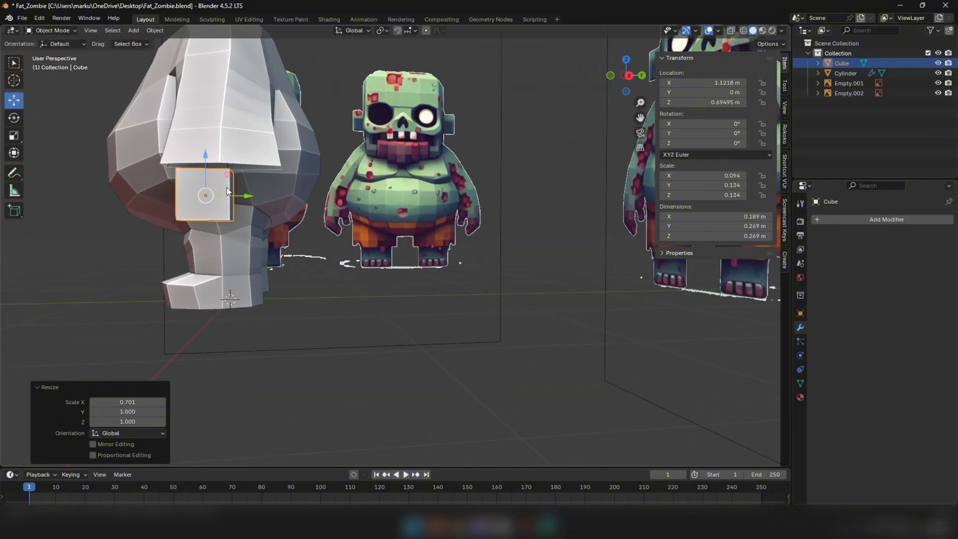
pyautogui.moveTo(244, 195); pyautogui.dragTo(248, 196)
pyautogui.moveTo(255, 192); pyautogui.dragTo(277, 192, button='middle')
pyautogui.moveTo(249, 200); pyautogui.dragTo(274, 201)
pyautogui.click(13, 136)
pyautogui.click(11, 100)
pyautogui.moveTo(230, 160); pyautogui.dragTo(229, 161)
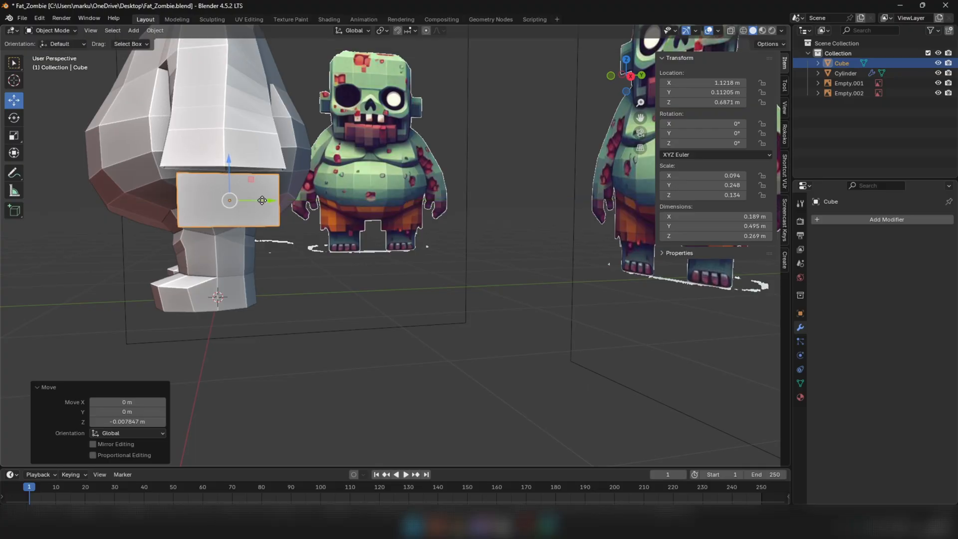
pyautogui.moveTo(262, 201); pyautogui.dragTo(285, 155, button='middle')
# Select the hand cube's bottom face in Edit Mode and scale it down slightly
pyautogui.press('Tab')
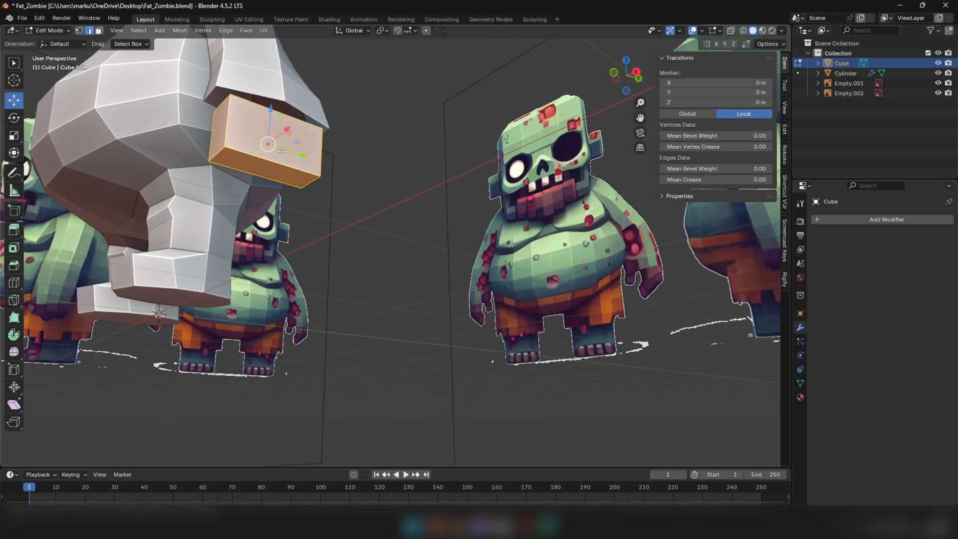
pyautogui.click(246, 164)
pyautogui.scroll(-5, 246, 164)
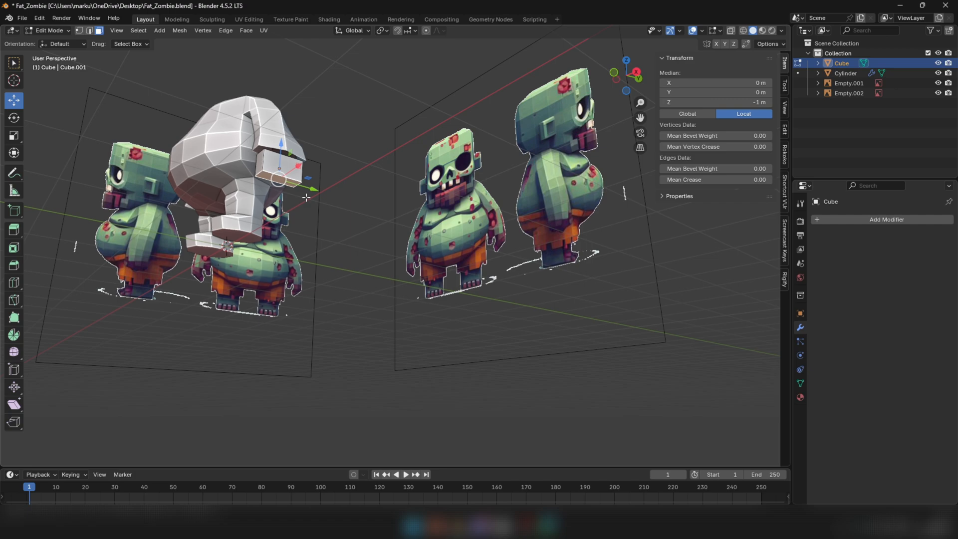
pyautogui.moveTo(308, 188); pyautogui.dragTo(393, 180, button='middle')
pyautogui.scroll(2, 384, 209)
pyautogui.press('KP_1')
pyautogui.scroll(2, 392, 210)
pyautogui.scroll(-3, 398, 198)
pyautogui.press('s')
pyautogui.click(393, 181)
# Raise the bottom face in front view, rotate it 19° and shift it about 0.015 m in X to follow the reference hand
pyautogui.press('KP_1')
pyautogui.press('KP_1')
pyautogui.scroll(2, 402, 180)
pyautogui.moveTo(383, 167); pyautogui.dragTo(380, 148)
pyautogui.press('r')
pyautogui.click(490, 160)
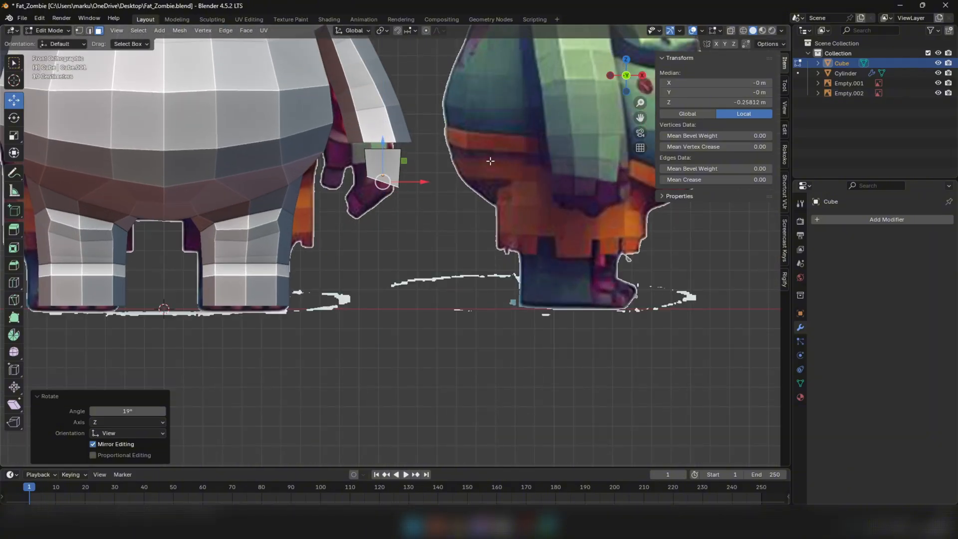
pyautogui.moveTo(421, 179); pyautogui.dragTo(425, 180)
# Extrude the bottom face inward toward the reference fingertips, angle it to match and scale it to 0.795
pyautogui.scroll(1, 403, 182)
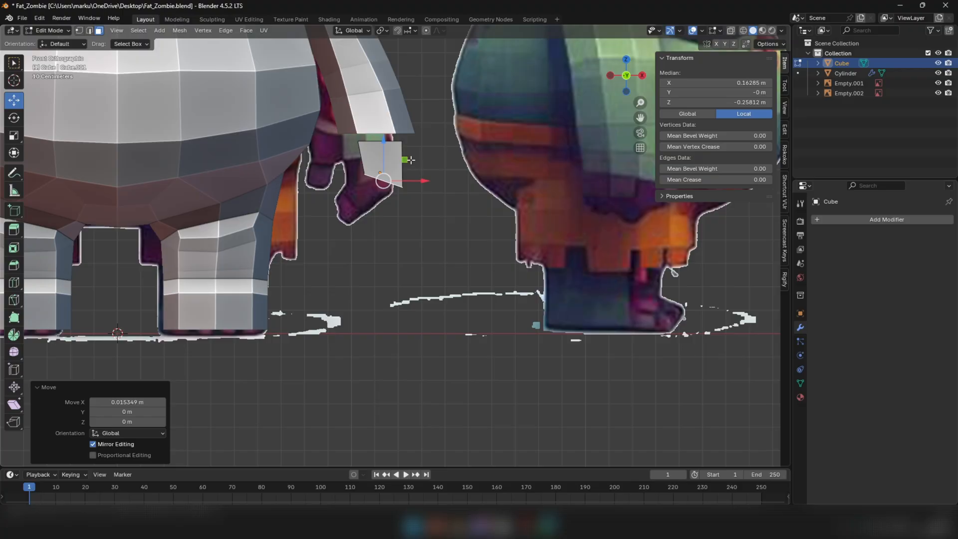
pyautogui.press('e')
pyautogui.click(386, 189)
pyautogui.moveTo(376, 205); pyautogui.dragTo(357, 216)
pyautogui.press('r')
pyautogui.click(407, 197)
pyautogui.press('s')
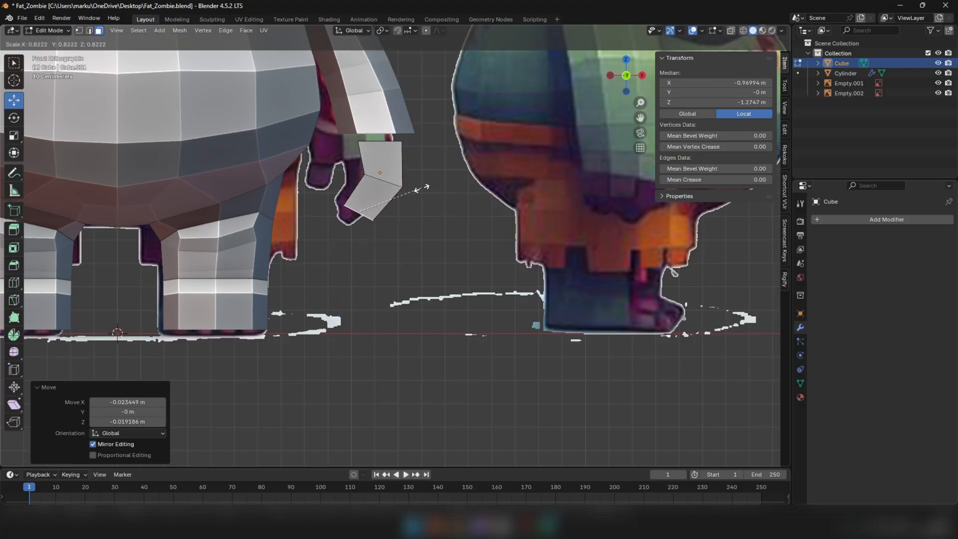
pyautogui.click(420, 189)
# Scale the hand's extruded end face by 1.045
pyautogui.moveTo(419, 188); pyautogui.dragTo(314, 181, button='middle')
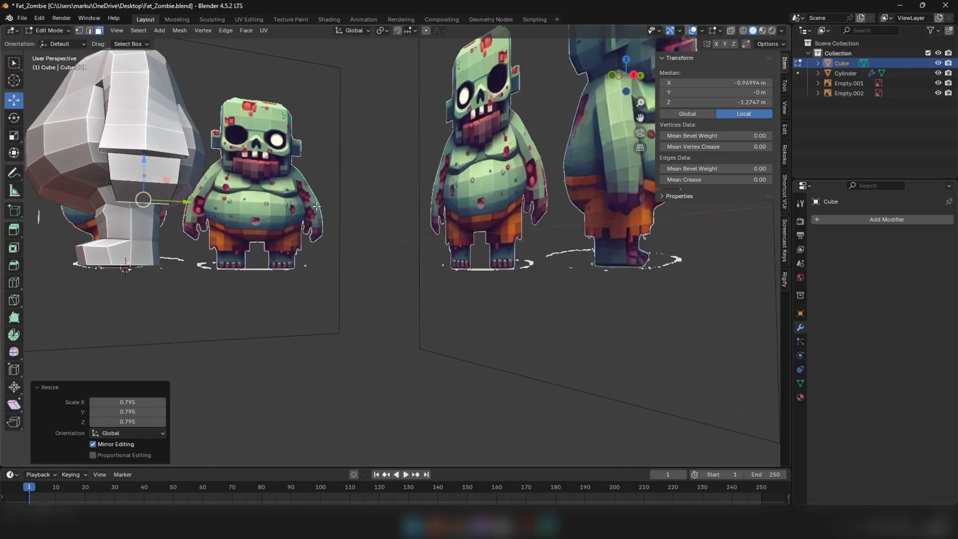
pyautogui.scroll(2, 123, 179)
pyautogui.press('s')
pyautogui.click(261, 152)
# Return to Object Mode and hide every object except the hand block
pyautogui.moveTo(265, 155); pyautogui.dragTo(174, 199, button='middle')
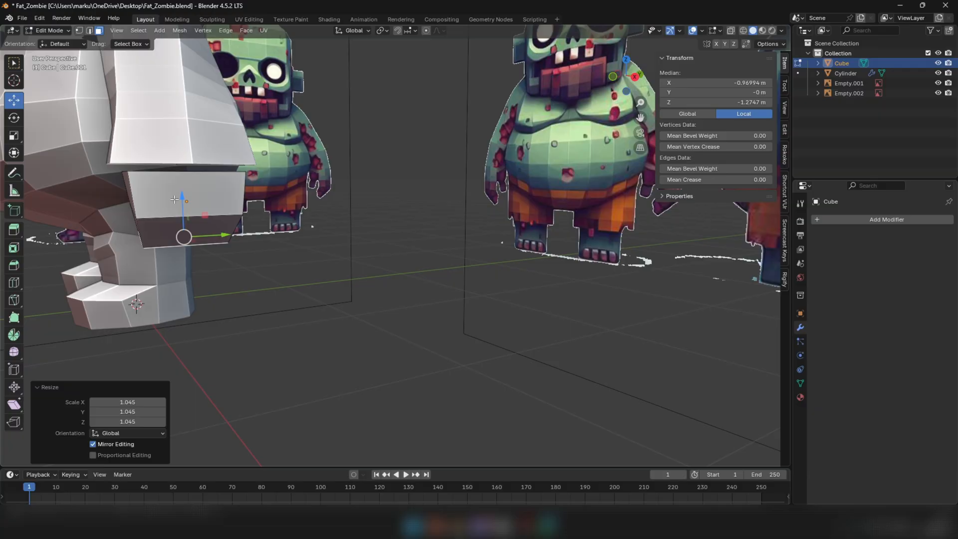
pyautogui.scroll(-4, 277, 240)
pyautogui.press('Tab')
pyautogui.moveTo(260, 253); pyautogui.dragTo(288, 244, button='middle')
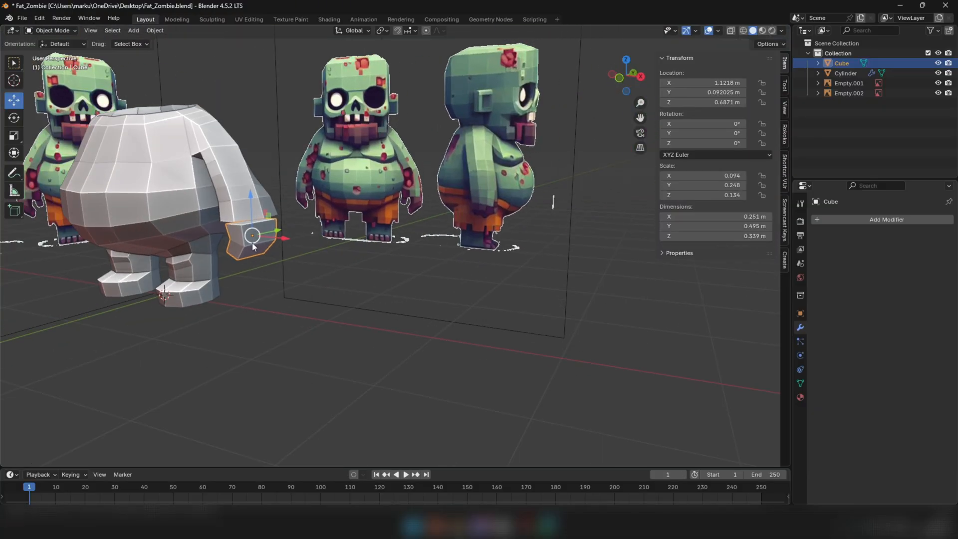
pyautogui.hotkey('shift', 'h')
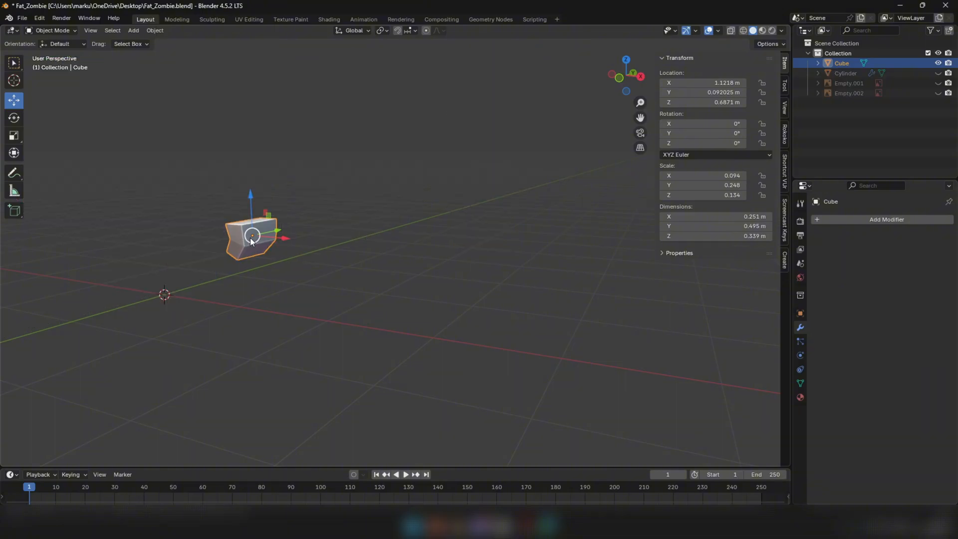
pyautogui.keyDown('shift'); pyautogui.moveTo(275, 173); pyautogui.dragTo(302, 272, button='middle'); pyautogui.keyUp('shift')
pyautogui.scroll(3, 271, 241)
pyautogui.moveTo(271, 241); pyautogui.dragTo(305, 248, button='middle')
pyautogui.moveTo(324, 205); pyautogui.dragTo(339, 257, button='middle')
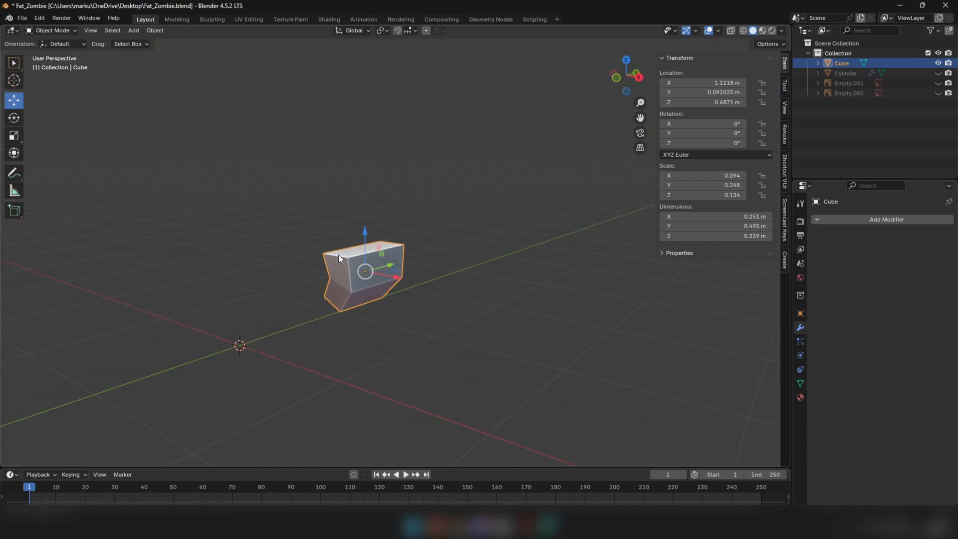
# Delete the hand block's top face in Edit Mode to leave the wrist end open
pyautogui.press('Tab')
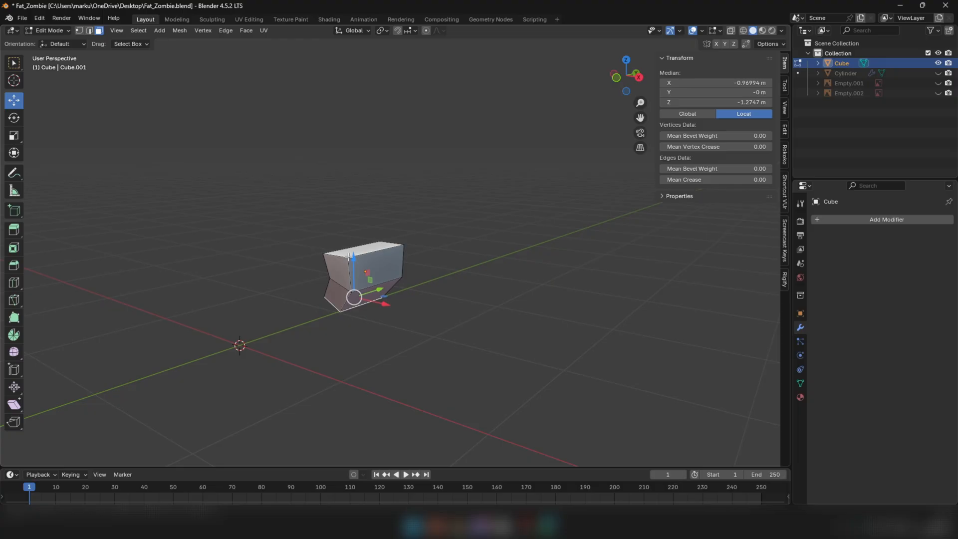
pyautogui.click(378, 245)
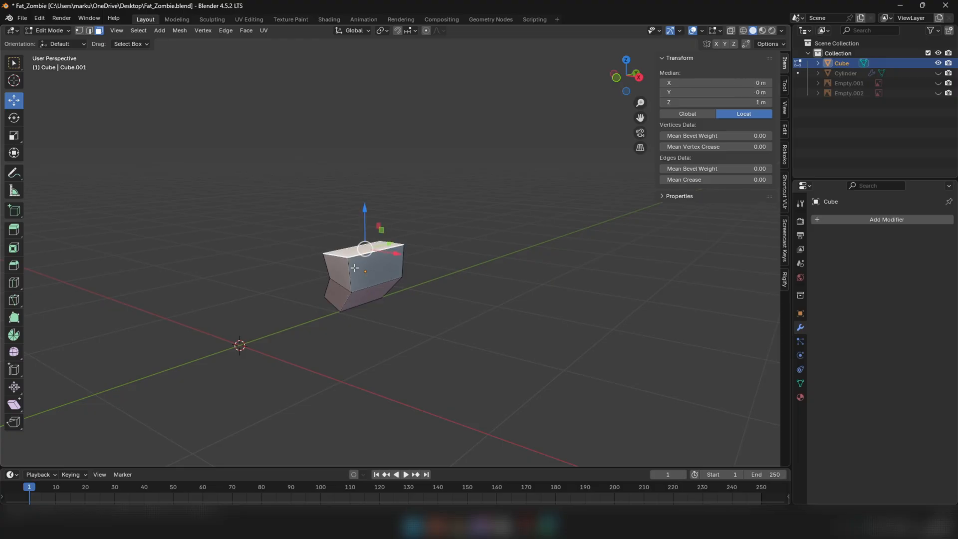
pyautogui.moveTo(358, 251); pyautogui.dragTo(435, 269, button='middle')
pyautogui.rightClick(464, 265)
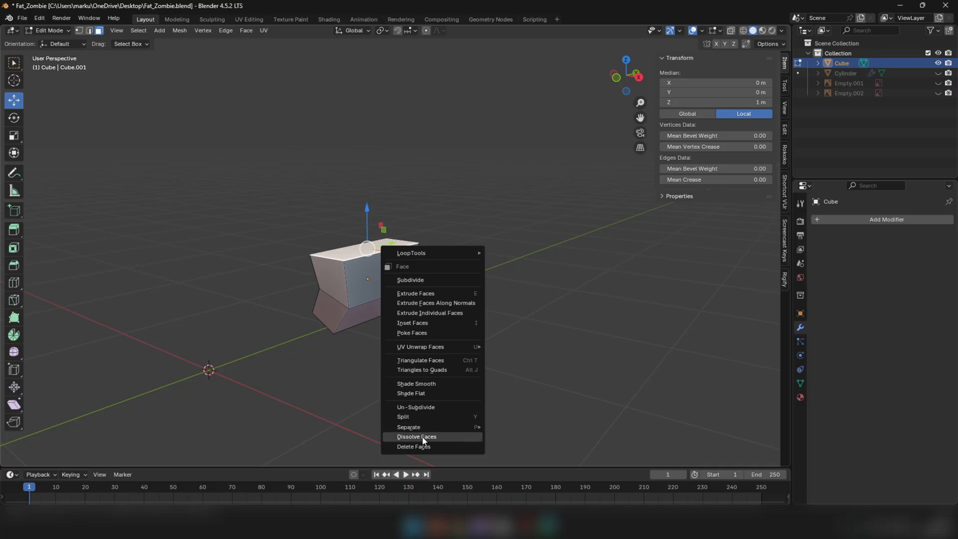
pyautogui.click(439, 441)
# Add one centred vertical loop cut that divides the hand's broad sides in half
pyautogui.moveTo(425, 318); pyautogui.dragTo(122, 302, button='middle')
pyautogui.click(15, 283)
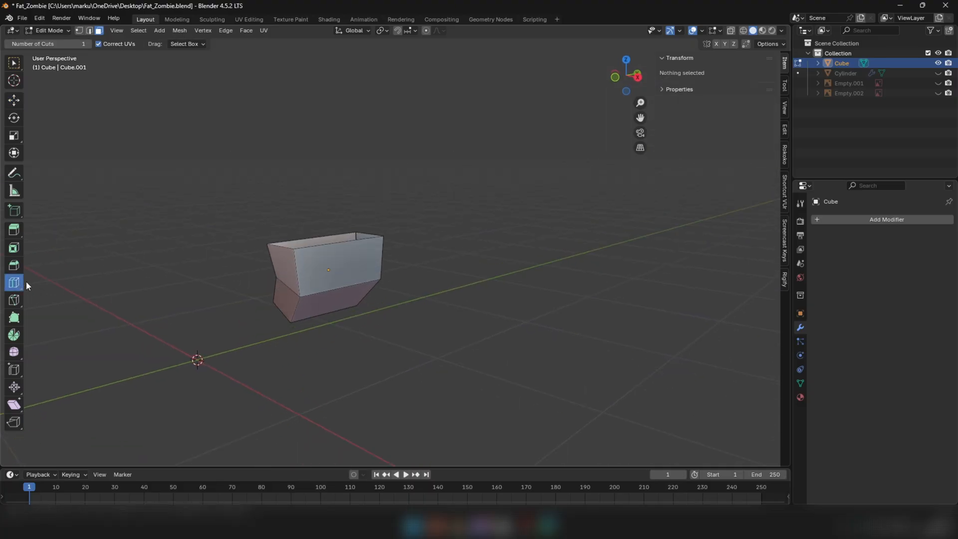
pyautogui.click(309, 238)
pyautogui.click(12, 101)
# Pull the centre of the hand's lower end downward to form a blunt point, shifting it about -0.005 m in Y
pyautogui.scroll(-3, 296, 218)
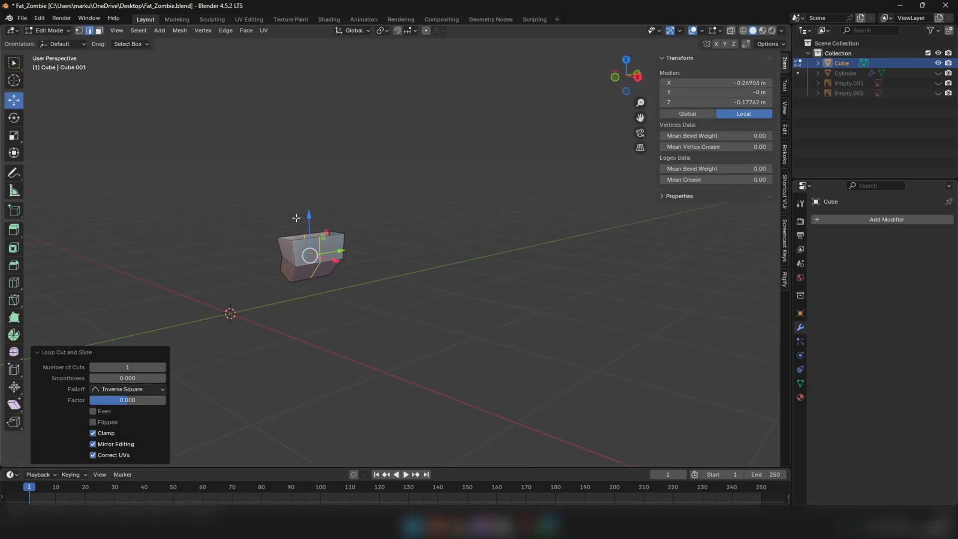
pyautogui.click(385, 164)
pyautogui.moveTo(350, 173); pyautogui.dragTo(201, 229, button='middle')
pyautogui.scroll(3, 340, 124)
pyautogui.click(340, 124)
pyautogui.press('g')
pyautogui.click(231, 227)
pyautogui.moveTo(183, 215); pyautogui.dragTo(199, 248)
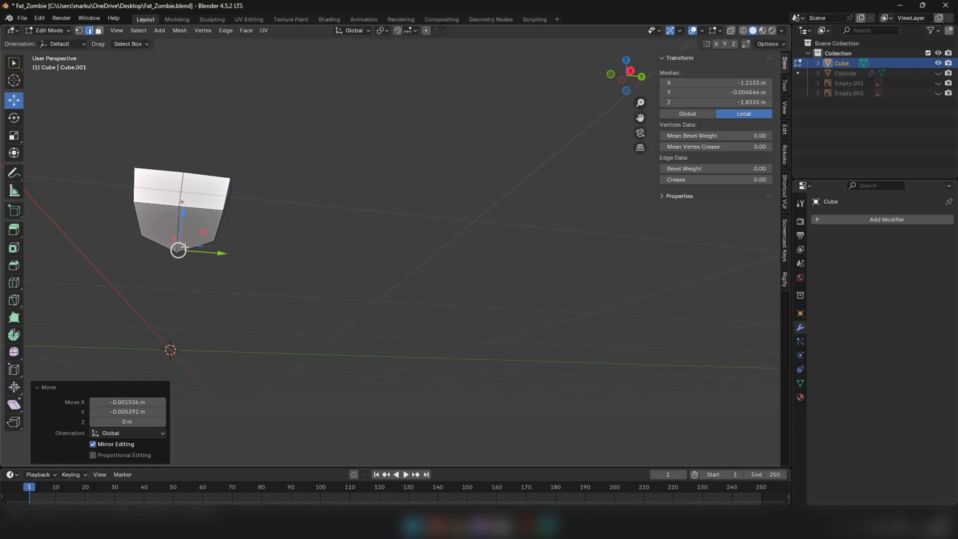
# Select the hand's central vertical edge loop and move it about 0.011 m in X
pyautogui.moveTo(188, 226); pyautogui.dragTo(392, 237, button='middle')
pyautogui.keyDown('alt'); pyautogui.click(604, 321); pyautogui.keyUp('alt')
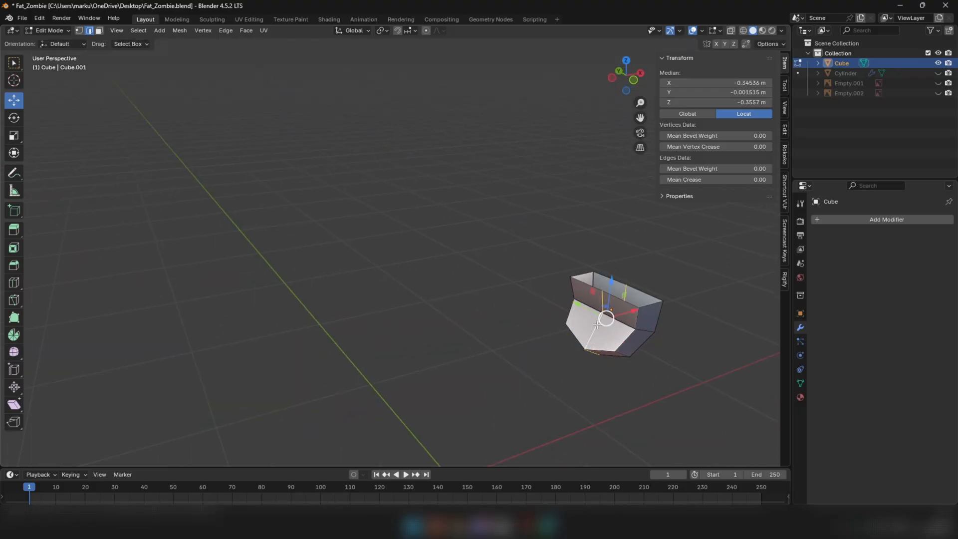
pyautogui.moveTo(605, 321); pyautogui.dragTo(538, 395, button='middle')
pyautogui.moveTo(546, 423); pyautogui.dragTo(553, 423)
pyautogui.moveTo(552, 423); pyautogui.dragTo(438, 283, button='middle')
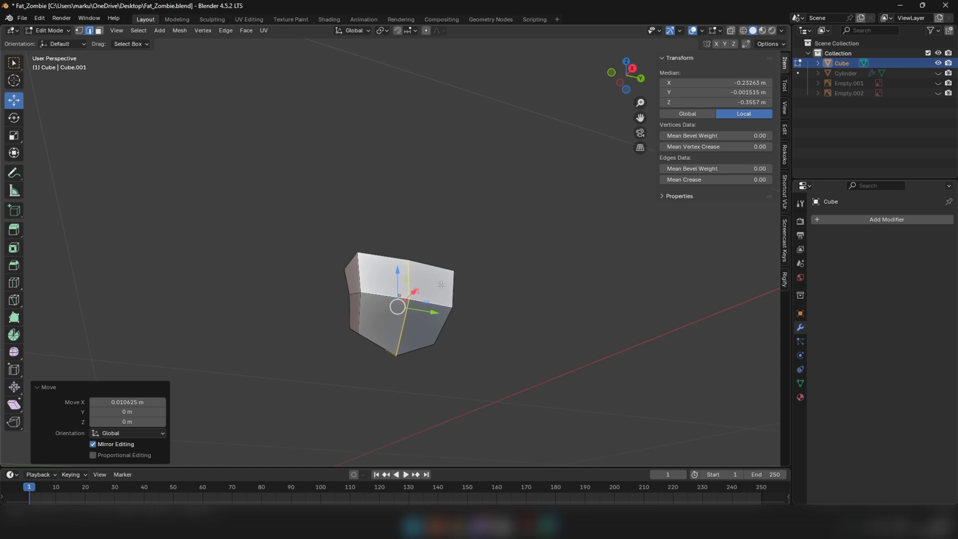
# Select the hand's open wrist edge loop and raise it along Z to lengthen the hand
pyautogui.moveTo(441, 285); pyautogui.dragTo(400, 306, button='middle')
pyautogui.keyDown('alt'); pyautogui.click(386, 308); pyautogui.keyUp('alt')
pyautogui.scroll(1, 400, 303)
pyautogui.moveTo(400, 288); pyautogui.dragTo(402, 270)
# Add a horizontal loop cut across the upper part of the hand with a factor of -0.213
pyautogui.click(14, 282)
pyautogui.moveTo(339, 330); pyautogui.dragTo(340, 333)
pyautogui.click(14, 99)
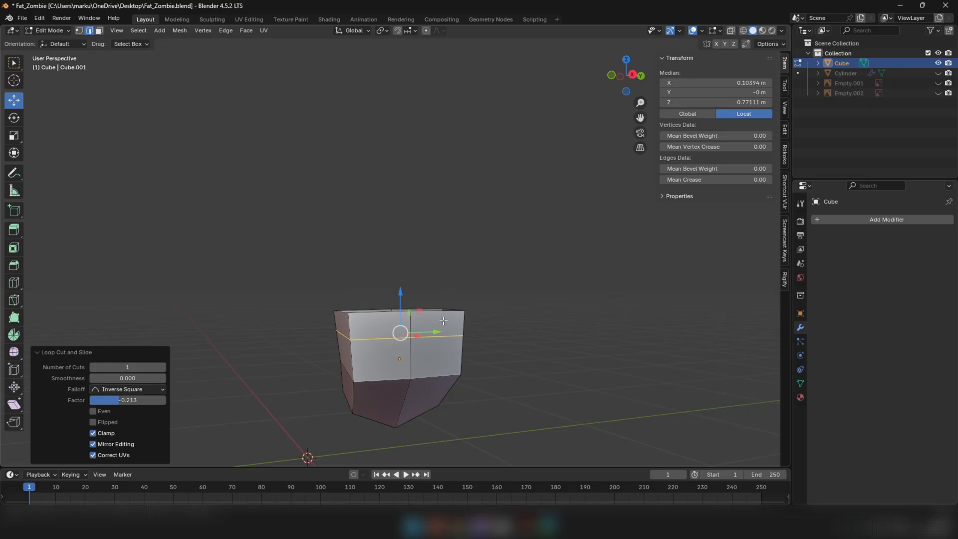
# Raise the open wrist loop about 0.018 m in Z and lower the horizontal loop beneath it slightly
pyautogui.keyDown('alt'); pyautogui.click(382, 317); pyautogui.keyUp('alt')
pyautogui.moveTo(398, 278); pyautogui.dragTo(398, 274)
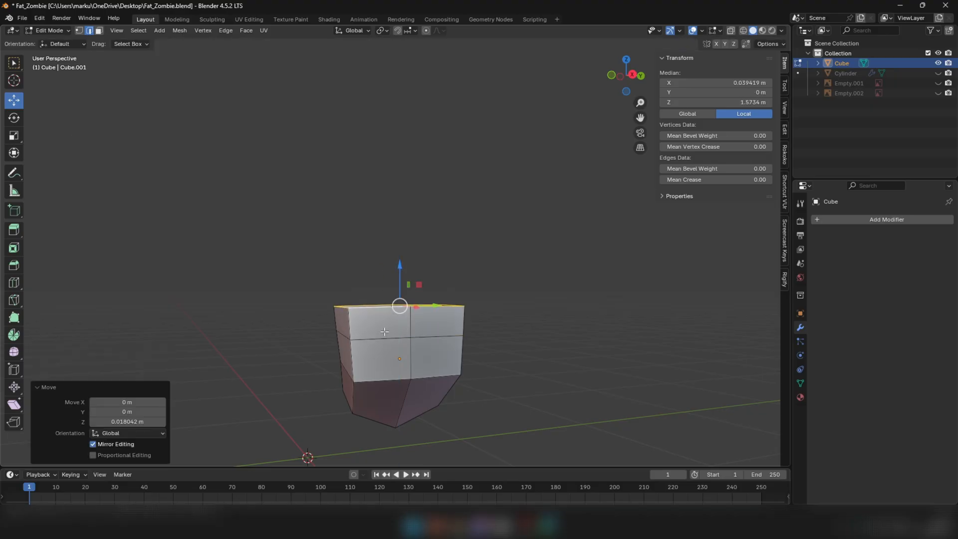
pyautogui.keyDown('alt'); pyautogui.click(384, 328); pyautogui.keyUp('alt')
pyautogui.moveTo(401, 309); pyautogui.dragTo(401, 312)
# Scale the hand's upper horizontal loop and rotate it -6.31° as seen from the front
pyautogui.moveTo(500, 305); pyautogui.dragTo(585, 283, button='middle')
pyautogui.press('s')
pyautogui.click(482, 288)
pyautogui.press('r')
pyautogui.click(571, 287)
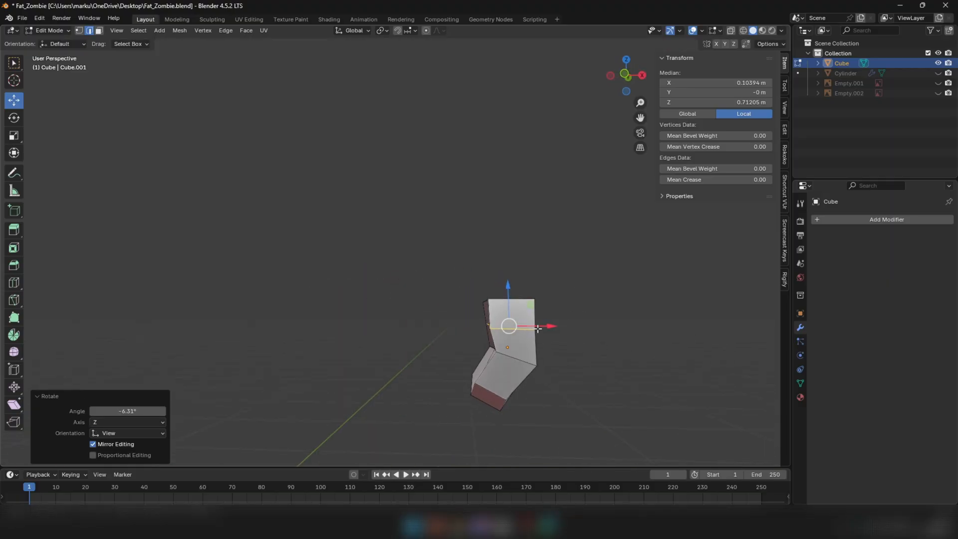
pyautogui.moveTo(516, 327); pyautogui.dragTo(520, 326)
# Select the upper face on the hand's narrow front side and extrude it about 0.042 m to start the thumb
pyautogui.moveTo(514, 326); pyautogui.dragTo(358, 298, button='middle')
pyautogui.press('3')
pyautogui.click(394, 298)
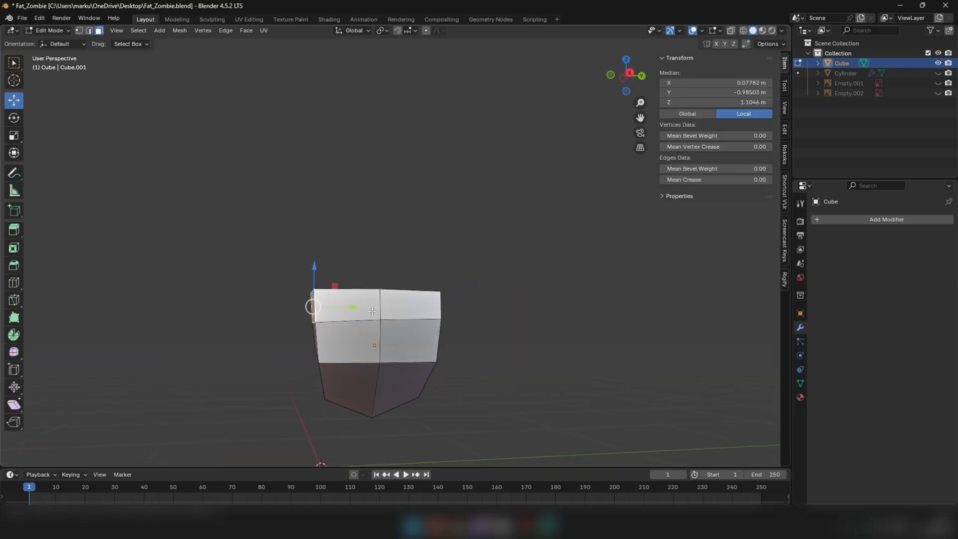
pyautogui.press('e')
pyautogui.click(348, 301)
pyautogui.scroll(3, 346, 308)
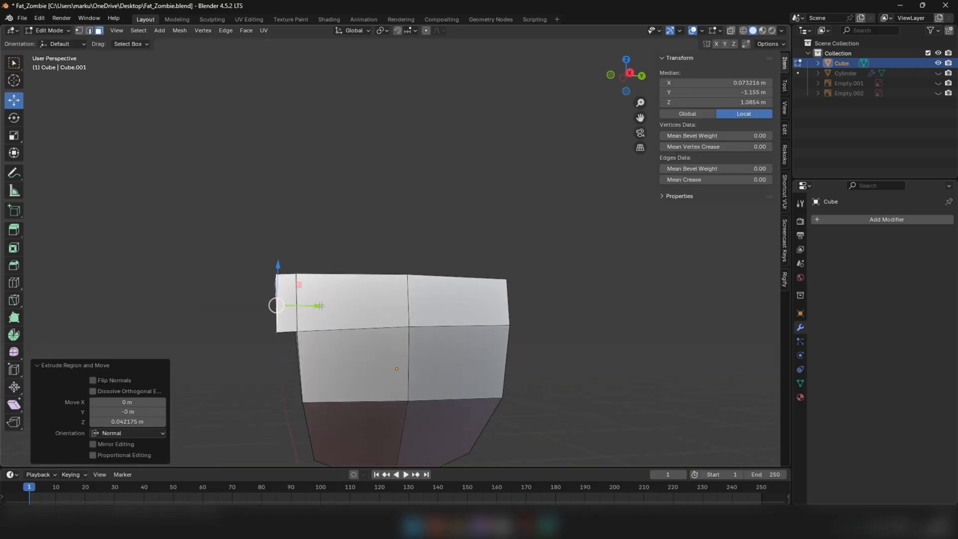
# Move the thumb's end face outward and down, and rotate it -14.2°
pyautogui.moveTo(319, 305); pyautogui.dragTo(293, 293)
pyautogui.press('r')
pyautogui.click(322, 248)
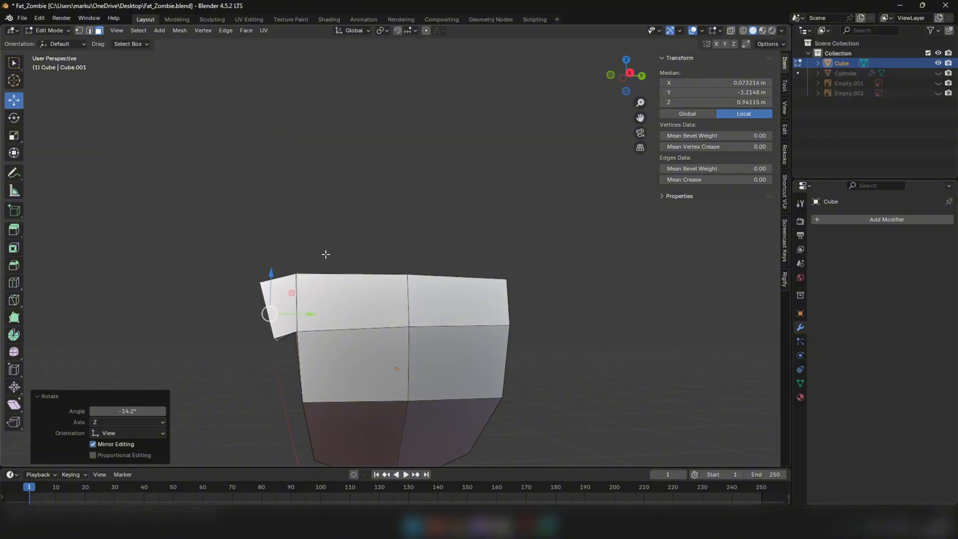
# Scale the thumb's end face and extrude it about 0.125 m farther outward
pyautogui.press('s')
pyautogui.click(306, 257)
pyautogui.press('e')
pyautogui.click(241, 269)
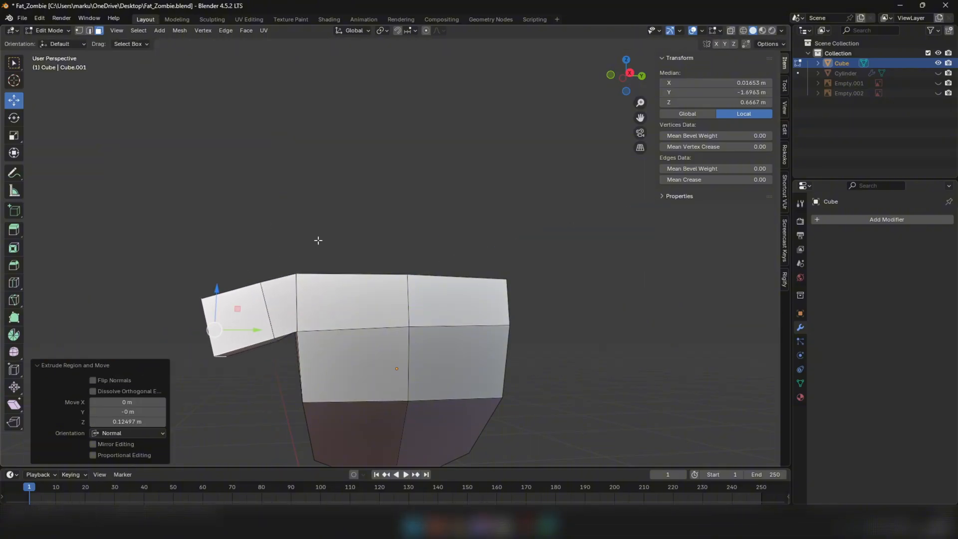
# Scale the thumb's end face and move the edge where the thumb meets the hand
pyautogui.press('s')
pyautogui.click(311, 246)
pyautogui.moveTo(310, 250); pyautogui.dragTo(317, 251, button='middle')
pyautogui.press('2')
pyautogui.keyDown('alt'); pyautogui.click(306, 324); pyautogui.keyUp('alt')
pyautogui.scroll(-5, 309, 323)
pyautogui.moveTo(309, 323); pyautogui.dragTo(439, 325, button='middle')
pyautogui.scroll(4, 384, 376)
pyautogui.press('g')
pyautogui.click(464, 372)
# Select the thumb's end face and move it about 0.056 m along X
pyautogui.press('3')
pyautogui.click(428, 367)
pyautogui.moveTo(429, 367); pyautogui.dragTo(451, 375, button='middle')
pyautogui.moveTo(471, 378); pyautogui.dragTo(487, 377)
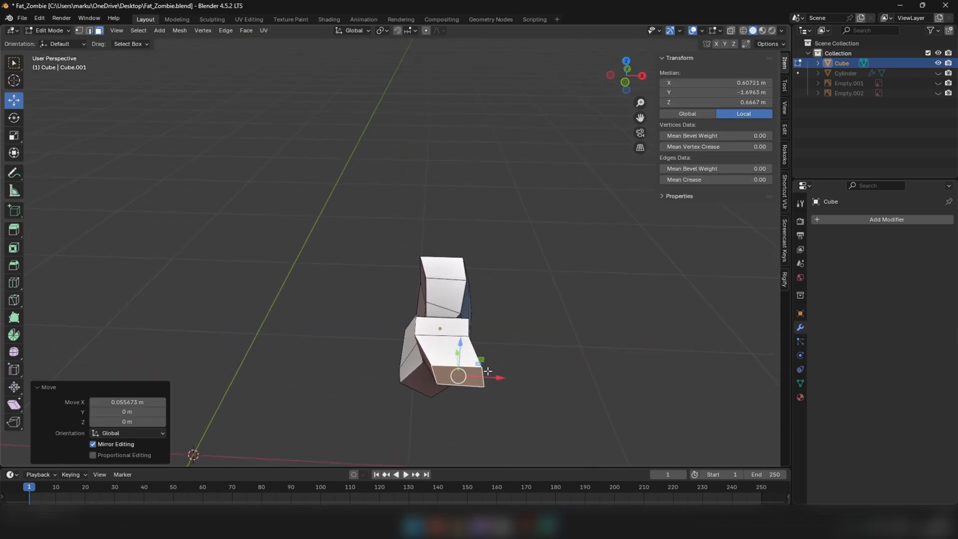
# Try to shift the upper edge of the thumb's end face along X, and undo it
pyautogui.moveTo(483, 335); pyautogui.dragTo(467, 363, button='middle')
pyautogui.press('2')
pyautogui.click(444, 377)
pyautogui.moveTo(444, 378); pyautogui.dragTo(486, 381)
pyautogui.hotkey('ctrl', 'z')
pyautogui.moveTo(486, 381); pyautogui.dragTo(483, 363, button='middle')
pyautogui.press('3')
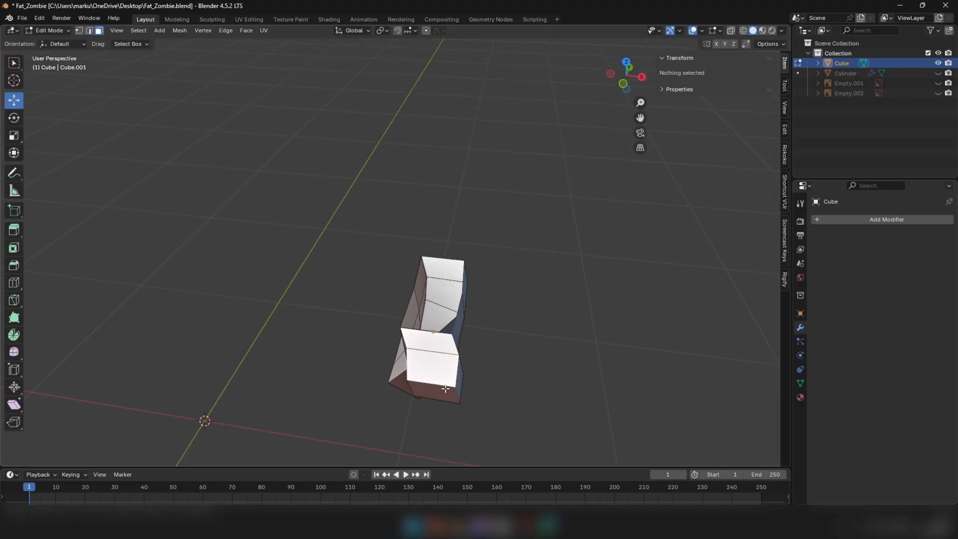
# Select the thumb's end face again and move it about 0.049 m farther along X
pyautogui.click(447, 390)
pyautogui.moveTo(470, 396); pyautogui.dragTo(487, 398)
pyautogui.moveTo(485, 394); pyautogui.dragTo(398, 268, button='middle')
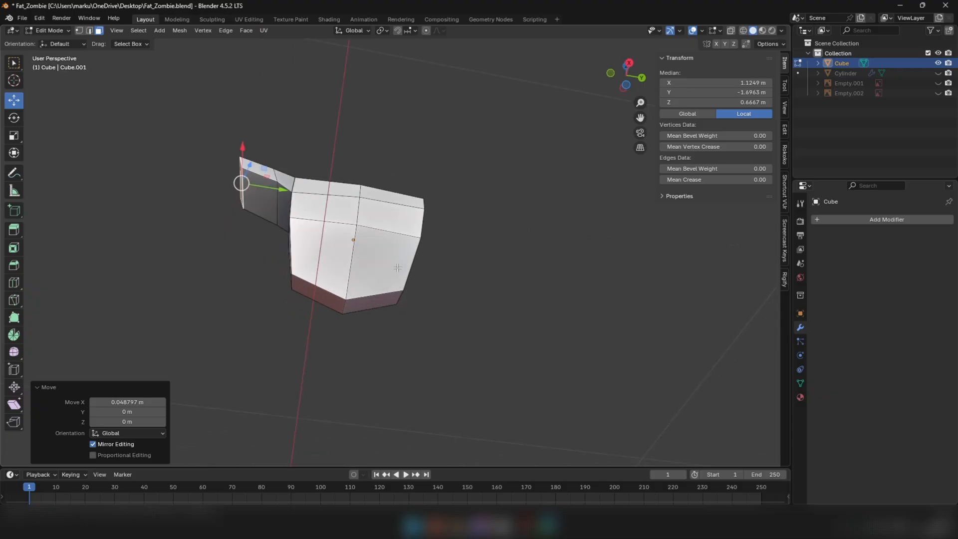
# Check the thumb from several sides and undo it together with the hand's extra horizontal loop
pyautogui.scroll(-4, 344, 231)
pyautogui.moveTo(345, 227); pyautogui.dragTo(345, 254, button='middle')
pyautogui.scroll(4, 274, 238)
pyautogui.moveTo(274, 238); pyautogui.dragTo(328, 238, button='middle')
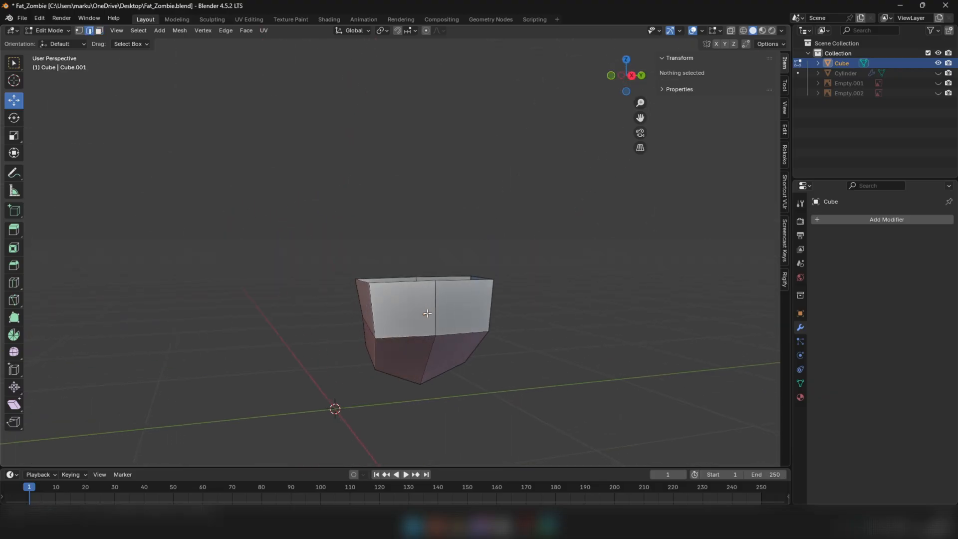
pyautogui.moveTo(442, 312)
pyautogui.mouseDown(button='middle')
pyautogui.moveTo(489, 281)
pyautogui.moveTo(448, 310)
pyautogui.mouseUp(button='middle')
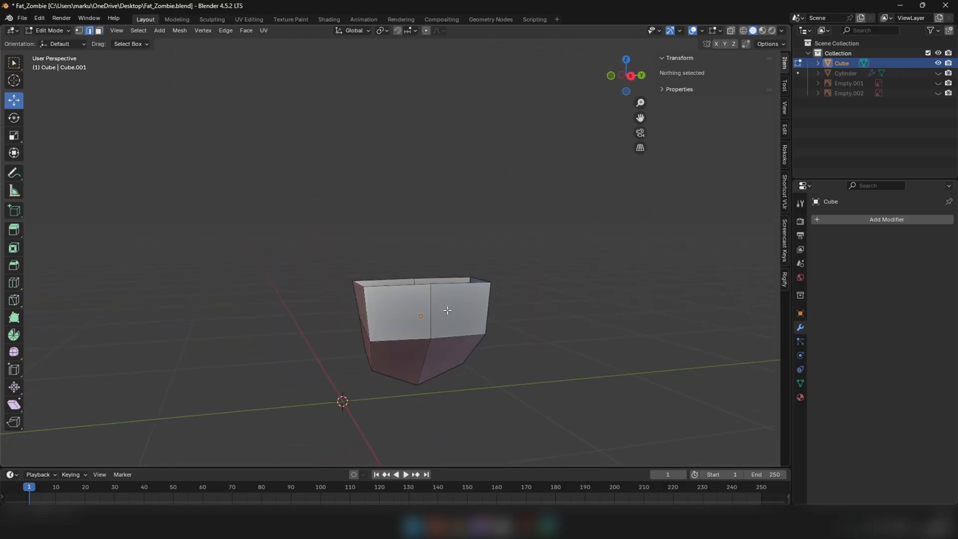
# Add a horizontal edge loop around the hand's upper section, close above its lower bend, with Loop Cut
pyautogui.keyDown('alt'); pyautogui.click(400, 284); pyautogui.keyUp('alt')
pyautogui.moveTo(421, 242); pyautogui.dragTo(421, 222)
pyautogui.click(14, 283)
pyautogui.moveTo(363, 288)
pyautogui.mouseDown()
pyautogui.moveTo(370, 298)
pyautogui.moveTo(369, 287)
pyautogui.mouseUp()
pyautogui.click(14, 101)
# Move the new edge loop about 0.009 m along X and rotate it -2.57° as seen from the front
pyautogui.moveTo(325, 216); pyautogui.dragTo(414, 220, button='middle')
pyautogui.scroll(2, 473, 289)
pyautogui.moveTo(473, 289); pyautogui.dragTo(478, 290, button='middle')
pyautogui.moveTo(462, 313); pyautogui.dragTo(472, 311)
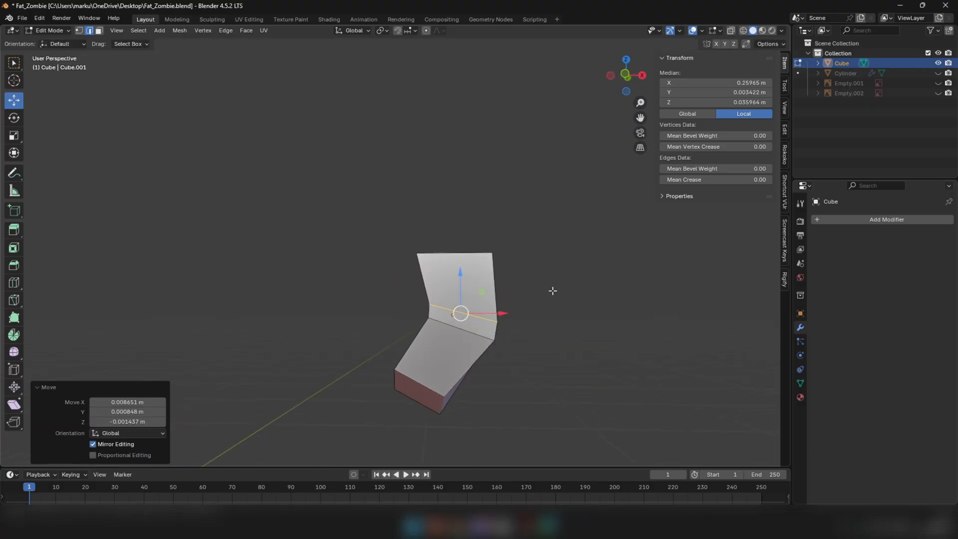
pyautogui.press('r')
pyautogui.click(554, 285)
pyautogui.moveTo(554, 285); pyautogui.dragTo(412, 311, button='middle')
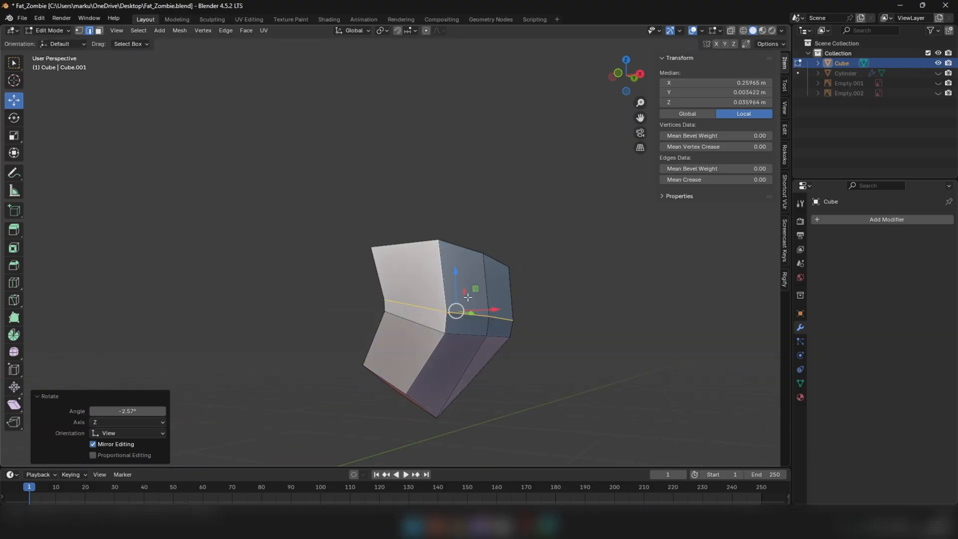
# Select the hand's open top rim and raise it slightly along Z
pyautogui.keyDown('alt'); pyautogui.click(469, 250); pyautogui.keyUp('alt')
pyautogui.moveTo(469, 250); pyautogui.dragTo(494, 271, button='middle')
pyautogui.moveTo(455, 227); pyautogui.dragTo(455, 208)
pyautogui.scroll(-2, 453, 215)
pyautogui.moveTo(452, 222); pyautogui.dragTo(353, 256, button='middle')
# Extrude the upper face on the hand's narrow front side and pull it outward along Y to form a short thumb
pyautogui.press('3')
pyautogui.click(414, 256)
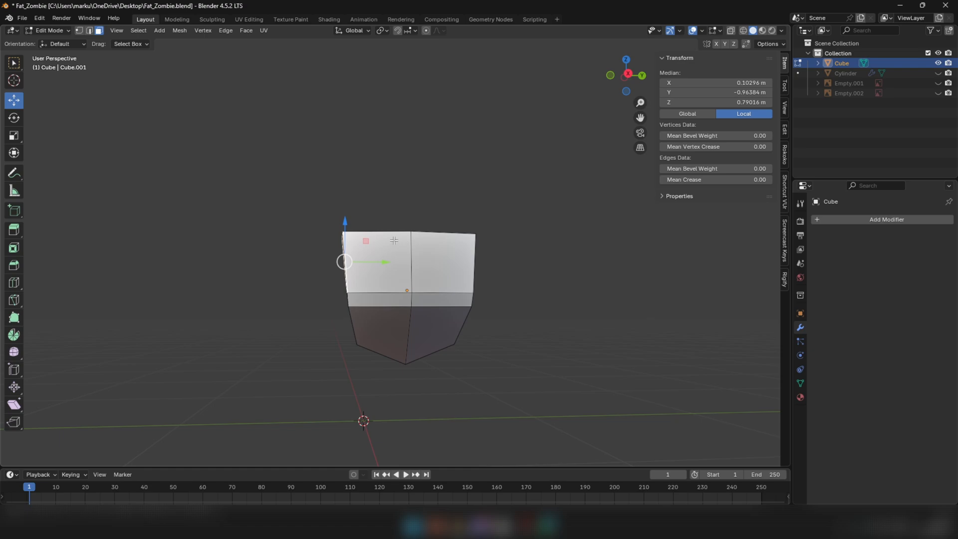
pyautogui.press('e')
pyautogui.rightClick(376, 260)
pyautogui.moveTo(378, 262); pyautogui.dragTo(360, 262)
pyautogui.moveTo(360, 262); pyautogui.dragTo(441, 212, button='middle')
pyautogui.moveTo(428, 212); pyautogui.dragTo(558, 306, button='middle')
# Nudge the thumb's end face slightly outward and select the upper edge at the thumb's base
pyautogui.press('Tab')
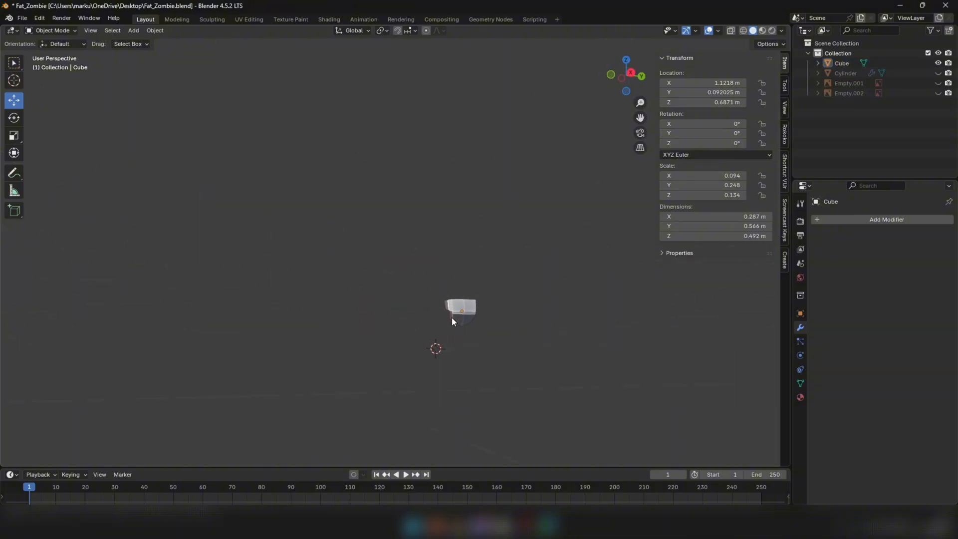
pyautogui.scroll(6, 451, 317)
pyautogui.press('Tab')
pyautogui.scroll(4, 445, 292)
pyautogui.moveTo(473, 281); pyautogui.dragTo(469, 282)
pyautogui.moveTo(470, 283)
pyautogui.mouseDown(button='middle')
pyautogui.moveTo(467, 304)
pyautogui.moveTo(477, 286)
pyautogui.mouseUp(button='middle')
pyautogui.moveTo(488, 240); pyautogui.dragTo(516, 342, button='middle')
pyautogui.press('2')
pyautogui.keyDown('alt'); pyautogui.click(499, 233); pyautogui.keyUp('alt')
pyautogui.press('Tab')
pyautogui.press('Tab')
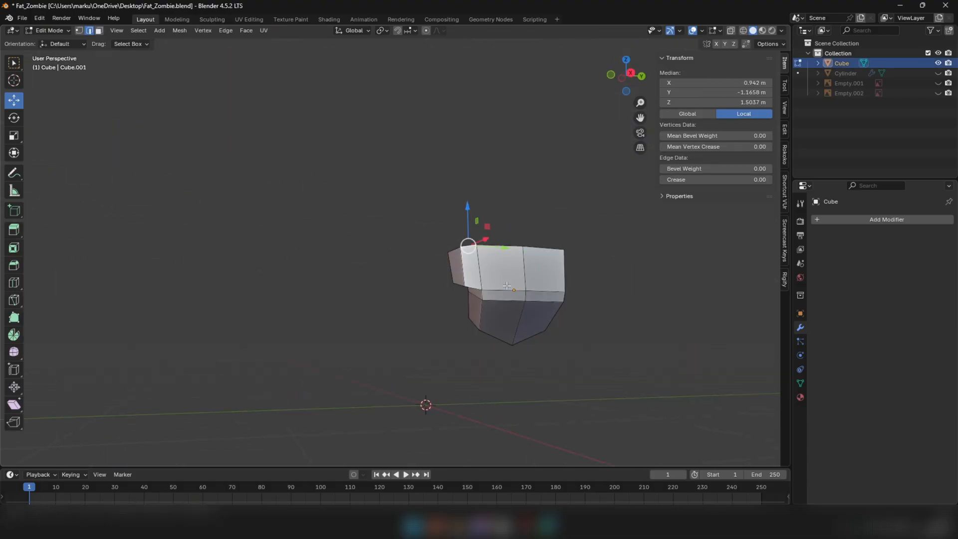
# Select all faces of the hand and smooth its vertices with the Smooth tool at 0.167
pyautogui.press('3')
pyautogui.press('a')
pyautogui.moveTo(586, 280); pyautogui.dragTo(185, 352, button='middle')
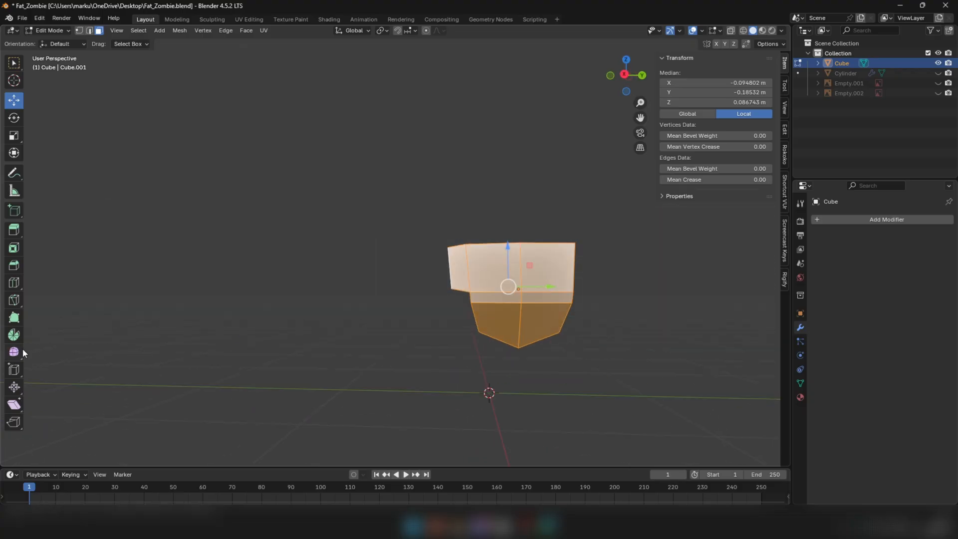
pyautogui.click(19, 351)
pyautogui.moveTo(463, 350); pyautogui.dragTo(36, 331, button='middle')
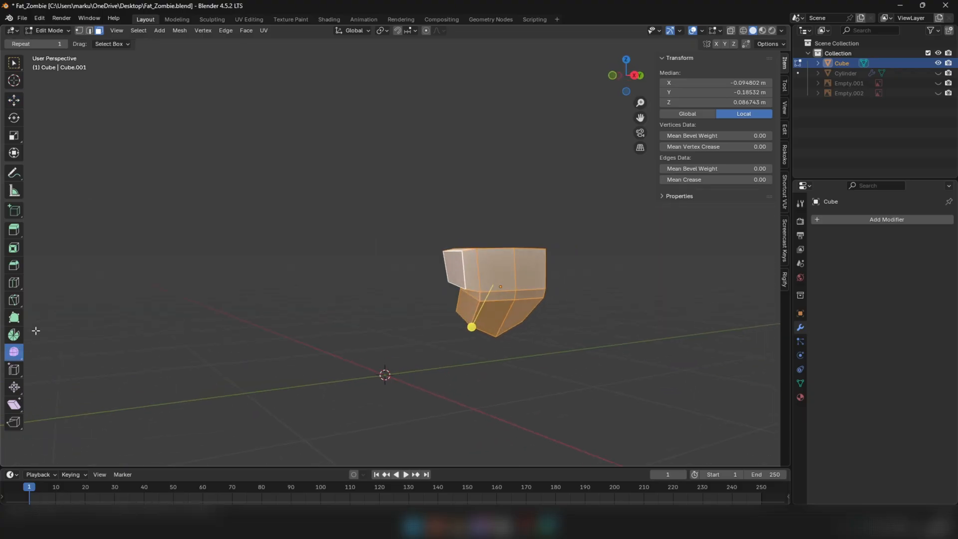
pyautogui.scroll(2, 479, 331)
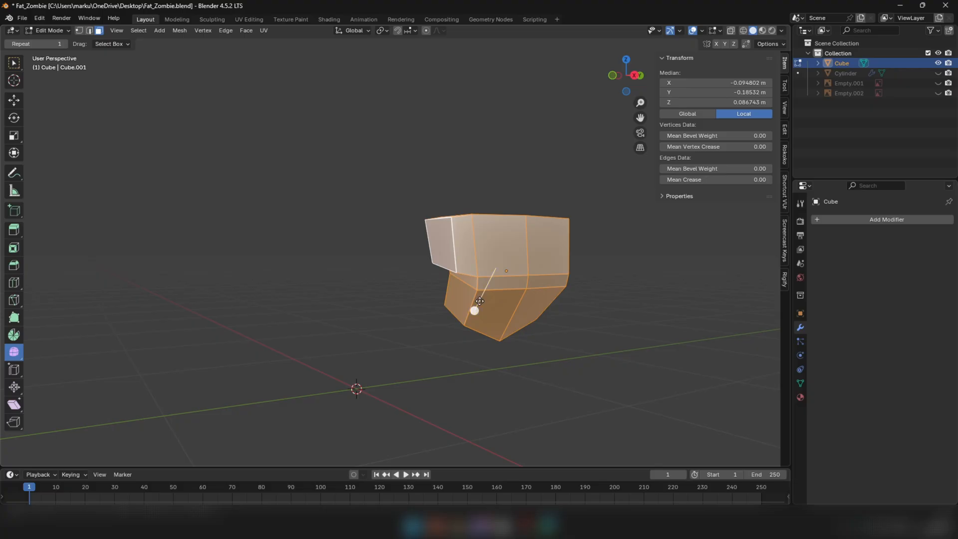
pyautogui.moveTo(480, 302); pyautogui.dragTo(491, 261, button='middle')
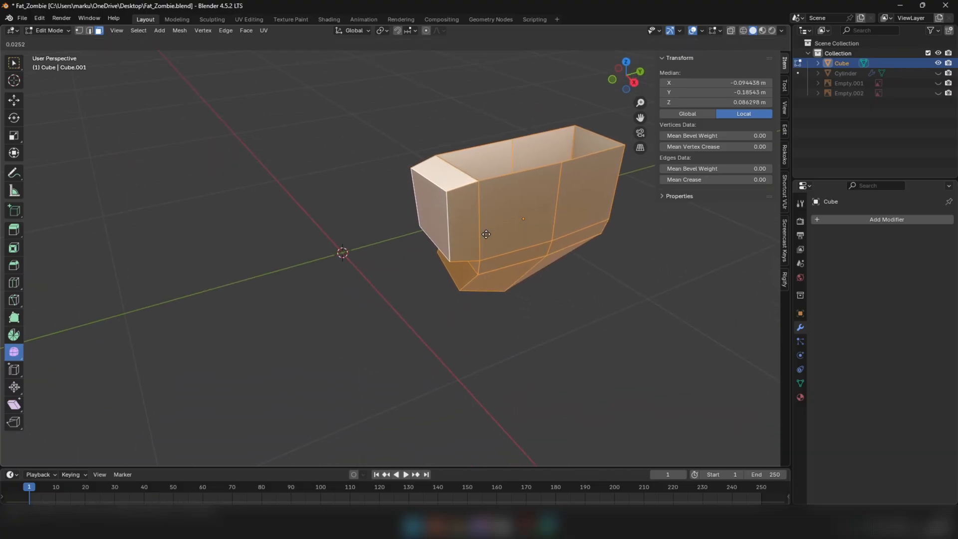
pyautogui.moveTo(496, 221); pyautogui.dragTo(514, 205)
pyautogui.moveTo(514, 204); pyautogui.dragTo(503, 217, button='middle')
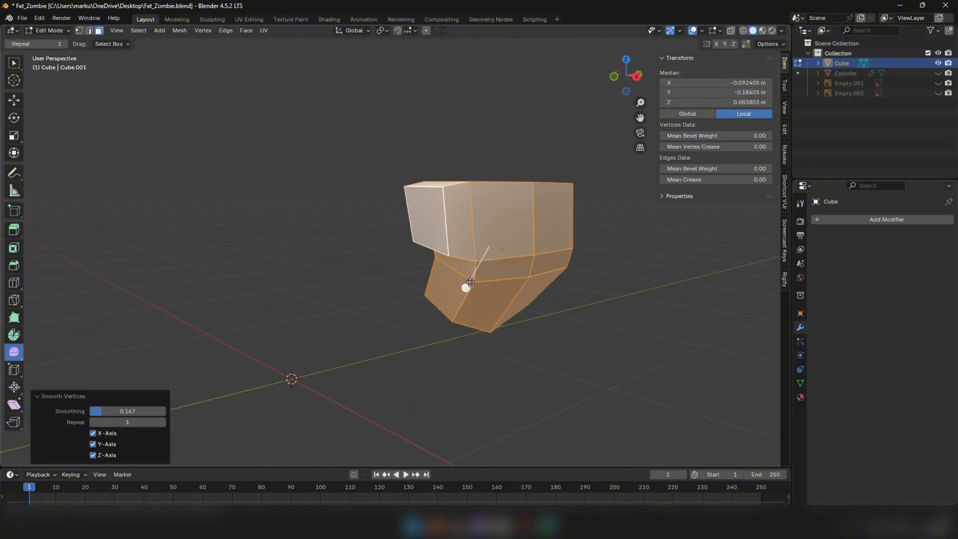
# Smooth the whole hand three more times, including a pass at 0.078, and return to Object Mode
pyautogui.moveTo(470, 284); pyautogui.dragTo(482, 268)
pyautogui.moveTo(482, 268); pyautogui.dragTo(486, 227, button='middle')
pyautogui.moveTo(474, 348); pyautogui.dragTo(488, 330)
pyautogui.moveTo(487, 330); pyautogui.dragTo(520, 349, button='middle')
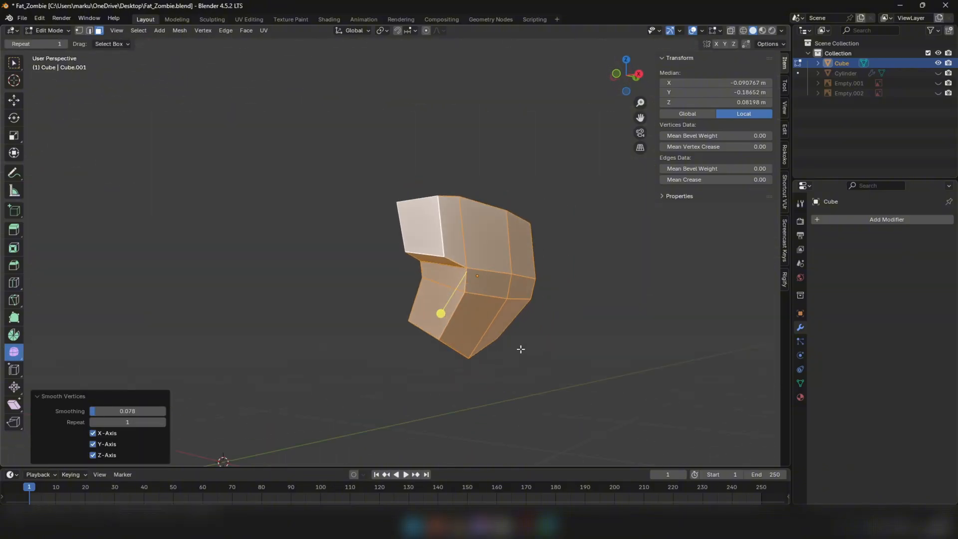
pyautogui.moveTo(443, 316); pyautogui.dragTo(453, 298)
pyautogui.moveTo(454, 298); pyautogui.dragTo(502, 266, button='middle')
pyautogui.press('Tab')
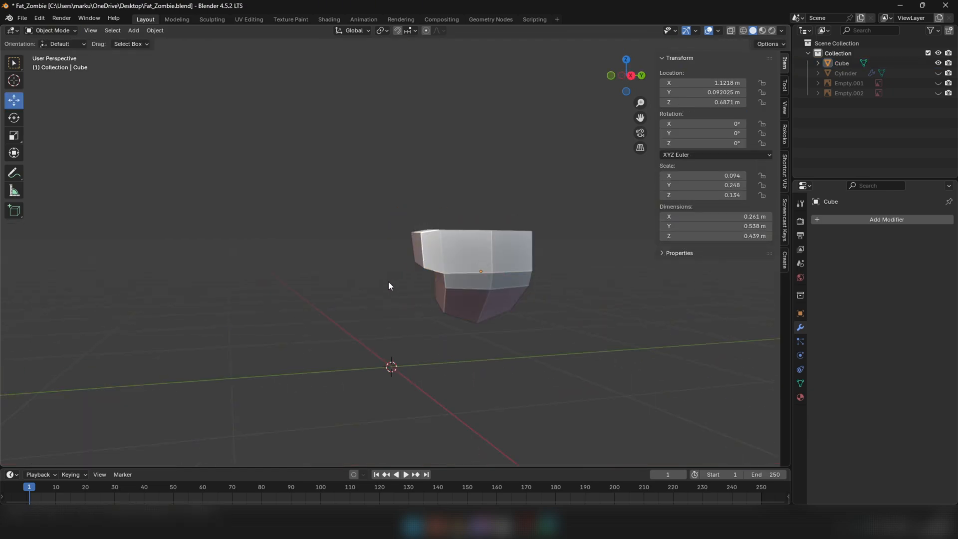
# Exit local view and move the hand below the arm's open end to Y 0.12435 m and Z 0.61824 m
pyautogui.press('KP_Divide')
pyautogui.click(487, 262)
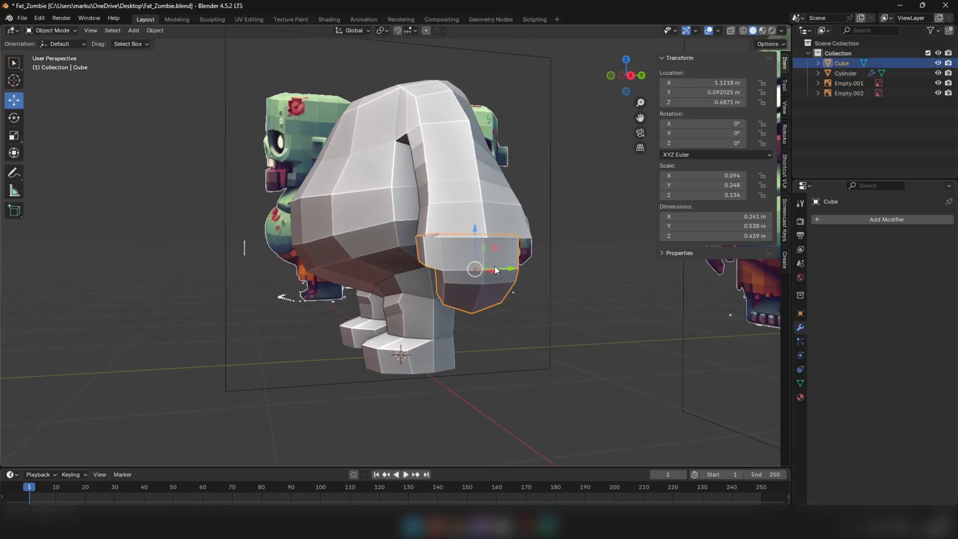
pyautogui.moveTo(495, 270); pyautogui.dragTo(483, 235, button='middle')
pyautogui.moveTo(475, 248); pyautogui.dragTo(481, 255)
pyautogui.moveTo(480, 255); pyautogui.dragTo(525, 294, button='middle')
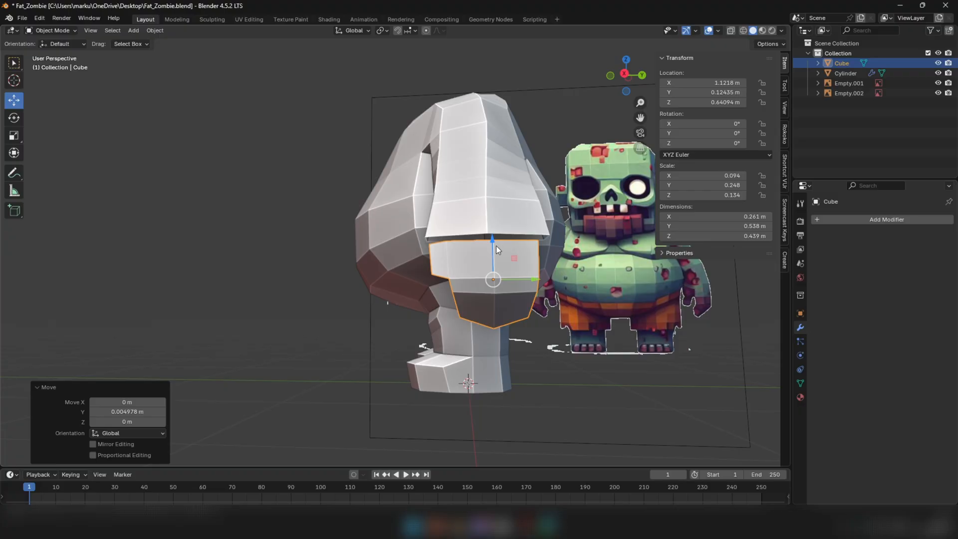
pyautogui.moveTo(497, 250); pyautogui.dragTo(504, 265)
pyautogui.moveTo(504, 266); pyautogui.dragTo(515, 242, button='middle')
pyautogui.scroll(-4, 503, 241)
pyautogui.scroll(4, 480, 235)
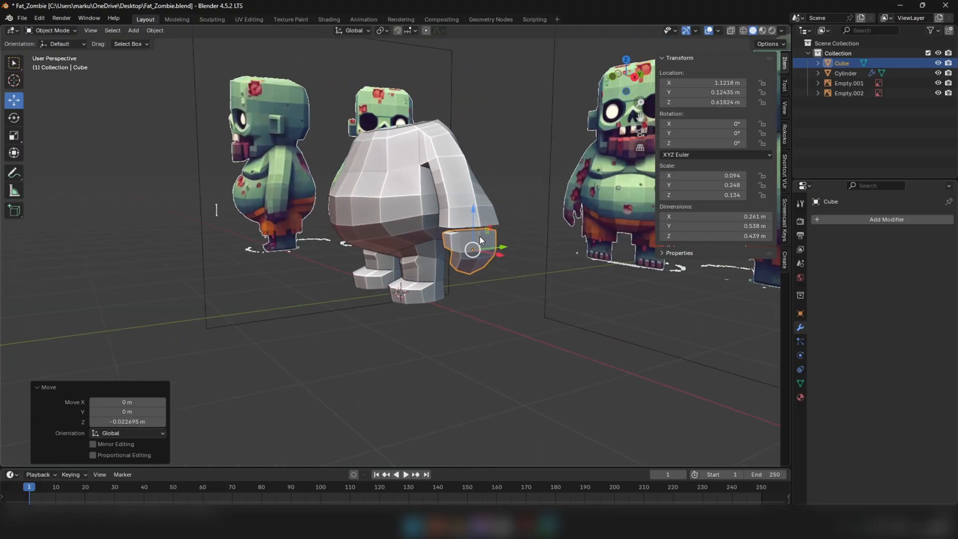
# Add the body to the selection as the active object and join the hand to it
pyautogui.click(382, 185)
pyautogui.rightClick(388, 198)
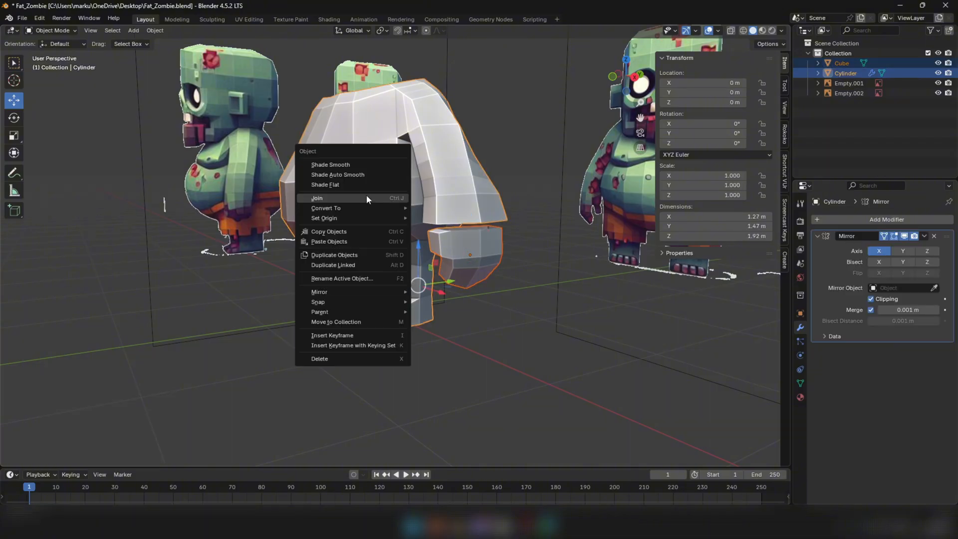
pyautogui.click(367, 195)
pyautogui.moveTo(481, 245); pyautogui.dragTo(532, 217, button='middle')
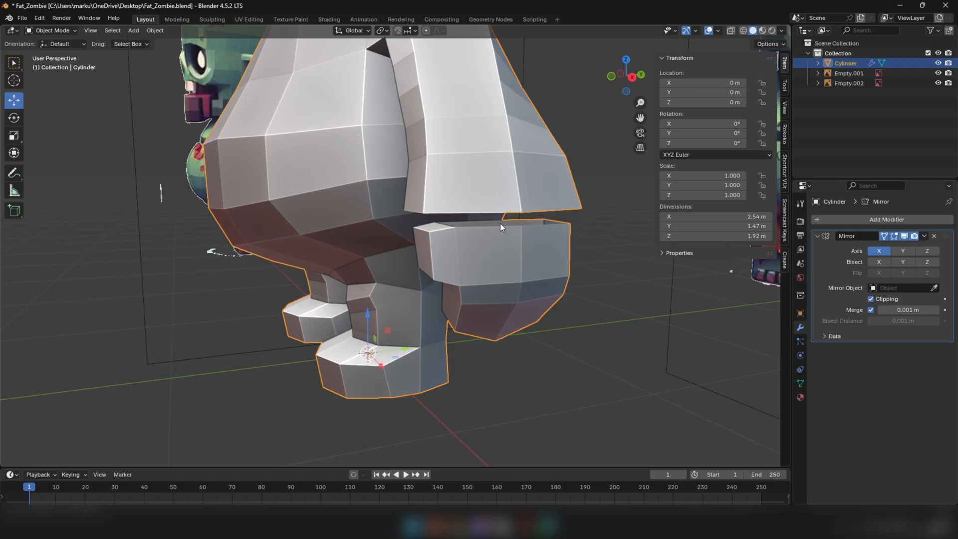
# Select the arm's open end loop and the hand's top rim in Edit Mode and bridge the two edge loops
pyautogui.press('Tab')
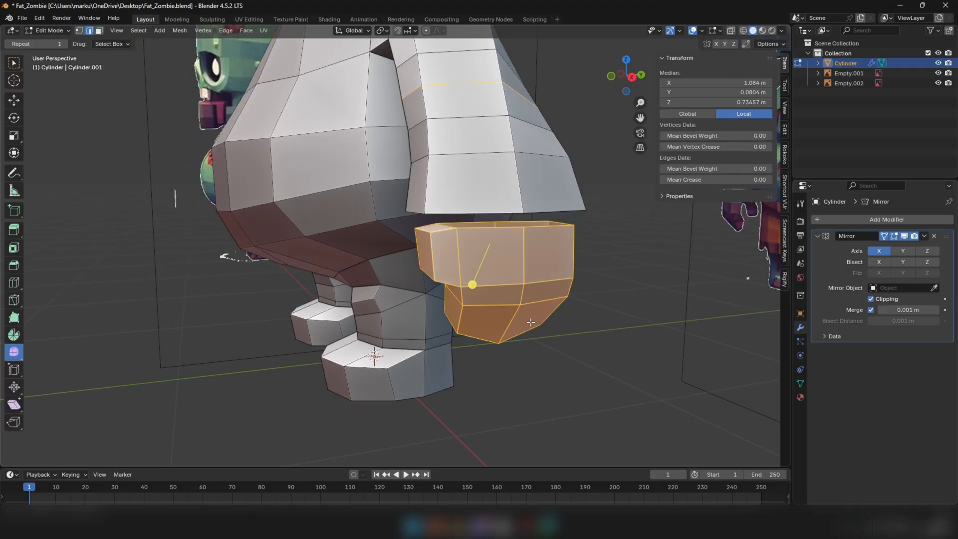
pyautogui.keyDown('alt'); pyautogui.click(531, 325); pyautogui.keyUp('alt')
pyautogui.keyDown('alt'); pyautogui.click(493, 209); pyautogui.keyUp('alt')
pyautogui.moveTo(493, 209); pyautogui.dragTo(449, 197, button='middle')
pyautogui.scroll(2, 477, 230)
pyautogui.moveTo(587, 207); pyautogui.dragTo(582, 201, button='middle')
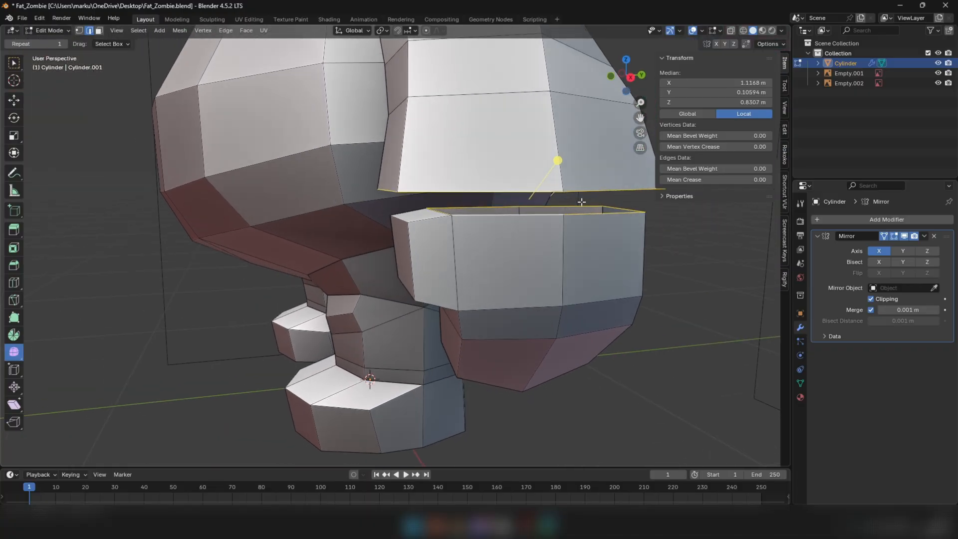
pyautogui.rightClick(641, 307)
pyautogui.click(649, 256)
pyautogui.moveTo(649, 255); pyautogui.dragTo(567, 236, button='middle')
# Select the arm's edge loop directly above the hand and scale it to 0.827
pyautogui.scroll(-10, 510, 243)
pyautogui.press('Tab')
pyautogui.click(377, 231)
pyautogui.scroll(6, 467, 249)
pyautogui.scroll(-10, 467, 251)
pyautogui.scroll(6, 551, 247)
pyautogui.press('Tab')
pyautogui.keyDown('alt'); pyautogui.click(553, 234); pyautogui.keyUp('alt')
pyautogui.press('s')
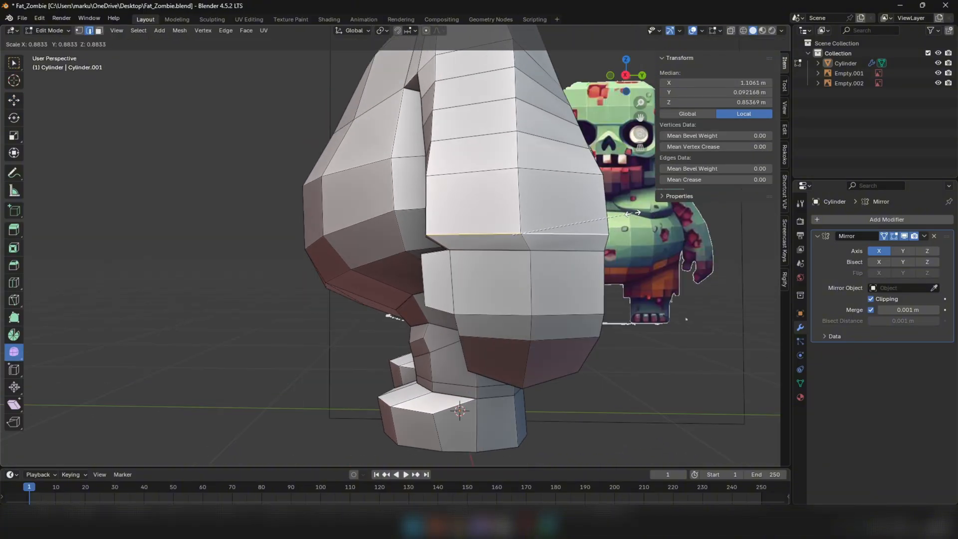
pyautogui.click(626, 212)
pyautogui.moveTo(627, 212); pyautogui.dragTo(603, 248, button='middle')
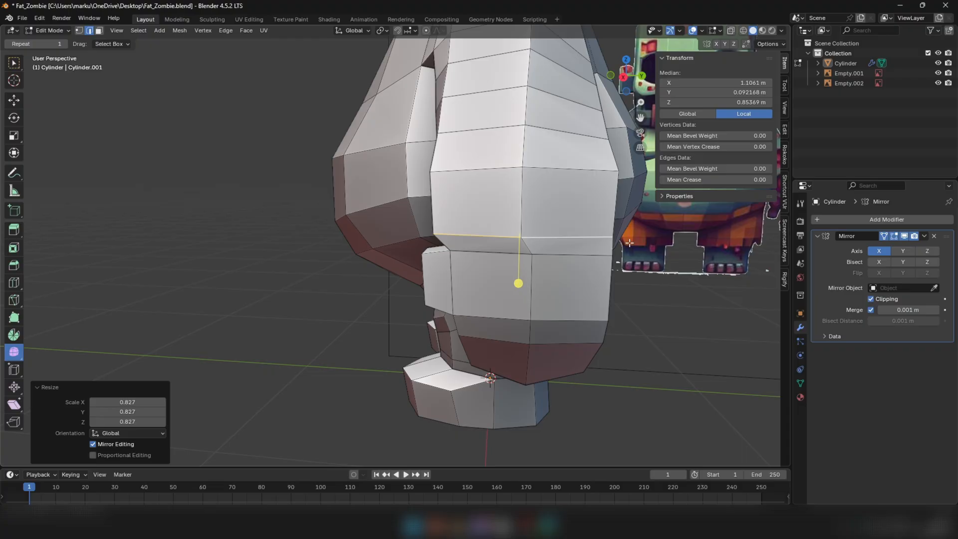
# Remove the arm's edge loop directly above the hand and scale the next loop up to 0.971
pyautogui.hotkey('ctrl', 'e')
pyautogui.click(630, 492)
pyautogui.moveTo(630, 492); pyautogui.dragTo(464, 184, button='middle')
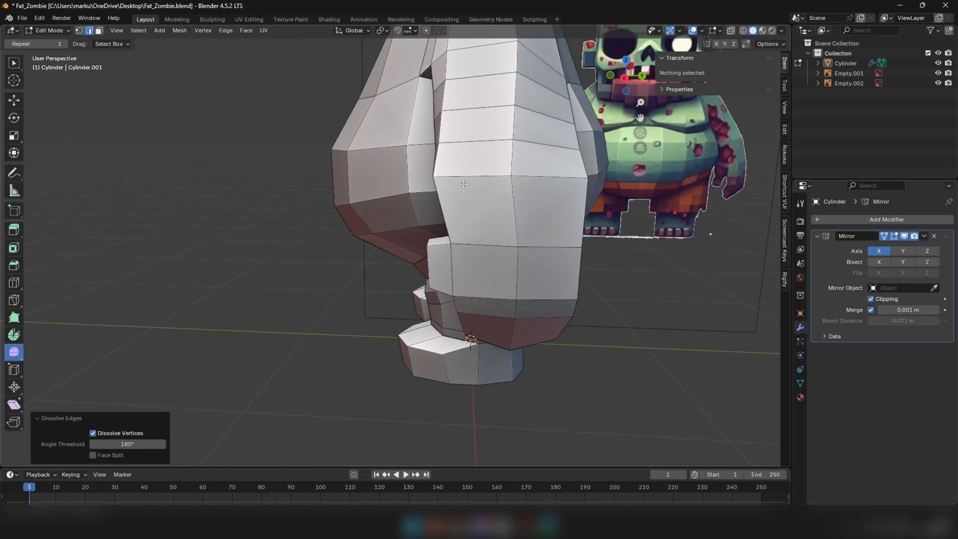
pyautogui.keyDown('alt'); pyautogui.click(467, 180); pyautogui.keyUp('alt')
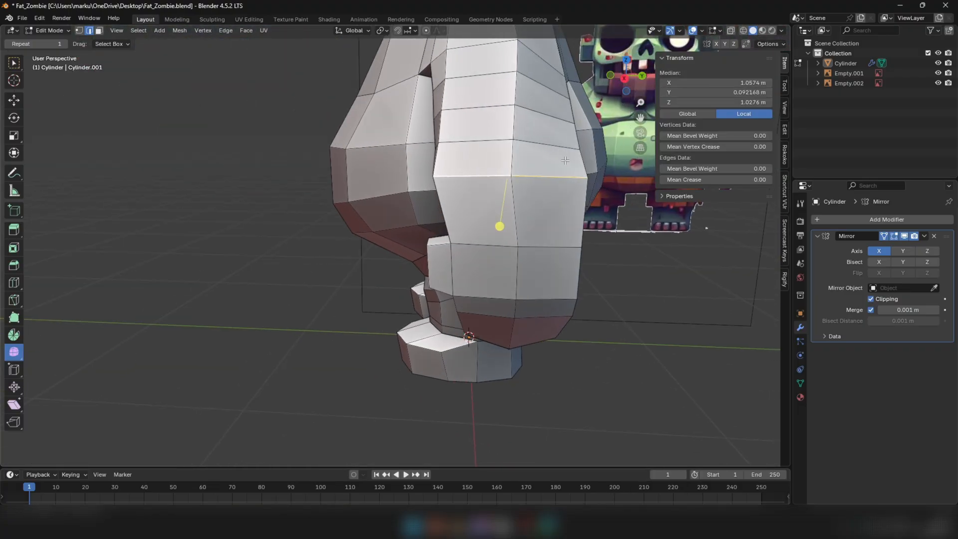
pyautogui.press('s')
pyautogui.click(470, 180)
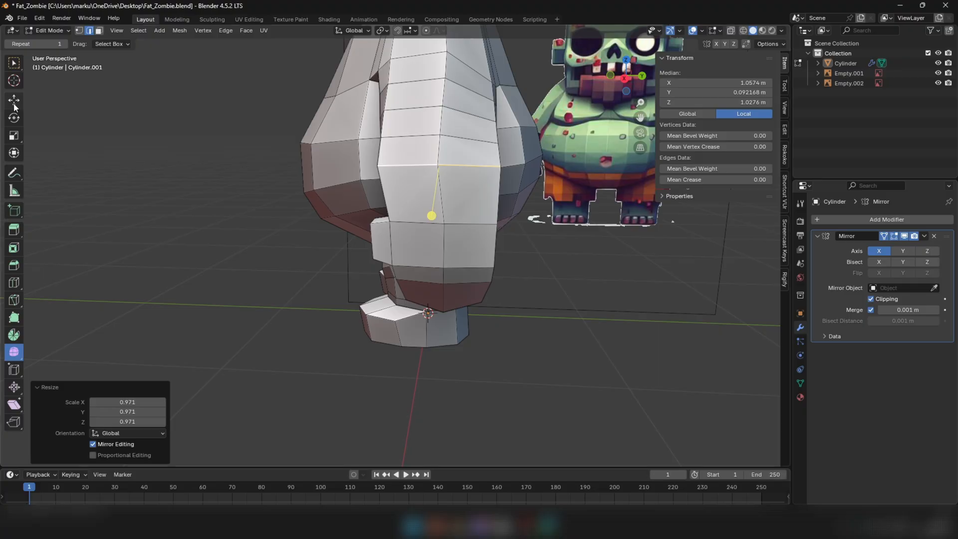
# In the right side view, select the second arm loop above the hand and scale it
pyautogui.click(14, 104)
pyautogui.scroll(-3, 367, 157)
pyautogui.press('KP_3')
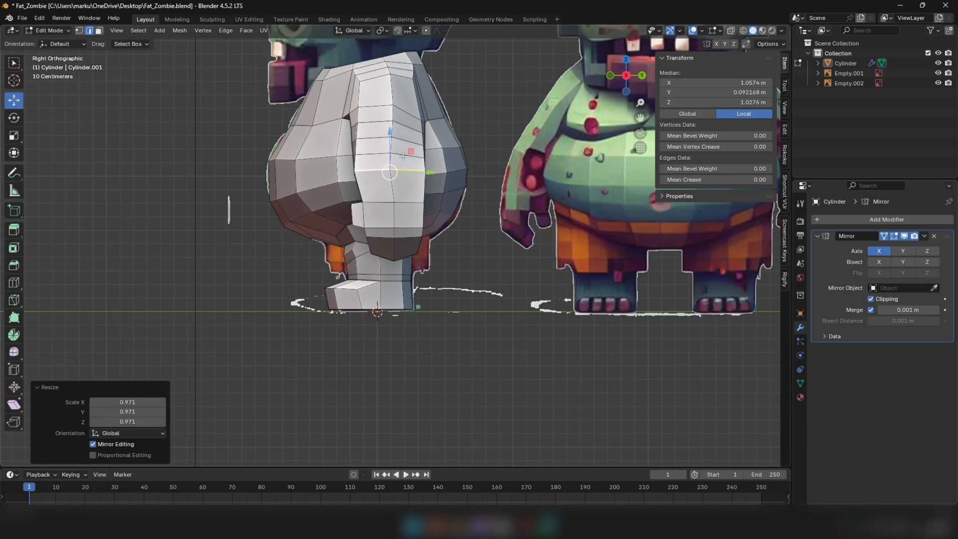
pyautogui.keyDown('shift'); pyautogui.moveTo(371, 157); pyautogui.dragTo(353, 207, button='middle'); pyautogui.keyUp('shift')
pyautogui.scroll(3, 352, 207)
pyautogui.keyDown('alt'); pyautogui.keyDown('shift'); pyautogui.click(416, 203); pyautogui.keyUp('shift'); pyautogui.keyUp('alt')
pyautogui.moveTo(415, 207); pyautogui.dragTo(437, 232)
pyautogui.keyDown('alt'); pyautogui.click(424, 230); pyautogui.keyUp('alt')
pyautogui.keyDown('alt'); pyautogui.click(424, 205); pyautogui.keyUp('alt')
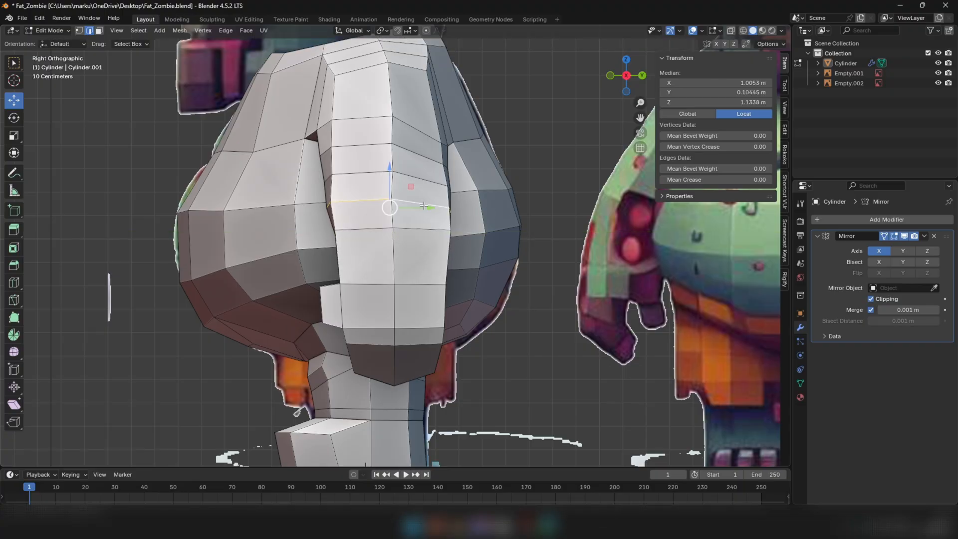
pyautogui.press('s')
pyautogui.click(475, 201)
# Select the third arm loop above the hand and scale it to 0.995
pyautogui.keyDown('alt'); pyautogui.click(427, 185); pyautogui.keyUp('alt')
pyautogui.press('s')
pyautogui.click(490, 183)
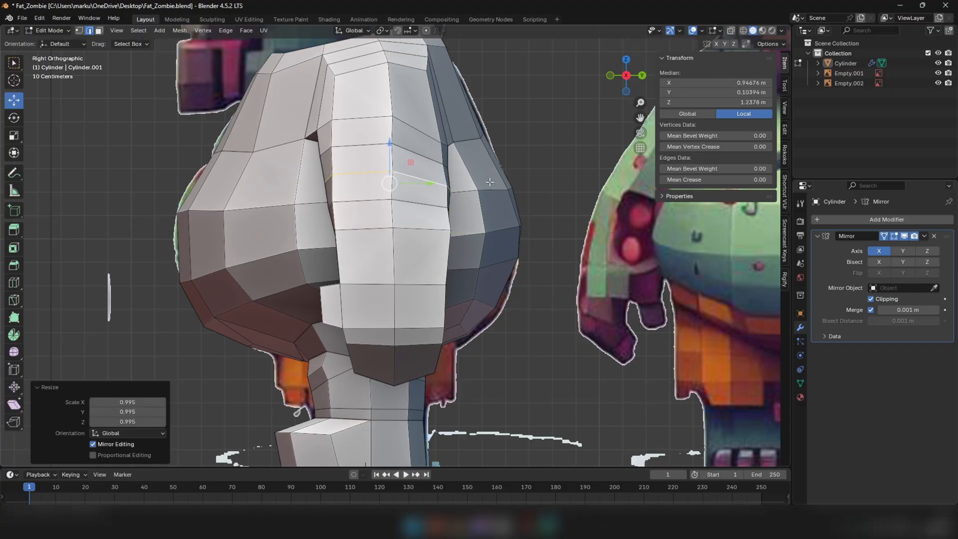
# Add an edge loop midway between the arm's lowest loop and the hand, and scale it to 0.969
pyautogui.press('s')
pyautogui.click(425, 209)
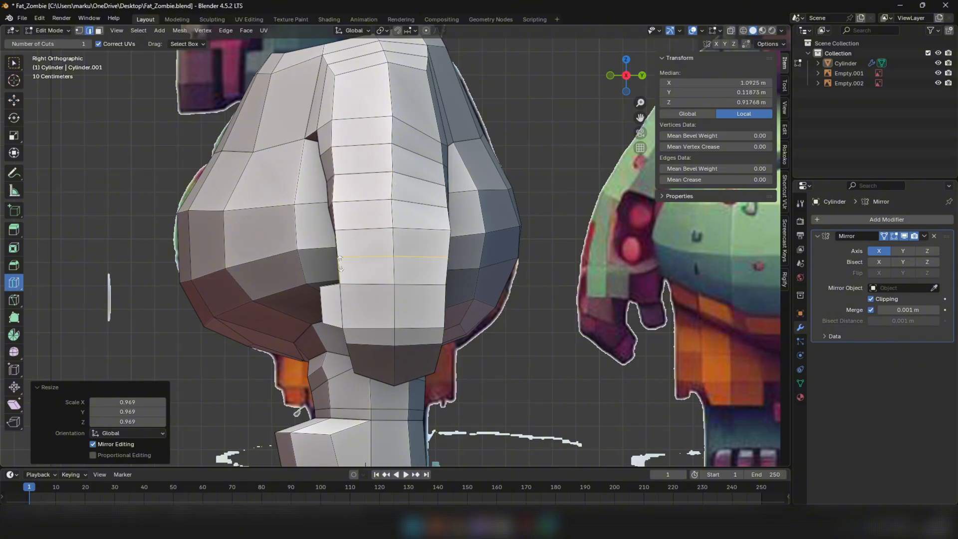
pyautogui.click(341, 263)
pyautogui.press('s')
pyautogui.click(501, 222)
pyautogui.scroll(-3, 467, 230)
# Select the rings of faces along the arm from below the shoulder to above the wrist and smooth their vertices
pyautogui.click(15, 102)
pyautogui.moveTo(333, 145); pyautogui.dragTo(361, 154, button='middle')
pyautogui.scroll(4, 360, 153)
pyautogui.press('3')
pyautogui.click(358, 152)
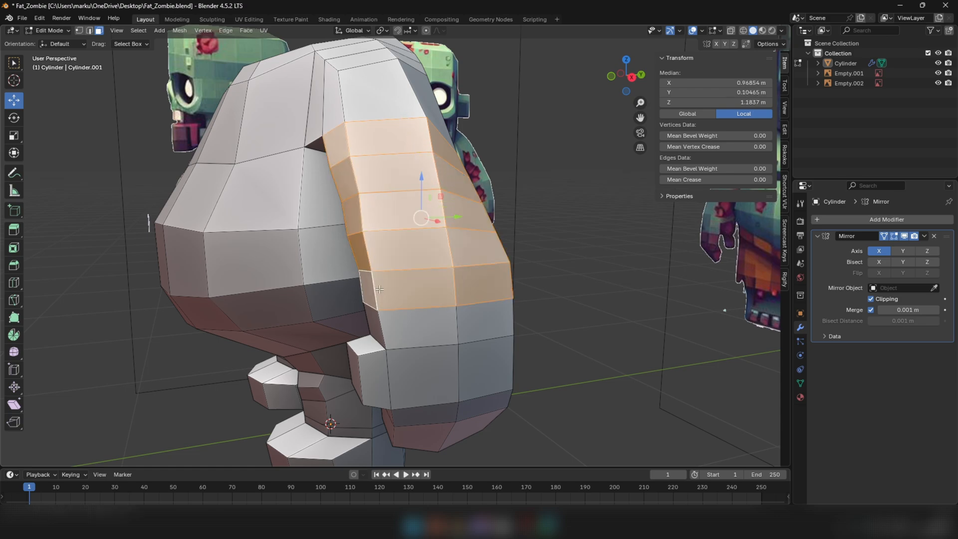
pyautogui.moveTo(449, 215); pyautogui.dragTo(554, 221, button='middle')
pyautogui.scroll(2, 529, 219)
pyautogui.moveTo(349, 227); pyautogui.dragTo(381, 215)
pyautogui.moveTo(380, 215); pyautogui.dragTo(325, 233, button='middle')
pyautogui.moveTo(427, 229); pyautogui.dragTo(455, 224)
pyautogui.moveTo(456, 225); pyautogui.dragTo(361, 229, button='middle')
# Repeat the vertex smoothing on the selected arm faces with a value of -0.005
pyautogui.hotkey('shift', 'r')
pyautogui.scroll(-3, 488, 228)
pyautogui.moveTo(488, 228); pyautogui.dragTo(424, 220, button='middle')
pyautogui.scroll(3, 424, 220)
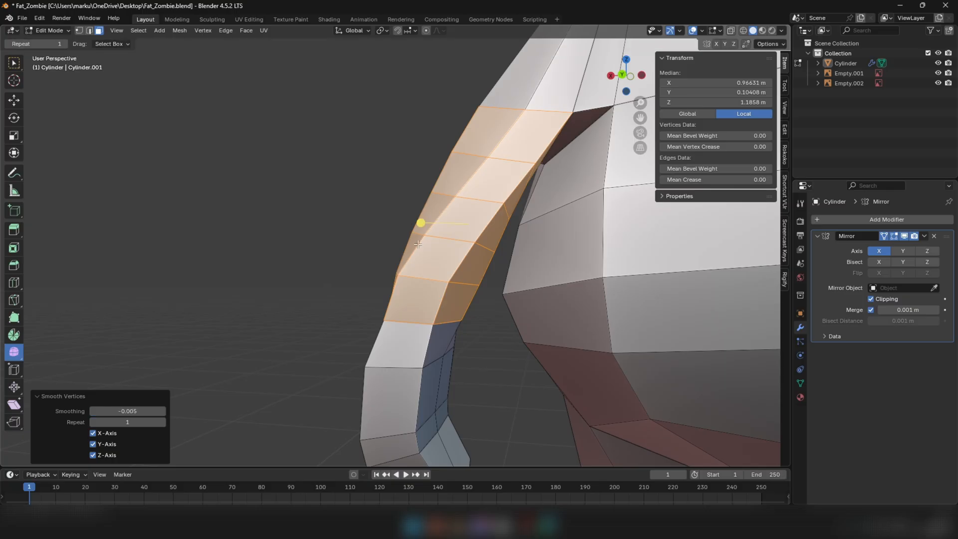
# Inspect the smoothed arm and the whole body from several angles against the reference images
pyautogui.keyDown('shift'); pyautogui.click(429, 357); pyautogui.keyUp('shift')
pyautogui.moveTo(410, 230); pyautogui.dragTo(434, 221)
pyautogui.moveTo(434, 220); pyautogui.dragTo(422, 276, button='middle')
pyautogui.press('Tab')
pyautogui.scroll(-3, 422, 276)
pyautogui.moveTo(364, 276)
pyautogui.mouseDown(button='middle')
pyautogui.moveTo(472, 277)
pyautogui.moveTo(462, 305)
pyautogui.moveTo(361, 328)
pyautogui.moveTo(323, 289)
pyautogui.moveTo(417, 278)
pyautogui.moveTo(373, 262)
pyautogui.mouseUp(button='middle')
pyautogui.scroll(-3, 462, 305)
pyautogui.moveTo(445, 296); pyautogui.dragTo(285, 146, button='middle')
pyautogui.moveTo(369, 202); pyautogui.dragTo(399, 271, button='middle')
pyautogui.moveTo(352, 210)
pyautogui.mouseDown(button='middle')
pyautogui.moveTo(306, 220)
pyautogui.moveTo(357, 218)
pyautogui.moveTo(347, 218)
pyautogui.mouseUp(button='middle')
# Add a single edge loop around the torso at chest height, slid to a factor of -0.486
pyautogui.press('Tab')
pyautogui.press('2')
pyautogui.click(362, 217)
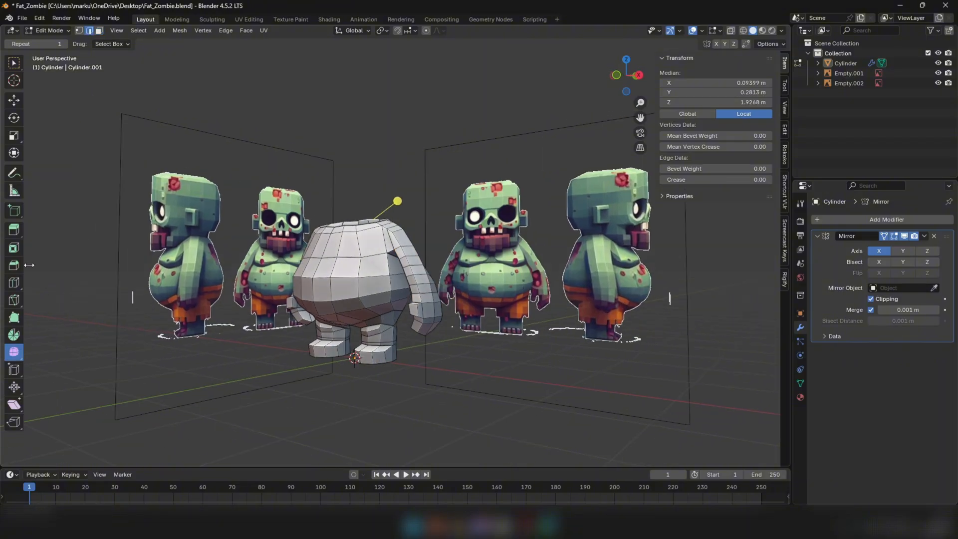
pyautogui.scroll(3, 339, 268)
pyautogui.moveTo(339, 259); pyautogui.dragTo(340, 259)
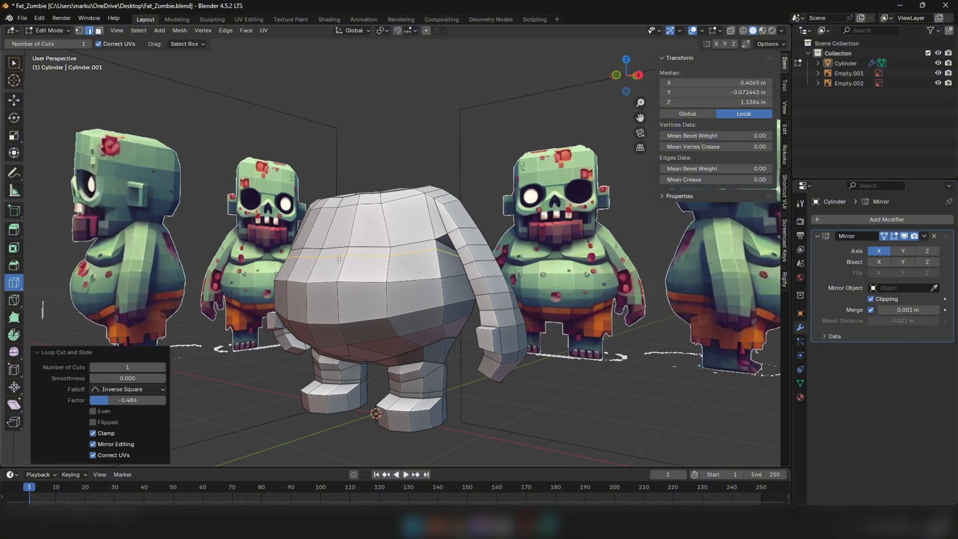
# Select the centre edge between the two front chest loops and move it up 0.1015 m
pyautogui.moveTo(322, 204); pyautogui.dragTo(326, 252, button='middle')
pyautogui.click(323, 253)
pyautogui.scroll(3, 325, 251)
pyautogui.press('1')
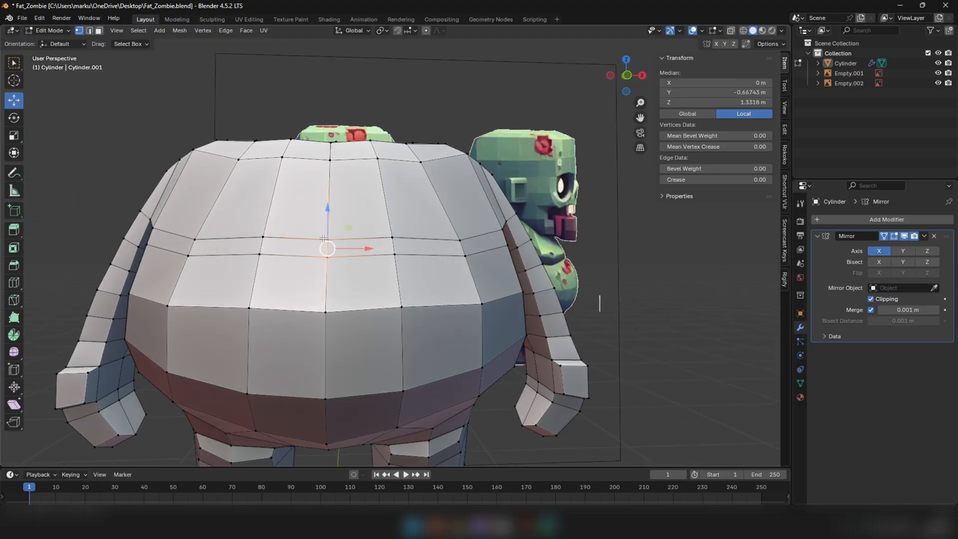
pyautogui.moveTo(328, 236); pyautogui.dragTo(333, 192)
# Push the centre chest edge into the body by about 0.10 m along Y
pyautogui.scroll(-3, 329, 220)
pyautogui.moveTo(324, 250); pyautogui.dragTo(400, 258, button='middle')
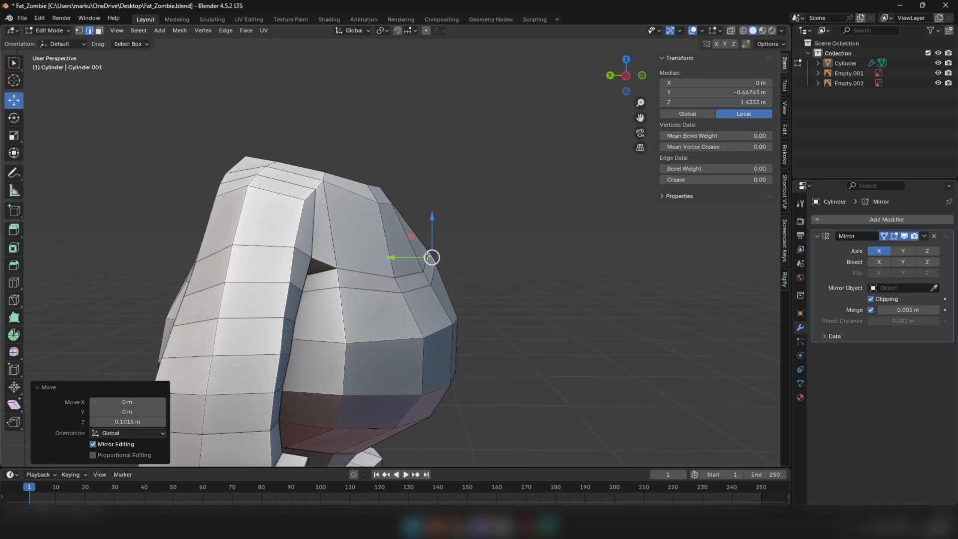
pyautogui.moveTo(399, 258); pyautogui.dragTo(387, 258)
pyautogui.moveTo(386, 259); pyautogui.dragTo(370, 281, button='middle')
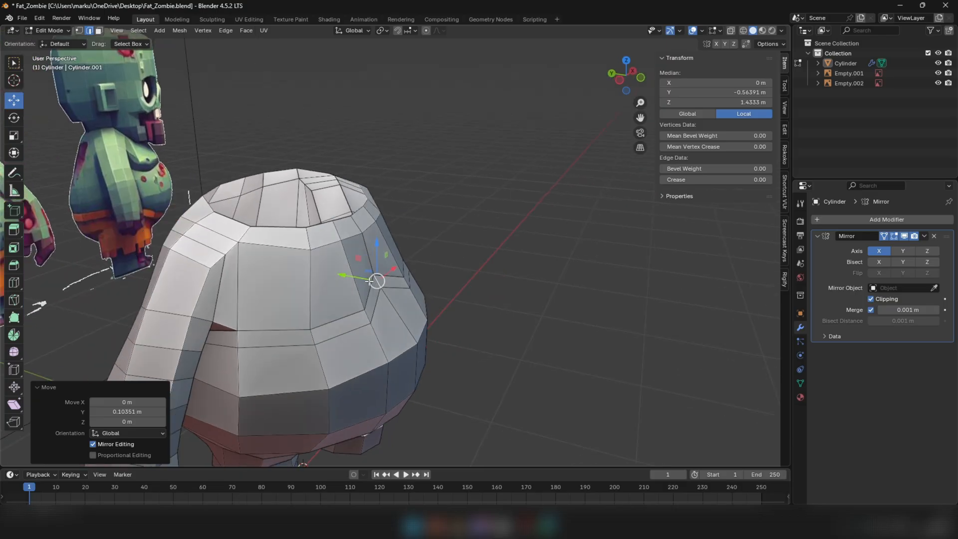
pyautogui.moveTo(348, 274); pyautogui.dragTo(345, 274)
# Push the centre vertices of the upper chest slightly inward and reposition the neighbouring vertex below the front neckline
pyautogui.press('1')
pyautogui.click(363, 233)
pyautogui.moveTo(363, 234); pyautogui.dragTo(370, 242, button='middle')
pyautogui.moveTo(336, 238)
pyautogui.mouseDown()
pyautogui.moveTo(321, 222)
pyautogui.moveTo(328, 237)
pyautogui.mouseUp()
pyautogui.click(359, 227)
pyautogui.click(364, 240)
pyautogui.moveTo(344, 237); pyautogui.dragTo(294, 192, button='middle')
pyautogui.click(347, 195)
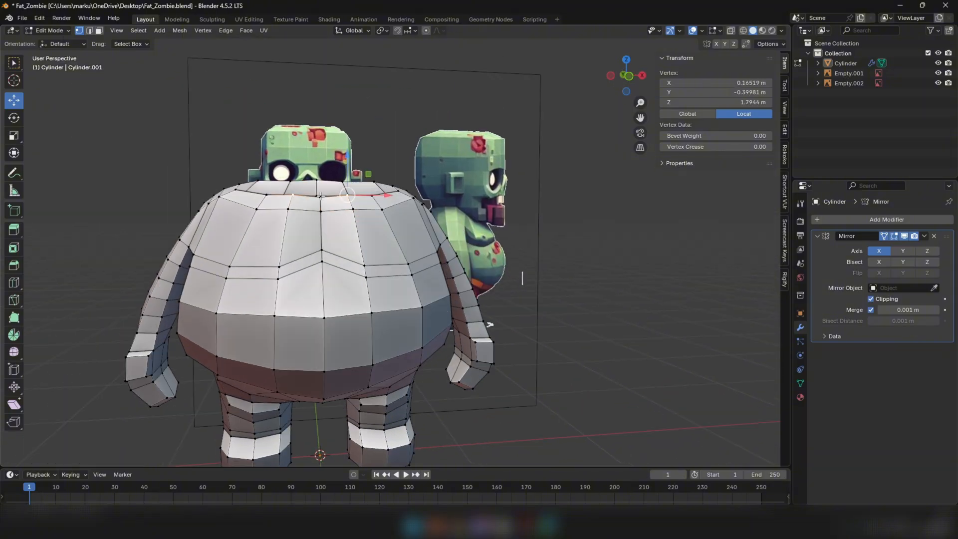
pyautogui.moveTo(373, 192)
pyautogui.mouseDown()
pyautogui.moveTo(365, 192)
pyautogui.moveTo(366, 209)
pyautogui.mouseUp()
# Select the short edge between the chest loops beside the centre line and move it 0.064 m inward along X
pyautogui.press('2')
pyautogui.click(367, 272)
pyautogui.moveTo(389, 270); pyautogui.dragTo(379, 270)
# Rotate the selected chest fold edge 27.8° in the view and shift it another 0.017 m toward the centre
pyautogui.press('r')
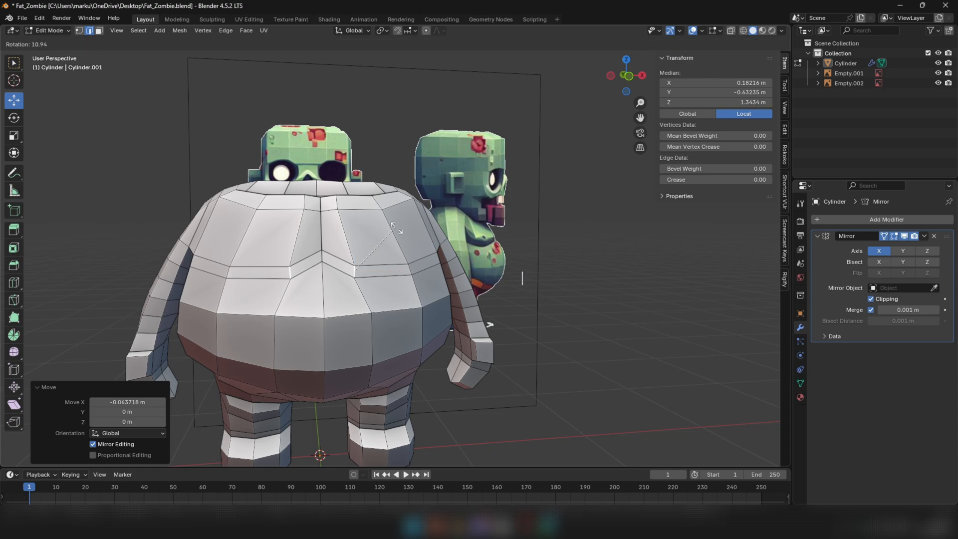
pyautogui.click(385, 259)
pyautogui.hotkey('ctrl', 'z')
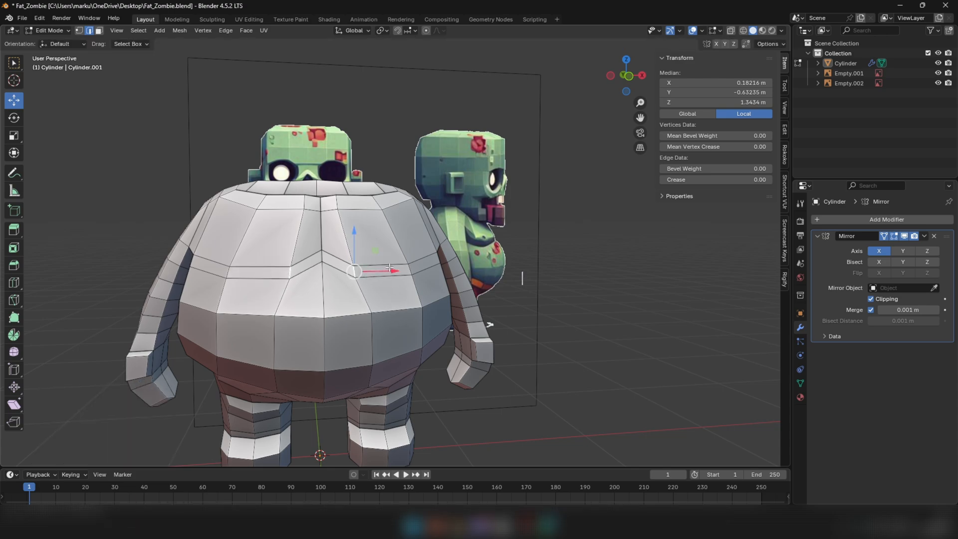
pyautogui.click(399, 216)
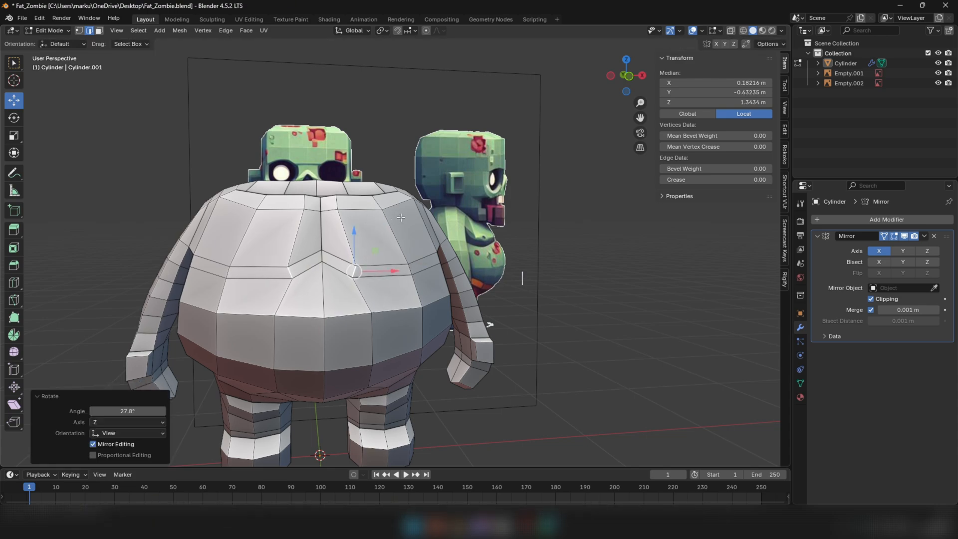
pyautogui.moveTo(389, 272); pyautogui.dragTo(386, 273)
# Select the upper chest loop edges from the centre to the side and pull them outward to form an overhanging chest fold
pyautogui.moveTo(386, 273)
pyautogui.mouseDown(button='middle')
pyautogui.moveTo(355, 269)
pyautogui.moveTo(370, 266)
pyautogui.mouseUp(button='middle')
pyautogui.scroll(2, 368, 268)
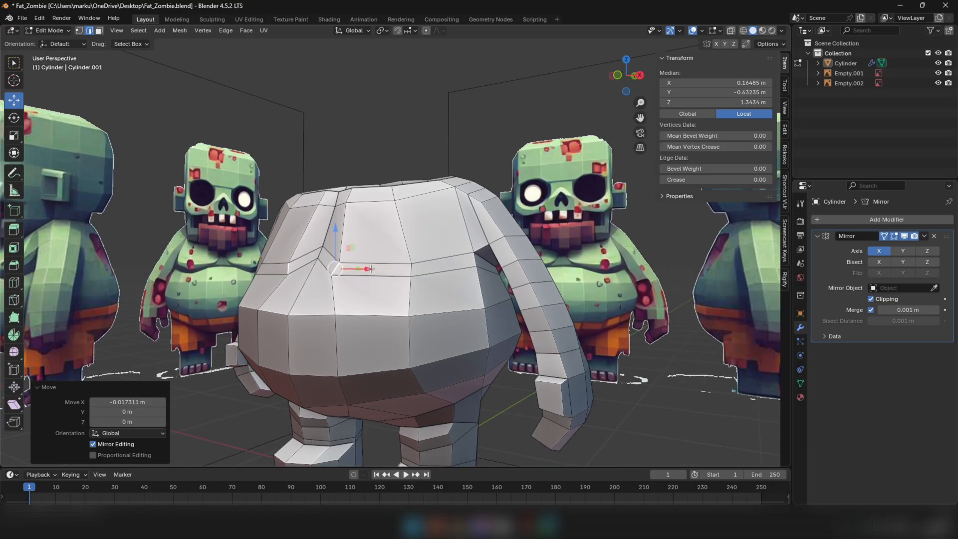
pyautogui.click(328, 253)
pyautogui.keyDown('shift'); pyautogui.click(381, 259); pyautogui.keyUp('shift')
pyautogui.keyDown('shift'); pyautogui.click(441, 257); pyautogui.keyUp('shift')
pyautogui.moveTo(441, 257); pyautogui.dragTo(332, 259, button='middle')
pyautogui.moveTo(435, 254); pyautogui.dragTo(389, 256)
pyautogui.moveTo(389, 256); pyautogui.dragTo(453, 266, button='middle')
pyautogui.scroll(-5, 474, 263)
pyautogui.press('Tab')
pyautogui.scroll(3, 380, 257)
pyautogui.press('Tab')
# Raise the centre edge of the chest fold slightly and nudge the neighbouring fold edge inward along X
pyautogui.click(373, 264)
pyautogui.moveTo(373, 265); pyautogui.dragTo(361, 266, button='middle')
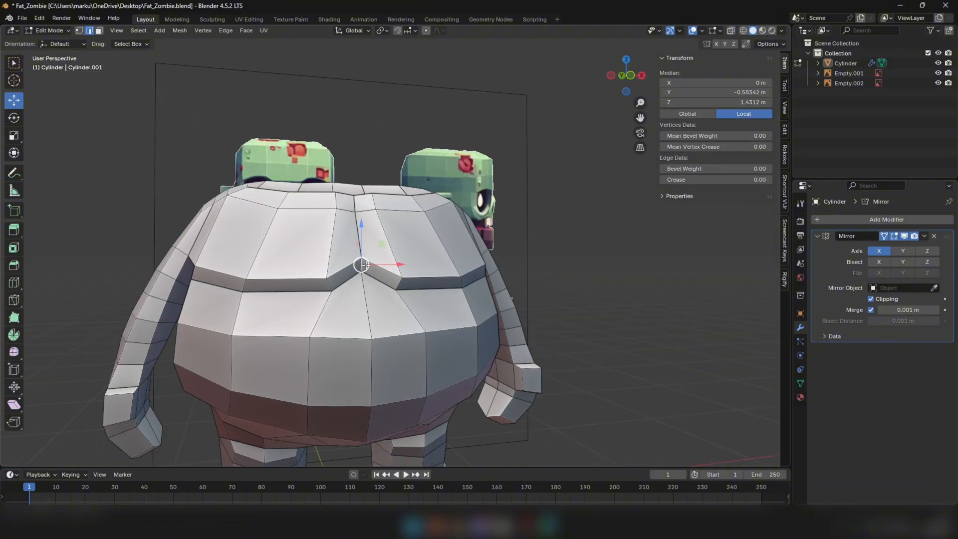
pyautogui.moveTo(361, 265); pyautogui.dragTo(362, 260)
pyautogui.moveTo(362, 260); pyautogui.dragTo(376, 280, button='middle')
pyautogui.click(386, 281)
pyautogui.moveTo(410, 280); pyautogui.dragTo(404, 281)
# Reselect the centre edge of the chest fold and fine-tune its depth from a low viewpoint
pyautogui.press('1')
pyautogui.click(357, 257)
pyautogui.press('2')
pyautogui.moveTo(358, 256); pyautogui.dragTo(363, 216, button='middle')
pyautogui.click(356, 260)
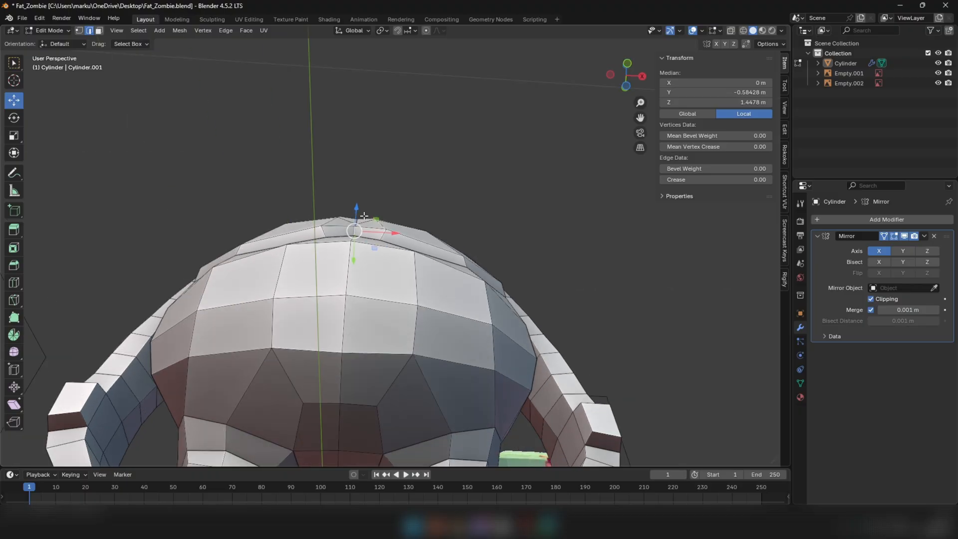
pyautogui.moveTo(351, 261); pyautogui.dragTo(351, 262)
# Move the fold vertex beside the chest's centre line 0.014 m inward along X and adjust the centre vertex's depth
pyautogui.press('1')
pyautogui.click(386, 229)
pyautogui.moveTo(424, 231); pyautogui.dragTo(421, 232)
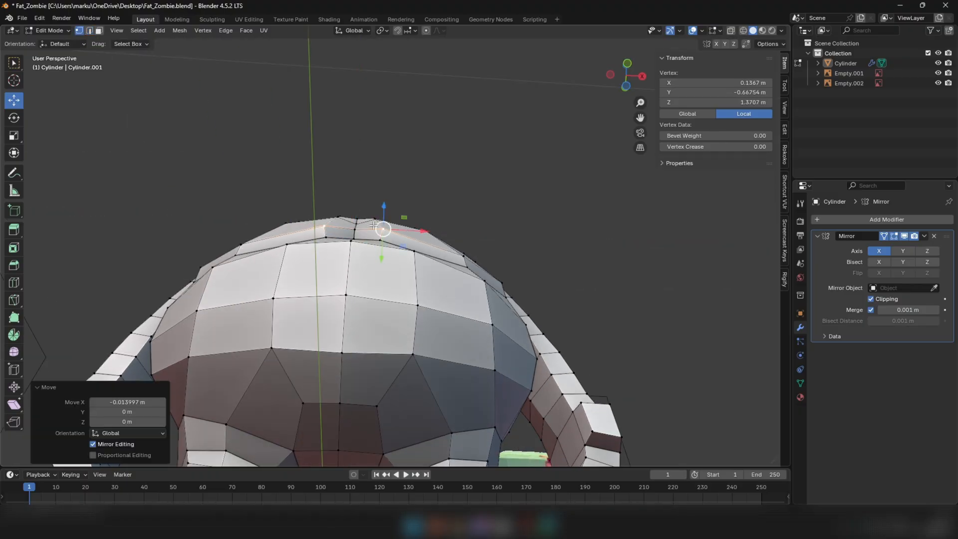
pyautogui.click(356, 224)
pyautogui.moveTo(357, 248); pyautogui.dragTo(357, 223)
# Select the chest fold edge nearer the side of the body and lower it slightly
pyautogui.moveTo(357, 222); pyautogui.dragTo(467, 292, button='middle')
pyautogui.press('2')
pyautogui.click(447, 276)
pyautogui.press('KP_1')
pyautogui.moveTo(463, 281); pyautogui.dragTo(463, 287)
pyautogui.moveTo(462, 287); pyautogui.dragTo(448, 281, button='middle')
# Adjust the upper fold vertex at the side of the chest to round the chest's outline
pyautogui.press('1')
pyautogui.click(448, 254)
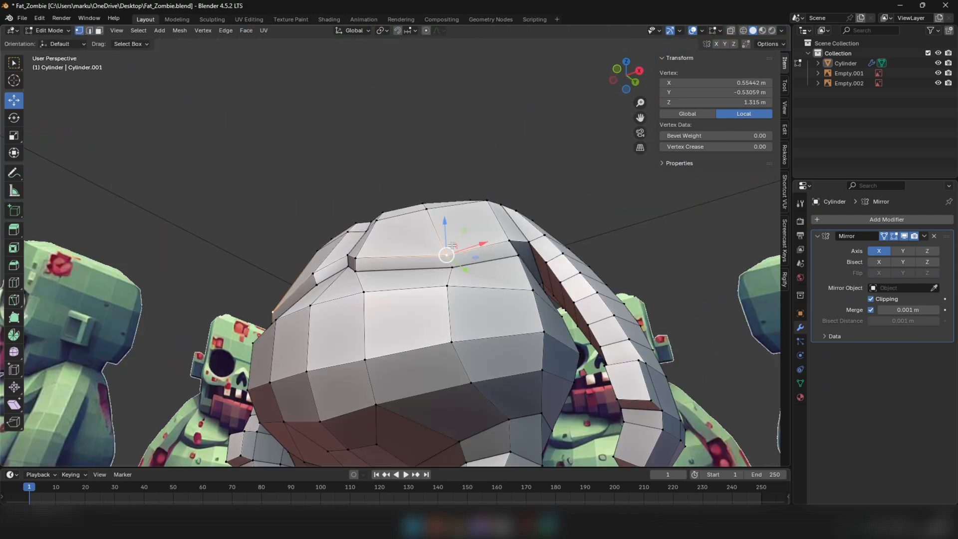
pyautogui.moveTo(452, 245); pyautogui.dragTo(445, 224, button='middle')
pyautogui.moveTo(441, 203); pyautogui.dragTo(442, 202)
pyautogui.moveTo(442, 203); pyautogui.dragTo(445, 205)
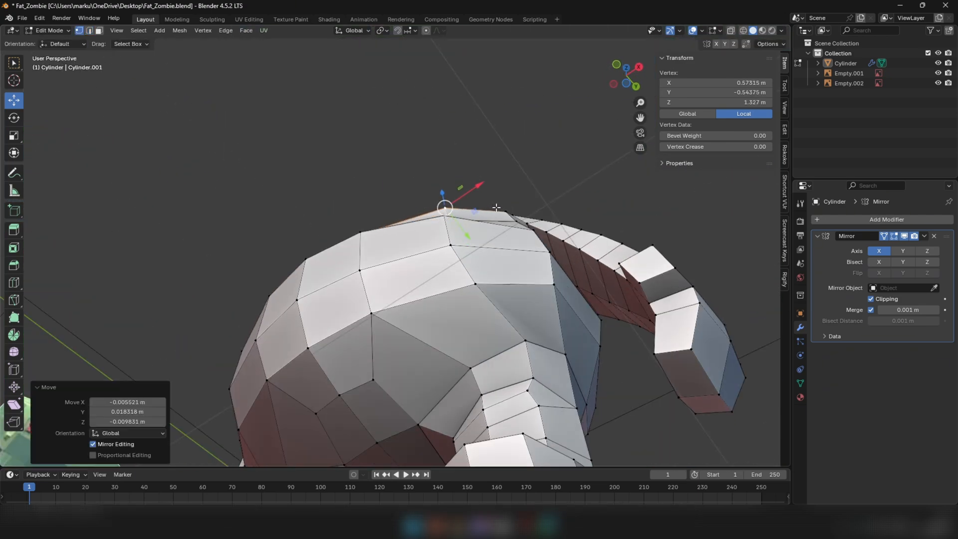
# Nudge the outermost chest fold vertices near the armpit to even out the curve toward the arm
pyautogui.click(506, 211)
pyautogui.moveTo(506, 211); pyautogui.dragTo(504, 209)
pyautogui.moveTo(504, 209); pyautogui.dragTo(553, 267, button='middle')
pyautogui.moveTo(553, 267); pyautogui.dragTo(552, 267)
pyautogui.moveTo(552, 267); pyautogui.dragTo(395, 261, button='middle')
pyautogui.scroll(4, 514, 269)
pyautogui.moveTo(389, 250); pyautogui.dragTo(391, 250)
pyautogui.moveTo(391, 250); pyautogui.dragTo(558, 216, button='middle')
# Select the two vertices on either side of the armpit gap and try to join them with an edge
pyautogui.click(499, 225)
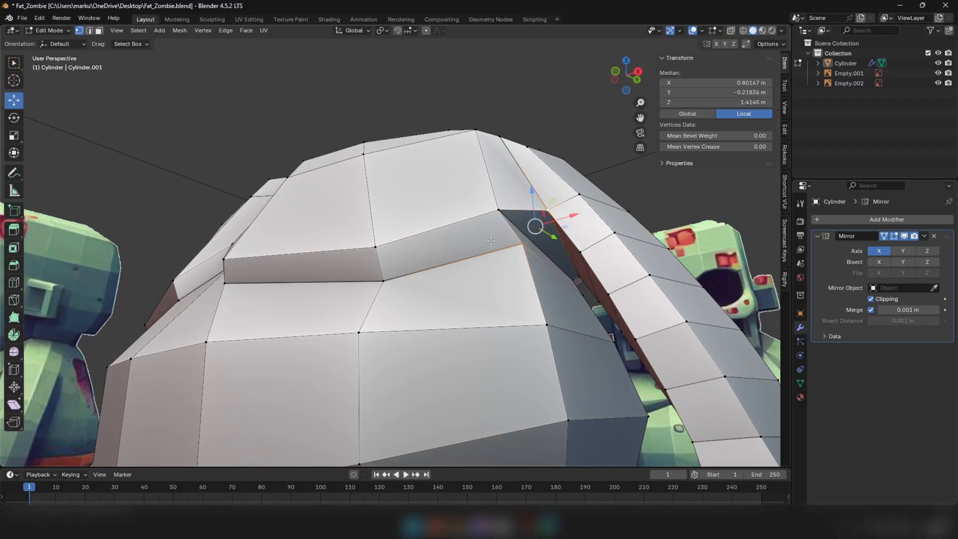
pyautogui.moveTo(492, 241); pyautogui.dragTo(413, 251, button='middle')
pyautogui.keyDown('shift'); pyautogui.click(432, 256); pyautogui.keyUp('shift')
pyautogui.scroll(2, 399, 242)
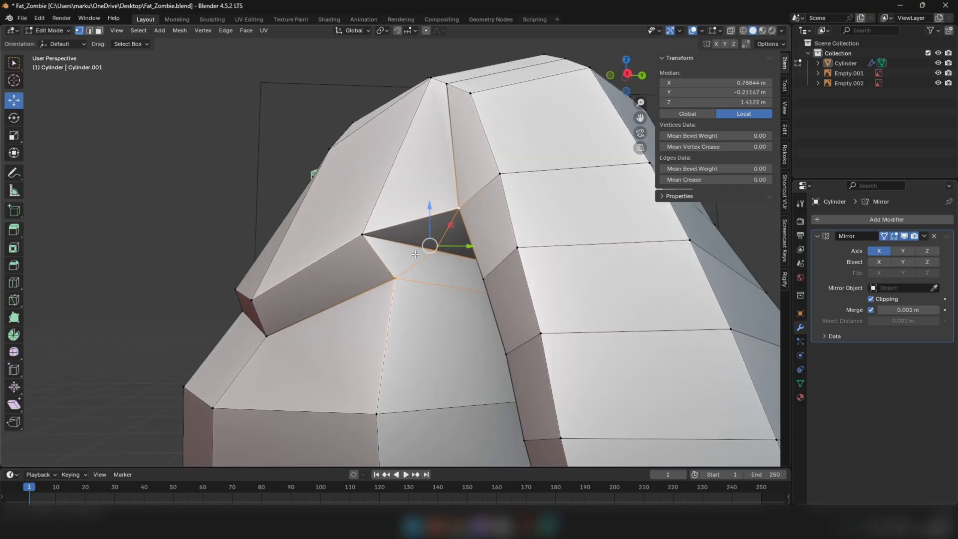
pyautogui.click(396, 243)
pyautogui.hotkey('ctrl', 'e')
pyautogui.click(475, 313)
# Adjust the armpit vertices between the chest fold and the arm, moving the inner one 0.021, 0.012 and -0.015 m
pyautogui.moveTo(447, 246); pyautogui.dragTo(536, 290, button='middle')
pyautogui.press('3')
pyautogui.click(462, 272)
pyautogui.press('1')
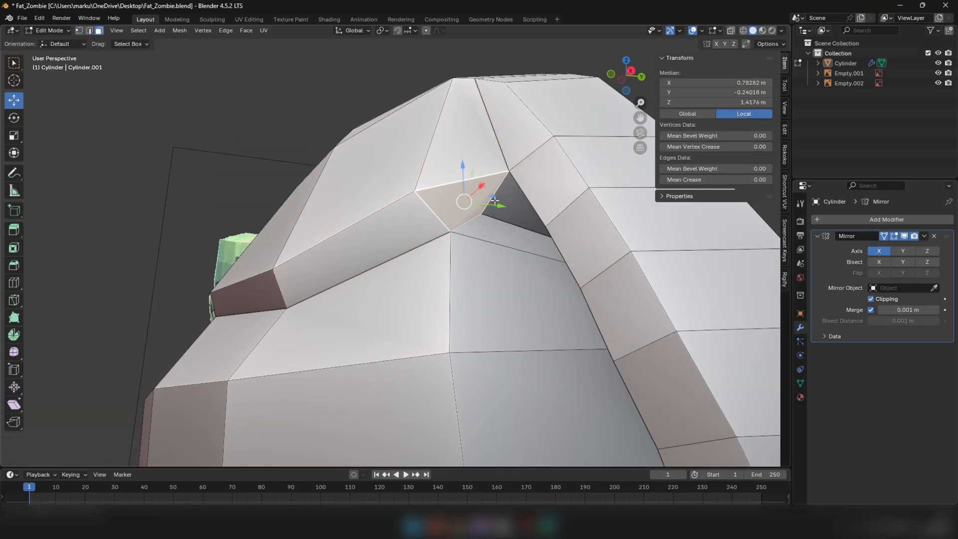
pyautogui.keyDown('alt'); pyautogui.click(495, 200); pyautogui.keyUp('alt')
pyautogui.scroll(-3, 495, 202)
pyautogui.press('1')
pyautogui.moveTo(524, 274); pyautogui.dragTo(489, 250, button='middle')
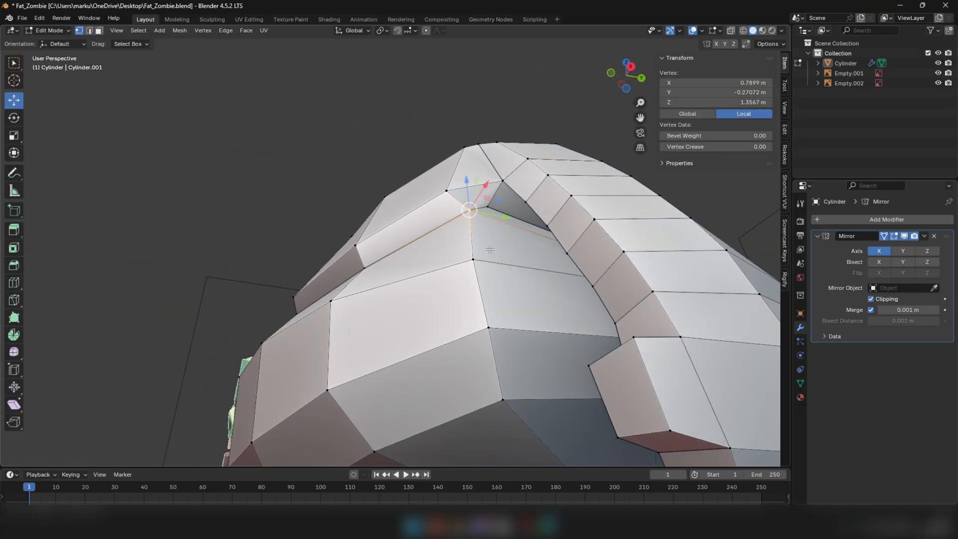
pyautogui.moveTo(491, 206); pyautogui.dragTo(505, 208, button='middle')
pyautogui.moveTo(494, 141); pyautogui.dragTo(494, 140)
# Lower the centre vertex of the lower loop across the back slightly
pyautogui.scroll(-4, 495, 145)
pyautogui.moveTo(494, 150); pyautogui.dragTo(552, 242, button='middle')
pyautogui.moveTo(530, 274); pyautogui.dragTo(540, 281)
pyautogui.moveTo(541, 281); pyautogui.dragTo(370, 273, button='middle')
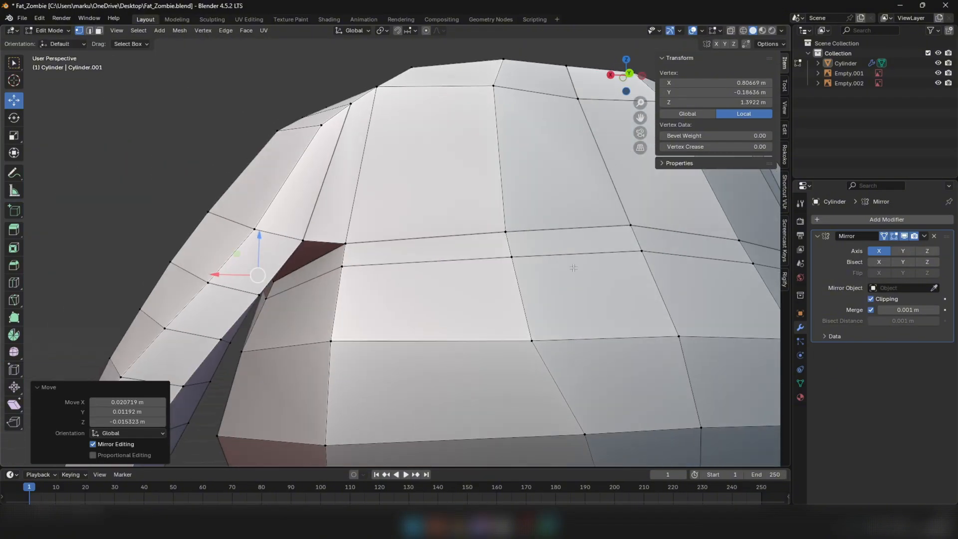
pyautogui.click(639, 251)
pyautogui.moveTo(641, 257); pyautogui.dragTo(687, 281, button='middle')
pyautogui.scroll(-5, 607, 277)
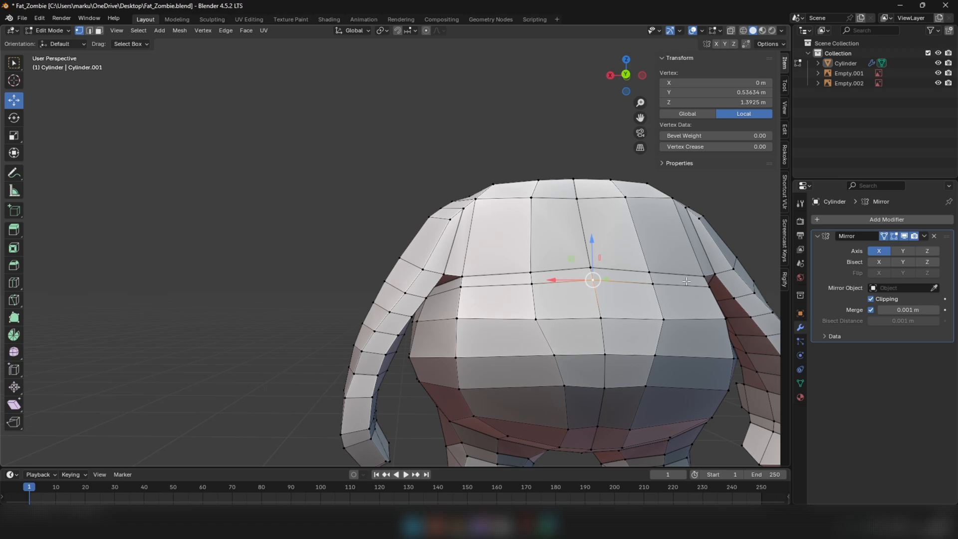
pyautogui.click(691, 284)
# Slide the next two vertices of the lower back loop downward along their vertical edges
pyautogui.click(541, 286)
pyautogui.press('g')
pyautogui.press('g')
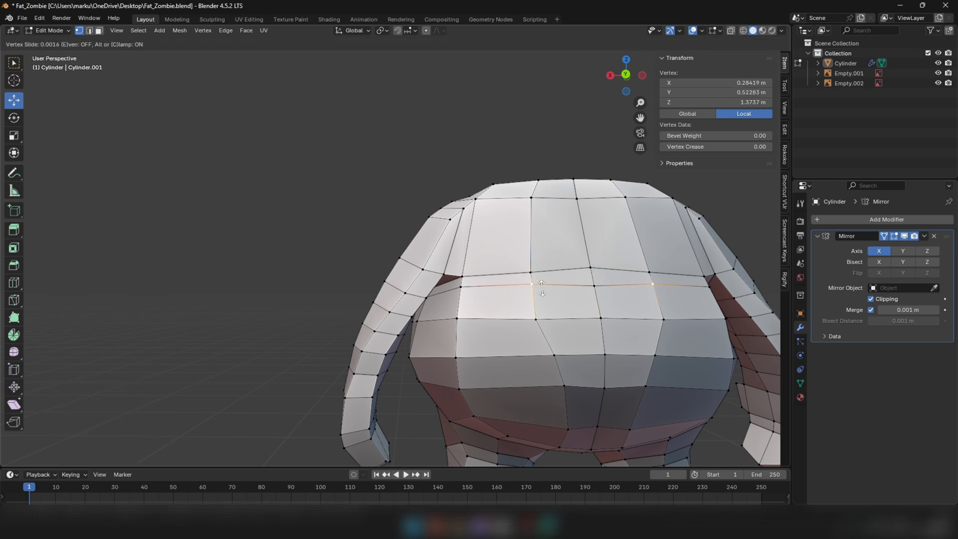
pyautogui.click(540, 295)
pyautogui.click(462, 287)
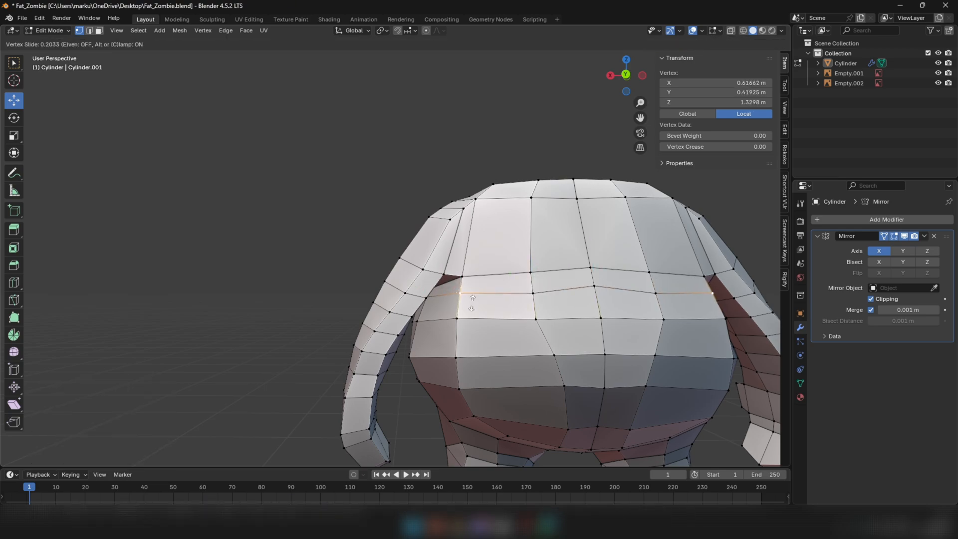
pyautogui.click(472, 303)
# Raise the back's centre fold edge 0.041 m, and shift and rotate the fold edge beside it
pyautogui.click(591, 270)
pyautogui.moveTo(595, 235); pyautogui.dragTo(595, 237)
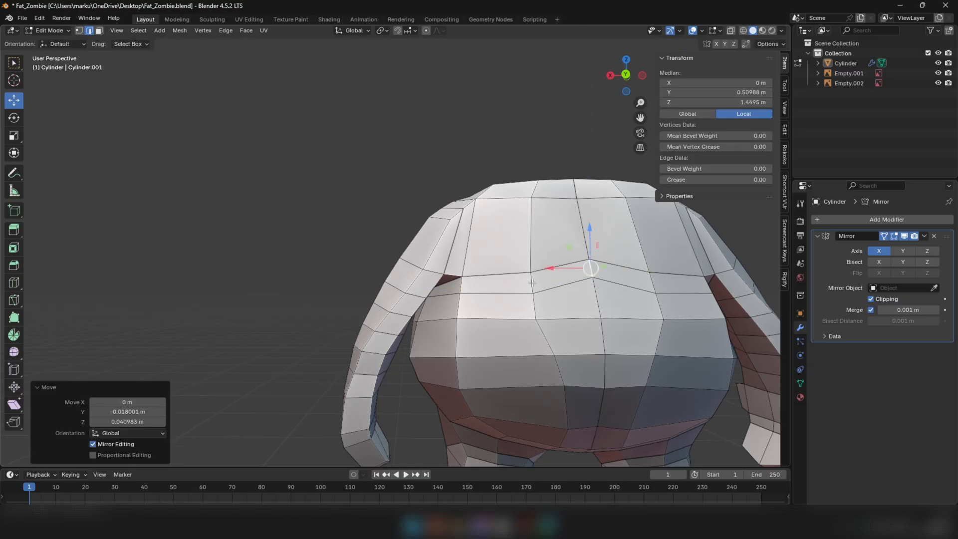
pyautogui.click(533, 283)
pyautogui.moveTo(534, 282); pyautogui.dragTo(575, 265, button='middle')
pyautogui.moveTo(564, 277); pyautogui.dragTo(565, 278)
pyautogui.moveTo(569, 272); pyautogui.dragTo(618, 256, button='middle')
pyautogui.press('r')
pyautogui.click(619, 256)
# Reposition the vertex below the back fold beside the centre line, moving it -0.009 m along Y
pyautogui.press('1')
pyautogui.click(543, 314)
pyautogui.moveTo(585, 314); pyautogui.dragTo(591, 315)
pyautogui.moveTo(592, 315); pyautogui.dragTo(579, 315, button='middle')
pyautogui.moveTo(597, 315); pyautogui.dragTo(594, 315)
pyautogui.moveTo(649, 321); pyautogui.dragTo(589, 297, button='middle')
# Move the upper-back vertex beside the centre line inward along X and lower the back neckline's centre vertex 0.018 m
pyautogui.scroll(-6, 549, 280)
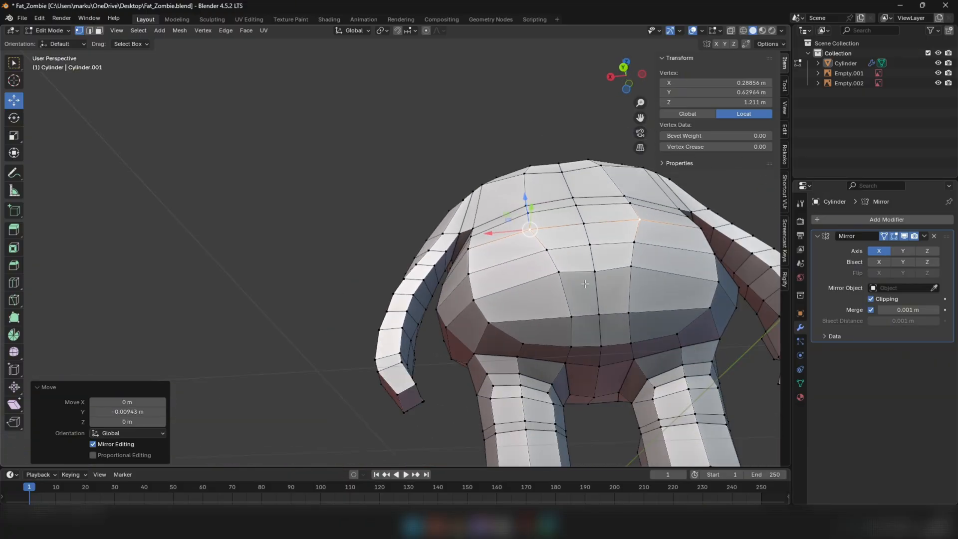
pyautogui.moveTo(539, 249); pyautogui.dragTo(534, 287, button='middle')
pyautogui.scroll(6, 519, 250)
pyautogui.click(514, 244)
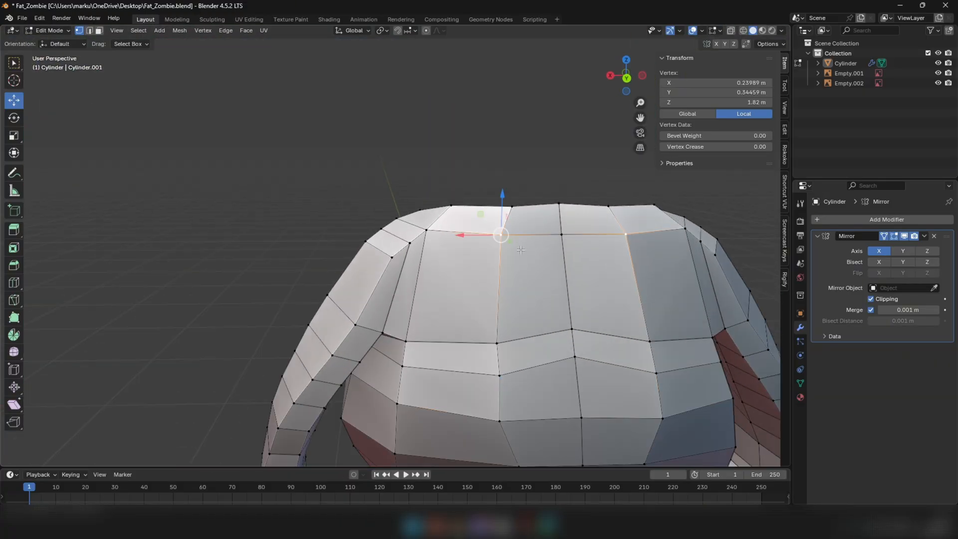
pyautogui.click(489, 237)
pyautogui.click(494, 214)
pyautogui.moveTo(562, 182); pyautogui.dragTo(562, 184)
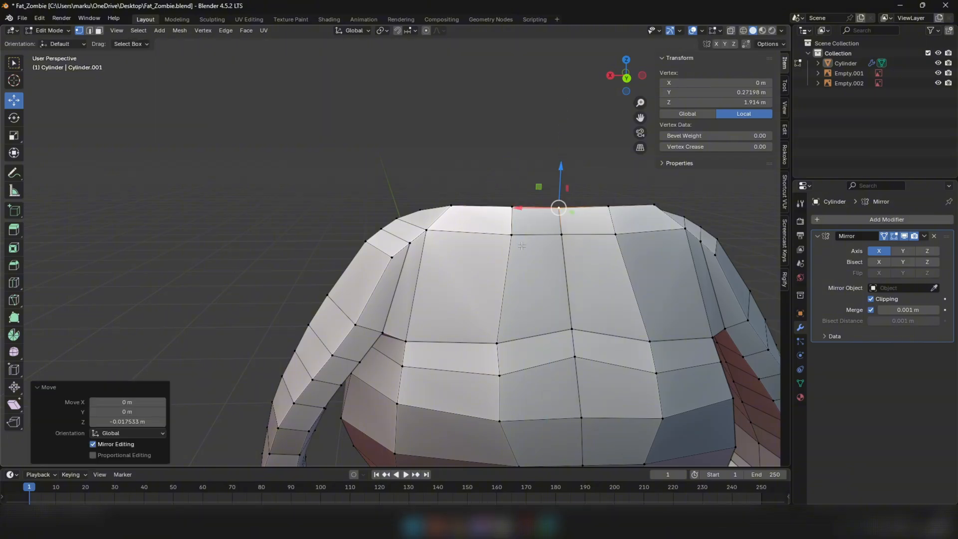
pyautogui.click(513, 234)
pyautogui.moveTo(482, 235); pyautogui.dragTo(491, 235)
# Rotate the short back fold edge beside the centre line after undoing its sideways move
pyautogui.click(499, 340)
pyautogui.press('2')
pyautogui.click(499, 357)
pyautogui.moveTo(480, 359)
pyautogui.mouseDown()
pyautogui.moveTo(496, 359)
pyautogui.moveTo(471, 360)
pyautogui.moveTo(494, 359)
pyautogui.mouseUp()
pyautogui.hotkey('ctrl', 'z')
pyautogui.press('r')
pyautogui.click(532, 306)
# Select the upper edge of the back fold between the centre area and the arm and move it to shape the fold
pyautogui.press('2')
pyautogui.keyDown('alt'); pyautogui.click(465, 343); pyautogui.keyUp('alt')
pyautogui.moveTo(395, 320); pyautogui.dragTo(394, 295, button='middle')
pyautogui.press('g')
pyautogui.click(492, 297)
# Select the upper-back centre-line vertex on the fold and reposition it along Y
pyautogui.scroll(-2, 395, 294)
pyautogui.press('1')
pyautogui.click(505, 289)
pyautogui.moveTo(519, 300); pyautogui.dragTo(510, 337, button='middle')
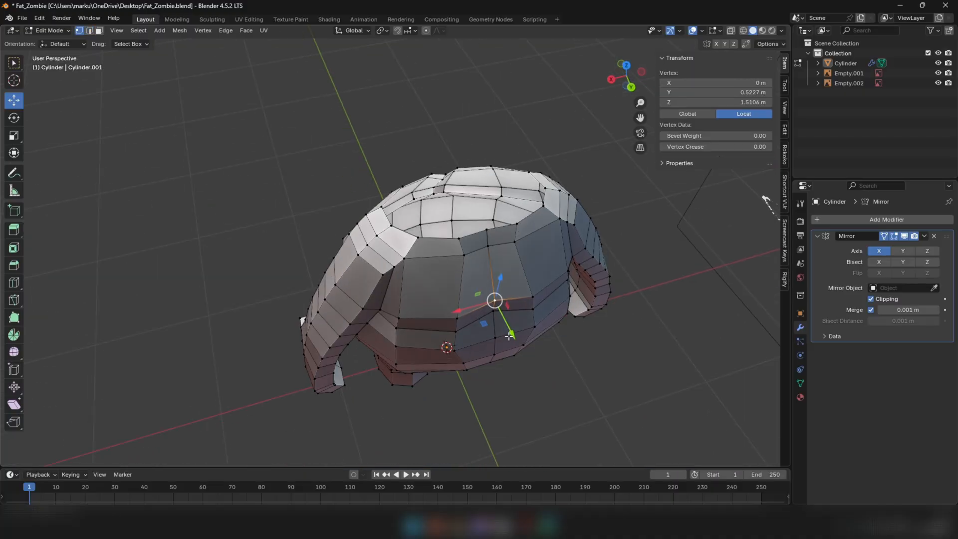
pyautogui.scroll(2, 507, 331)
pyautogui.moveTo(493, 312); pyautogui.dragTo(495, 331)
# Adjust the centre-line vertices down the back one by one to shape the spine crease
pyautogui.click(481, 294)
pyautogui.moveTo(496, 332); pyautogui.dragTo(498, 268, button='middle')
pyautogui.click(477, 289)
pyautogui.moveTo(499, 275); pyautogui.dragTo(501, 314)
pyautogui.click(496, 324)
pyautogui.moveTo(501, 321); pyautogui.dragTo(500, 291, button='middle')
pyautogui.click(500, 303)
pyautogui.moveTo(506, 234); pyautogui.dragTo(504, 239)
# Adjust the lower-back centre-line vertices and raise the one between the buttocks 0.017 m along Z
pyautogui.click(493, 311)
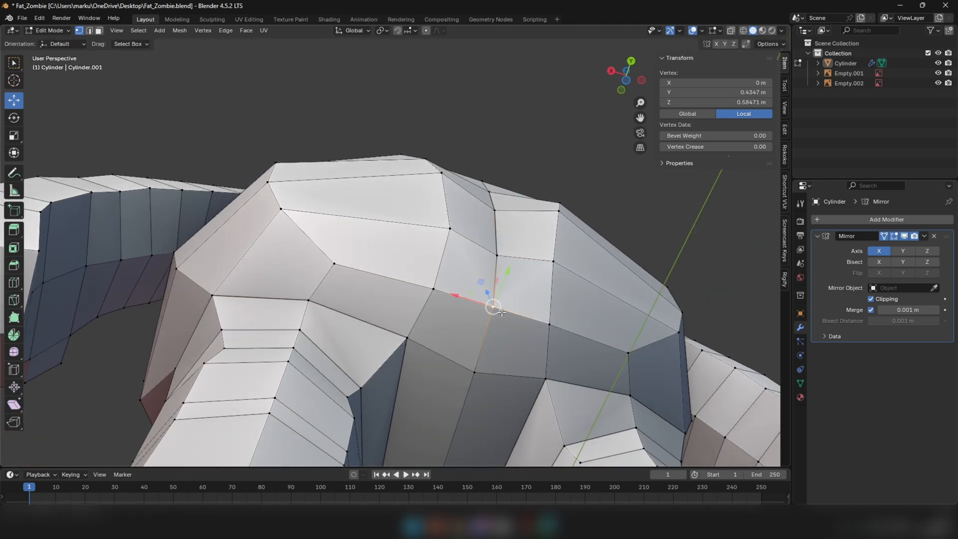
pyautogui.moveTo(497, 294); pyautogui.dragTo(494, 302)
pyautogui.click(484, 373)
pyautogui.moveTo(484, 374); pyautogui.dragTo(467, 433, button='middle')
pyautogui.moveTo(457, 418); pyautogui.dragTo(457, 420)
pyautogui.scroll(-2, 457, 420)
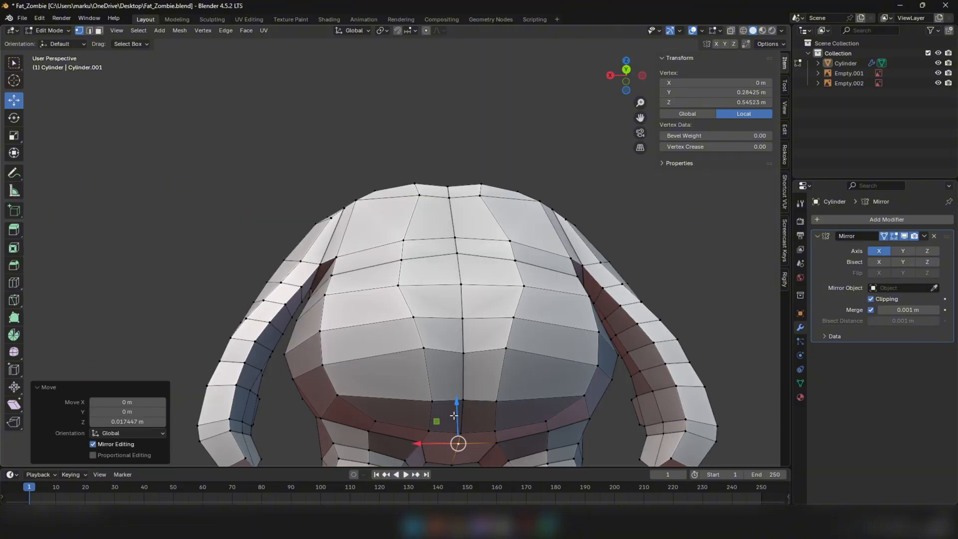
# Slide the two lower-back vertices beside the centre line inward, using a slide factor of about 0.455 for the upper one
pyautogui.click(430, 430)
pyautogui.moveTo(455, 416); pyautogui.dragTo(464, 369, button='middle')
pyautogui.scroll(4, 452, 436)
pyautogui.click(478, 370)
pyautogui.click(373, 295)
pyautogui.press('g')
pyautogui.press('g')
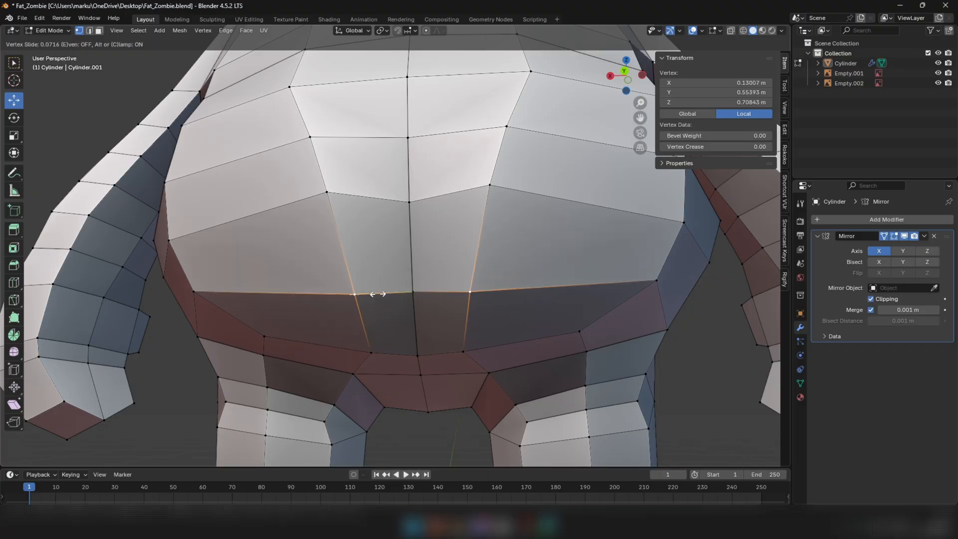
pyautogui.click(398, 294)
pyautogui.click(336, 205)
pyautogui.press('g')
pyautogui.click(374, 203)
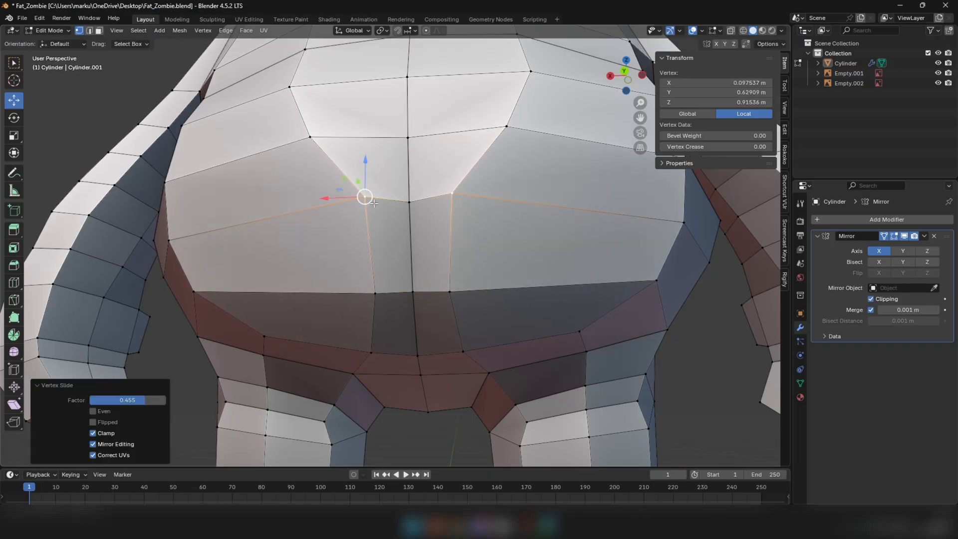
# Slide the two mid-back vertices beside the centre line inward so the centre strip narrows toward the buttocks
pyautogui.click(310, 136)
pyautogui.press('g')
pyautogui.press('g')
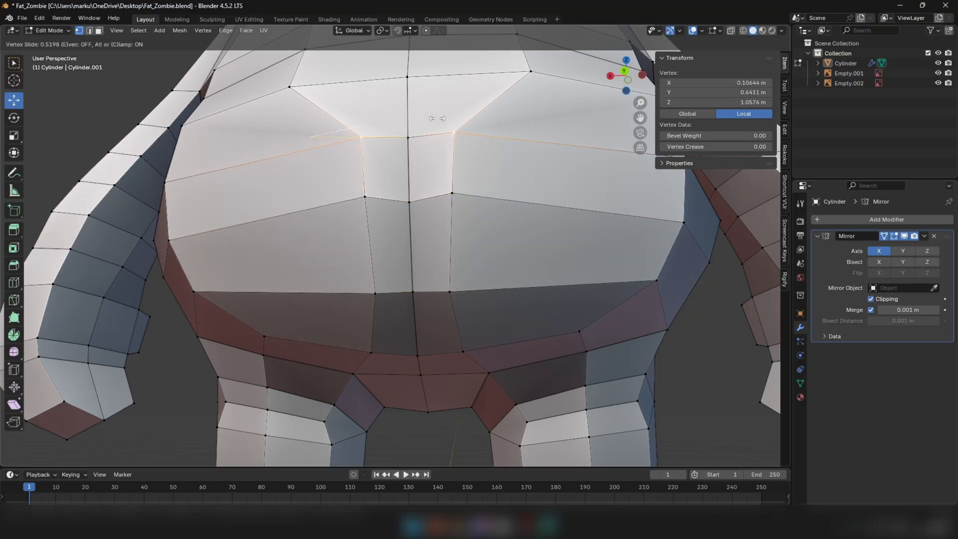
pyautogui.click(424, 116)
pyautogui.click(290, 87)
pyautogui.press('g')
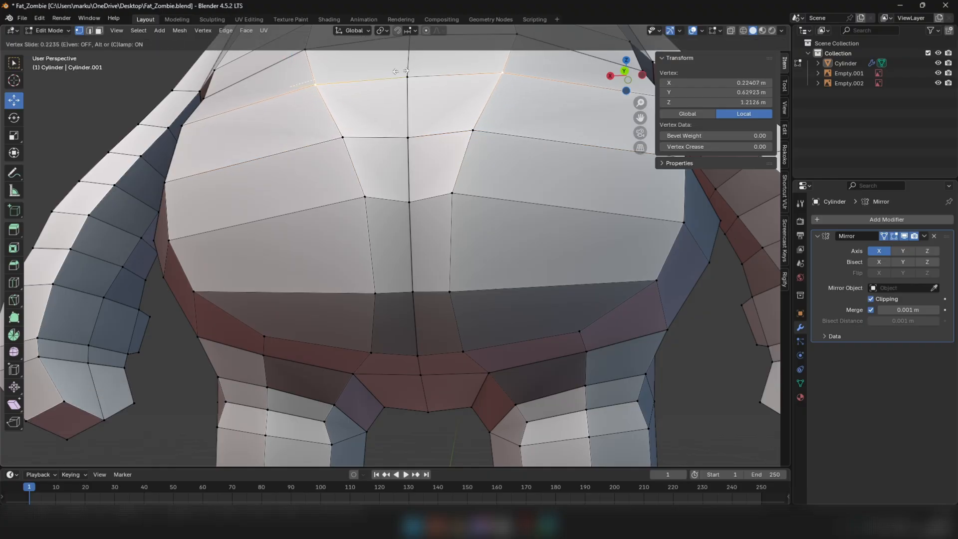
pyautogui.click(401, 71)
# Examine the body's overall shape from several sides against the zombie references
pyautogui.scroll(-4, 379, 200)
pyautogui.moveTo(380, 227); pyautogui.dragTo(459, 300, button='middle')
pyautogui.press('Tab')
pyautogui.scroll(-4, 328, 253)
pyautogui.press('Tab')
pyautogui.press('3')
pyautogui.press('a')
pyautogui.rightClick(465, 319)
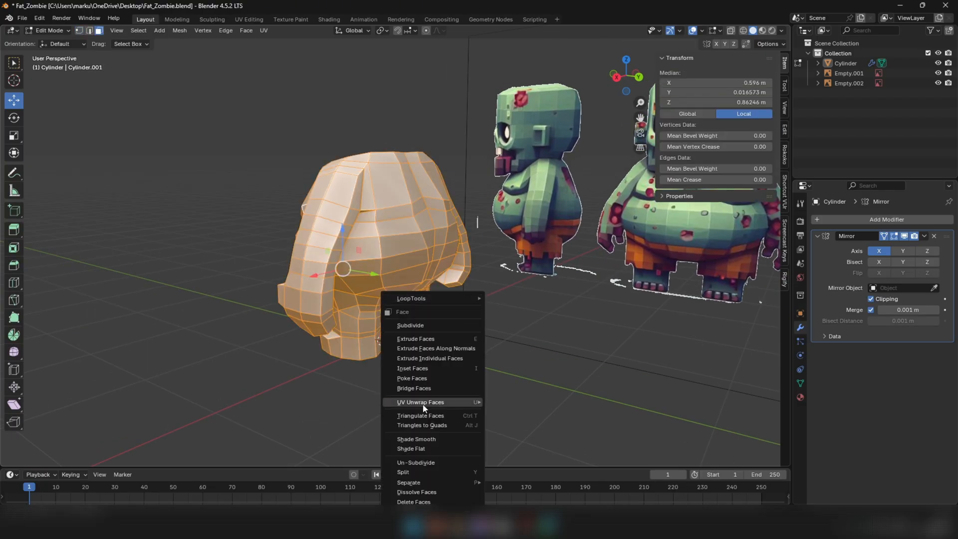
pyautogui.press('Escape')
pyautogui.press('Tab')
pyautogui.moveTo(449, 391); pyautogui.dragTo(558, 288, button='middle')
pyautogui.press('Tab')
pyautogui.press('Tab')
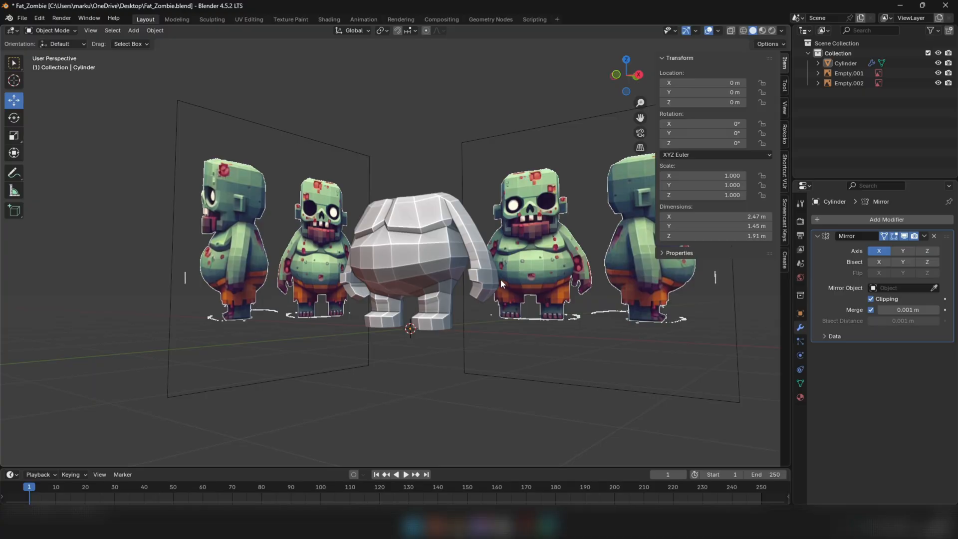
# Nudge the side vertex on the belly's lower edge beside the forearm, moving it about -0.014 m along Y and -0.005 m along Z
pyautogui.moveTo(459, 279); pyautogui.dragTo(373, 215, button='middle')
pyautogui.click(427, 157)
pyautogui.press('Tab')
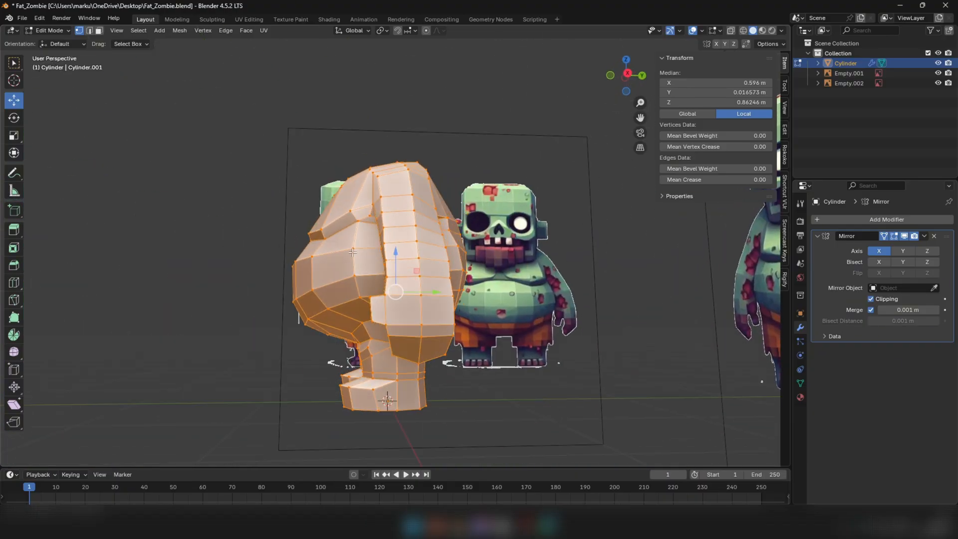
pyautogui.scroll(3, 343, 316)
pyautogui.click(351, 338)
pyautogui.moveTo(351, 338); pyautogui.dragTo(345, 341, button='middle')
pyautogui.press('g')
pyautogui.click(343, 345)
pyautogui.click(359, 330)
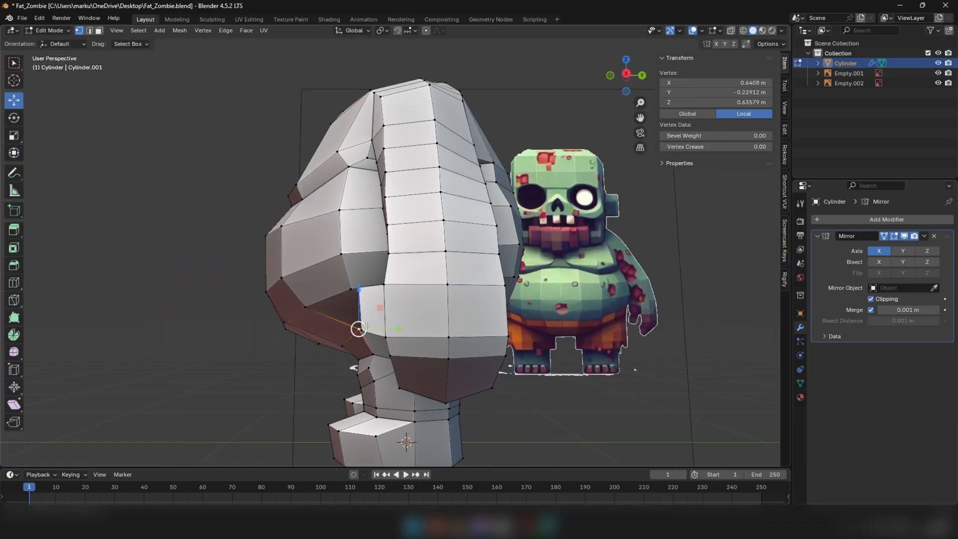
pyautogui.moveTo(365, 327); pyautogui.dragTo(358, 329)
pyautogui.moveTo(359, 330); pyautogui.dragTo(469, 327, button='middle')
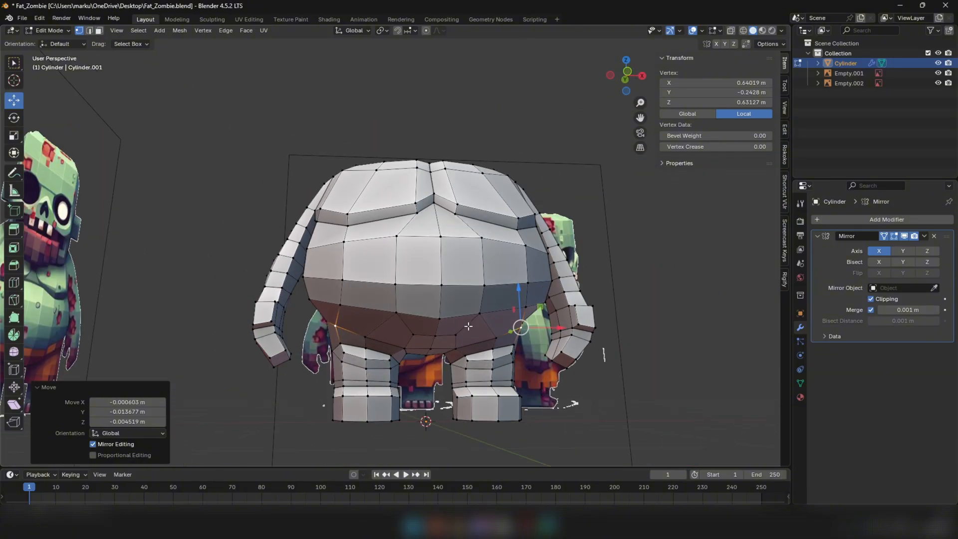
# Compare the hips with the front reference and select the lower belly and hip faces for the shorts
pyautogui.press('KP_1')
pyautogui.hotkey('alt', 'z')
pyautogui.hotkey('shift', 'z')
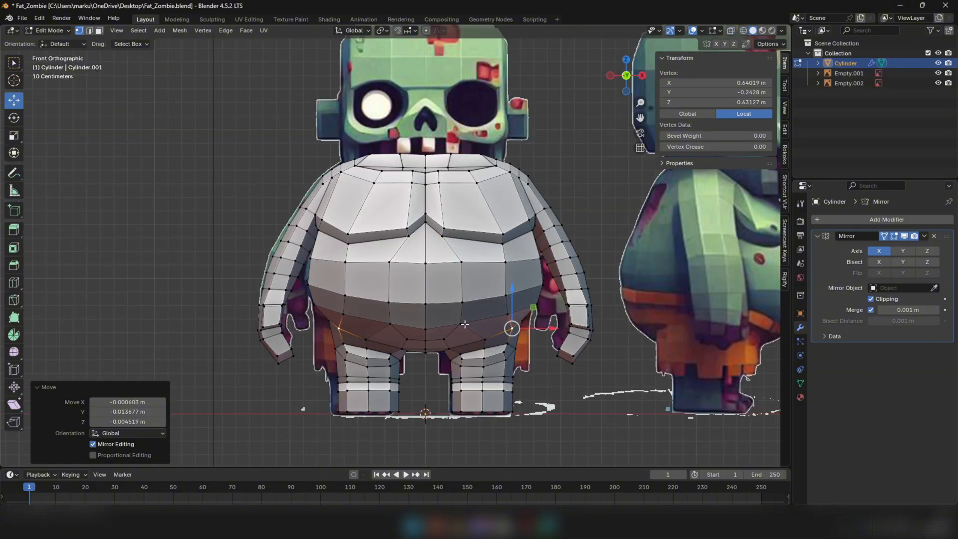
pyautogui.scroll(1, 465, 328)
pyautogui.press('3')
pyautogui.click(370, 331)
pyautogui.moveTo(370, 331)
pyautogui.mouseDown(button='middle')
pyautogui.moveTo(425, 321)
pyautogui.moveTo(375, 320)
pyautogui.moveTo(461, 362)
pyautogui.moveTo(511, 364)
pyautogui.mouseUp(button='middle')
pyautogui.keyDown('alt'); pyautogui.click(368, 315); pyautogui.keyUp('alt')
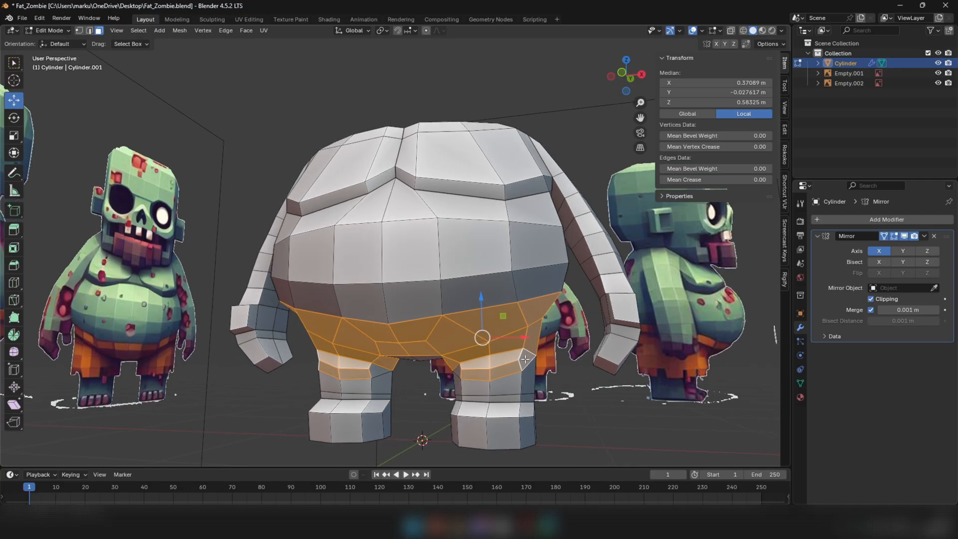
# Extend the shorts face selection to the upper legs and the missing buttock and crotch faces
pyautogui.press('KP_1')
pyautogui.press('1')
pyautogui.hotkey('shift', 'z')
pyautogui.scroll(3, 512, 365)
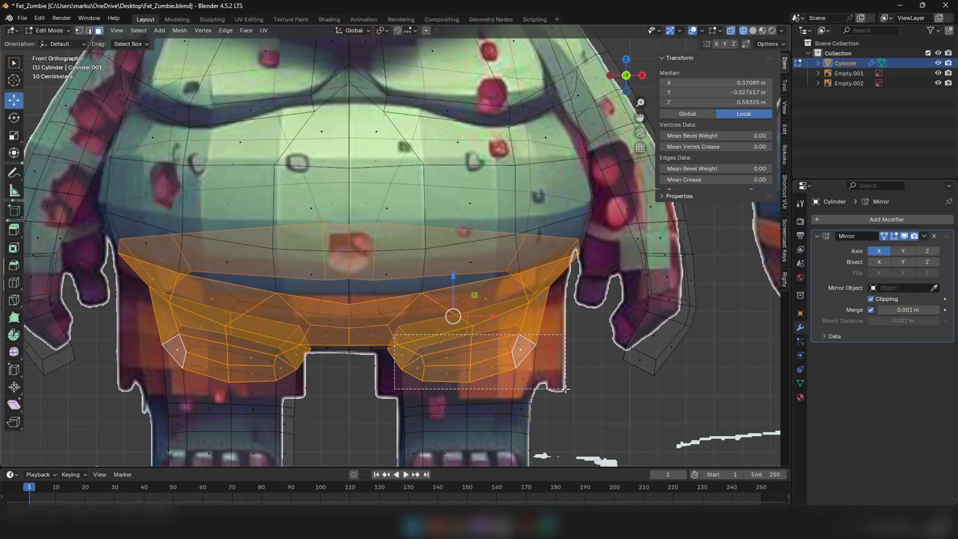
pyautogui.moveTo(566, 389); pyautogui.dragTo(566, 390)
pyautogui.hotkey('shift', 'z')
pyautogui.moveTo(566, 389)
pyautogui.mouseDown(button='middle')
pyautogui.moveTo(453, 395)
pyautogui.moveTo(415, 380)
pyautogui.moveTo(327, 277)
pyautogui.mouseUp(button='middle')
pyautogui.keyDown('shift'); pyautogui.click(280, 233); pyautogui.keyUp('shift')
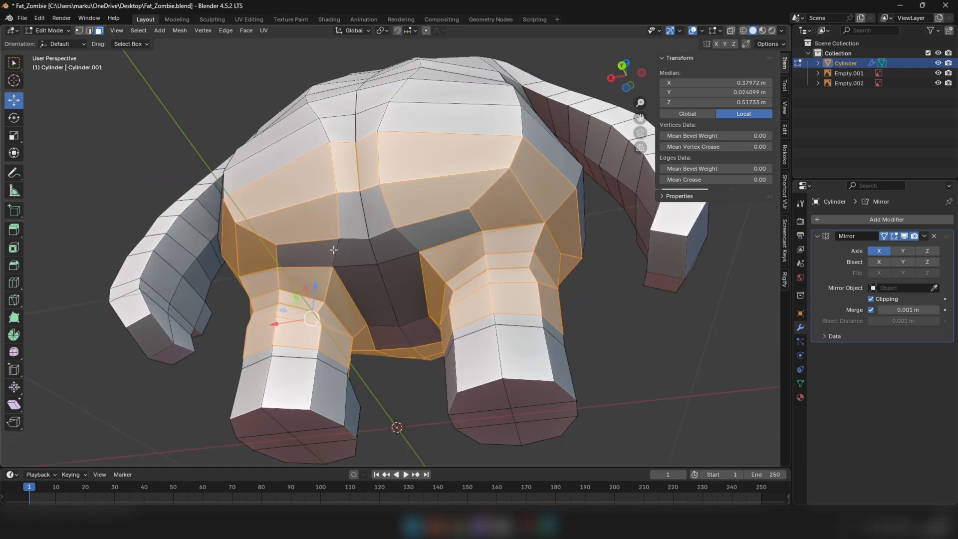
pyautogui.moveTo(393, 307); pyautogui.dragTo(547, 330, button='middle')
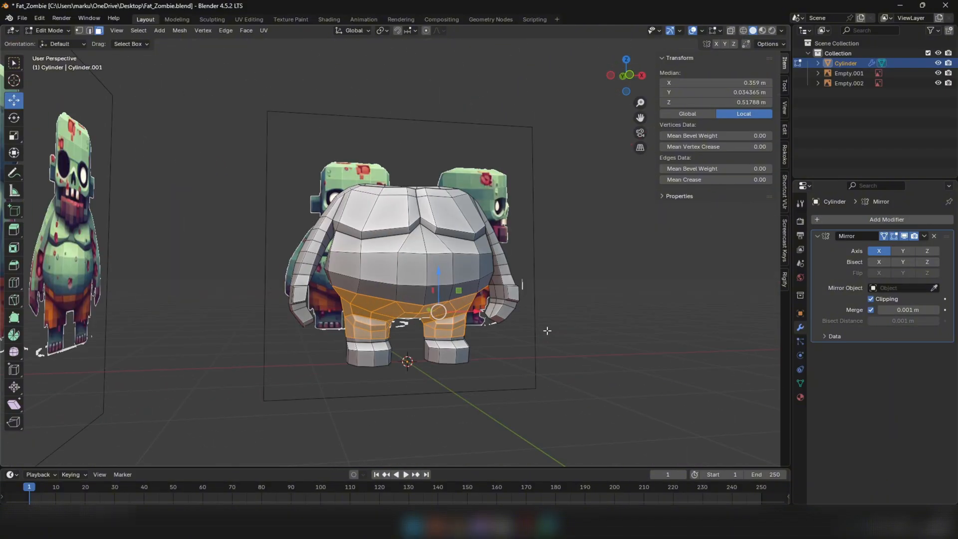
# Duplicate the selected shorts faces in place and separate the selection into its own object
pyautogui.hotkey('shift', 'd')
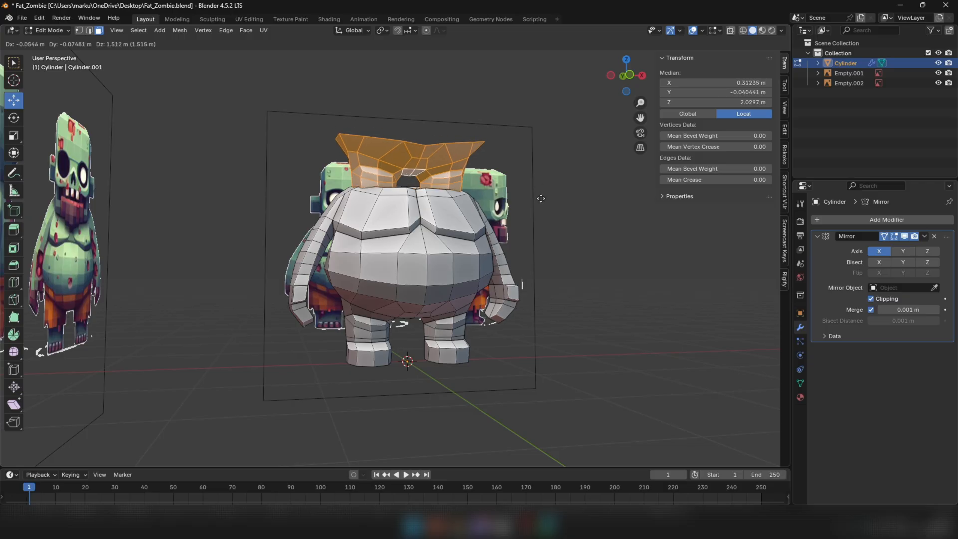
pyautogui.press('Escape')
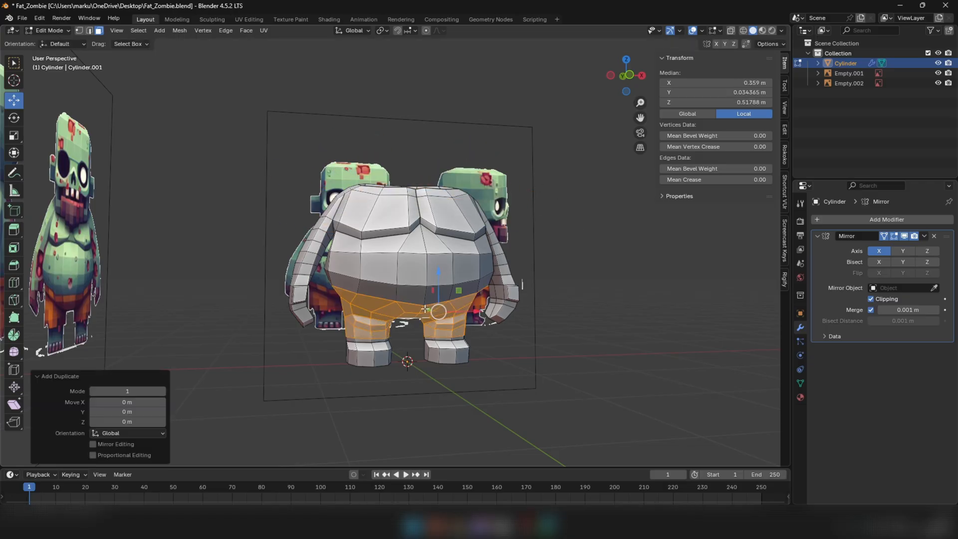
pyautogui.rightClick(561, 338)
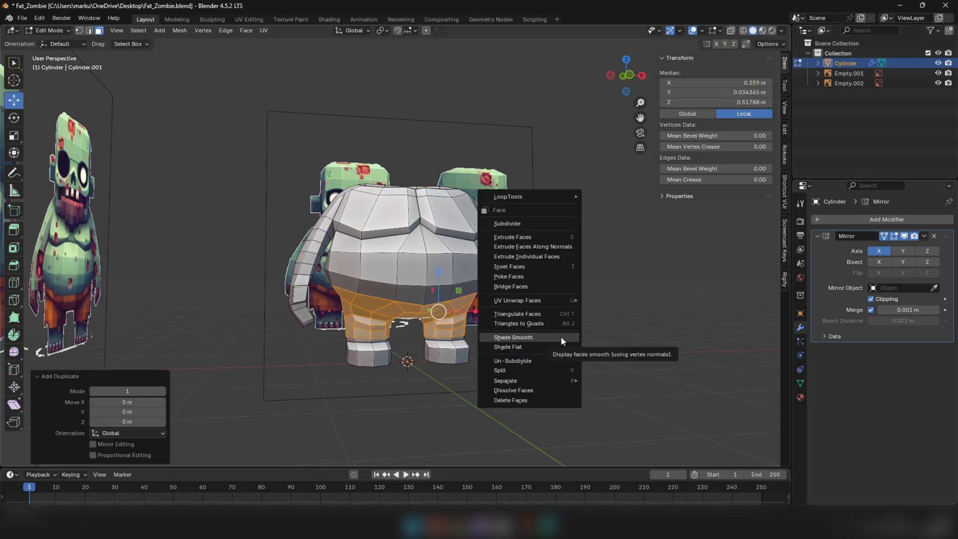
pyautogui.moveTo(502, 382)
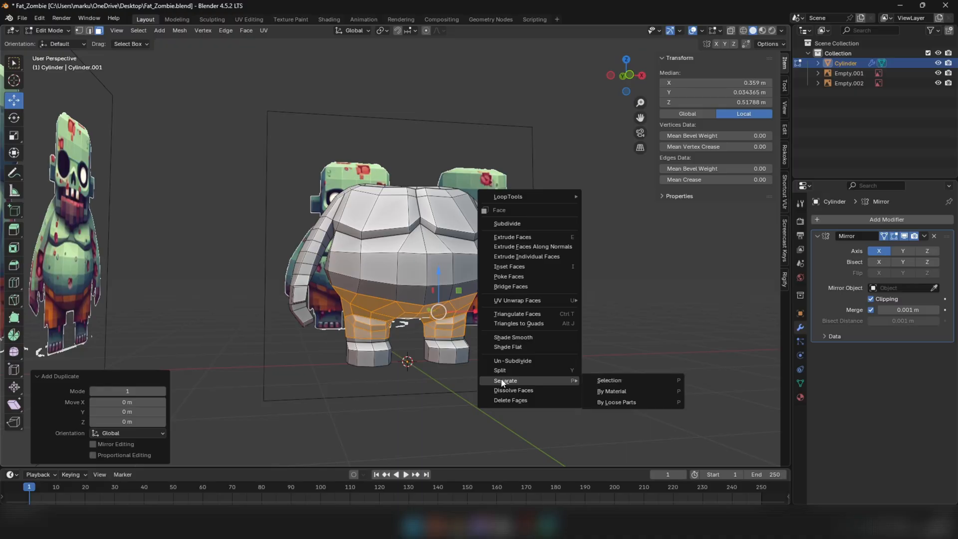
pyautogui.click(610, 381)
pyautogui.press('Tab')
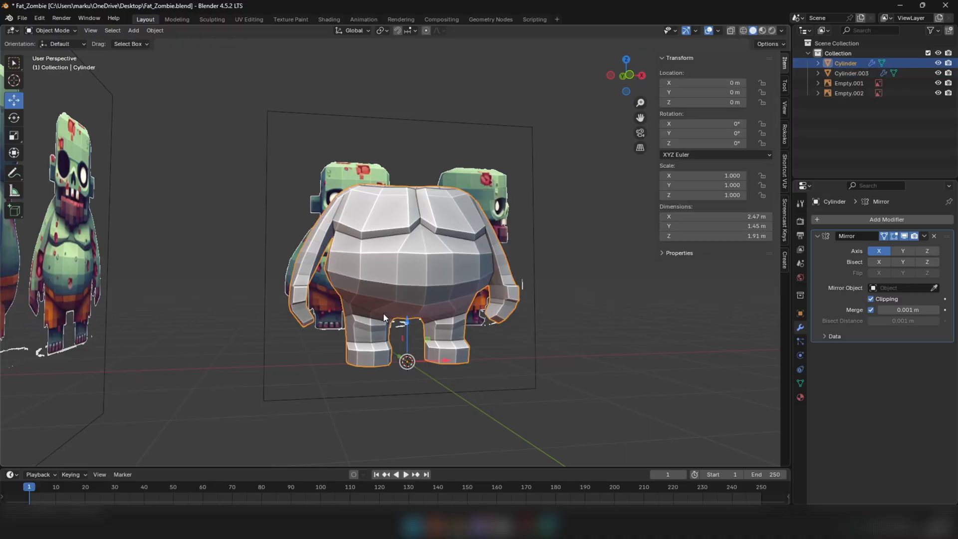
# Hide the body object and open the separated shorts mesh for editing
pyautogui.click(385, 313)
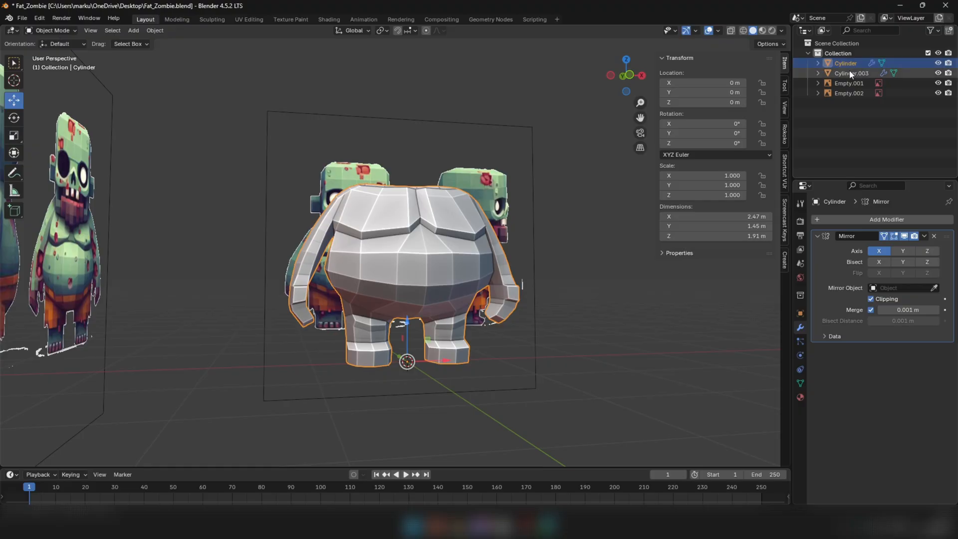
pyautogui.click(938, 63)
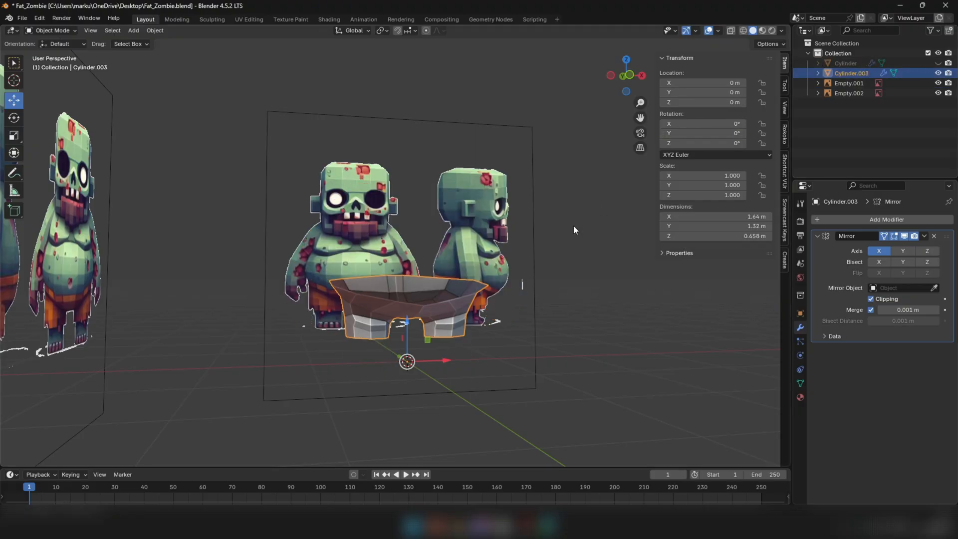
pyautogui.moveTo(573, 225); pyautogui.dragTo(424, 278, button='middle')
pyautogui.press('Tab')
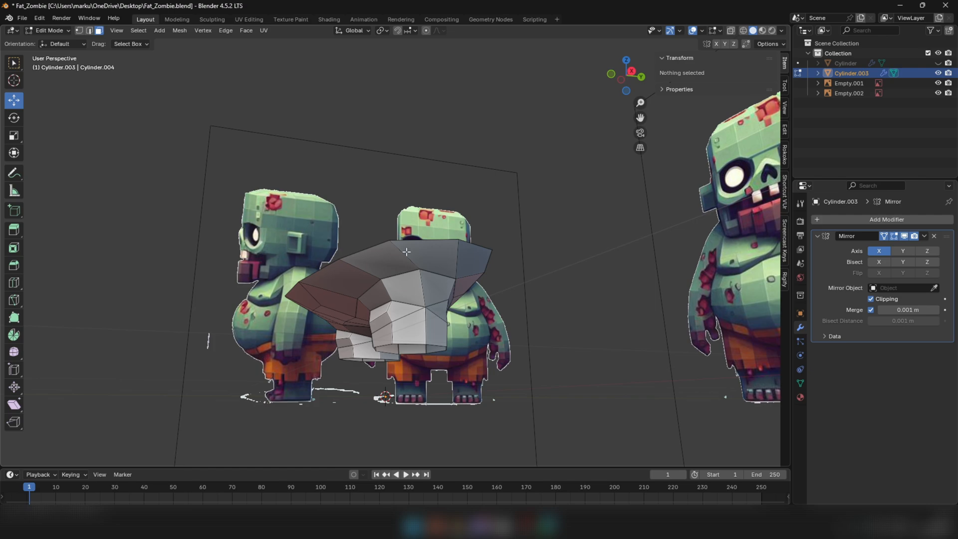
# Fatten all faces of the shorts outward by 0.0119 m with Shrink/Fatten
pyautogui.moveTo(327, 279); pyautogui.dragTo(254, 290, button='middle')
pyautogui.press('a')
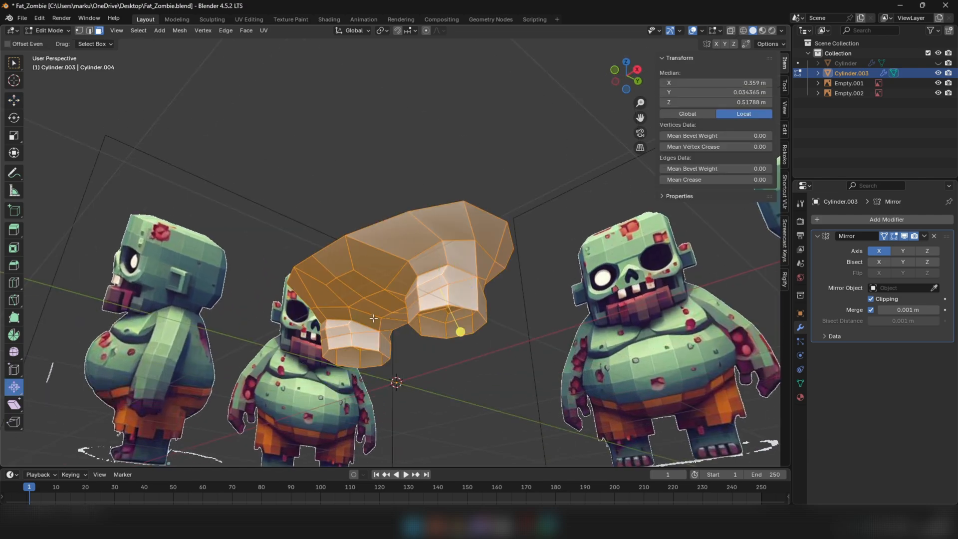
pyautogui.scroll(2, 409, 320)
pyautogui.scroll(1, 469, 325)
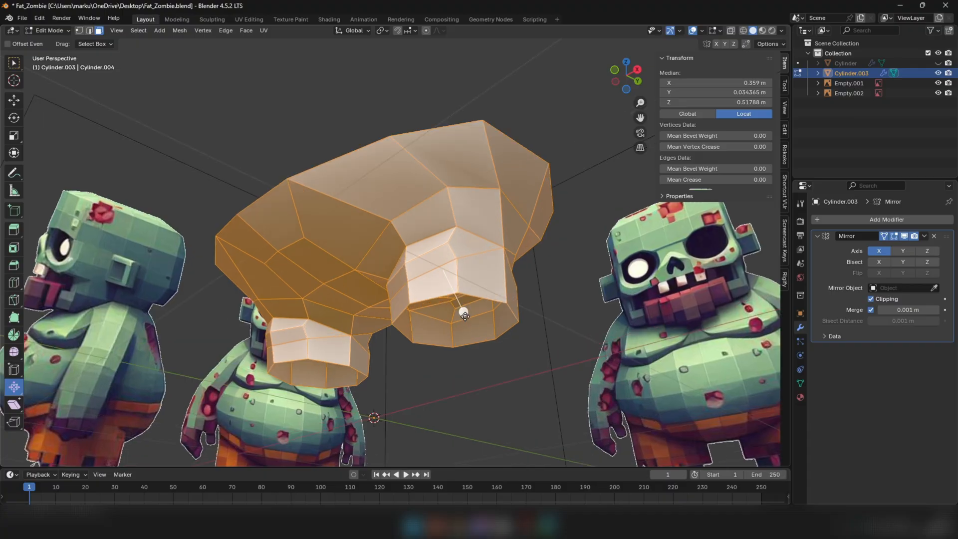
pyautogui.hotkey('alt', 's')
pyautogui.click(471, 313)
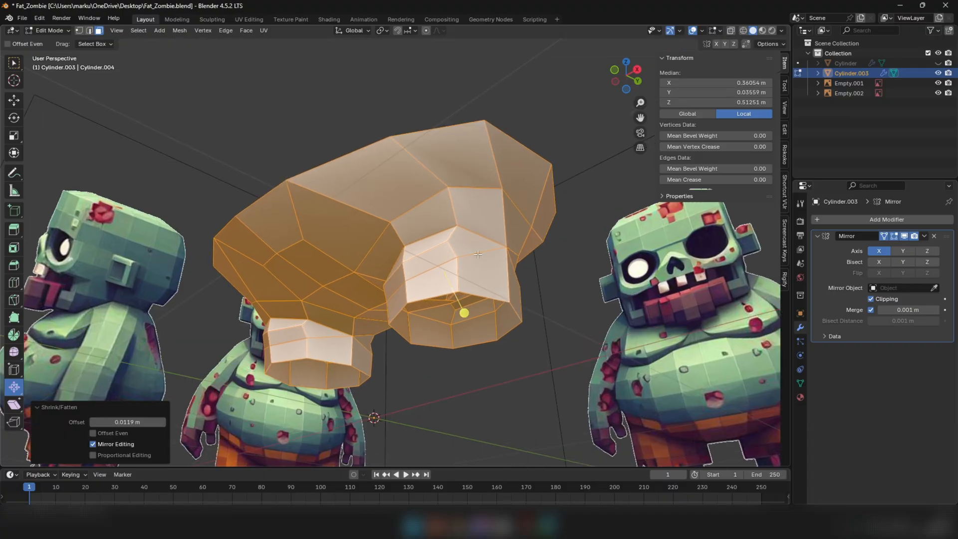
# Show the body object again, return to Object Mode and deselect the shorts
pyautogui.click(938, 63)
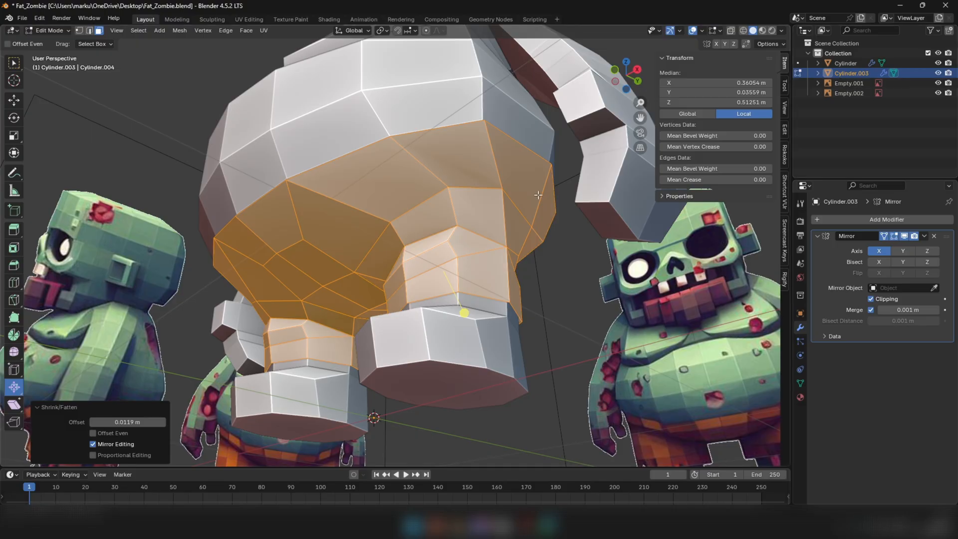
pyautogui.moveTo(489, 235); pyautogui.dragTo(533, 238, button='middle')
pyautogui.press('Tab')
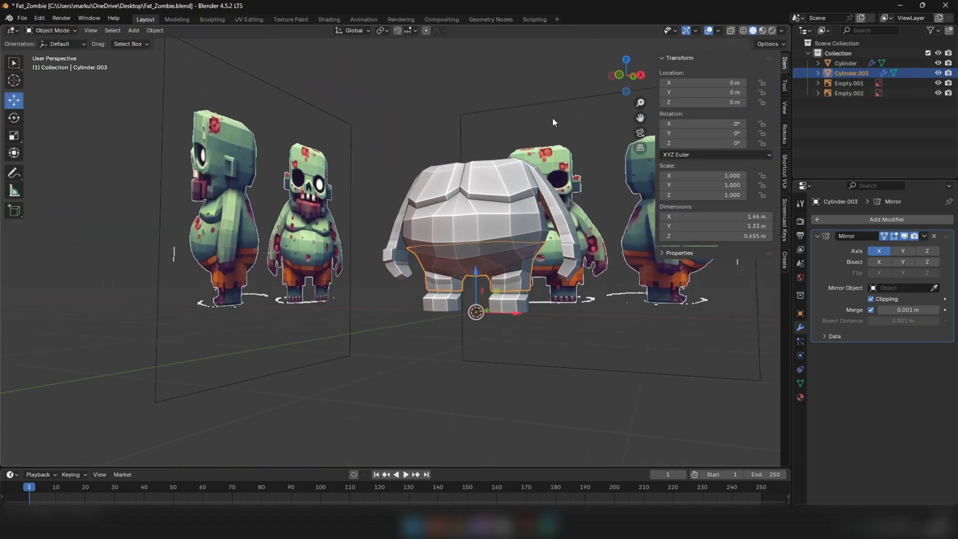
pyautogui.click(553, 118)
pyautogui.moveTo(553, 118); pyautogui.dragTo(574, 189, button='middle')
# Set the viewport's object colour to Random and select the shorts object
pyautogui.click(782, 31)
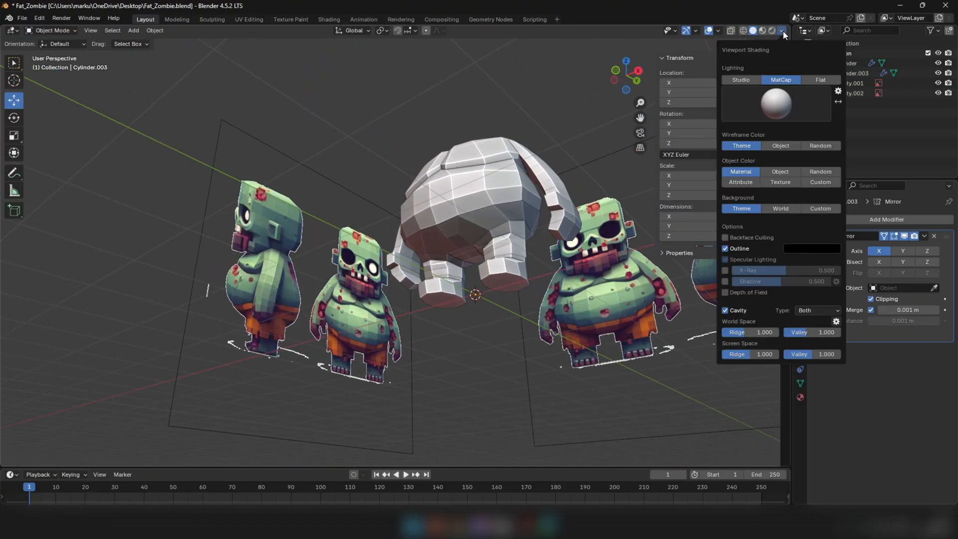
pyautogui.click(820, 171)
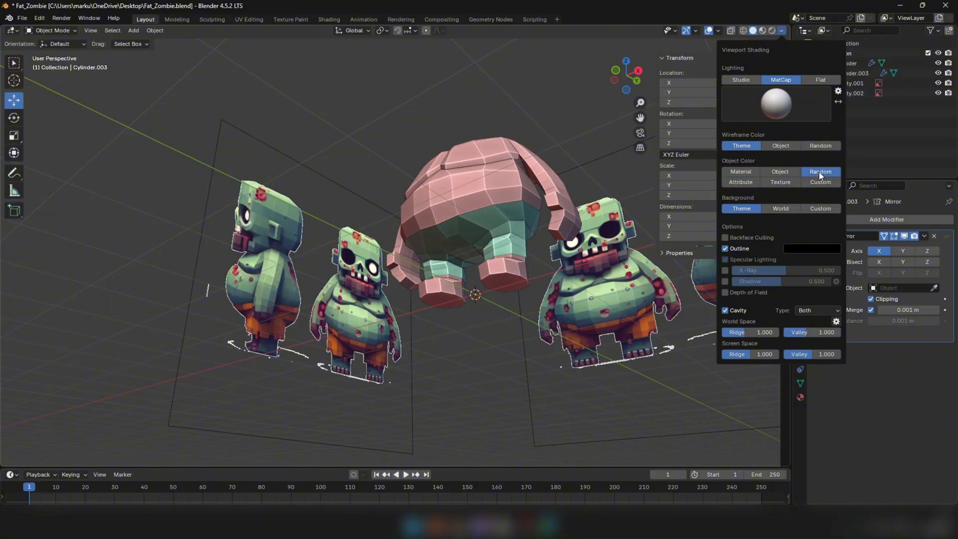
pyautogui.moveTo(649, 194); pyautogui.dragTo(581, 208, button='middle')
pyautogui.moveTo(518, 236); pyautogui.dragTo(474, 220, button='middle')
pyautogui.scroll(5, 472, 223)
pyautogui.scroll(2, 513, 273)
pyautogui.click(523, 272)
pyautogui.scroll(-3, 519, 267)
pyautogui.scroll(3, 473, 220)
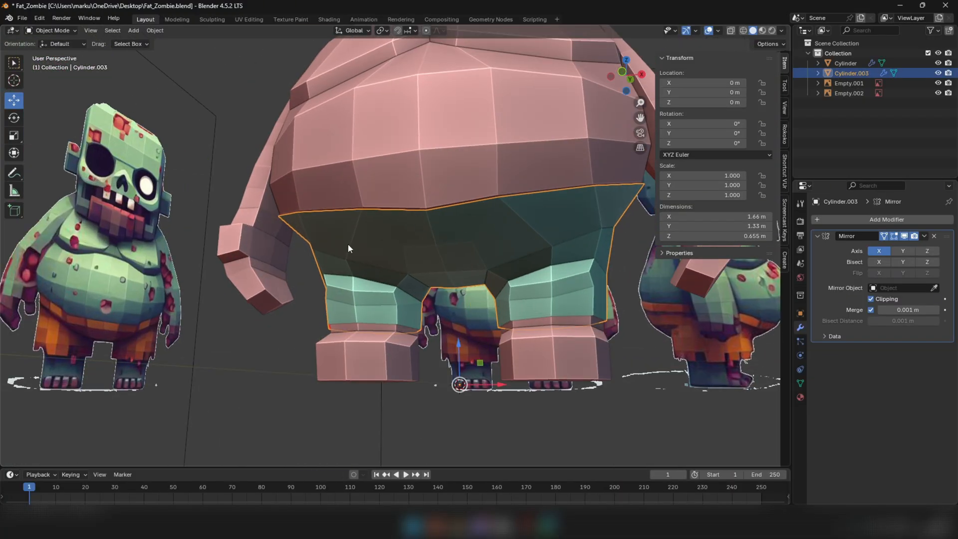
# Extrude the shorts' upper waist edge loop upward about 0.052 m to start a waistband
pyautogui.press('Tab')
pyautogui.press('1')
pyautogui.press('2')
pyautogui.keyDown('alt'); pyautogui.click(429, 210); pyautogui.keyUp('alt')
pyautogui.moveTo(457, 220); pyautogui.dragTo(417, 231, button='middle')
pyautogui.moveTo(262, 112); pyautogui.dragTo(344, 115, button='middle')
pyautogui.press('KP_1')
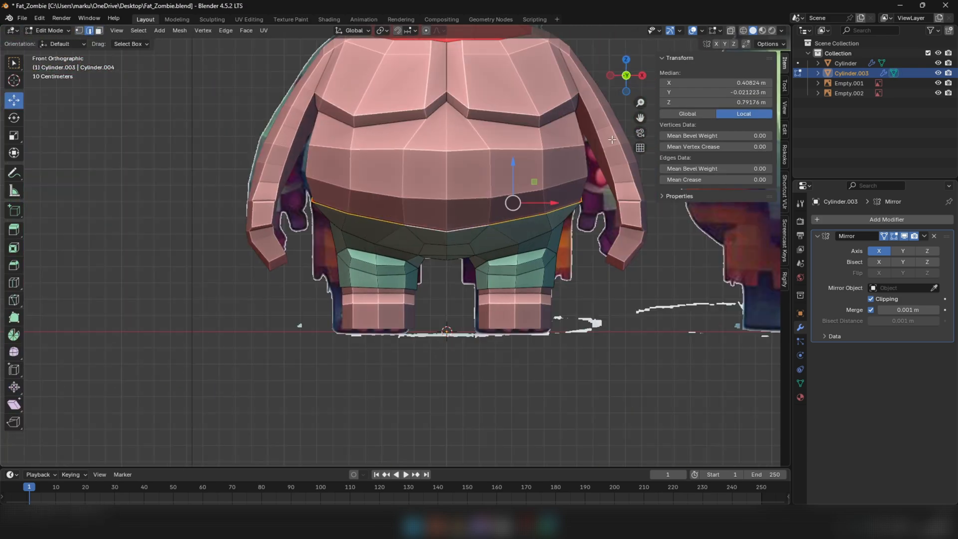
pyautogui.press('g')
pyautogui.press('Escape')
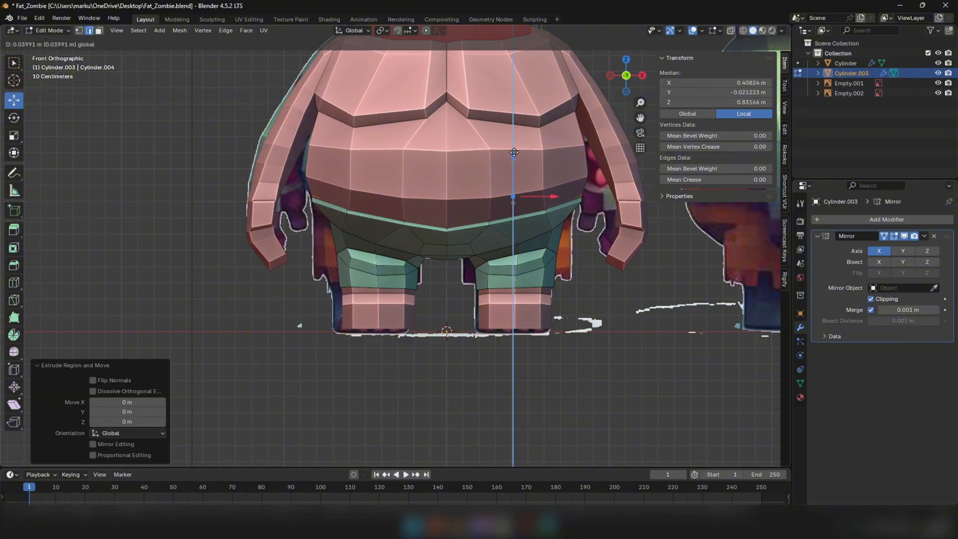
pyautogui.click(515, 150)
pyautogui.moveTo(514, 149); pyautogui.dragTo(606, 116, button='middle')
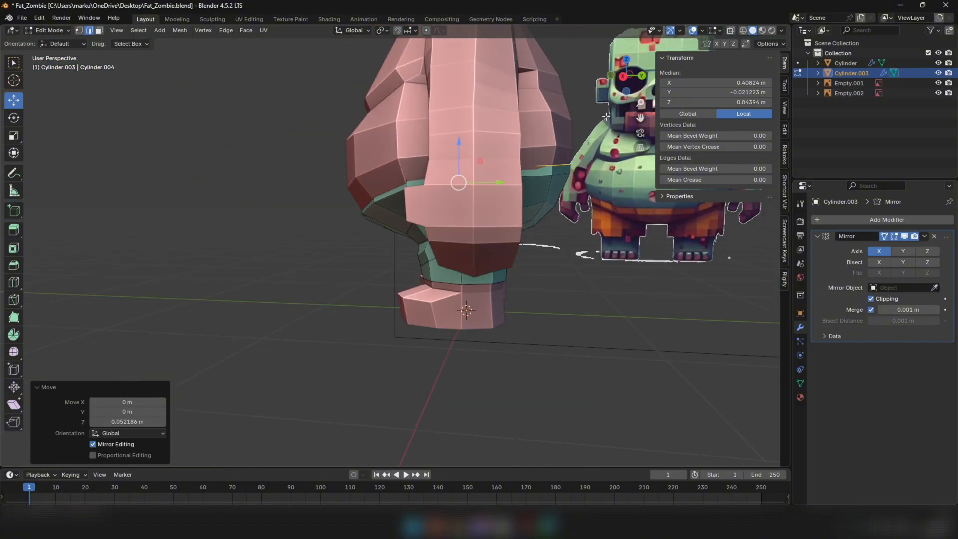
# Scale the extruded waist loop by 1.024 and shift it along Y to fit around the belly
pyautogui.moveTo(484, 181); pyautogui.dragTo(482, 179)
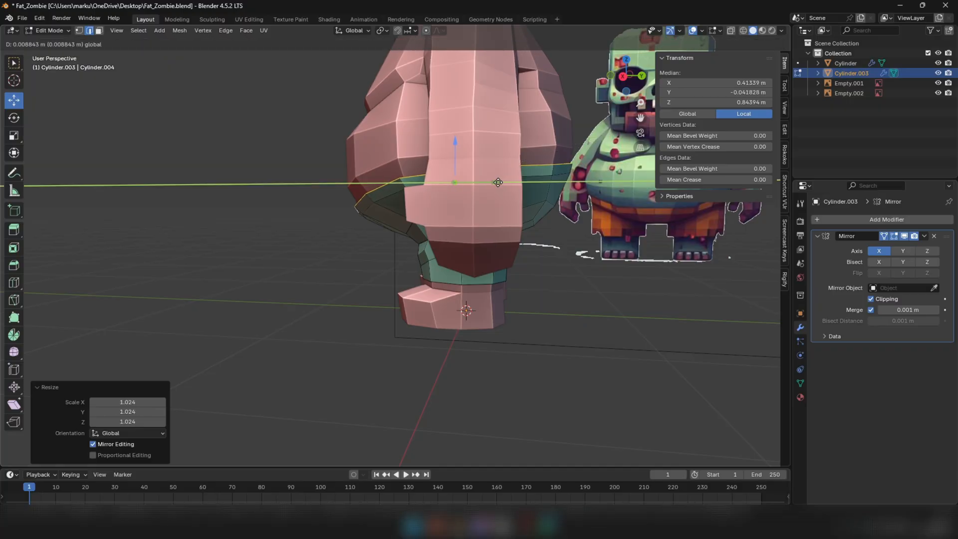
pyautogui.moveTo(498, 183); pyautogui.dragTo(498, 183)
pyautogui.moveTo(498, 182); pyautogui.dragTo(411, 234, button='middle')
pyautogui.click(516, 151)
pyautogui.scroll(2, 581, 157)
pyautogui.press('g')
pyautogui.click(541, 159)
# Select the waistband's face loop and extrude it slightly outward along its normals
pyautogui.press('3')
pyautogui.click(424, 231)
pyautogui.keyDown('alt'); pyautogui.click(419, 233); pyautogui.keyUp('alt')
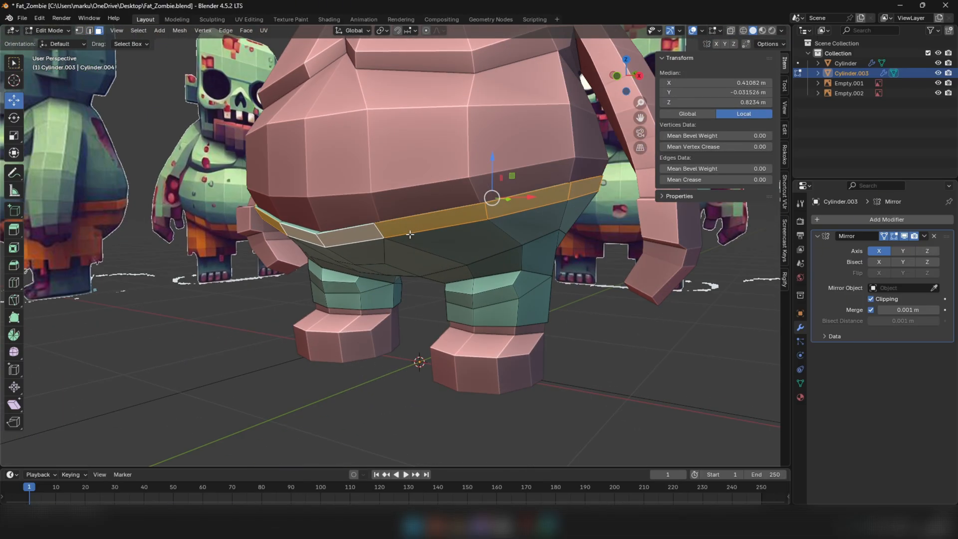
pyautogui.rightClick(565, 303)
pyautogui.click(548, 171)
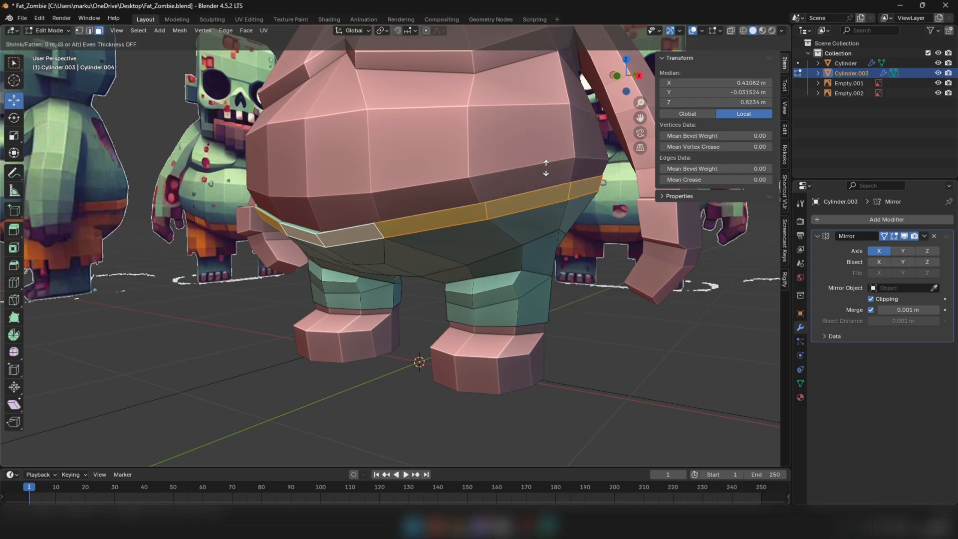
pyautogui.click(547, 167)
pyautogui.press('Tab')
pyautogui.scroll(-3, 493, 198)
pyautogui.moveTo(493, 199); pyautogui.dragTo(446, 206, button='middle')
pyautogui.press('Tab')
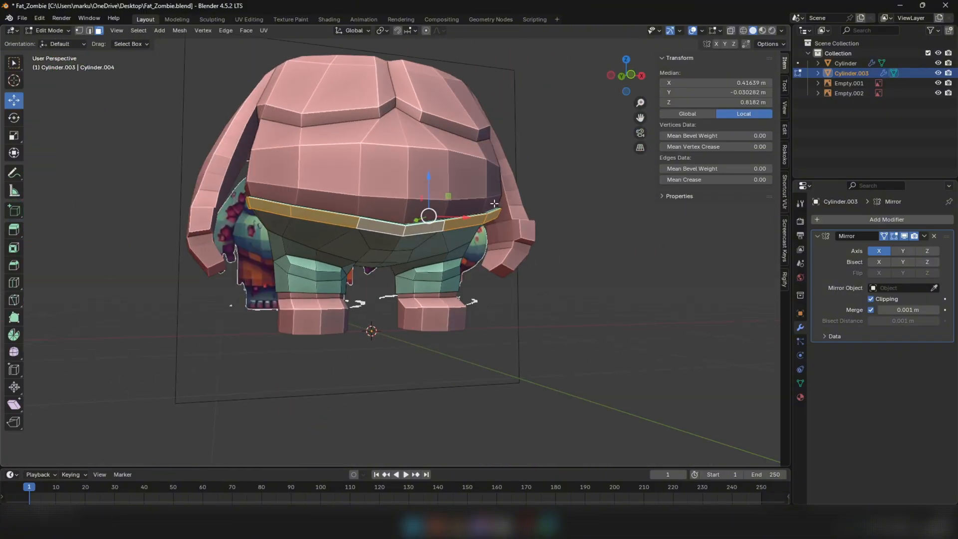
# Smooth the waistband vertices with a smoothing strength of 0.114
pyautogui.scroll(2, 128, 240)
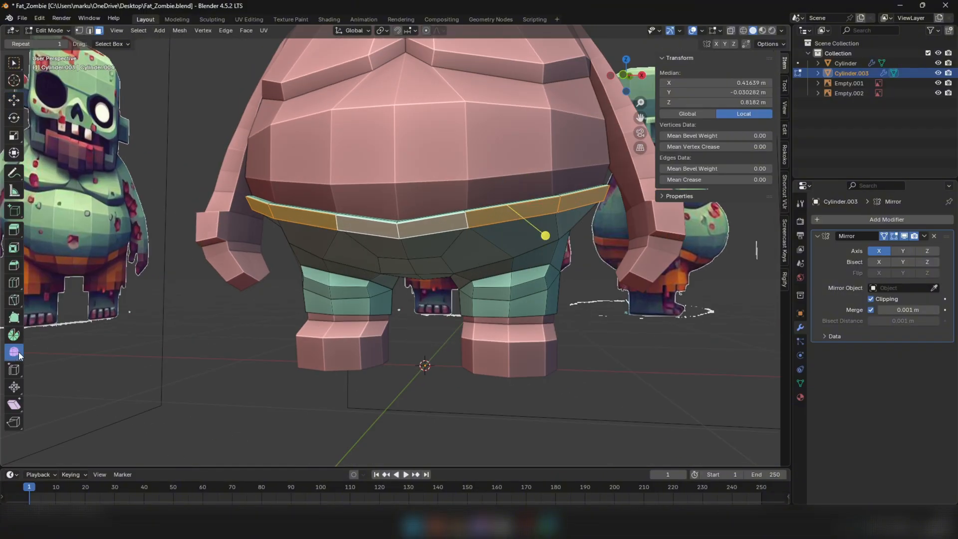
pyautogui.click(536, 224)
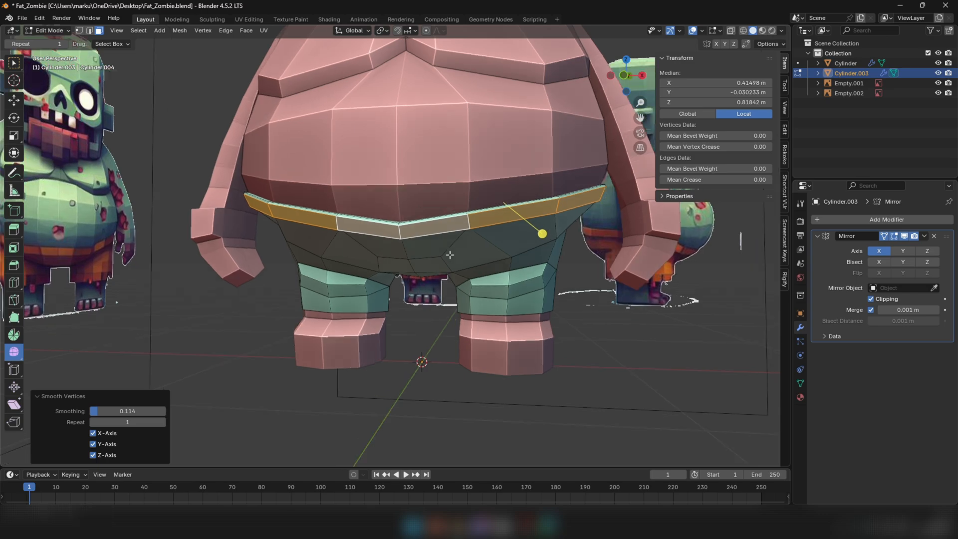
pyautogui.press('Tab')
pyautogui.moveTo(536, 224); pyautogui.dragTo(364, 225, button='middle')
pyautogui.scroll(4, 363, 214)
pyautogui.press('Tab')
pyautogui.scroll(1, 363, 201)
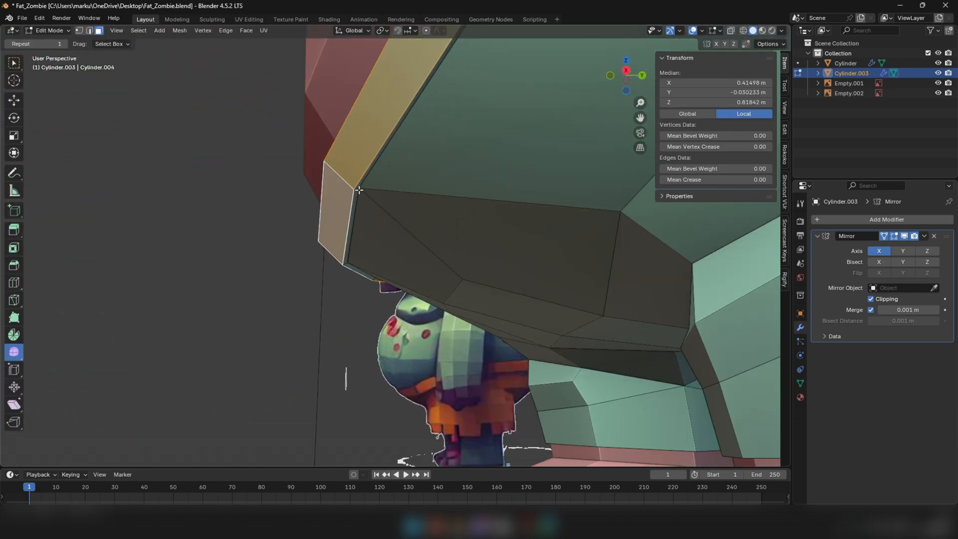
pyautogui.keyDown('alt'); pyautogui.click(358, 190); pyautogui.keyUp('alt')
pyautogui.scroll(-2, 377, 205)
pyautogui.moveTo(232, 122); pyautogui.dragTo(431, 202, button='middle')
pyautogui.click(567, 138)
# Switch from the shorts to the body object and open its mesh for vertex editing
pyautogui.press('Tab')
pyautogui.moveTo(494, 189); pyautogui.dragTo(369, 197, button='middle')
pyautogui.scroll(-2, 416, 211)
pyautogui.scroll(3, 416, 210)
pyautogui.click(369, 197)
pyautogui.press('Tab')
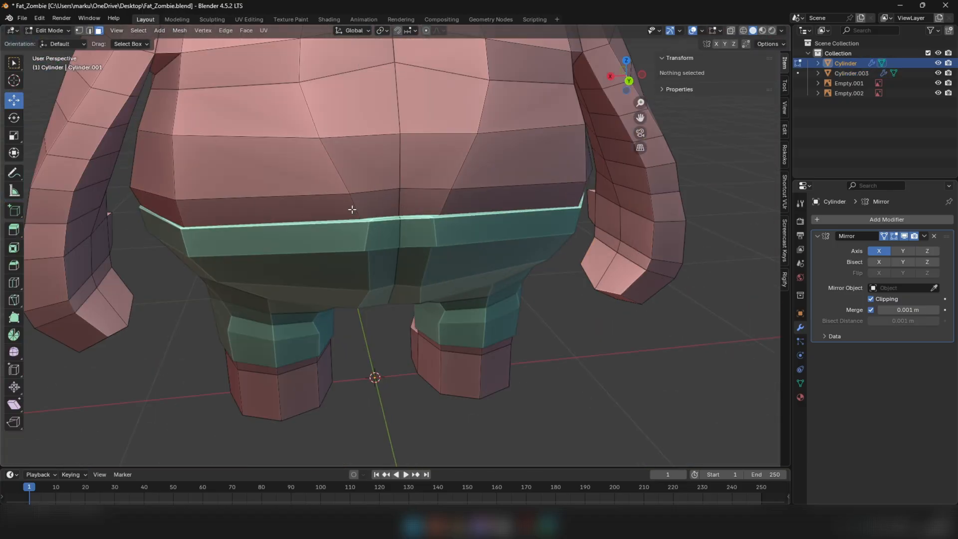
pyautogui.scroll(4, 377, 223)
pyautogui.scroll(-4, 377, 223)
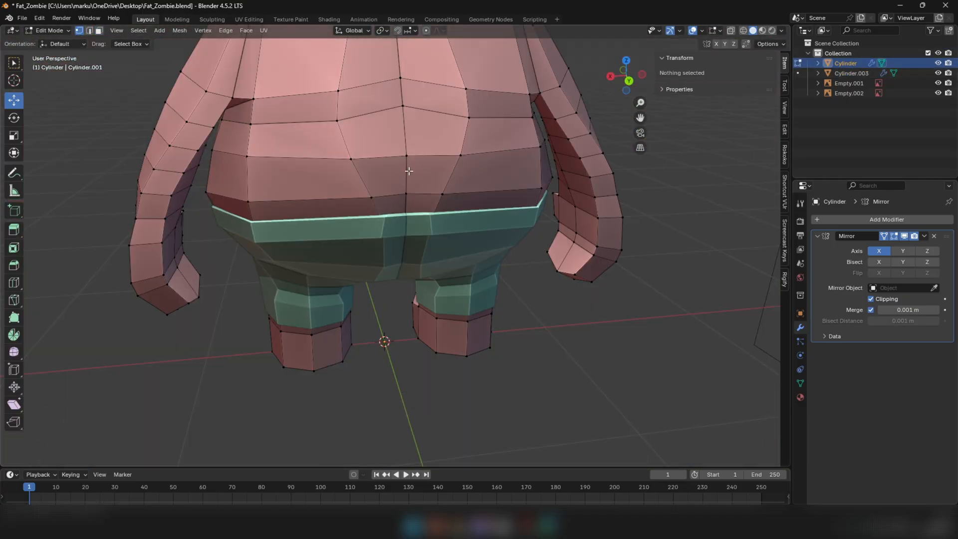
# Nudge the lower-back vertices beside the body's centre line, shifting the first two about -0.004 m in X
pyautogui.click(375, 197)
pyautogui.moveTo(358, 198); pyautogui.dragTo(359, 200)
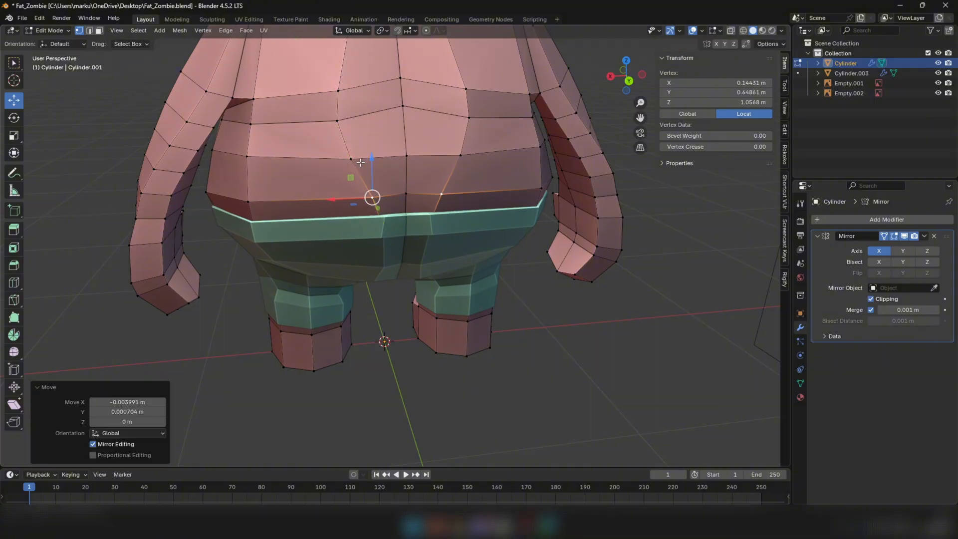
pyautogui.click(354, 160)
pyautogui.moveTo(338, 161); pyautogui.dragTo(336, 160)
pyautogui.scroll(-4, 402, 203)
pyautogui.moveTo(402, 203)
pyautogui.mouseDown(button='middle')
pyautogui.moveTo(382, 179)
pyautogui.moveTo(398, 202)
pyautogui.mouseUp(button='middle')
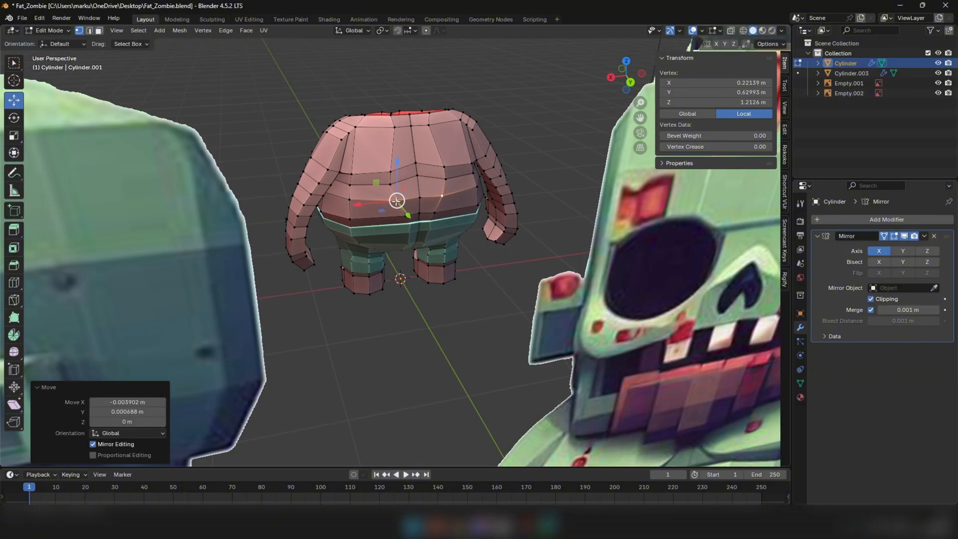
pyautogui.scroll(4, 408, 209)
pyautogui.scroll(2, 408, 209)
pyautogui.click(406, 237)
pyautogui.moveTo(374, 241); pyautogui.dragTo(375, 241)
# Push the lower-back centre-line vertices inward along Y, the lowest by about 0.024 m and the next by about 0.036 m
pyautogui.click(451, 228)
pyautogui.moveTo(455, 204); pyautogui.dragTo(454, 218)
pyautogui.moveTo(465, 258); pyautogui.dragTo(462, 253)
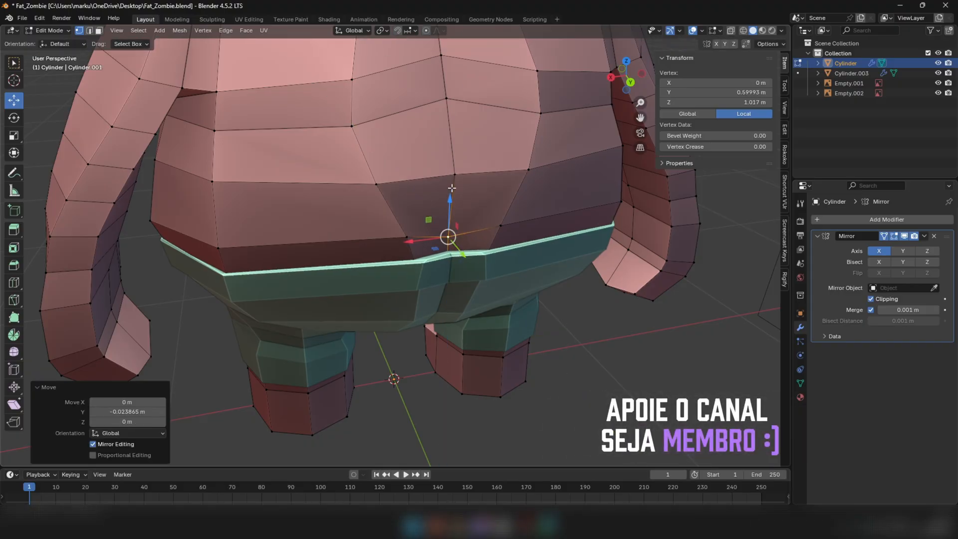
pyautogui.click(455, 176)
pyautogui.moveTo(460, 187); pyautogui.dragTo(480, 210, button='middle')
pyautogui.moveTo(563, 262); pyautogui.dragTo(558, 256)
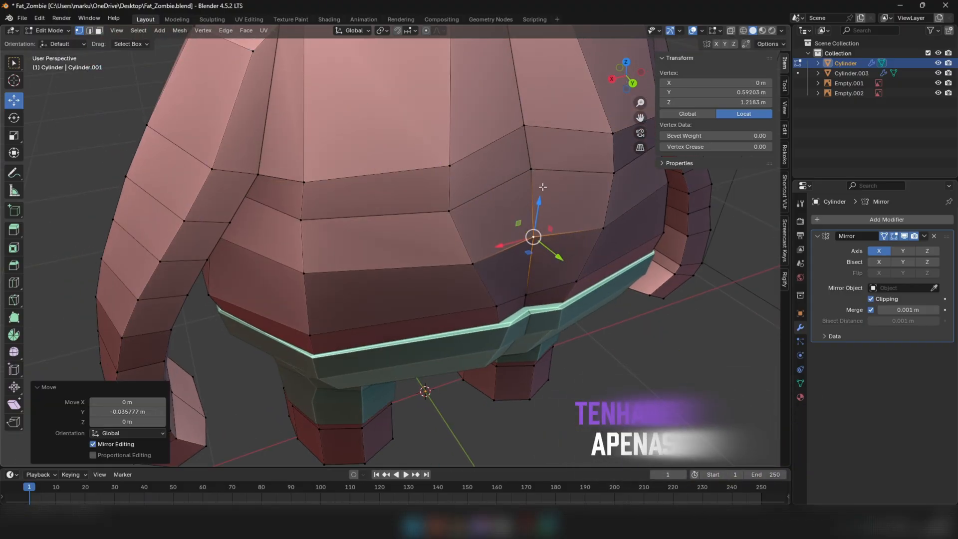
pyautogui.click(532, 170)
pyautogui.moveTo(557, 186); pyautogui.dragTo(556, 184)
# Reshape the body's back profile, moving the upper centre edge about 0.039 m along Y
pyautogui.press('Tab')
pyautogui.scroll(-4, 555, 210)
pyautogui.moveTo(508, 196); pyautogui.dragTo(390, 181, button='middle')
pyautogui.press('Tab')
pyautogui.scroll(5, 332, 174)
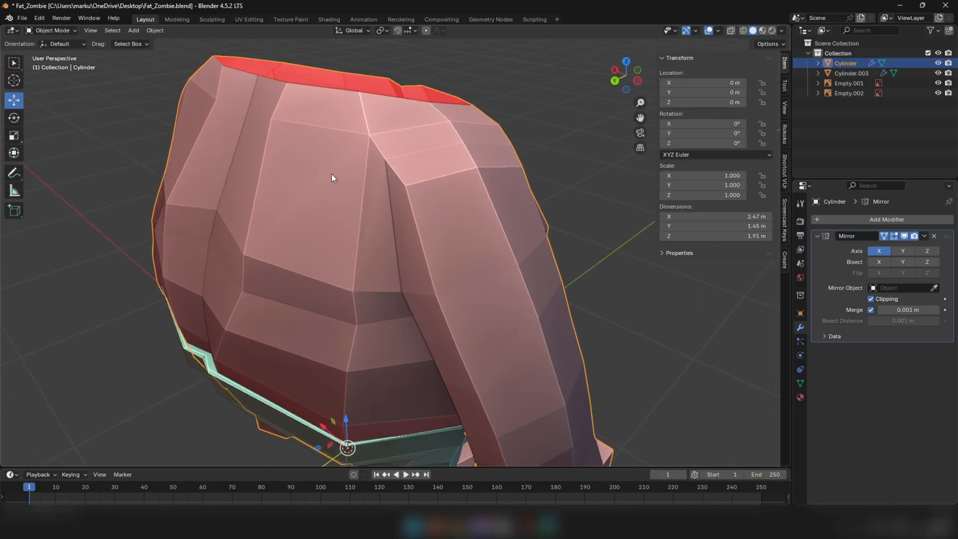
pyautogui.moveTo(283, 295); pyautogui.dragTo(292, 175, button='middle')
pyautogui.moveTo(334, 369); pyautogui.dragTo(329, 379)
pyautogui.moveTo(347, 334); pyautogui.dragTo(356, 362, button='middle')
pyautogui.press('2')
pyautogui.click(356, 361)
pyautogui.moveTo(341, 393); pyautogui.dragTo(335, 403)
pyautogui.moveTo(370, 439); pyautogui.dragTo(375, 409, button='middle')
pyautogui.keyDown('shift'); pyautogui.moveTo(374, 409); pyautogui.dragTo(460, 244, button='middle'); pyautogui.keyUp('shift')
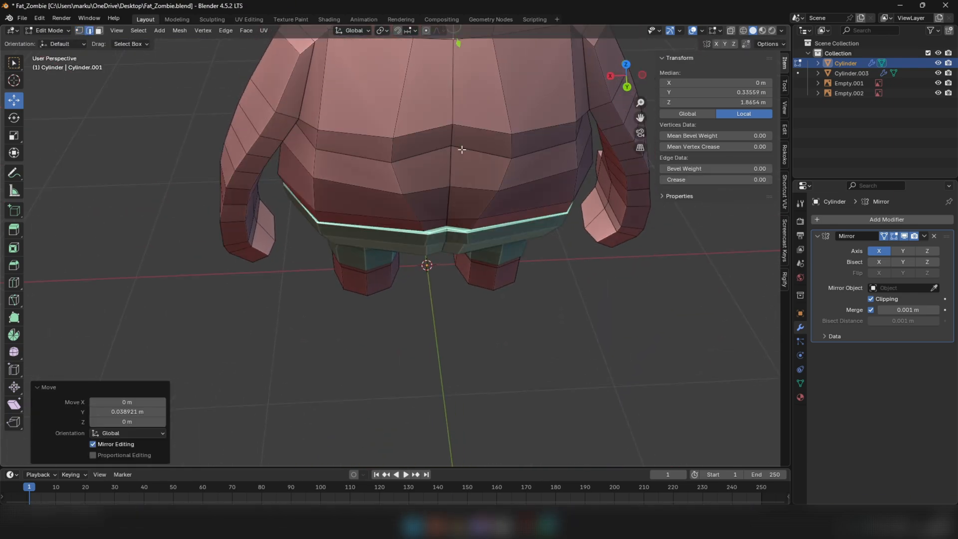
# Move the mid-back centre edge of the body outward about 0.007 m along Y
pyautogui.click(460, 150)
pyautogui.moveTo(460, 151); pyautogui.dragTo(467, 205, button='middle')
pyautogui.moveTo(495, 238); pyautogui.dragTo(498, 245)
pyautogui.moveTo(499, 246); pyautogui.dragTo(512, 145, button='middle')
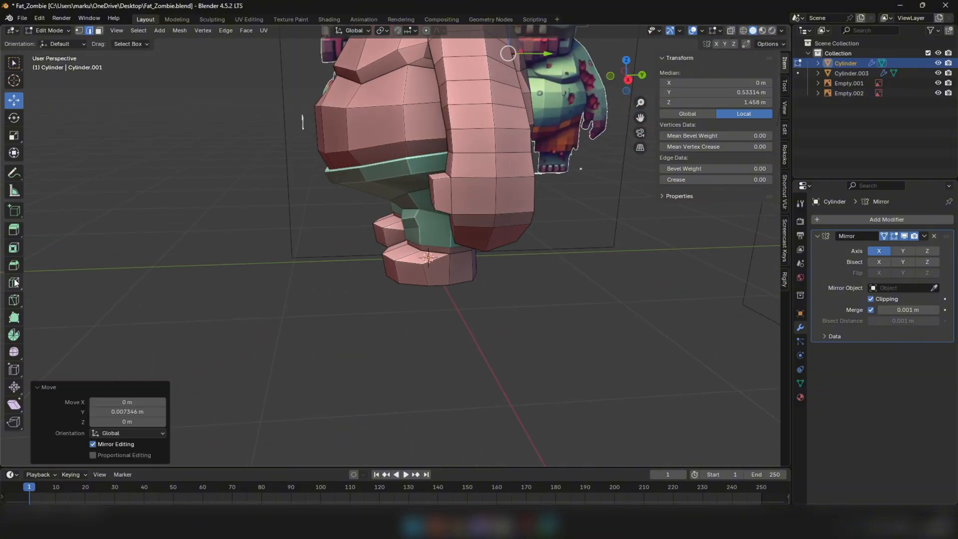
# Add one edge loop around the body just above the shorts and raise it about 0.028 m
pyautogui.click(365, 162)
pyautogui.moveTo(365, 161); pyautogui.dragTo(358, 141, button='middle')
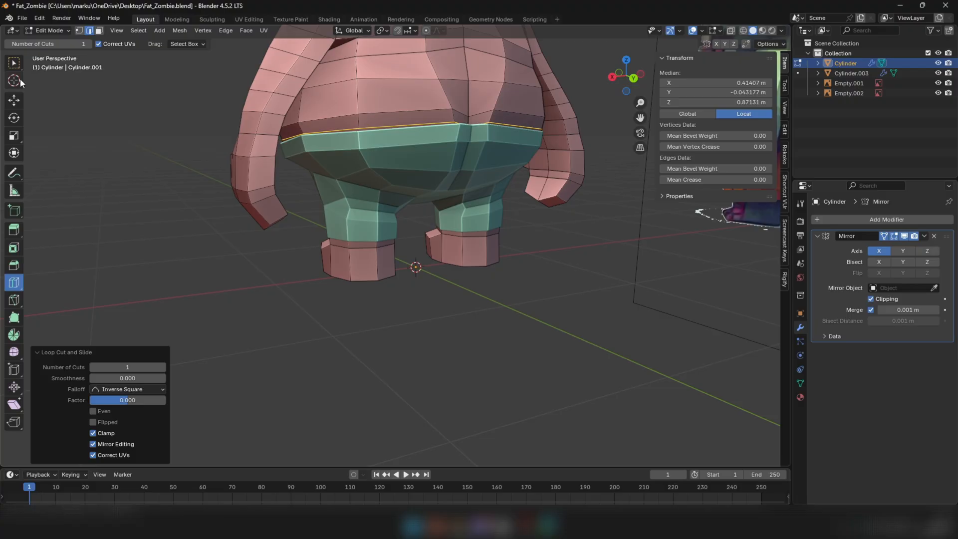
pyautogui.moveTo(365, 107); pyautogui.dragTo(364, 100)
pyautogui.moveTo(364, 100); pyautogui.dragTo(480, 80, button='middle')
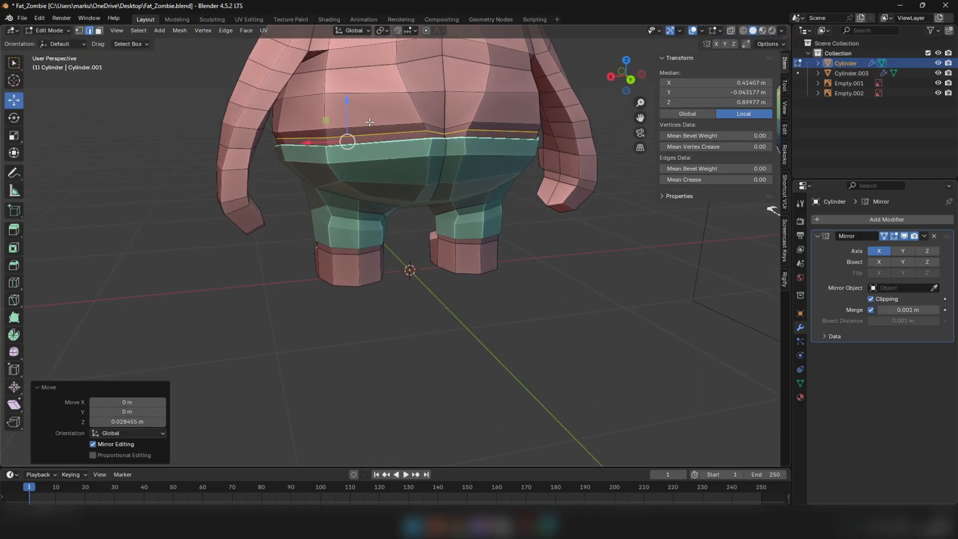
# Scale the new body loop to follow the waistband and lower it about 0.009 m
pyautogui.press('s')
pyautogui.click(483, 79)
pyautogui.moveTo(349, 104); pyautogui.dragTo(349, 107)
pyautogui.moveTo(383, 142); pyautogui.dragTo(432, 148, button='middle')
pyautogui.scroll(6, 432, 147)
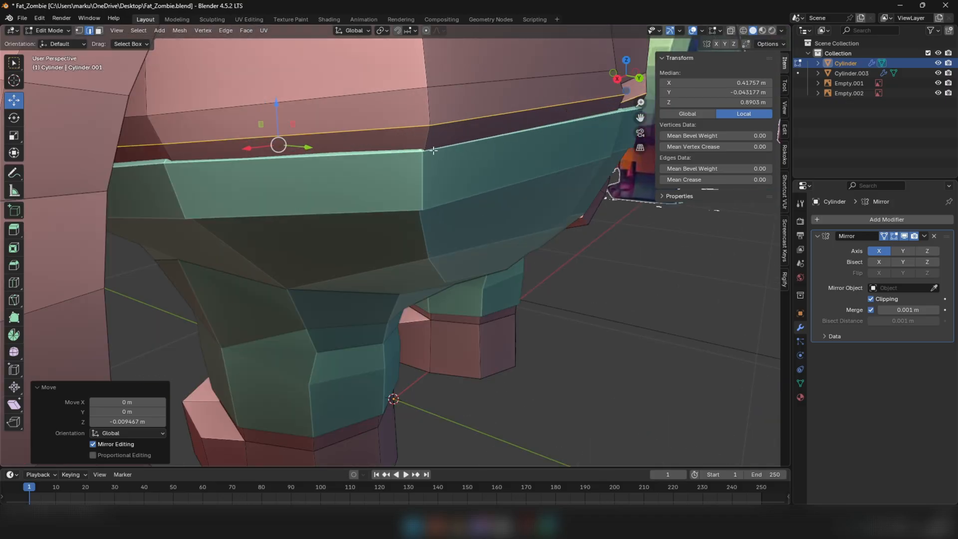
pyautogui.press('s')
pyautogui.click(475, 128)
# Reposition the body edge loop above the new one and scale it slightly inward
pyautogui.scroll(-3, 473, 123)
pyautogui.keyDown('alt'); pyautogui.click(477, 103); pyautogui.keyUp('alt')
pyautogui.moveTo(478, 107); pyautogui.dragTo(472, 109, button='middle')
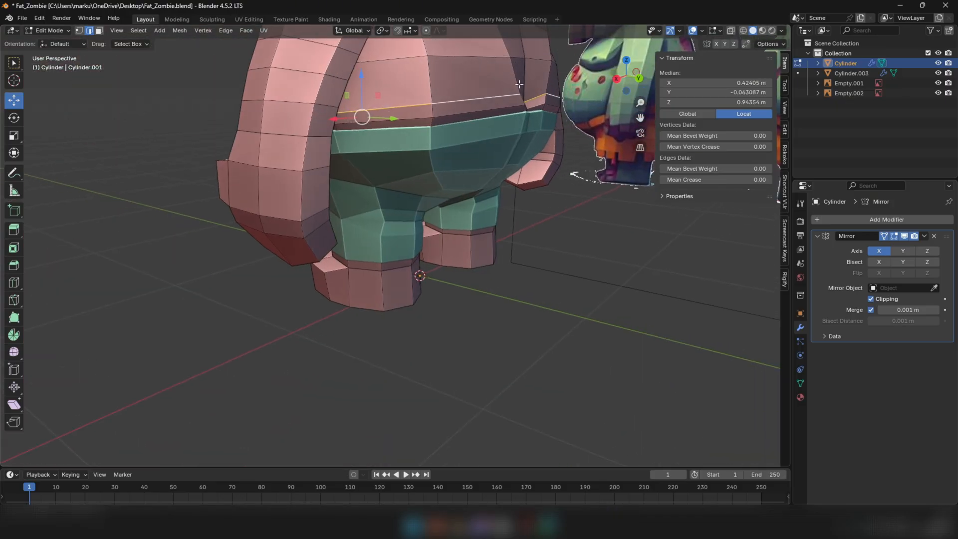
pyautogui.press('s')
pyautogui.click(509, 86)
pyautogui.moveTo(310, 113); pyautogui.dragTo(478, 101, button='middle')
pyautogui.press('Tab')
pyautogui.scroll(-3, 441, 129)
pyautogui.moveTo(440, 130); pyautogui.dragTo(429, 137, button='middle')
pyautogui.scroll(2, 425, 140)
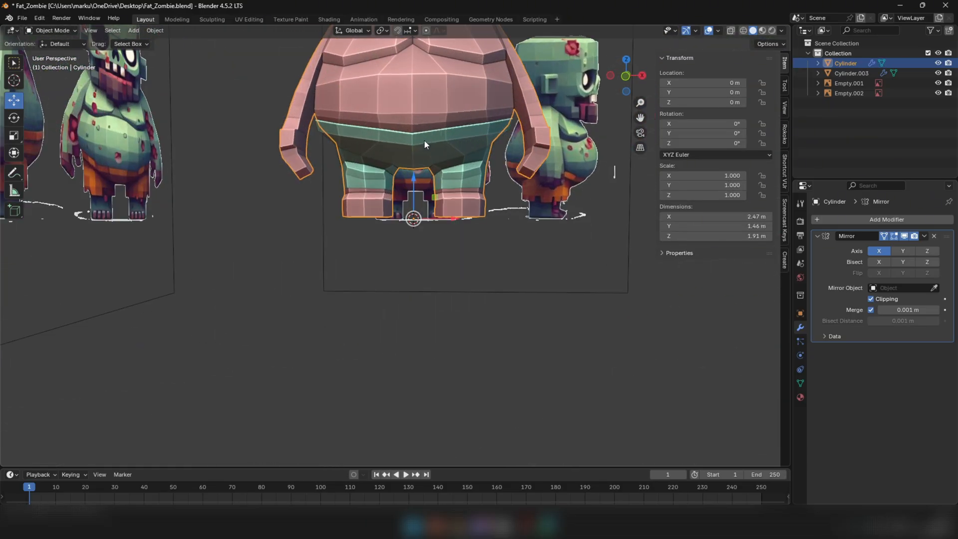
# Select the shorts and body objects together and open both meshes for editing
pyautogui.press('Tab')
pyautogui.press('Tab')
pyautogui.scroll(1, 450, 146)
pyautogui.press('Tab')
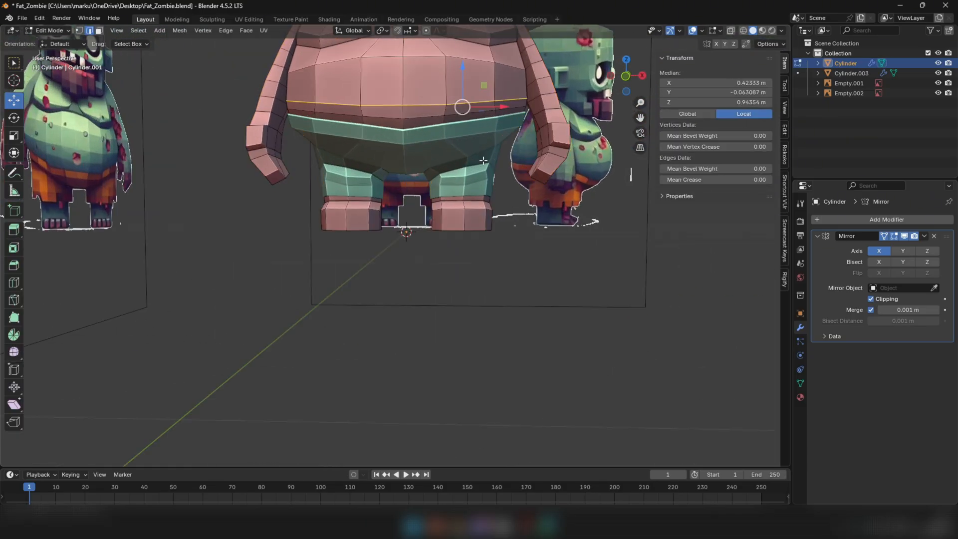
pyautogui.press('Tab')
pyautogui.click(442, 156)
pyautogui.keyDown('shift'); pyautogui.click(456, 94); pyautogui.keyUp('shift')
pyautogui.press('Tab')
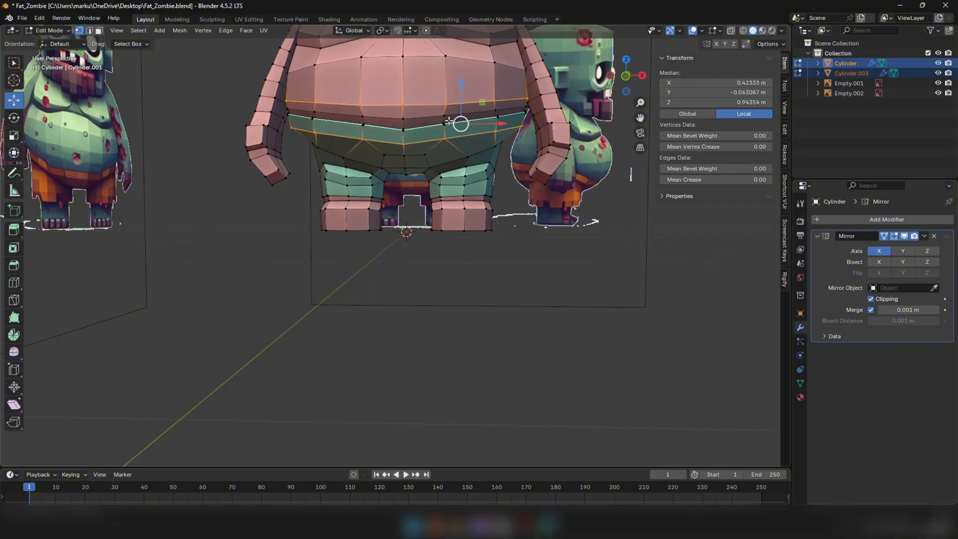
# Lower the front waist vertices beside the centre line on both shorts and body about 0.017 m
pyautogui.scroll(3, 437, 103)
pyautogui.moveTo(466, 151); pyautogui.dragTo(469, 156)
pyautogui.moveTo(469, 159); pyautogui.dragTo(453, 144, button='middle')
pyautogui.keyDown('shift'); pyautogui.click(457, 131); pyautogui.keyUp('shift')
pyautogui.press('KP_1')
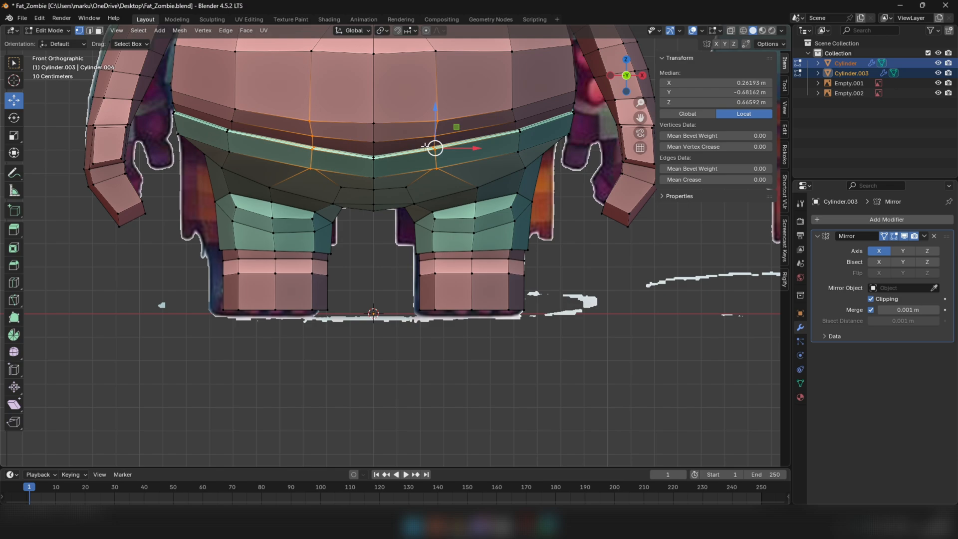
pyautogui.moveTo(436, 108); pyautogui.dragTo(440, 116)
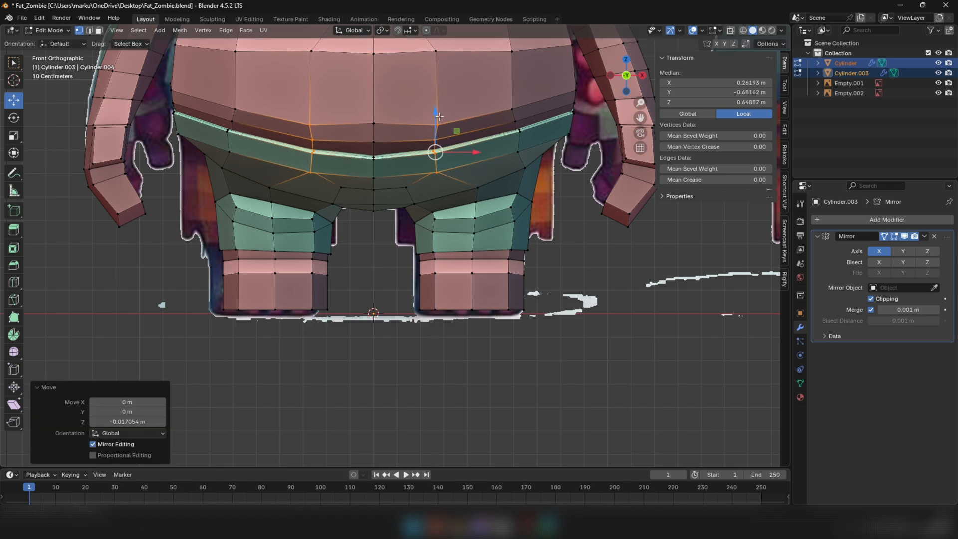
# Lower the centre-front edge of the belly toward the shorts' waistband
pyautogui.click(377, 122)
pyautogui.press('2')
pyautogui.click(372, 136)
pyautogui.moveTo(376, 104); pyautogui.dragTo(375, 130)
pyautogui.scroll(-3, 375, 130)
# Lower the body's front edge beside the centre line, just above the waistband, about 0.007 m
pyautogui.press('Tab')
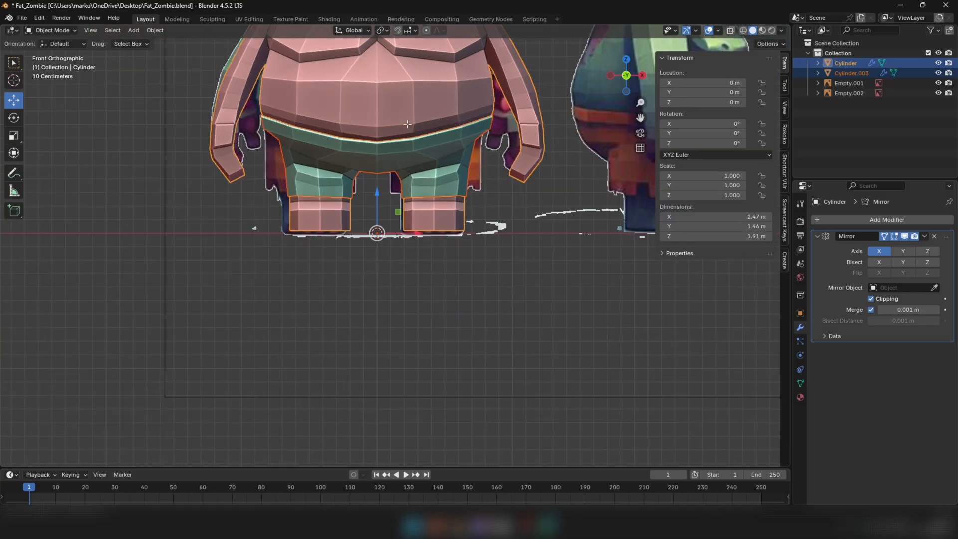
pyautogui.press('Tab')
pyautogui.press('1')
pyautogui.scroll(2, 414, 129)
pyautogui.scroll(2, 415, 129)
pyautogui.press('2')
pyautogui.click(414, 127)
pyautogui.moveTo(413, 101); pyautogui.dragTo(413, 104)
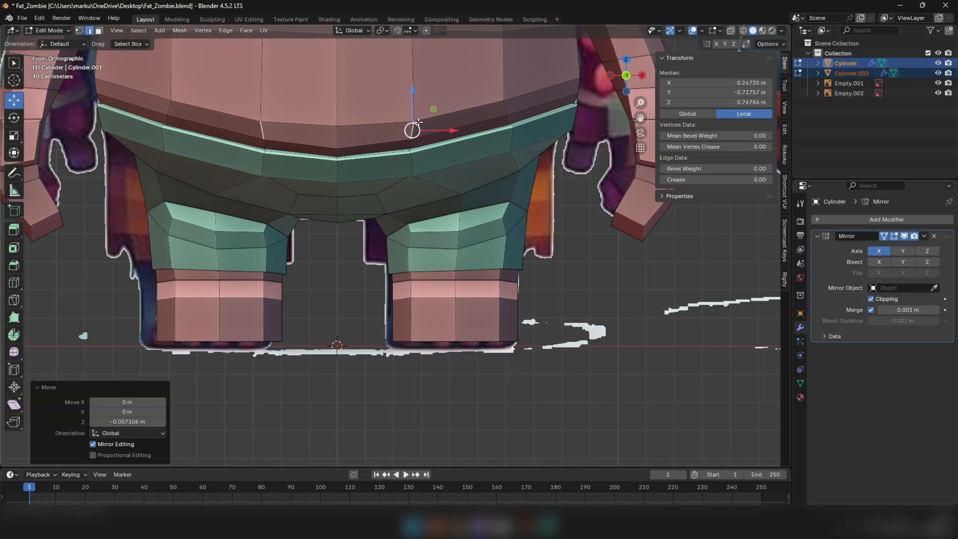
# Return to Object Mode, select only the shorts and hide all other objects
pyautogui.scroll(-7, 425, 142)
pyautogui.press('Tab')
pyautogui.scroll(-4, 433, 139)
pyautogui.moveTo(434, 169); pyautogui.dragTo(542, 222, button='middle')
pyautogui.click(445, 205)
pyautogui.moveTo(469, 190)
pyautogui.mouseDown(button='middle')
pyautogui.moveTo(450, 180)
pyautogui.moveTo(461, 193)
pyautogui.moveTo(490, 190)
pyautogui.moveTo(507, 173)
pyautogui.moveTo(464, 172)
pyautogui.mouseUp(button='middle')
pyautogui.click(423, 178)
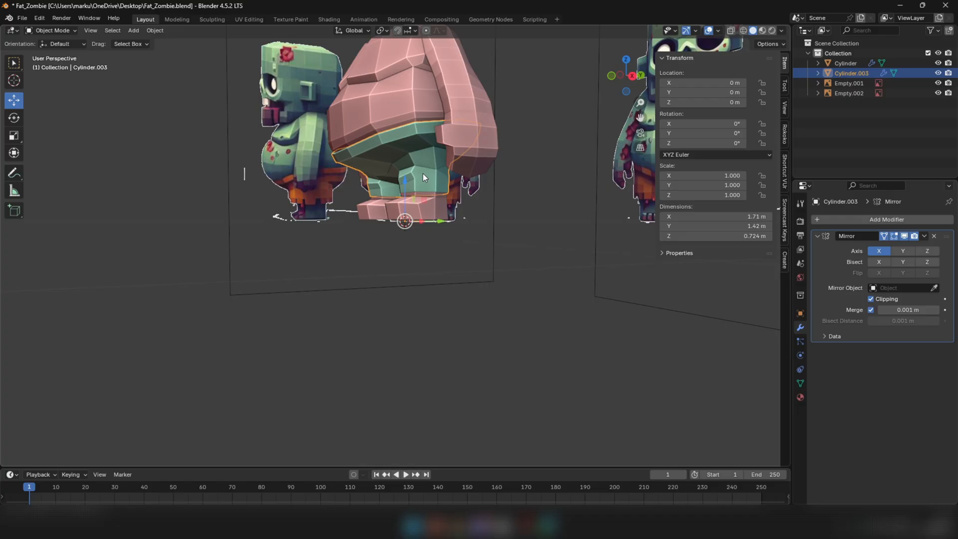
pyautogui.hotkey('shift', 'h')
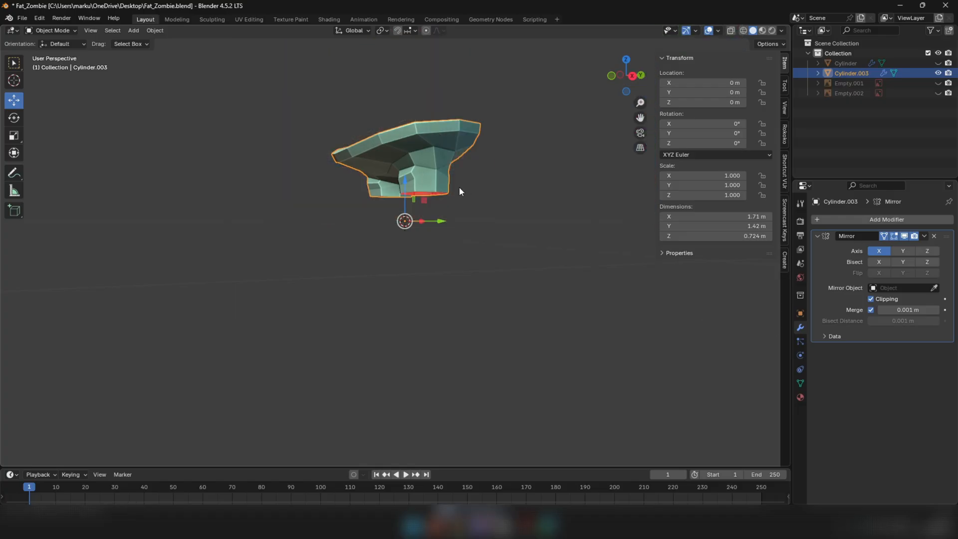
# Enter Edit Mode on the shorts, clear the vertex selection and activate the Knife tool
pyautogui.moveTo(459, 187); pyautogui.dragTo(442, 179, button='middle')
pyautogui.press('Tab')
pyautogui.scroll(1, 440, 198)
pyautogui.click(441, 203)
pyautogui.scroll(2, 444, 207)
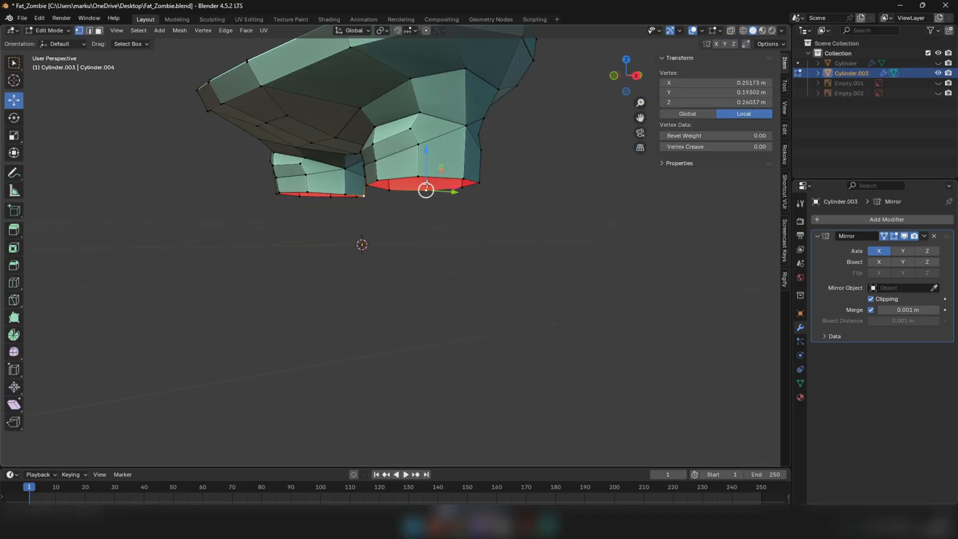
pyautogui.click(456, 240)
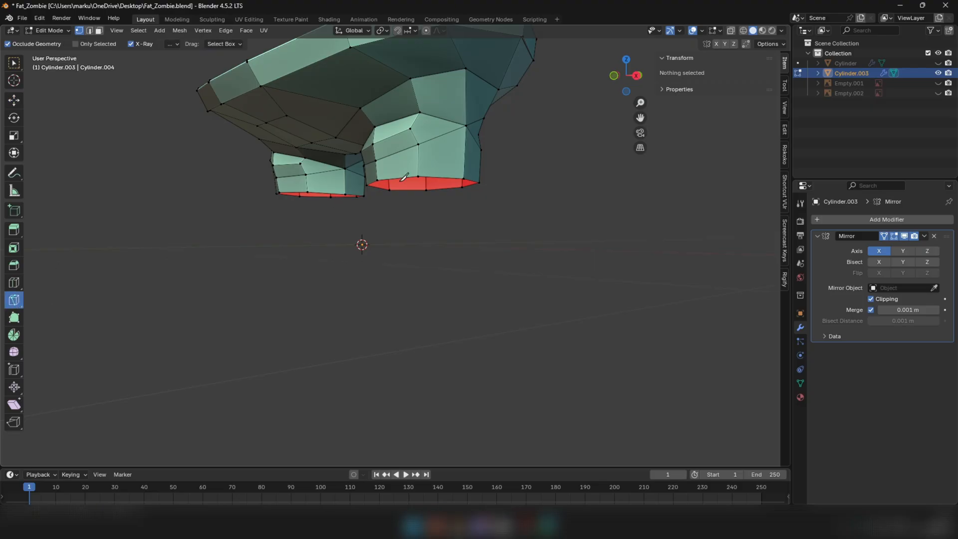
pyautogui.moveTo(401, 182); pyautogui.dragTo(475, 197, button='middle')
pyautogui.scroll(7, 479, 192)
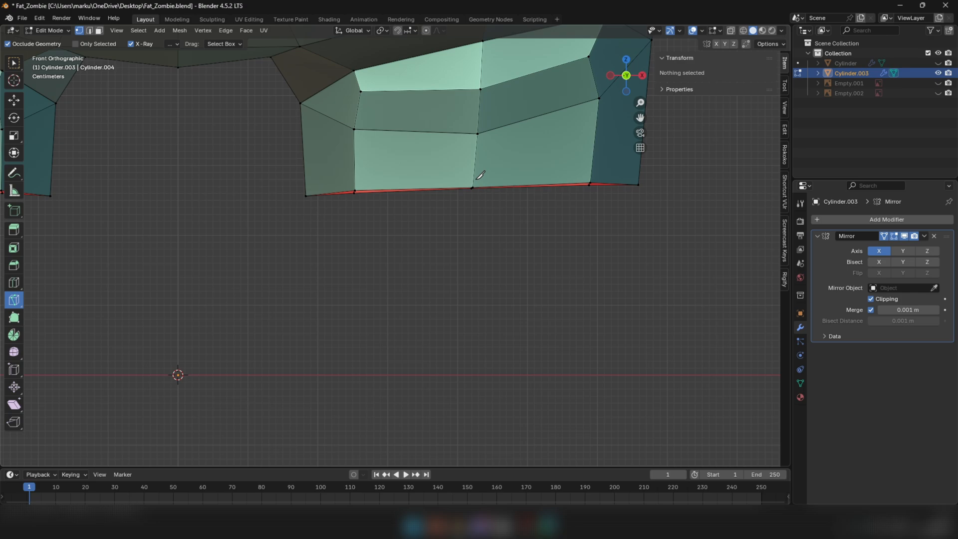
pyautogui.moveTo(550, 144); pyautogui.dragTo(530, 173, button='middle')
pyautogui.scroll(-4, 522, 161)
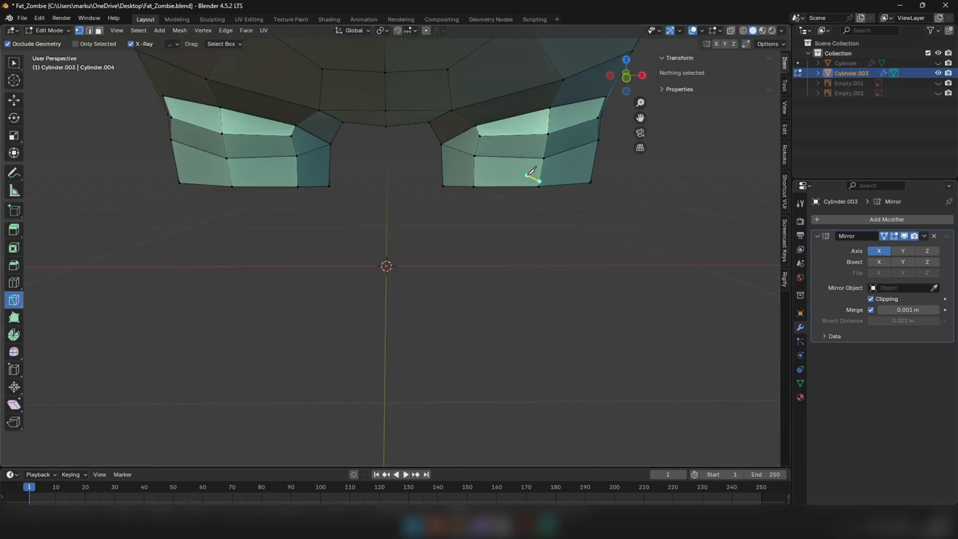
pyautogui.click(596, 190)
pyautogui.press('Return')
pyautogui.hotkey('ctrl', 'z')
# Cut an irregular zigzag line around the whole lower hem of the shorts' leg with the Knife tool
pyautogui.moveTo(544, 215); pyautogui.dragTo(493, 222, button='middle')
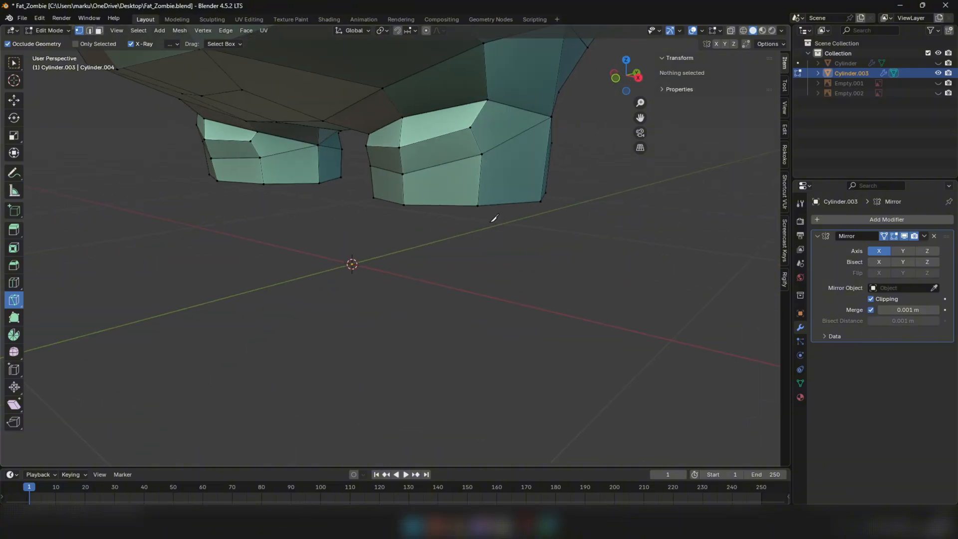
pyautogui.scroll(-5, 435, 212)
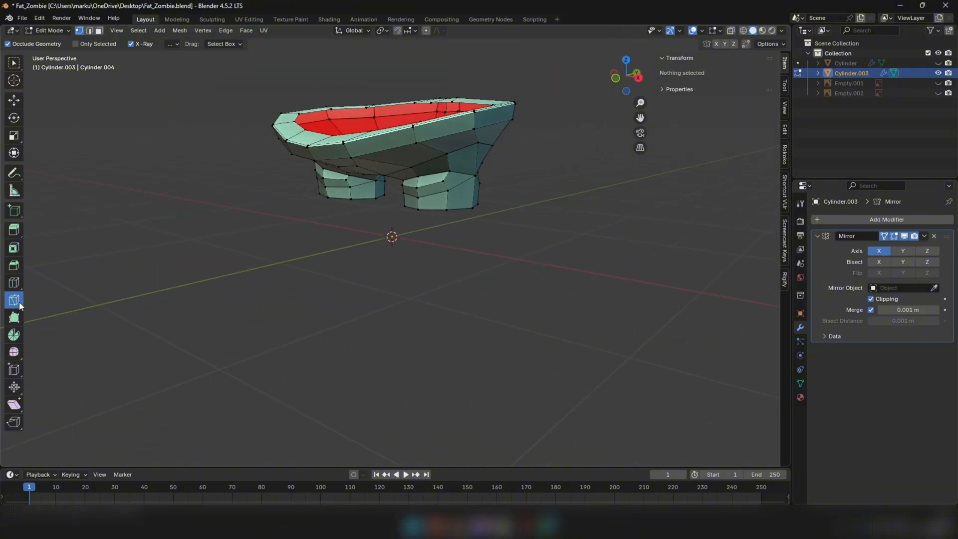
pyautogui.moveTo(364, 220); pyautogui.dragTo(399, 200, button='middle')
pyautogui.scroll(5, 424, 190)
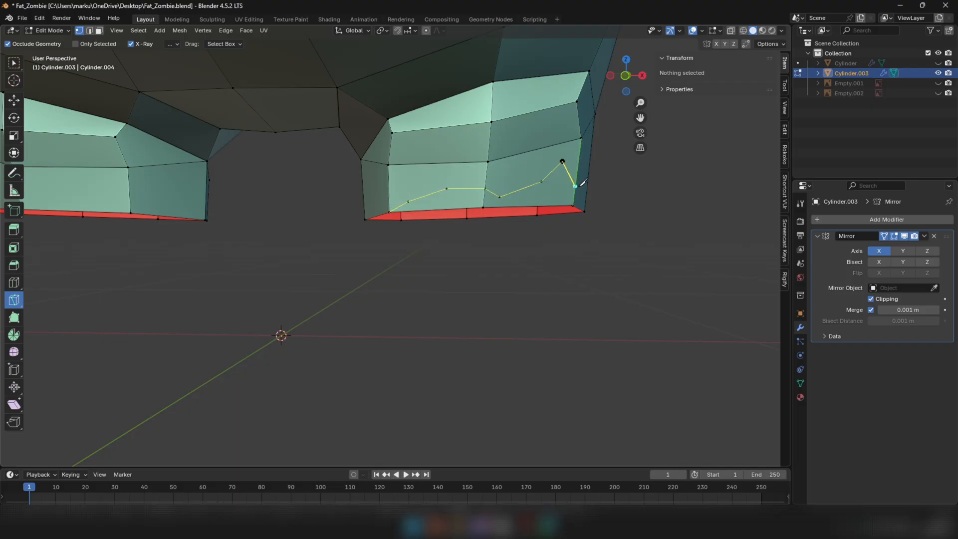
pyautogui.click(575, 185)
pyautogui.moveTo(575, 186); pyautogui.dragTo(360, 175, button='middle')
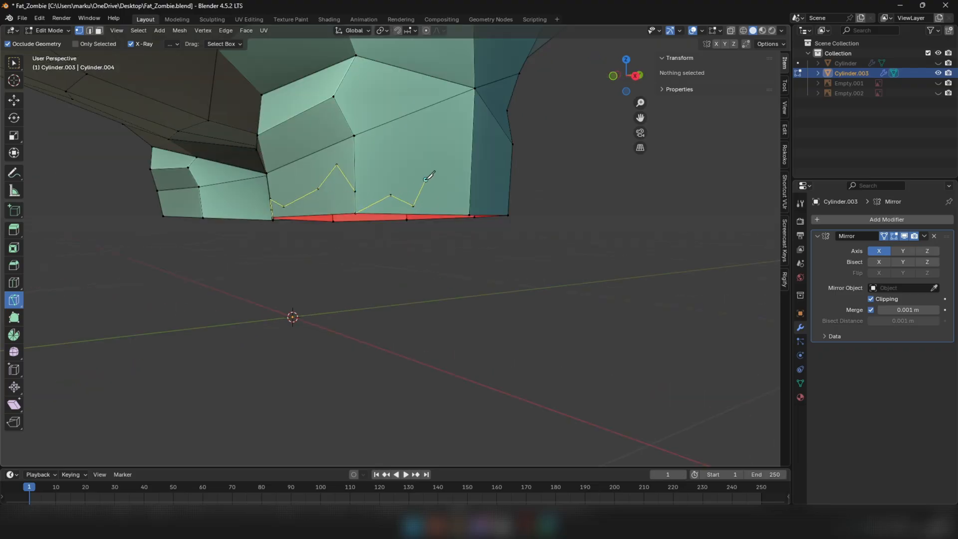
pyautogui.moveTo(470, 198); pyautogui.dragTo(350, 196, button='middle')
pyautogui.scroll(6, 368, 205)
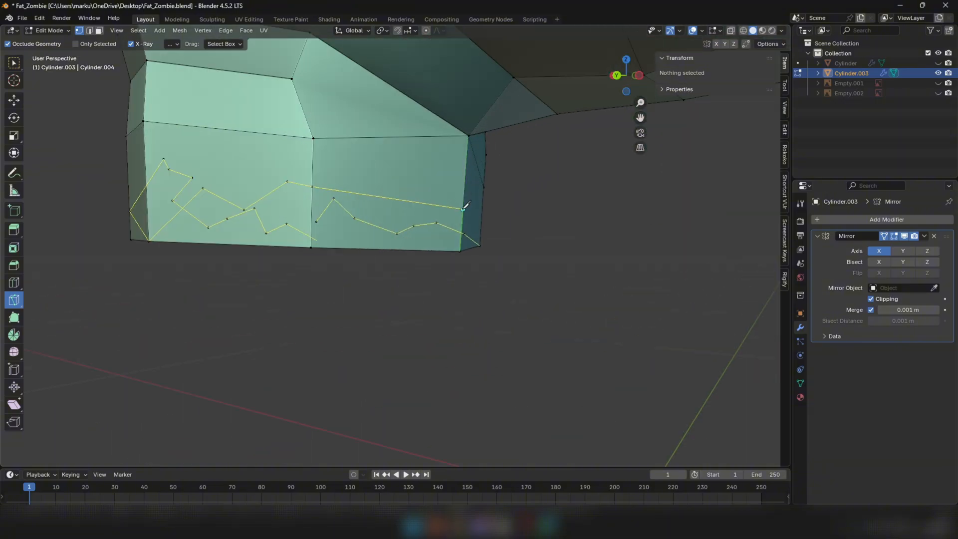
pyautogui.click(463, 208)
pyautogui.moveTo(464, 208); pyautogui.dragTo(687, 255, button='middle')
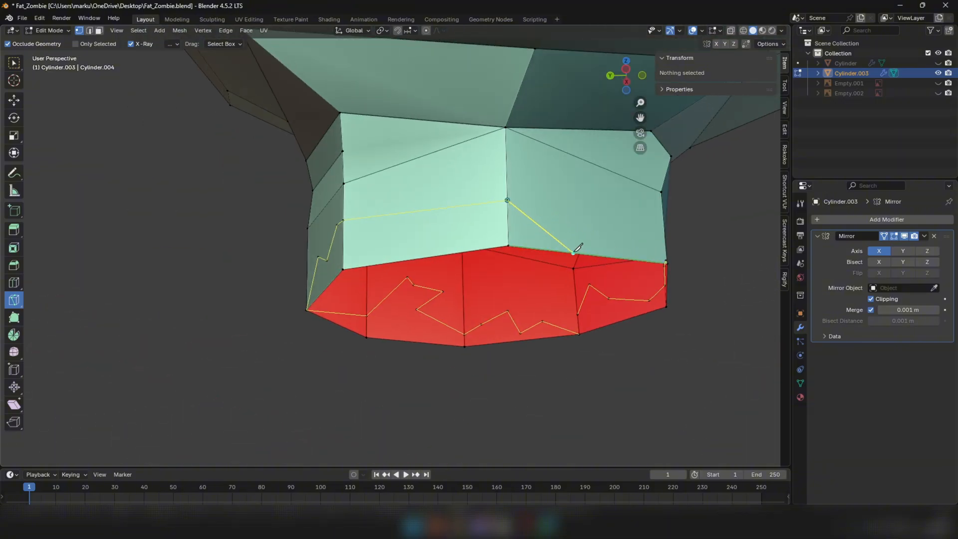
pyautogui.click(667, 262)
pyautogui.press('Return')
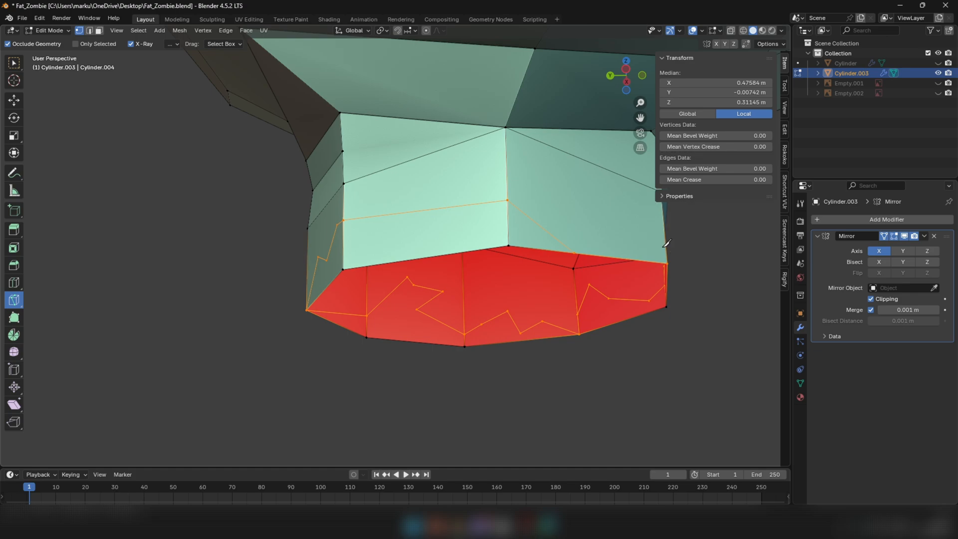
# Merge the two loose cut vertices on the inner side of the leg hem at the last selected one
pyautogui.scroll(-3, 514, 211)
pyautogui.moveTo(58, 109); pyautogui.dragTo(482, 203, button='middle')
pyautogui.click(494, 148)
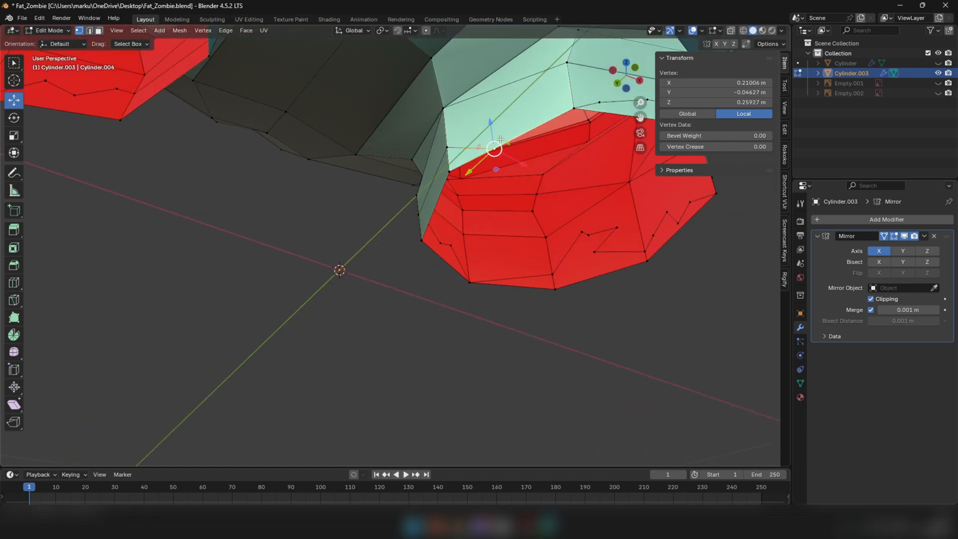
pyautogui.keyDown('shift'); pyautogui.click(564, 109); pyautogui.keyUp('shift')
pyautogui.press('m')
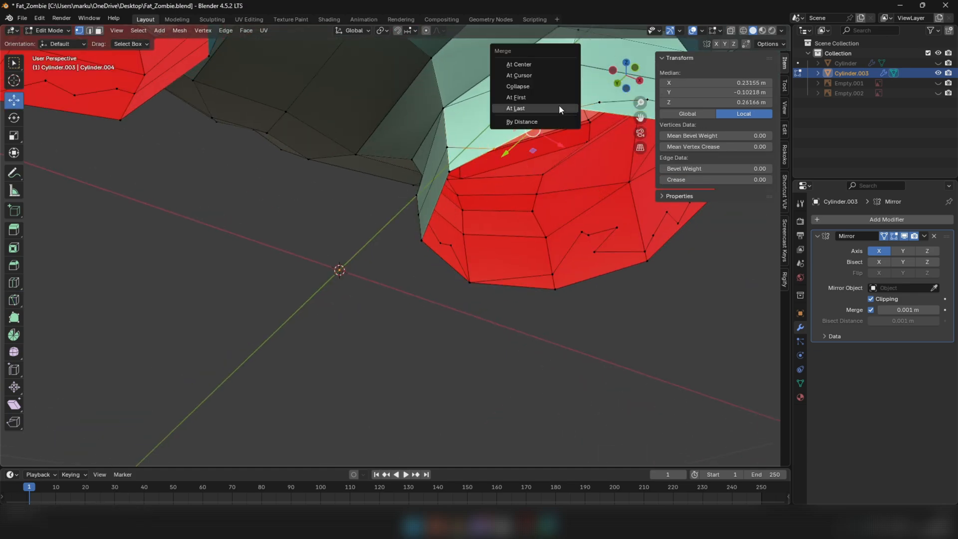
pyautogui.click(560, 108)
# Select all faces below the zigzag cut around the leg and delete them to leave a torn hem
pyautogui.press('3')
pyautogui.moveTo(550, 156); pyautogui.dragTo(561, 220, button='middle')
pyautogui.click(499, 198)
pyautogui.keyDown('shift'); pyautogui.click(463, 204); pyautogui.keyUp('shift')
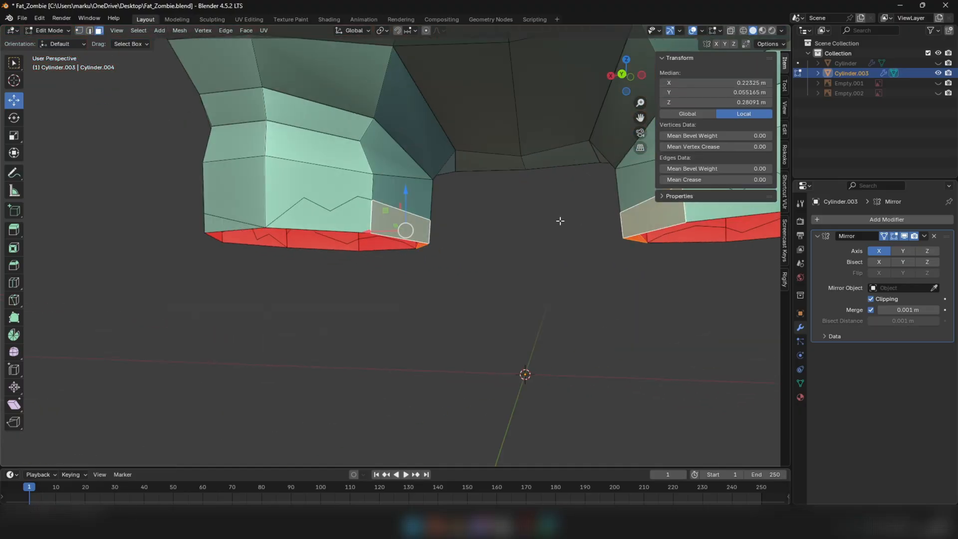
pyautogui.keyDown('shift'); pyautogui.click(327, 213); pyautogui.keyUp('shift')
pyautogui.moveTo(327, 214); pyautogui.dragTo(387, 214, button='middle')
pyautogui.keyDown('shift'); pyautogui.click(233, 199); pyautogui.keyUp('shift')
pyautogui.scroll(-2, 247, 190)
pyautogui.moveTo(247, 190); pyautogui.dragTo(406, 184, button='middle')
pyautogui.keyDown('shift'); pyautogui.click(264, 188); pyautogui.keyUp('shift')
pyautogui.keyDown('shift'); pyautogui.click(336, 178); pyautogui.keyUp('shift')
pyautogui.keyDown('shift'); pyautogui.click(499, 198); pyautogui.keyUp('shift')
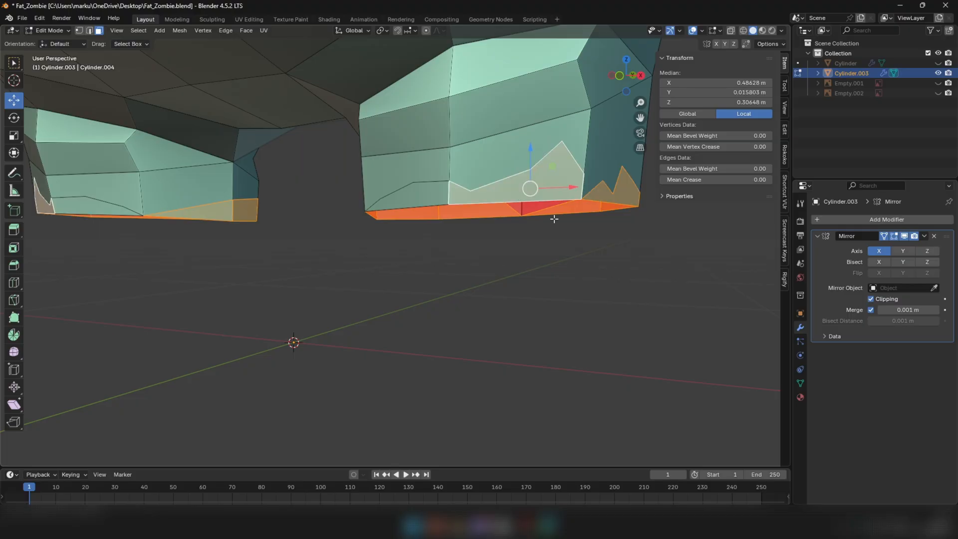
pyautogui.moveTo(452, 210); pyautogui.dragTo(535, 229, button='middle')
pyautogui.rightClick(534, 229)
pyautogui.click(544, 410)
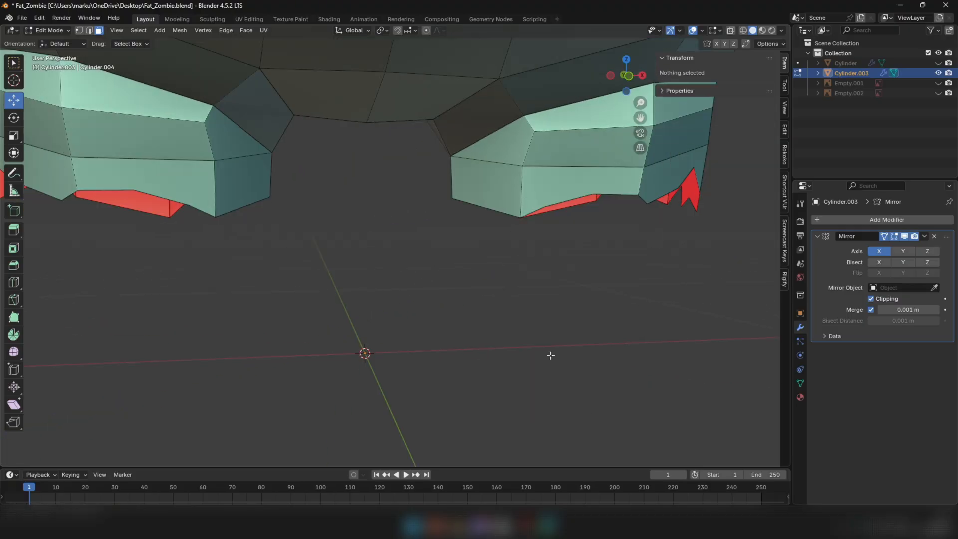
# Move a hem vertex on the leg's inner side about 0.019 m in X, -0.018 m in Y and 0.023 m in Z
pyautogui.moveTo(544, 411); pyautogui.dragTo(561, 285, button='middle')
pyautogui.scroll(4, 529, 259)
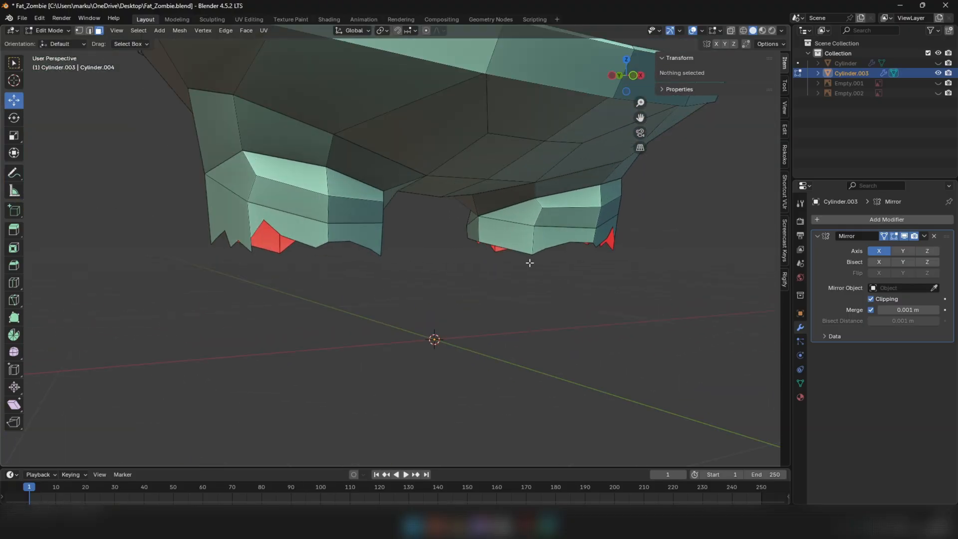
pyautogui.press('1')
pyautogui.click(469, 240)
pyautogui.moveTo(475, 239); pyautogui.dragTo(492, 240, button='middle')
pyautogui.scroll(3, 492, 241)
pyautogui.moveTo(435, 240); pyautogui.dragTo(478, 223)
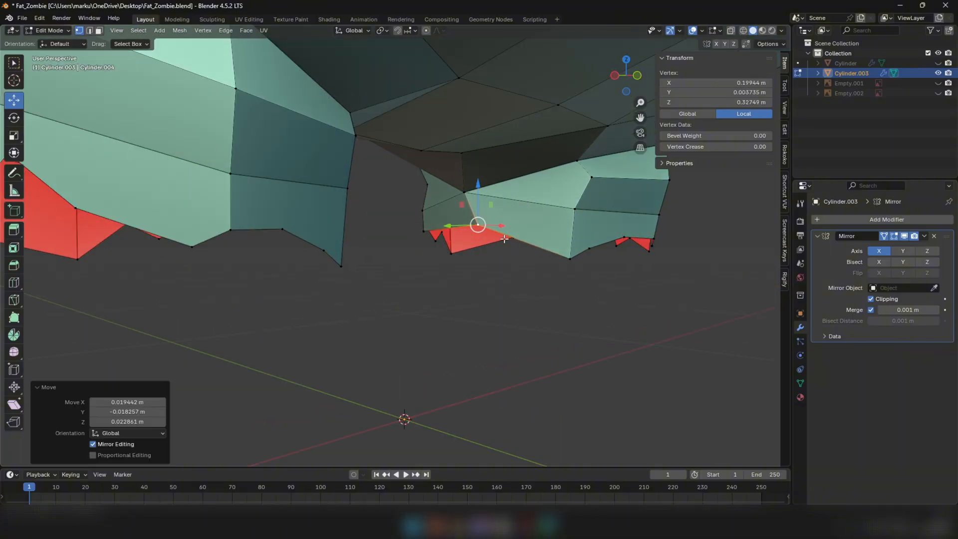
# Raise the next vertex of the torn hem along Z
pyautogui.moveTo(477, 222); pyautogui.dragTo(439, 229, button='middle')
pyautogui.click(435, 235)
pyautogui.moveTo(435, 200); pyautogui.dragTo(436, 186)
pyautogui.scroll(-4, 437, 199)
pyautogui.moveTo(438, 199); pyautogui.dragTo(452, 248, button='middle')
# Lower the hem tip at the leg's outer front corner about 0.024 m and a vertex near the inner front corner
pyautogui.press('Tab')
pyautogui.moveTo(525, 262); pyautogui.dragTo(502, 250, button='middle')
pyautogui.press('Tab')
pyautogui.moveTo(483, 223); pyautogui.dragTo(503, 233)
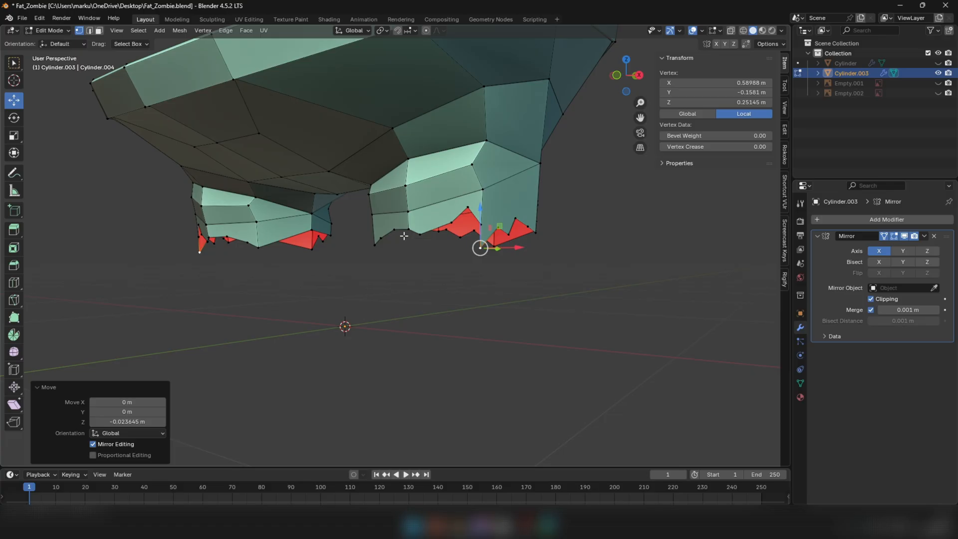
pyautogui.click(381, 239)
pyautogui.moveTo(382, 202); pyautogui.dragTo(382, 219)
# Reposition further torn hem vertices around the leg, raising one front vertex about 0.034 m
pyautogui.moveTo(384, 222); pyautogui.dragTo(459, 225, button='middle')
pyautogui.click(489, 249)
pyautogui.moveTo(488, 247)
pyautogui.mouseDown()
pyautogui.moveTo(469, 246)
pyautogui.moveTo(496, 247)
pyautogui.mouseUp()
pyautogui.click(502, 256)
pyautogui.click(527, 236)
pyautogui.moveTo(527, 215); pyautogui.dragTo(524, 235)
pyautogui.click(496, 252)
pyautogui.click(529, 245)
pyautogui.moveTo(532, 260); pyautogui.dragTo(509, 247, button='middle')
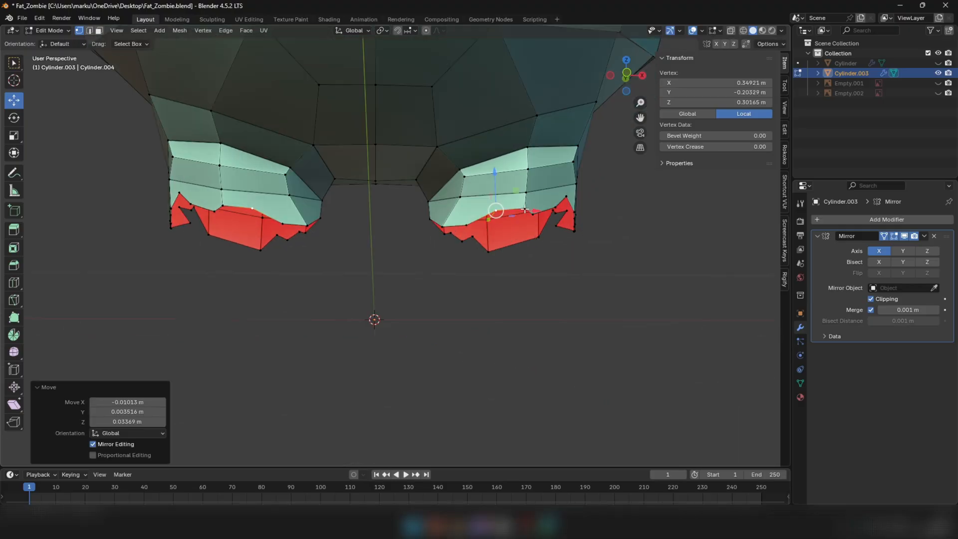
# Lower one more front hem vertex along Z and return to Object Mode
pyautogui.click(525, 211)
pyautogui.moveTo(525, 191); pyautogui.dragTo(525, 208)
pyautogui.press('Tab')
pyautogui.scroll(-3, 520, 247)
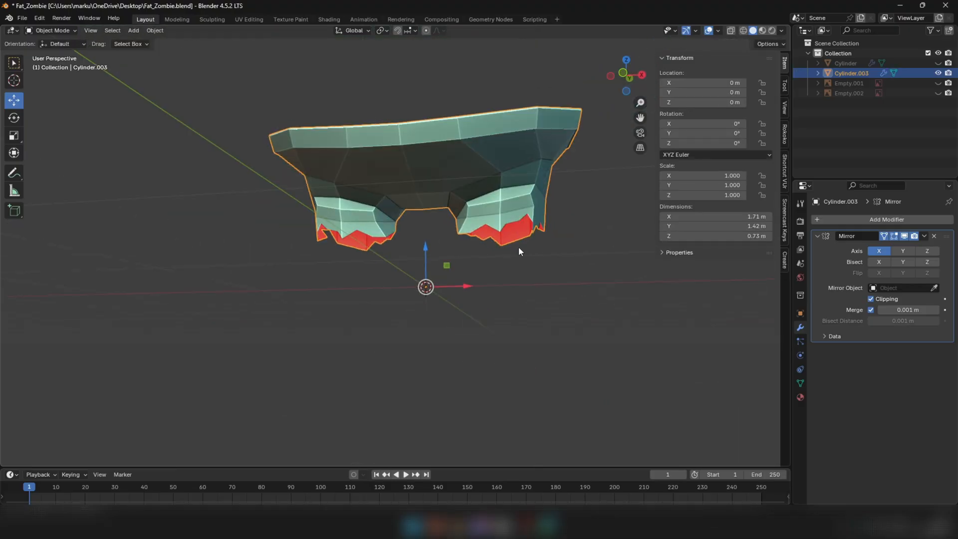
# In Edit Mode, smooth the edge loop around the top of the shorts' leg with a factor of about 0.7
pyautogui.moveTo(519, 246); pyautogui.dragTo(372, 180, button='middle')
pyautogui.press('Tab')
pyautogui.scroll(6, 433, 203)
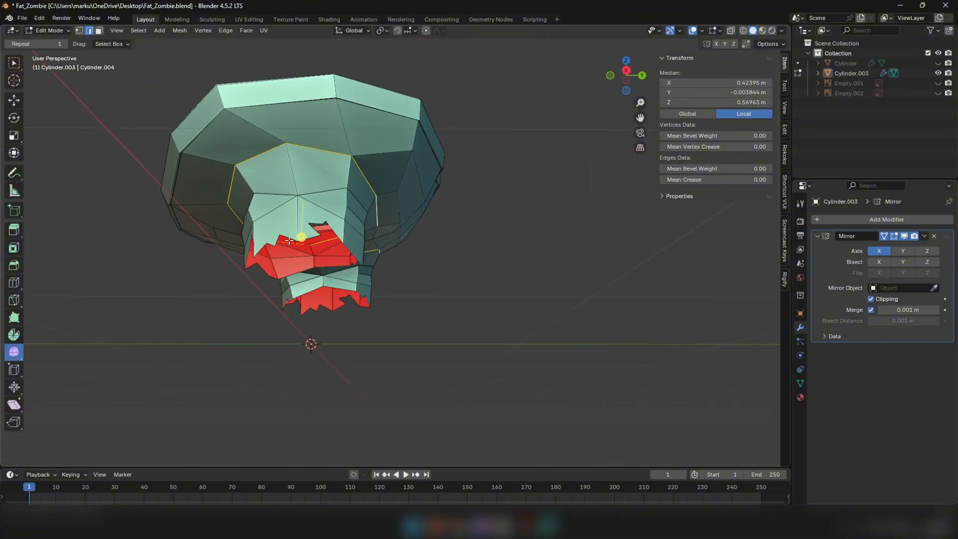
pyautogui.moveTo(301, 238); pyautogui.dragTo(352, 243)
pyautogui.moveTo(382, 200); pyautogui.dragTo(428, 188)
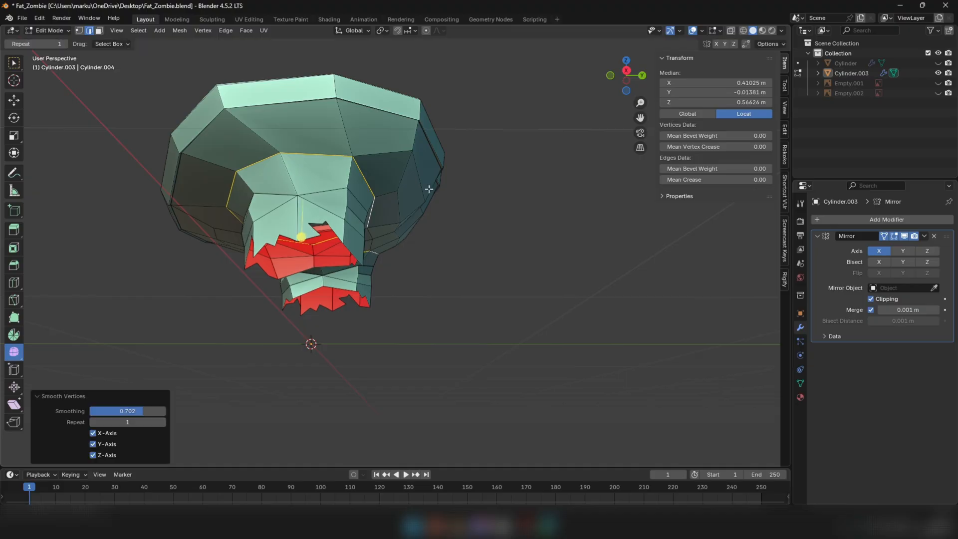
pyautogui.moveTo(428, 188); pyautogui.dragTo(432, 197, button='middle')
# Offset the leg-top edge loop along its normals with Shrink/Fatten, then return to Object Mode
pyautogui.click(14, 387)
pyautogui.moveTo(280, 240); pyautogui.dragTo(327, 203, button='middle')
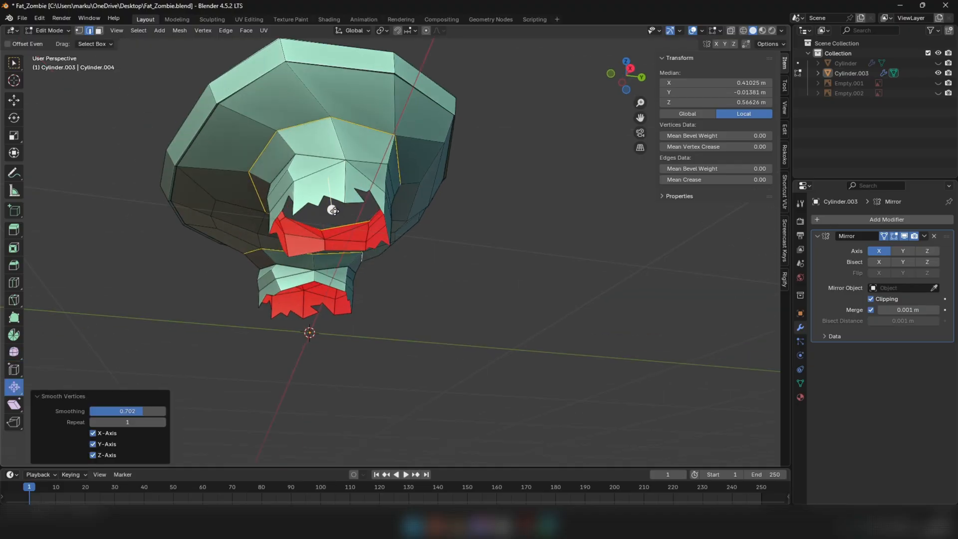
pyautogui.moveTo(332, 208); pyautogui.dragTo(353, 212)
pyautogui.moveTo(353, 211); pyautogui.dragTo(343, 244, button='middle')
pyautogui.moveTo(318, 276); pyautogui.dragTo(325, 263)
pyautogui.moveTo(419, 268); pyautogui.dragTo(293, 261, button='middle')
pyautogui.press('Tab')
# Deselect the shorts and unhide the body and the reference images
pyautogui.click(266, 292)
pyautogui.moveTo(267, 293); pyautogui.dragTo(402, 215, button='middle')
pyautogui.scroll(-4, 380, 269)
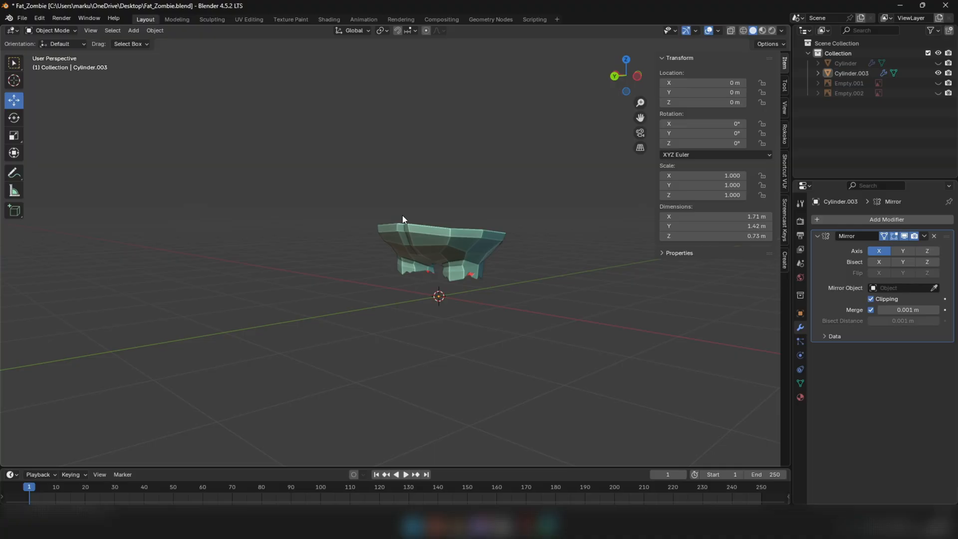
pyautogui.hotkey('alt', 'h')
pyautogui.moveTo(379, 286); pyautogui.dragTo(503, 255, button='middle')
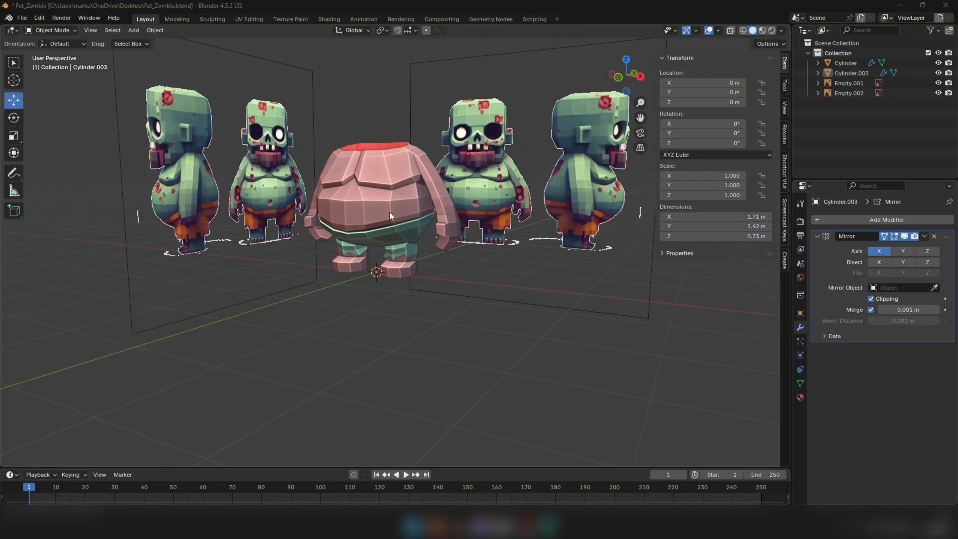
pyautogui.scroll(3, 392, 199)
pyautogui.moveTo(397, 187); pyautogui.dragTo(419, 246, button='middle')
# Select faces on the body in Edit Mode, rescale them and return to Object Mode
pyautogui.click(486, 233)
pyautogui.press('Tab')
pyautogui.scroll(3, 390, 255)
pyautogui.press('3')
pyautogui.click(391, 255)
pyautogui.scroll(-2, 542, 250)
pyautogui.press('s')
pyautogui.click(573, 231)
pyautogui.press('Tab')
pyautogui.moveTo(223, 217); pyautogui.dragTo(405, 223, button='middle')
# Bevel the centre-line vertex at the lower front of the belly by 0.0708 m with one segment to form a diamond
pyautogui.press('KP_1')
pyautogui.scroll(6, 414, 224)
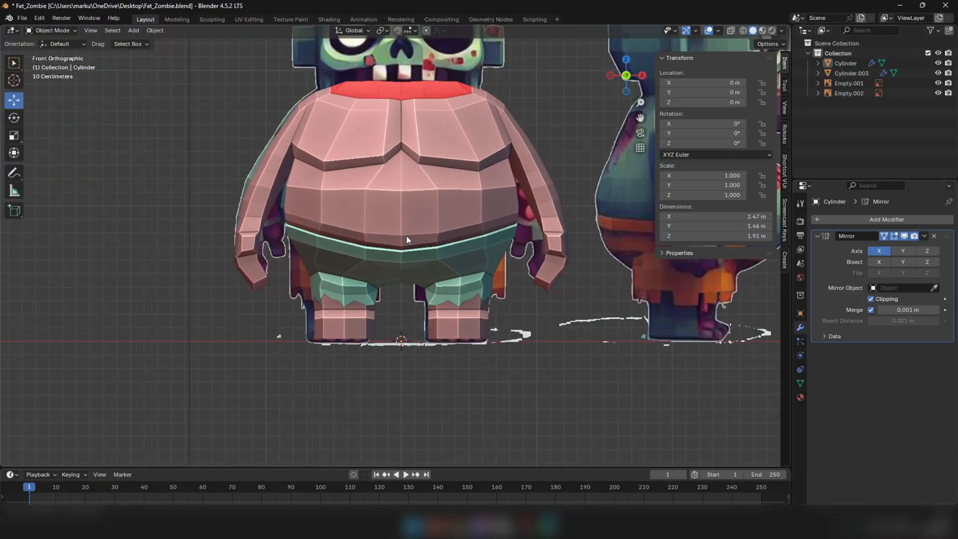
pyautogui.press('Tab')
pyautogui.click(400, 233)
pyautogui.scroll(5, 400, 233)
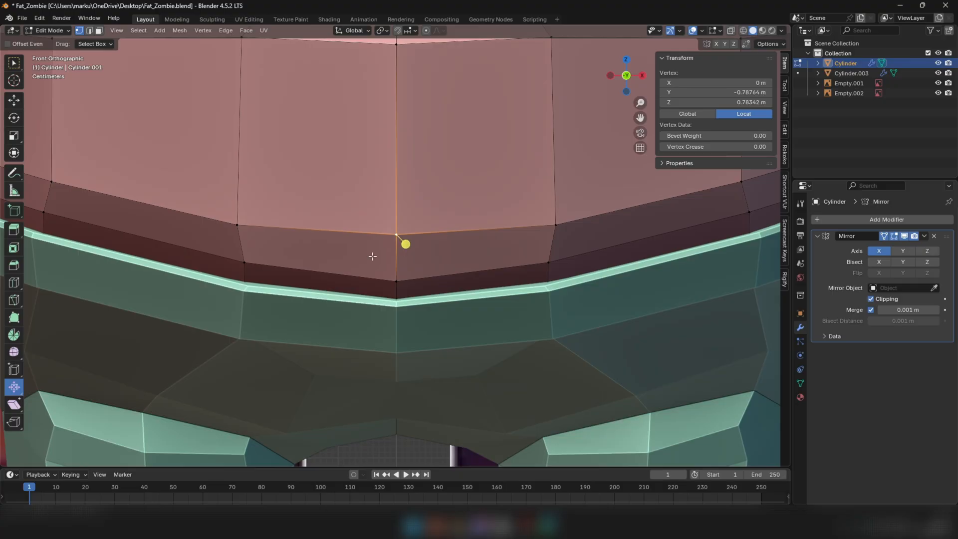
pyautogui.rightClick(481, 190)
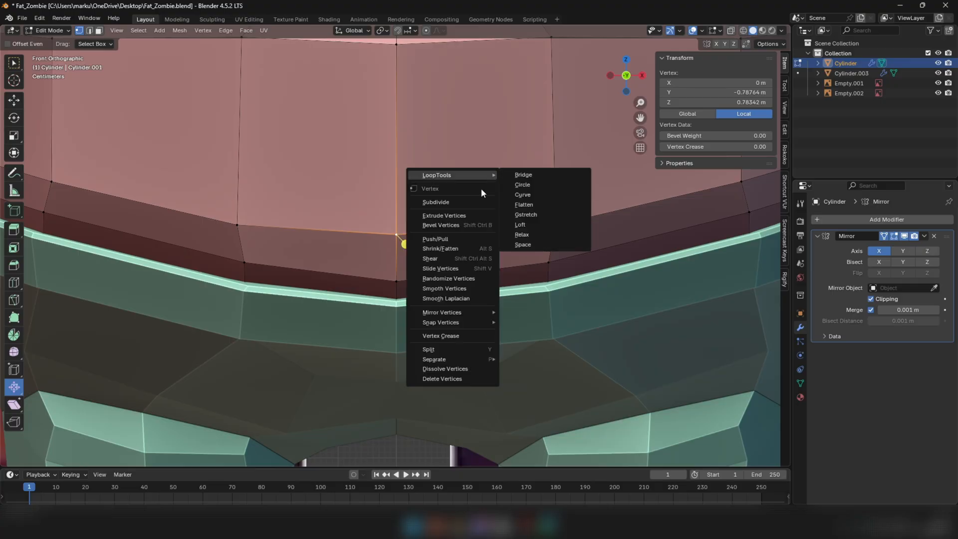
pyautogui.click(435, 222)
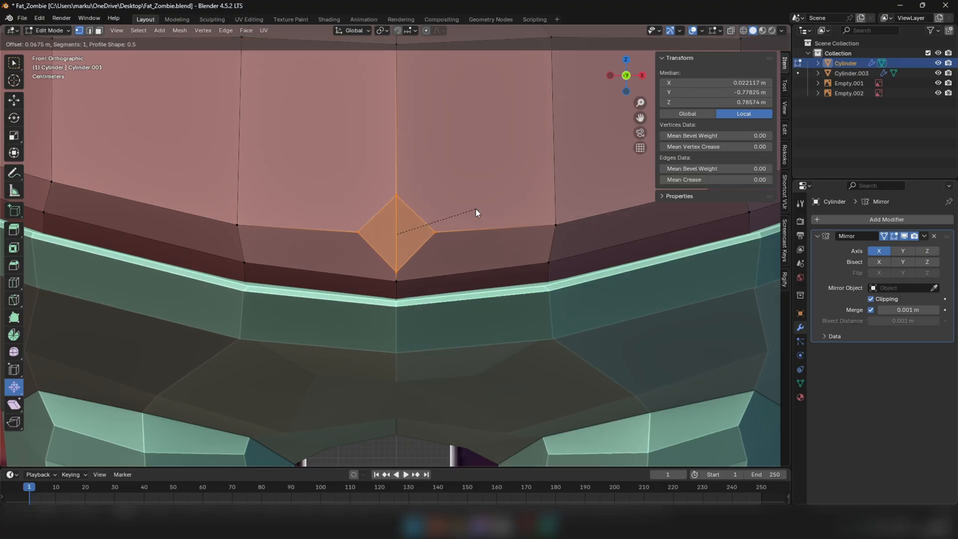
pyautogui.click(419, 220)
pyautogui.scroll(-5, 416, 229)
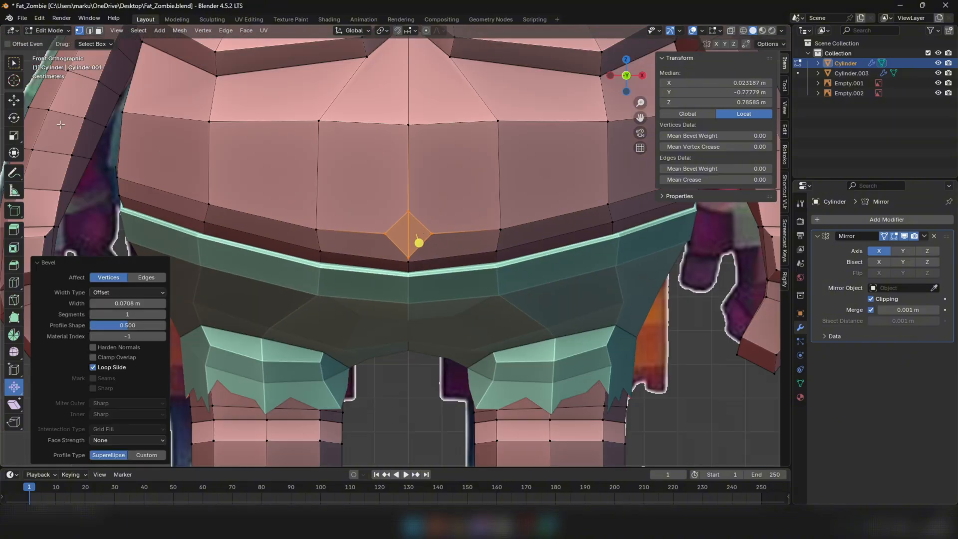
# Extrude the diamond face about 0.02 m into the belly and scale it to 0.619 to shape the navel
pyautogui.click(19, 103)
pyautogui.moveTo(390, 212); pyautogui.dragTo(423, 216, button='middle')
pyautogui.scroll(-6, 423, 216)
pyautogui.keyDown('shift'); pyautogui.moveTo(594, 219); pyautogui.dragTo(434, 227, button='middle'); pyautogui.keyUp('shift')
pyautogui.scroll(3, 439, 227)
pyautogui.scroll(2, 429, 226)
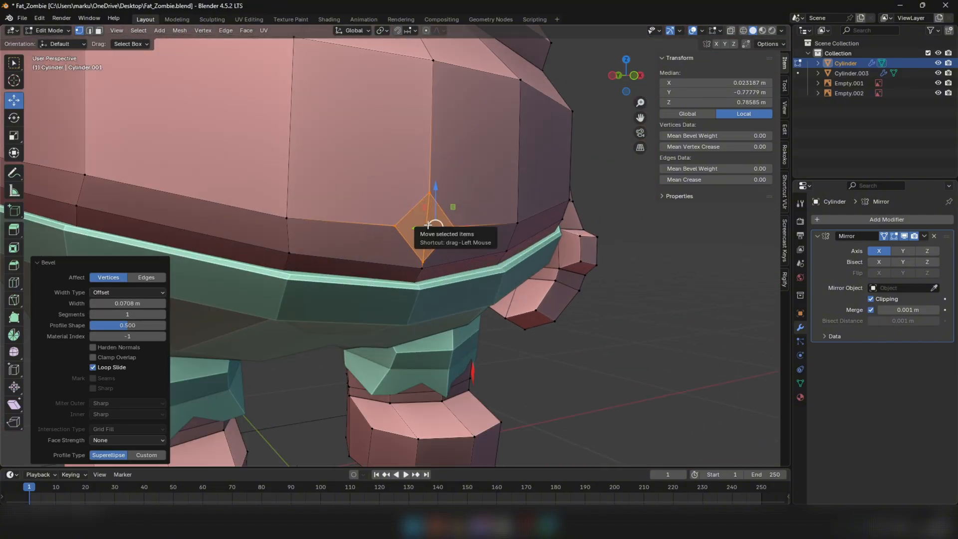
pyautogui.press('3')
pyautogui.press('e')
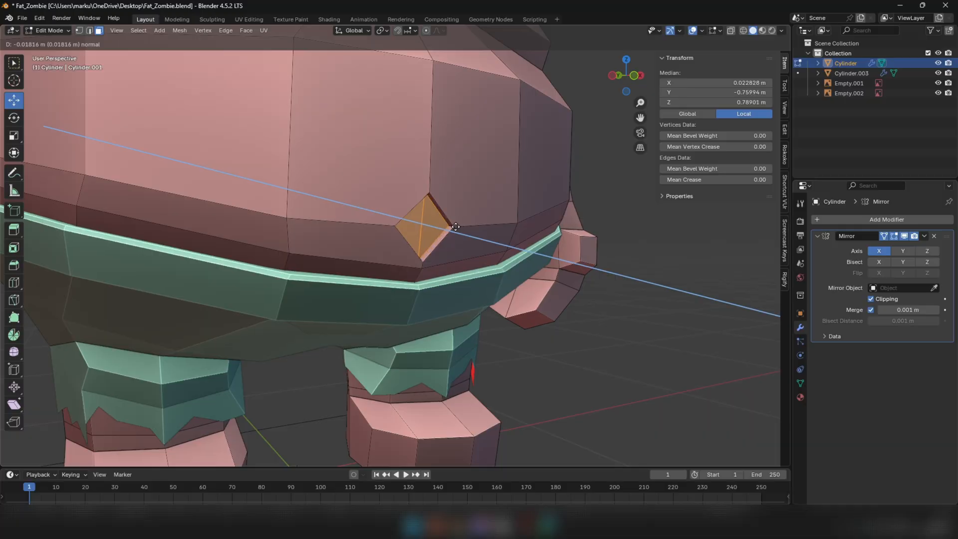
pyautogui.click(441, 231)
pyautogui.press('s')
pyautogui.click(494, 206)
# Return to Object Mode and deselect the body
pyautogui.scroll(-3, 451, 214)
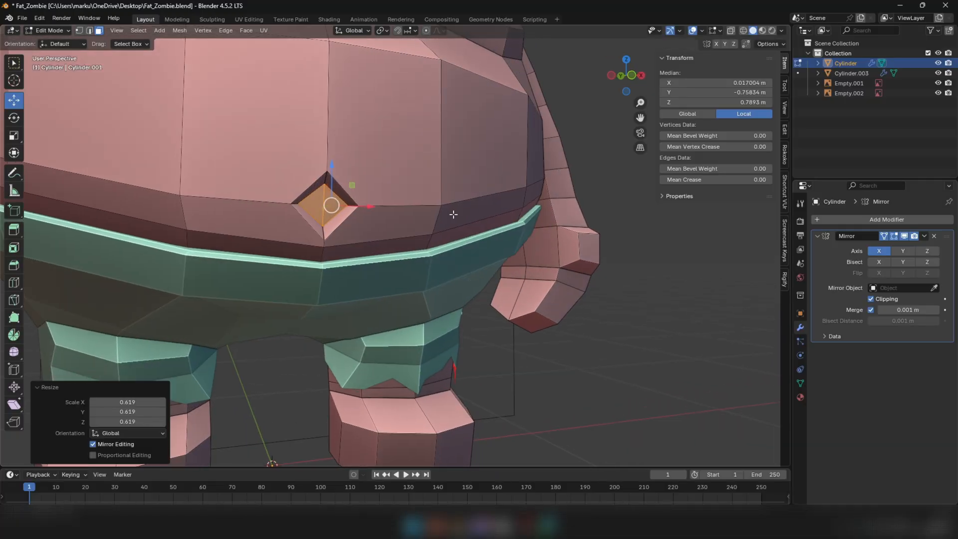
pyautogui.press('Tab')
pyautogui.scroll(-3, 377, 228)
pyautogui.scroll(-5, 378, 228)
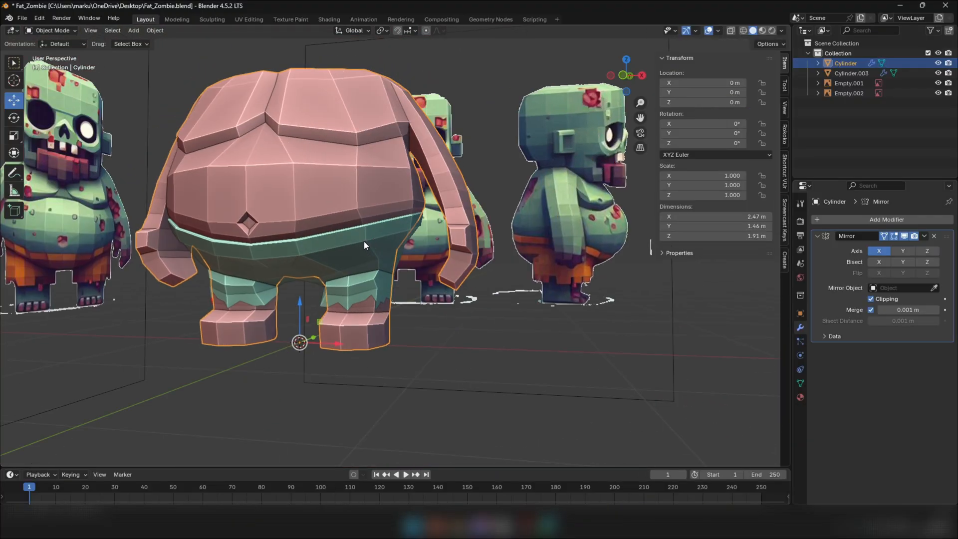
pyautogui.click(424, 400)
pyautogui.moveTo(424, 400); pyautogui.dragTo(366, 306, button='middle')
pyautogui.scroll(-6, 307, 310)
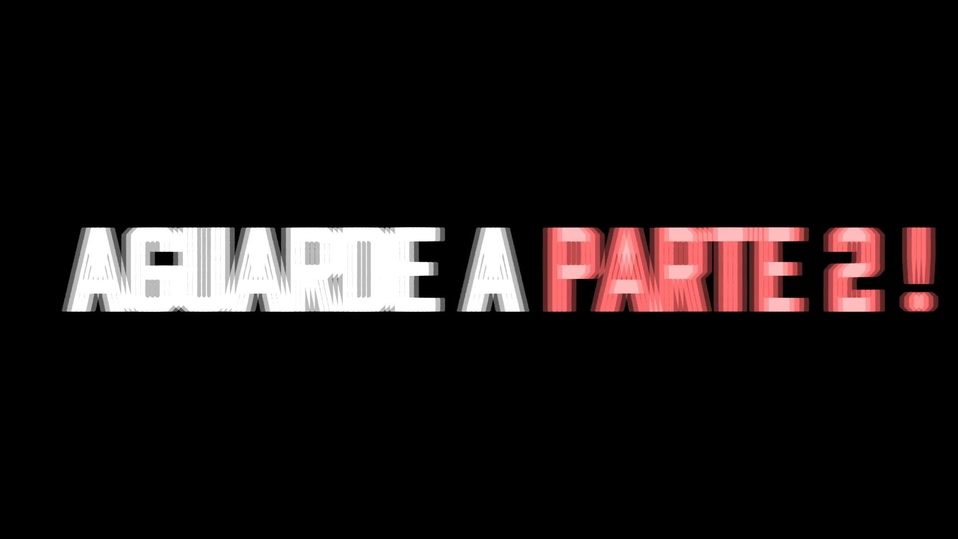